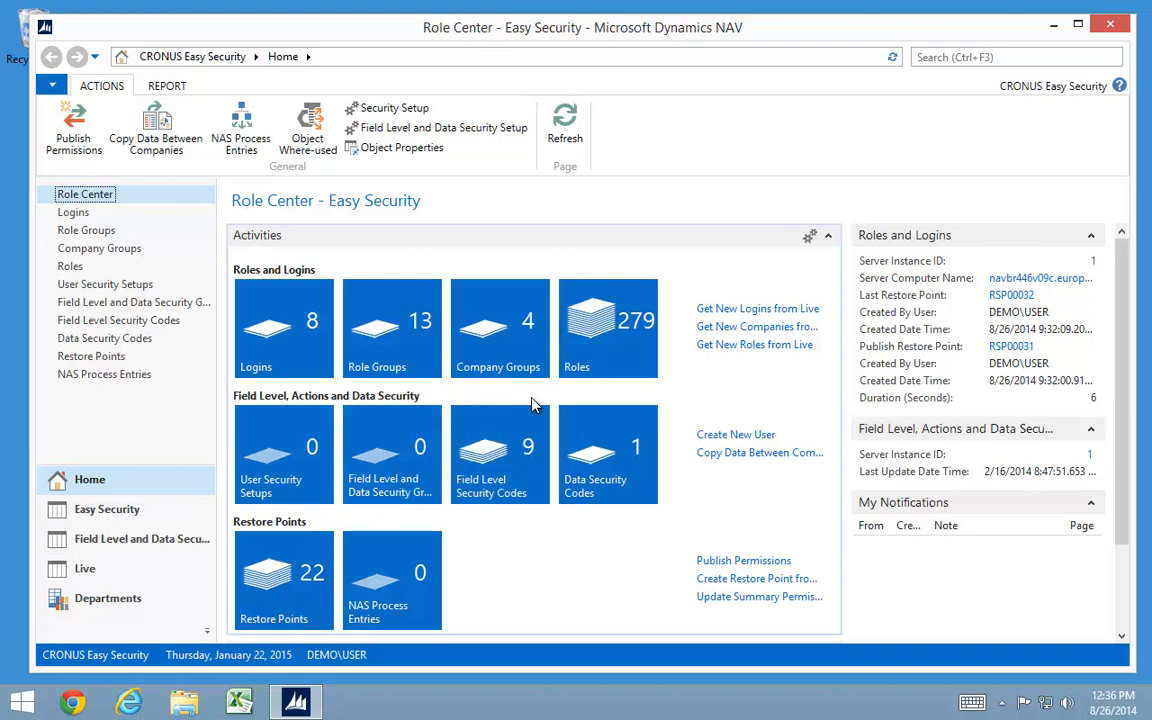
- Open the Logins list from the Roles and Logins area of the Easy Security department and widen the User ID column
{"action": "left_click", "coordinate": [71, 605]}
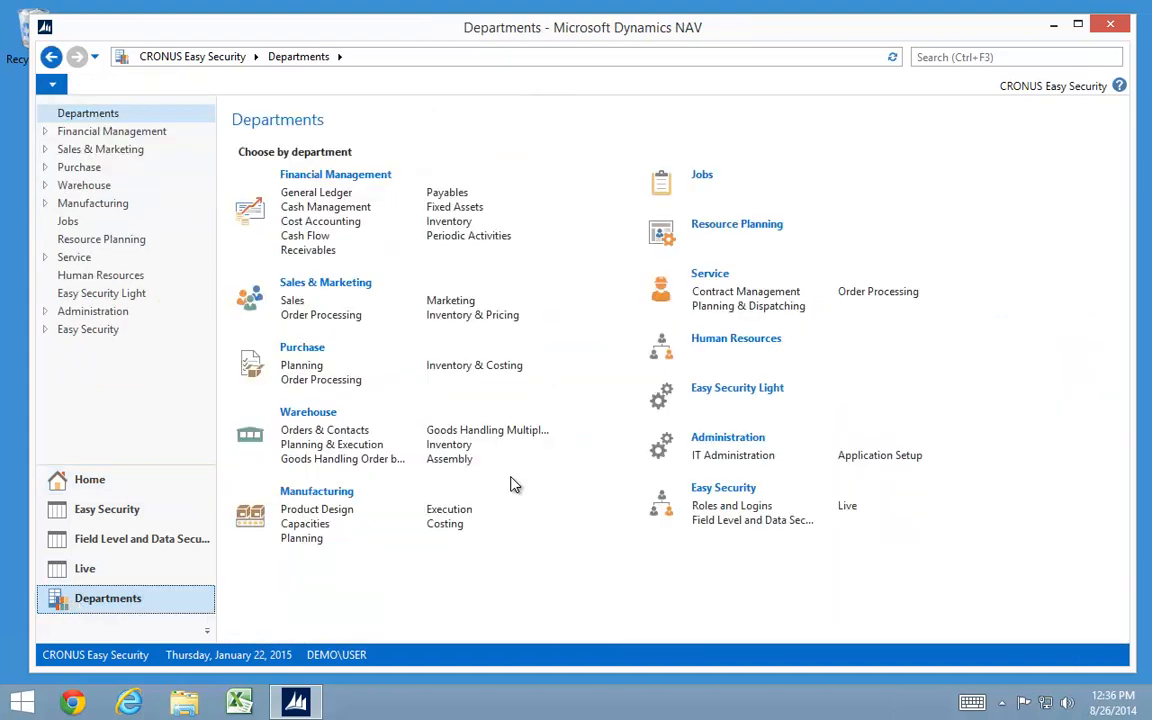
{"action": "left_click", "coordinate": [732, 507]}
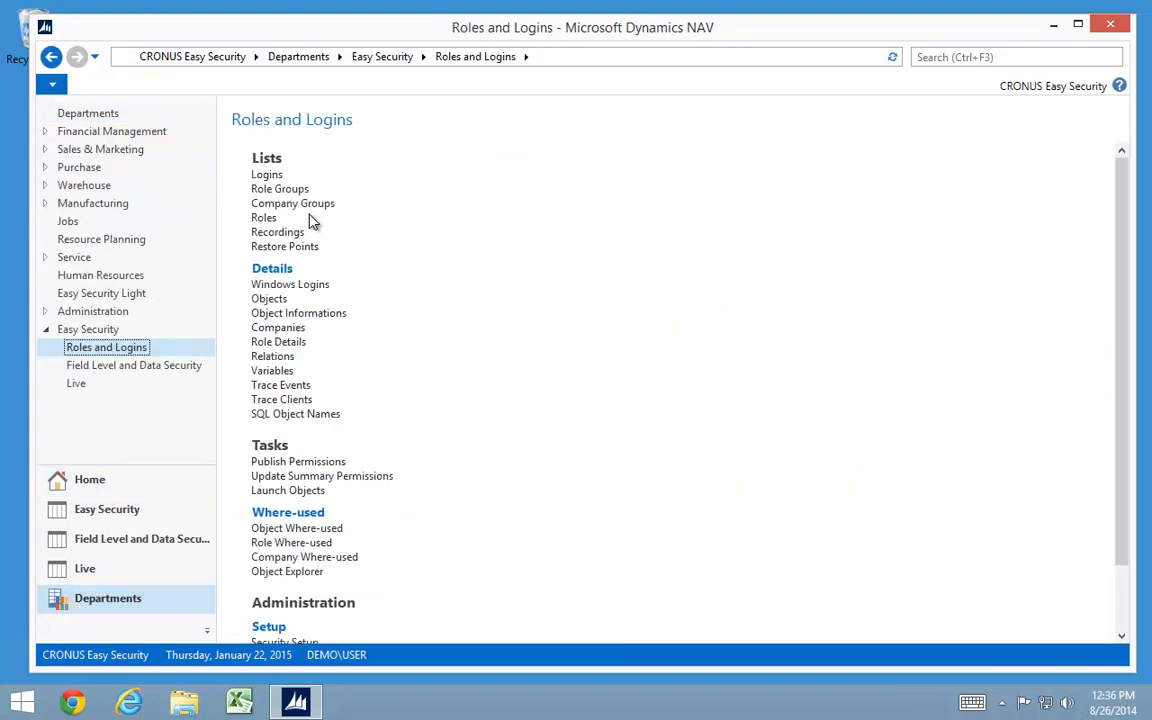
{"action": "left_click", "coordinate": [262, 176]}
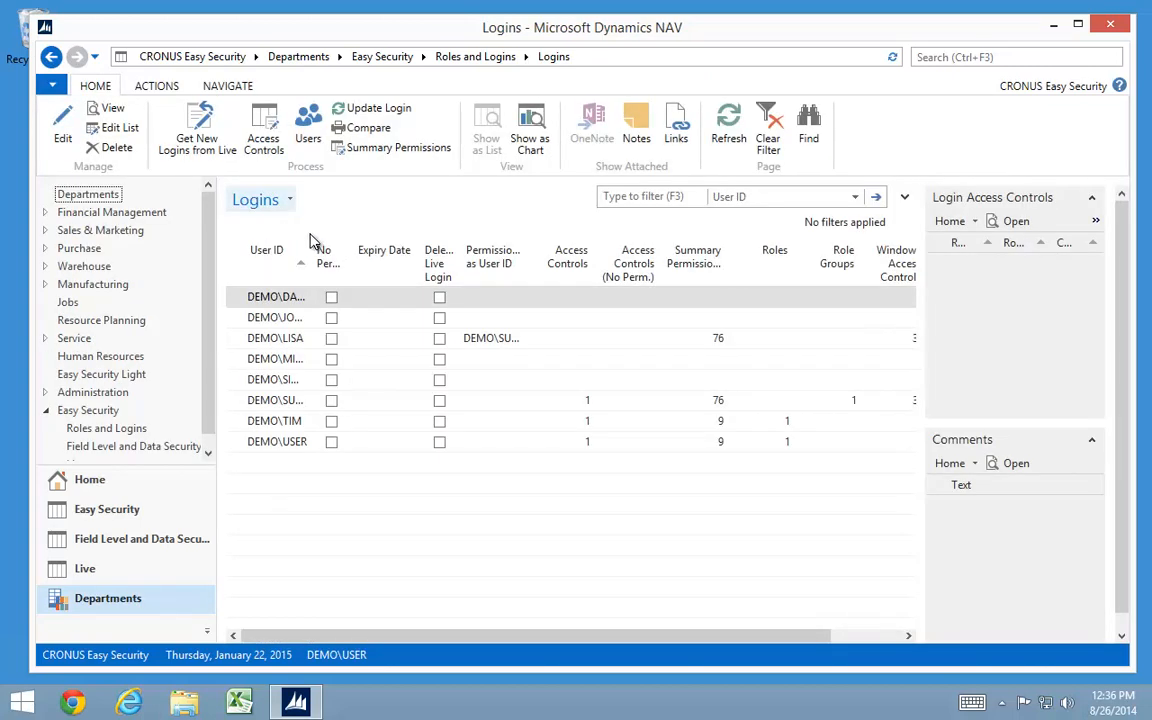
{"action": "left_click_drag", "start_coordinate": [310, 252], "coordinate": [410, 250]}
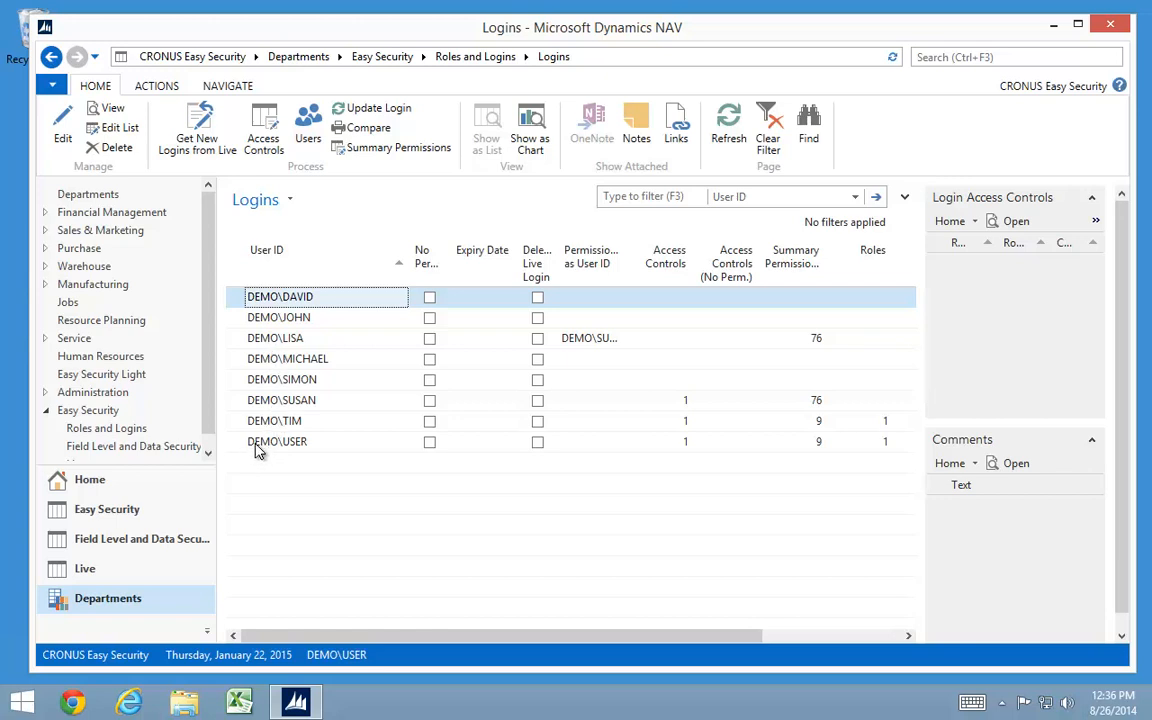
- Review the access control lines on the login card of the sixth user in the Logins list
{"action": "left_click", "coordinate": [262, 402]}
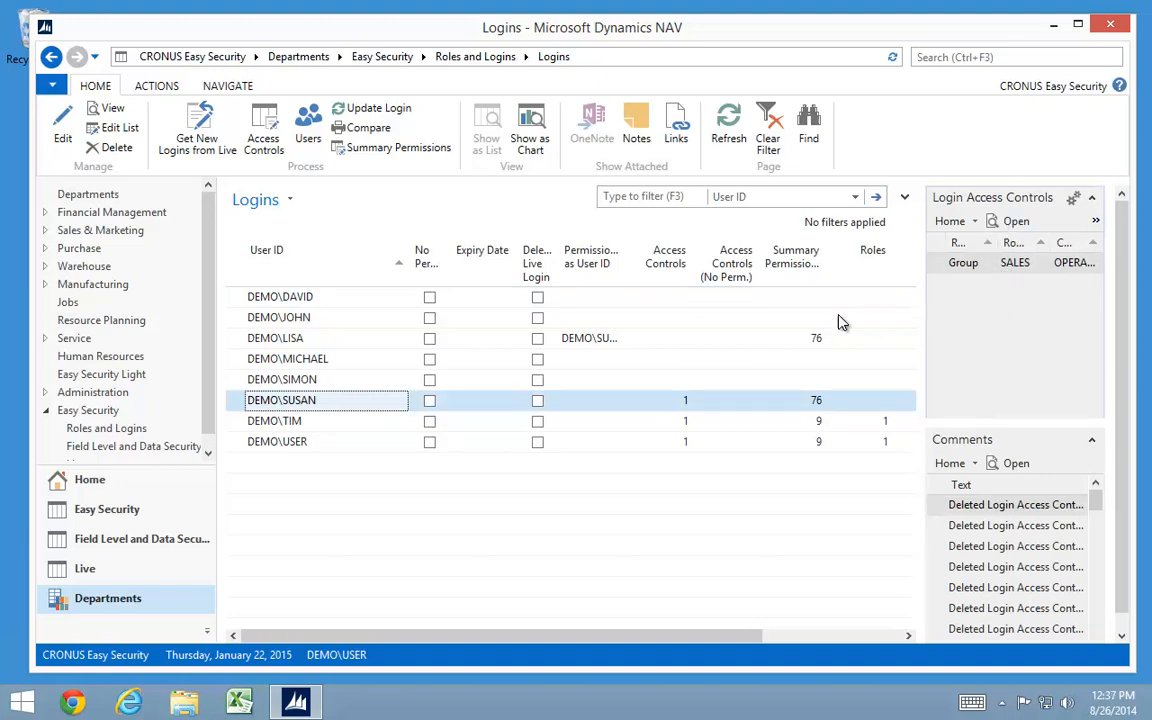
{"action": "double_click", "coordinate": [237, 408]}
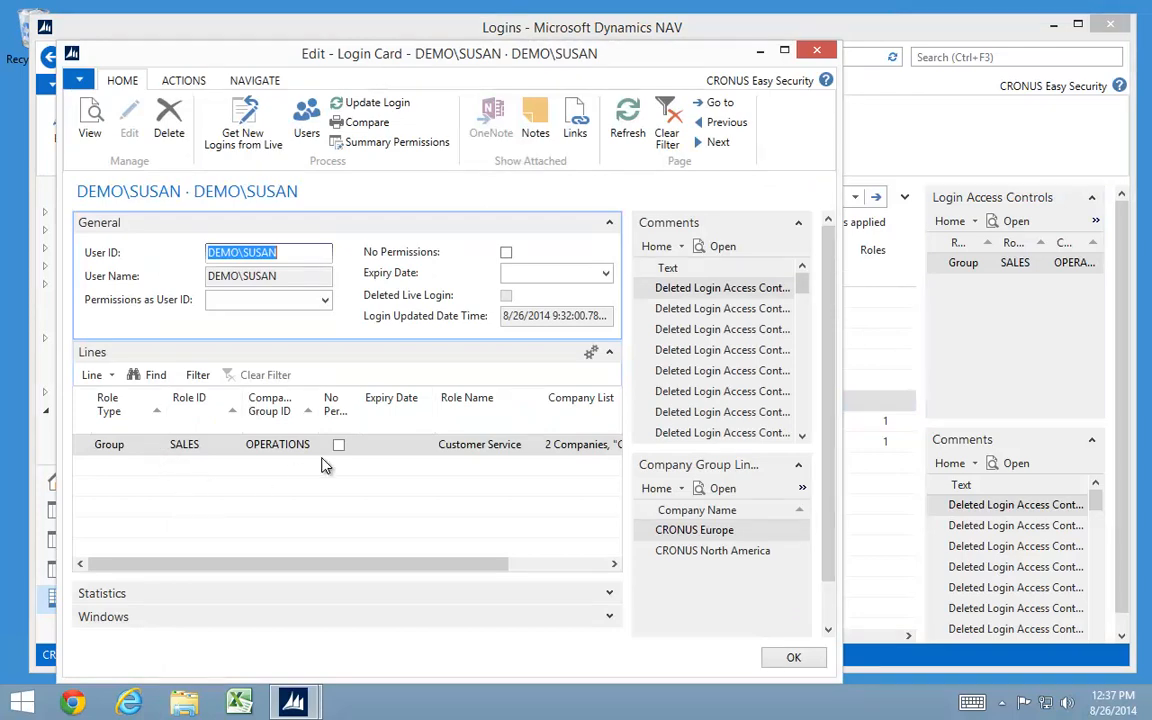
{"action": "key", "text": "Escape"}
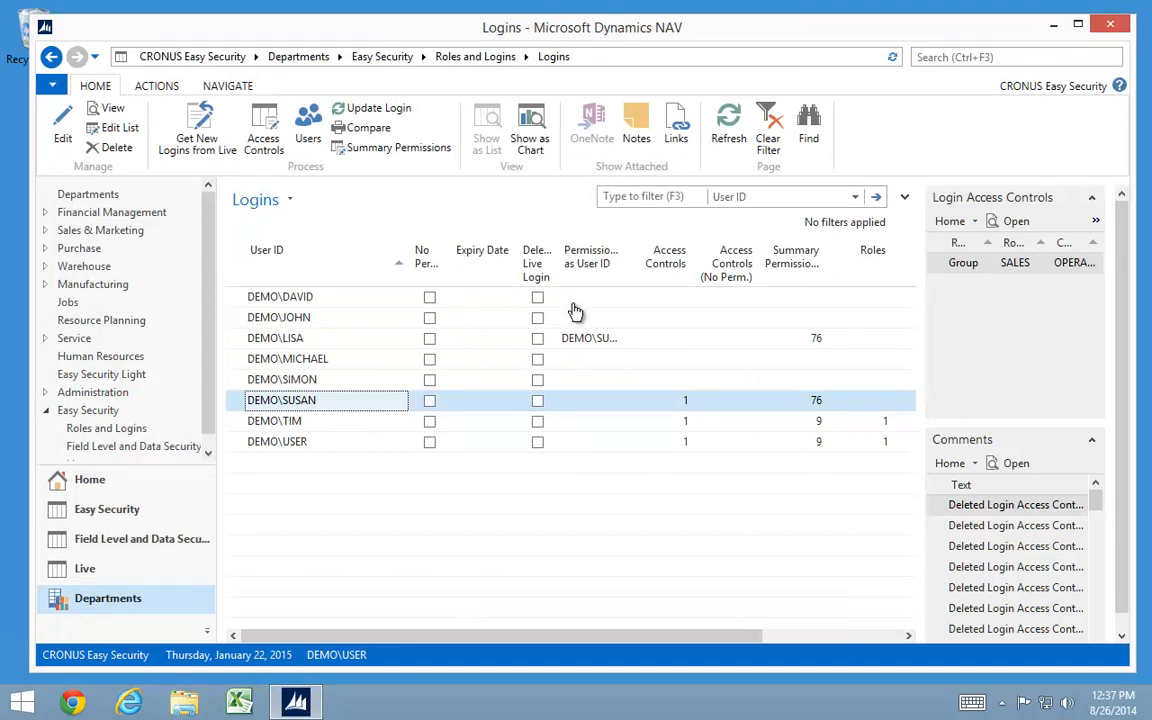
- Open the login card of the second user in the list and review its role type options and line actions
{"action": "double_click", "coordinate": [241, 320]}
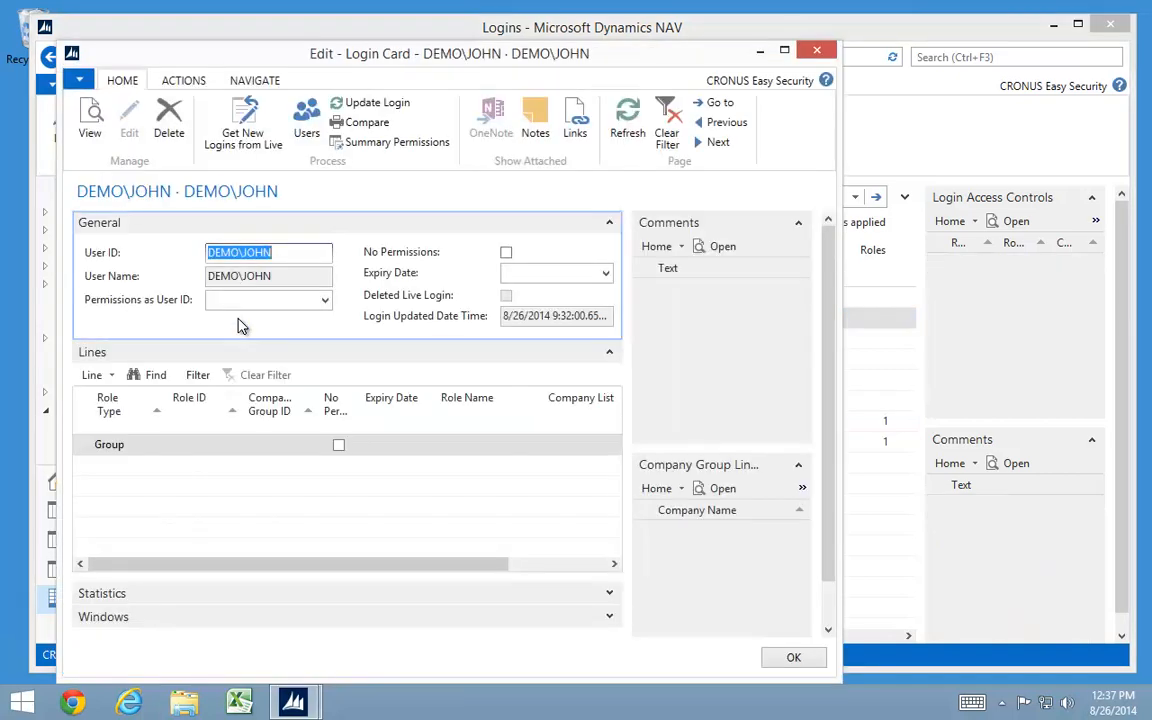
{"action": "left_click", "coordinate": [157, 448]}
{"action": "left_click", "coordinate": [157, 447]}
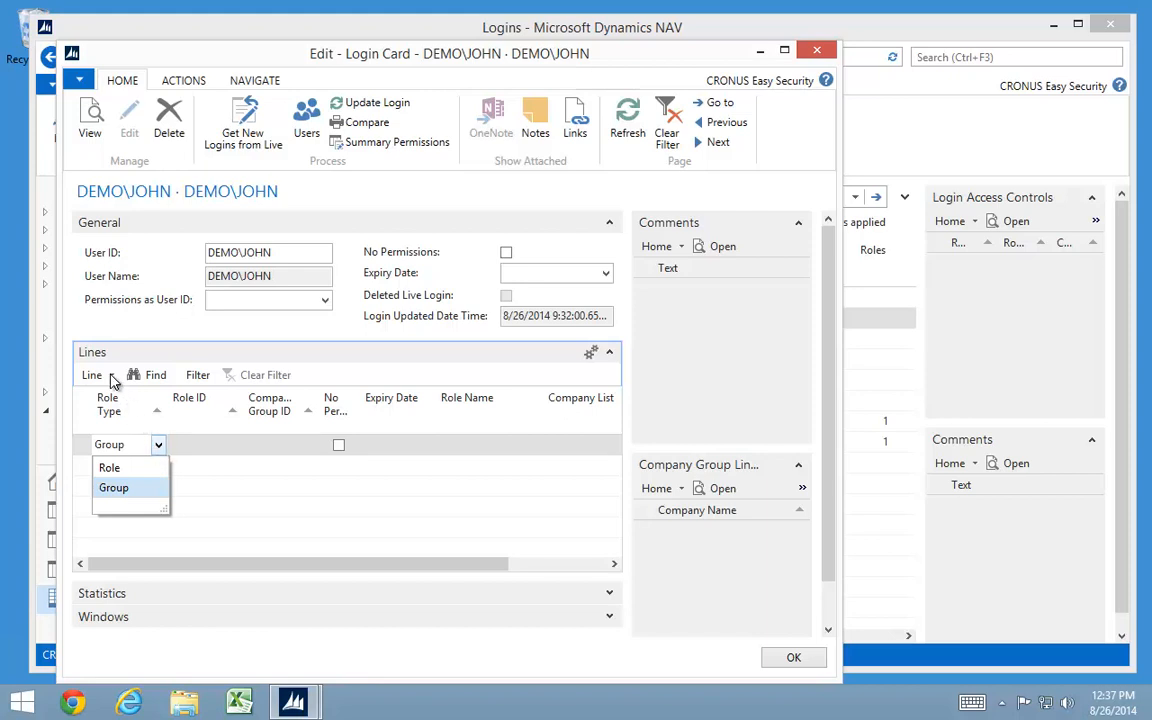
{"action": "left_click", "coordinate": [112, 376]}
{"action": "left_click", "coordinate": [114, 378]}
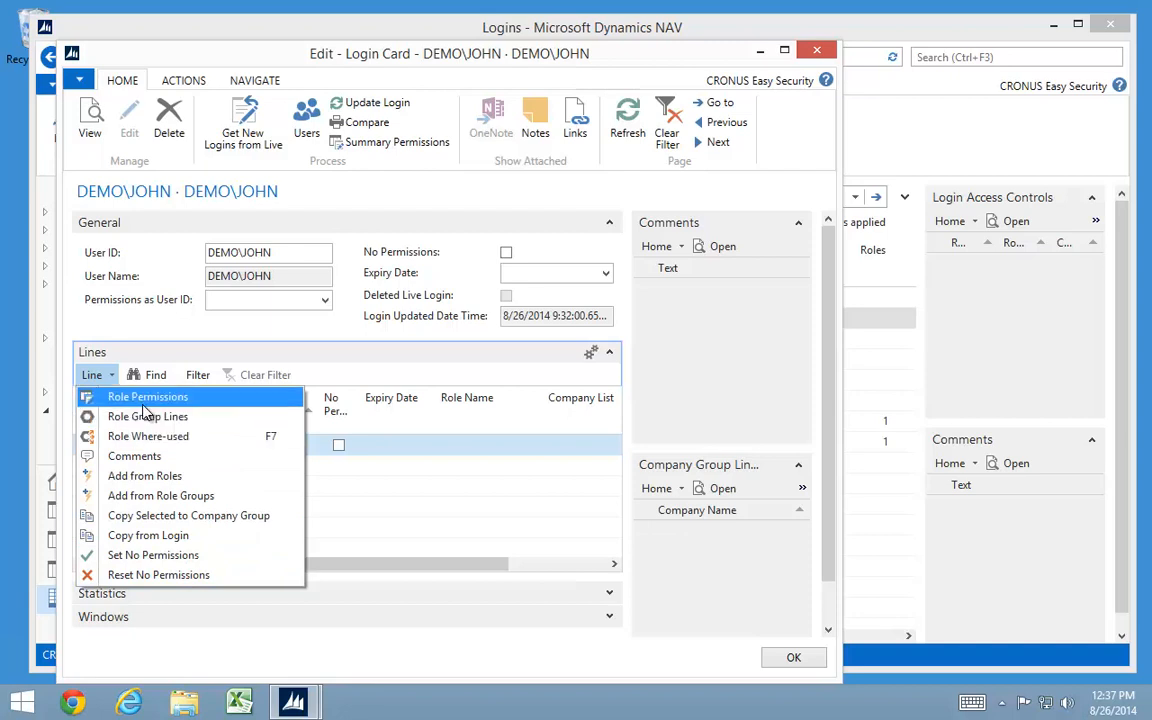
{"action": "key", "text": "Escape"}
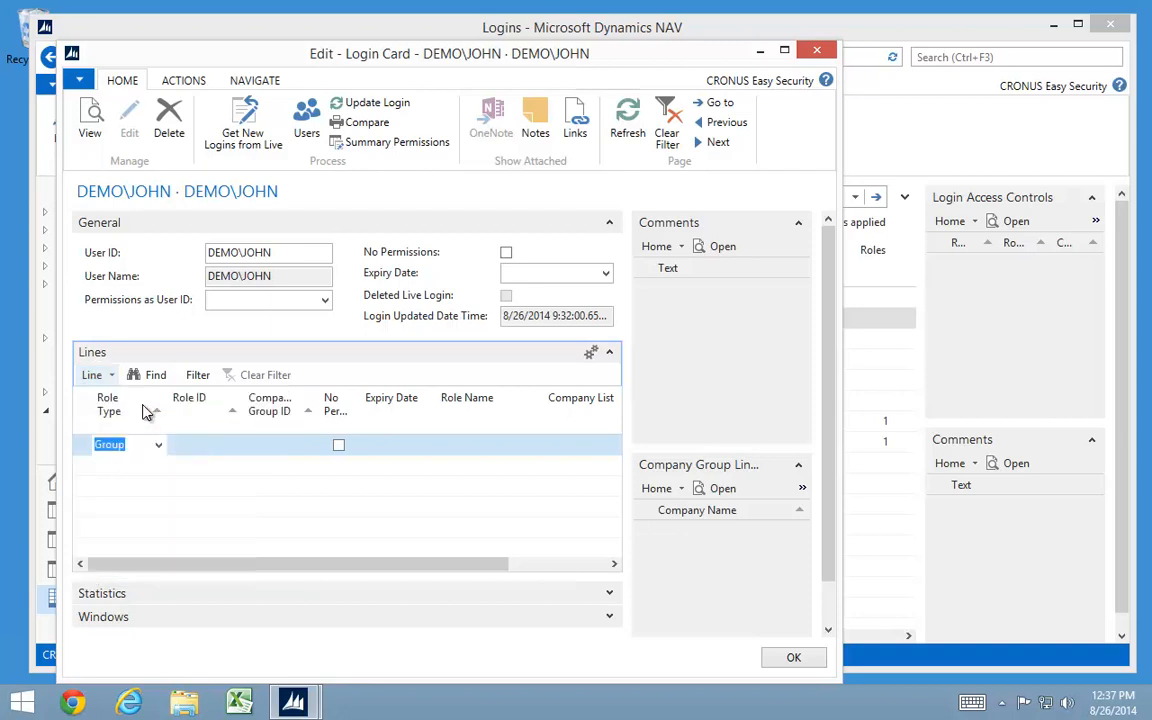
- Open the full Role Groups list for choosing the Role ID of the login's Group line
{"action": "left_click", "coordinate": [213, 446]}
{"action": "left_click", "coordinate": [236, 448]}
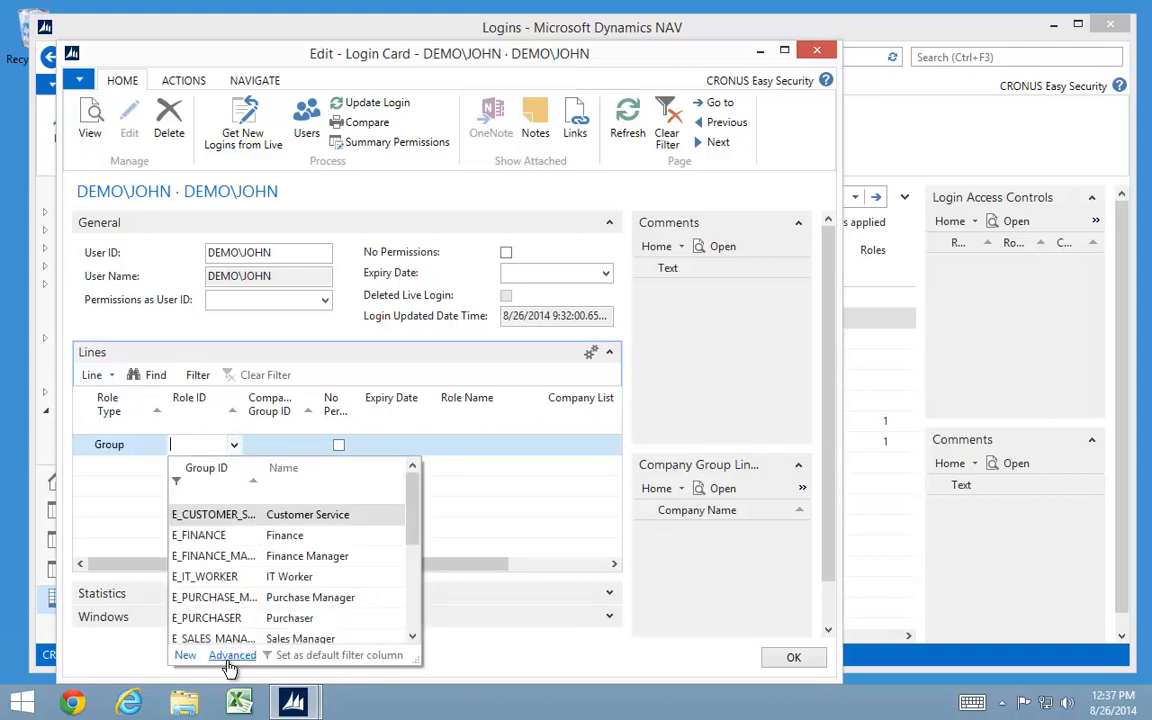
{"action": "left_click", "coordinate": [232, 656]}
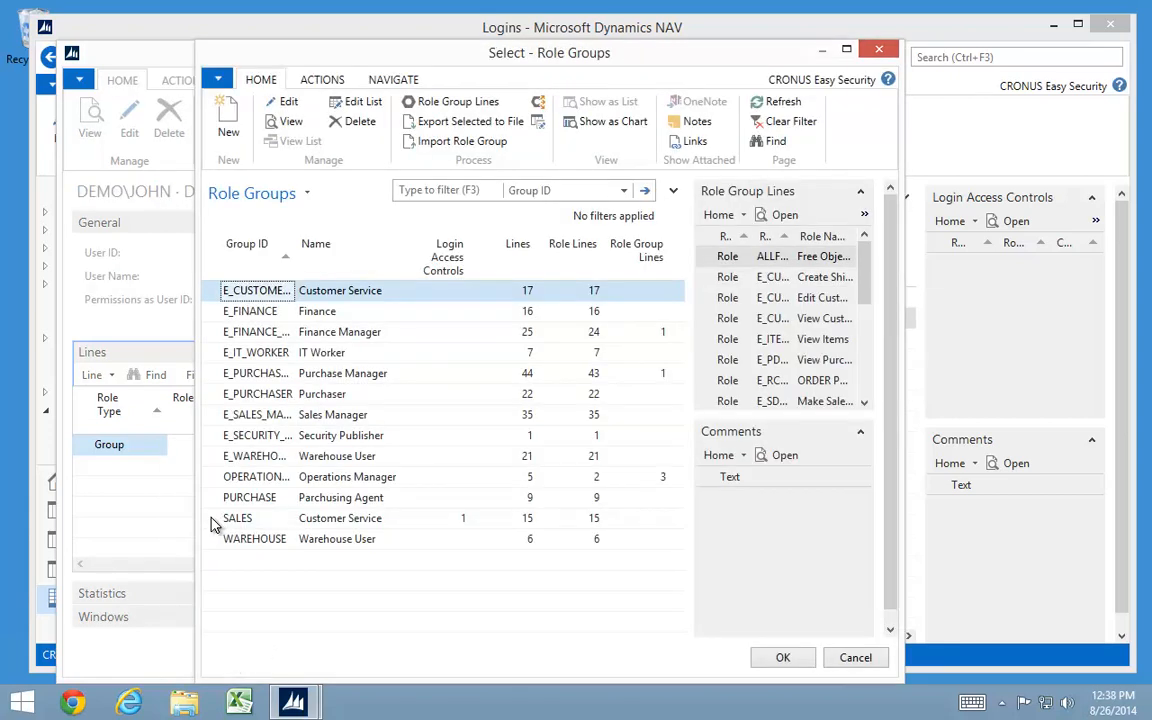
- Examine the roles contained in the SALES role group on its card, widening the Role ID column to read them
{"action": "left_click", "coordinate": [214, 520]}
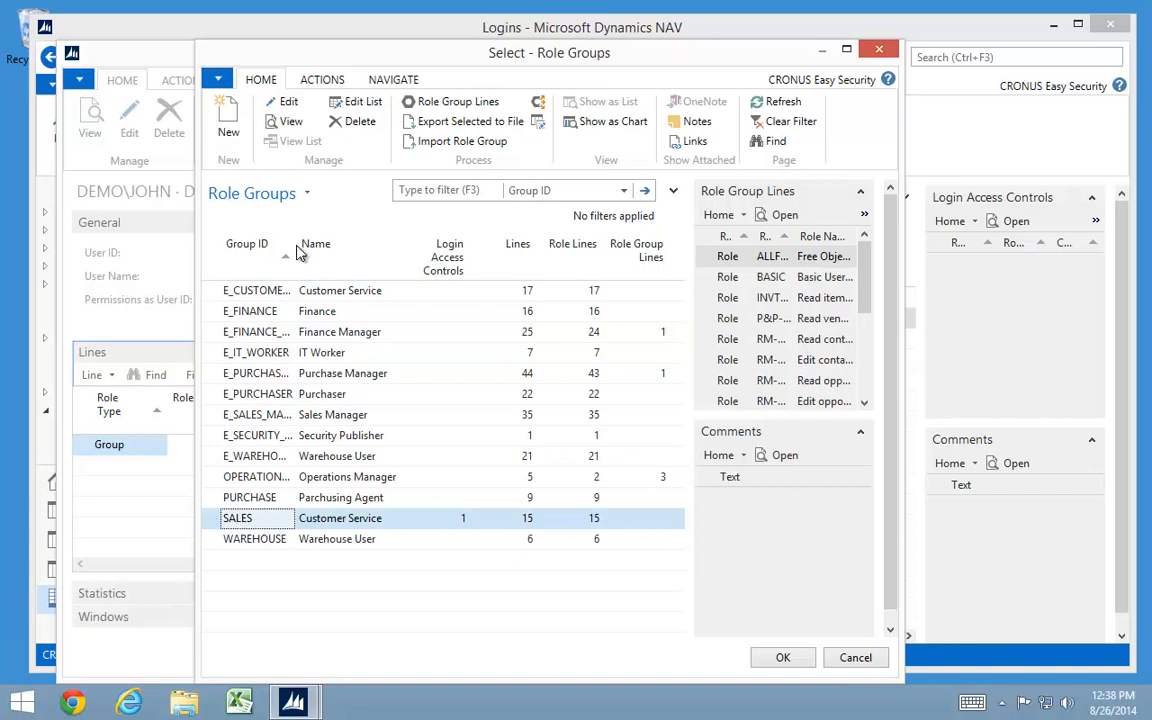
{"action": "left_click", "coordinate": [775, 285]}
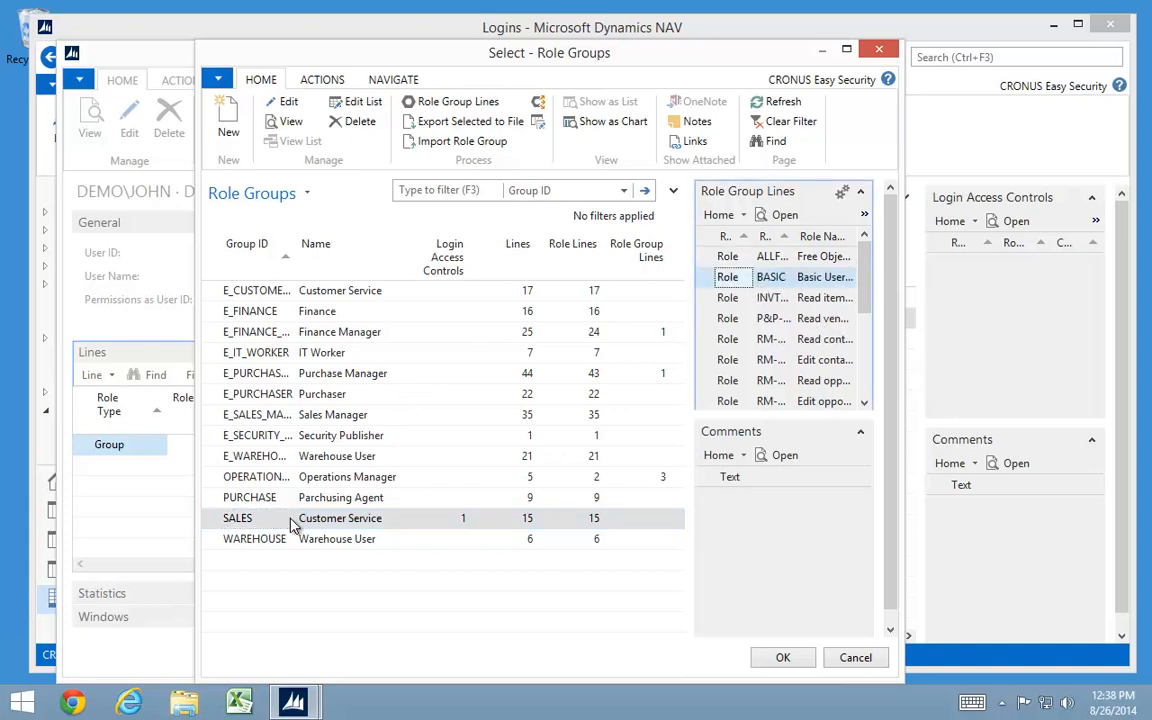
{"action": "left_click", "coordinate": [285, 102]}
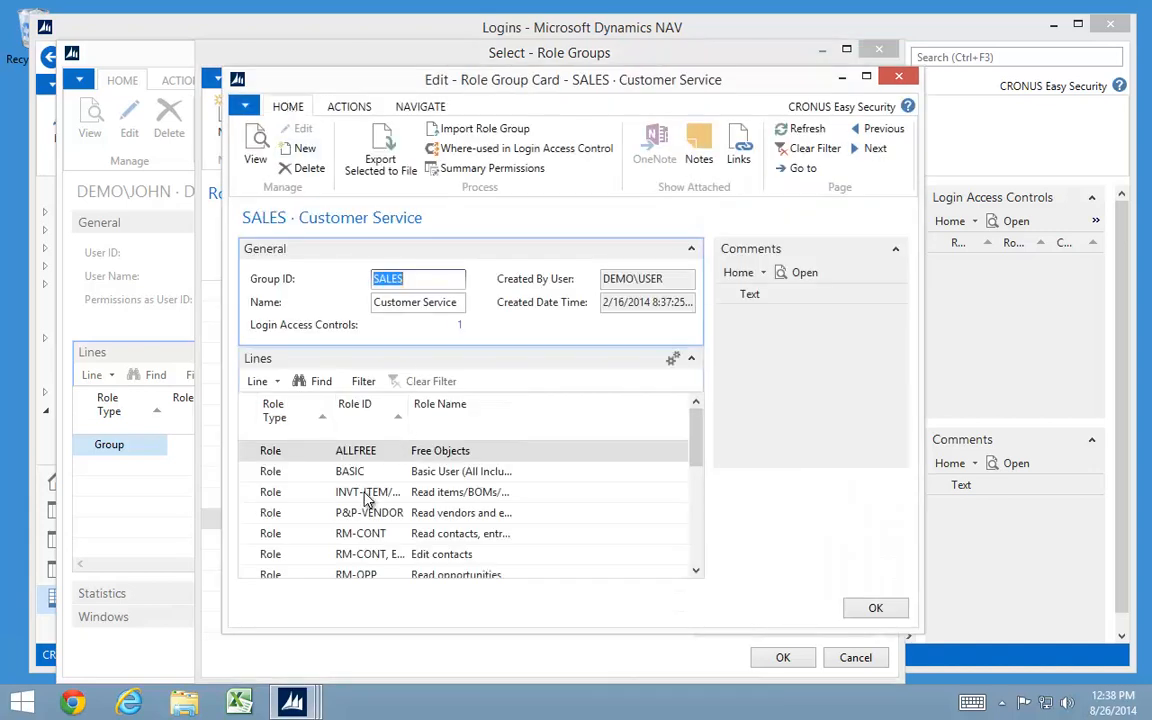
{"action": "left_click", "coordinate": [368, 519]}
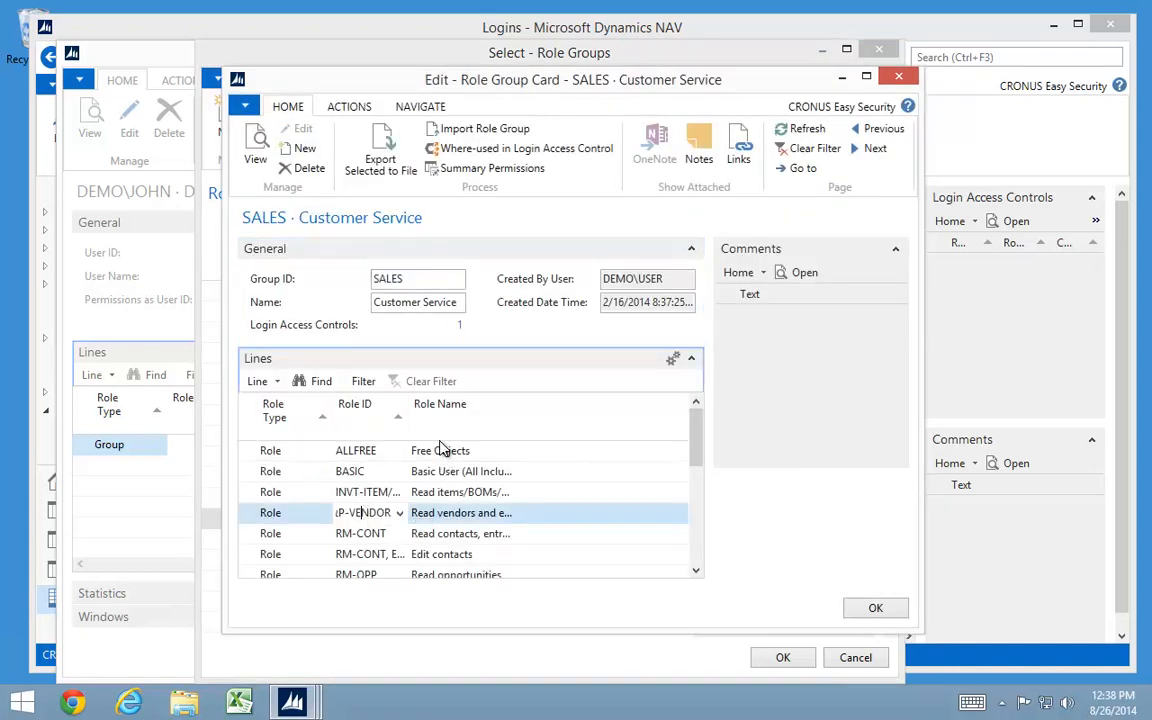
{"action": "left_click_drag", "start_coordinate": [408, 410], "coordinate": [471, 458]}
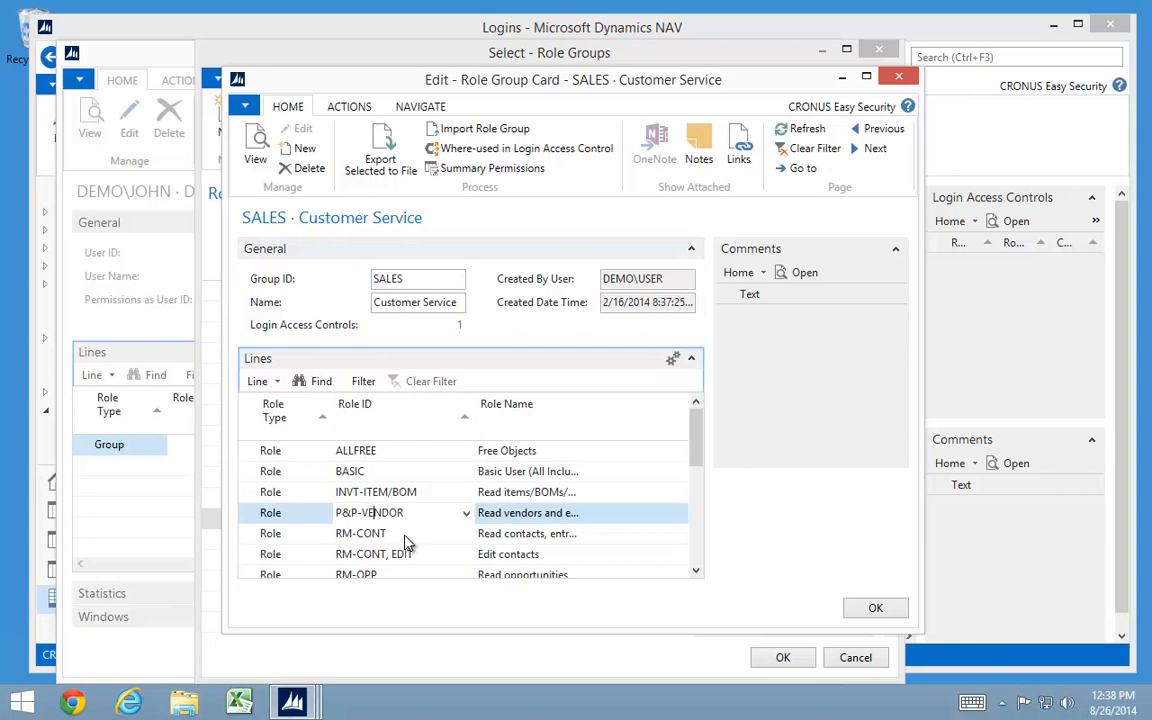
{"action": "scroll", "coordinate": [385, 505], "scroll_direction": "down", "scroll_amount": 5}
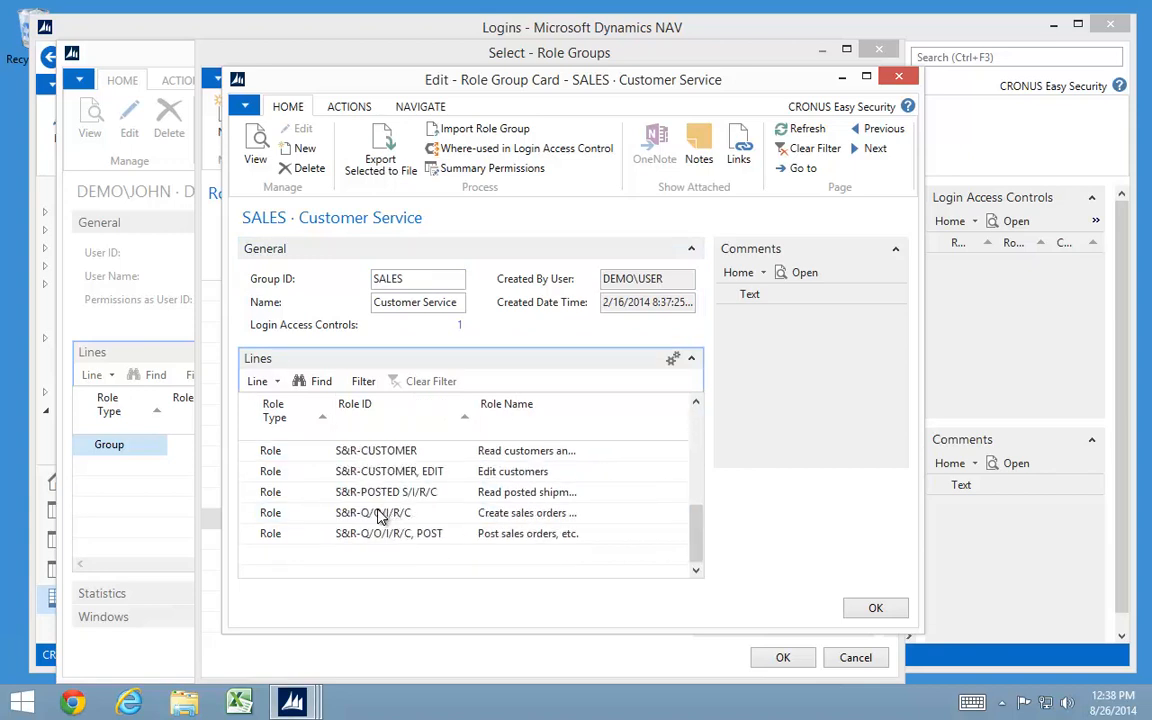
{"action": "scroll", "coordinate": [384, 516], "scroll_direction": "up", "scroll_amount": 2}
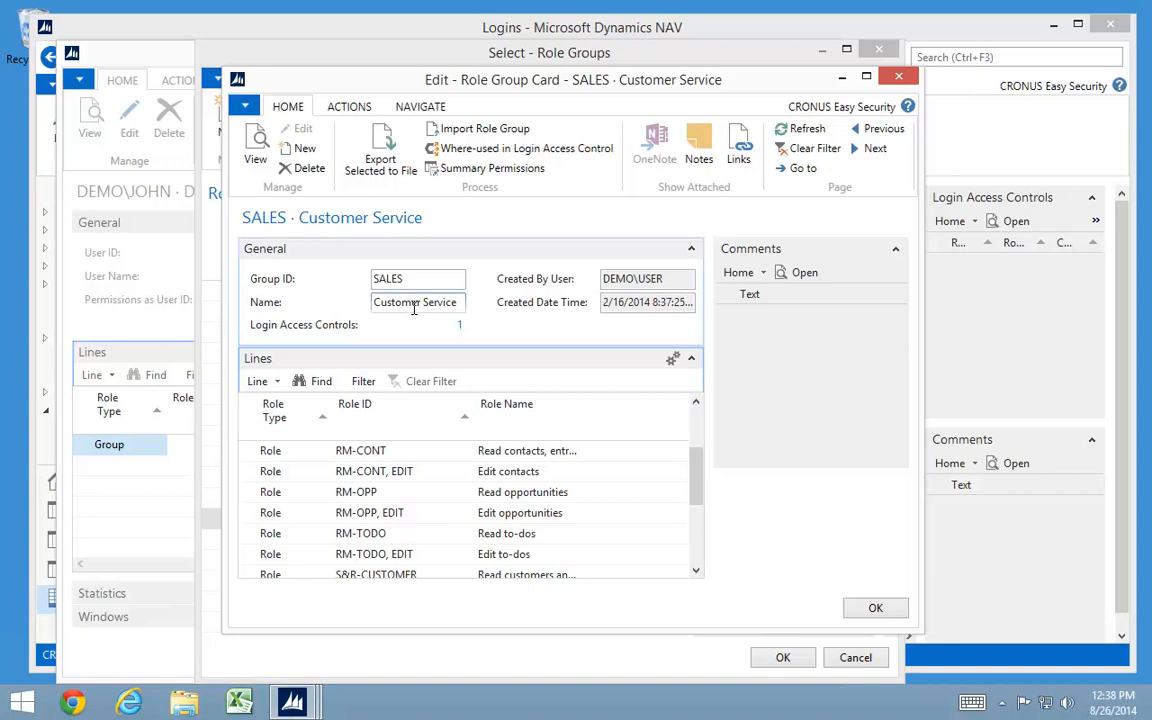
{"action": "key", "text": "Escape"}
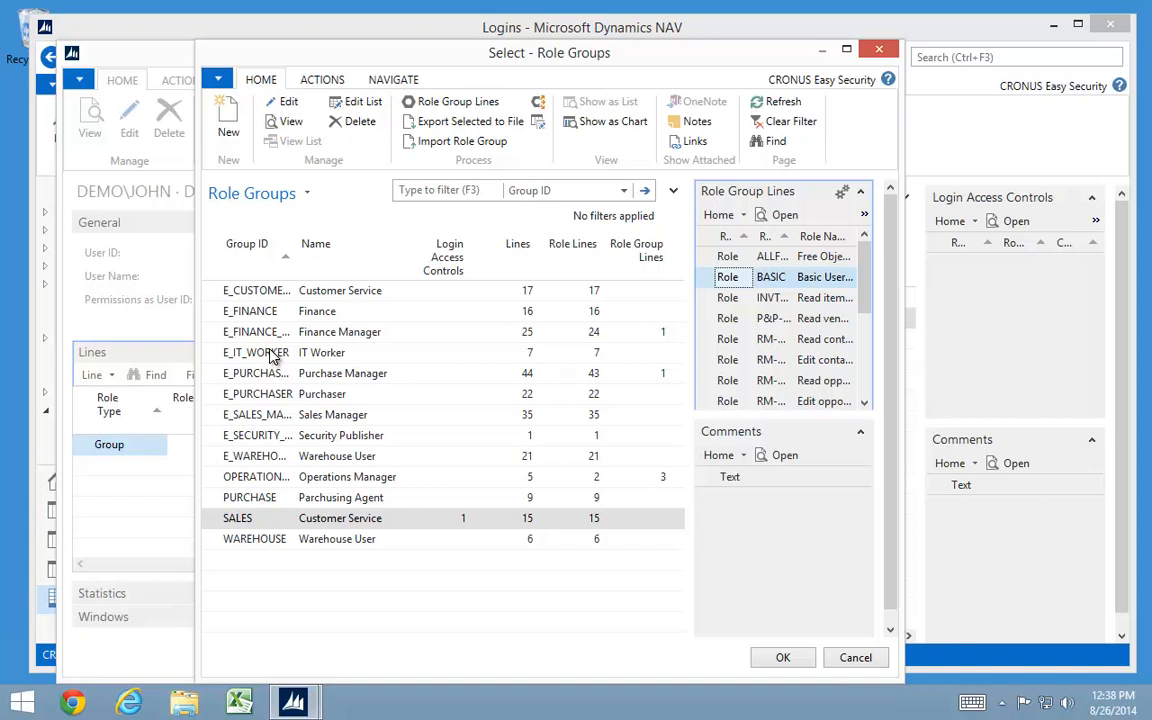
- View the OPERATIONS MGR role group card to examine its roles and nested groups
{"action": "left_click", "coordinate": [266, 479]}
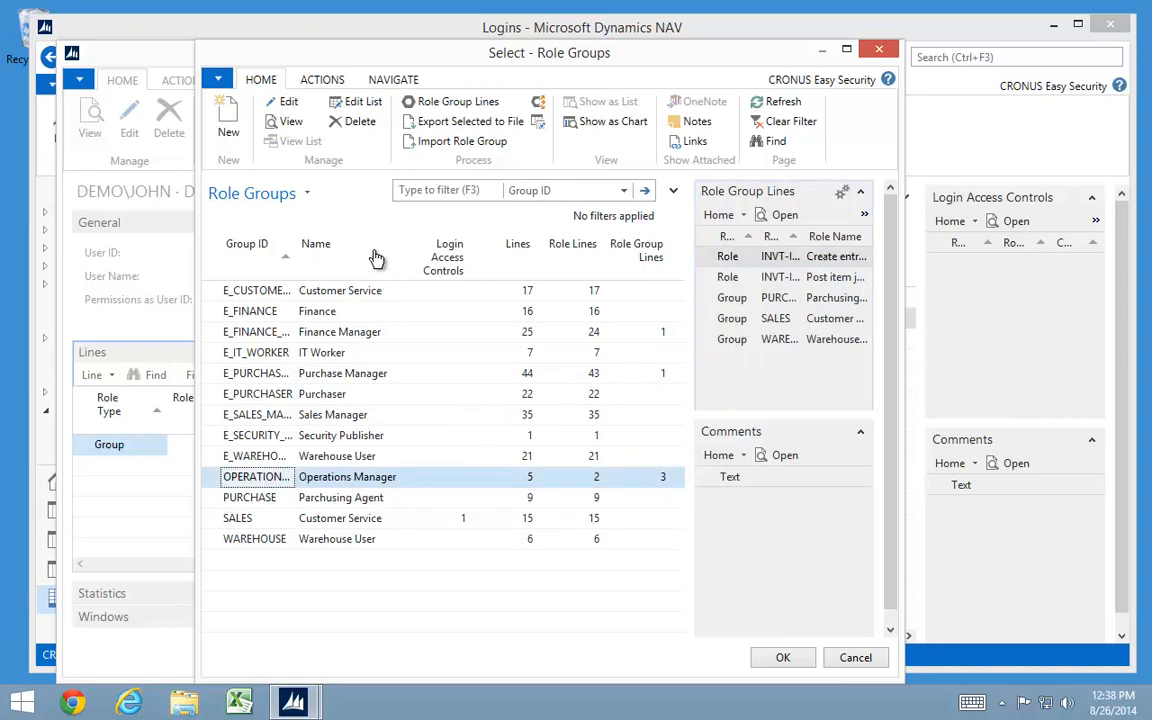
{"action": "left_click", "coordinate": [291, 121]}
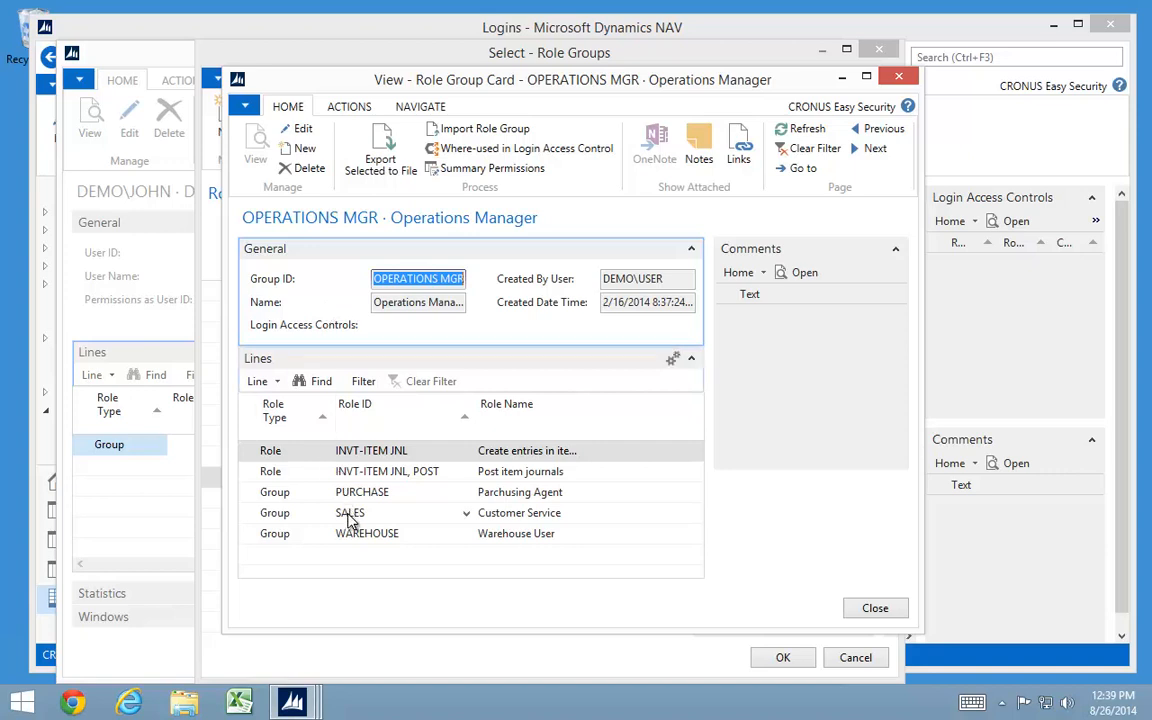
{"action": "key", "text": "Escape"}
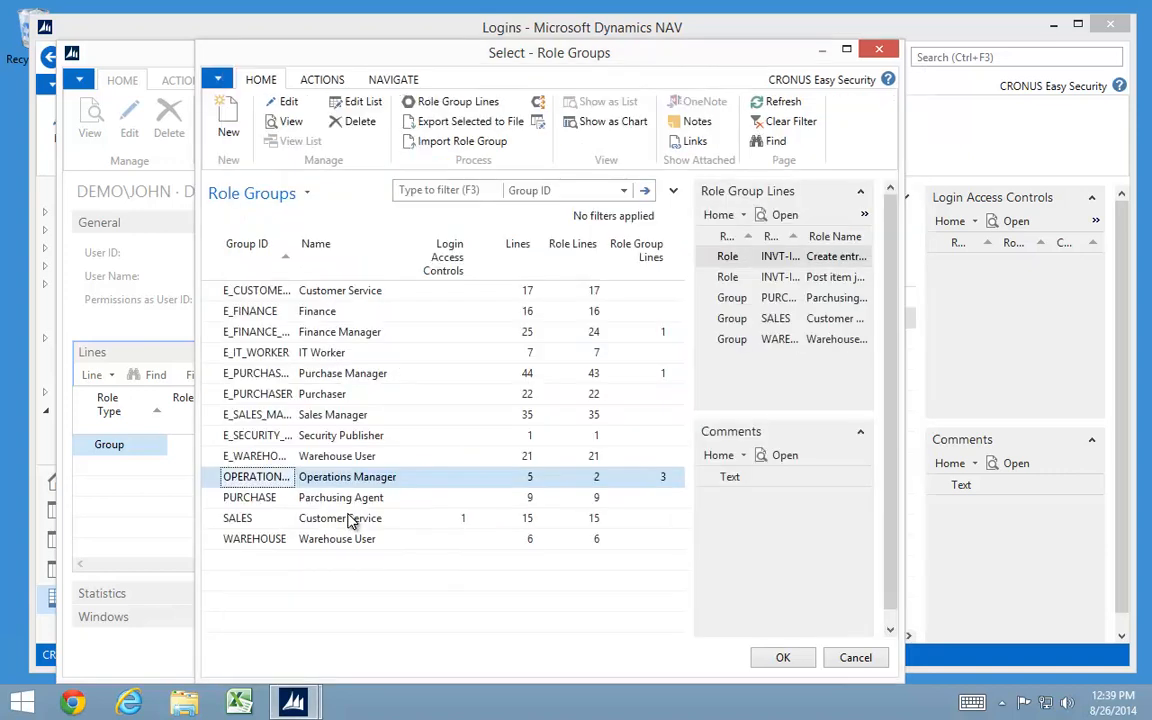
- Assign the SALES role group as the Role ID of the login's Group line
{"action": "left_click", "coordinate": [251, 522]}
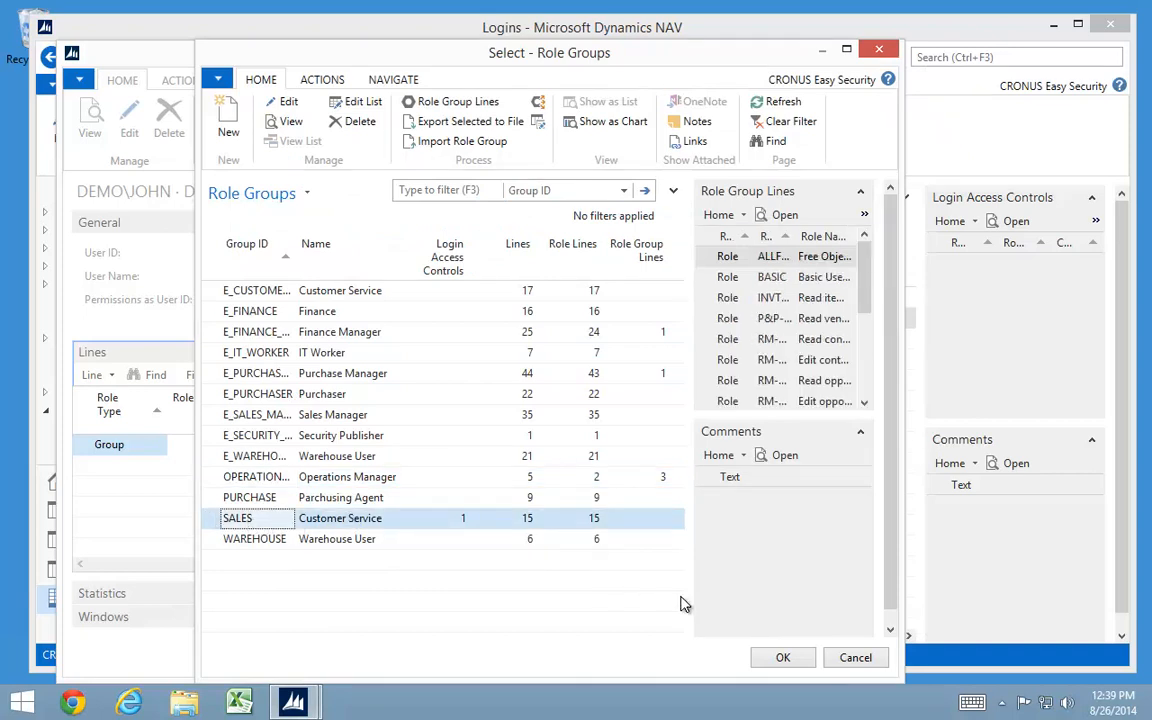
{"action": "left_click", "coordinate": [784, 660]}
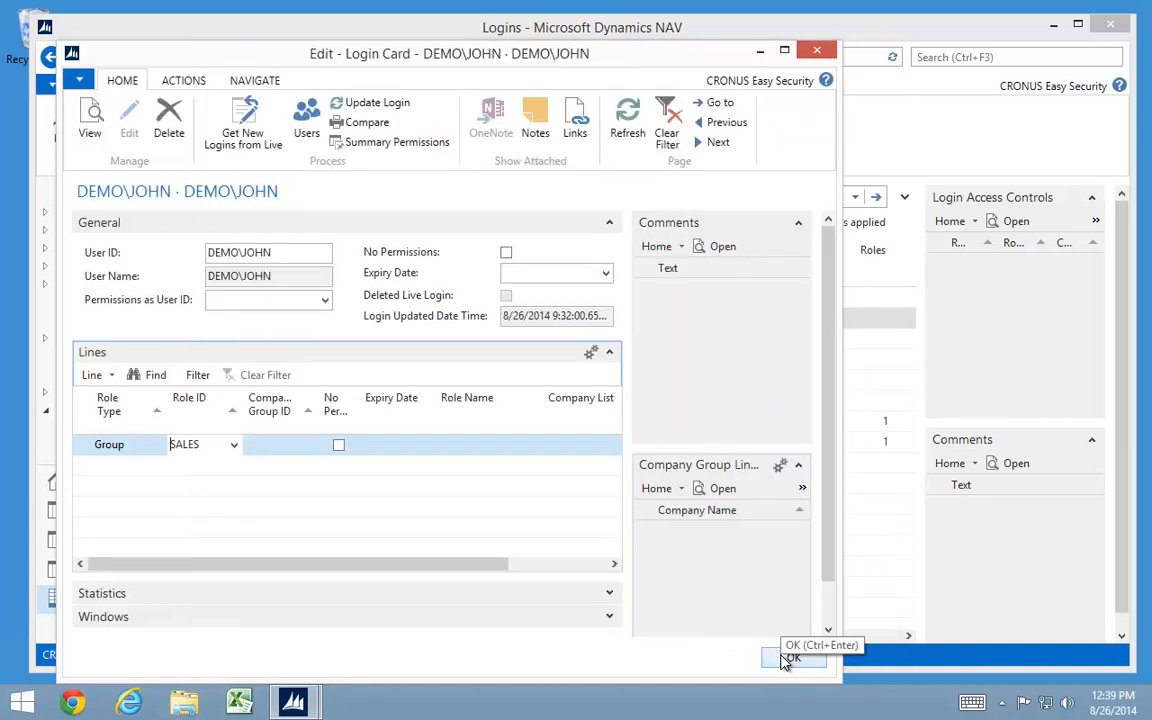
- Set the line's company group to OPERATIONS, chosen from the full Company Groups list with its Group ID column widened
{"action": "key", "text": "Tab"}
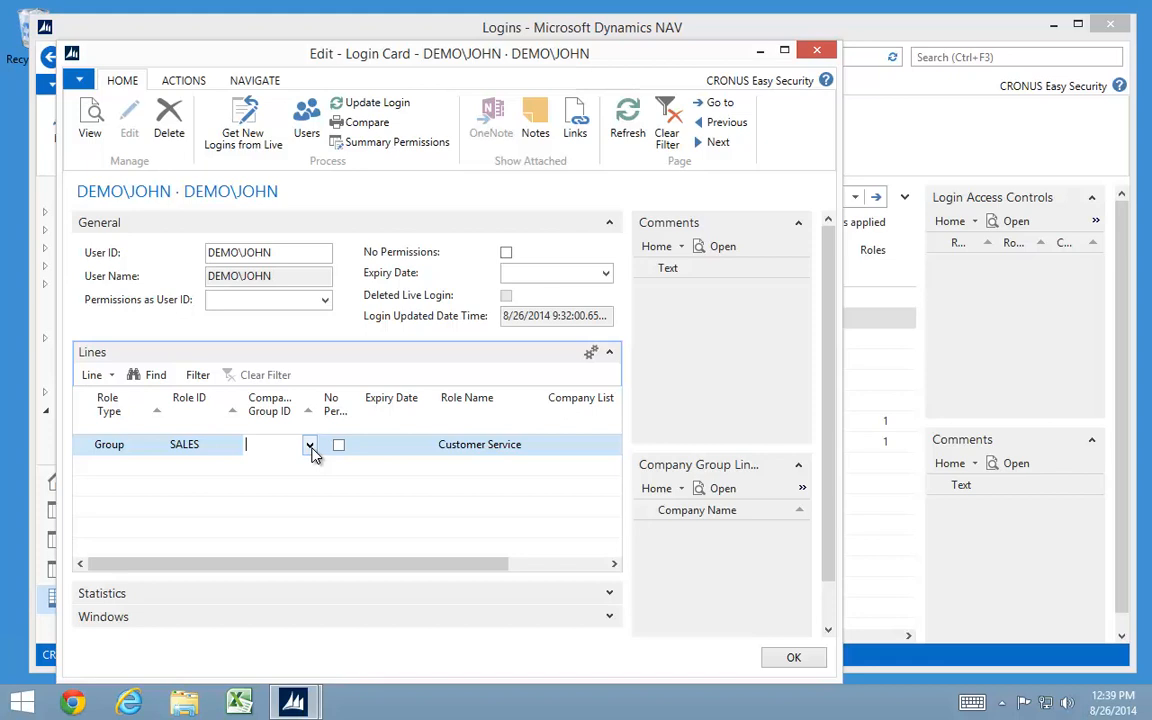
{"action": "left_click", "coordinate": [310, 446]}
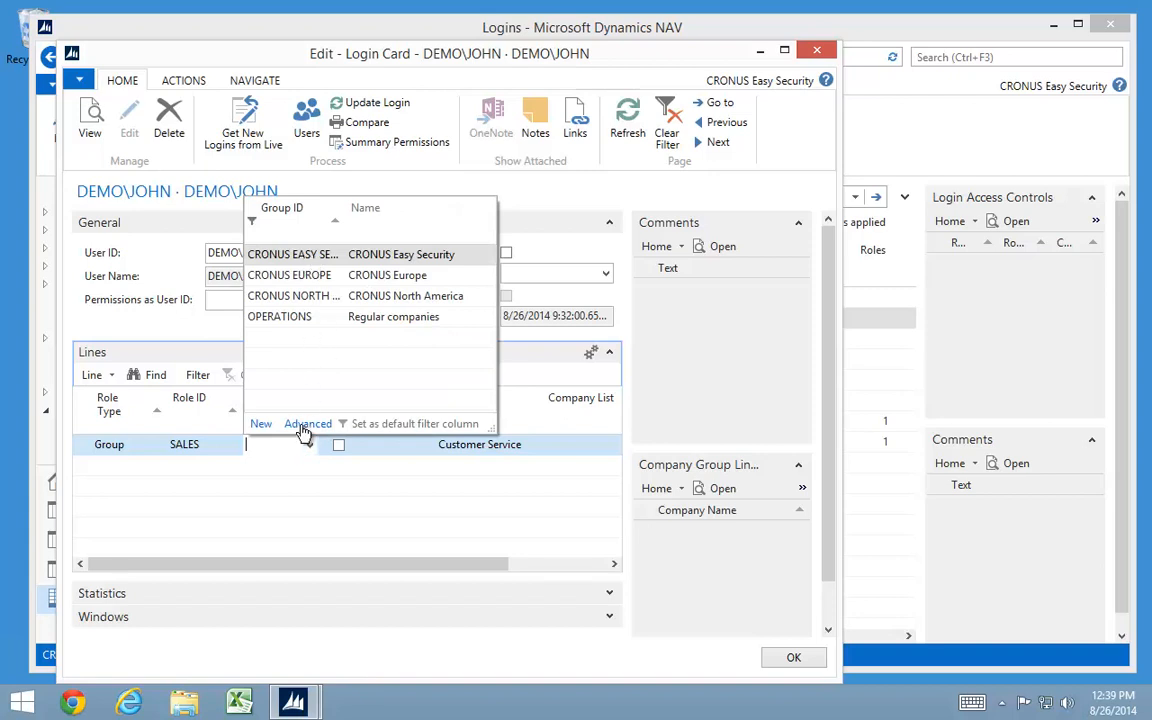
{"action": "left_click", "coordinate": [300, 434]}
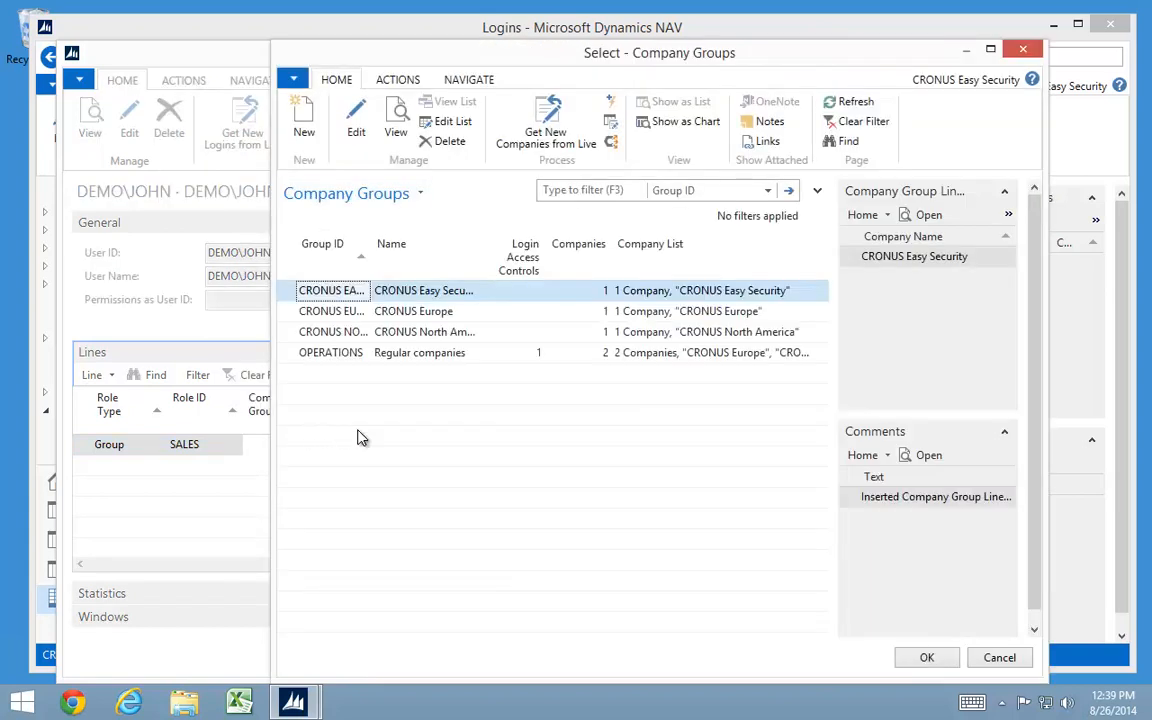
{"action": "left_click", "coordinate": [307, 356]}
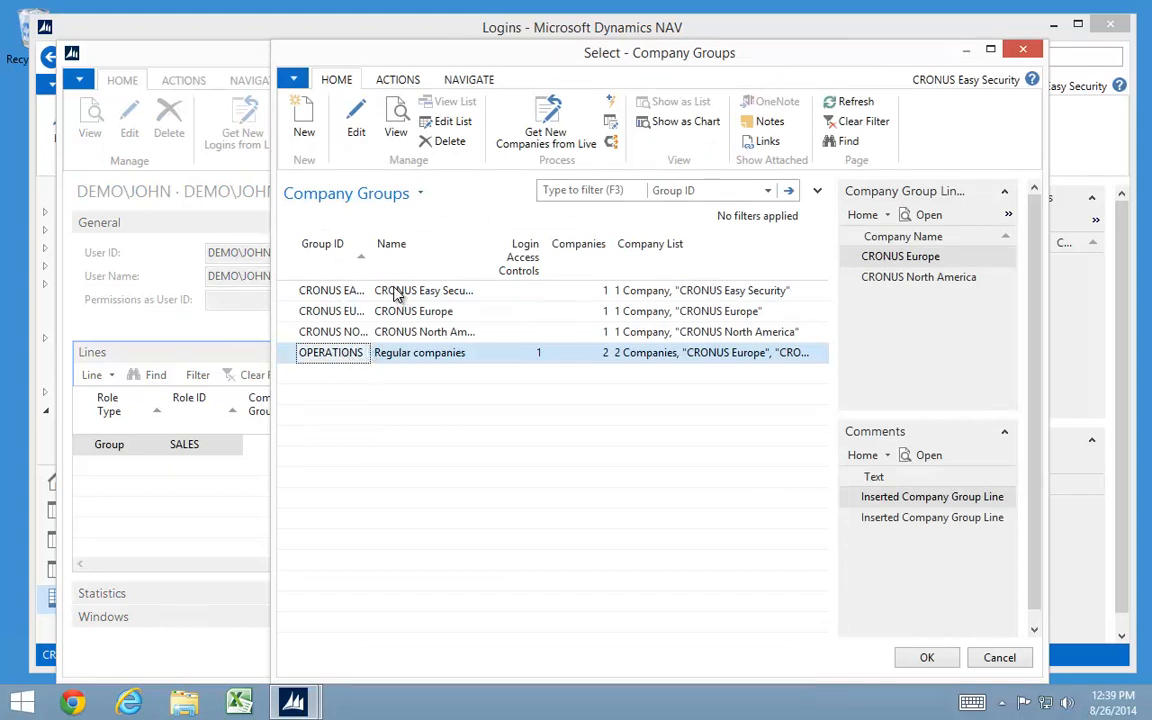
{"action": "left_click_drag", "start_coordinate": [370, 260], "coordinate": [434, 260]}
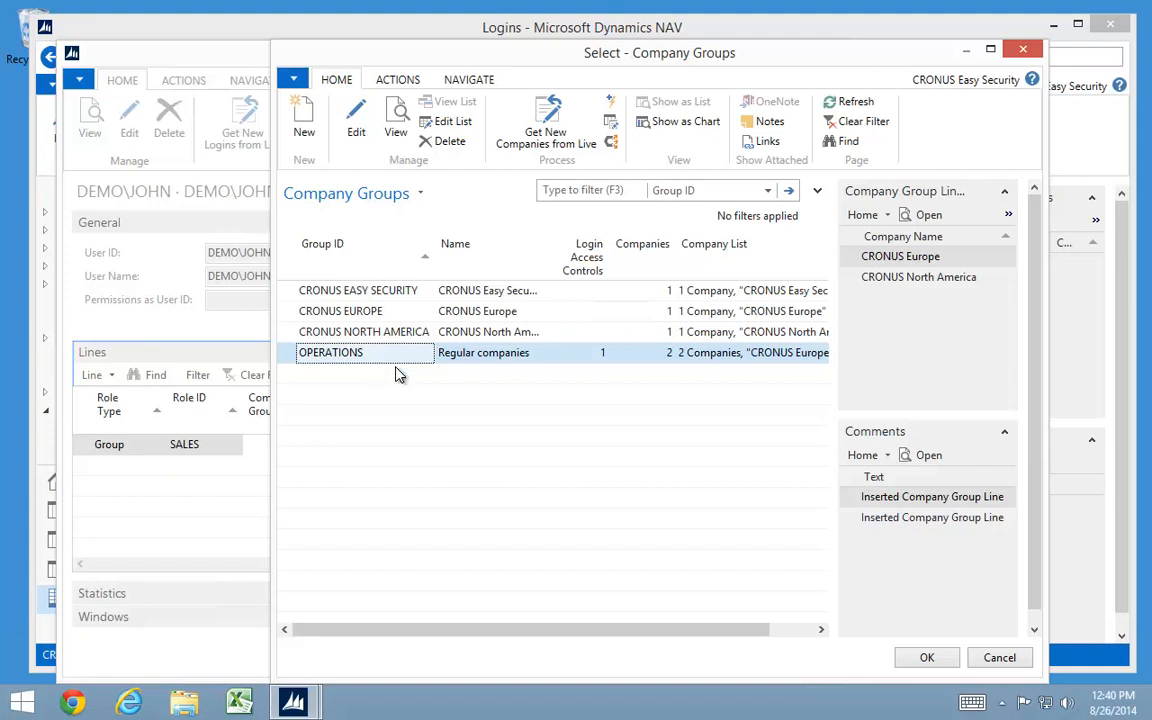
{"action": "left_click", "coordinate": [919, 664]}
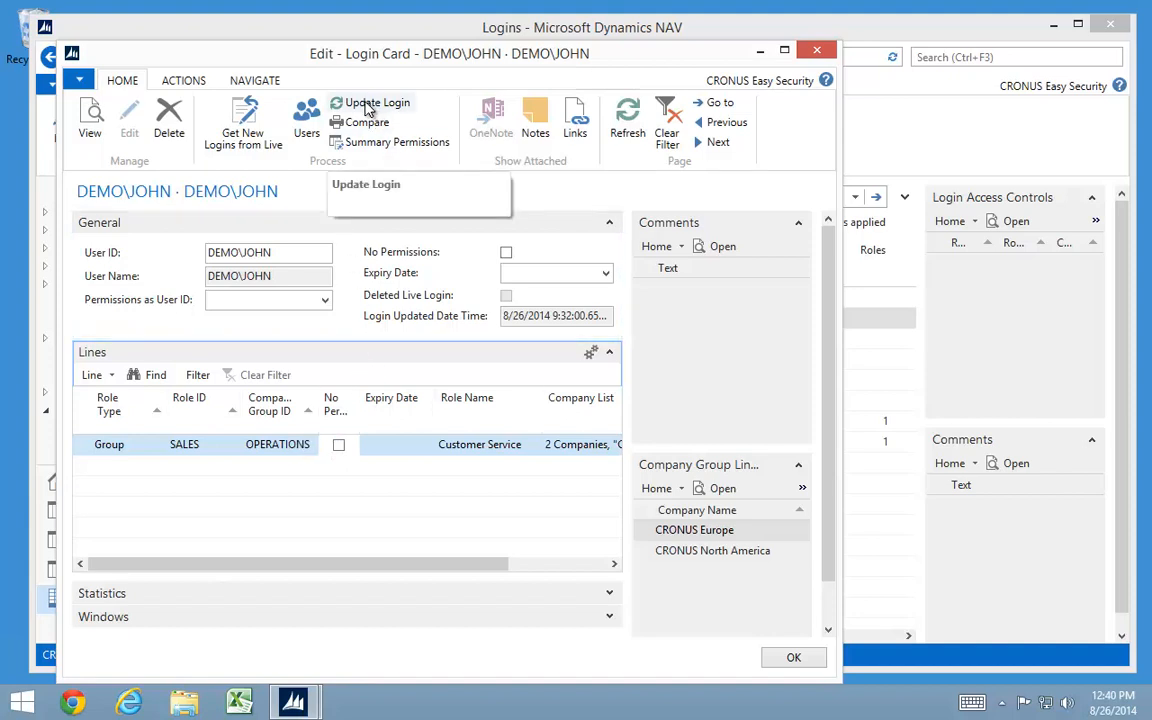
- Update the login to apply its new access controls, and expand the login card's Statistics section
{"action": "left_click", "coordinate": [369, 106]}
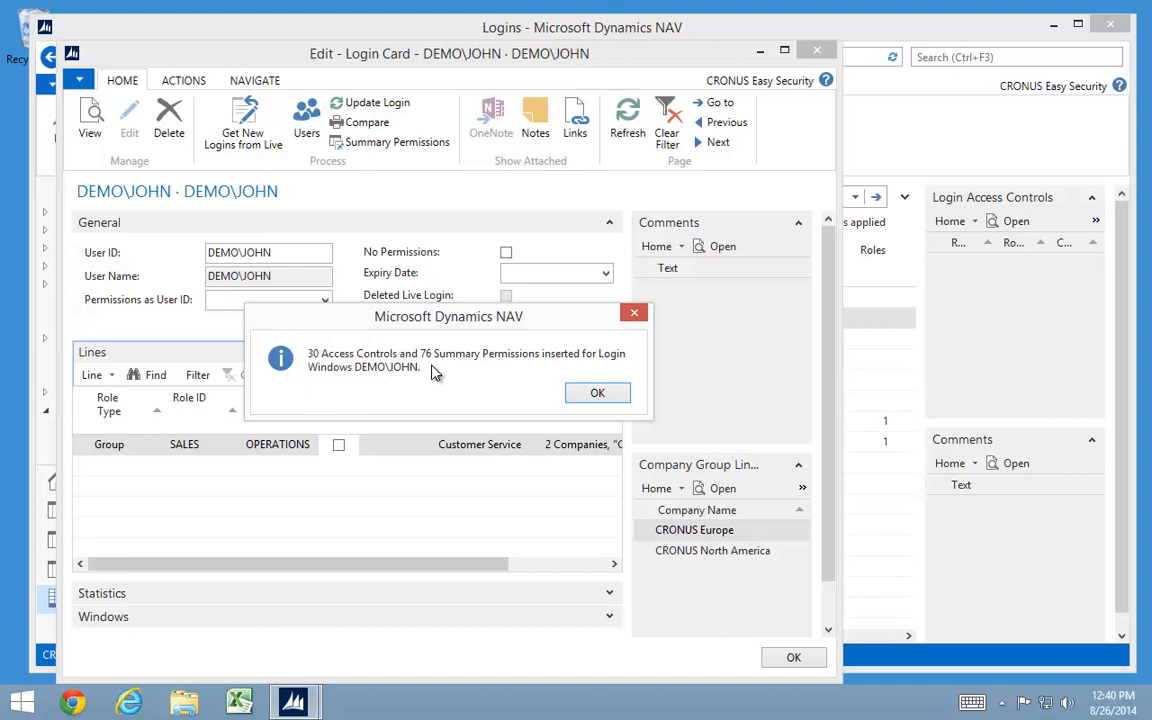
{"action": "left_click", "coordinate": [598, 394]}
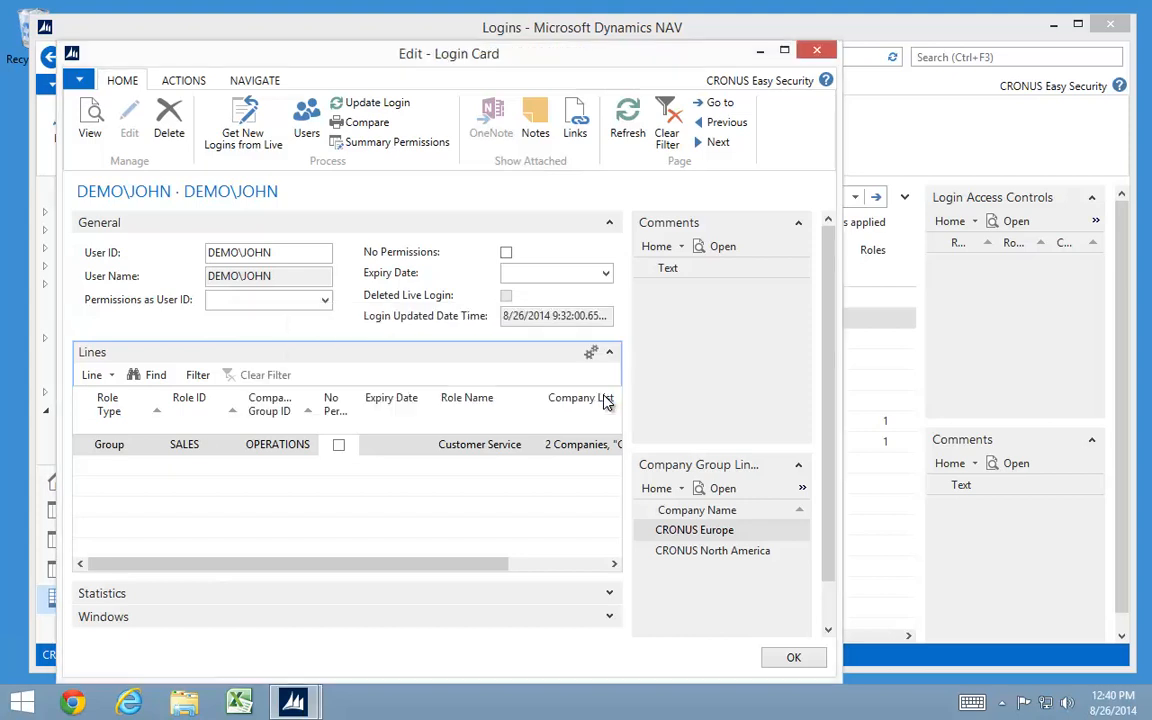
{"action": "left_click", "coordinate": [608, 596]}
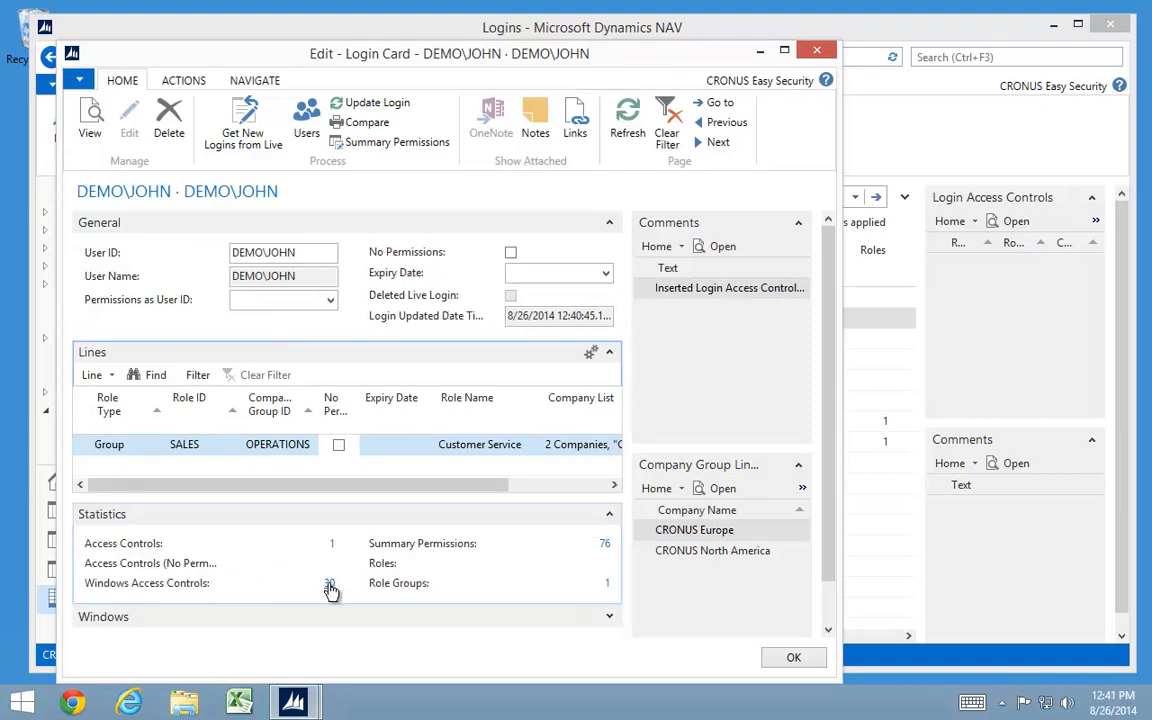
- Review the login's Windows access controls, and examine its summary permissions including the delete and execute columns
{"action": "left_click", "coordinate": [330, 587]}
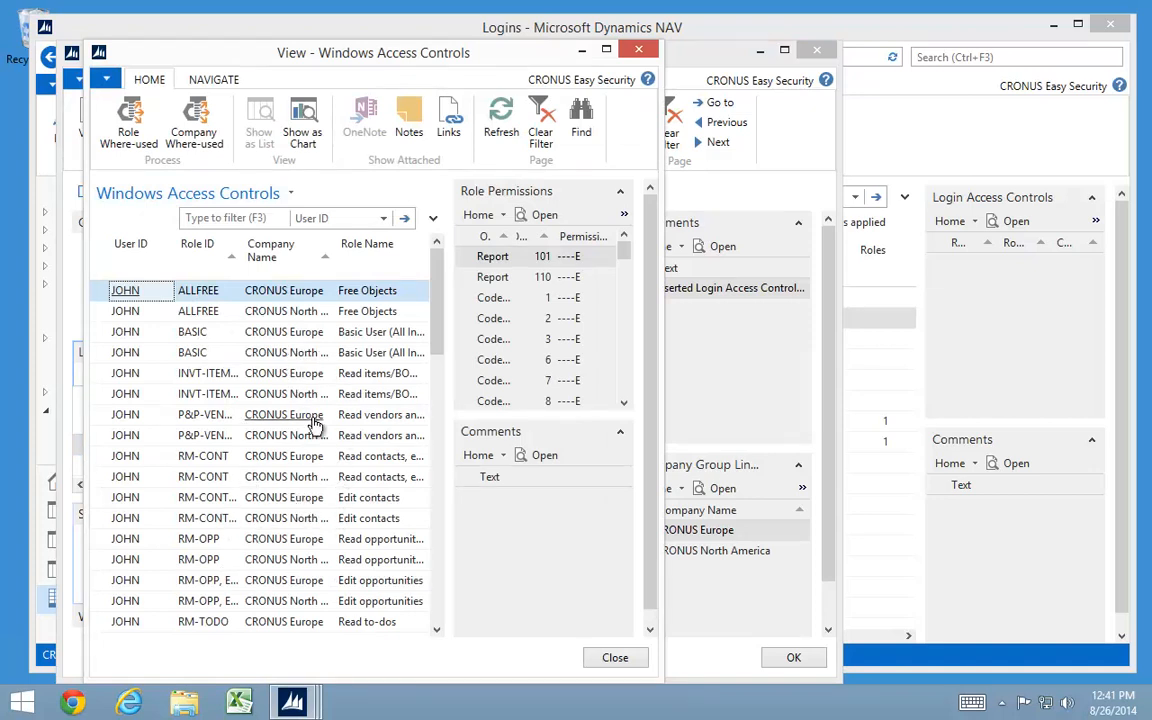
{"action": "key", "text": "Escape"}
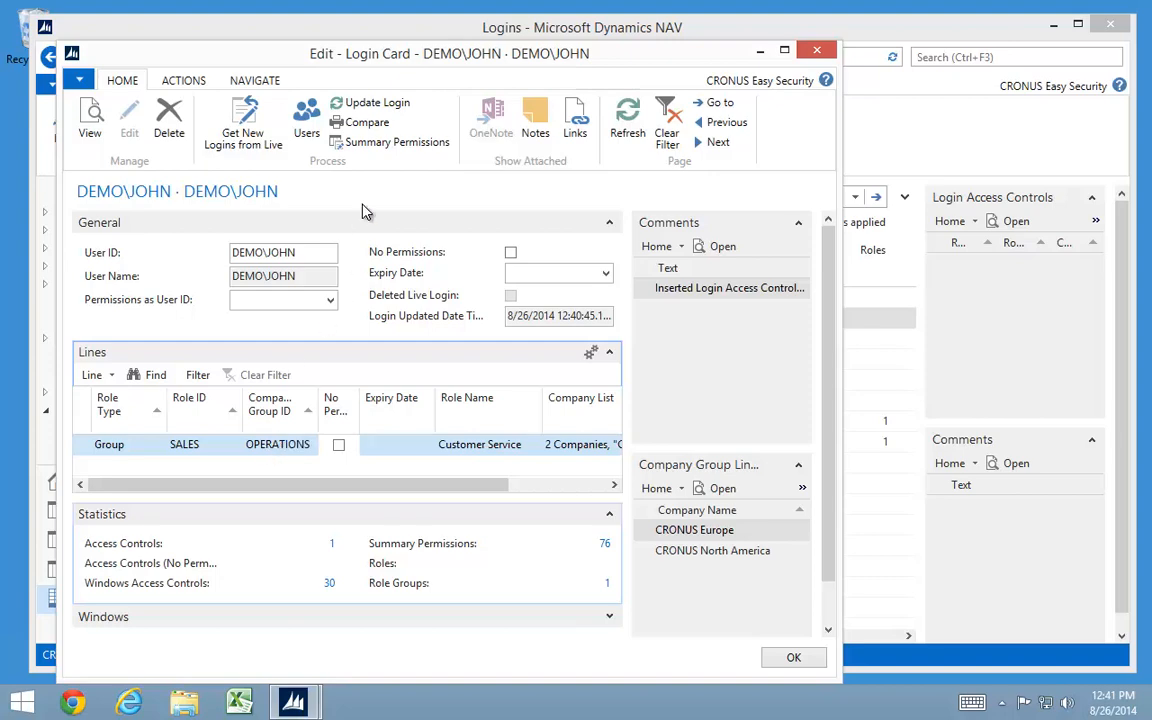
{"action": "left_click", "coordinate": [401, 146]}
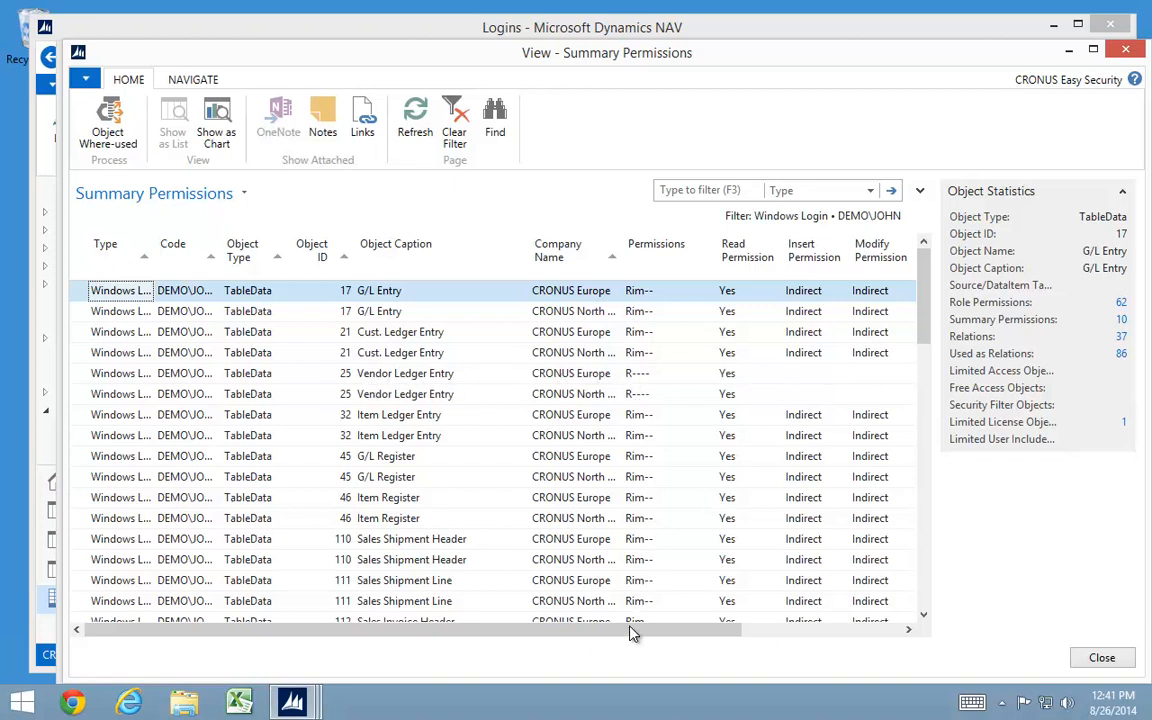
{"action": "left_click_drag", "start_coordinate": [648, 629], "coordinate": [754, 629]}
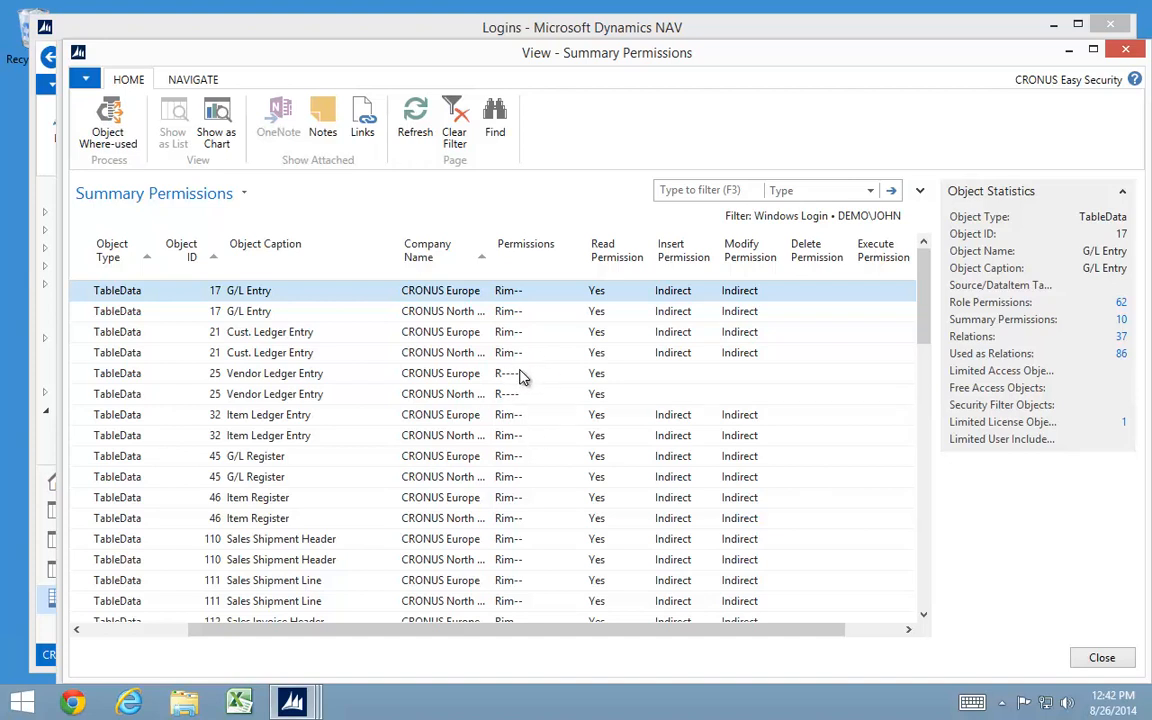
{"action": "key", "text": "Escape"}
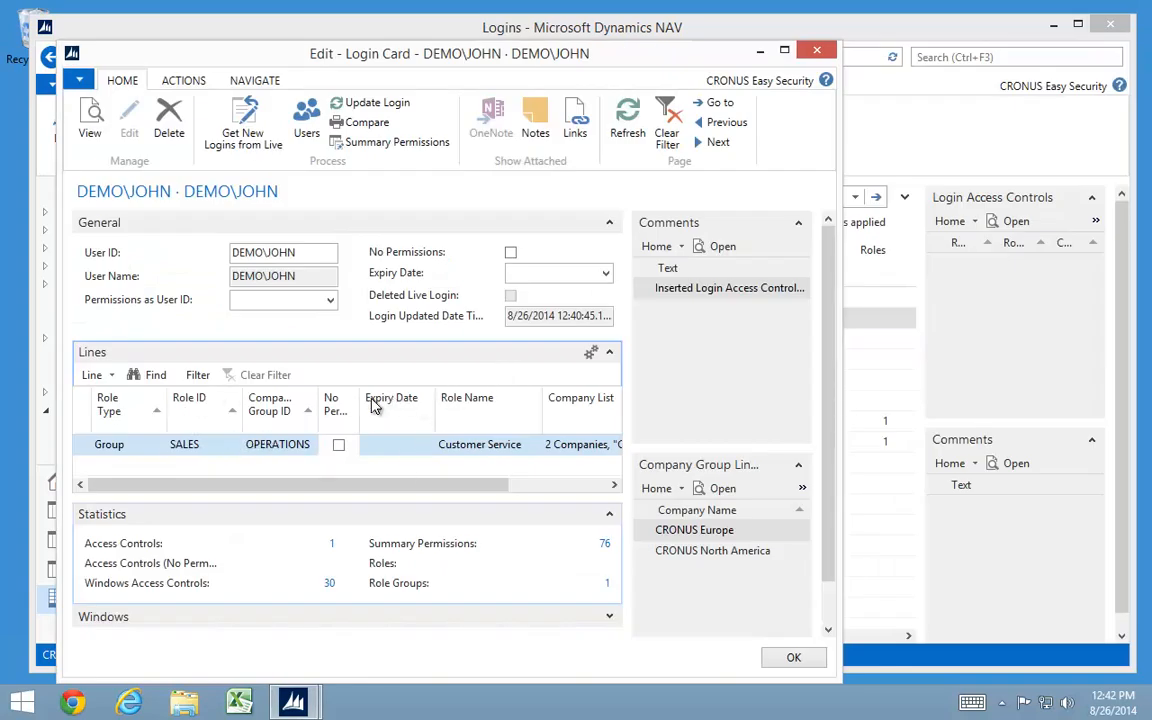
- Add a second Group line to the login and assign it the OPERATIONS MGR role group
{"action": "left_click", "coordinate": [137, 468]}
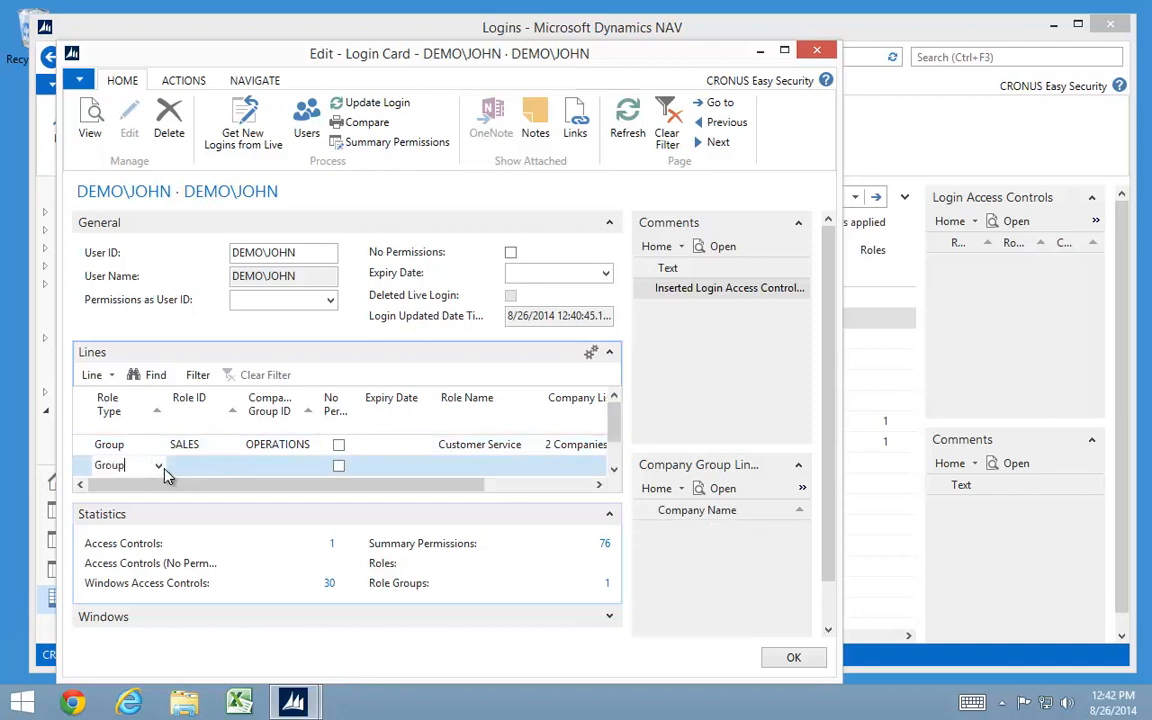
{"action": "left_click", "coordinate": [159, 468]}
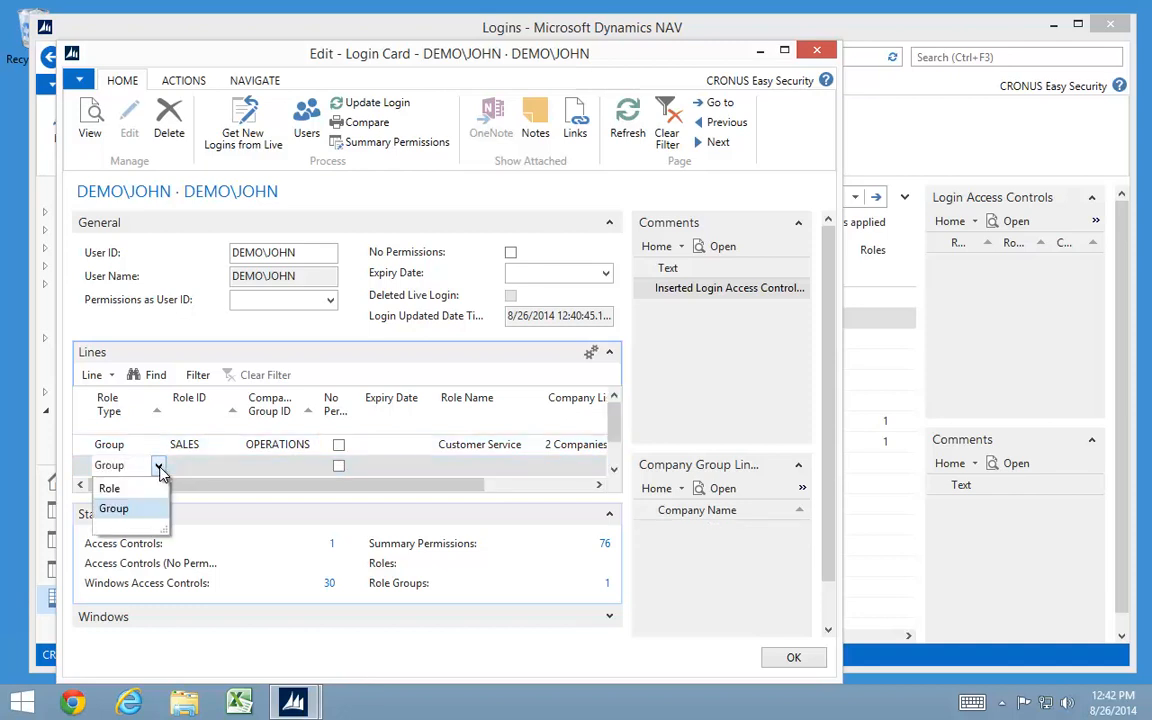
{"action": "left_click", "coordinate": [230, 471]}
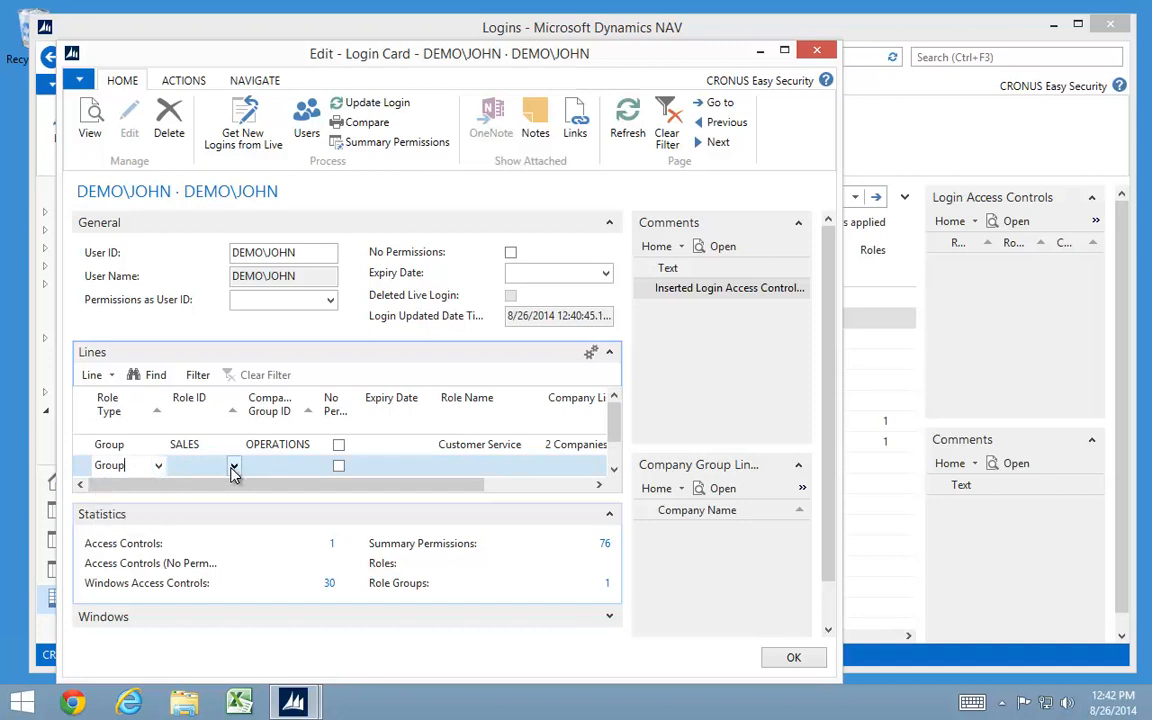
{"action": "left_click", "coordinate": [234, 469]}
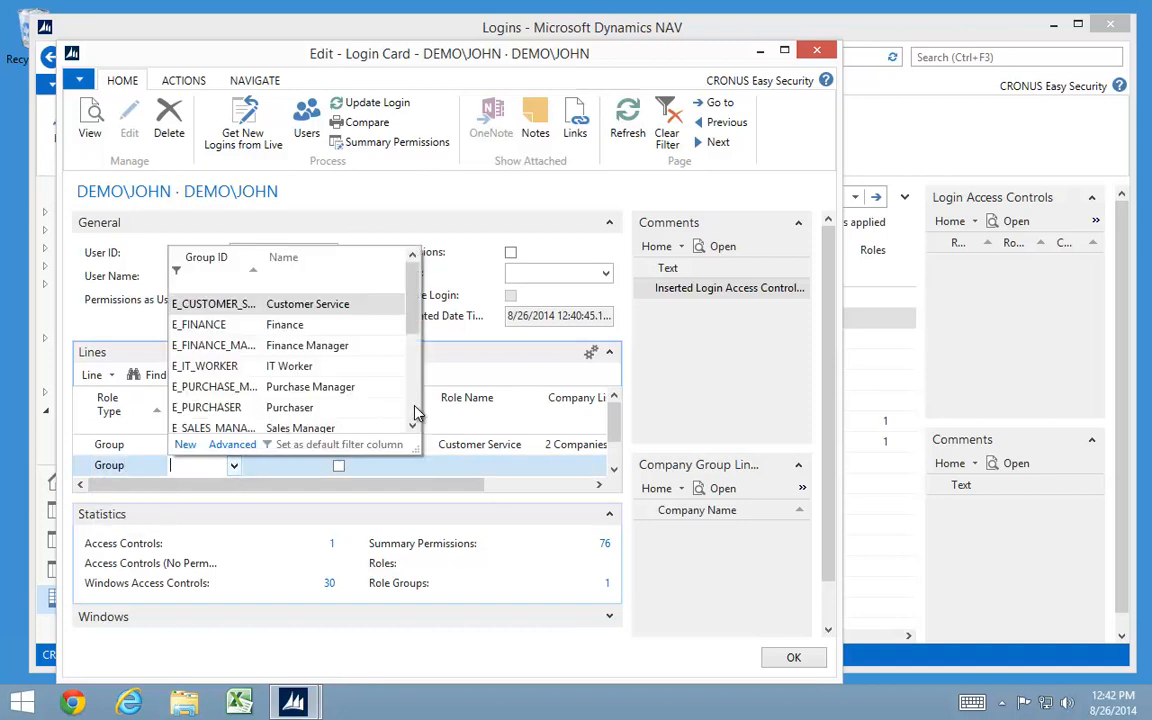
{"action": "left_click", "coordinate": [416, 408]}
{"action": "left_click", "coordinate": [232, 368]}
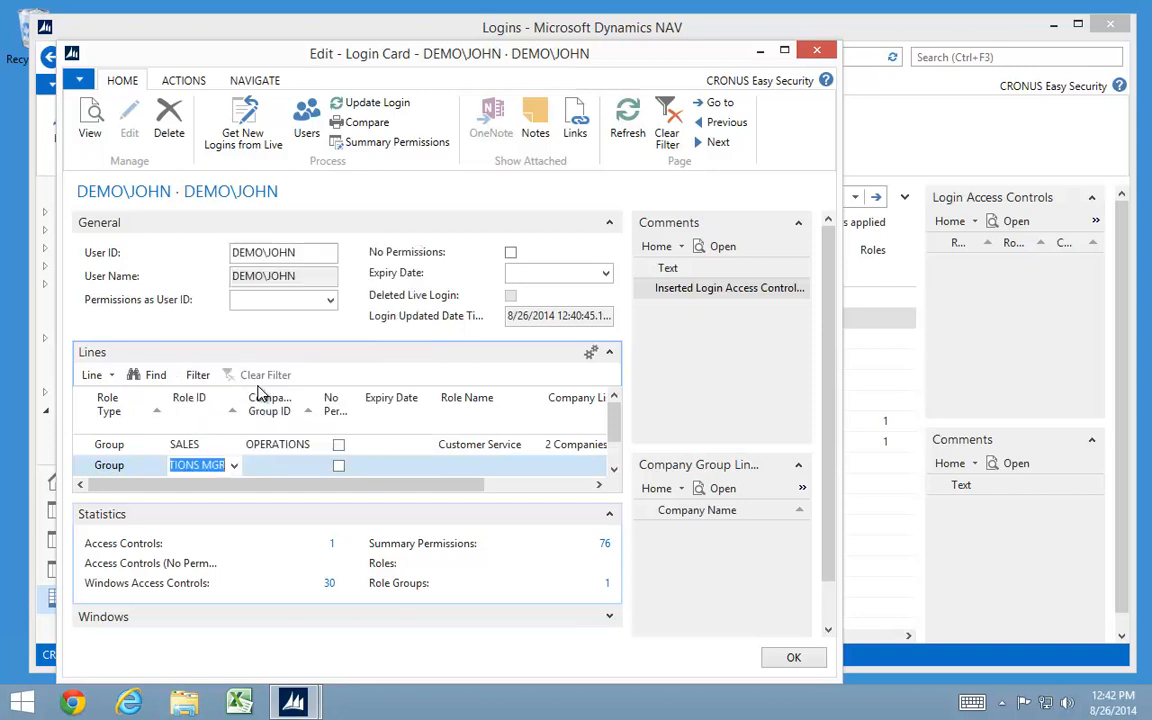
- Set the new line's company group to the one for CRONUS North America
{"action": "left_click", "coordinate": [298, 469]}
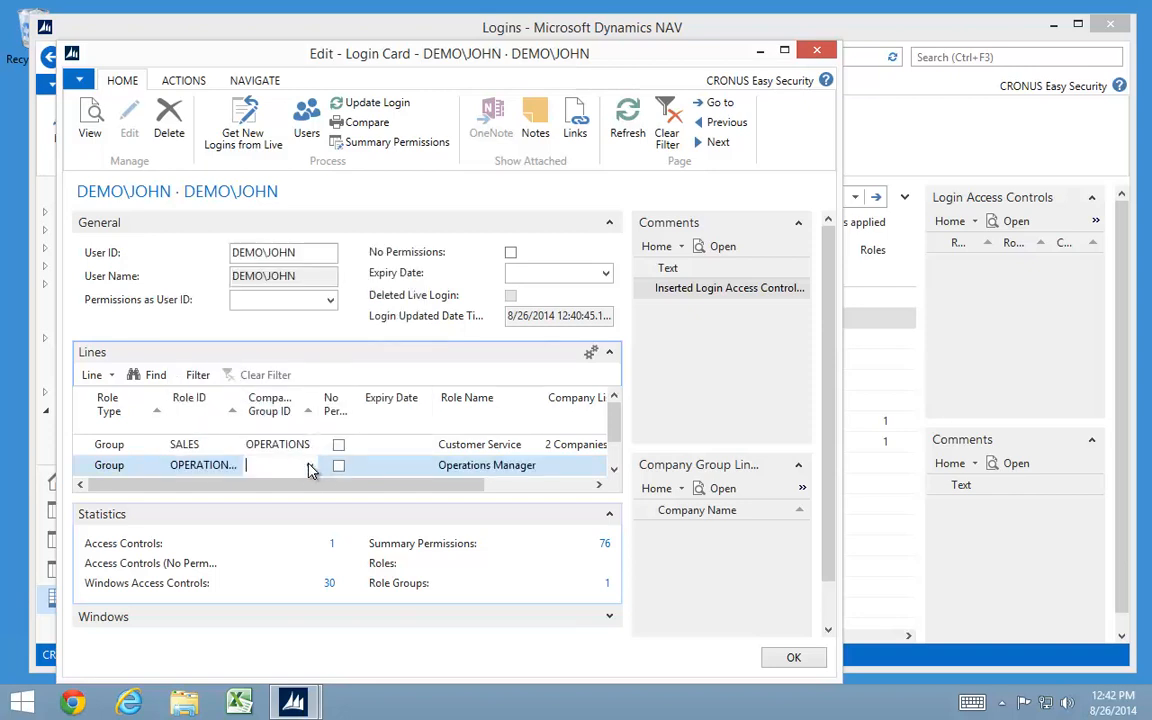
{"action": "left_click", "coordinate": [310, 467]}
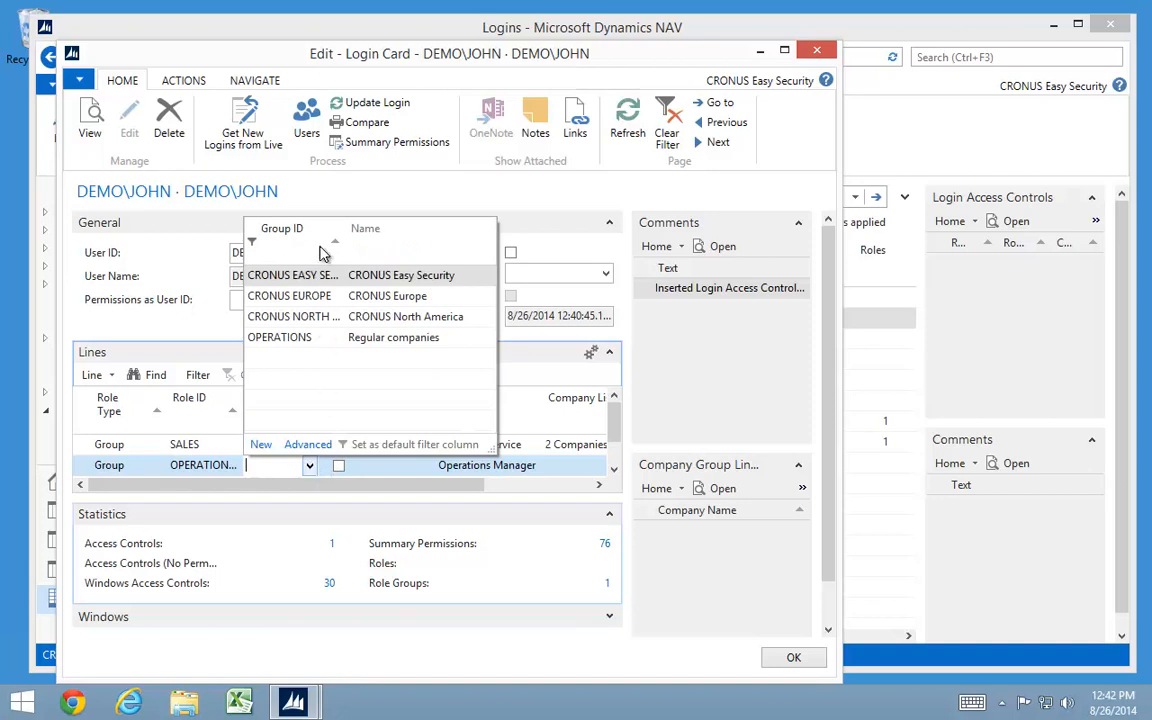
{"action": "left_click", "coordinate": [285, 318]}
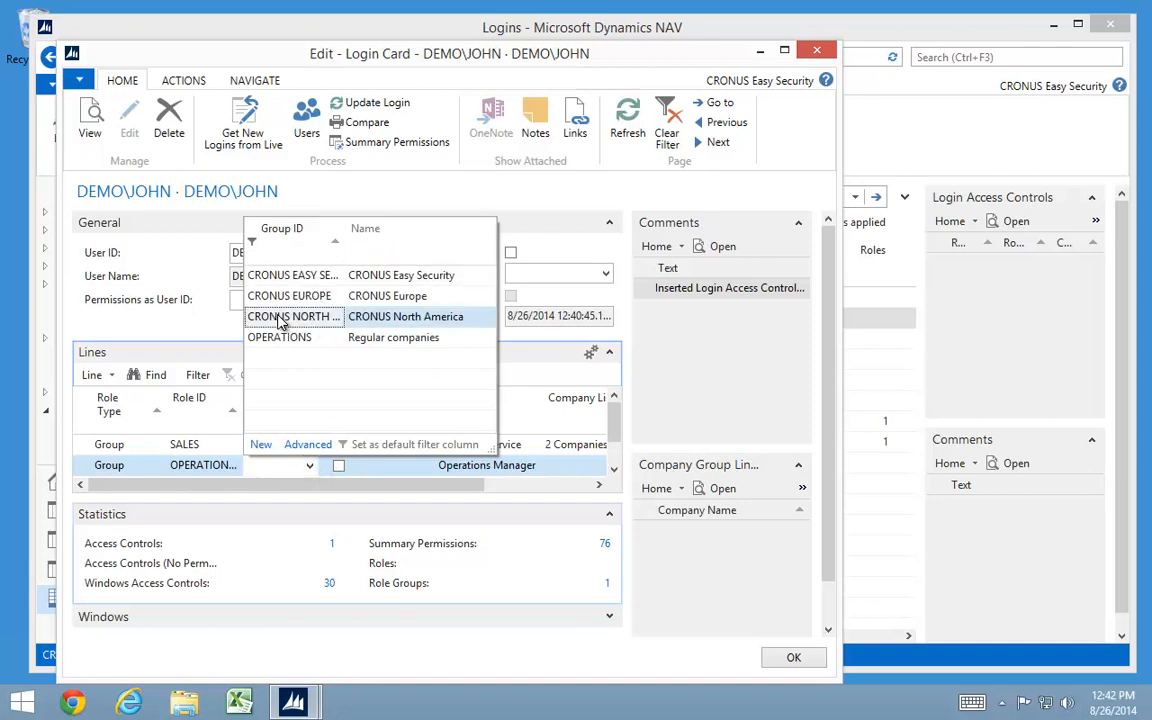
- Try to set the Operations Manager line's expiry date to 9/5/2014
{"action": "left_click", "coordinate": [402, 466]}
{"action": "left_click", "coordinate": [427, 467]}
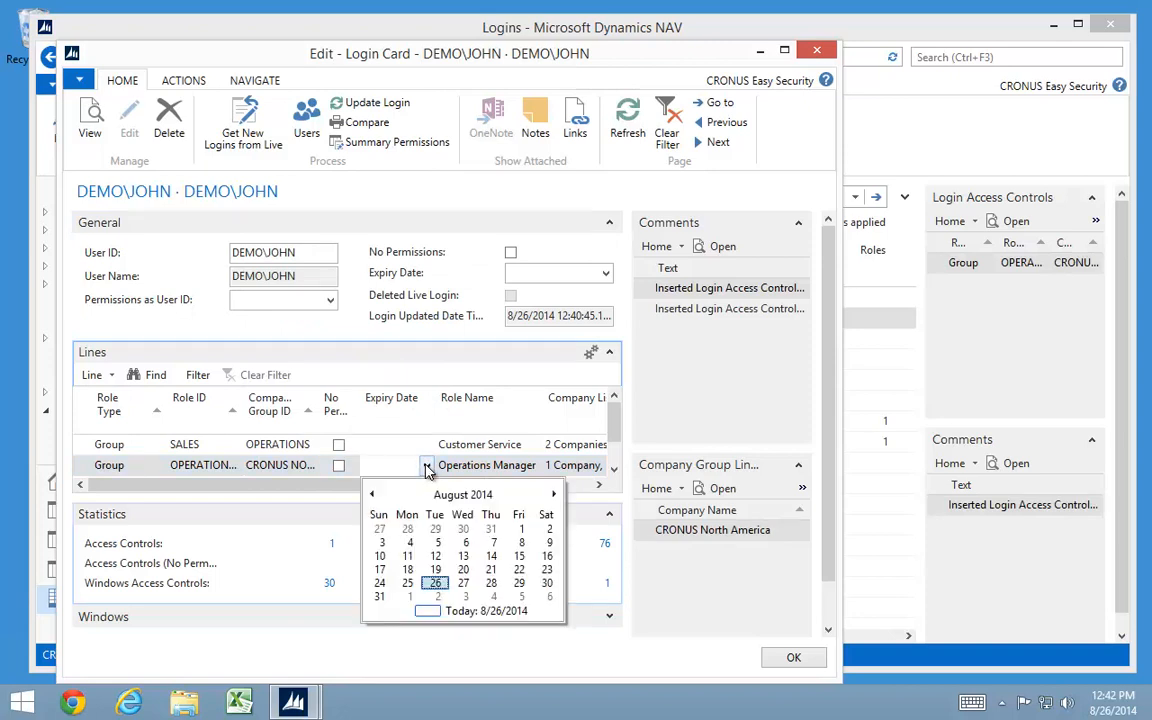
{"action": "left_click", "coordinate": [518, 598]}
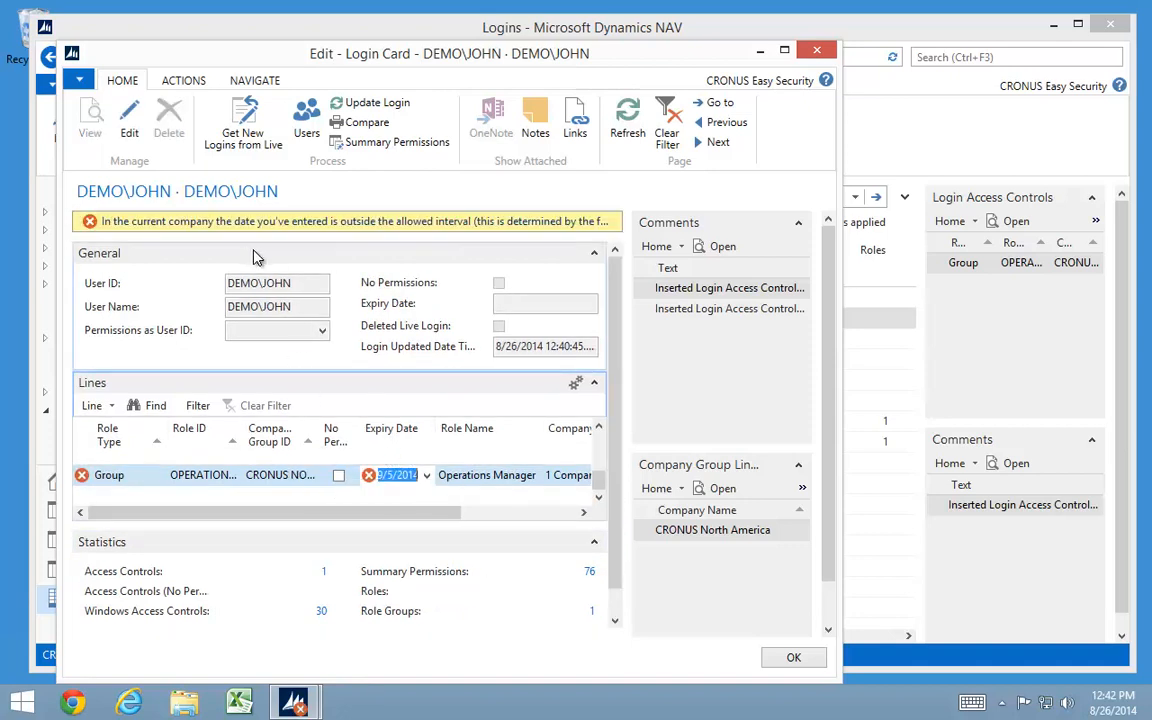
- Set the Operations Manager line's expiry date to 11/1/2014
{"action": "left_click", "coordinate": [426, 476]}
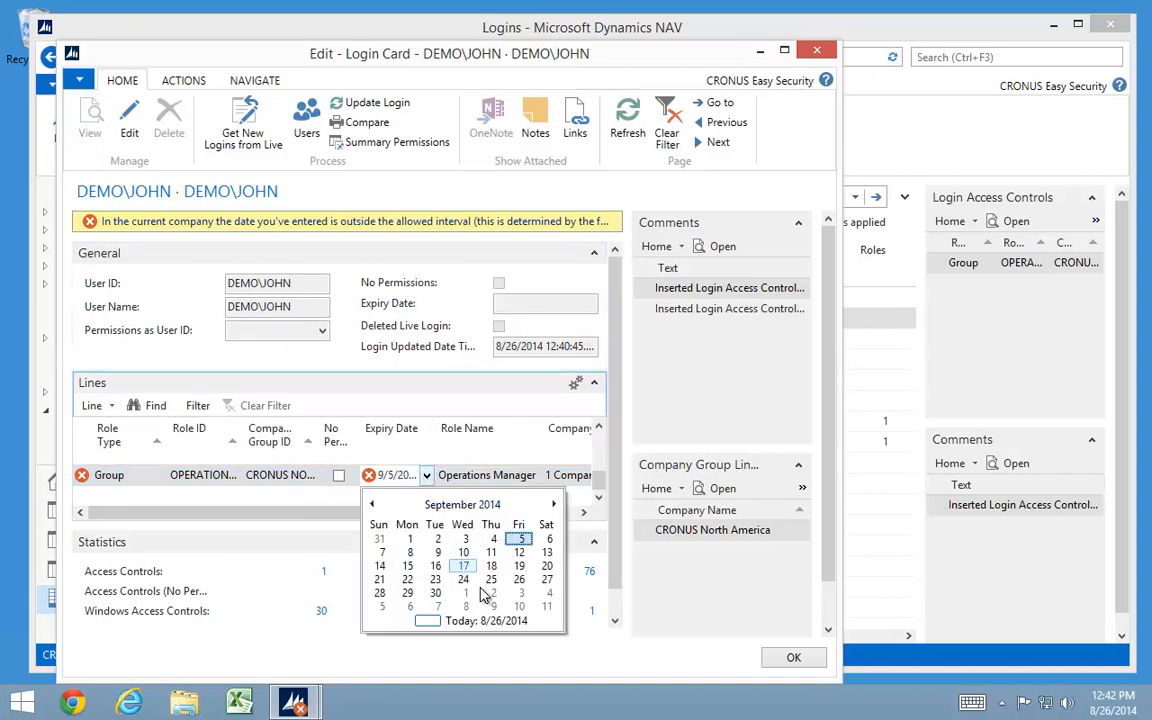
{"action": "left_click", "coordinate": [554, 504]}
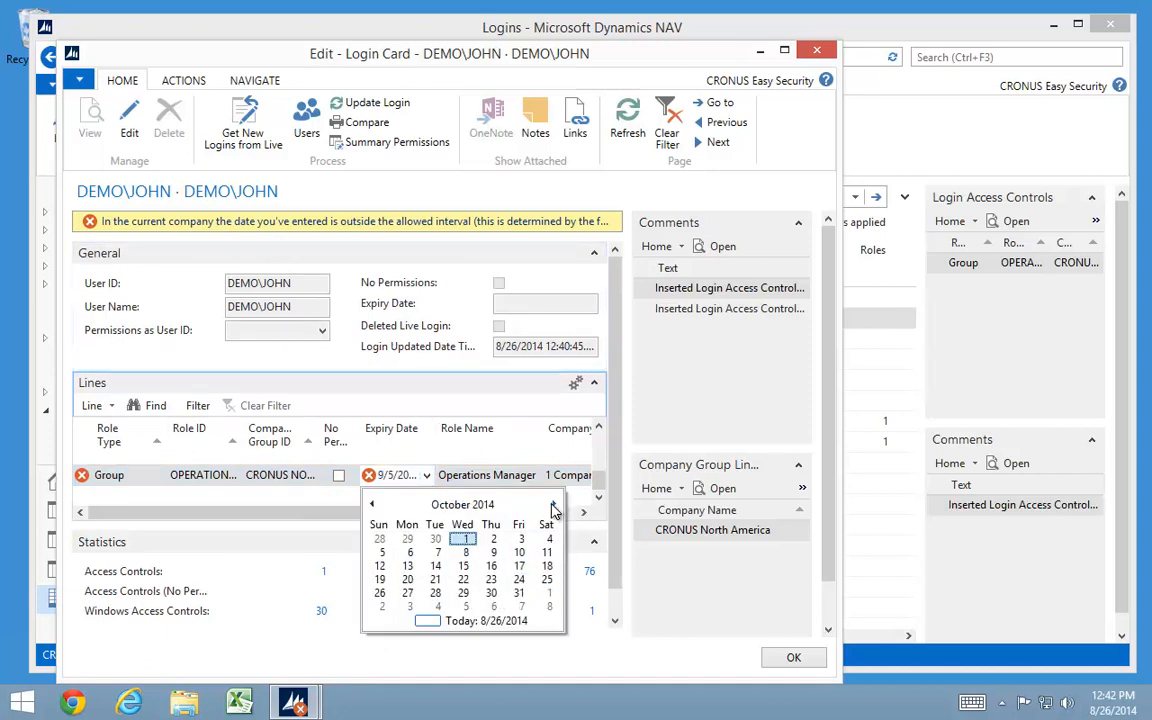
{"action": "left_click", "coordinate": [554, 504]}
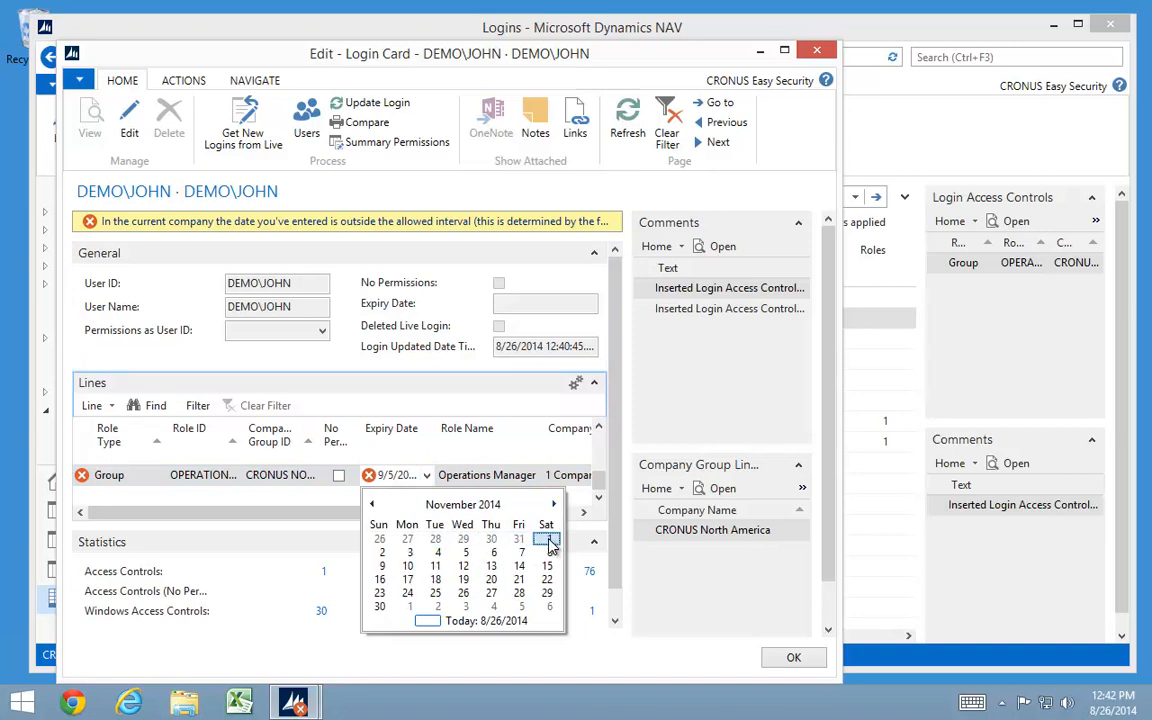
{"action": "left_click", "coordinate": [547, 538]}
{"action": "key", "text": "Tab"}
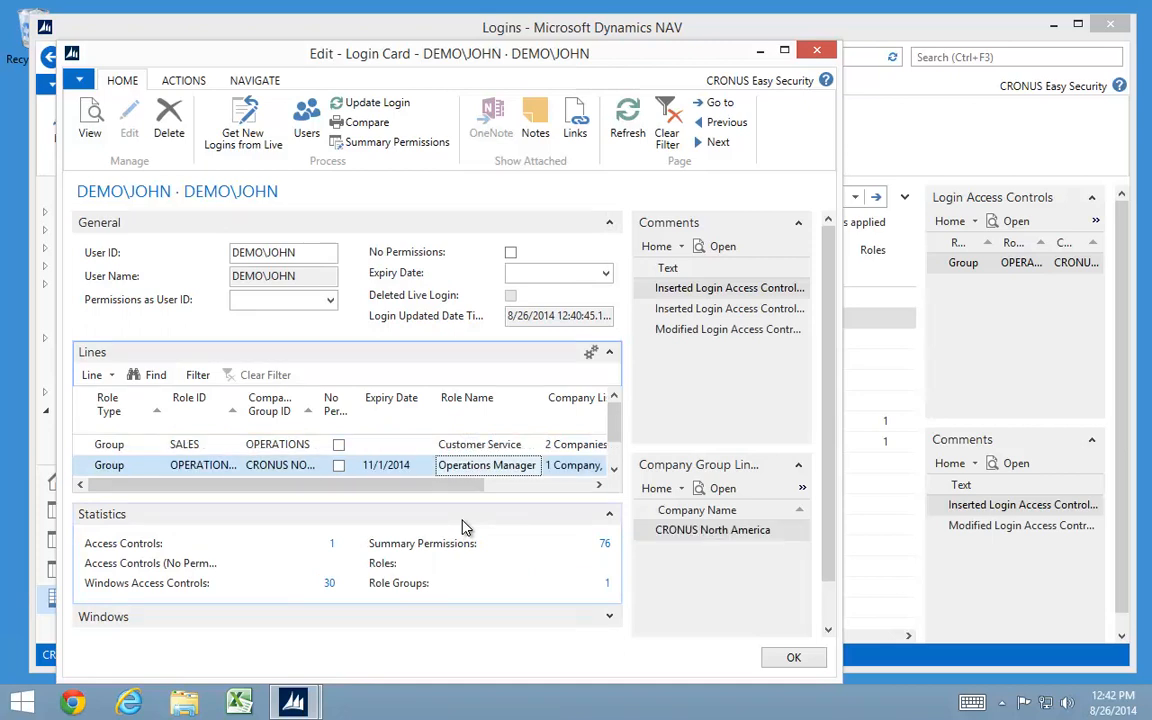
{"action": "key", "text": "shift+Tab"}
{"action": "key", "text": "shift+Tab"}
{"action": "key", "text": "shift+Tab"}
{"action": "key", "text": "shift+Tab"}
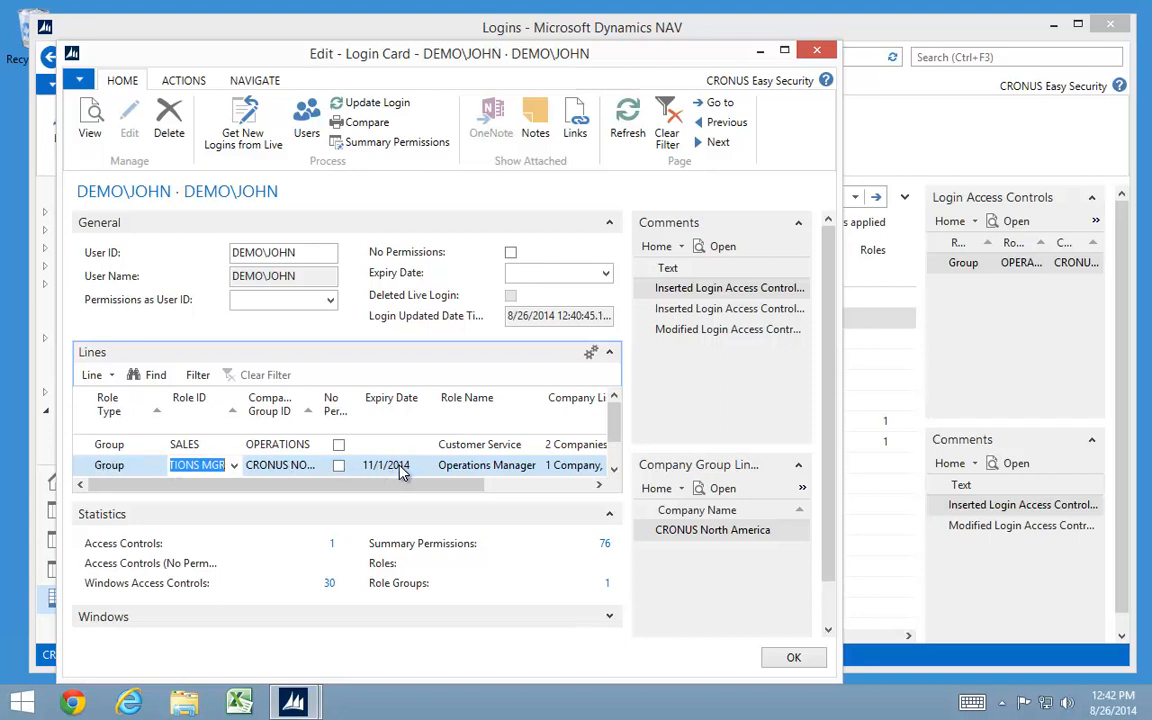
- Select both role group lines of the login and set No Permissions on them together
{"action": "left_click", "coordinate": [337, 468]}
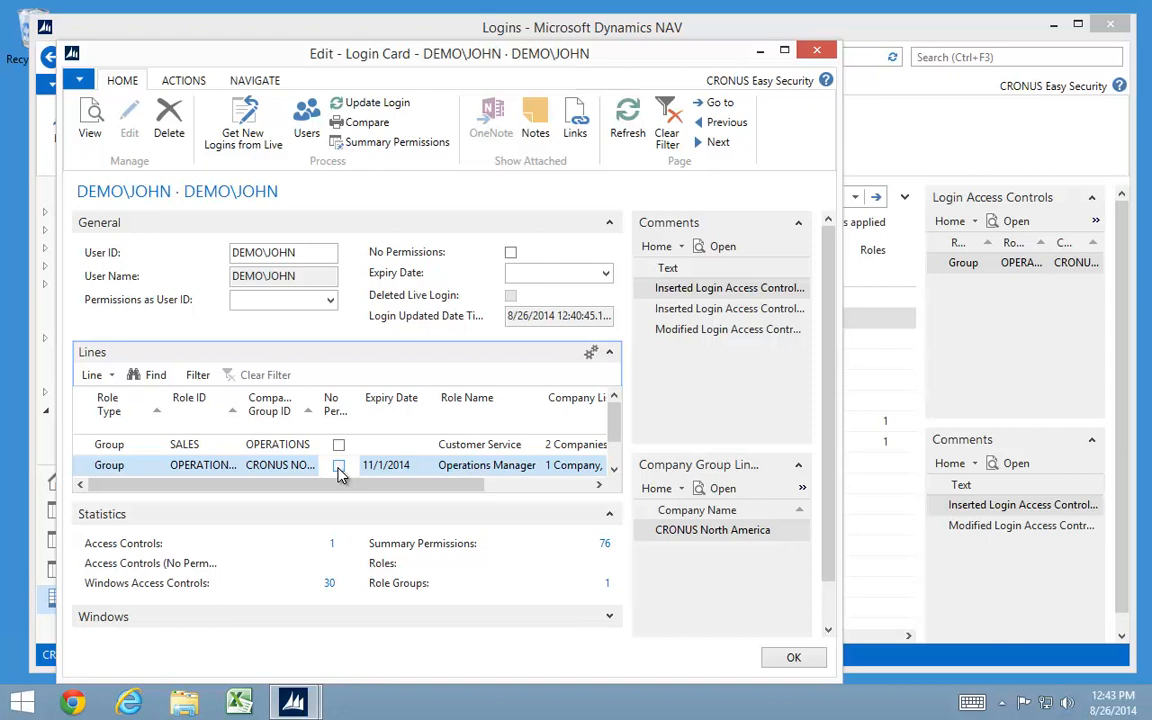
{"action": "left_click", "coordinate": [86, 446]}
{"action": "left_click", "coordinate": [81, 422]}
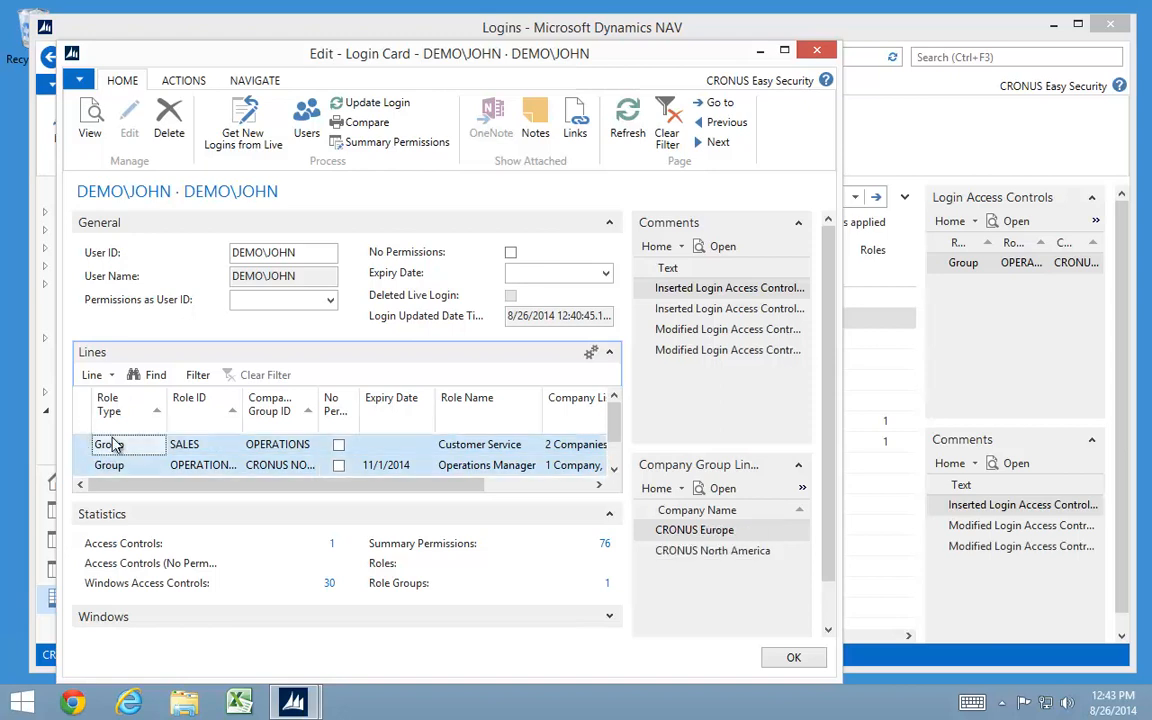
{"action": "left_click", "coordinate": [96, 375]}
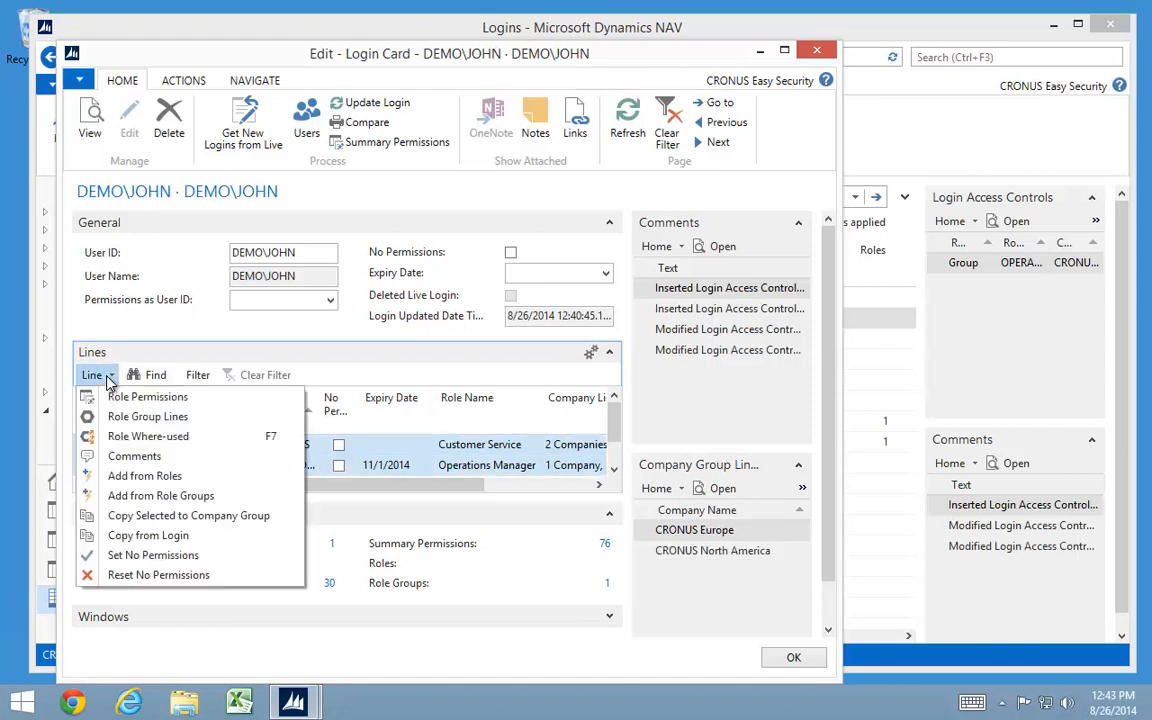
{"action": "left_click", "coordinate": [140, 563]}
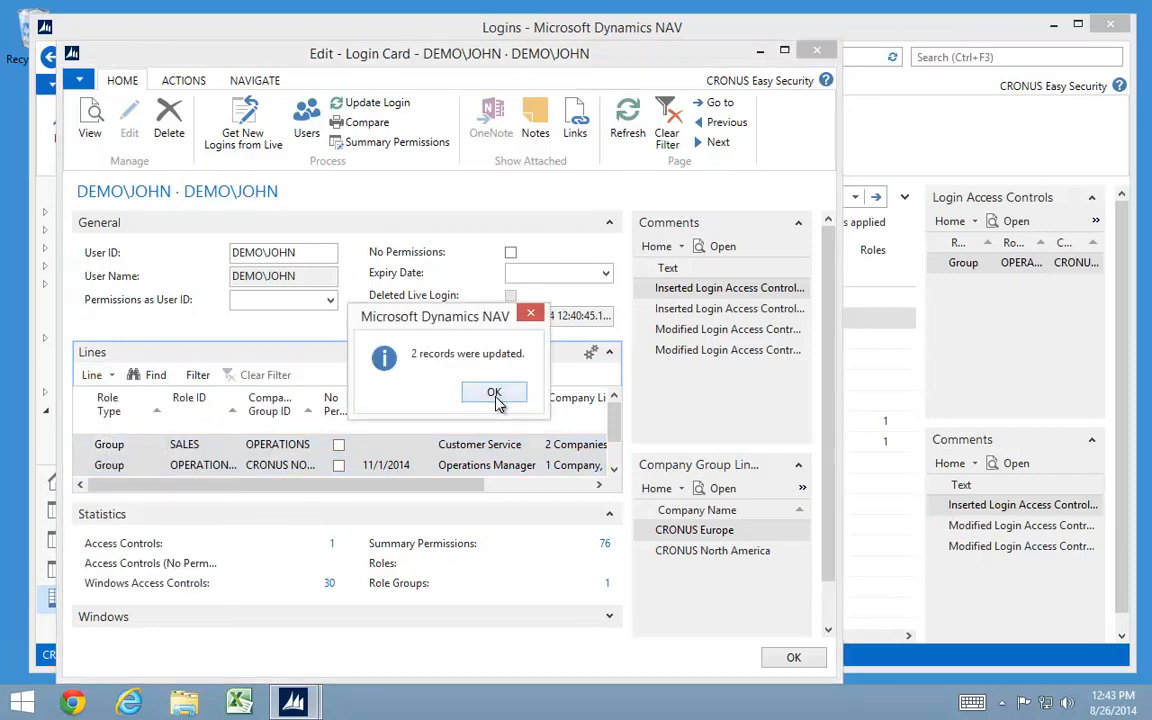
{"action": "left_click", "coordinate": [494, 393]}
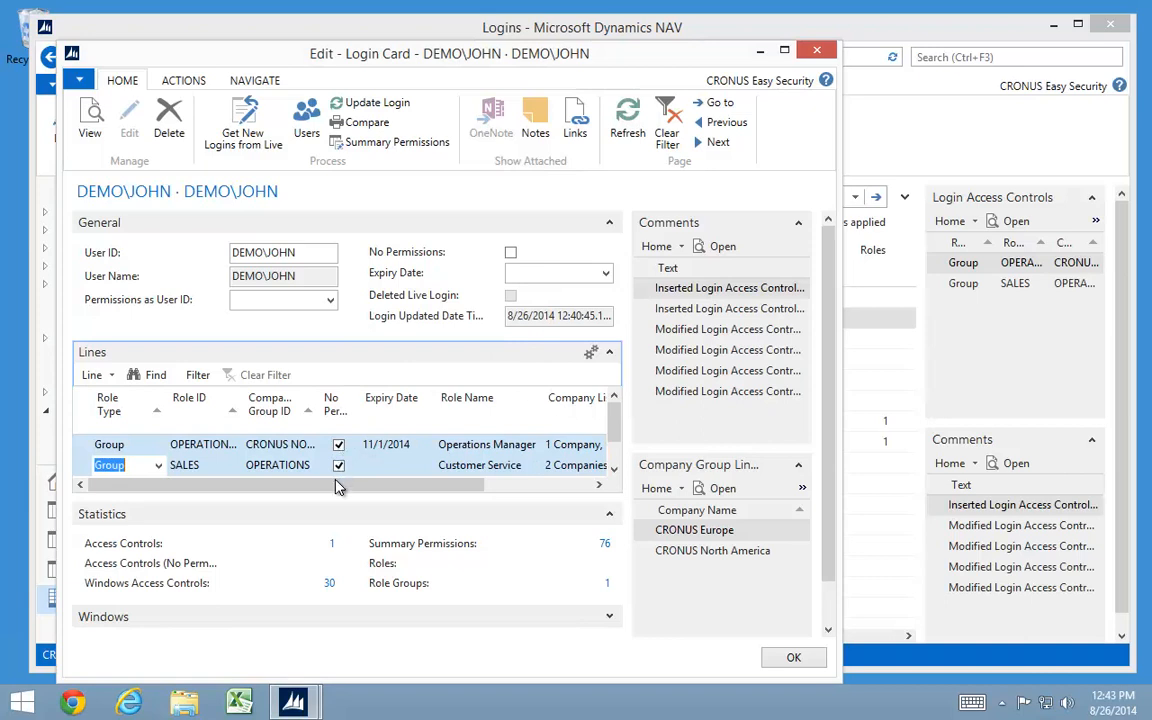
- Reset No Permissions on both selected role group lines
{"action": "left_click", "coordinate": [90, 375]}
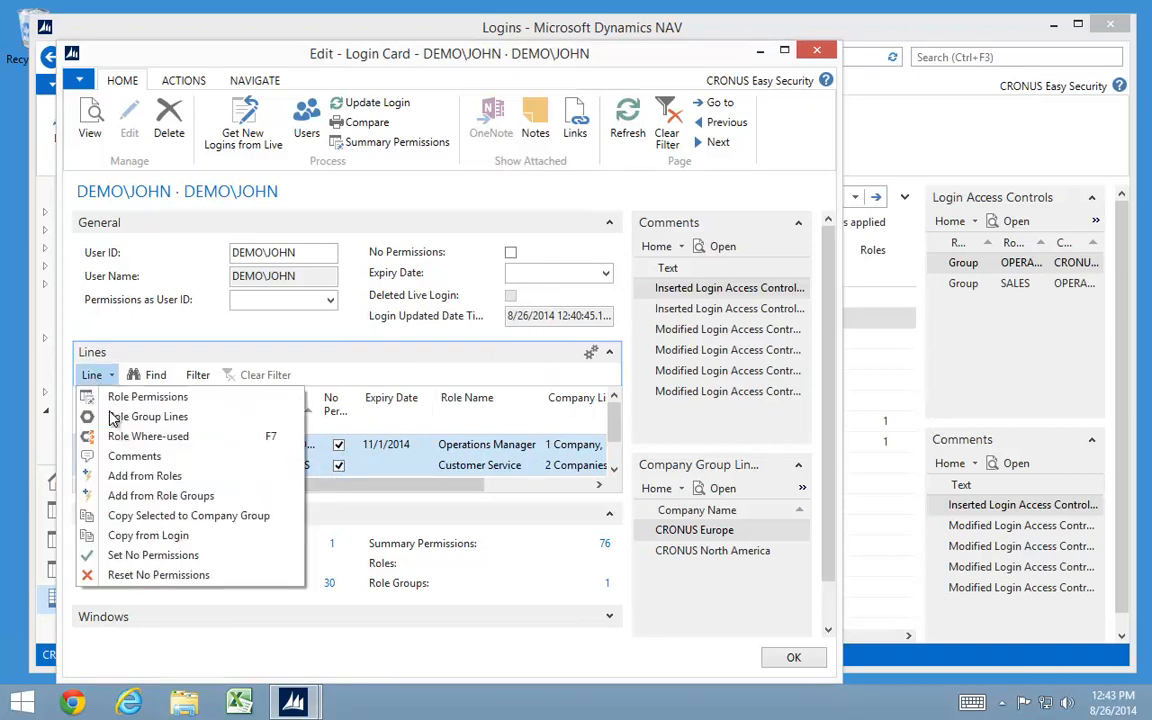
{"action": "left_click", "coordinate": [118, 576]}
{"action": "left_click", "coordinate": [505, 395]}
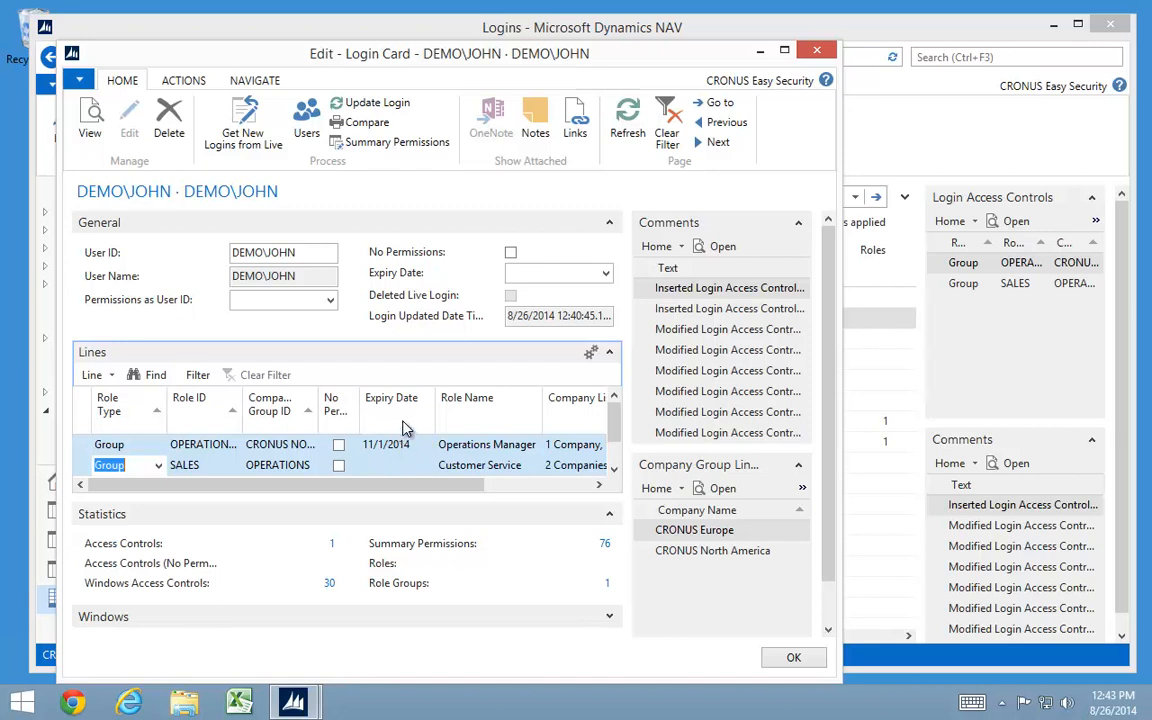
- Update the login to apply both role group lines, view its summary permissions, and close the login card
{"action": "left_click", "coordinate": [370, 104]}
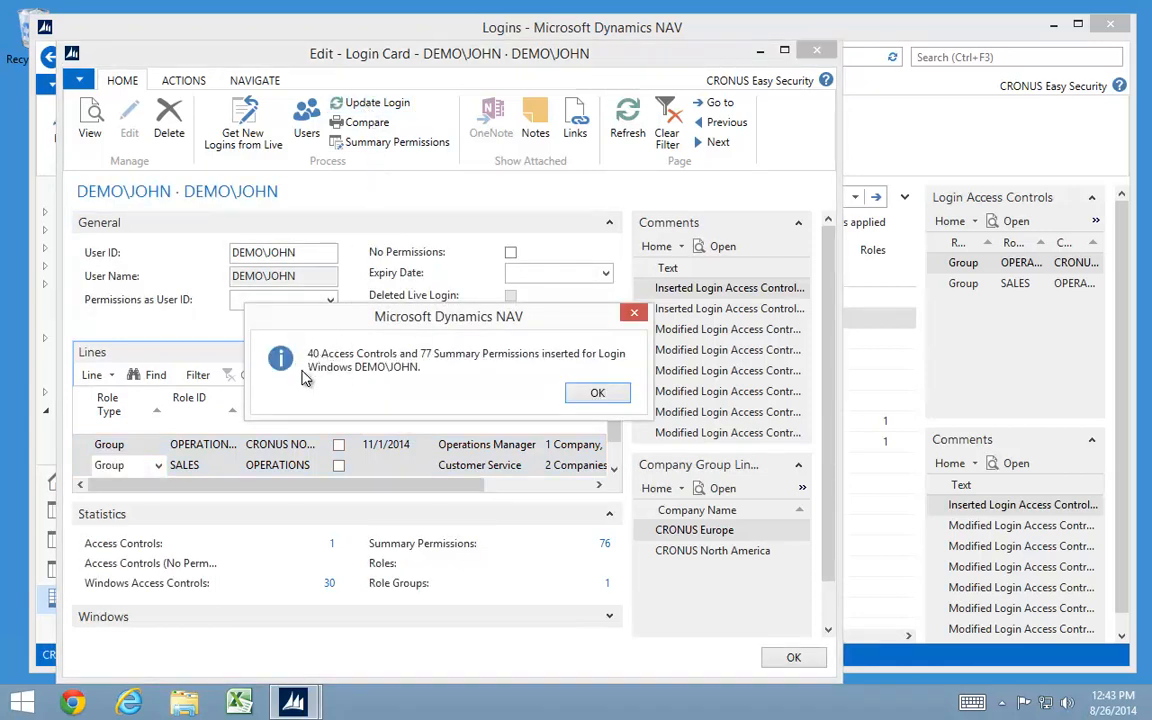
{"action": "left_click", "coordinate": [597, 393]}
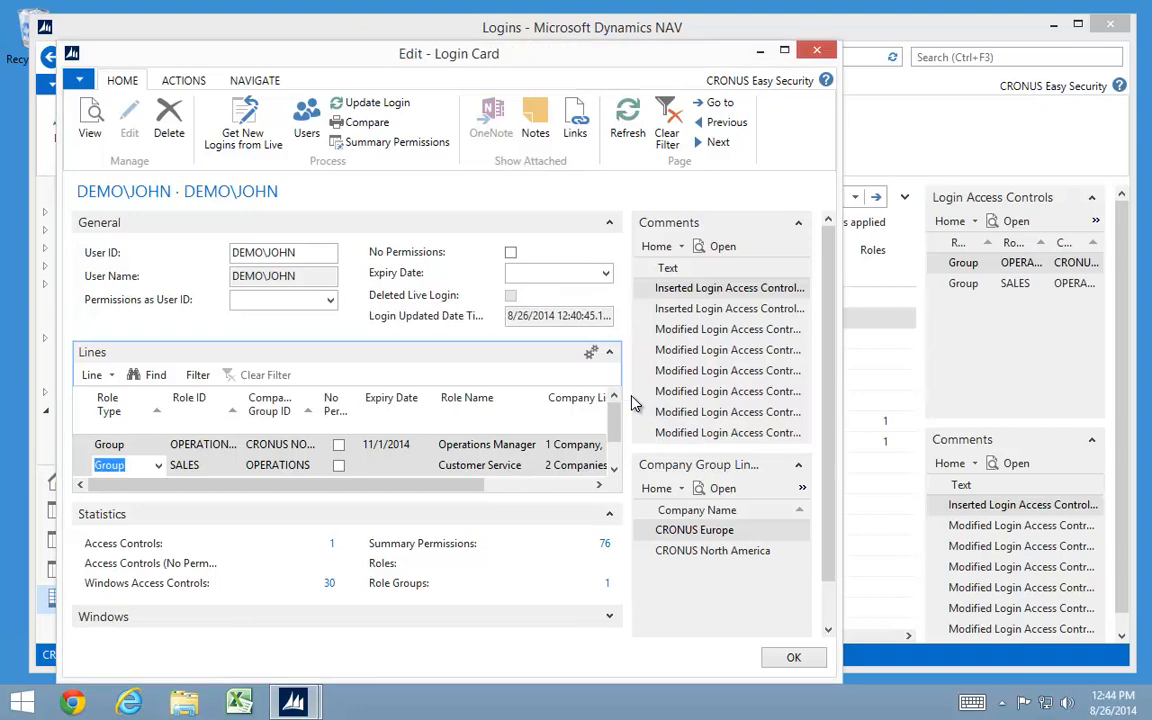
{"action": "left_click", "coordinate": [386, 142]}
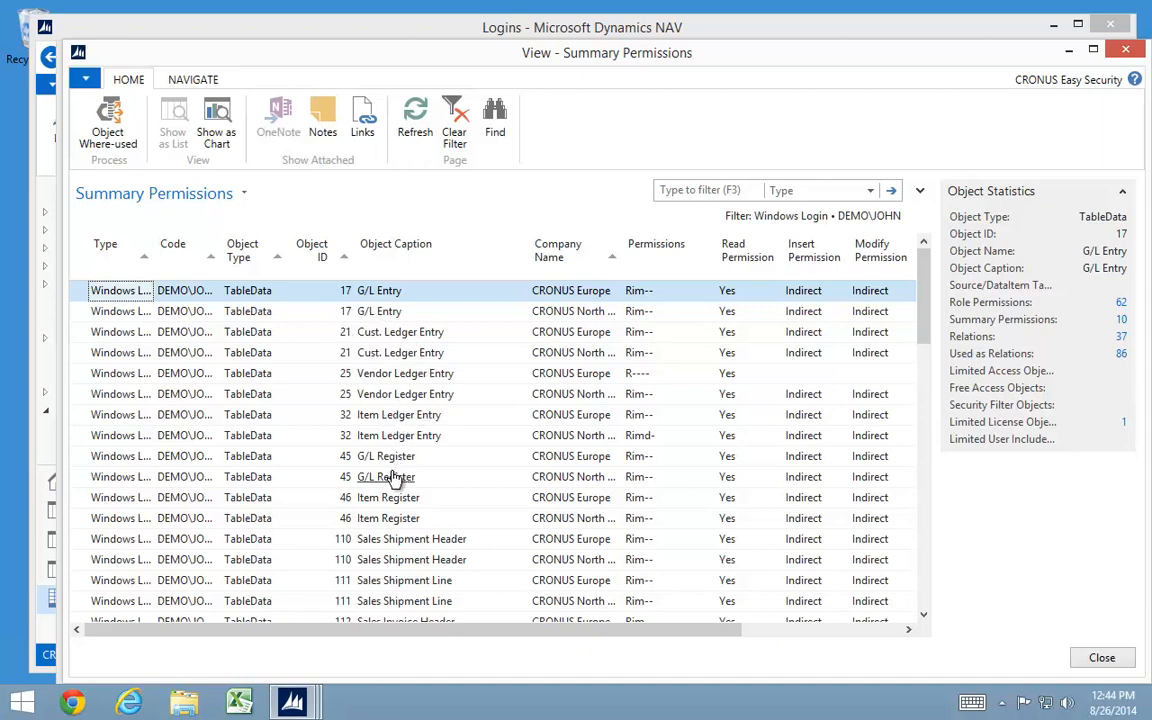
{"action": "key", "text": "Escape"}
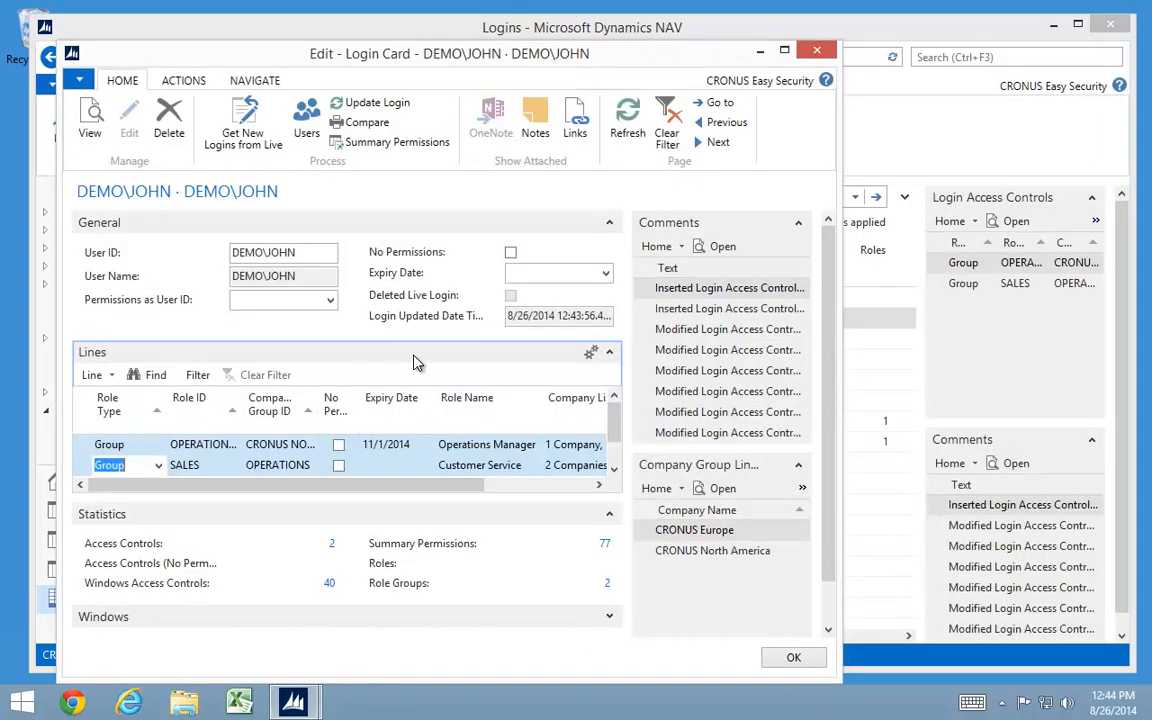
{"action": "key", "text": "Escape"}
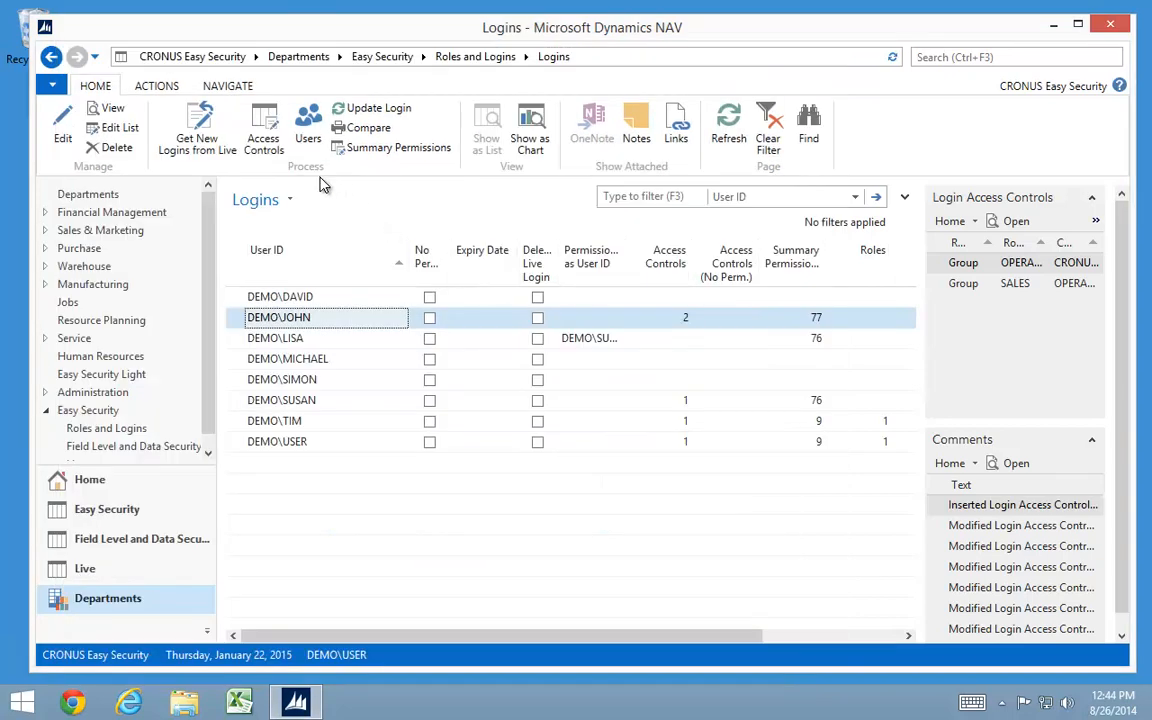
- Open the Object Properties list from the setup section of Roles and Logins
{"action": "left_click", "coordinate": [112, 429]}
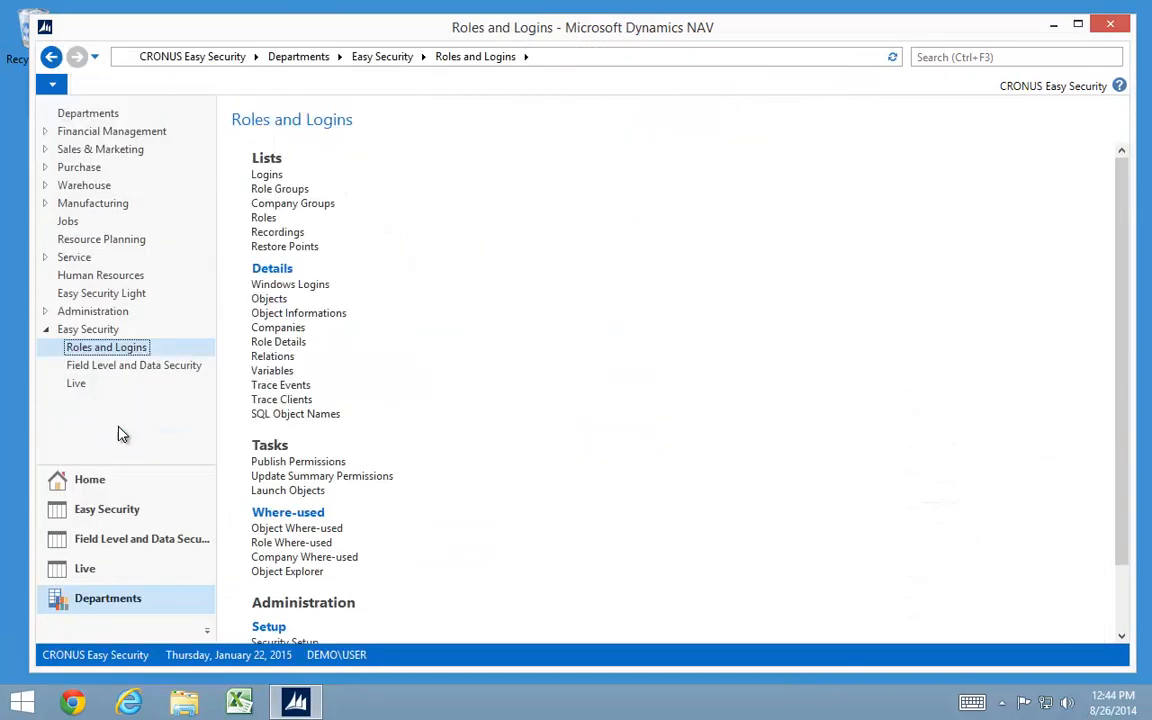
{"action": "scroll", "coordinate": [340, 472], "scroll_direction": "down", "scroll_amount": 2}
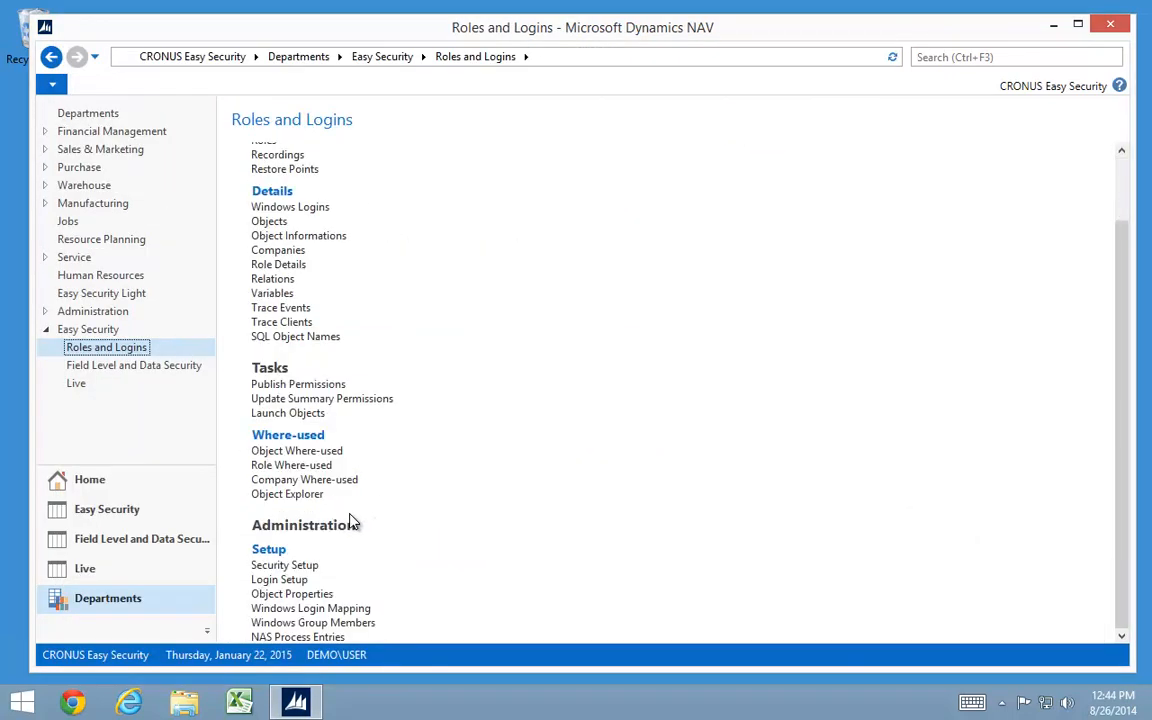
{"action": "left_click", "coordinate": [275, 596]}
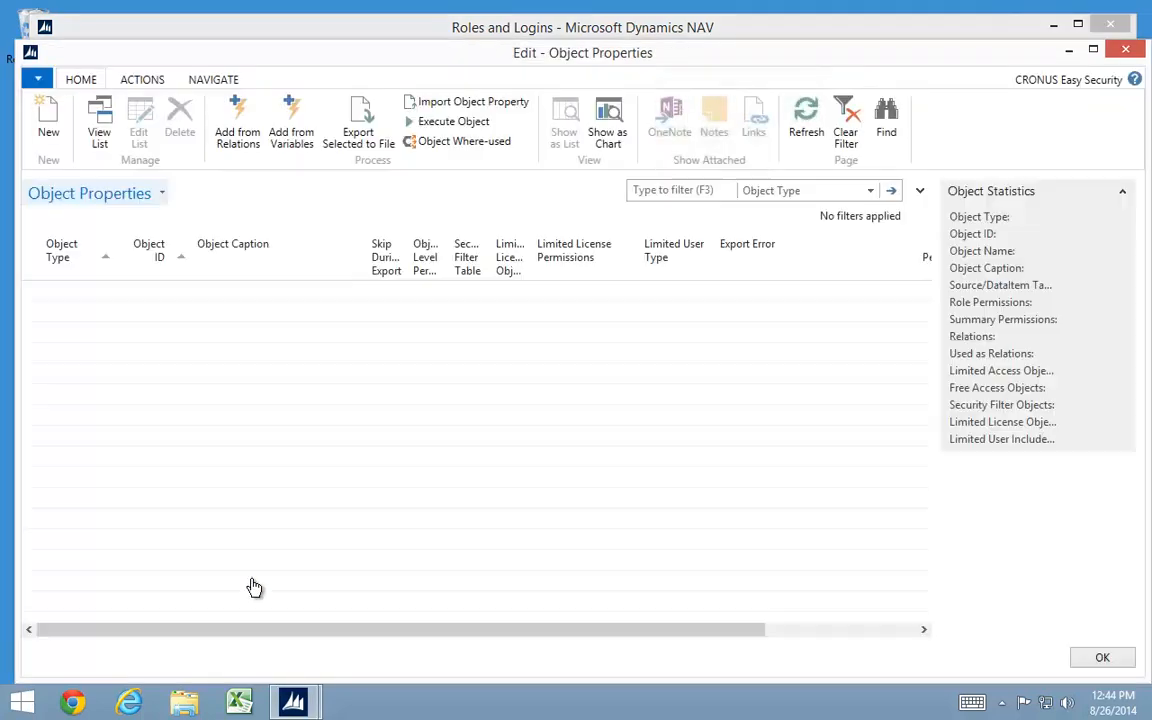
- Add an object property for TableData object 36 with Object Level Permissions enabled
{"action": "left_click", "coordinate": [48, 125]}
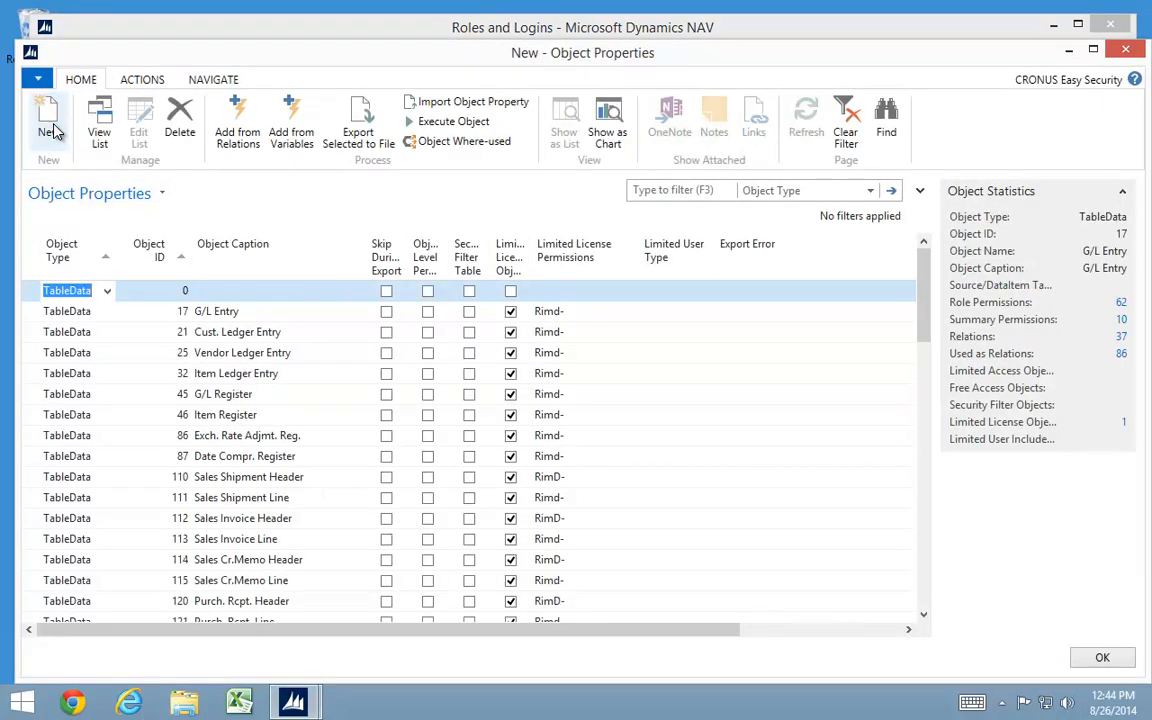
{"action": "key", "text": "Tab"}
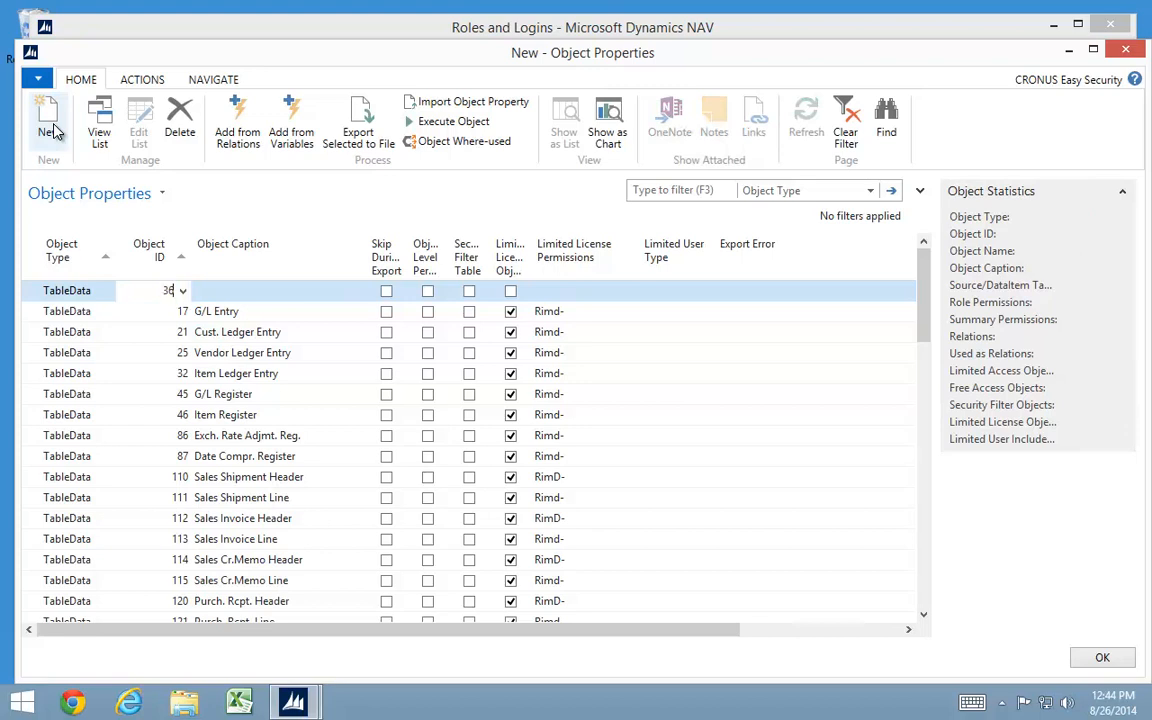
{"action": "type", "text": "36"}
{"action": "key", "text": "Tab"}
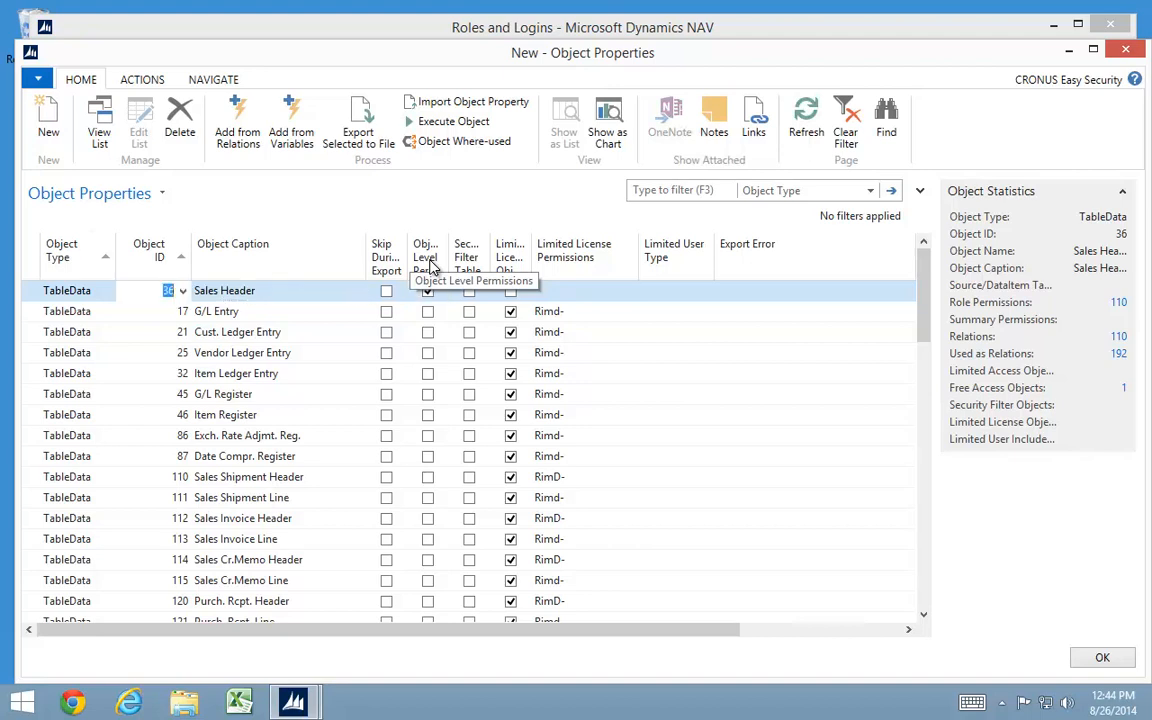
{"action": "key", "text": "Down"}
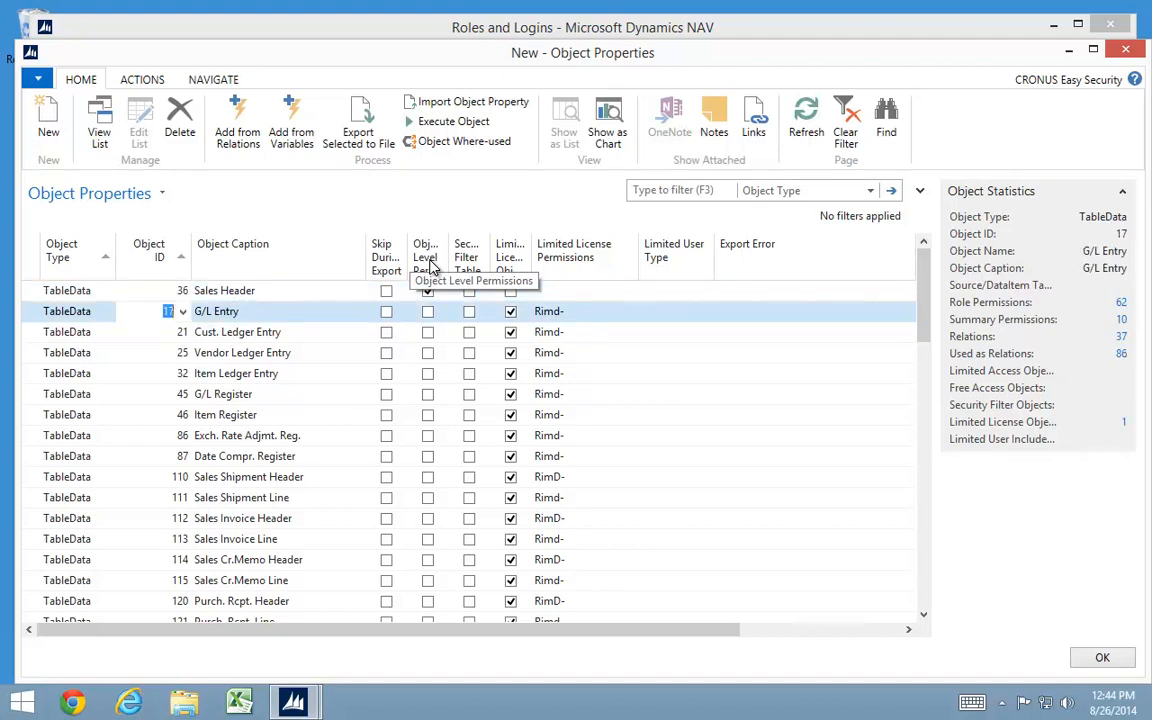
- Add an object property for TableData object 37 with Object Level Permissions enabled, and close the Object Properties list
{"action": "key", "text": "ctrl+n"}
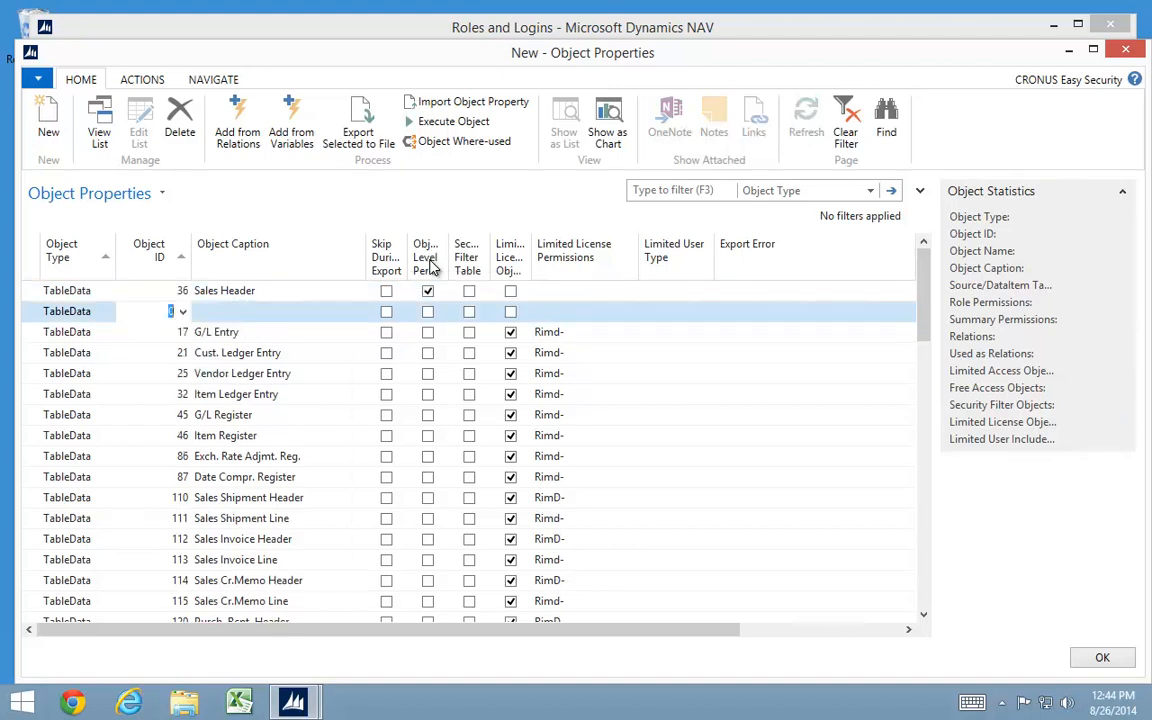
{"action": "type", "text": "37"}
{"action": "key", "text": "Return"}
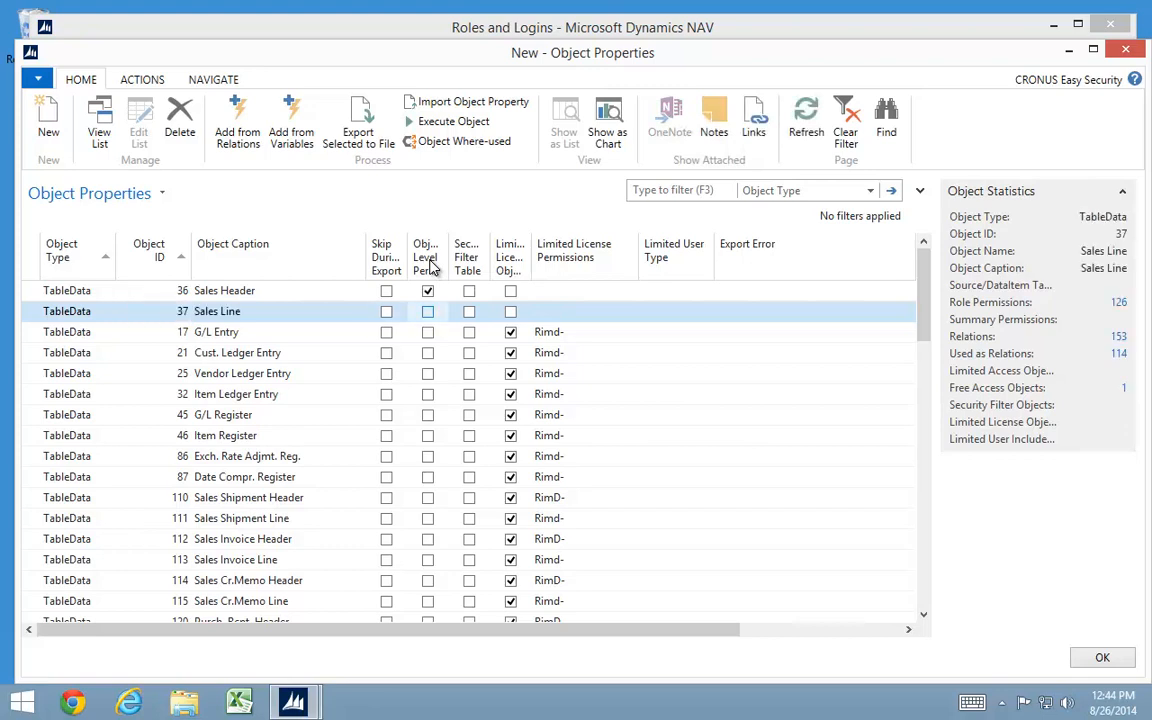
{"action": "key", "text": "Down"}
{"action": "key", "text": "Up"}
{"action": "key", "text": "Up"}
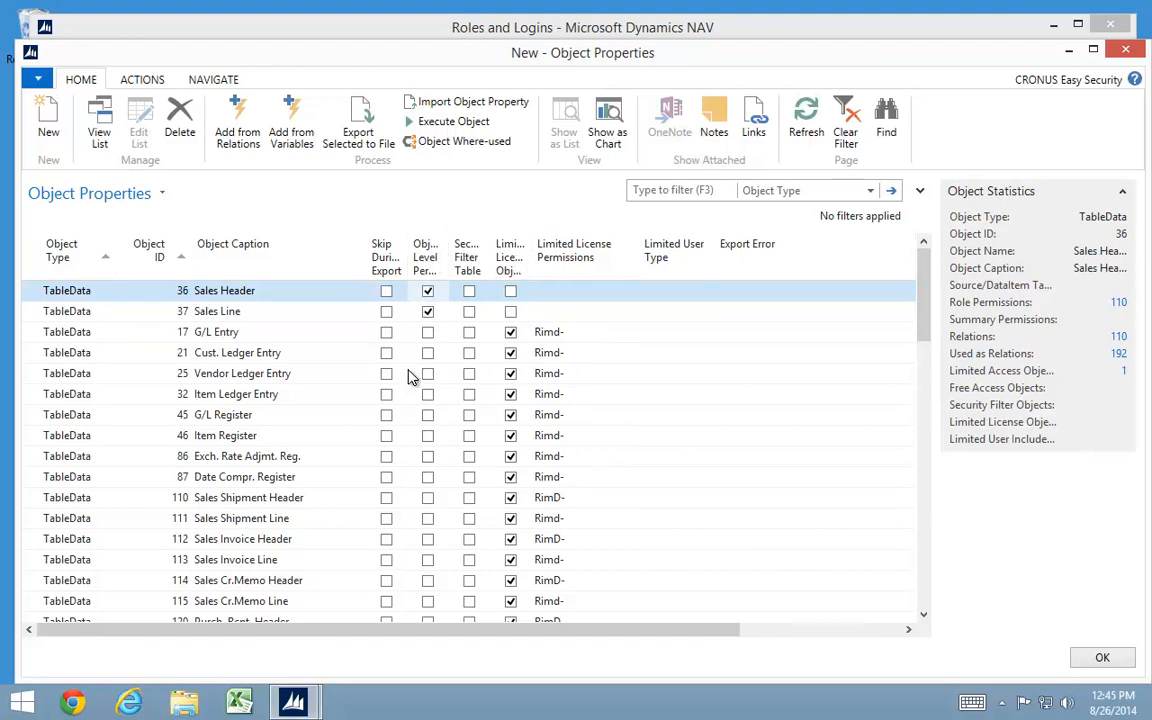
{"action": "key", "text": "Escape"}
{"action": "scroll", "coordinate": [405, 295], "scroll_direction": "up", "scroll_amount": 2}
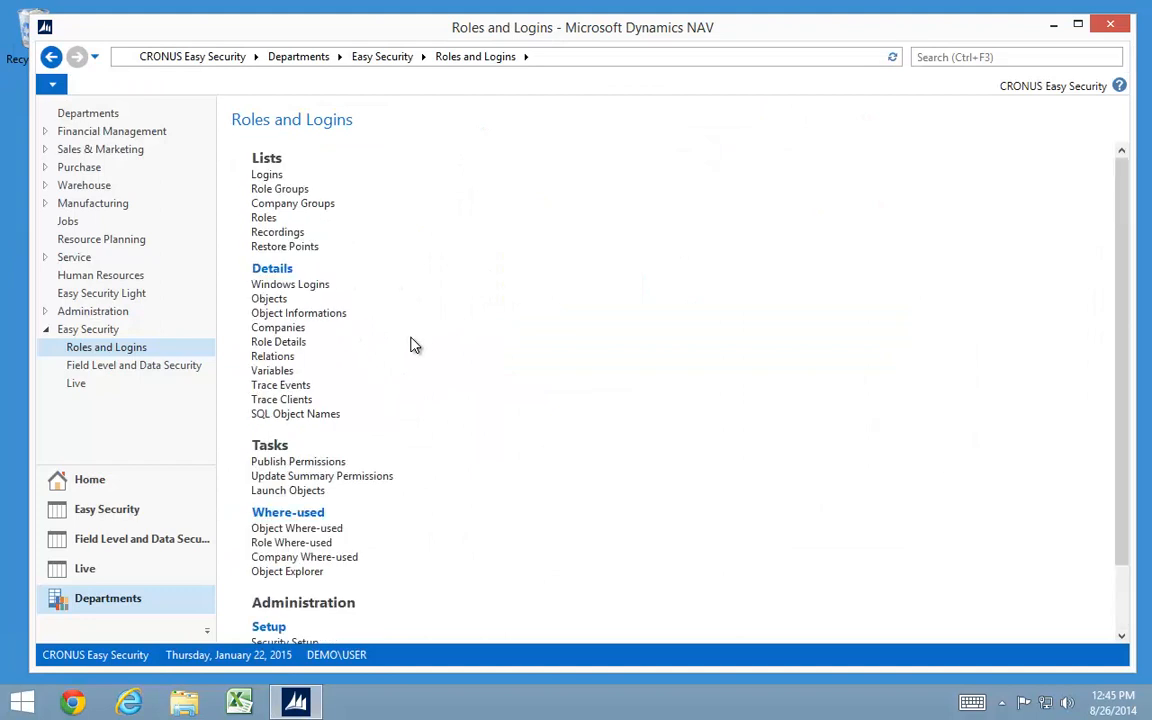
- Update the login that has two access controls from the Logins list, and review its summary permissions and login card
{"action": "left_click", "coordinate": [267, 175]}
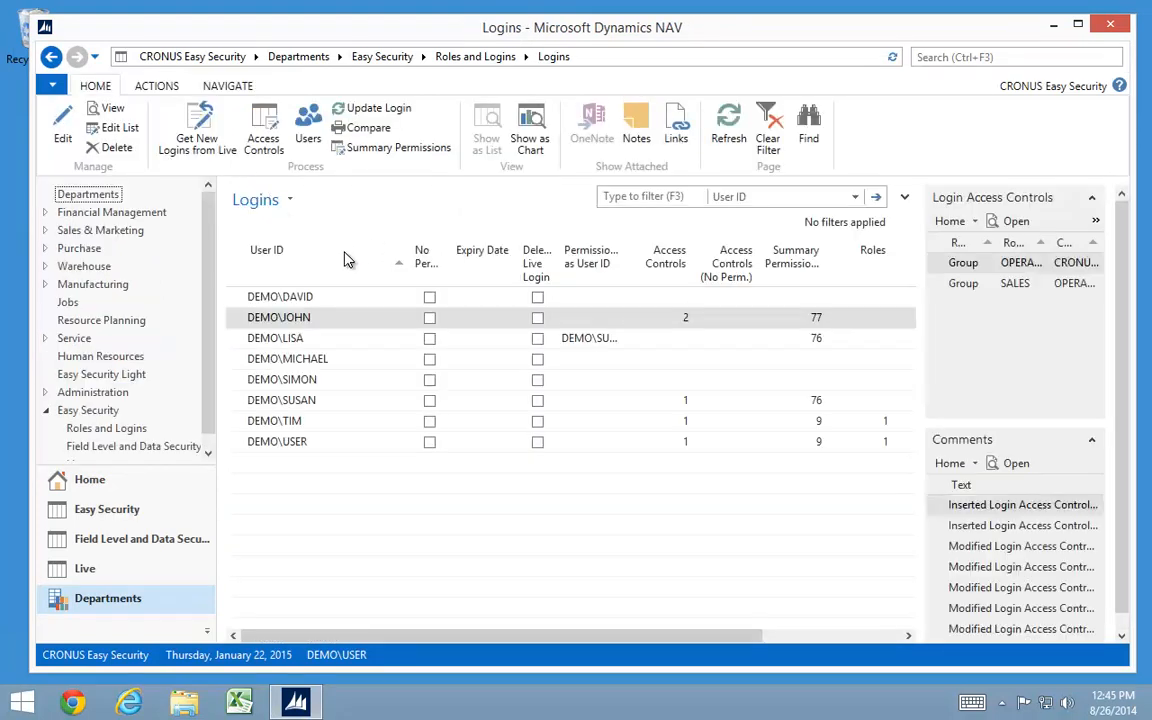
{"action": "left_click", "coordinate": [372, 110]}
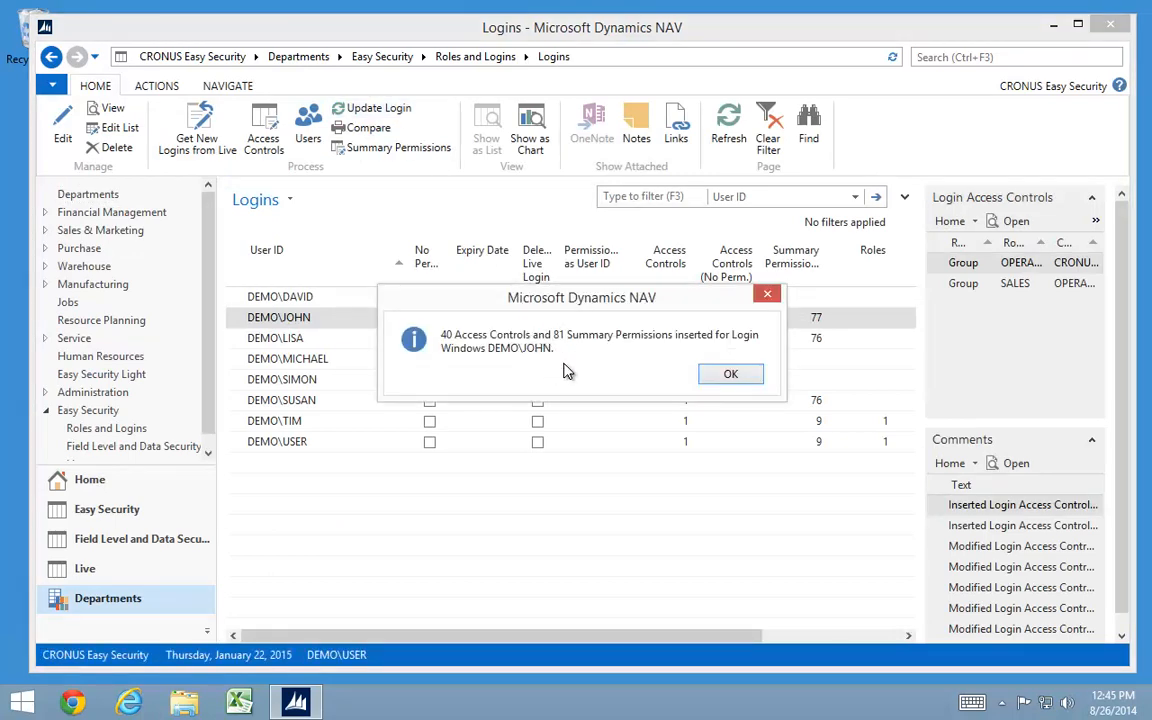
{"action": "left_click", "coordinate": [729, 374]}
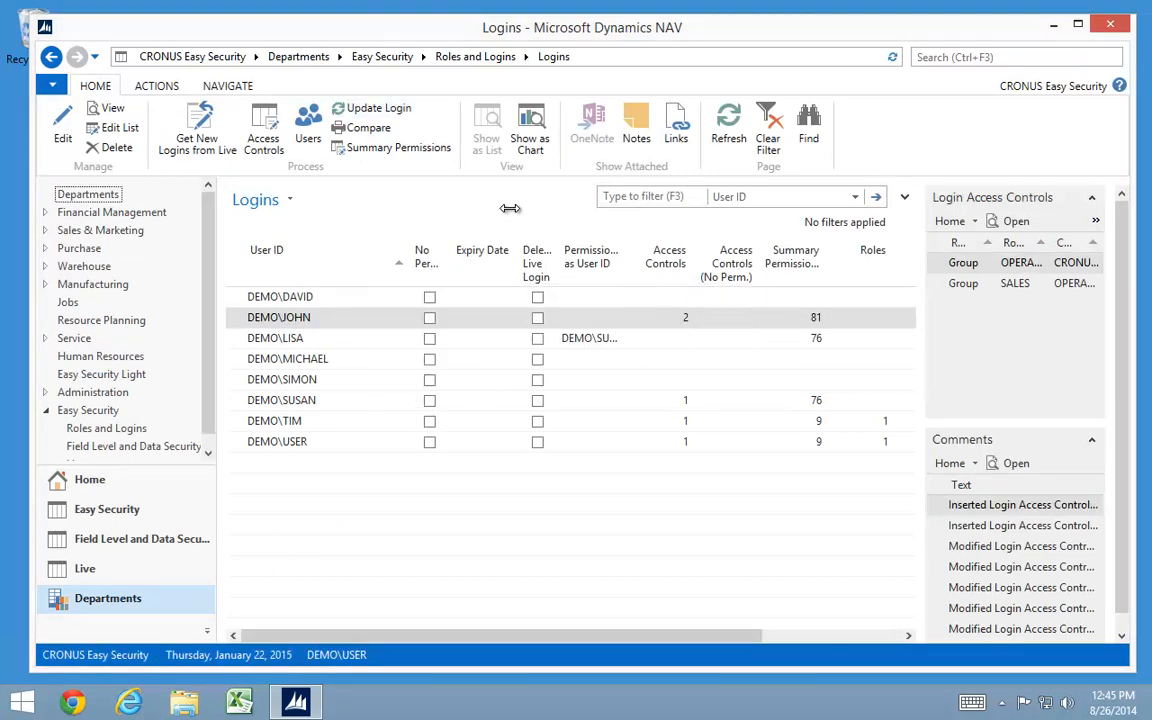
{"action": "left_click", "coordinate": [393, 148]}
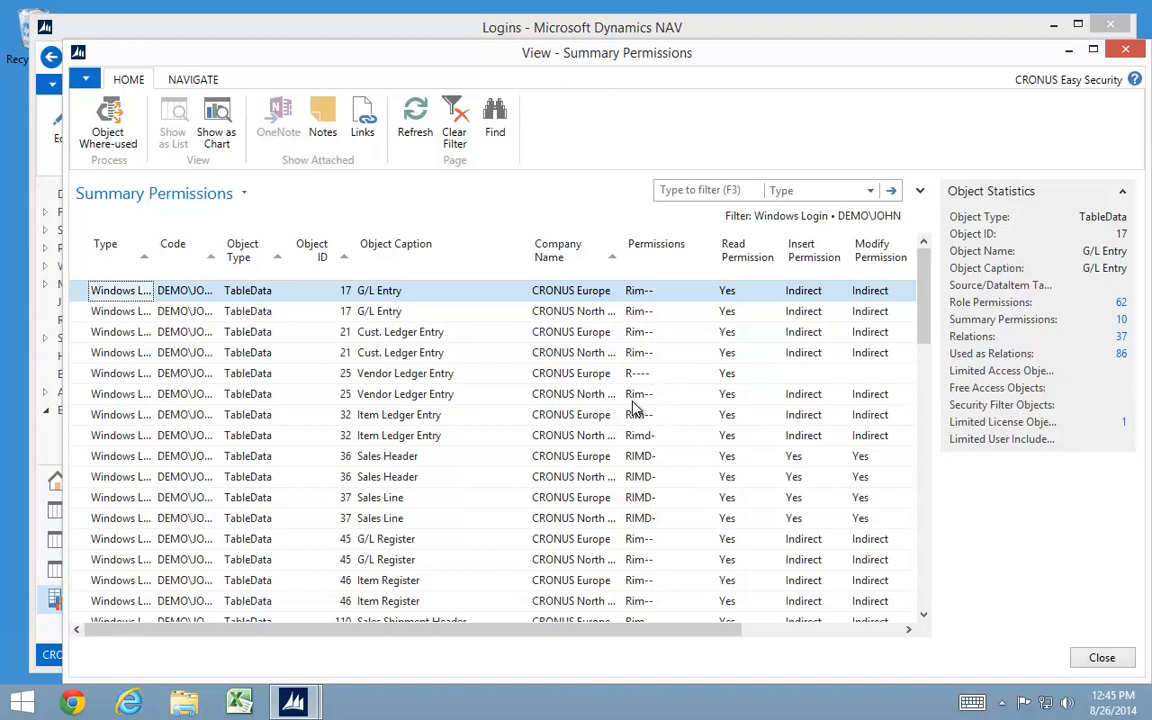
{"action": "key", "text": "Escape"}
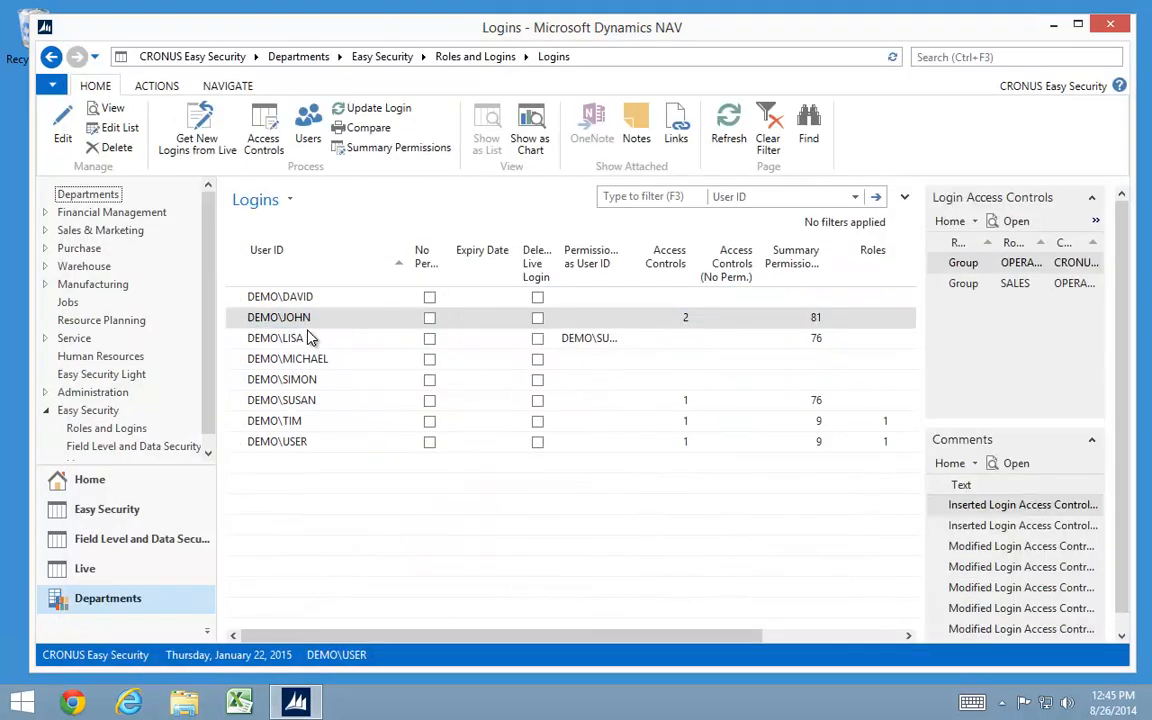
{"action": "double_click", "coordinate": [241, 320]}
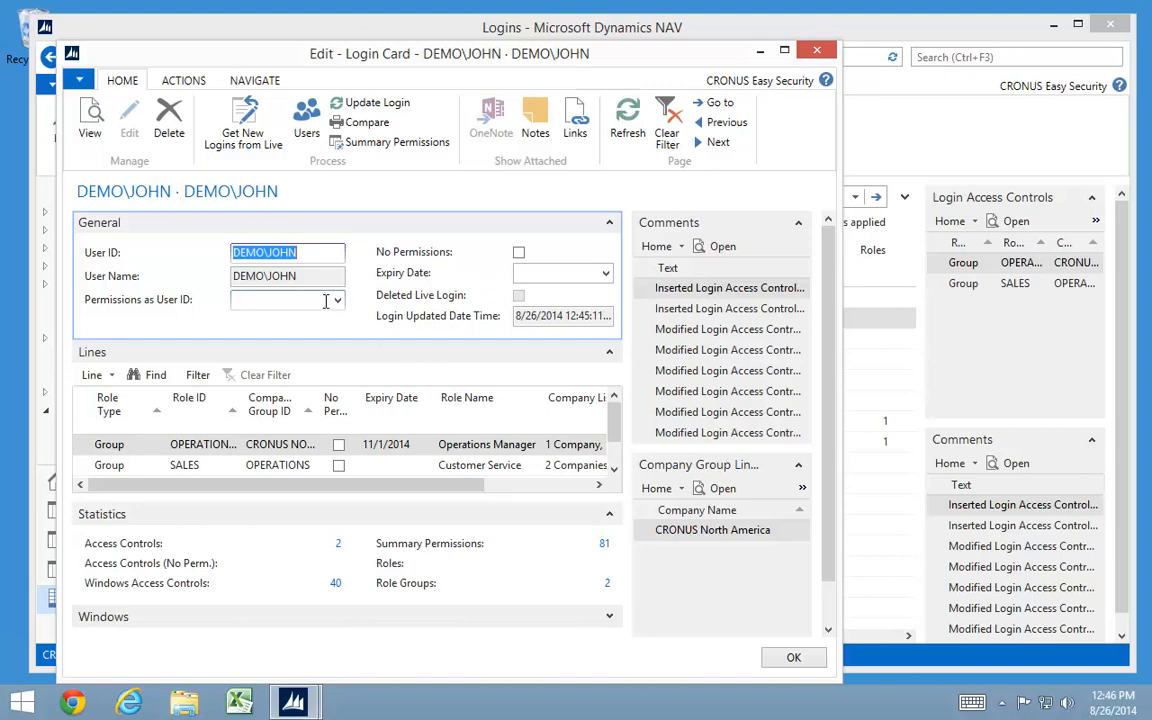
{"action": "key", "text": "Escape"}
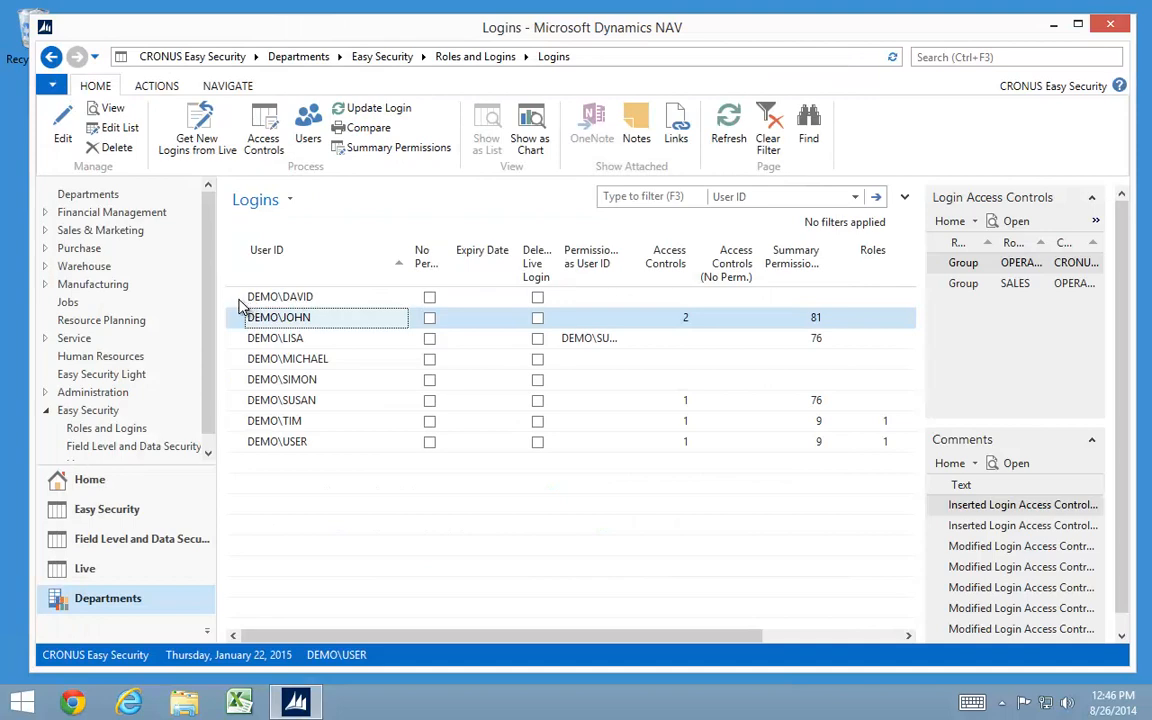
- On the first login's card, set Permissions as User ID to the second login in the list and close the card
{"action": "double_click", "coordinate": [244, 298]}
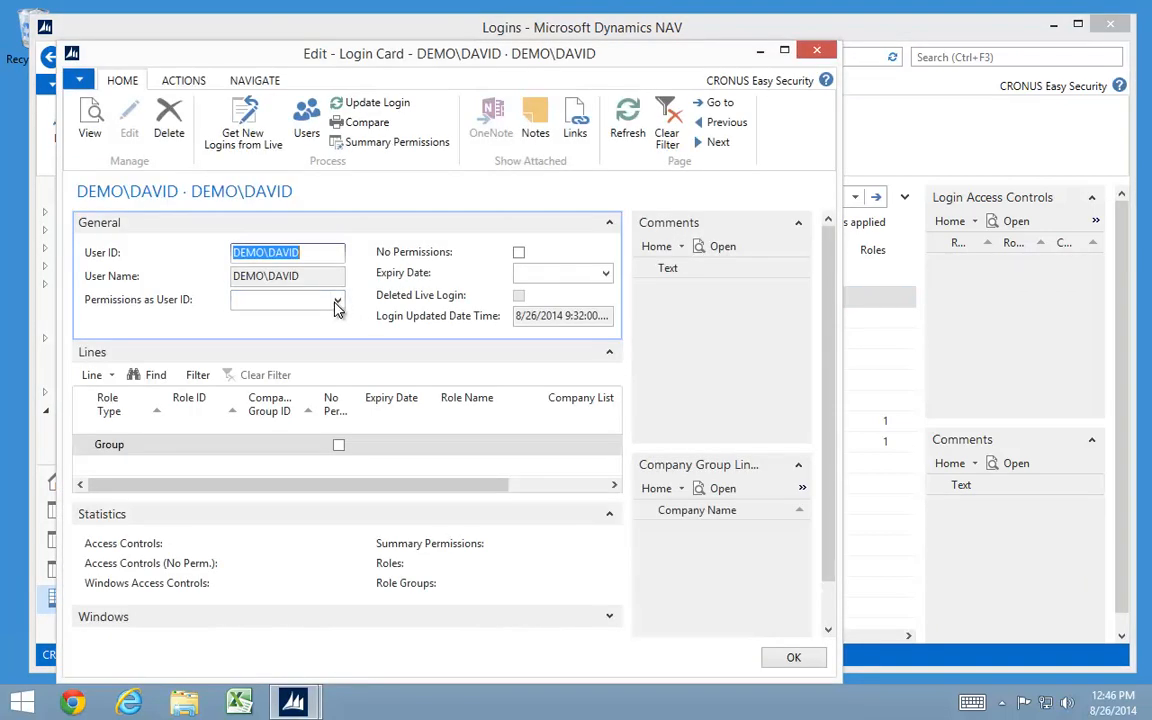
{"action": "key", "text": "Escape"}
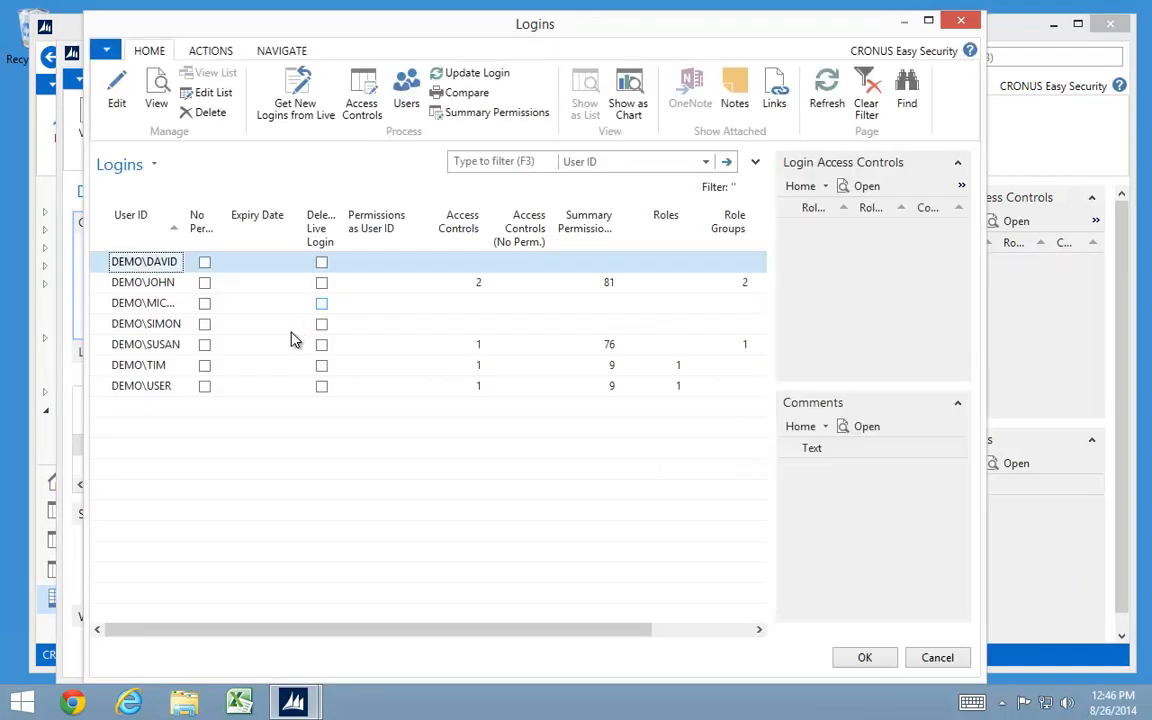
{"action": "left_click", "coordinate": [158, 284]}
{"action": "double_click", "coordinate": [158, 286]}
{"action": "key", "text": "Tab"}
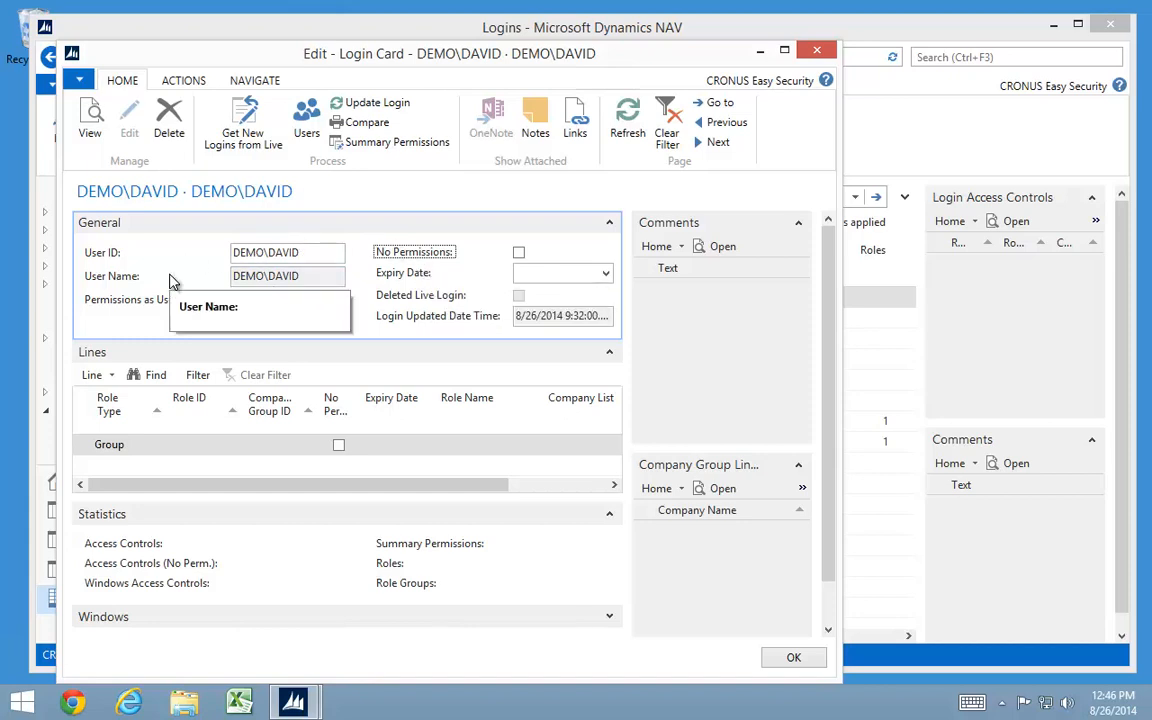
{"action": "key", "text": "Escape"}
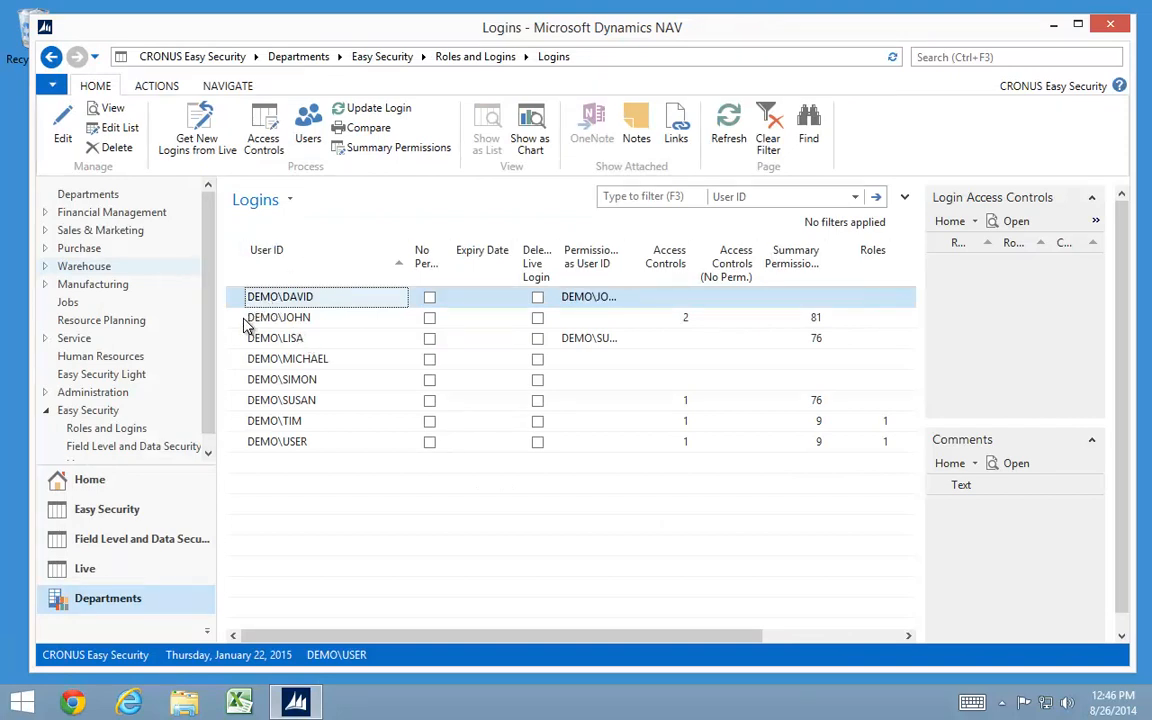
- Widen the Group ID column in the Role Groups list and view the lines of the OPERATIONS MGR group
{"action": "left_click", "coordinate": [100, 430]}
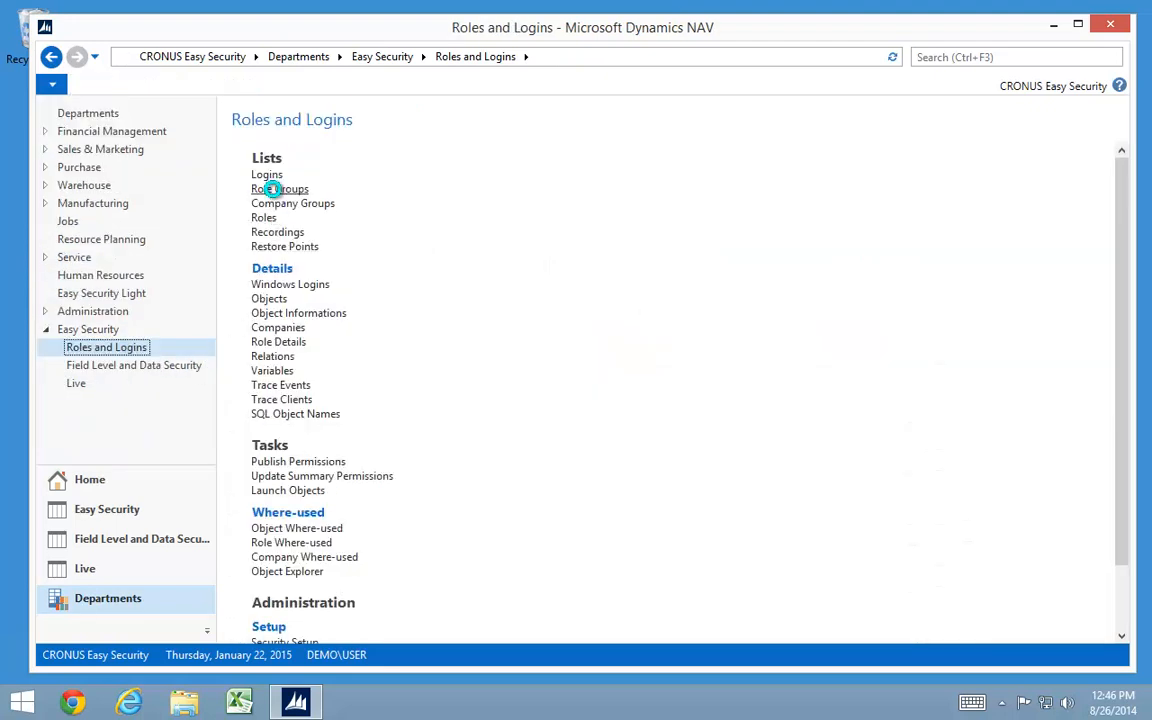
{"action": "left_click", "coordinate": [265, 188]}
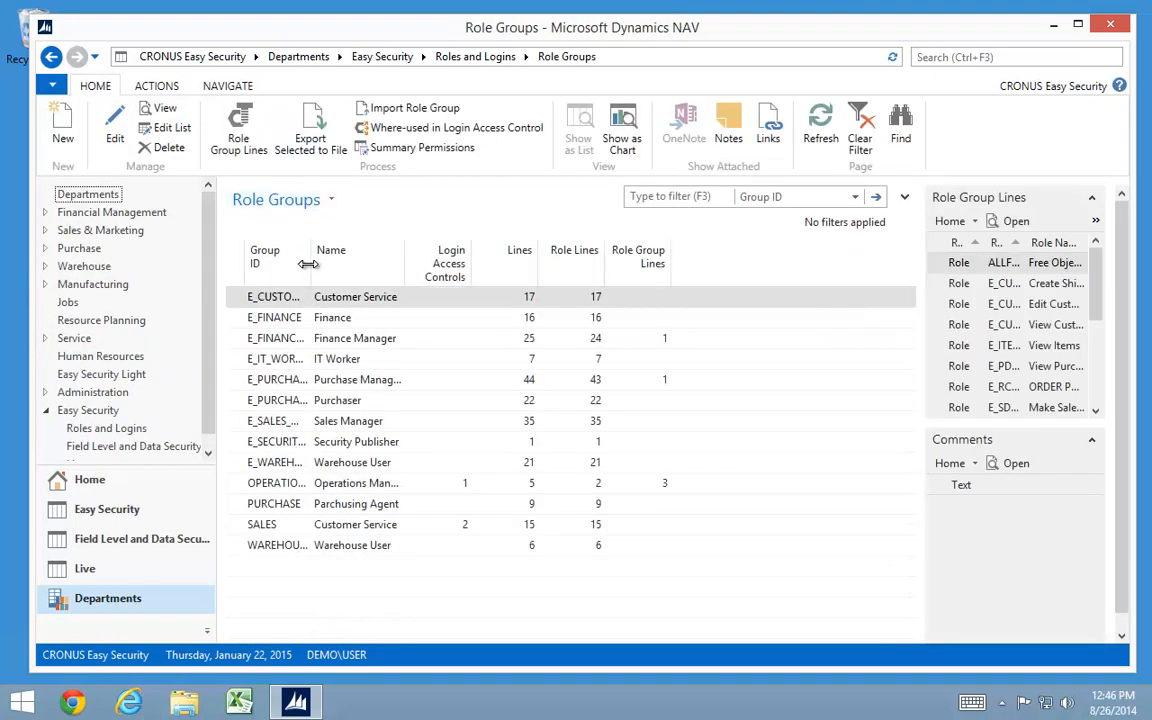
{"action": "left_click_drag", "start_coordinate": [311, 262], "coordinate": [383, 269]}
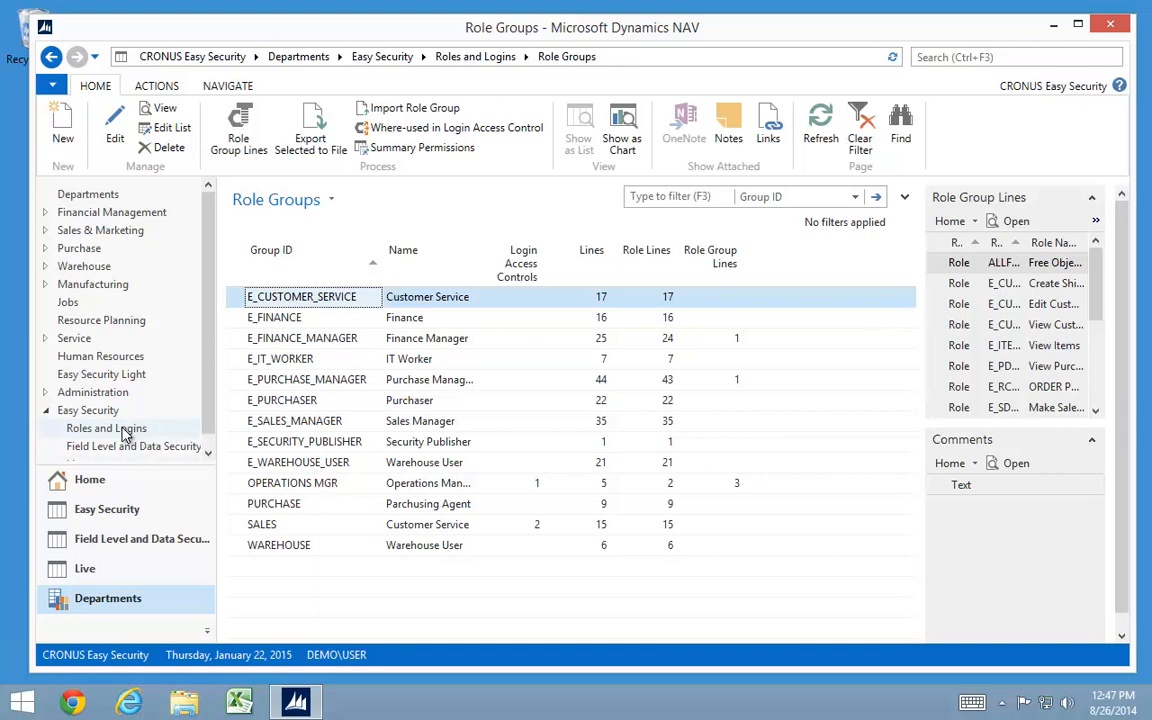
{"action": "left_click", "coordinate": [292, 486]}
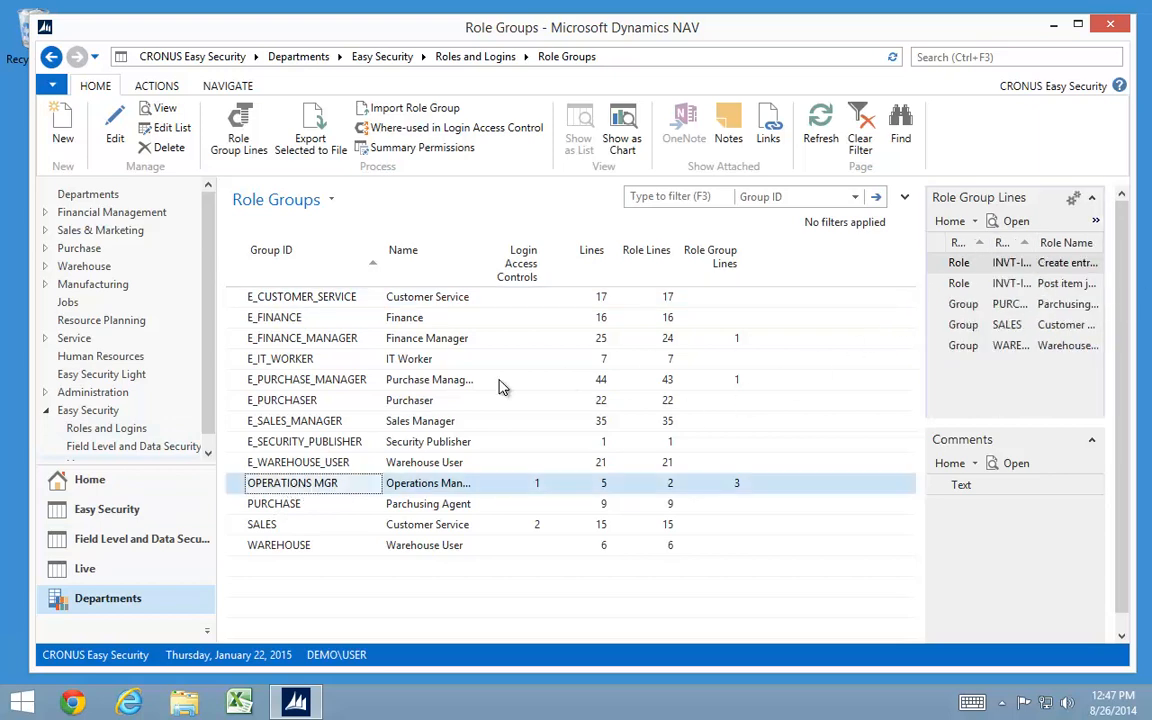
- View the companies included in the OPERATIONS group in the Company Groups list, searching the application for "companies" along the way
{"action": "left_click", "coordinate": [132, 432]}
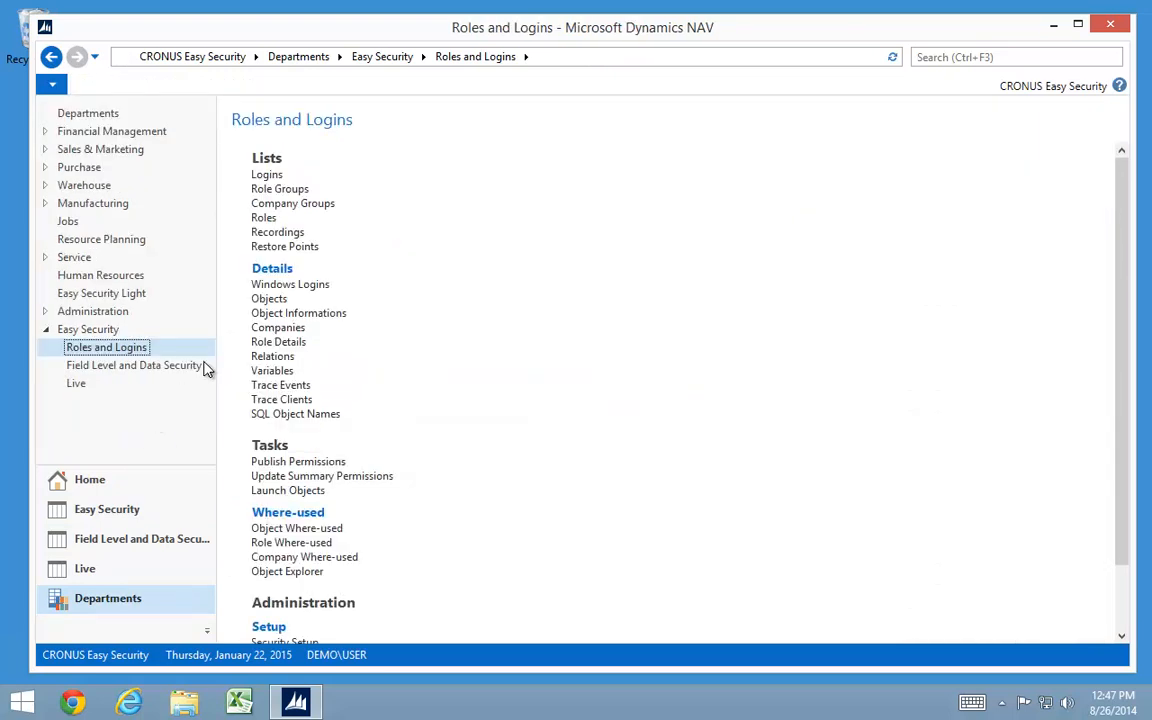
{"action": "left_click", "coordinate": [272, 204]}
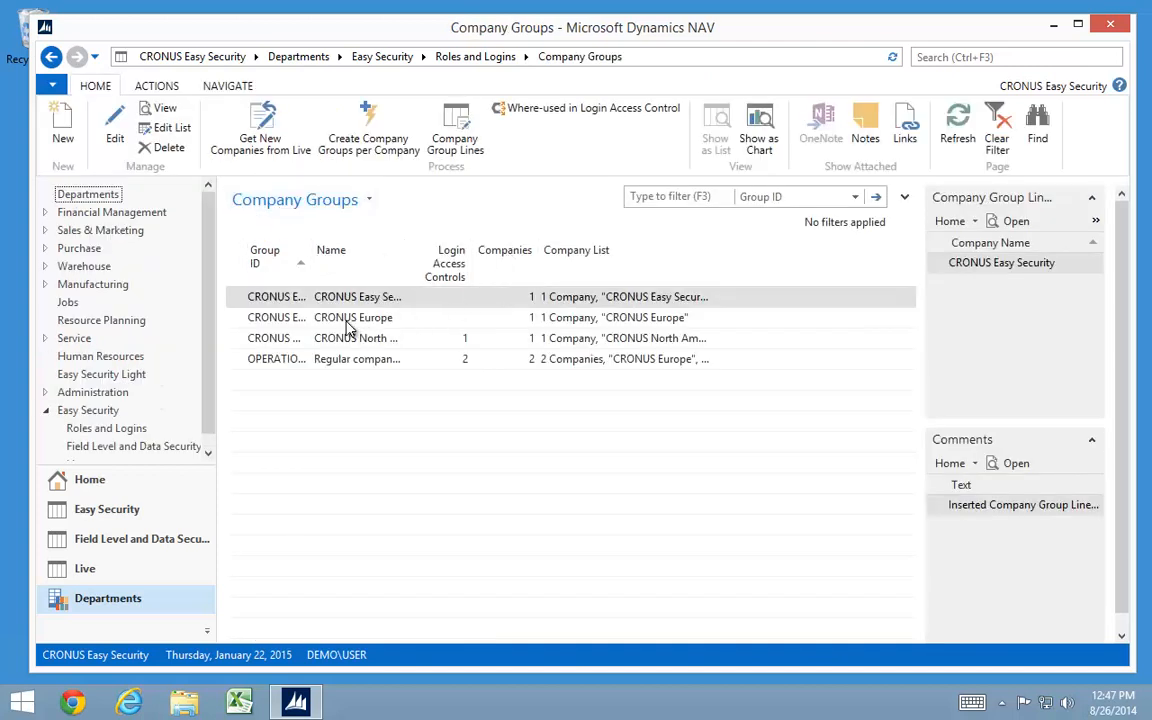
{"action": "left_click", "coordinate": [968, 58]}
{"action": "type", "text": "co"}
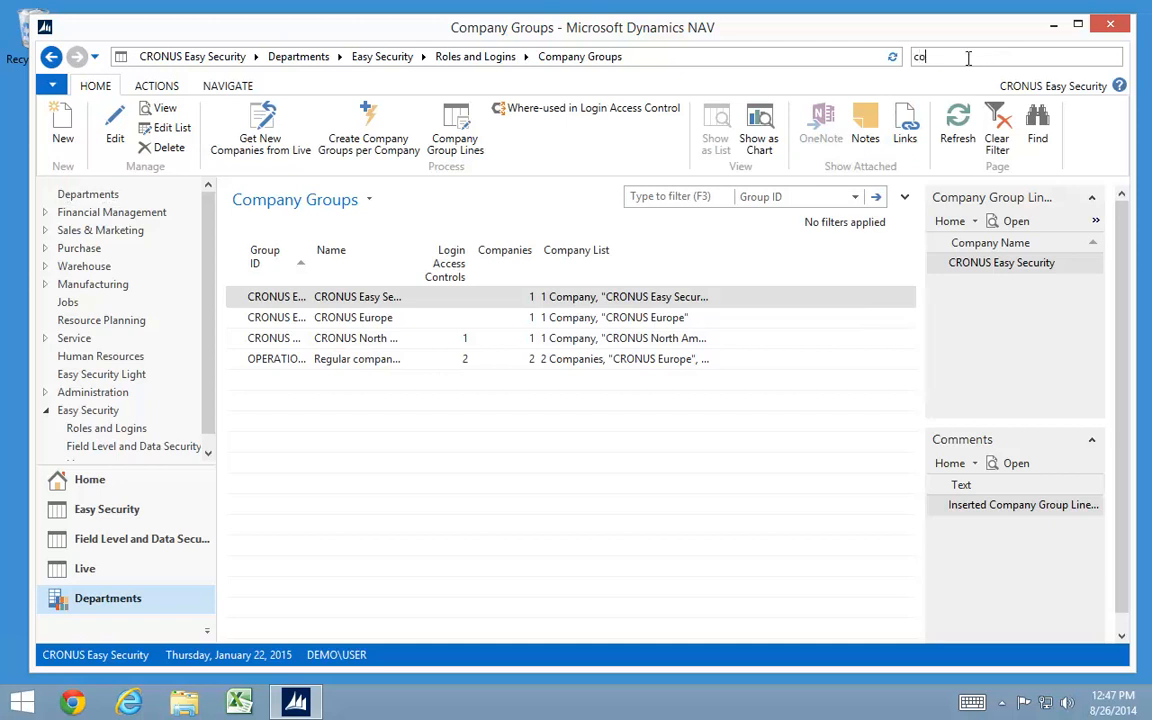
{"action": "type", "text": "mpanies"}
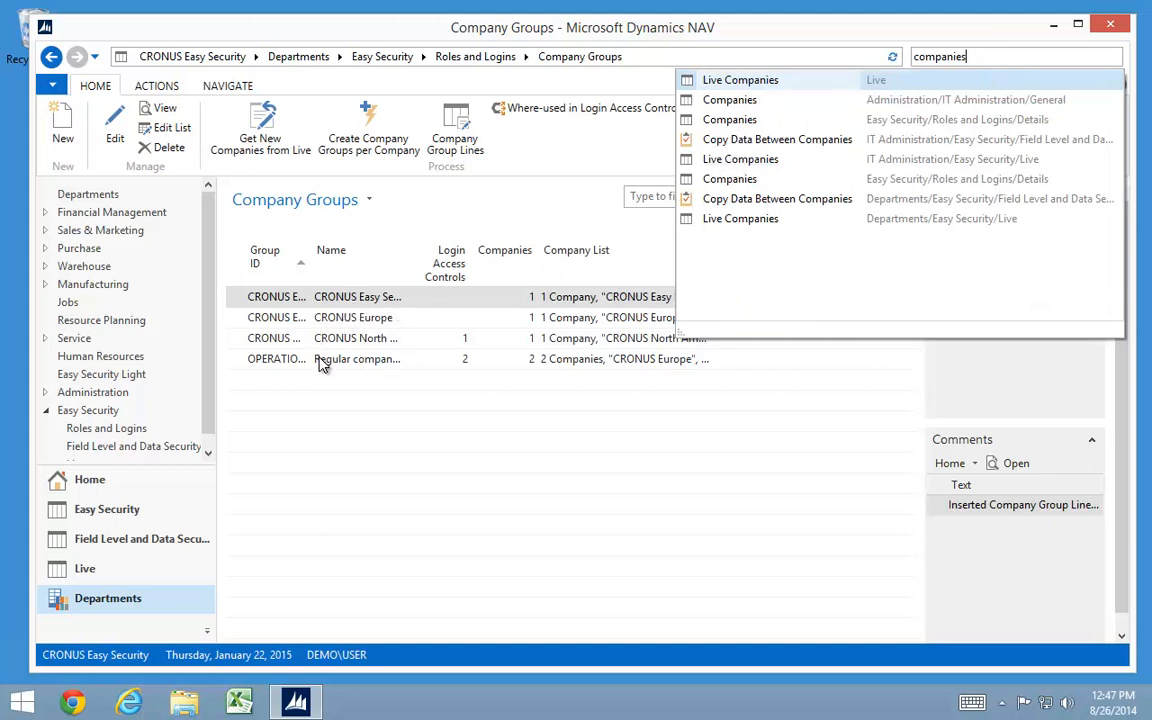
{"action": "left_click", "coordinate": [283, 363]}
{"action": "left_click", "coordinate": [283, 360]}
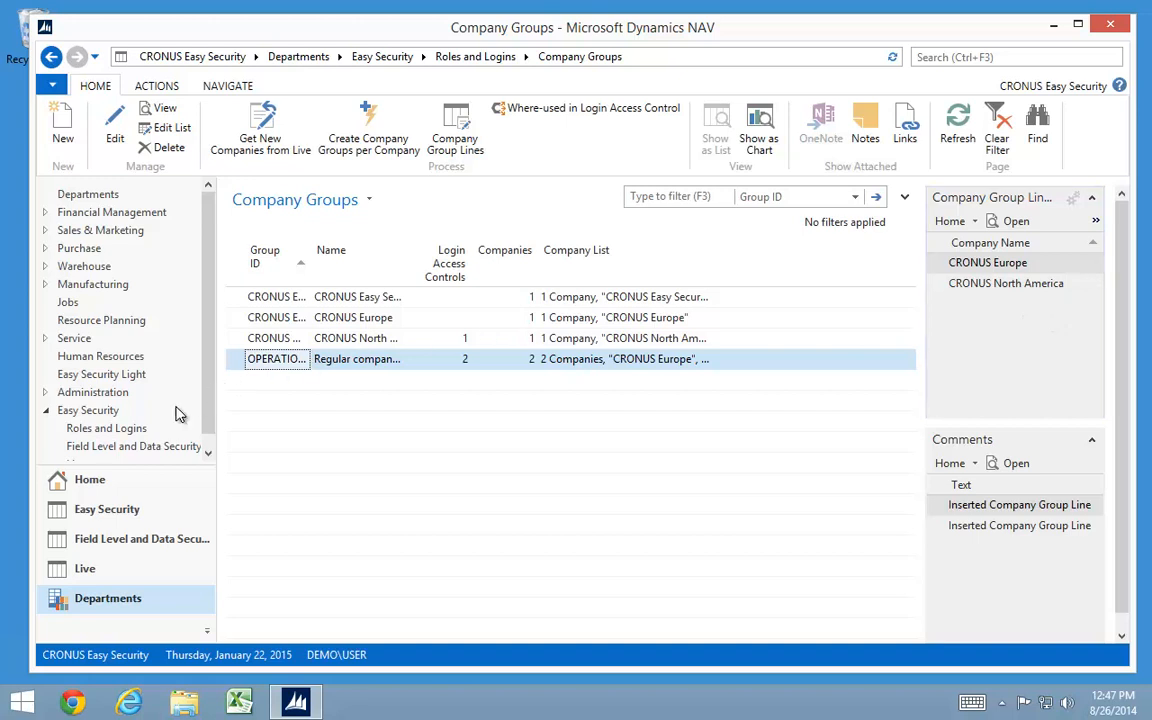
- Open the Roles list from Roles and Logins
{"action": "left_click", "coordinate": [78, 428]}
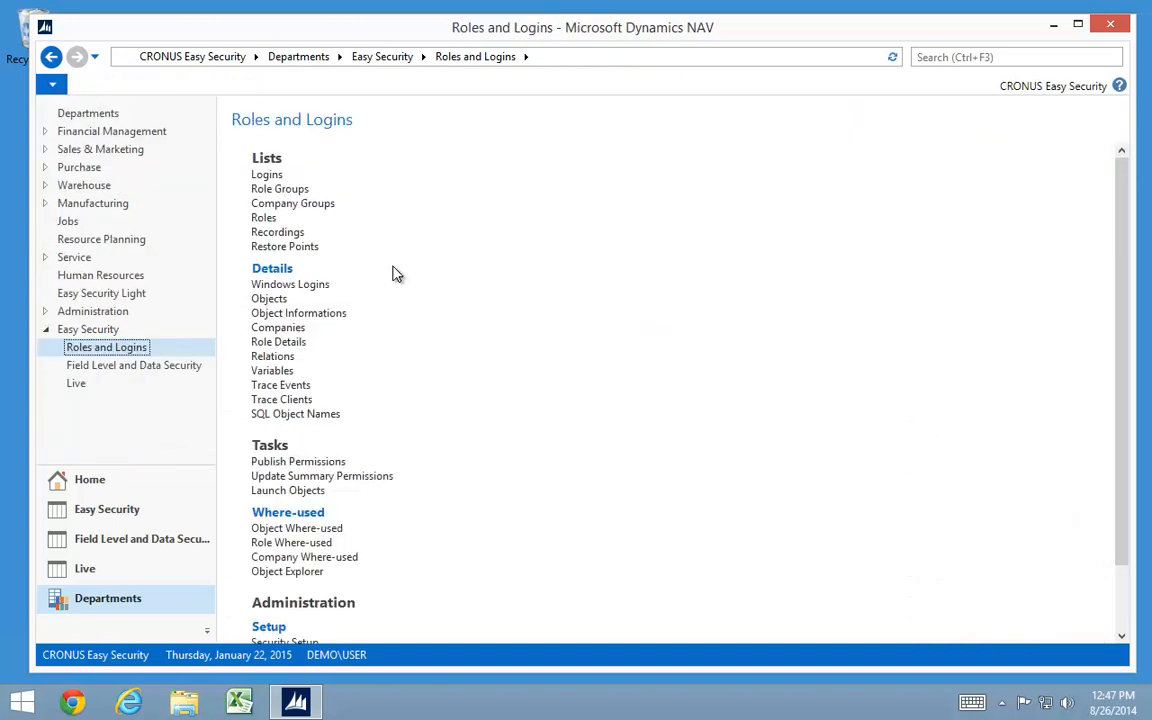
{"action": "left_click", "coordinate": [263, 219]}
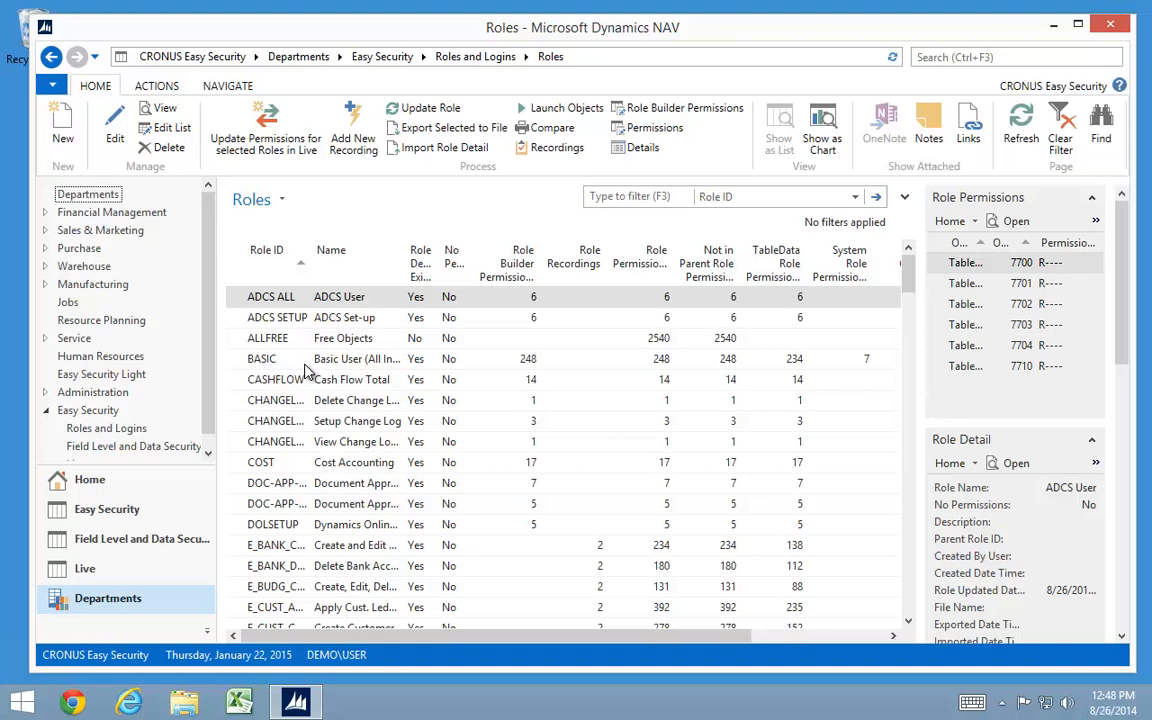
- Launch SQL Server Profiler and begin a new trace connected to the DEMO\NAVDEMO server
{"action": "left_click", "coordinate": [20, 705]}
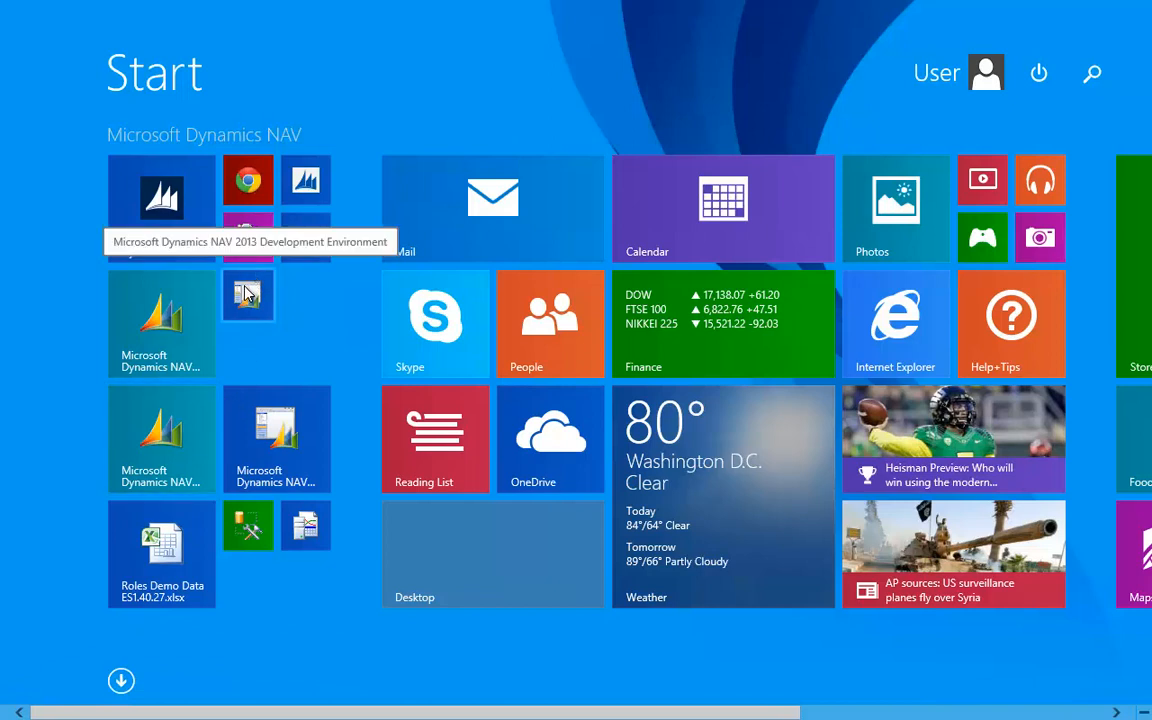
{"action": "type", "text": "sql"}
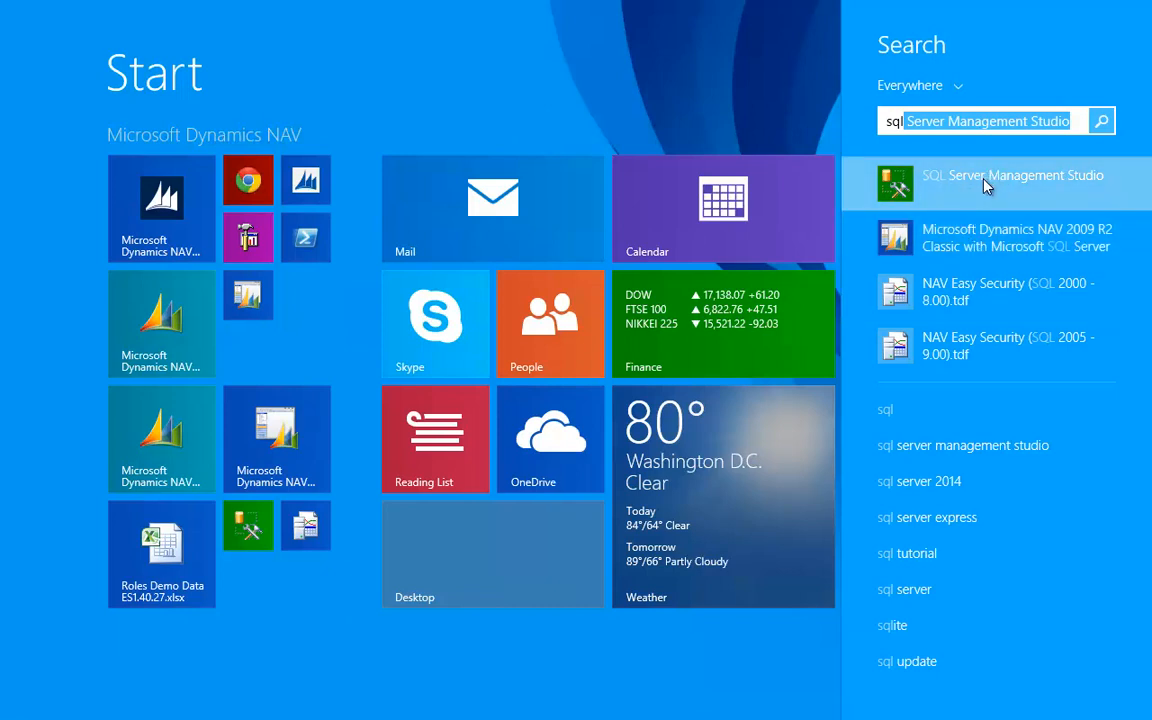
{"action": "type", "text": "pro"}
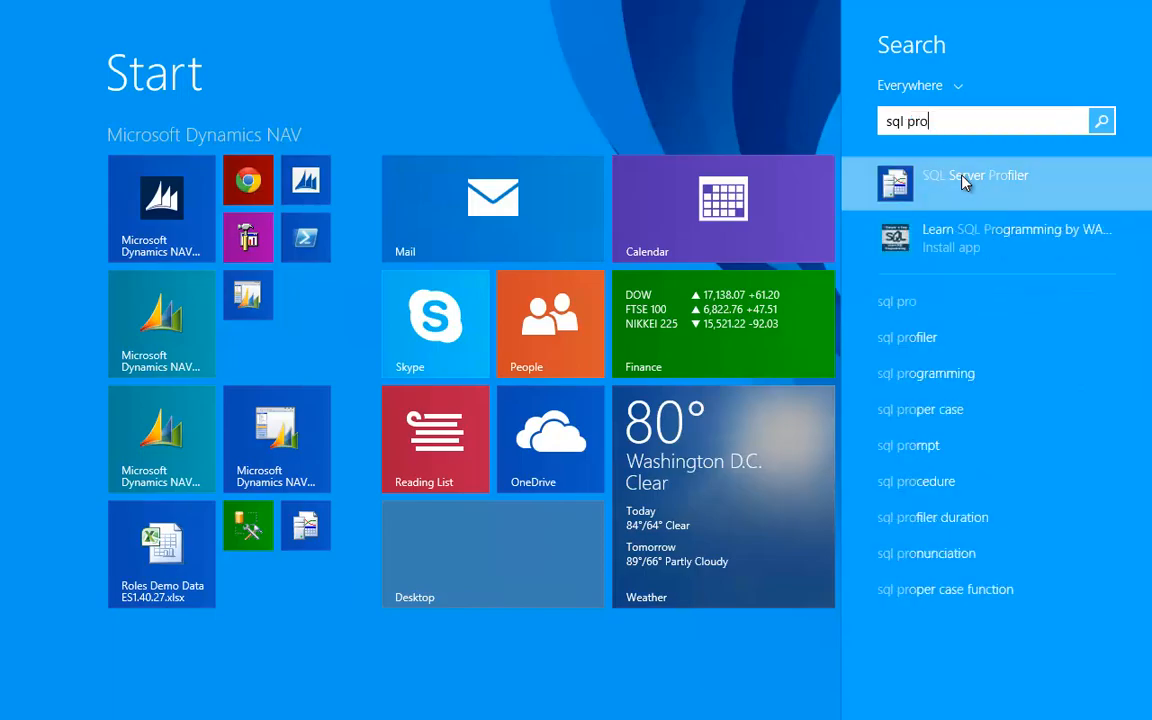
{"action": "left_click", "coordinate": [965, 182]}
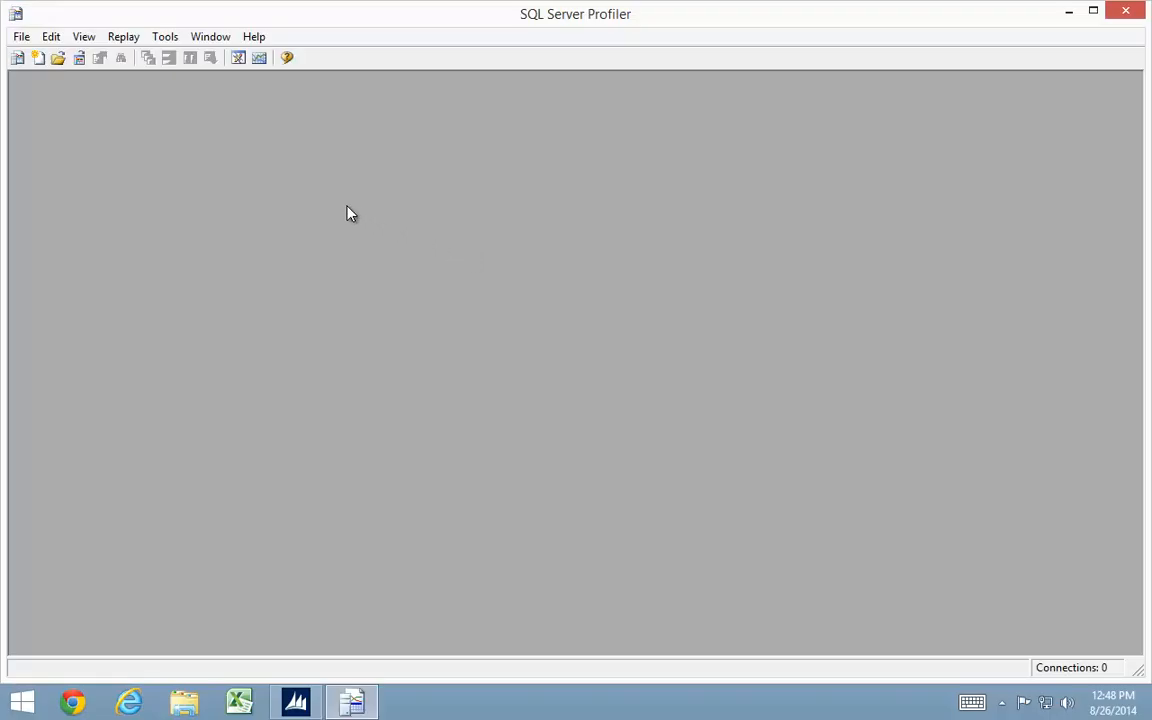
{"action": "left_click", "coordinate": [18, 57]}
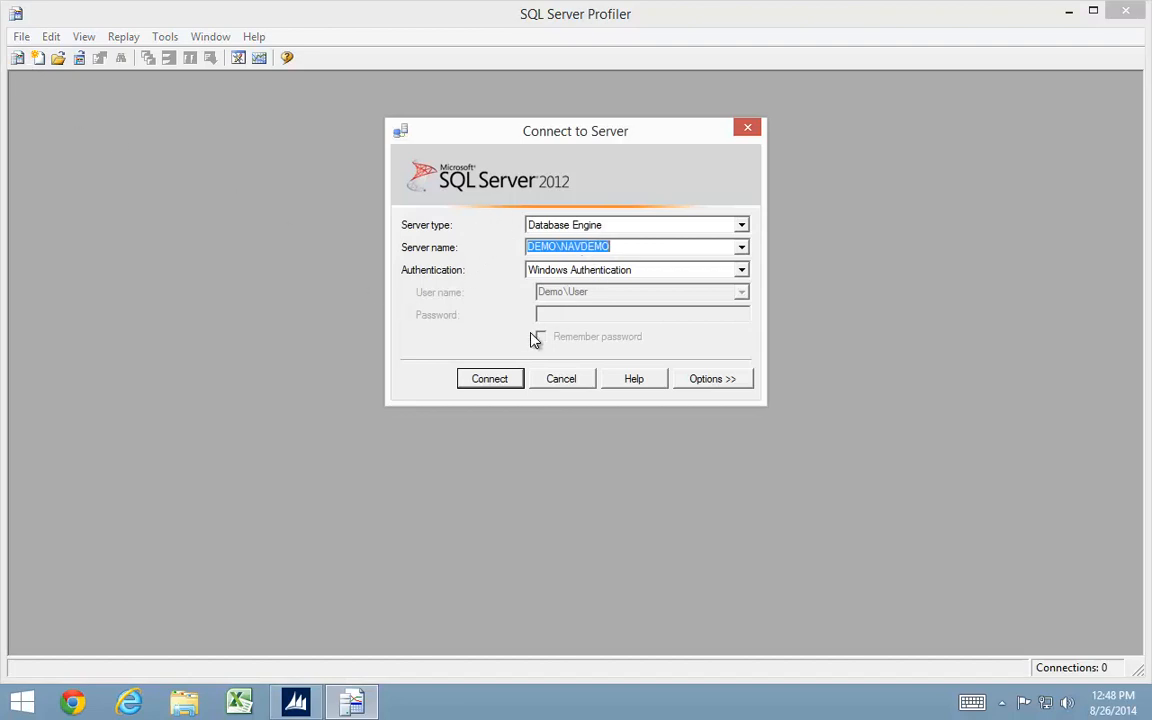
{"action": "left_click", "coordinate": [490, 383]}
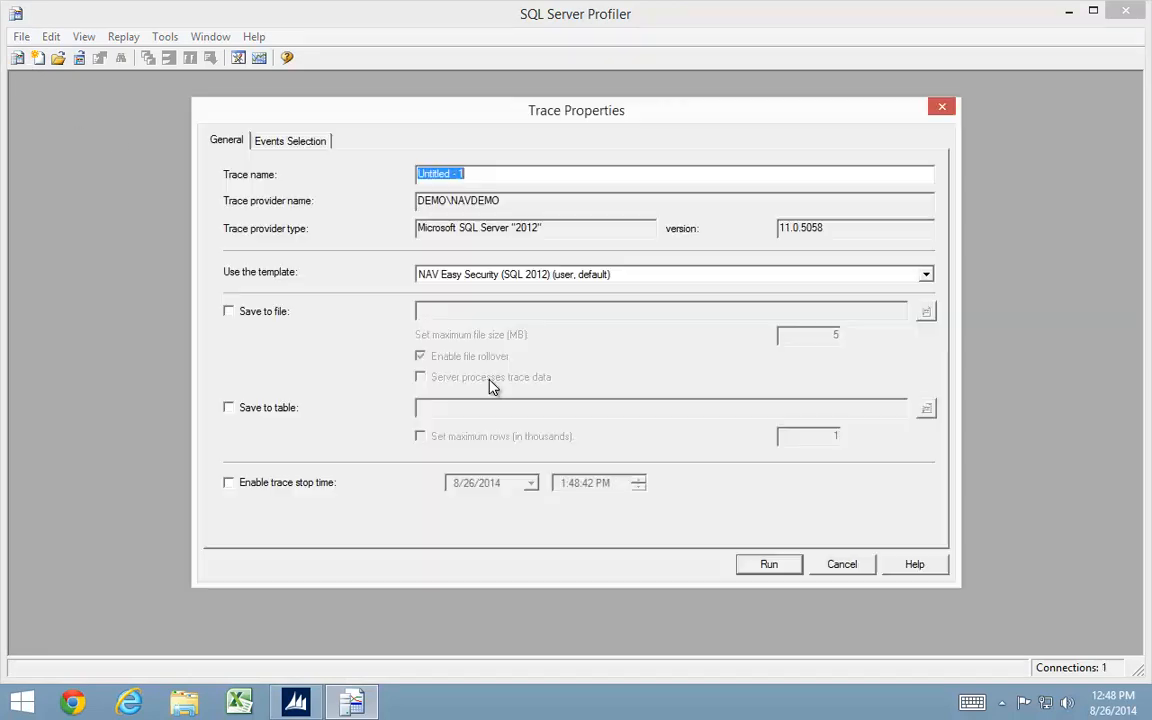
- In the trace's column filters, set the DatabaseName Like value to %2013R2%
{"action": "left_click", "coordinate": [274, 145]}
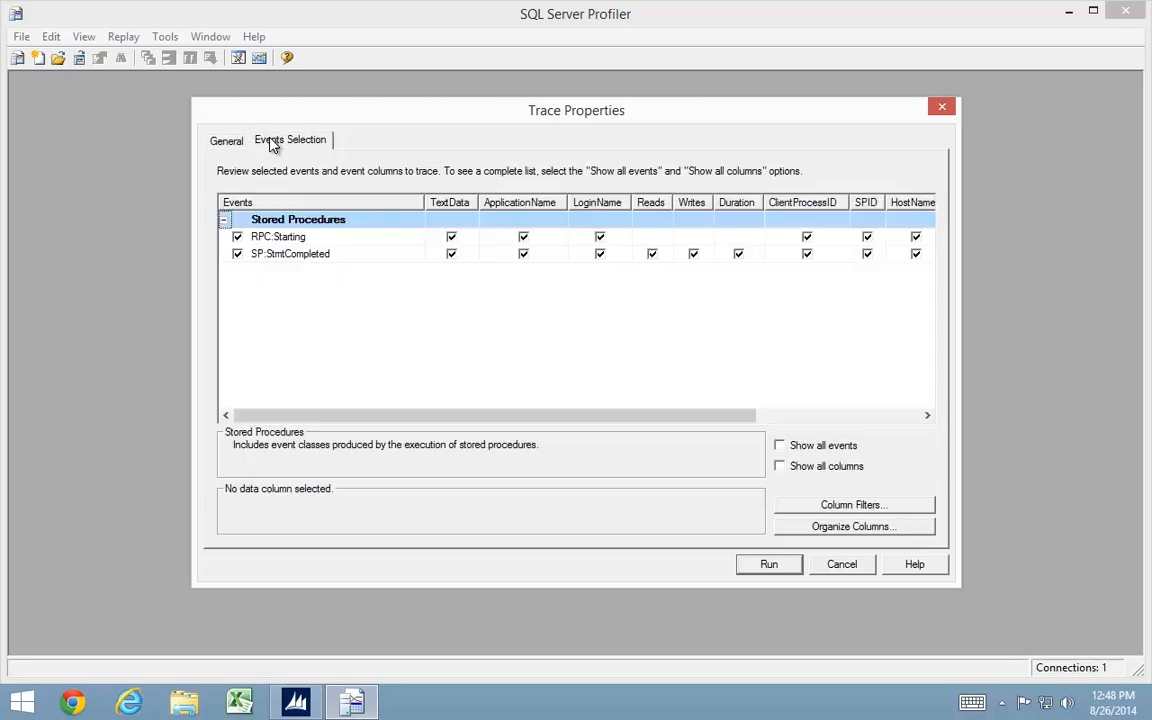
{"action": "left_click", "coordinate": [853, 506]}
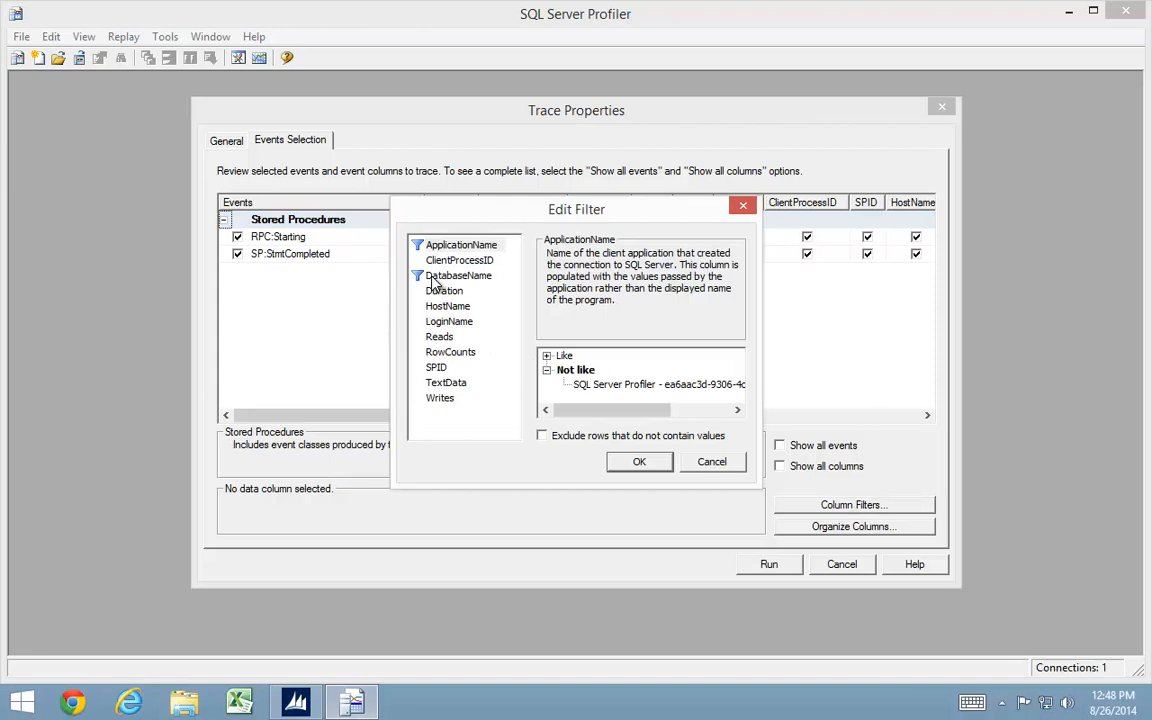
{"action": "left_click", "coordinate": [432, 275]}
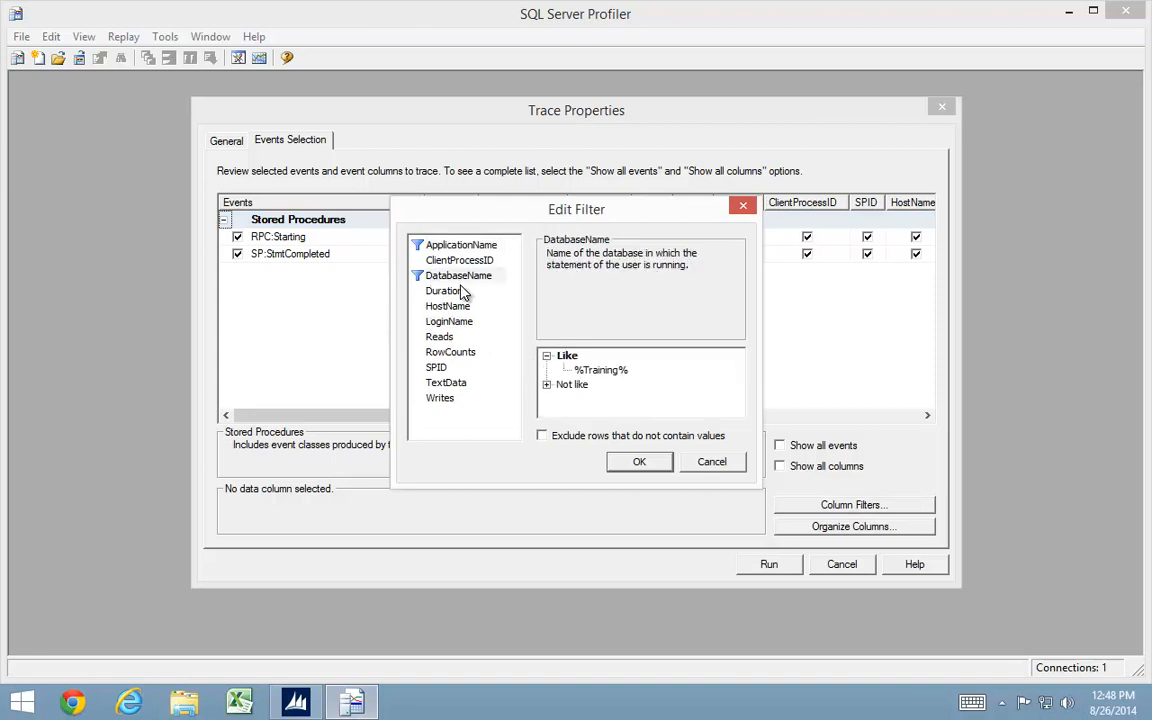
{"action": "left_click", "coordinate": [623, 371]}
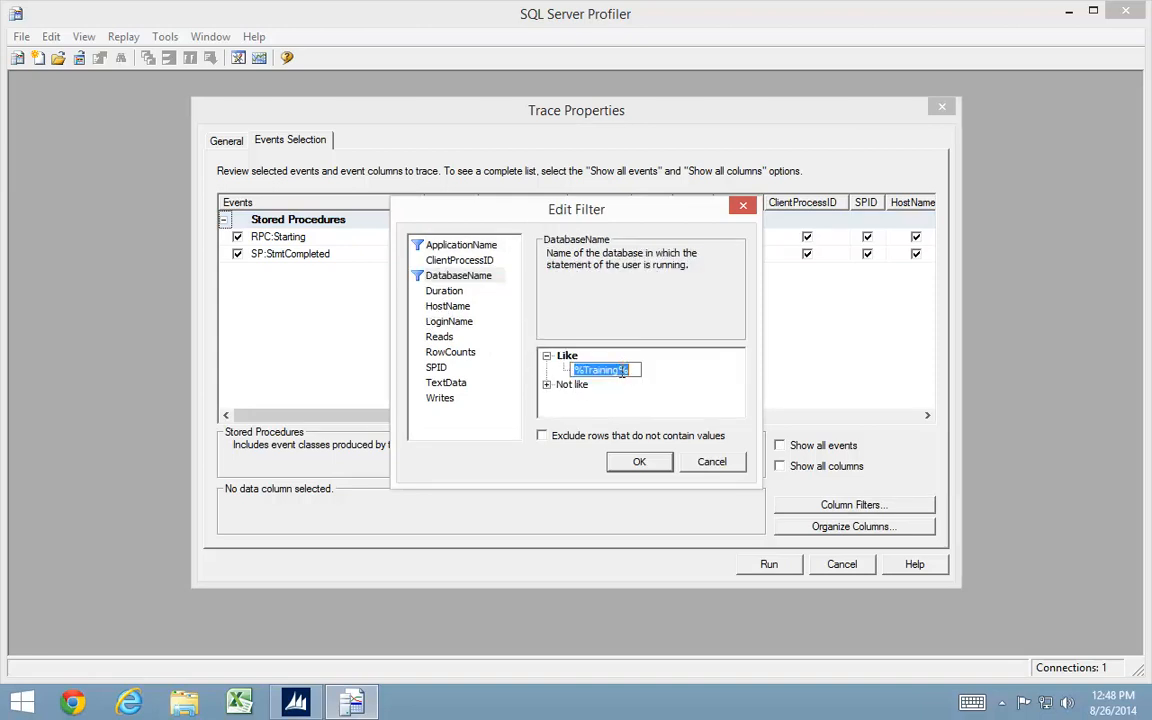
{"action": "left_click", "coordinate": [629, 374]}
{"action": "key", "text": "BackSpace"}
{"action": "key", "text": "BackSpace"}
{"action": "key", "text": "BackSpace"}
{"action": "key", "text": "BackSpace"}
{"action": "key", "text": "BackSpace"}
{"action": "key", "text": "BackSpace"}
{"action": "key", "text": "BackSpace"}
{"action": "key", "text": "BackSpace"}
{"action": "type", "text": "2013R2%"}
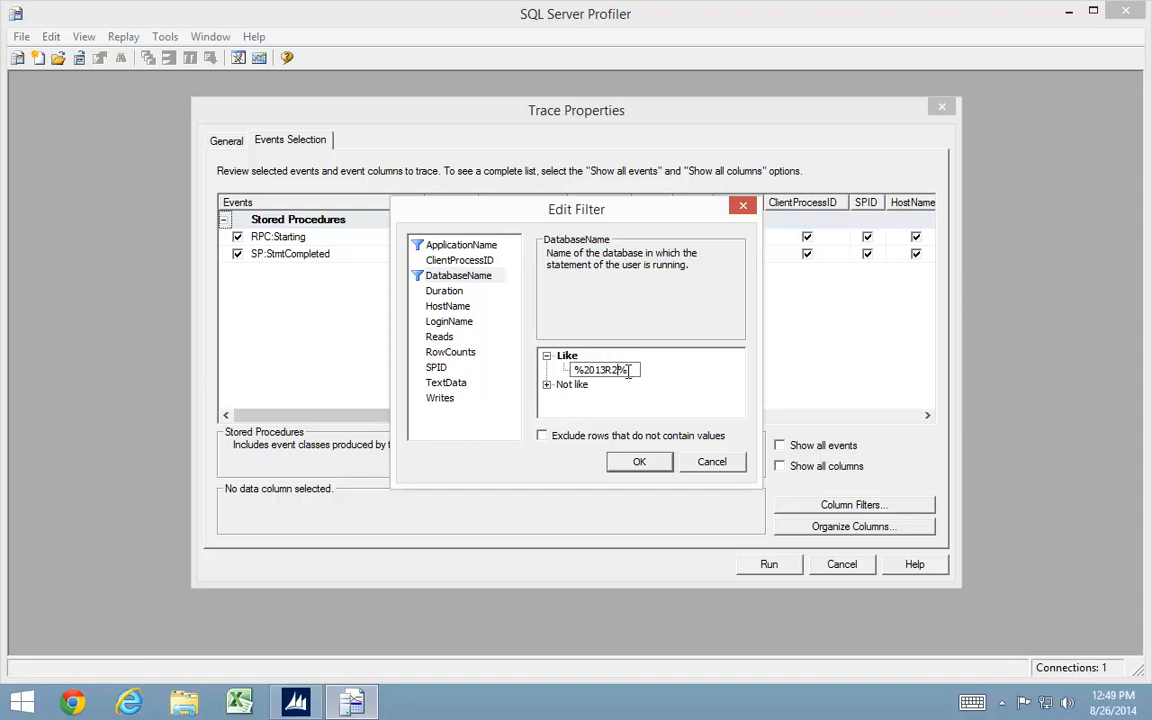
- Replace the DatabaseName Like filter with a pattern containing 7.1 and run the trace
{"action": "key", "text": "BackSpace"}
{"action": "key", "text": "BackSpace"}
{"action": "key", "text": "BackSpace"}
{"action": "key", "text": "BackSpace"}
{"action": "key", "text": "BackSpace"}
{"action": "key", "text": "BackSpace"}
{"action": "key", "text": "BackSpace"}
{"action": "type", "text": "%7.1"}
{"action": "left_click", "coordinate": [640, 463]}
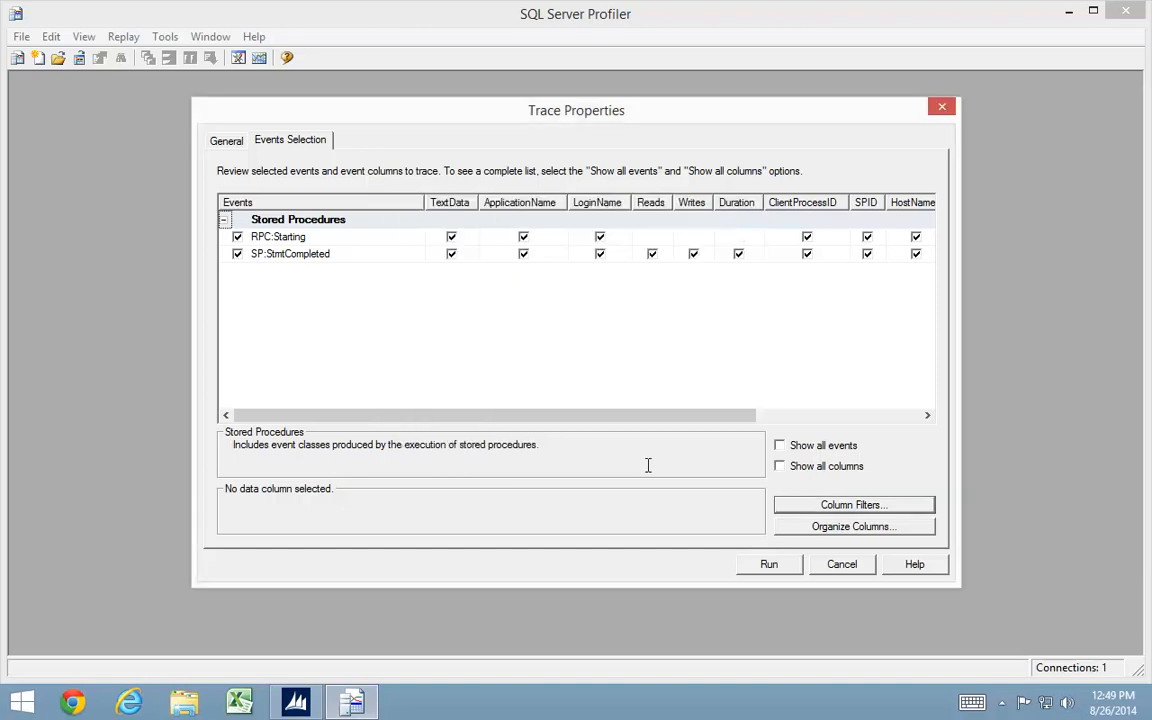
{"action": "left_click", "coordinate": [768, 566]}
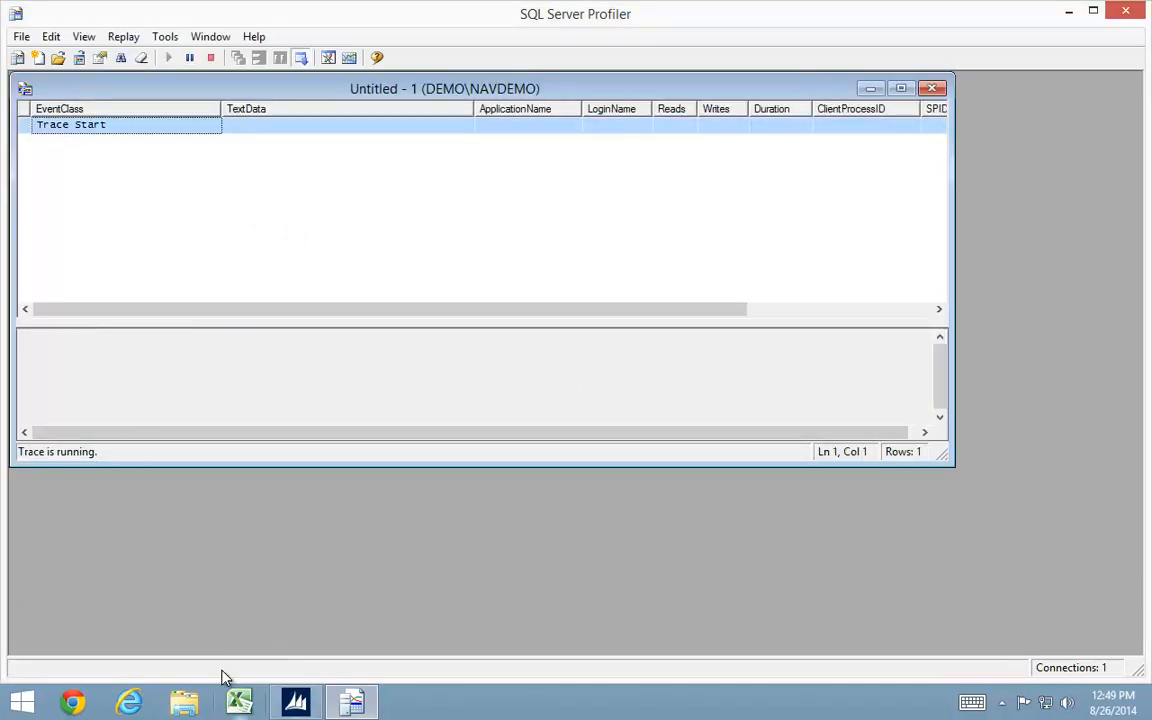
- Launch SQL Server Management Studio, connect to DEMO\NAVDEMO and list its databases to check their exact names
{"action": "key", "text": "super"}
{"action": "type", "text": "sql man"}
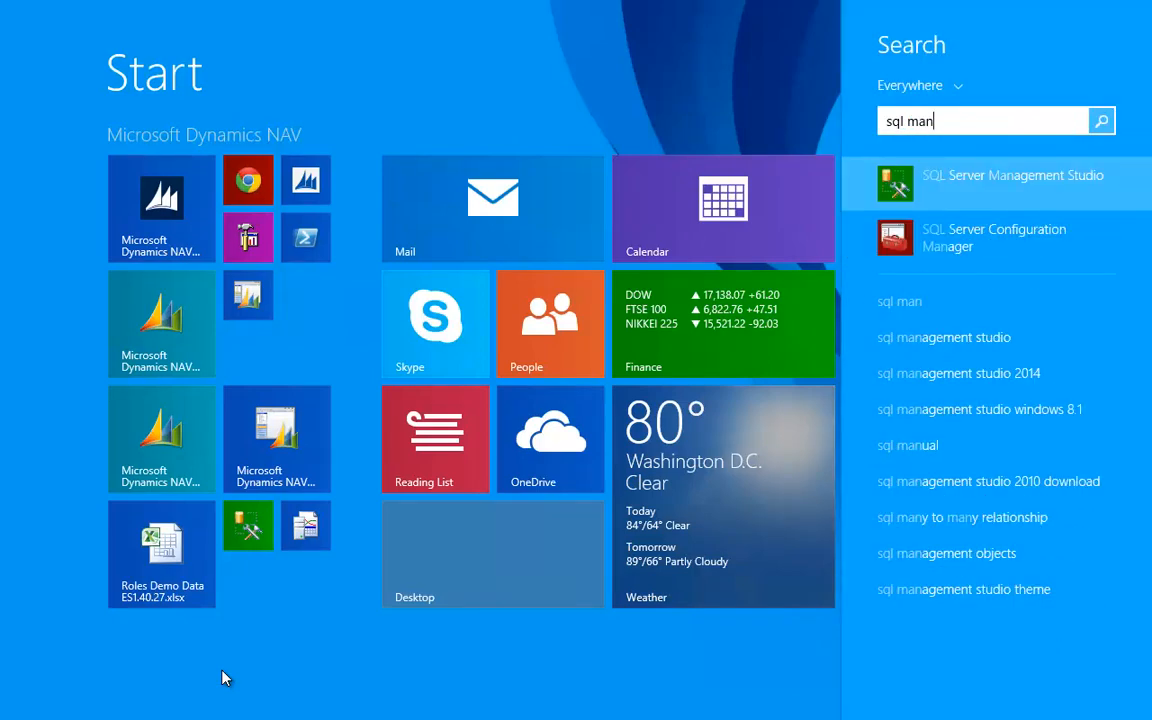
{"action": "key", "text": "Return"}
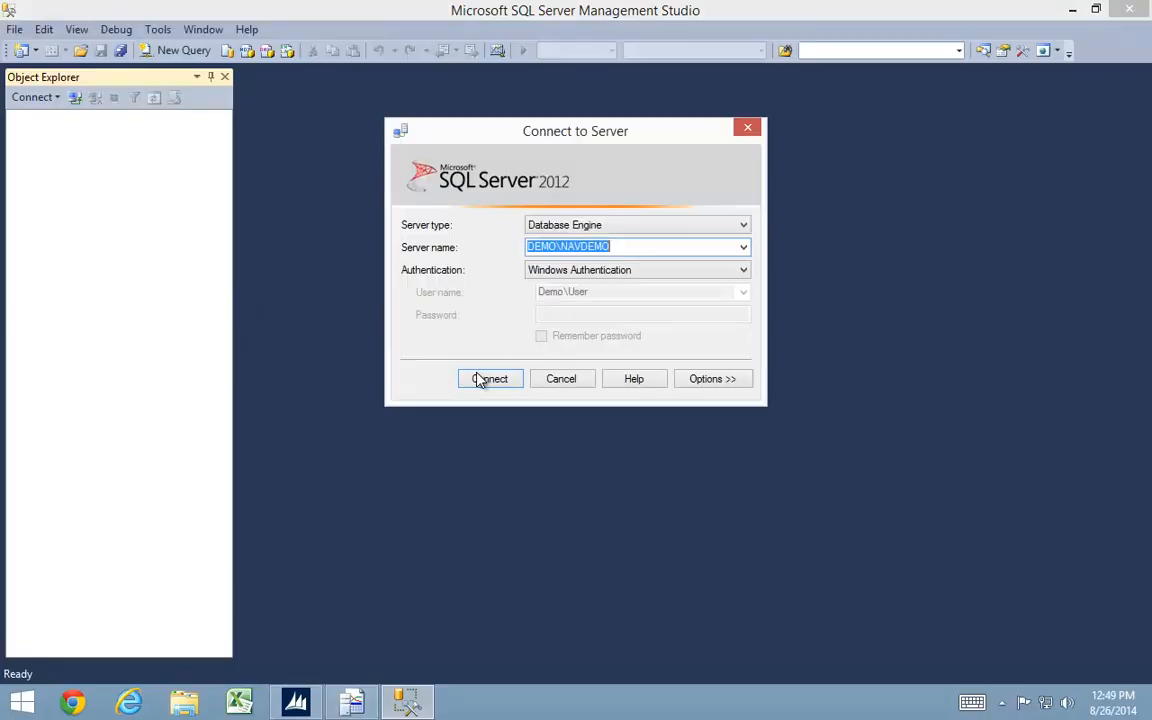
{"action": "left_click", "coordinate": [479, 380]}
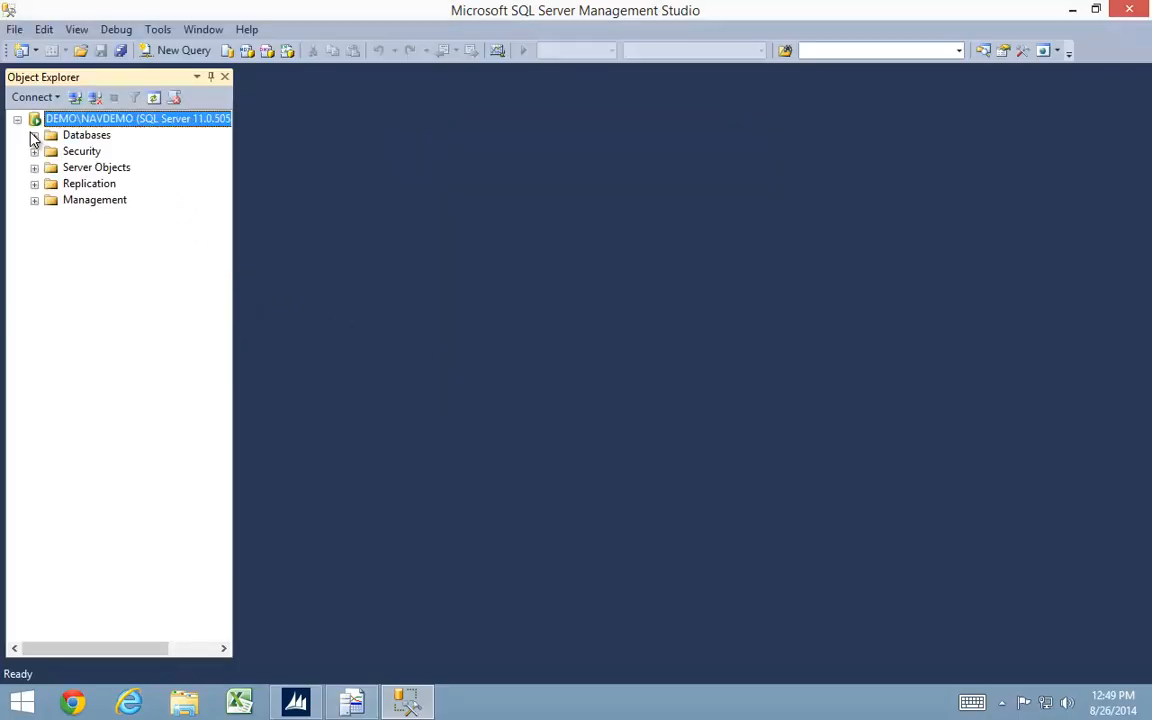
{"action": "left_click", "coordinate": [34, 135]}
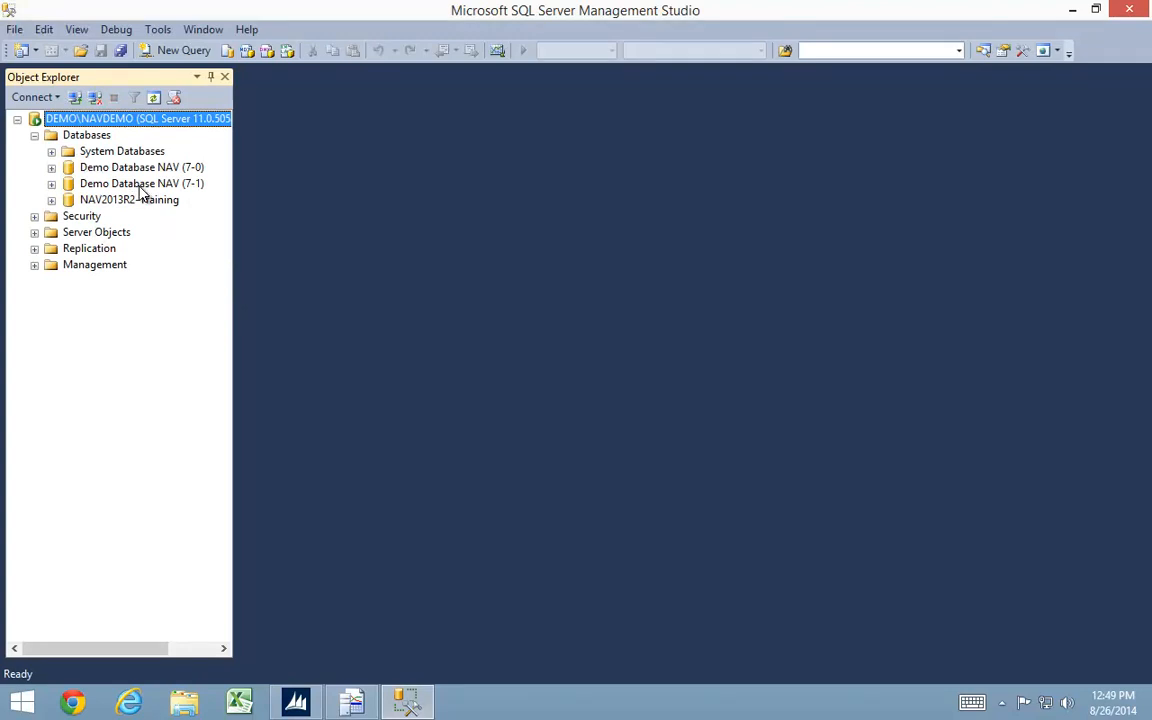
- Back in SQL Server Profiler, stop and close the running trace and begin a new one on DEMO\NAVDEMO
{"action": "left_click", "coordinate": [351, 702]}
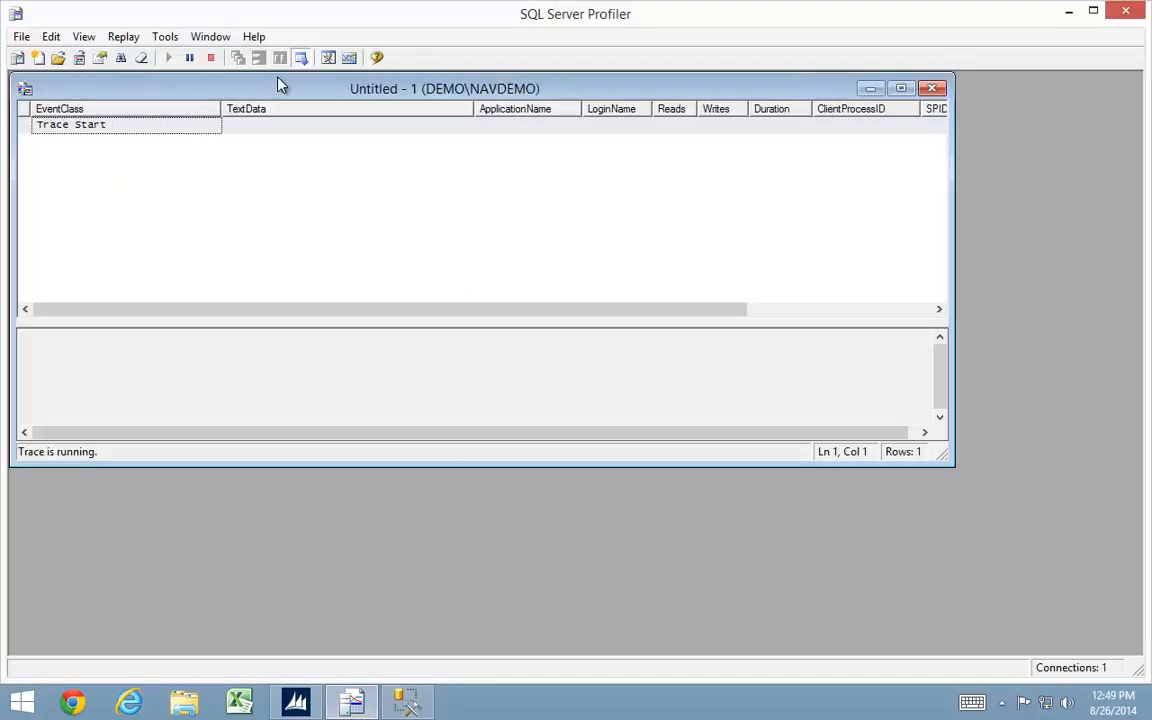
{"action": "left_click", "coordinate": [211, 59]}
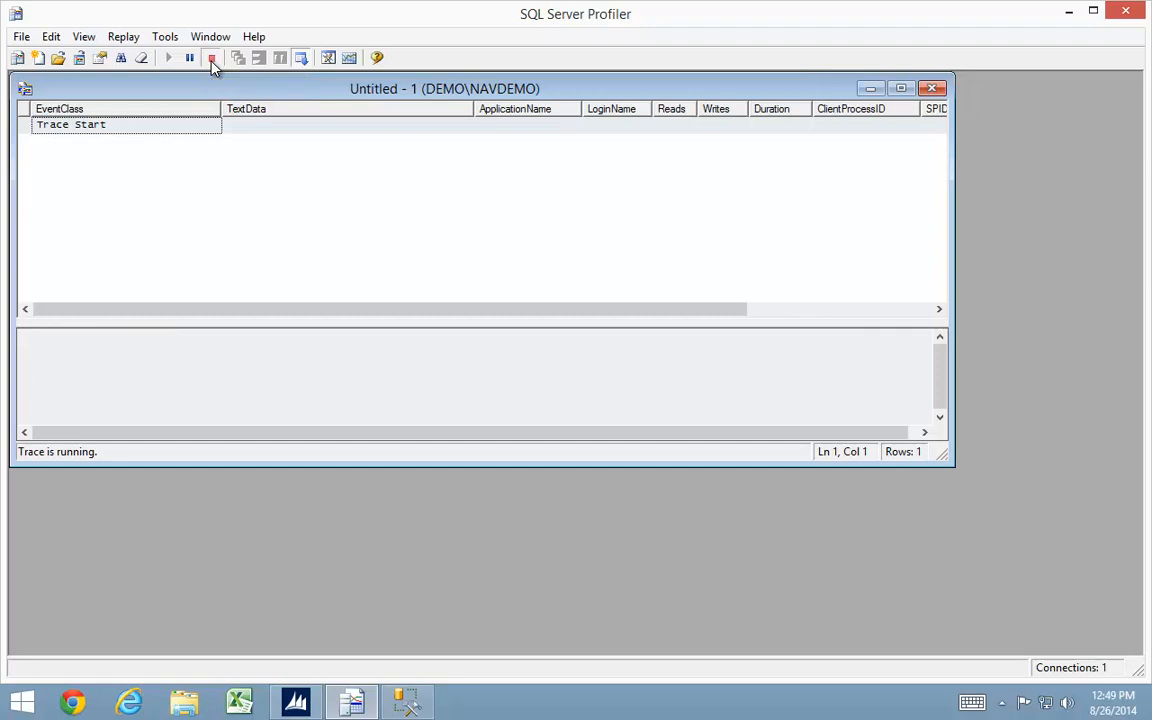
{"action": "left_click", "coordinate": [931, 89]}
{"action": "left_click", "coordinate": [18, 58]}
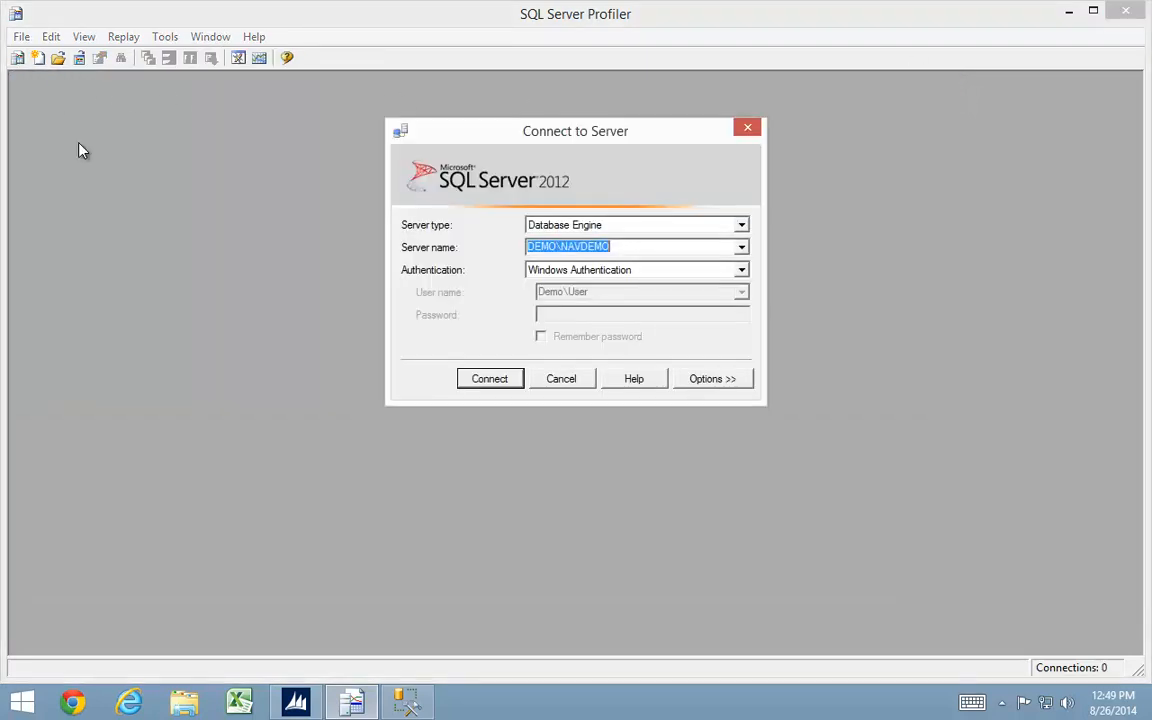
{"action": "left_click", "coordinate": [494, 384]}
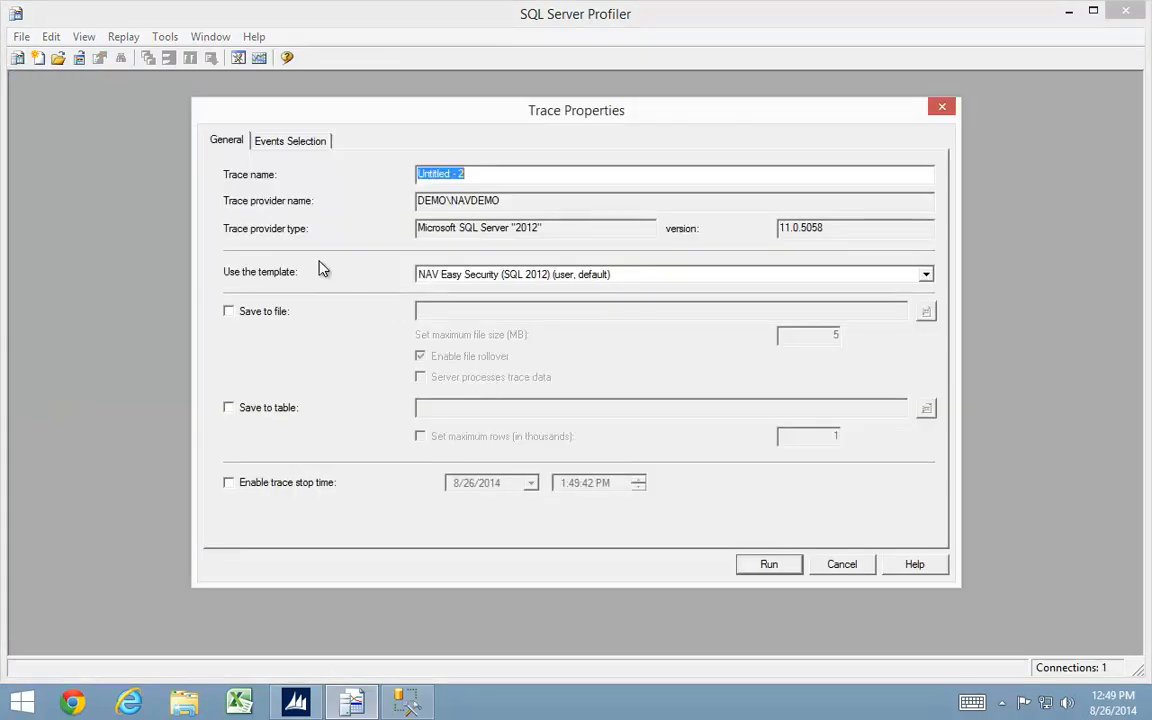
- Change the new trace's DatabaseName Like filter to match Demo Database NAV (7-1) and run the trace
{"action": "left_click", "coordinate": [287, 145]}
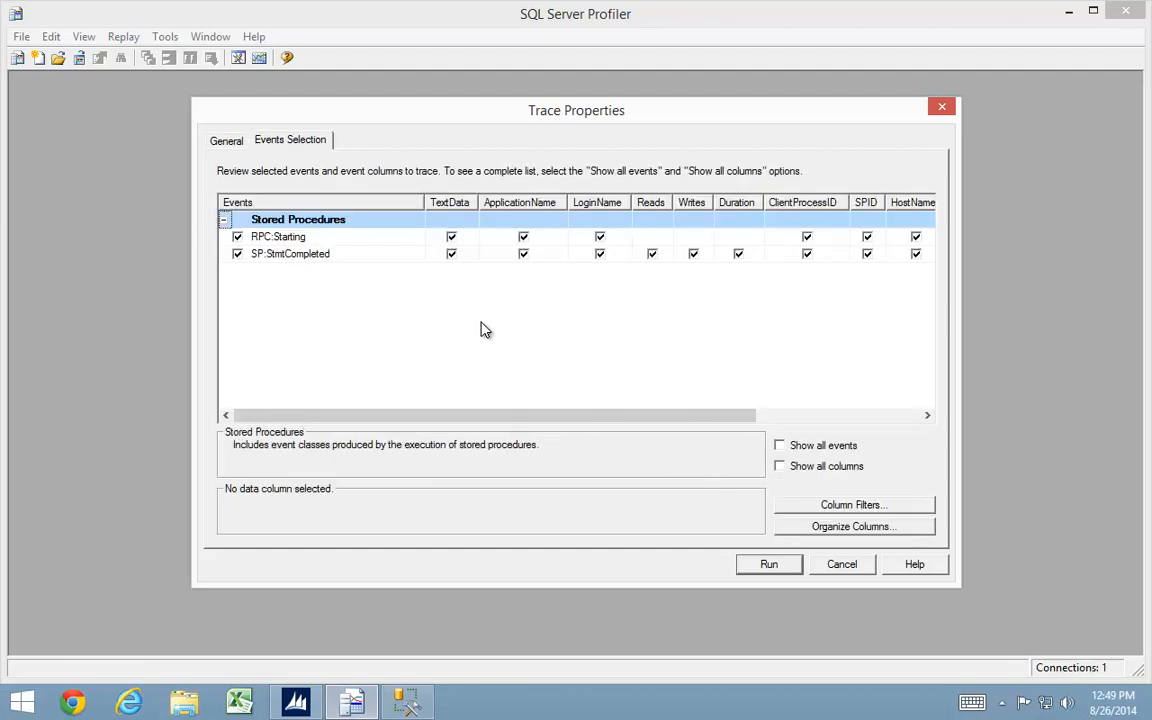
{"action": "left_click", "coordinate": [826, 508]}
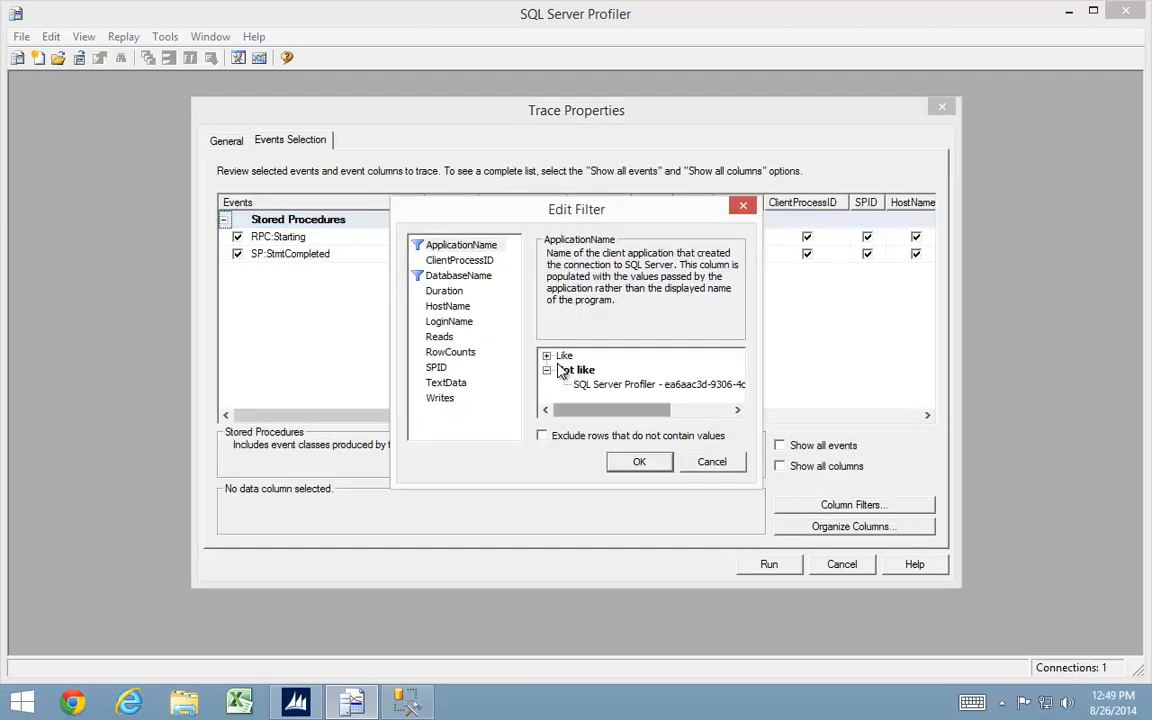
{"action": "left_click", "coordinate": [455, 277]}
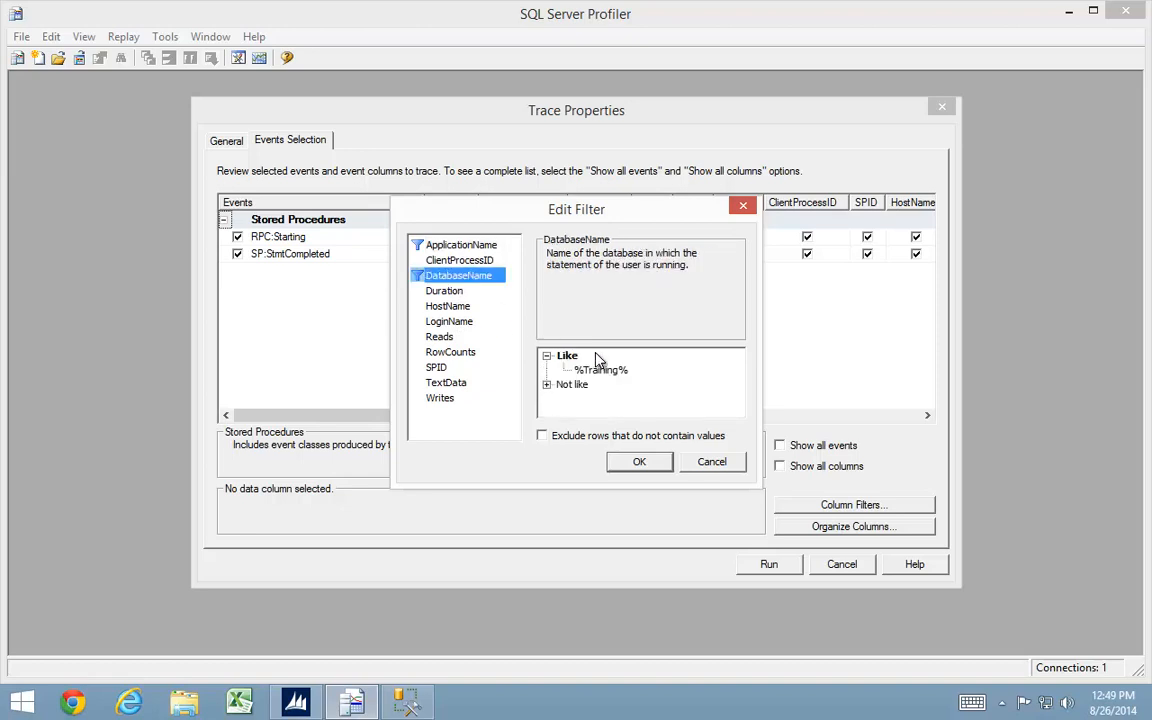
{"action": "left_click", "coordinate": [622, 378]}
{"action": "left_click", "coordinate": [622, 376]}
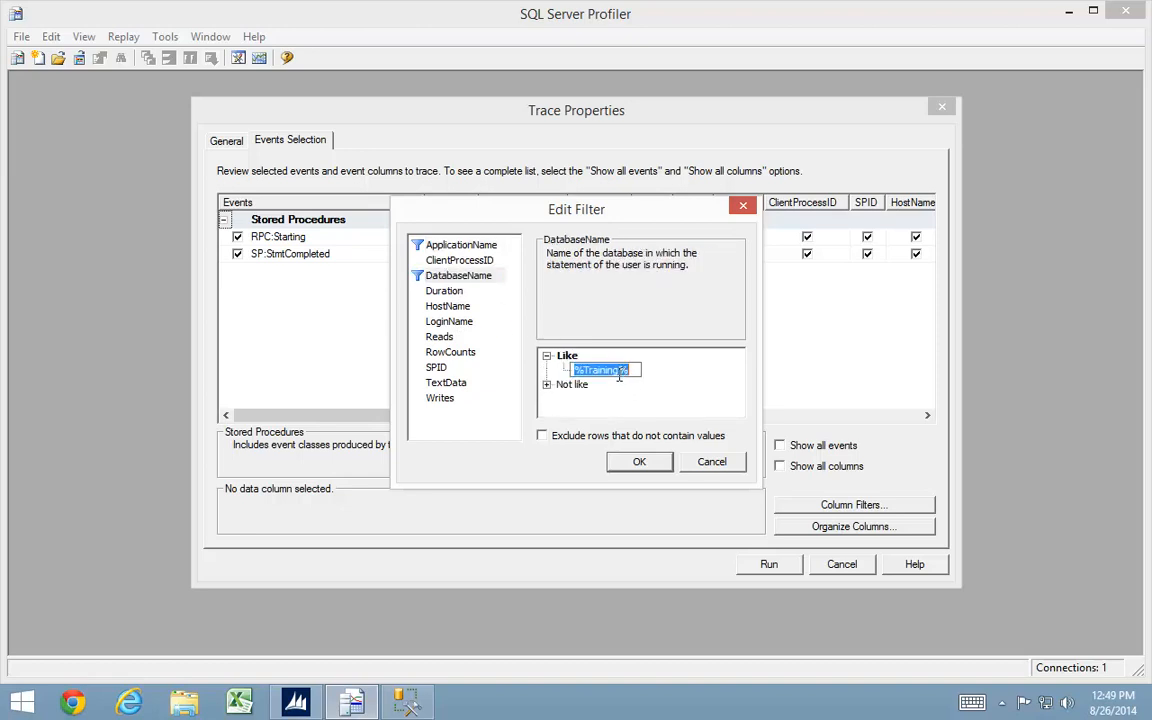
{"action": "left_click", "coordinate": [619, 375]}
{"action": "left_click", "coordinate": [643, 468]}
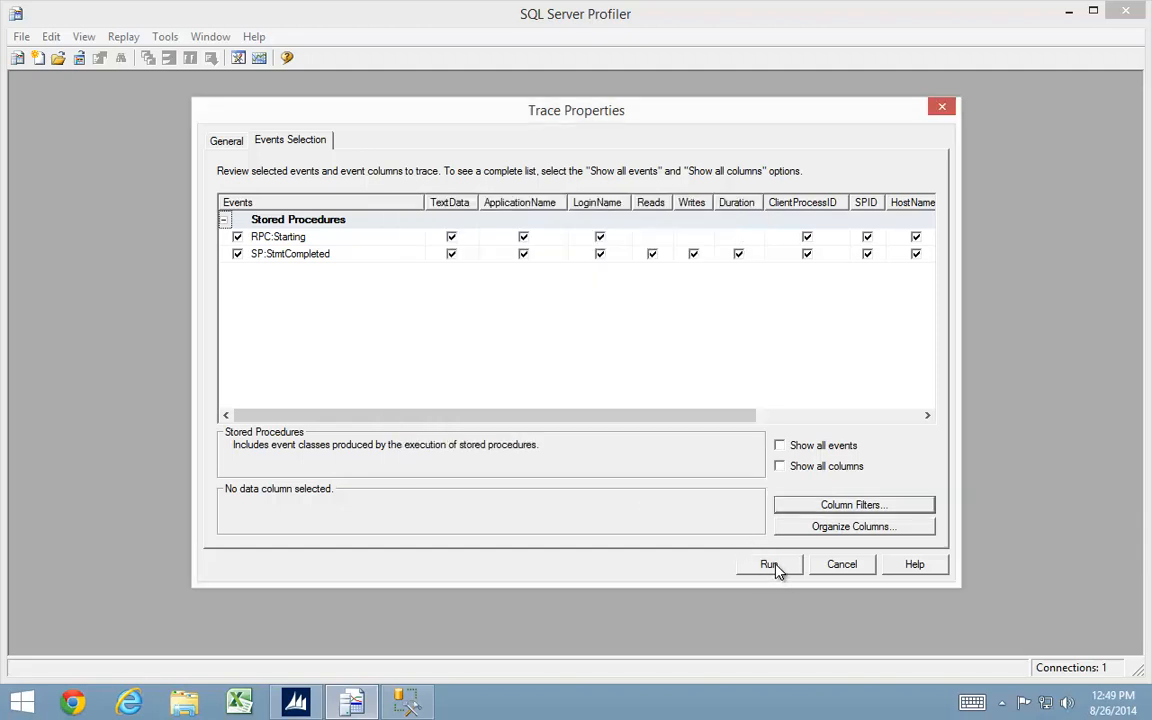
{"action": "left_click", "coordinate": [769, 564]}
- Examine the SQL statements of the SP:StmtCompleted events captured by the running trace
{"action": "left_click", "coordinate": [135, 180]}
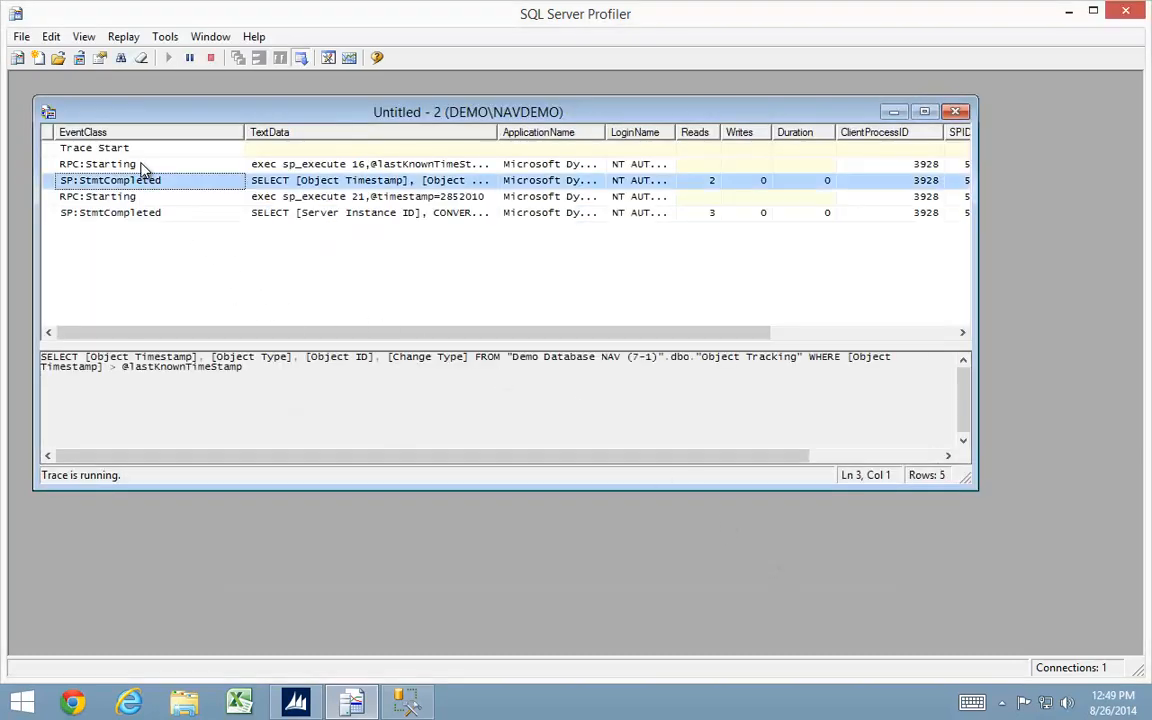
{"action": "left_click", "coordinate": [210, 246]}
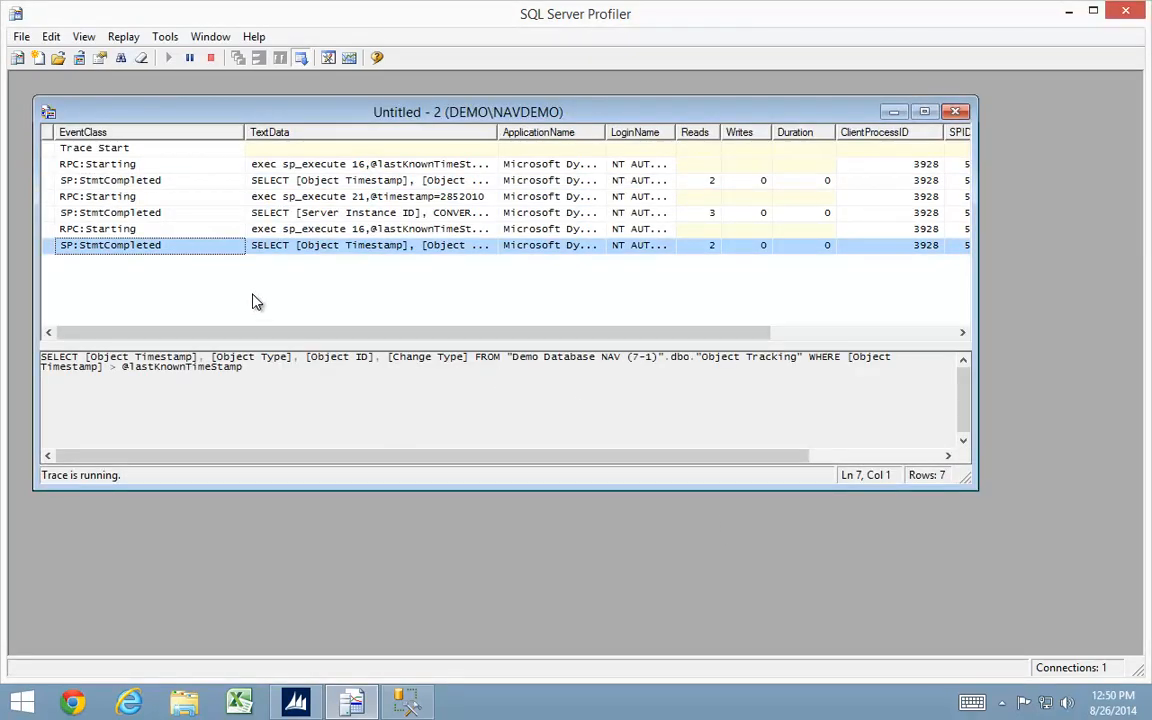
{"action": "left_click", "coordinate": [256, 279]}
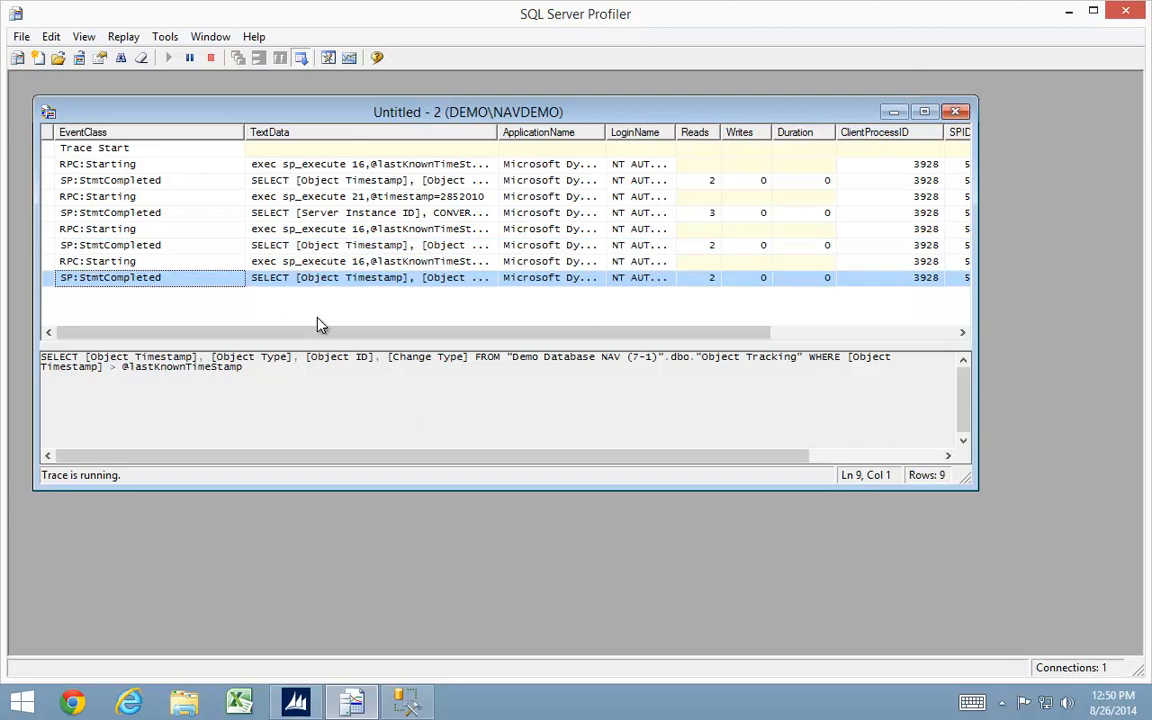
{"action": "left_click", "coordinate": [317, 314]}
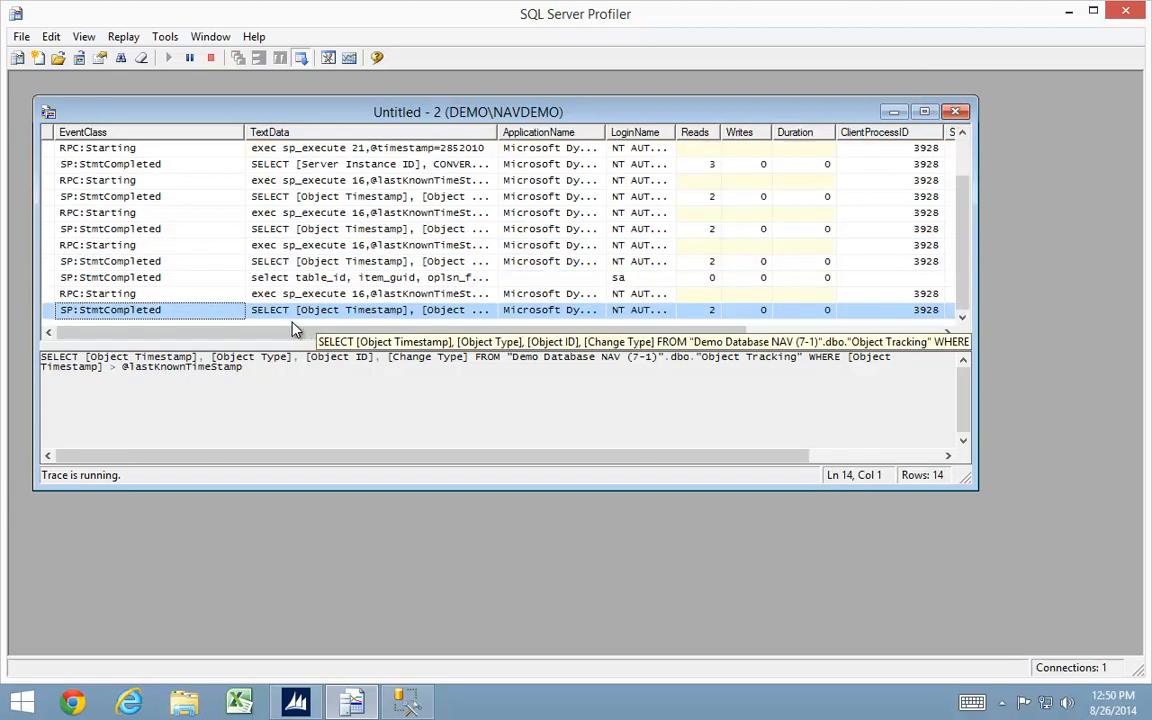
- Switch to Dynamics NAV and change the active company to CRONUS North America
{"action": "left_click", "coordinate": [310, 706]}
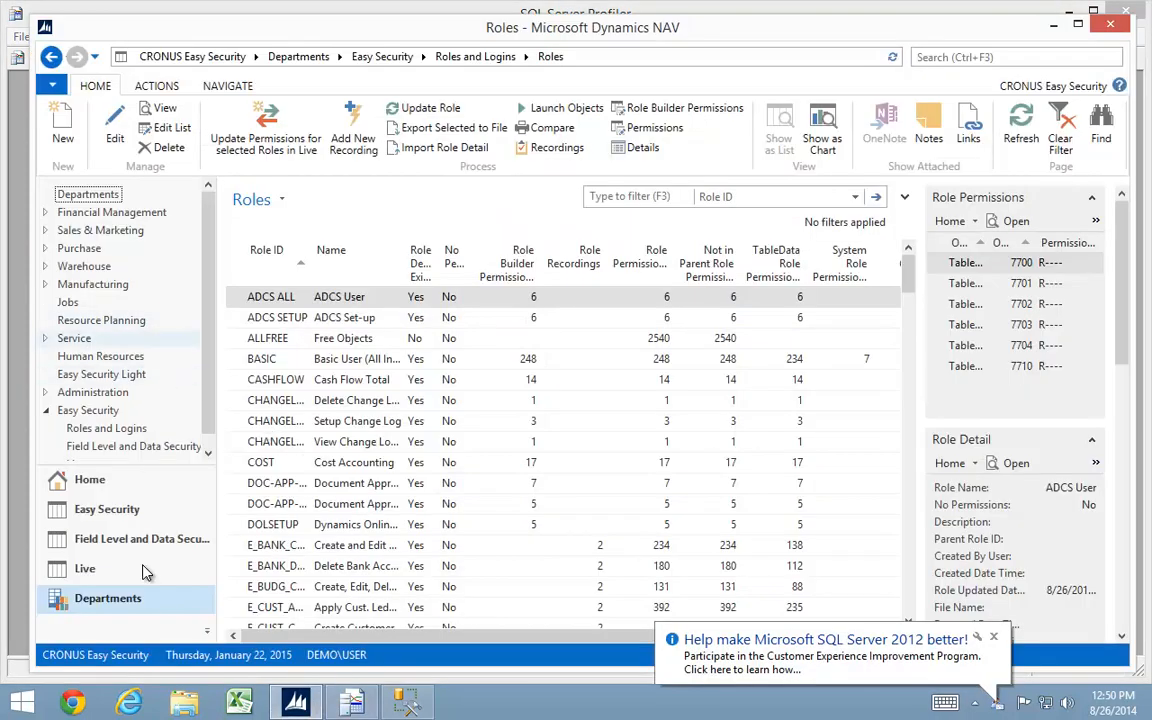
{"action": "left_click", "coordinate": [100, 656]}
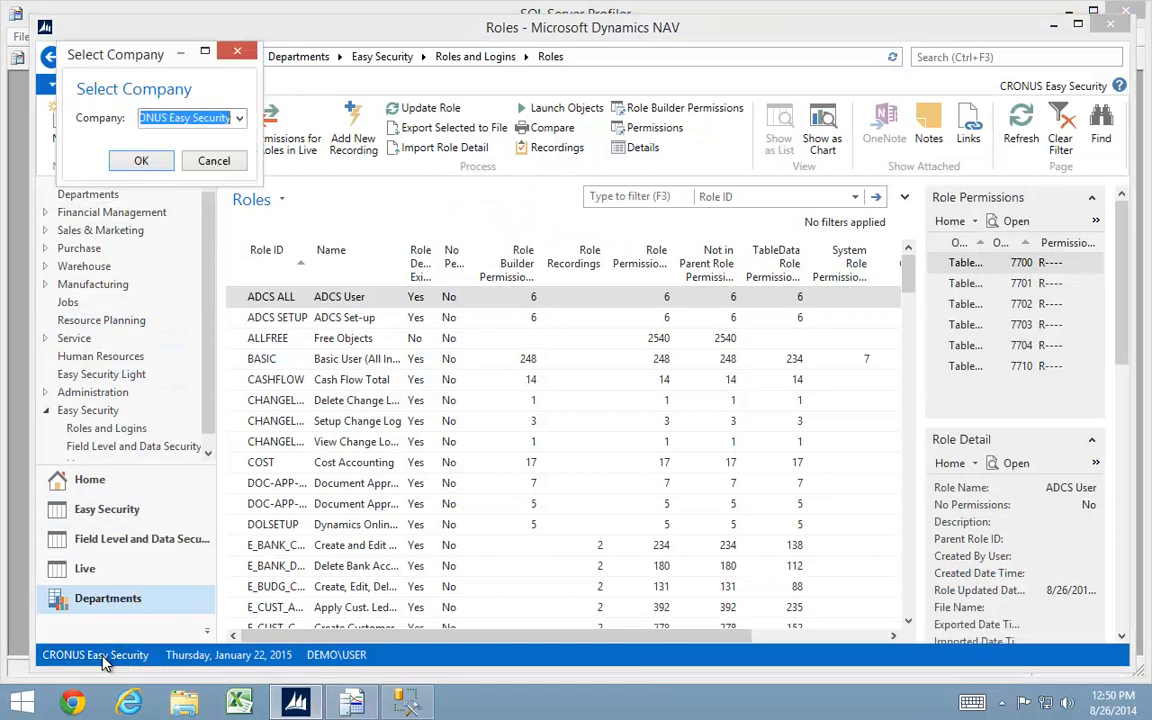
{"action": "left_click", "coordinate": [240, 122]}
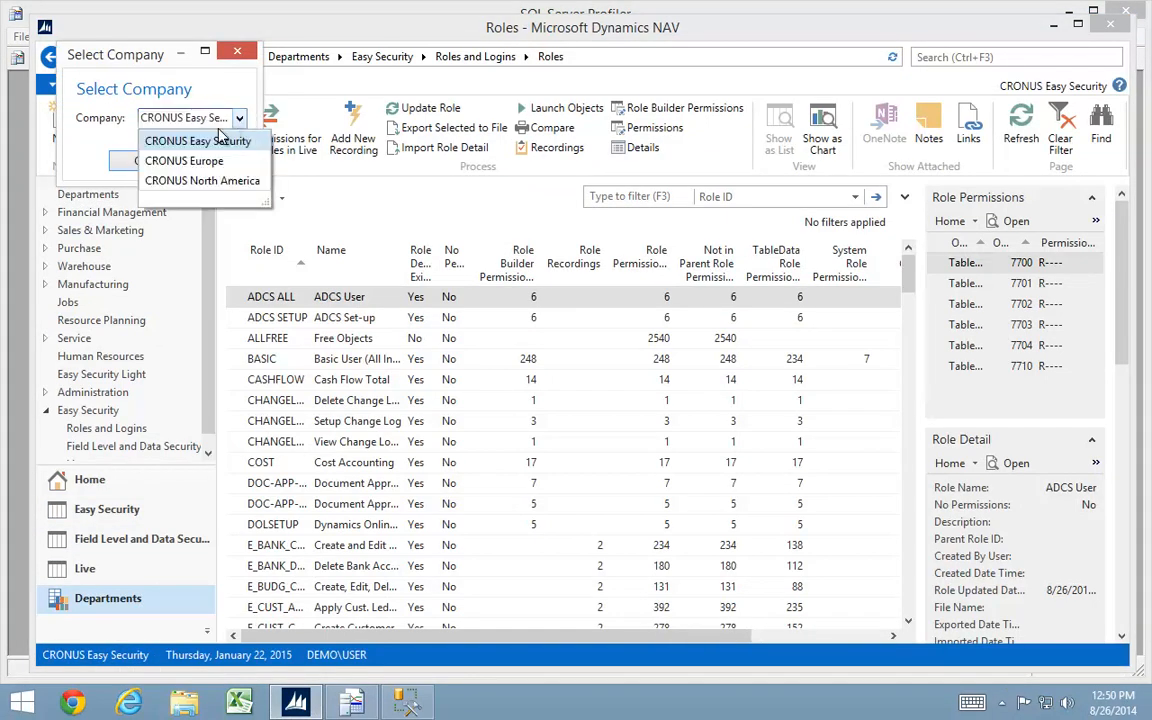
{"action": "left_click", "coordinate": [158, 179]}
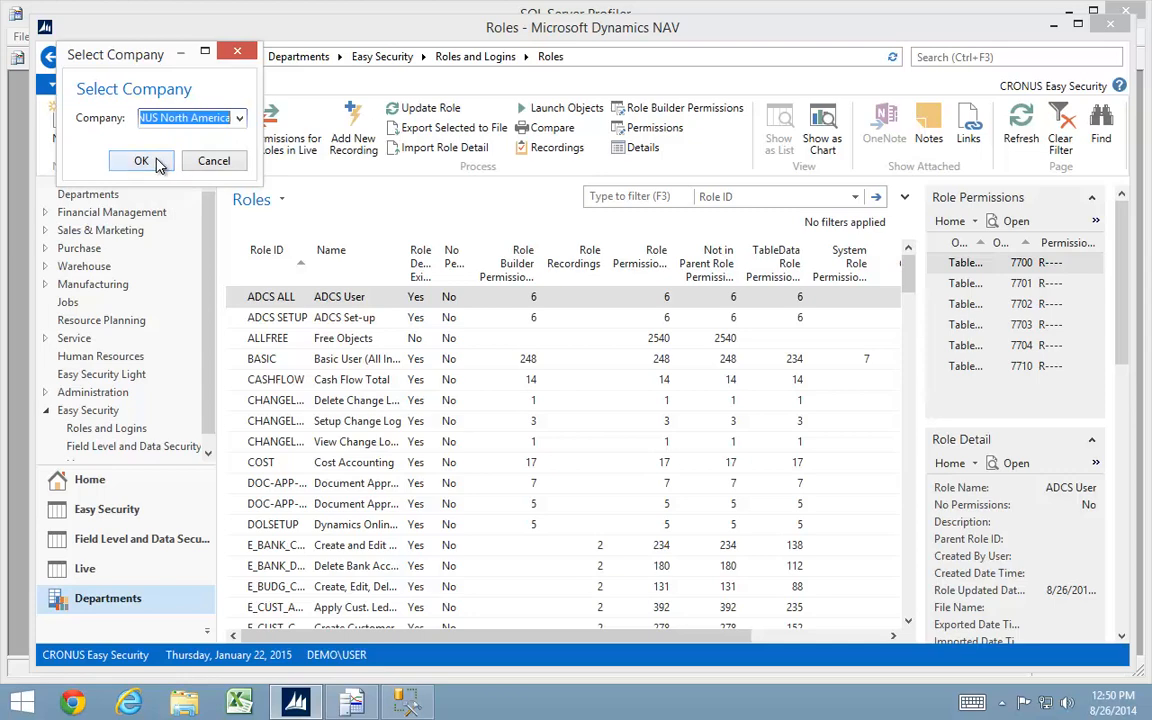
{"action": "left_click", "coordinate": [146, 159]}
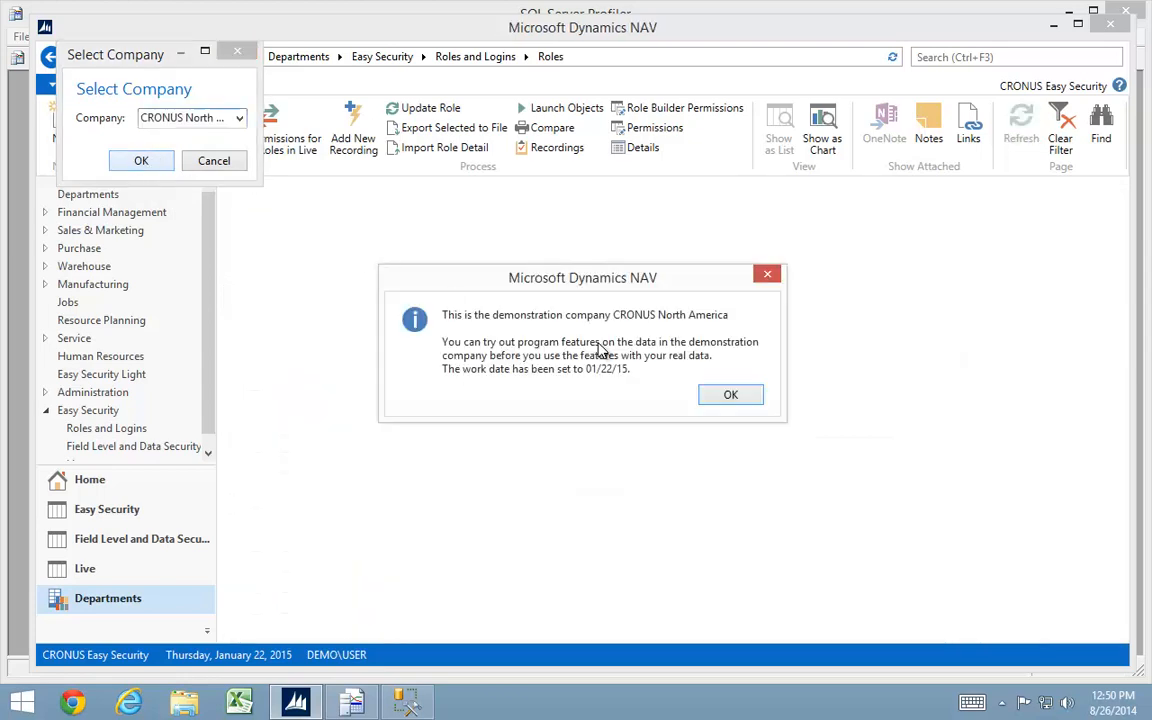
{"action": "left_click", "coordinate": [738, 396]}
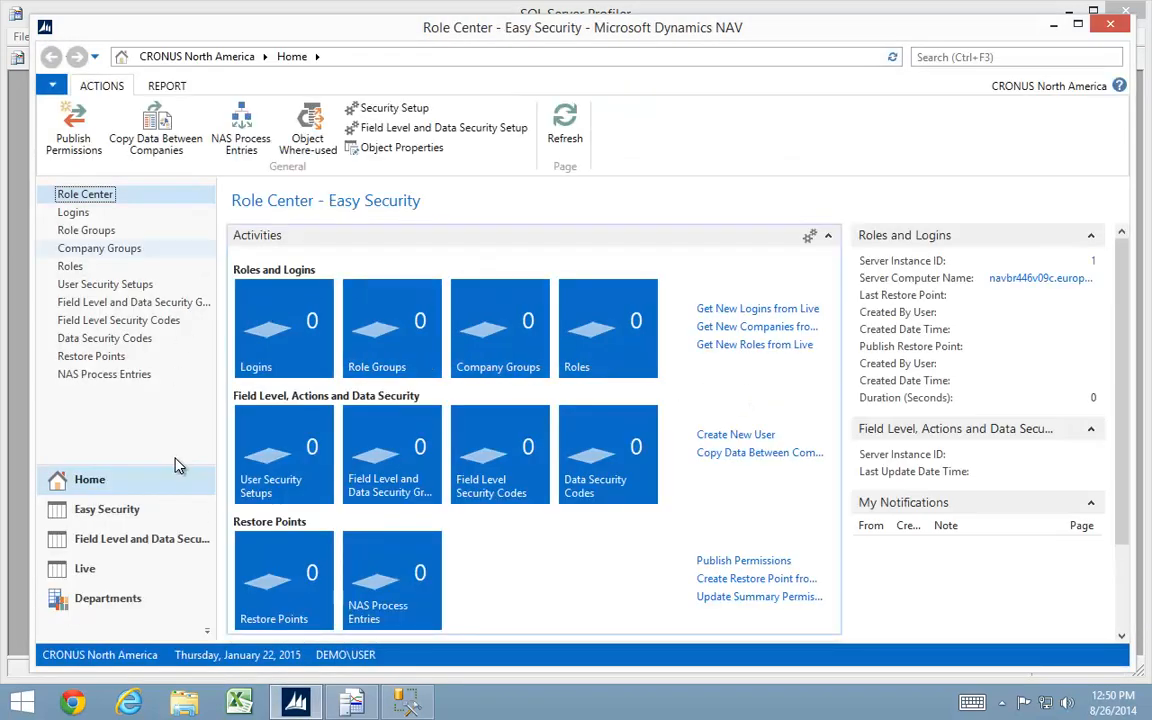
- Open the Customers list from Order Processing in the Sales & Marketing department
{"action": "left_click", "coordinate": [104, 598]}
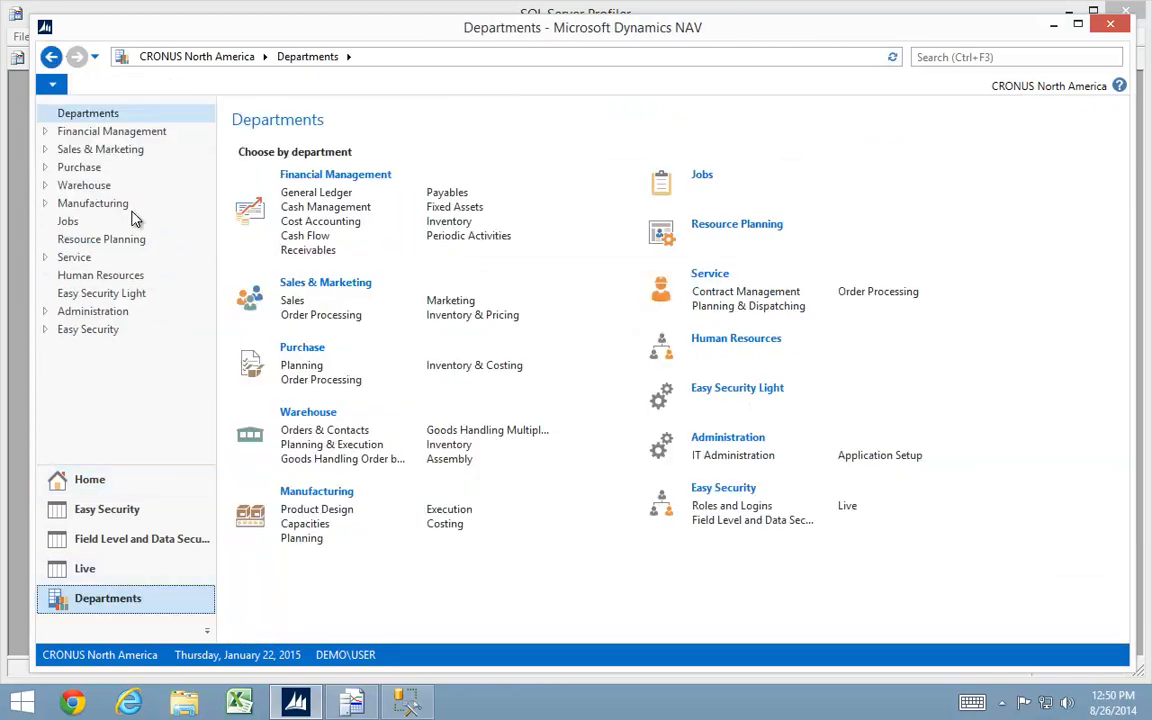
{"action": "left_click", "coordinate": [78, 155]}
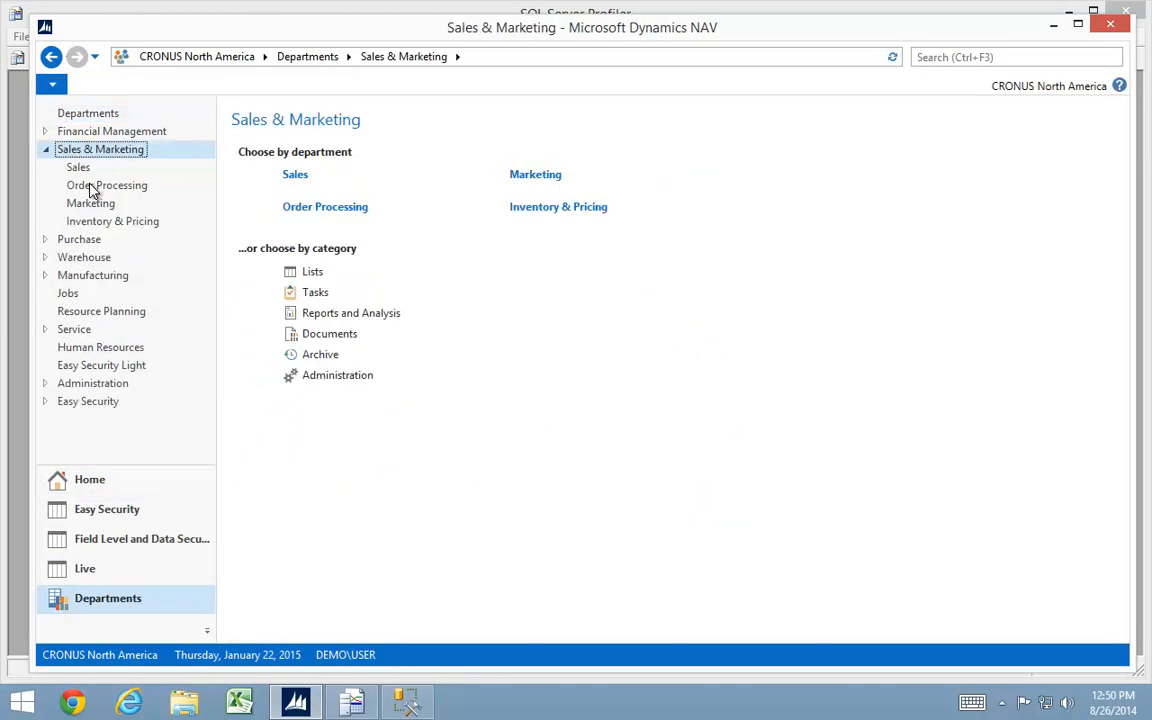
{"action": "left_click", "coordinate": [88, 185]}
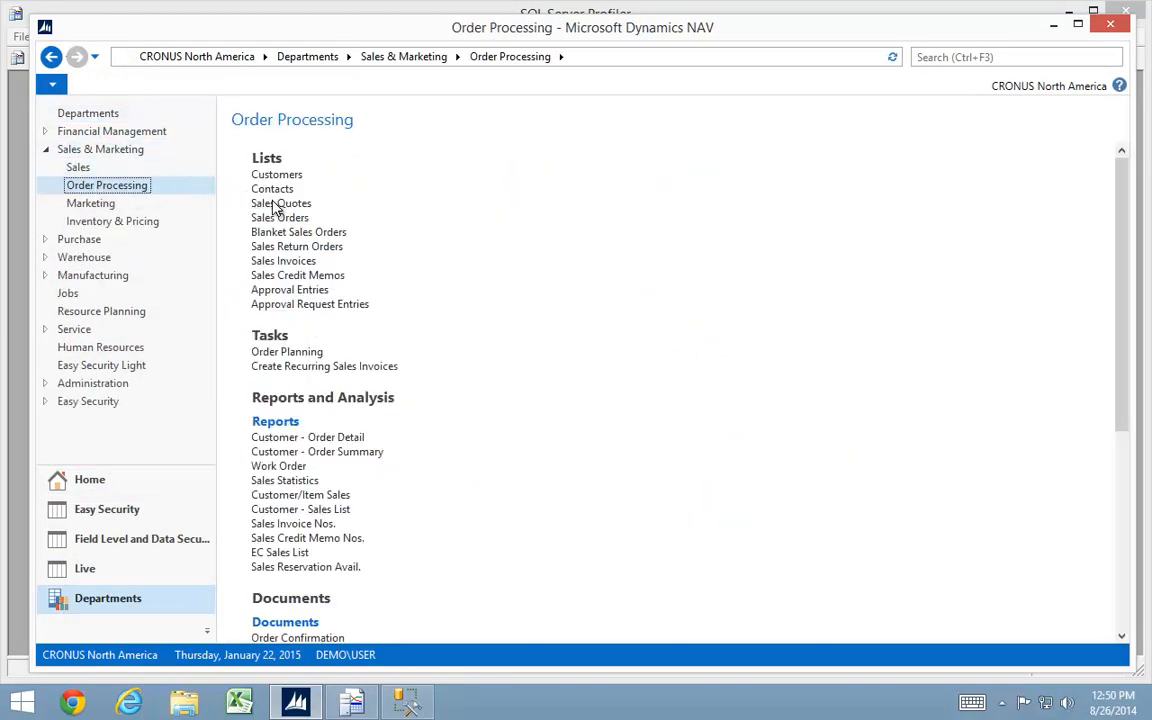
{"action": "left_click", "coordinate": [289, 177]}
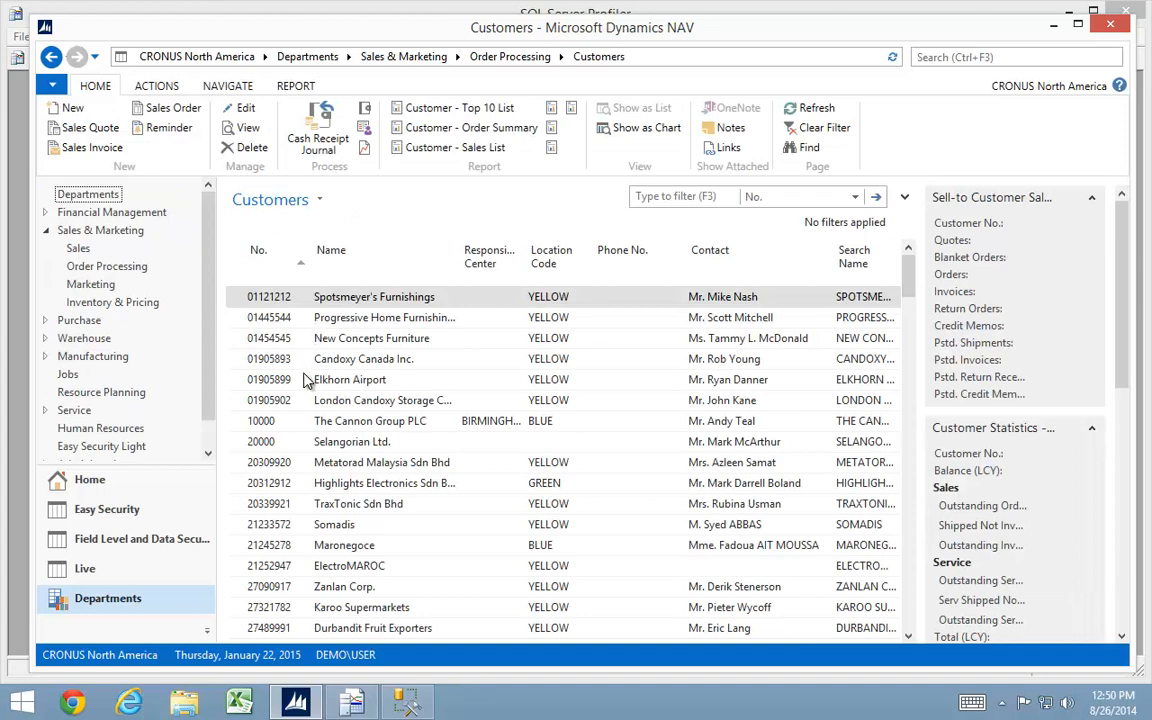
- Fill in the second address line on The Cannon Group PLC's customer card and close the card
{"action": "double_click", "coordinate": [258, 432]}
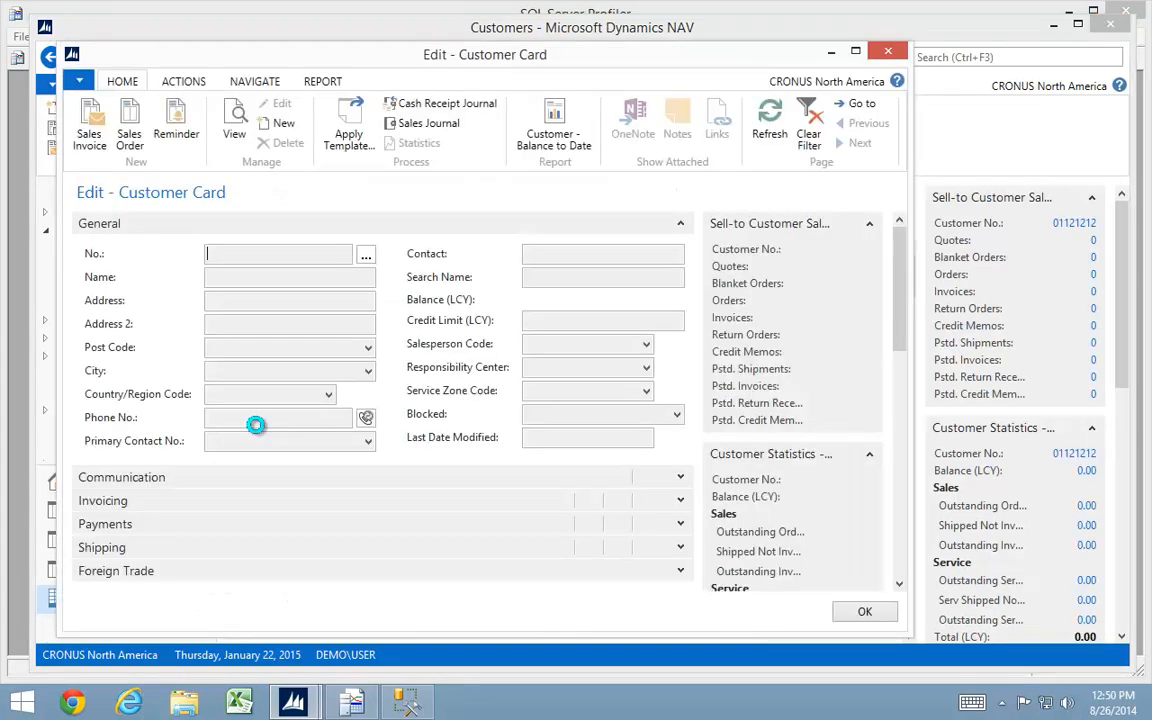
{"action": "left_click", "coordinate": [225, 323]}
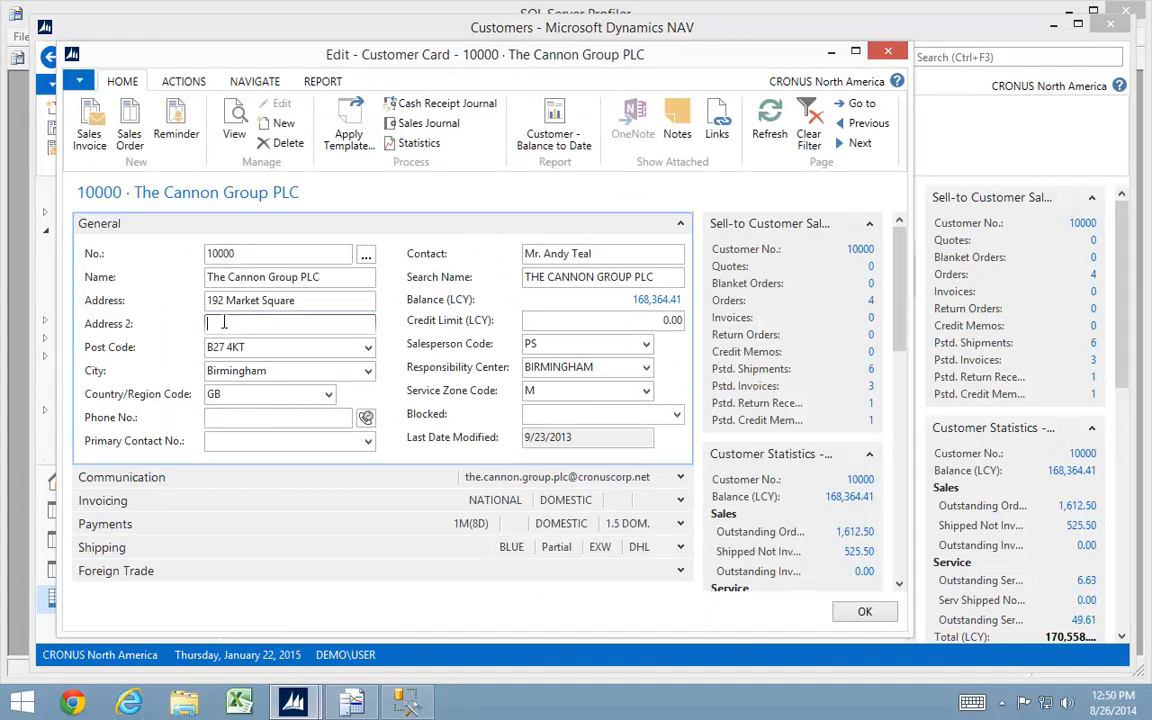
{"action": "type", "text": "Suite 120"}
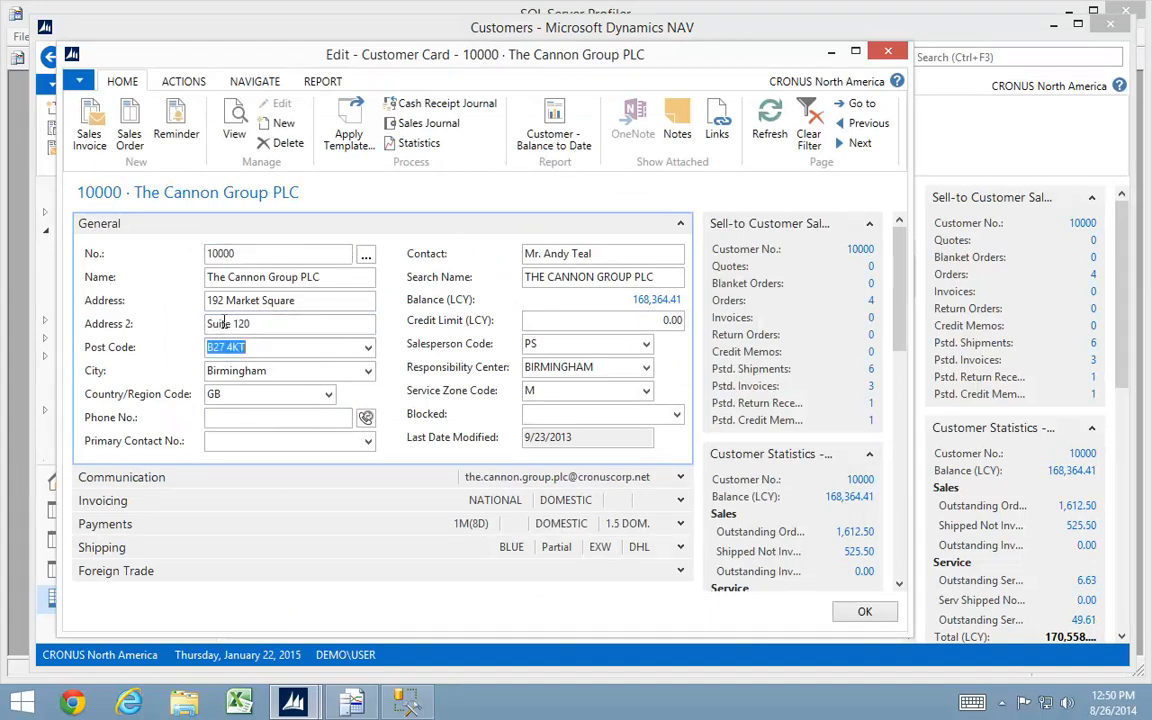
{"action": "key", "text": "Tab"}
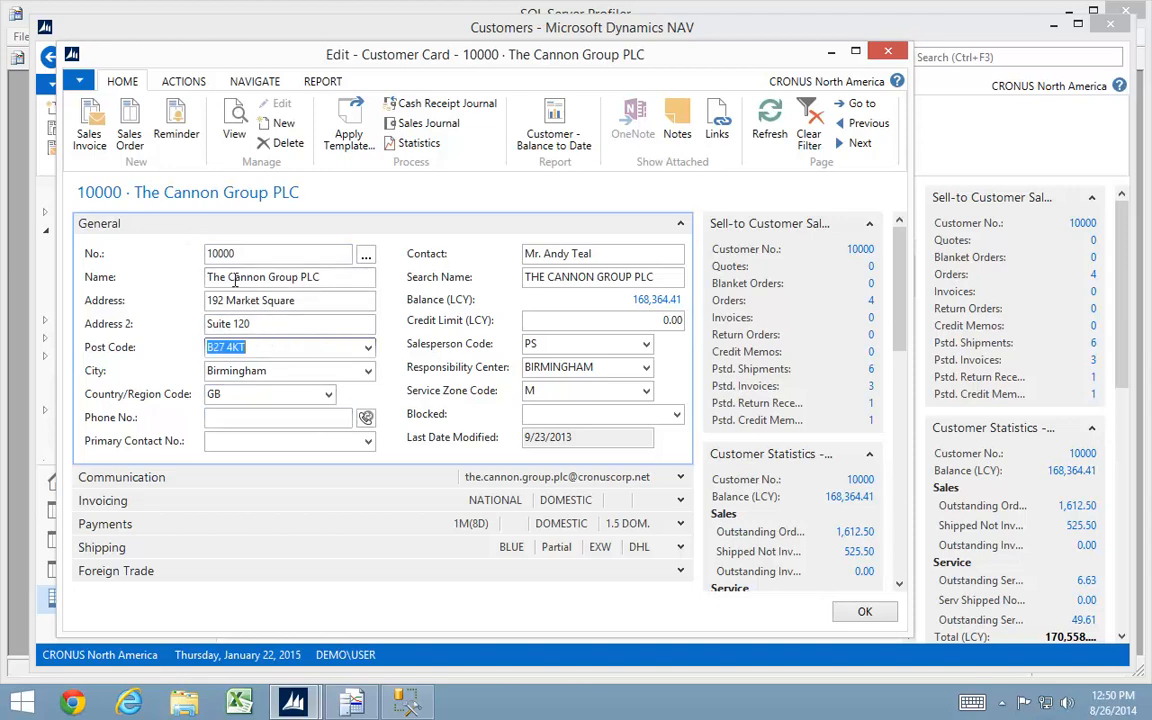
{"action": "left_click", "coordinate": [865, 614]}
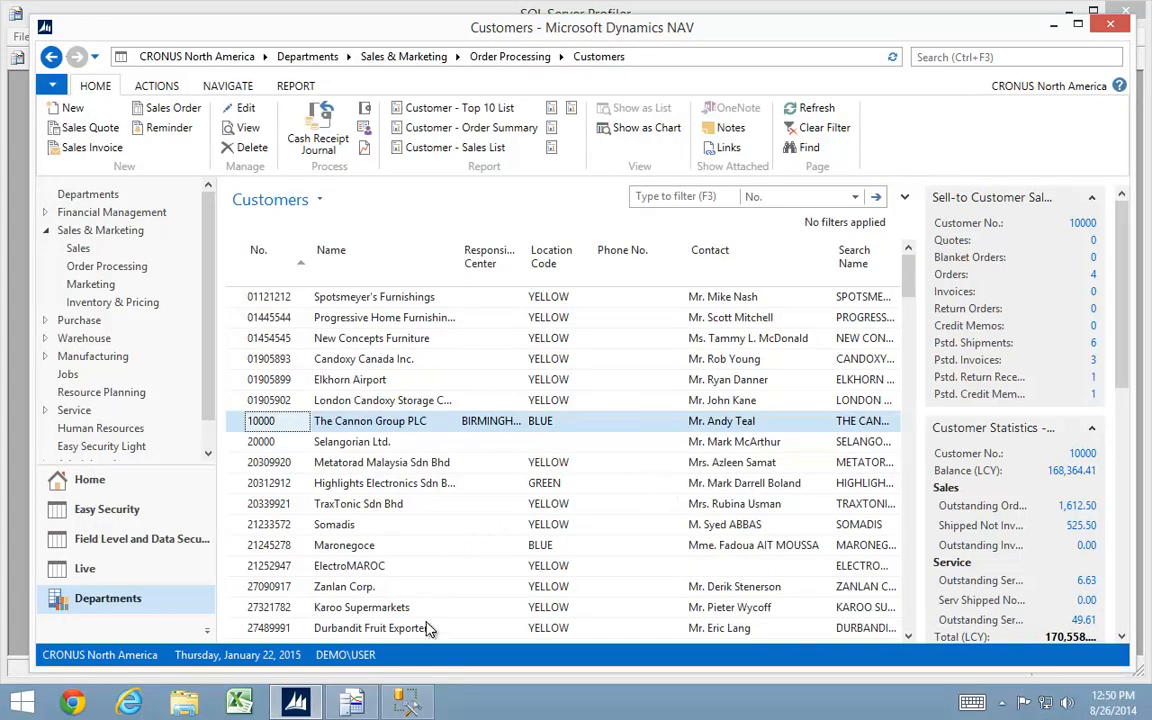
- Stop the running trace in SQL Server Profiler and save it as the trace XML file Edit Customer in C:\Temp
{"action": "left_click", "coordinate": [351, 704]}
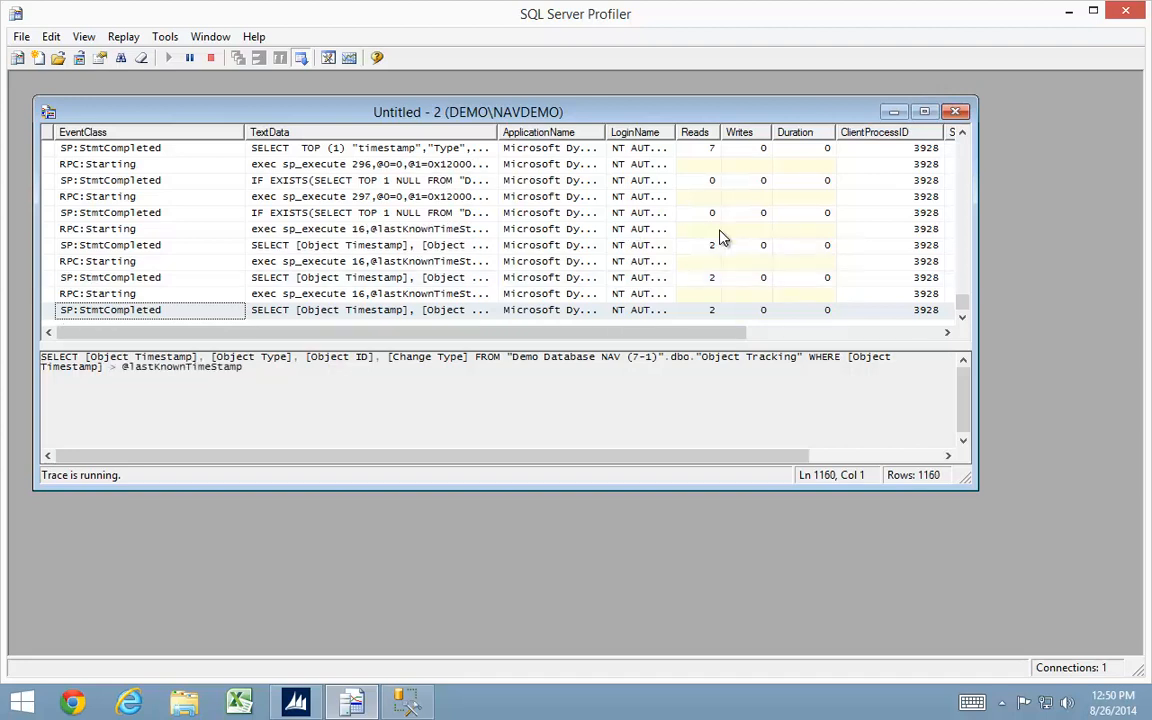
{"action": "left_click", "coordinate": [212, 61]}
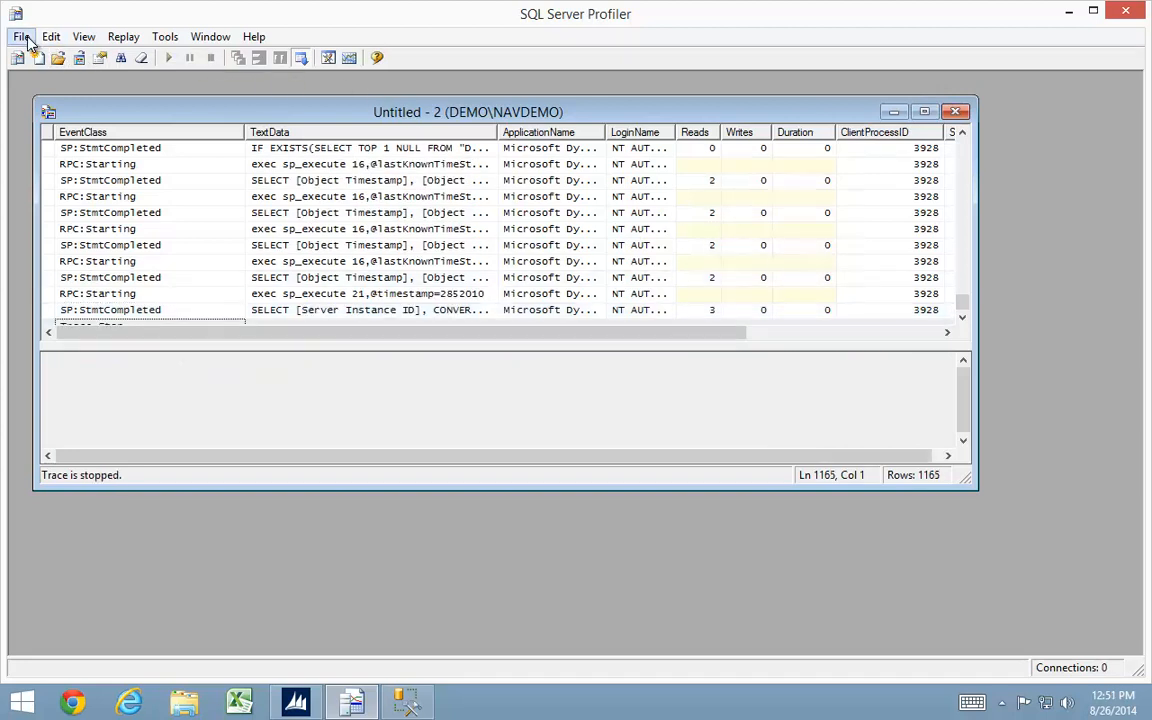
{"action": "left_click", "coordinate": [27, 39]}
{"action": "mouse_move", "coordinate": [62, 144]}
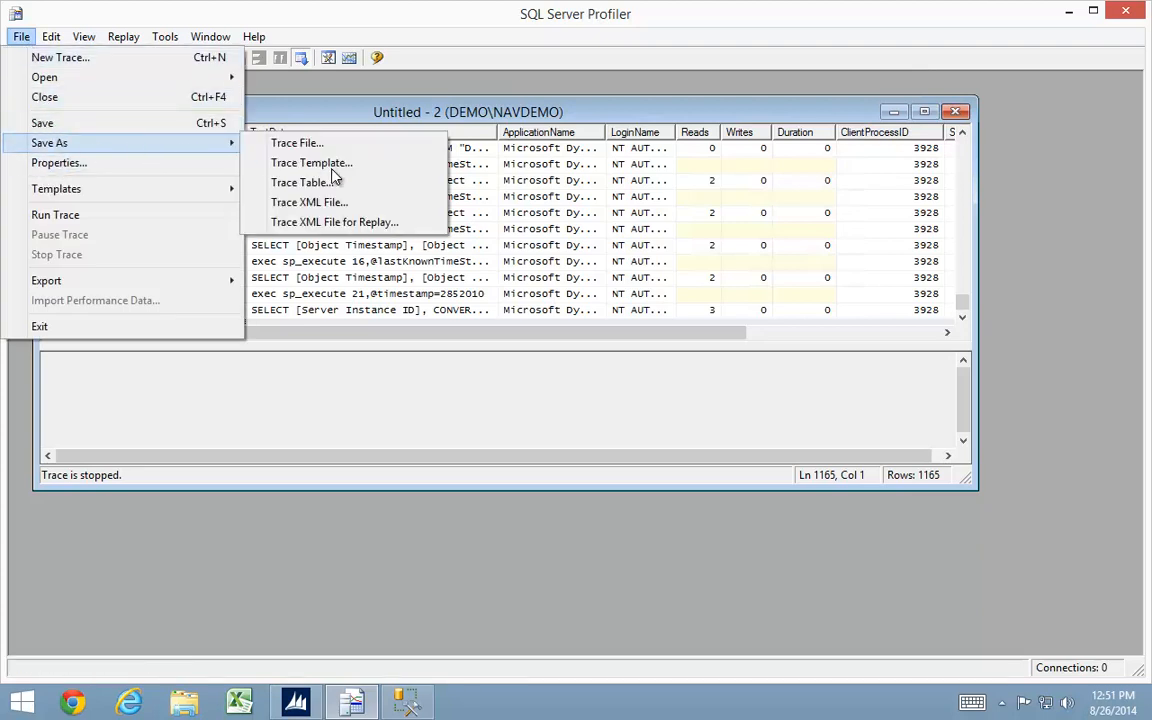
{"action": "left_click", "coordinate": [322, 207]}
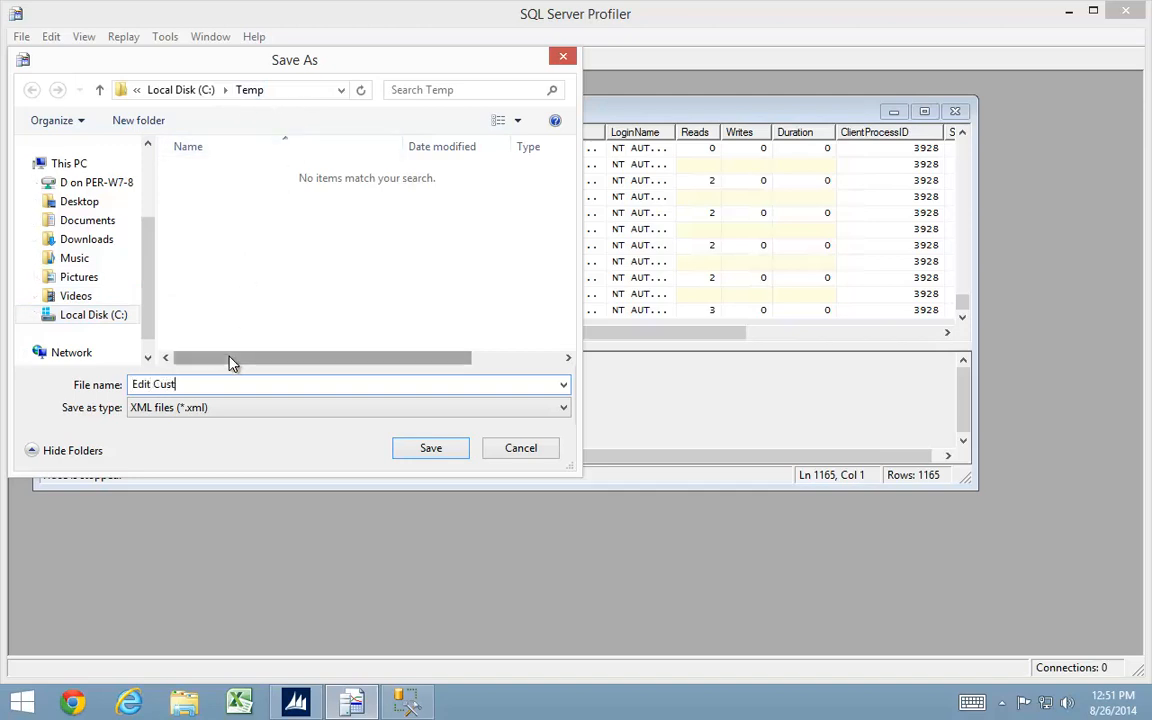
{"action": "key", "text": "Return"}
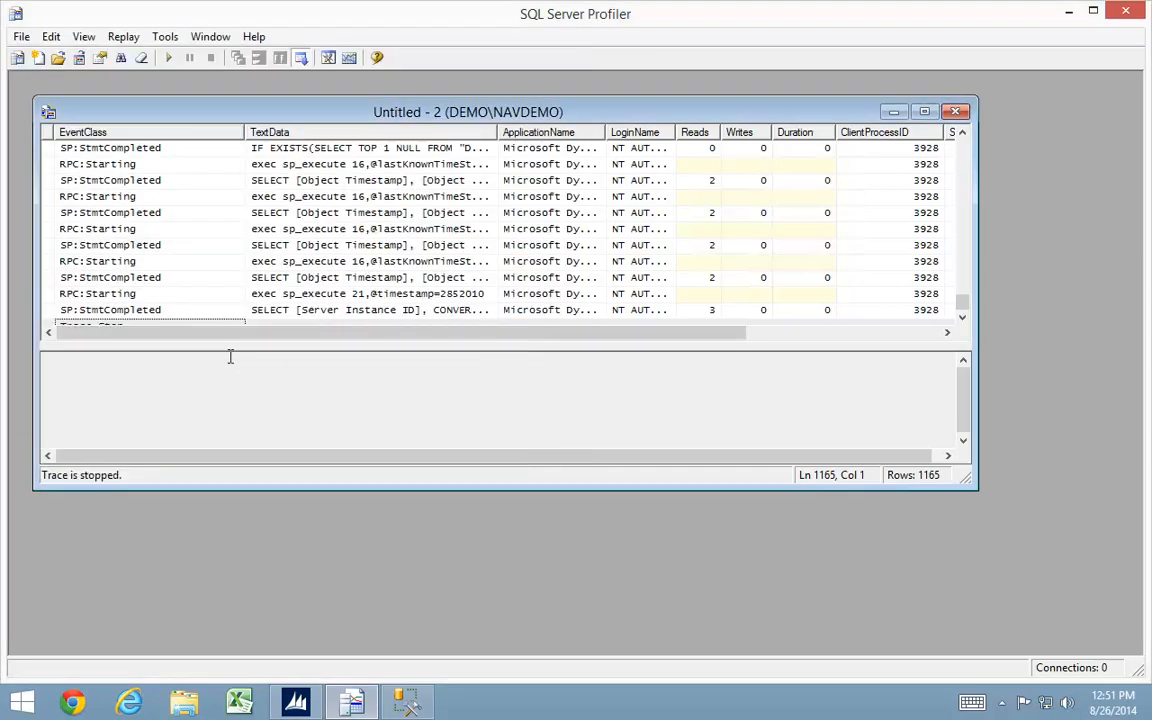
- Minimize SQL Server Profiler and Management Studio, return to Dynamics NAV and change the company to CRONUS Easy Security
{"action": "left_click", "coordinate": [1067, 11]}
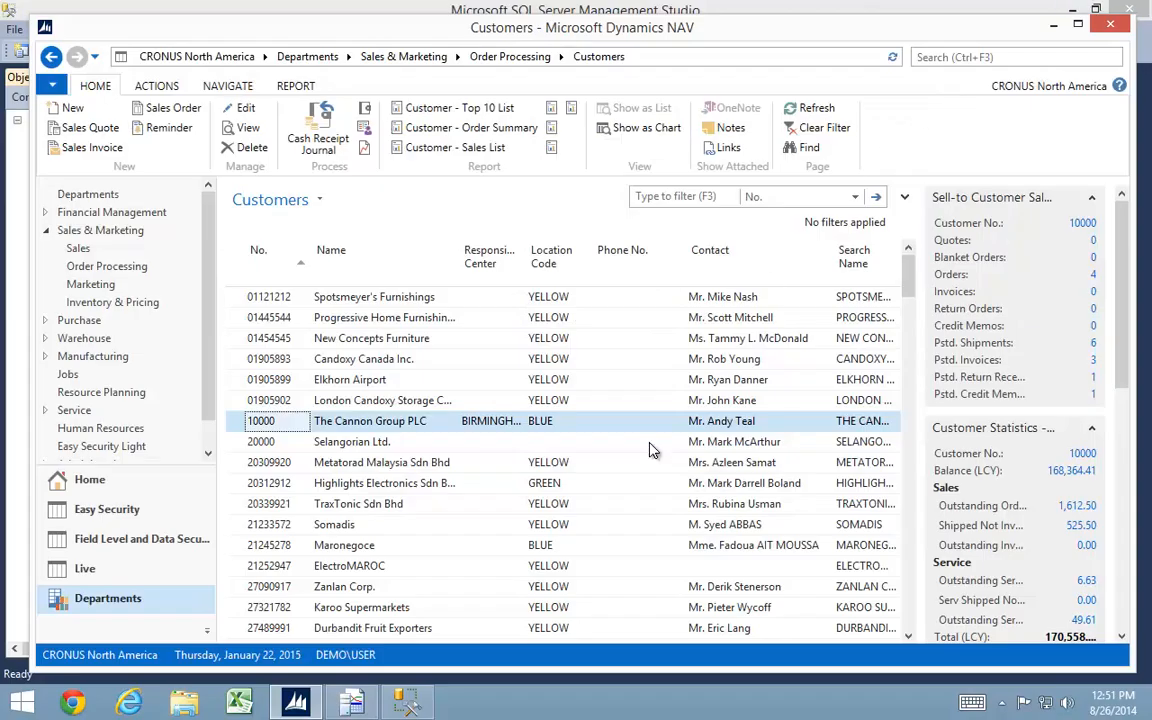
{"action": "left_click", "coordinate": [293, 705]}
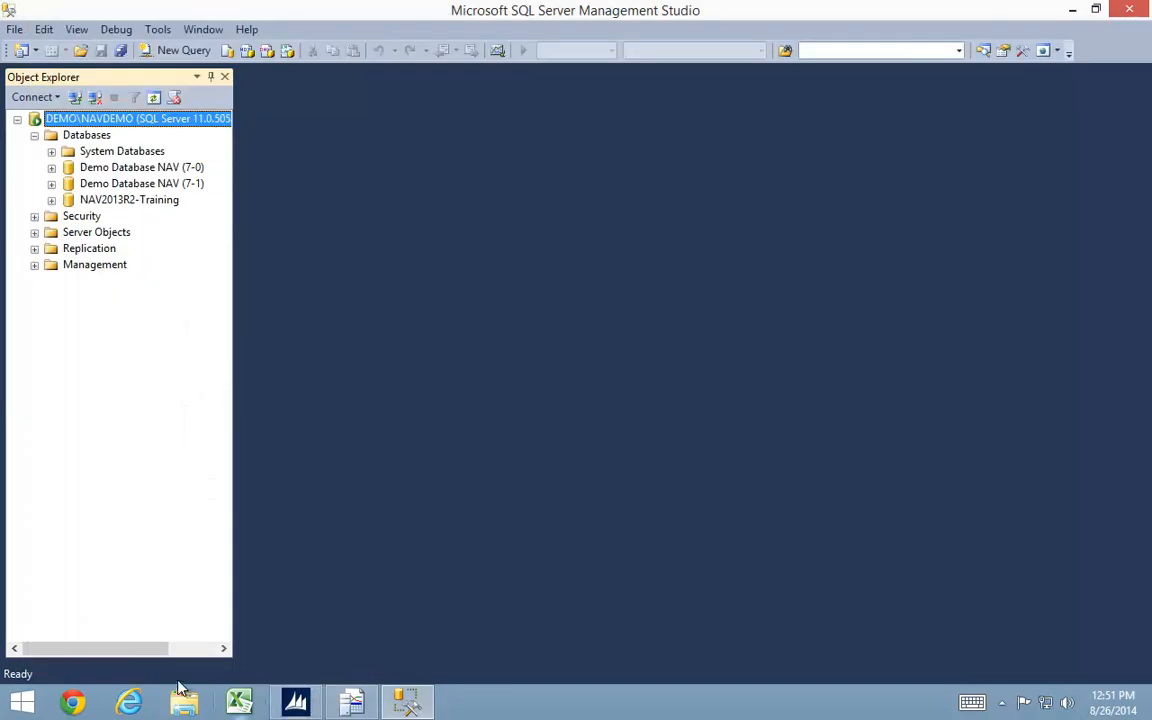
{"action": "left_click", "coordinate": [1072, 10]}
{"action": "left_click", "coordinate": [295, 703]}
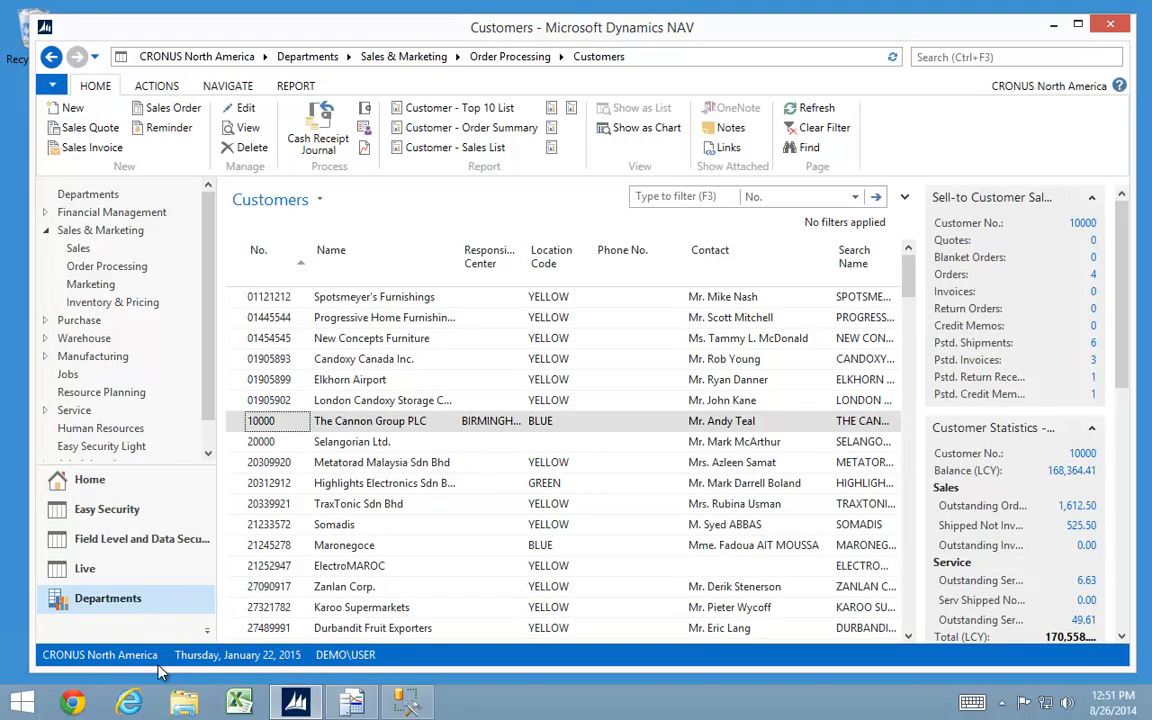
{"action": "double_click", "coordinate": [121, 656]}
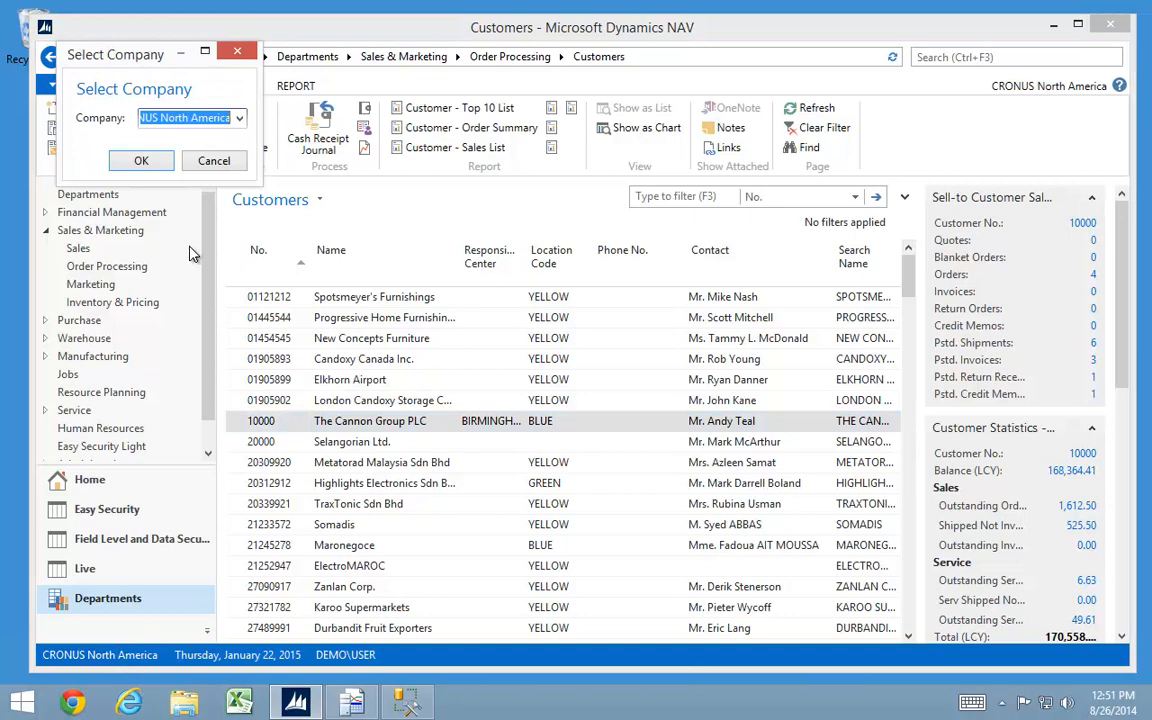
{"action": "left_click", "coordinate": [241, 118]}
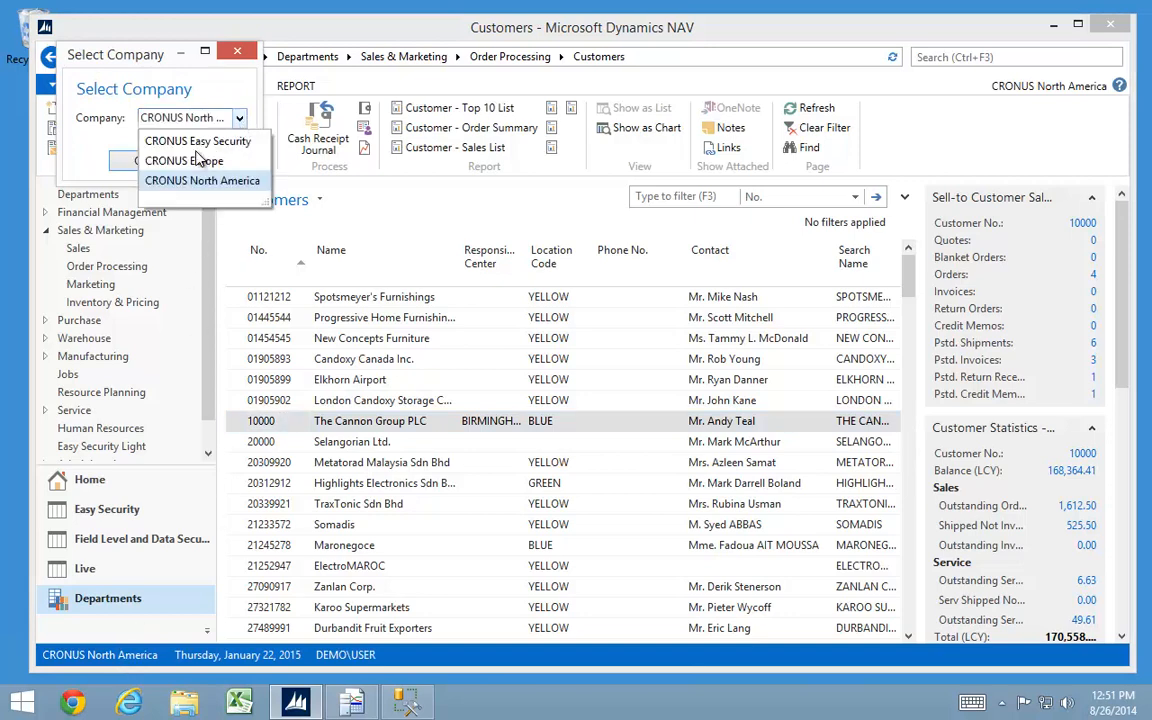
{"action": "left_click", "coordinate": [165, 141]}
{"action": "left_click", "coordinate": [150, 165]}
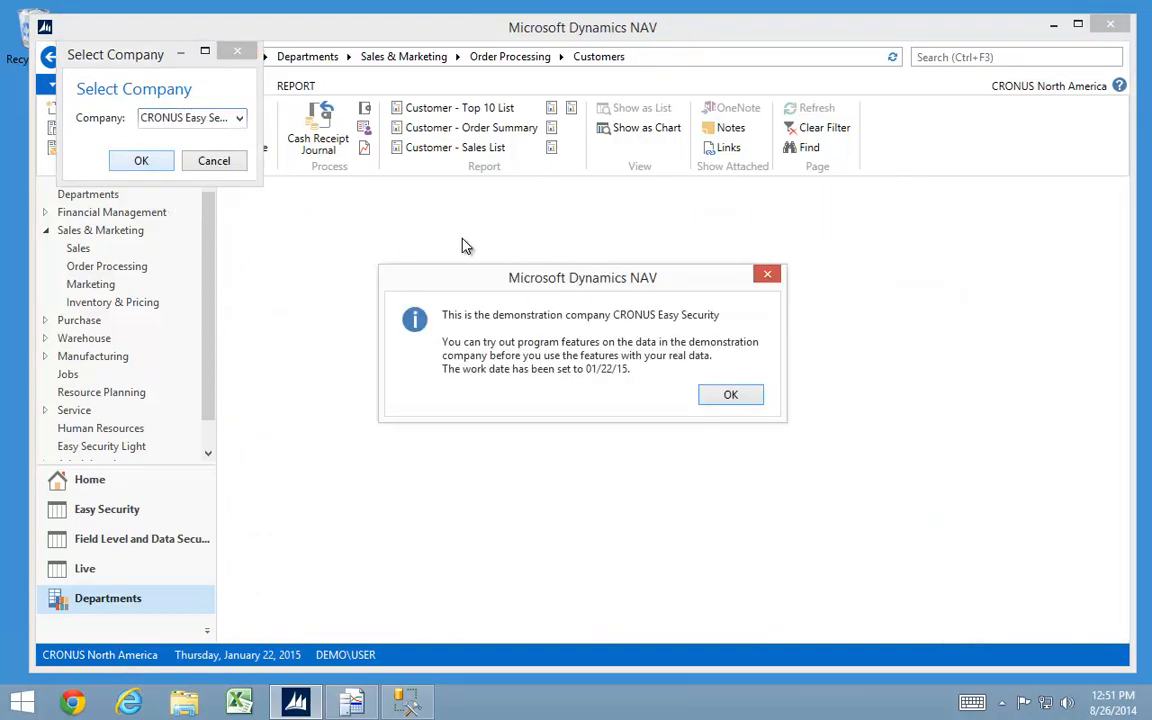
{"action": "left_click", "coordinate": [724, 397]}
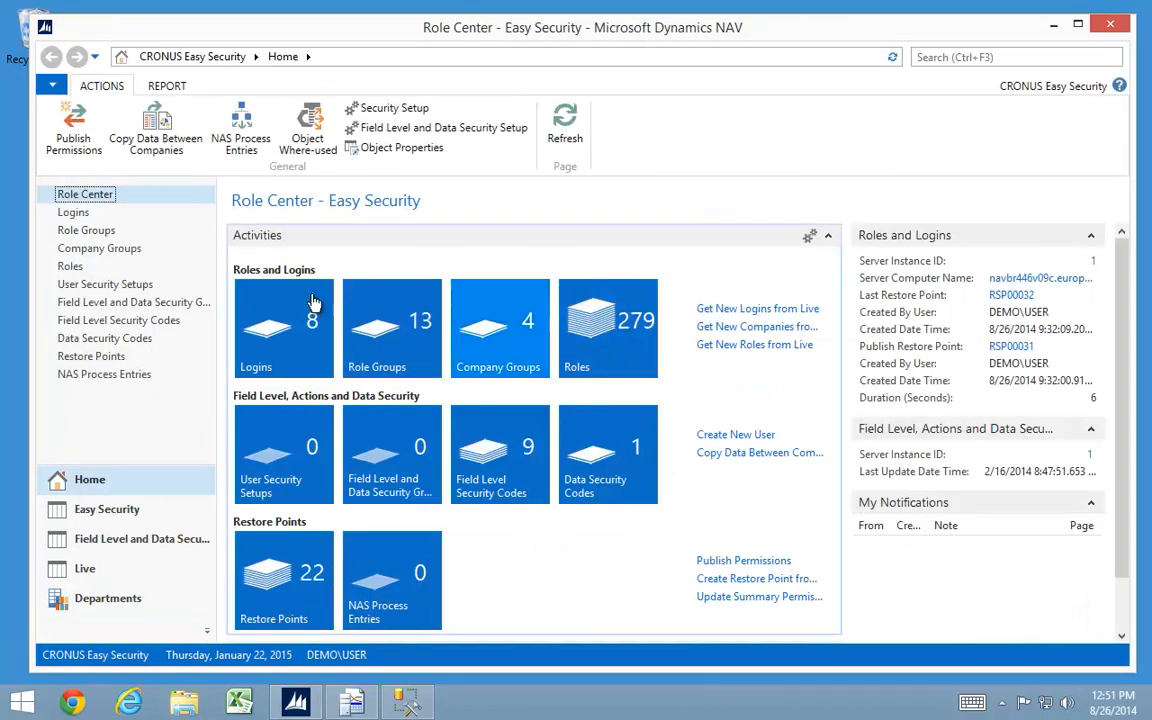
- Create a new role with the Role ID EDIT CUSTOMER from the Roles list
{"action": "left_click", "coordinate": [68, 265]}
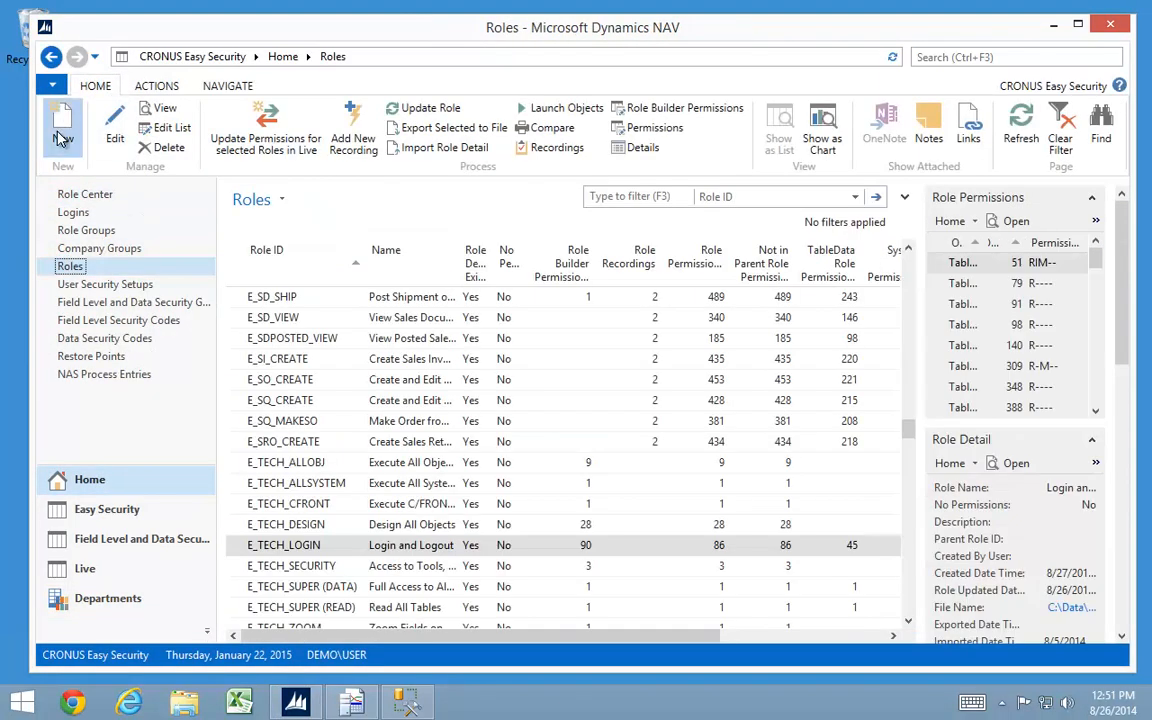
{"action": "left_click", "coordinate": [62, 137]}
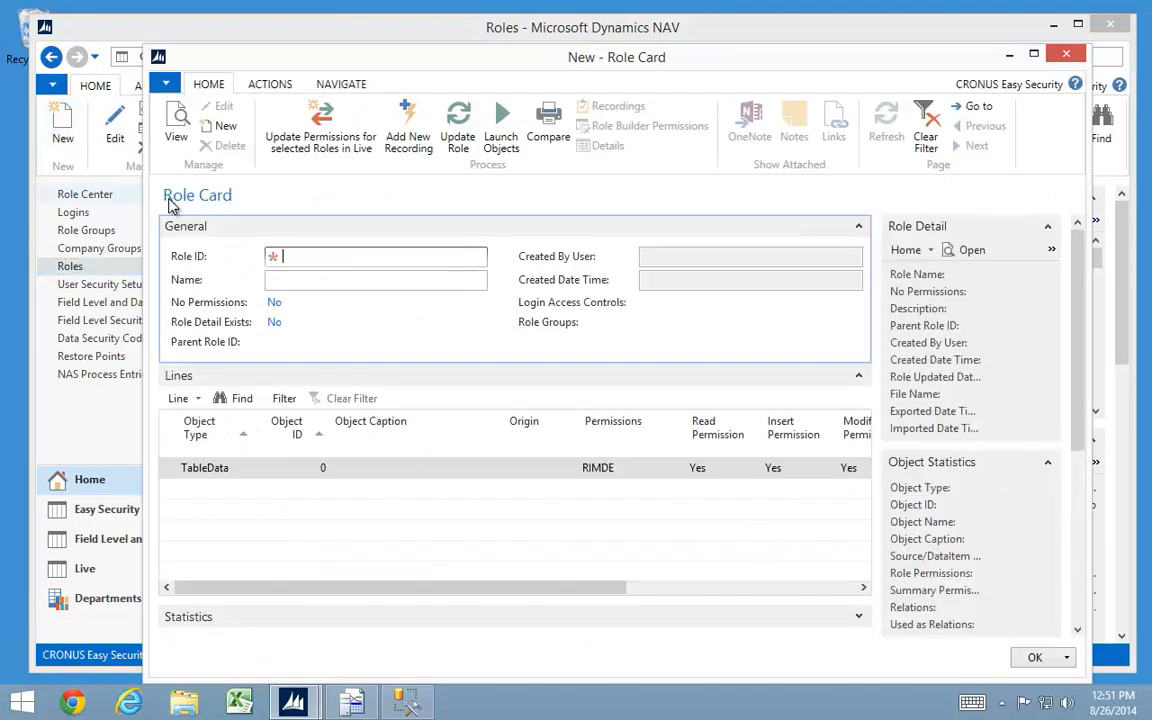
{"action": "type", "text": "edit customer"}
{"action": "key", "text": "Tab"}
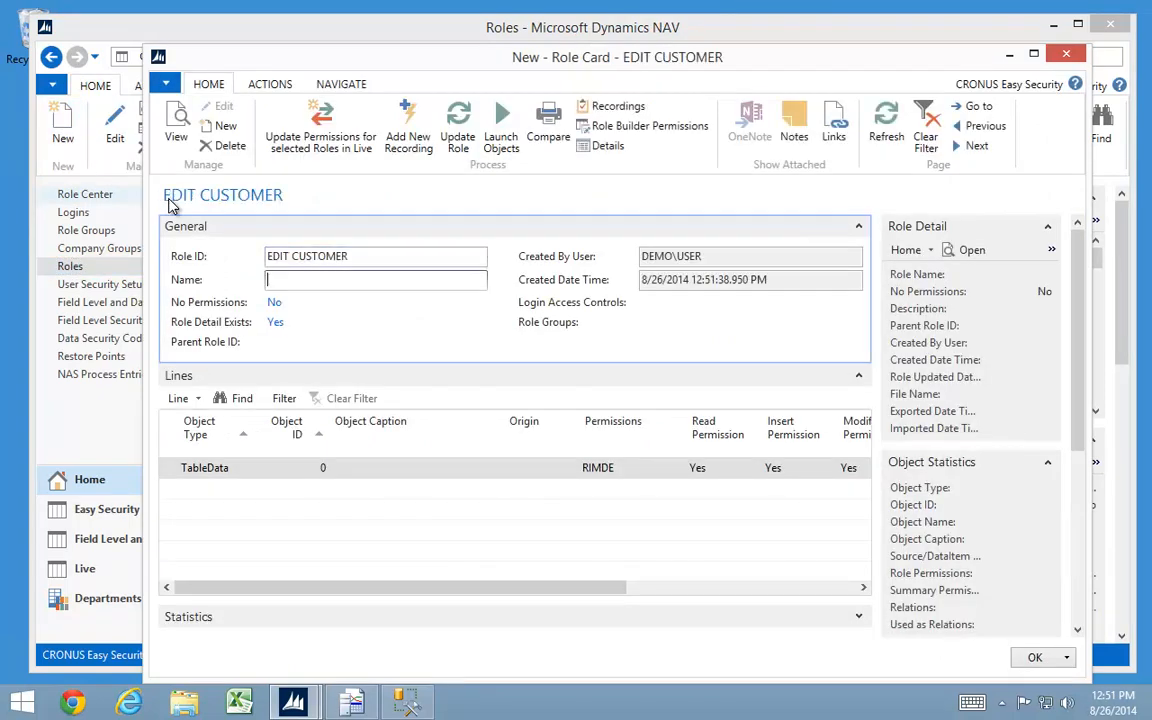
- Add a new recording to the role and import the SQL Profiler trace Edit Customer.xml, allowing the file dialog component for this client session
{"action": "left_click", "coordinate": [409, 137]}
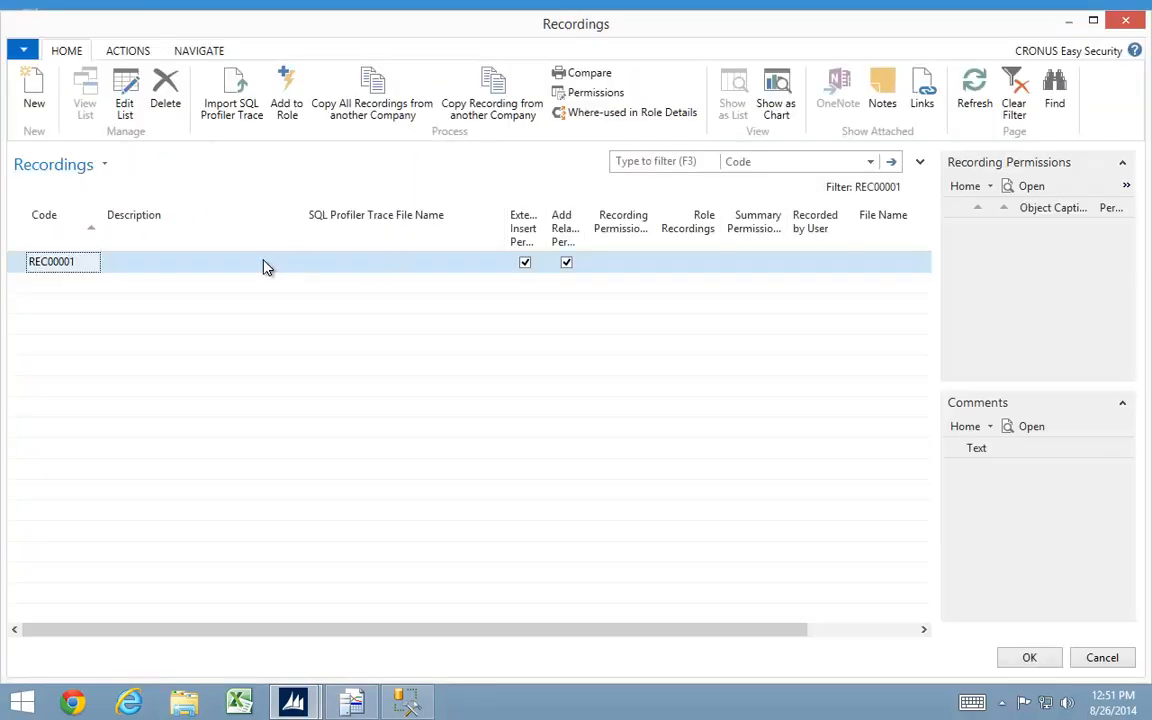
{"action": "left_click", "coordinate": [236, 100]}
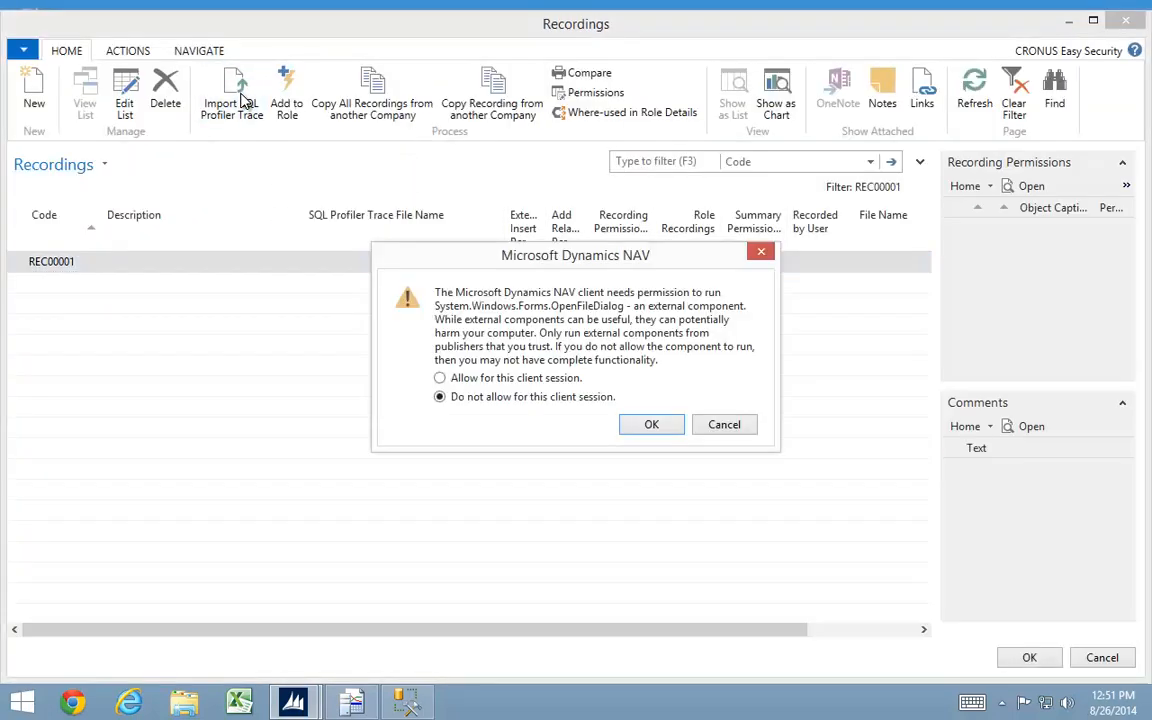
{"action": "left_click", "coordinate": [482, 382]}
{"action": "left_click", "coordinate": [656, 428]}
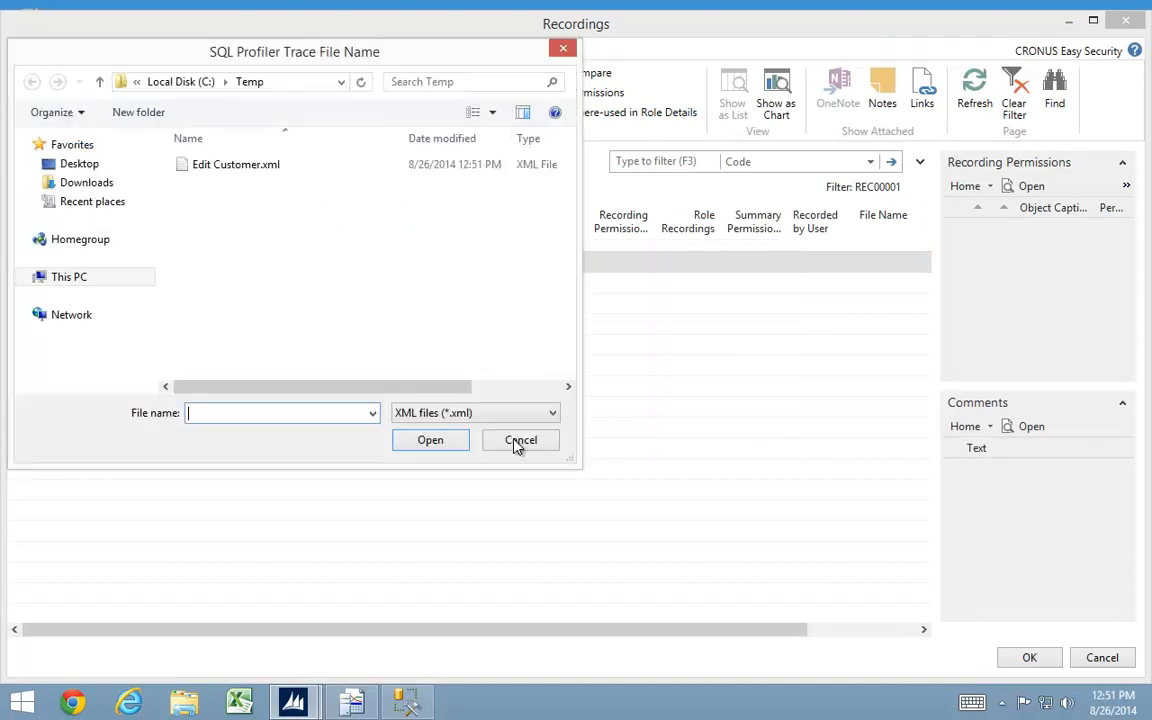
{"action": "left_click", "coordinate": [228, 168]}
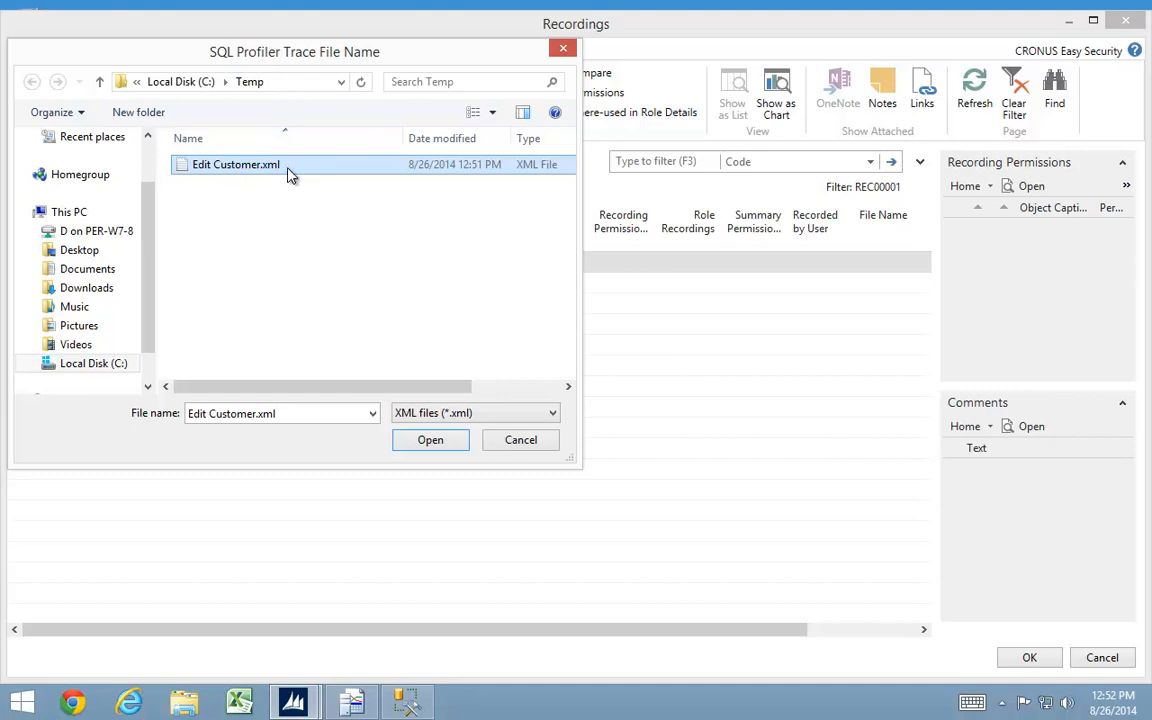
{"action": "left_click", "coordinate": [431, 442]}
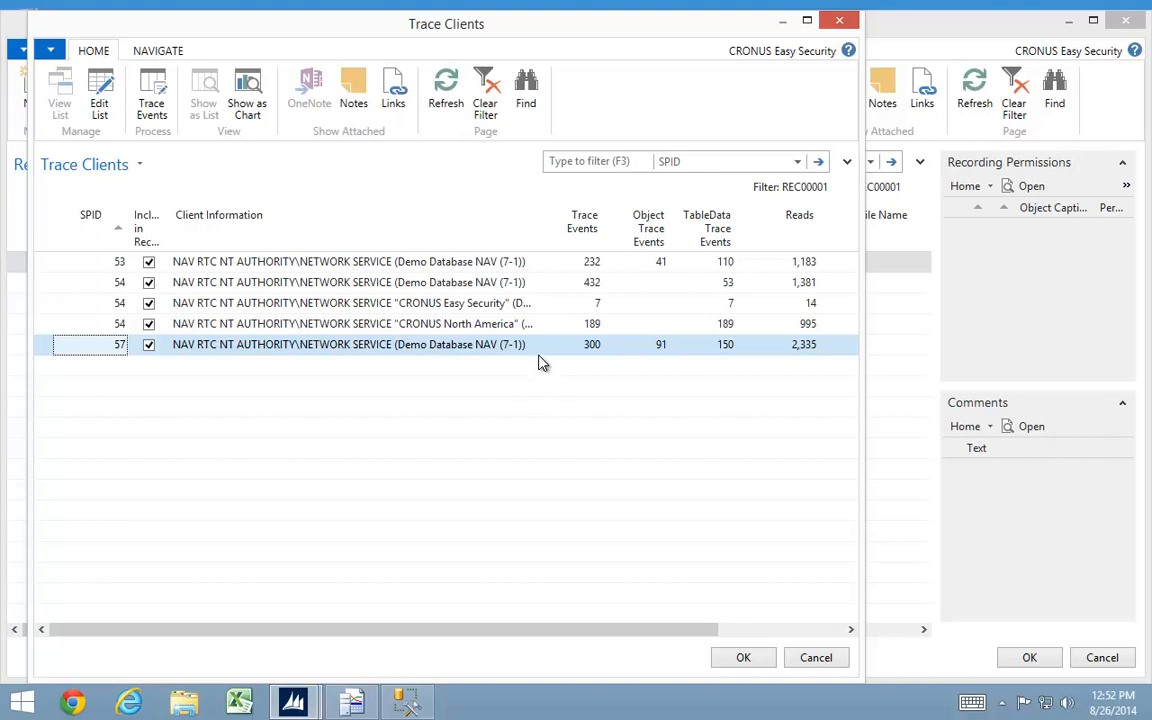
- Review the event, read, write and duration figures of the trace clients and complete the import with all clients included
{"action": "left_click_drag", "start_coordinate": [539, 232], "coordinate": [574, 232]}
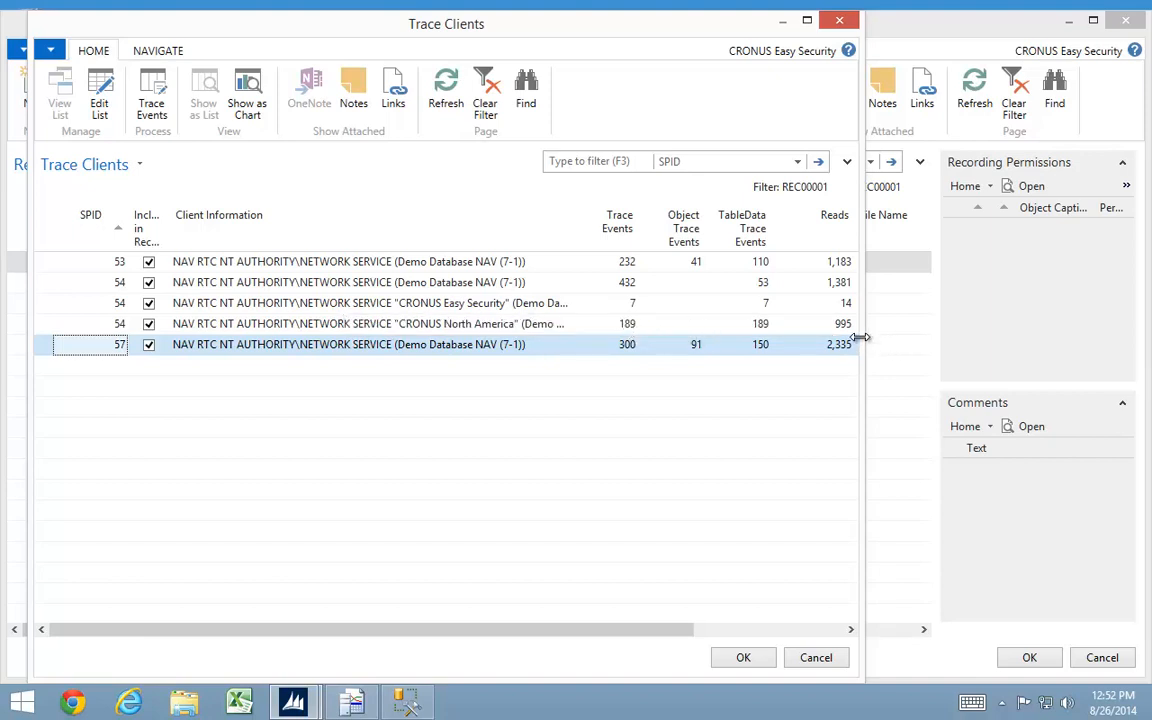
{"action": "left_click_drag", "start_coordinate": [952, 343], "coordinate": [995, 349]}
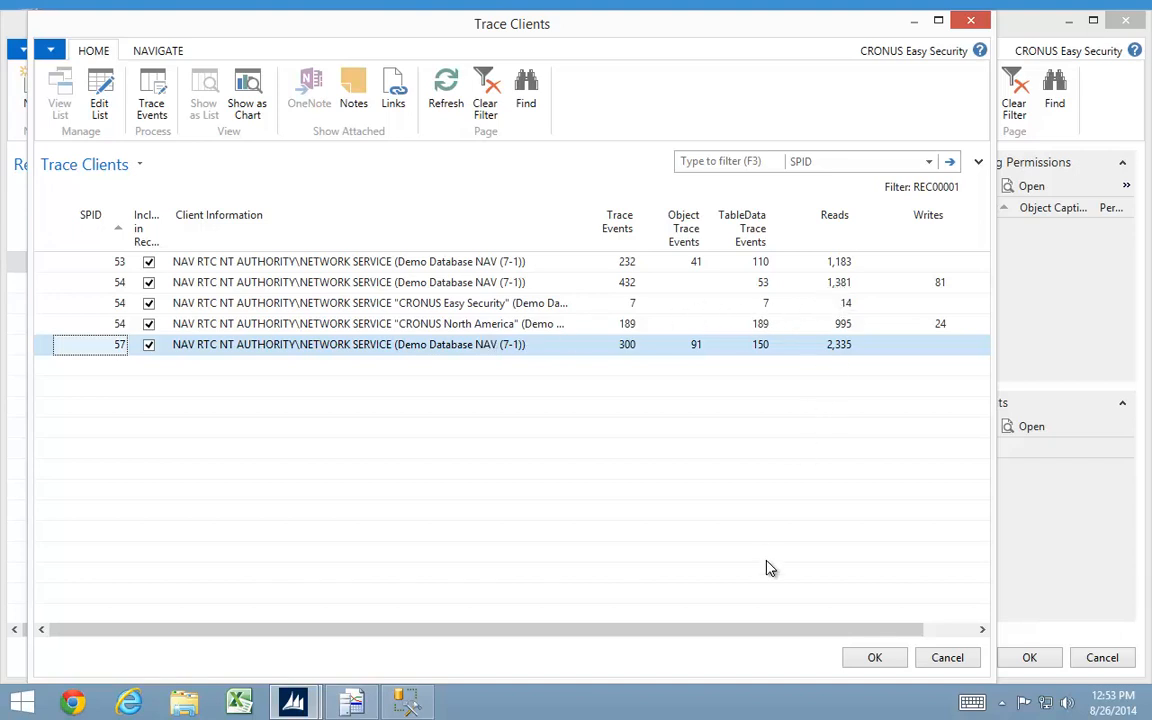
{"action": "left_click_drag", "start_coordinate": [764, 632], "coordinate": [828, 632]}
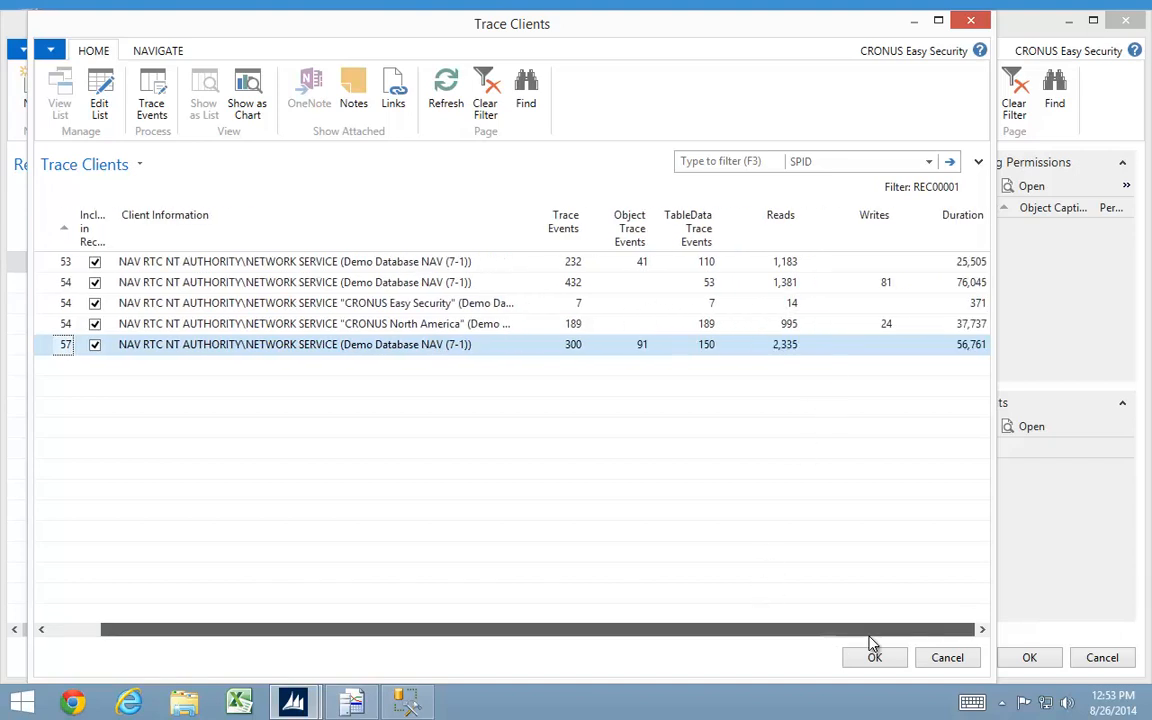
{"action": "left_click_drag", "start_coordinate": [740, 632], "coordinate": [681, 632]}
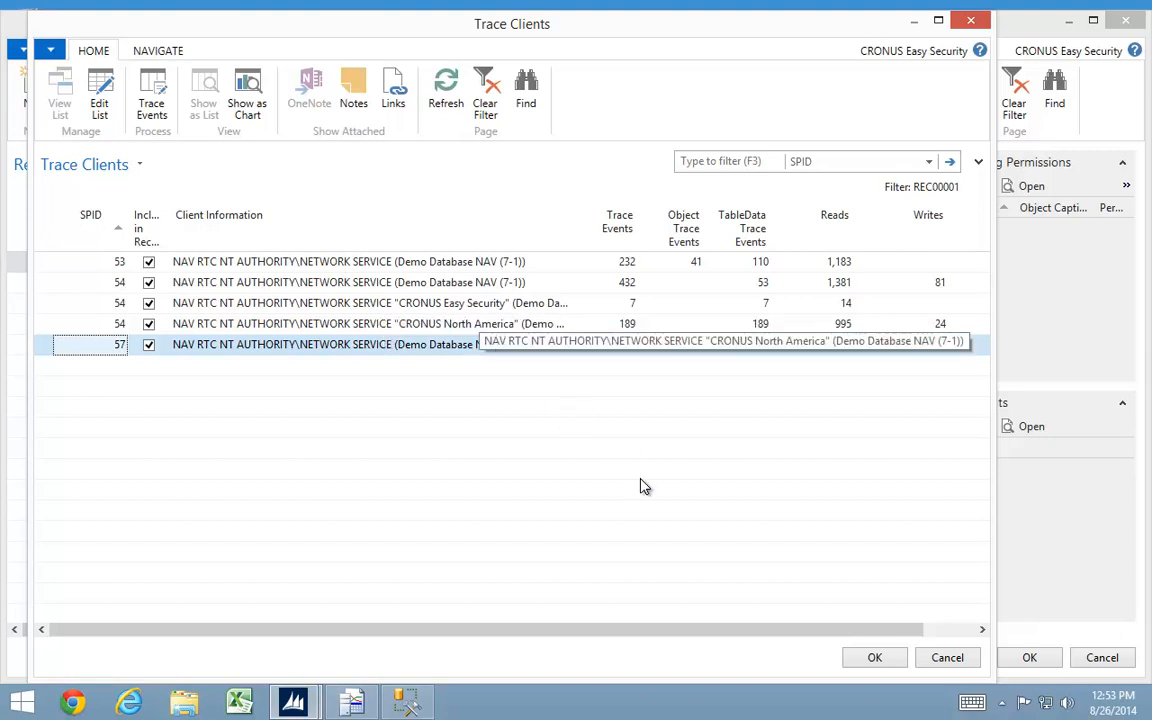
{"action": "left_click", "coordinate": [877, 662]}
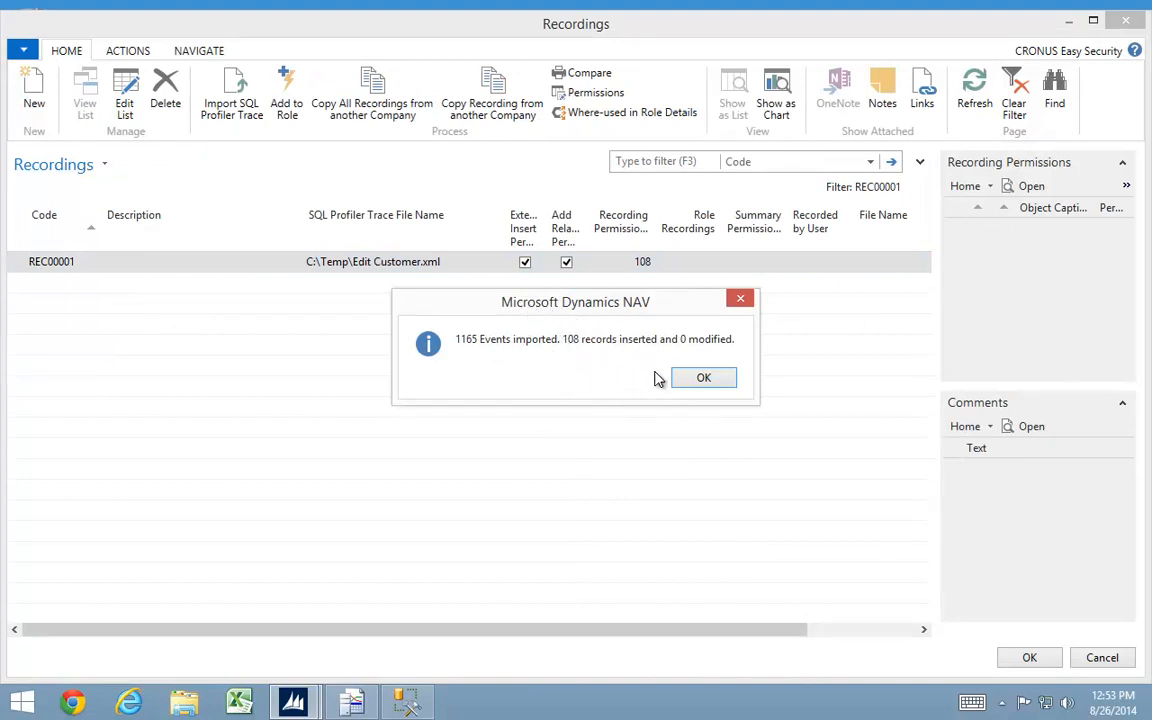
{"action": "left_click", "coordinate": [699, 382]}
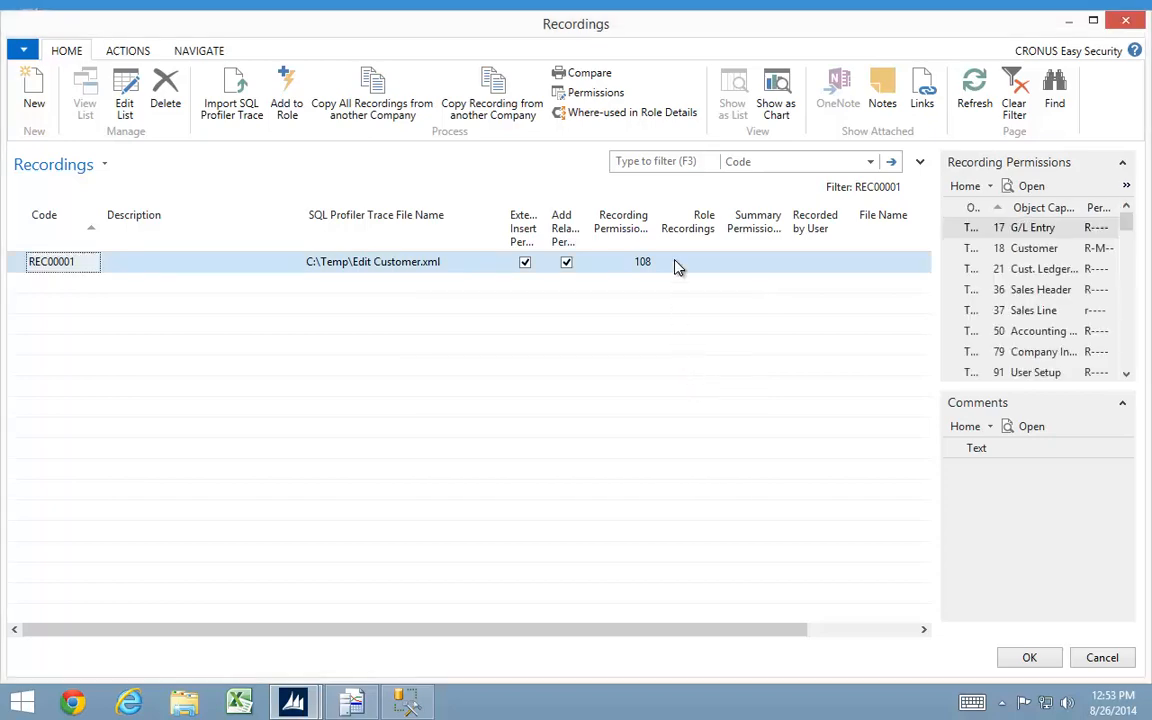
- Examine the permissions captured in the recording for table data, tables, codeunits, pages and queries, and close the permissions list
{"action": "left_click", "coordinate": [588, 95]}
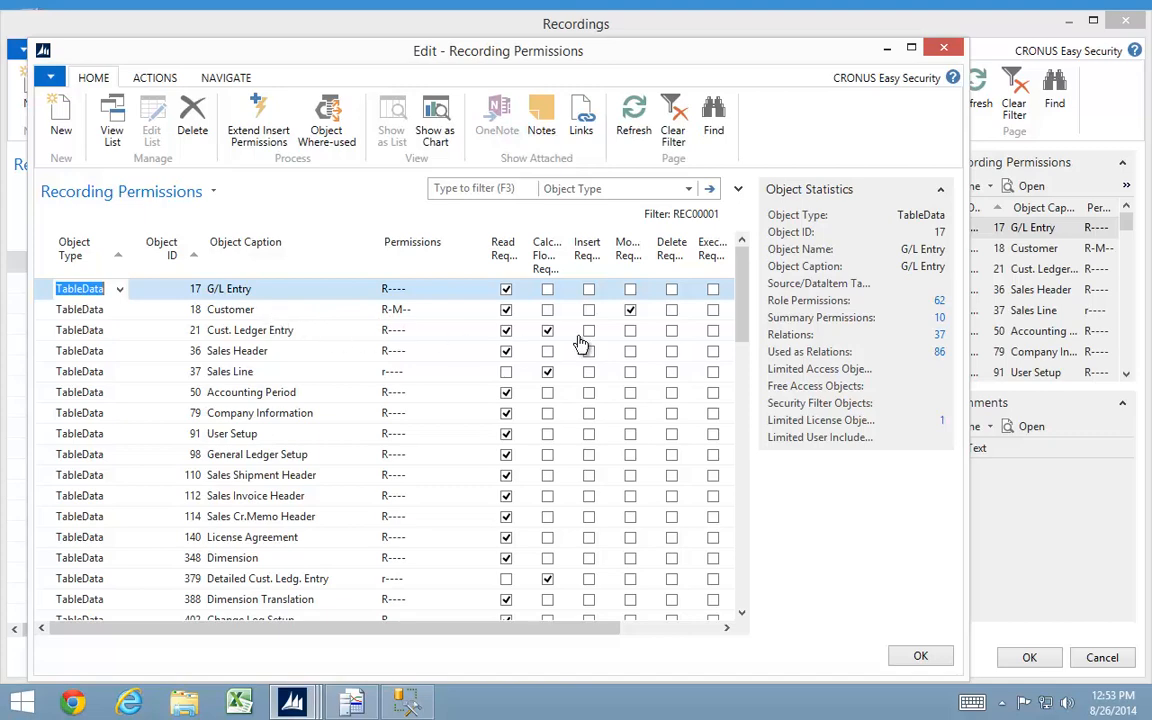
{"action": "left_click_drag", "start_coordinate": [745, 321], "coordinate": [727, 399]}
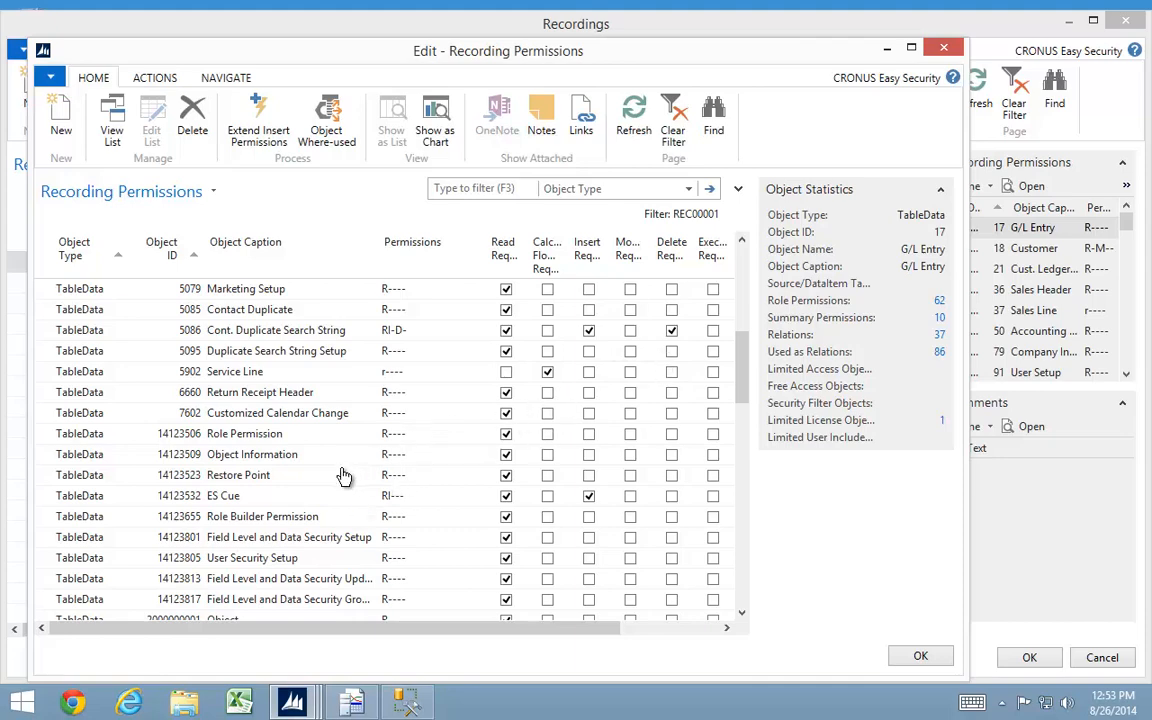
{"action": "scroll", "coordinate": [340, 475], "scroll_direction": "down", "scroll_amount": 7}
{"action": "scroll", "coordinate": [293, 503], "scroll_direction": "down", "scroll_amount": 8}
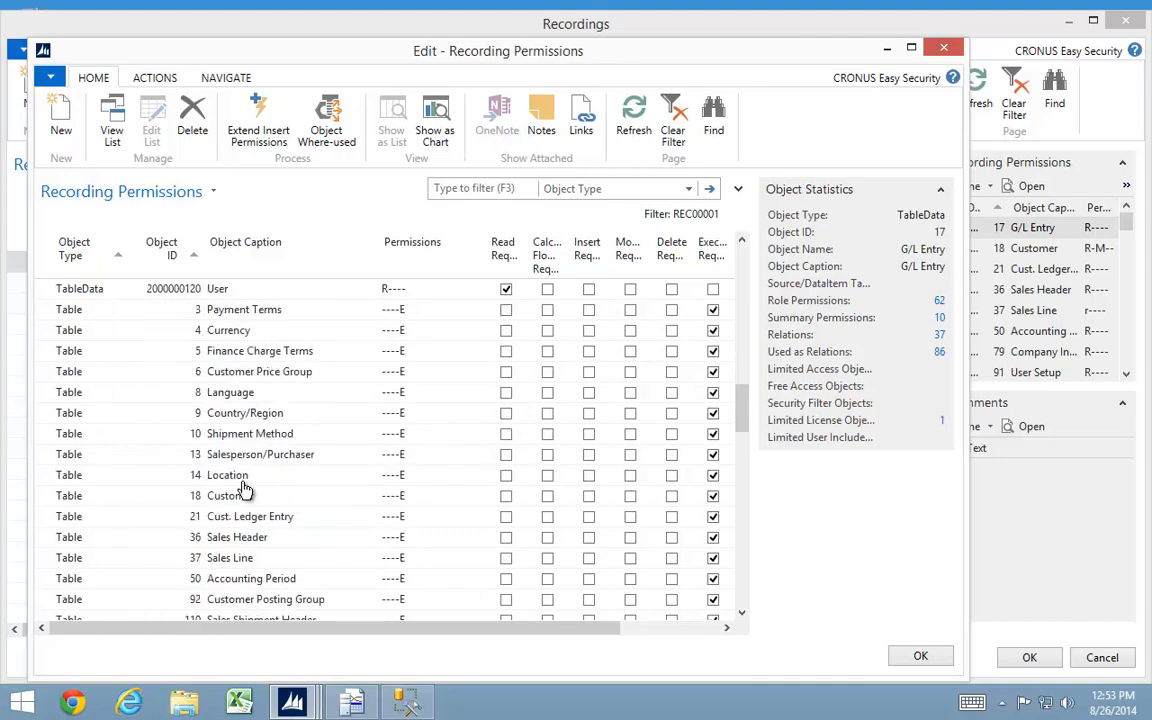
{"action": "scroll", "coordinate": [170, 456], "scroll_direction": "down", "scroll_amount": 8}
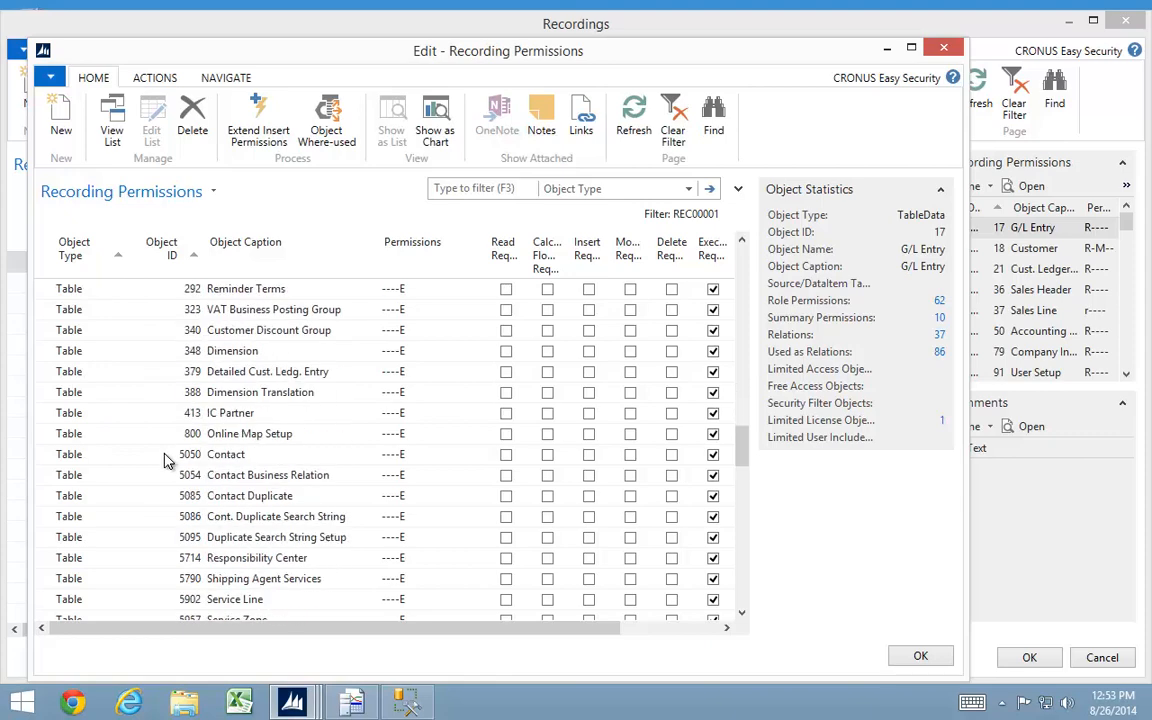
{"action": "scroll", "coordinate": [110, 480], "scroll_direction": "down", "scroll_amount": 3}
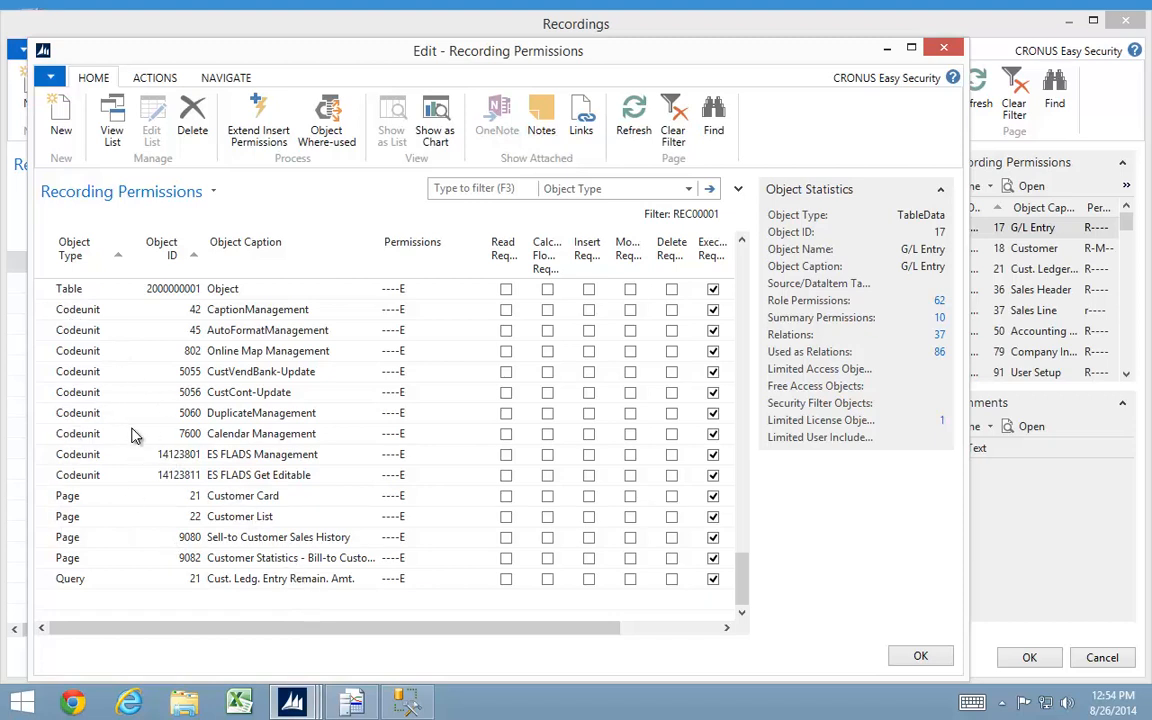
{"action": "left_click", "coordinate": [921, 658]}
{"action": "left_click", "coordinate": [920, 657]}
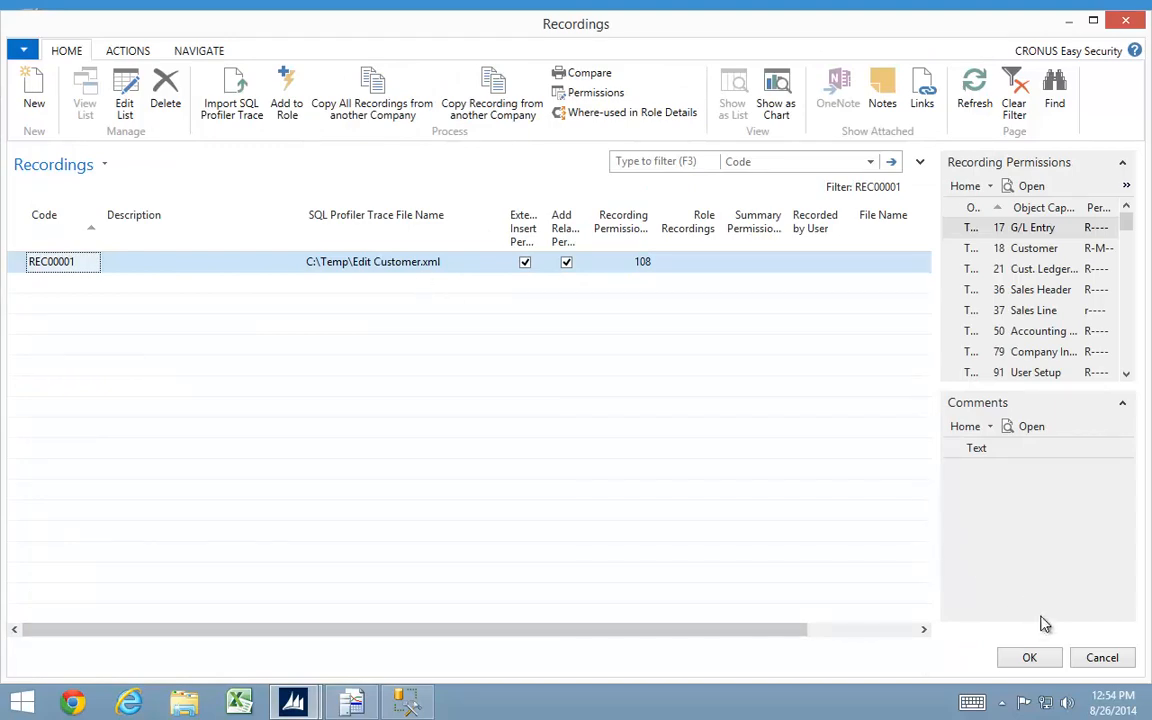
- Update the role EDIT CUSTOMER from its recording, check the origin and permissions of its lines, and close the role card
{"action": "left_click", "coordinate": [1036, 657]}
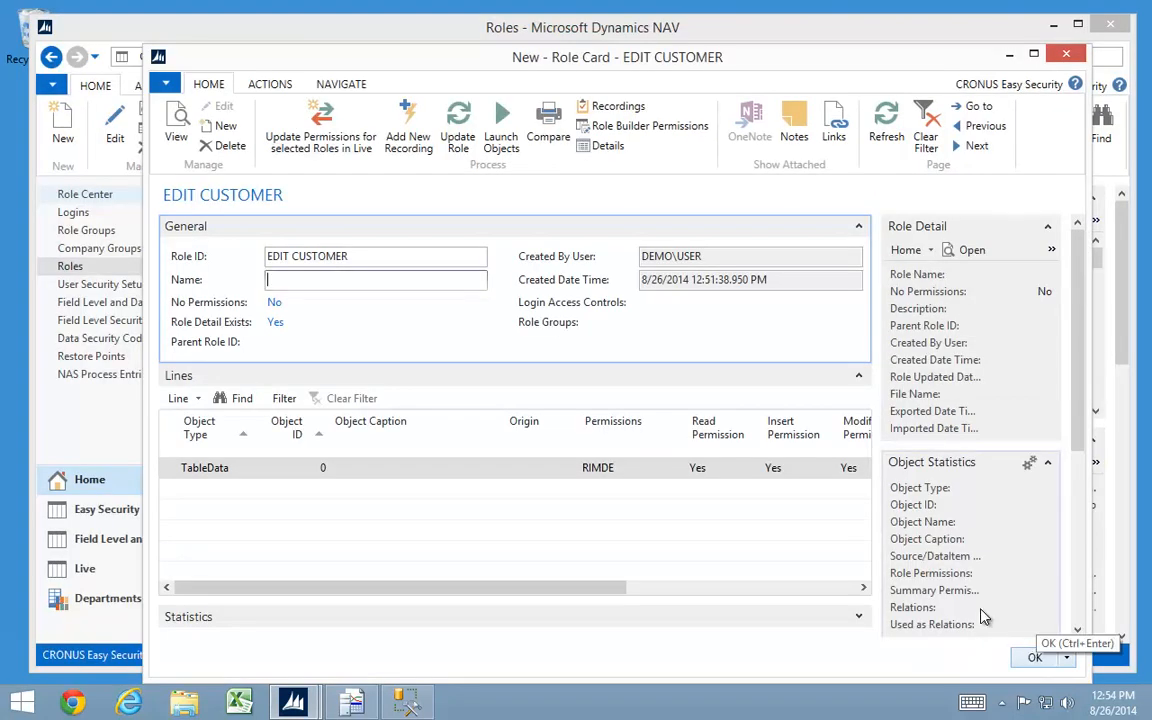
{"action": "left_click", "coordinate": [460, 127]}
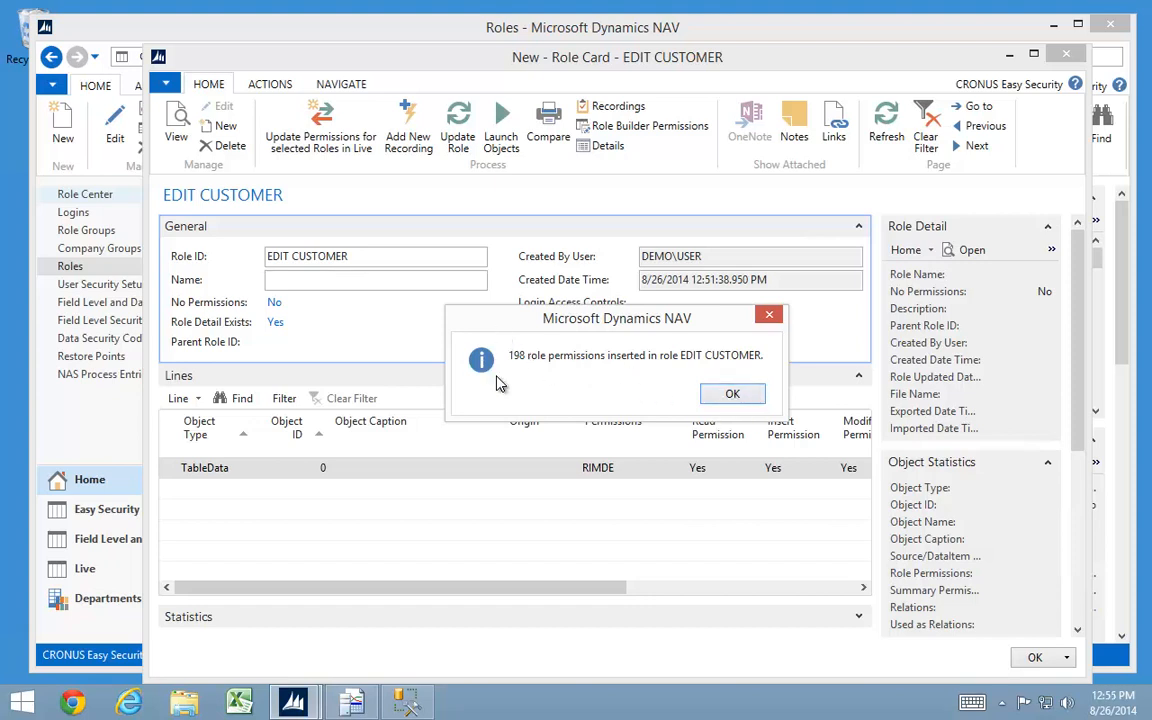
{"action": "left_click", "coordinate": [732, 395]}
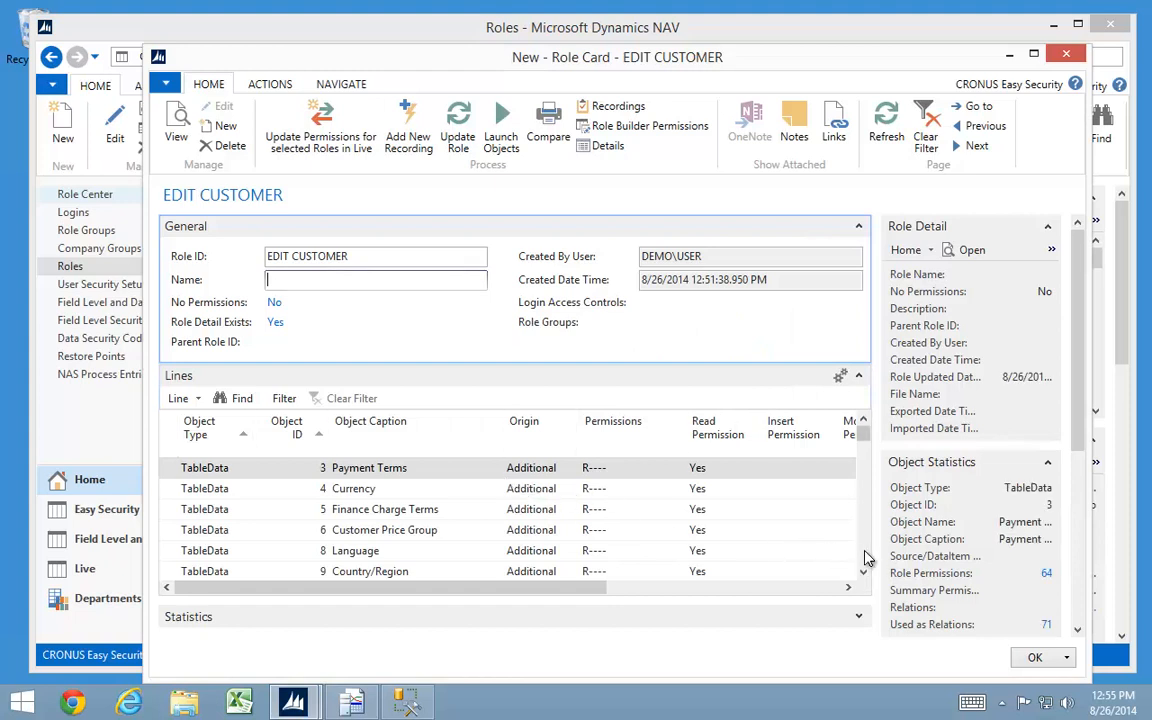
{"action": "scroll", "coordinate": [810, 550], "scroll_direction": "down", "scroll_amount": 2}
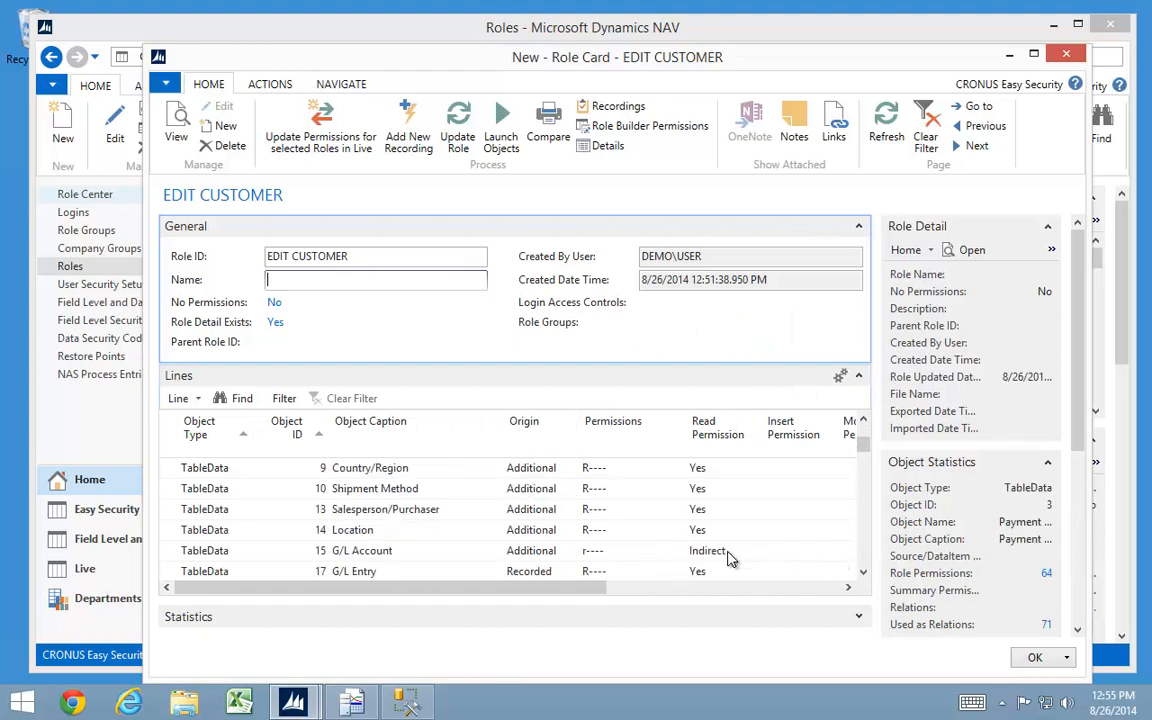
{"action": "left_click", "coordinate": [864, 574]}
{"action": "left_click", "coordinate": [864, 574]}
{"action": "left_click", "coordinate": [864, 574]}
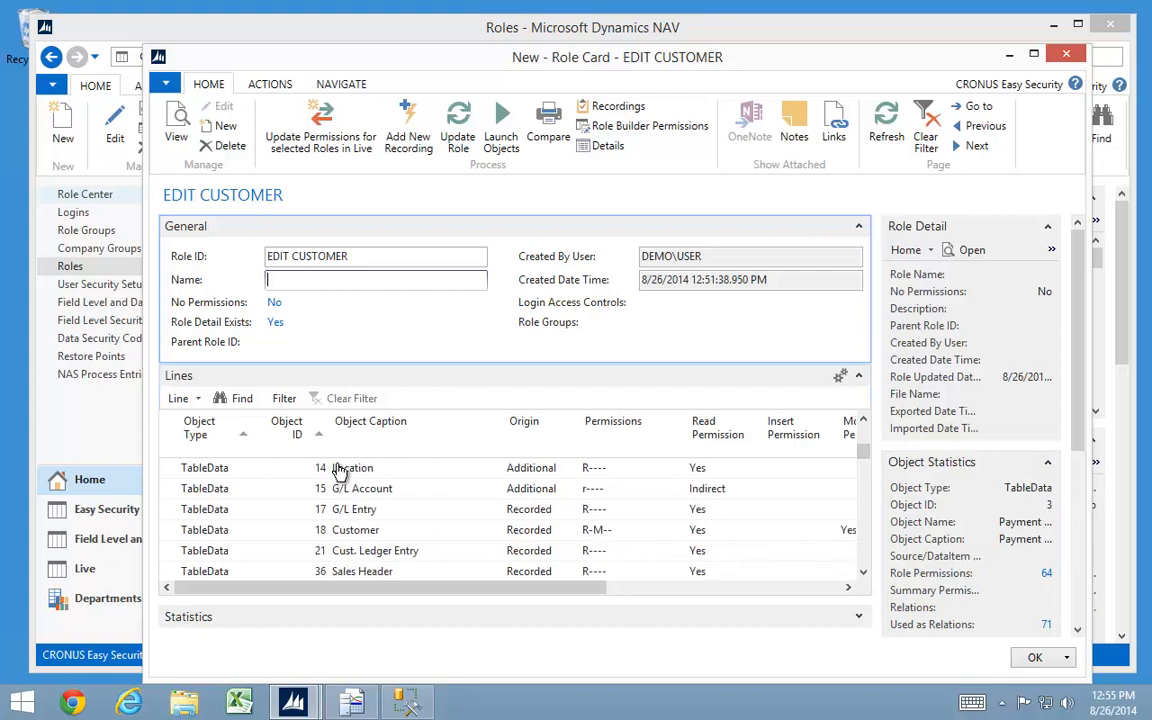
{"action": "scroll", "coordinate": [779, 385], "scroll_direction": "up", "scroll_amount": 3}
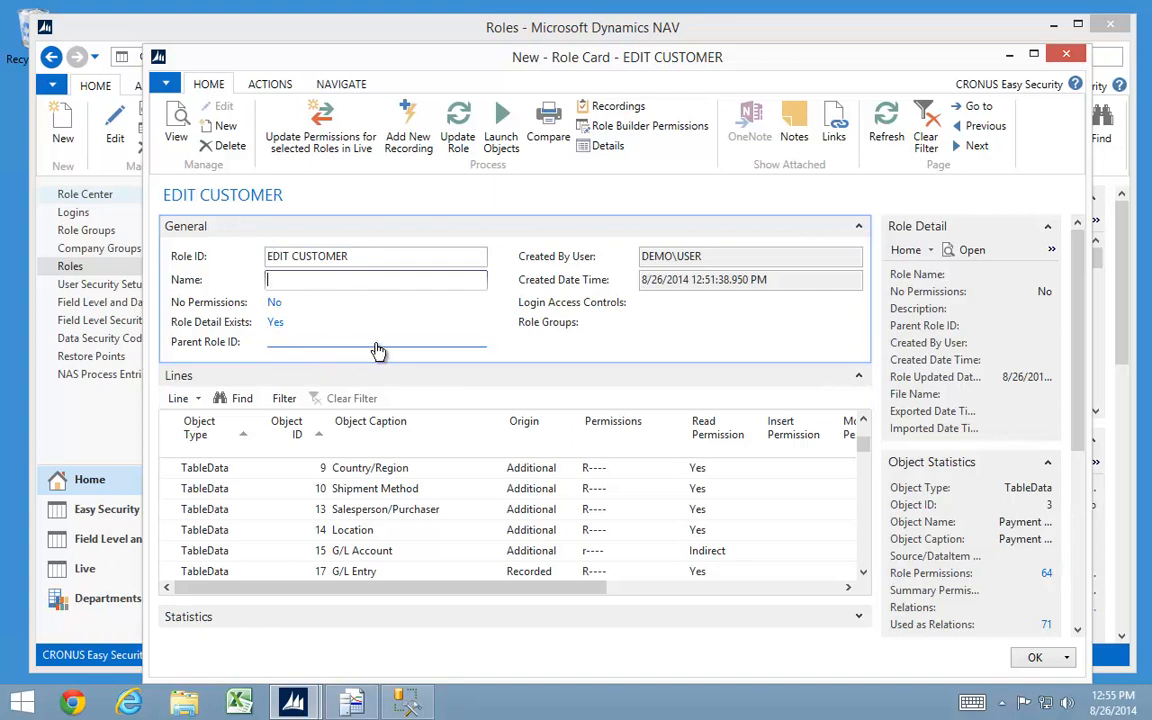
{"action": "key", "text": "Escape"}
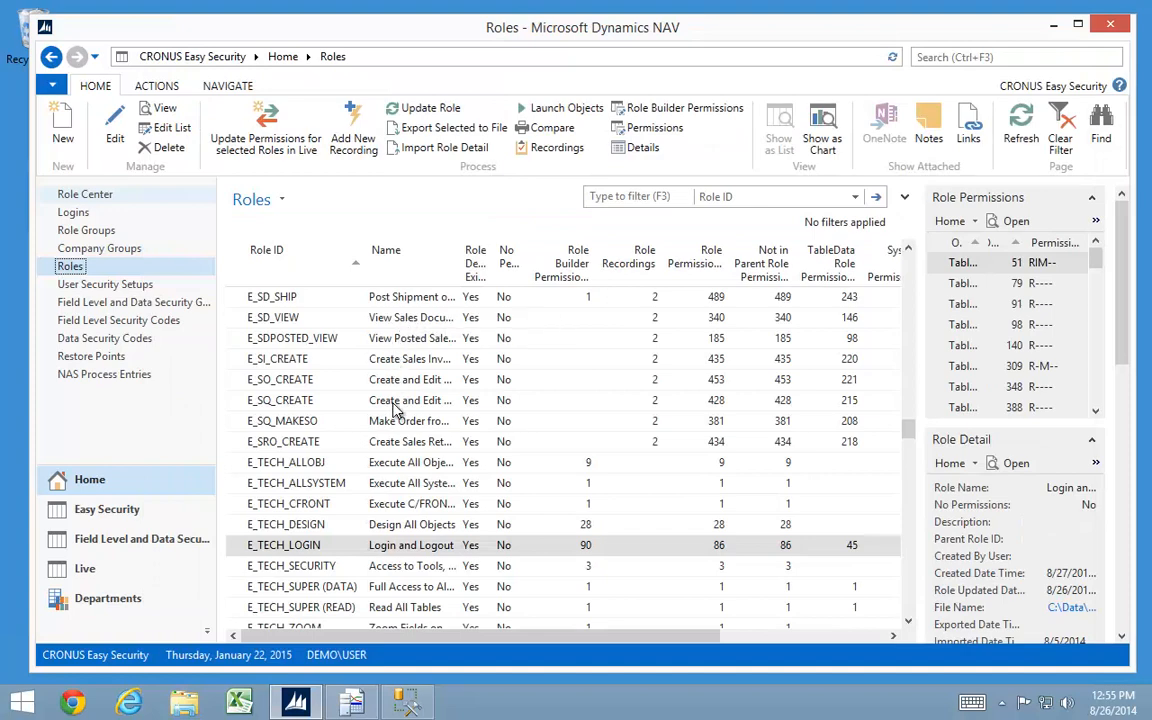
- Switch to SQL Server Profiler and start the stopped trace again
{"action": "mouse_move", "coordinate": [358, 709]}
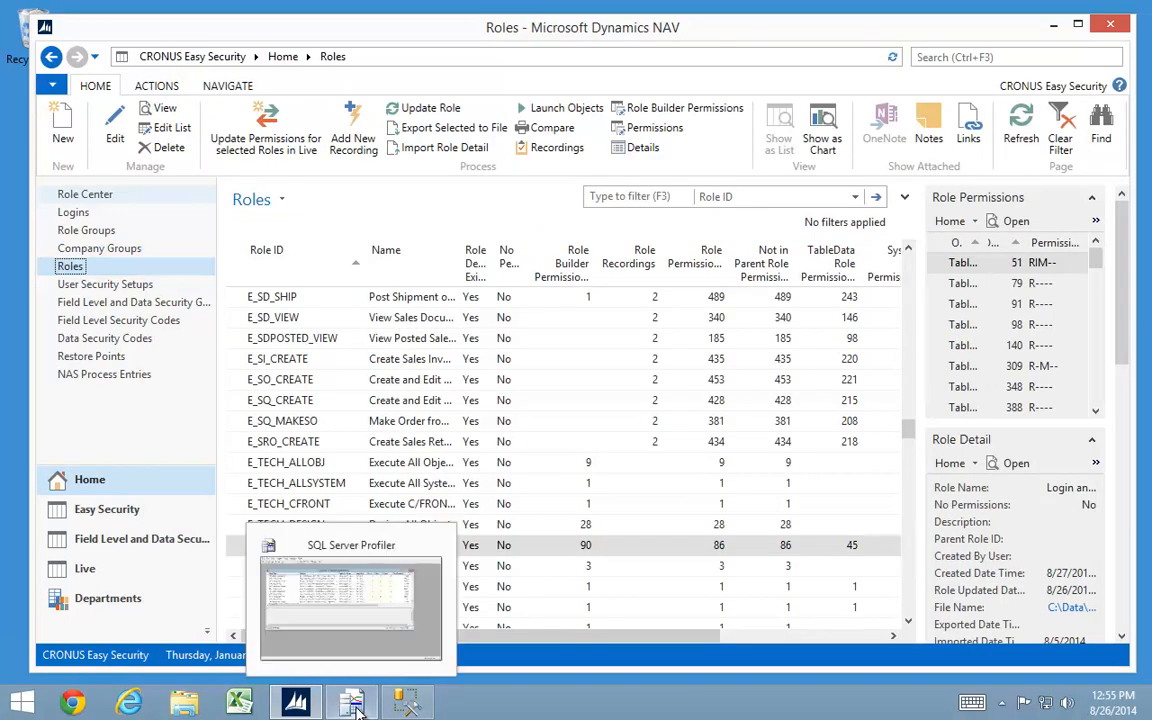
{"action": "left_click", "coordinate": [358, 709]}
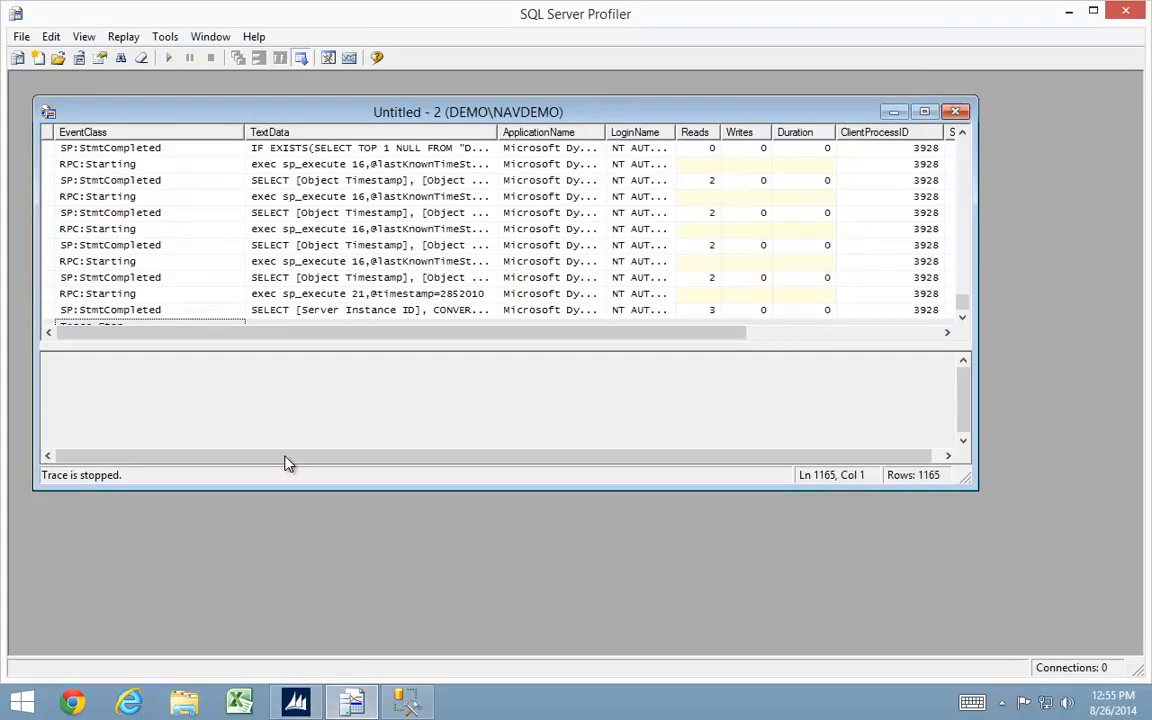
{"action": "left_click", "coordinate": [170, 60]}
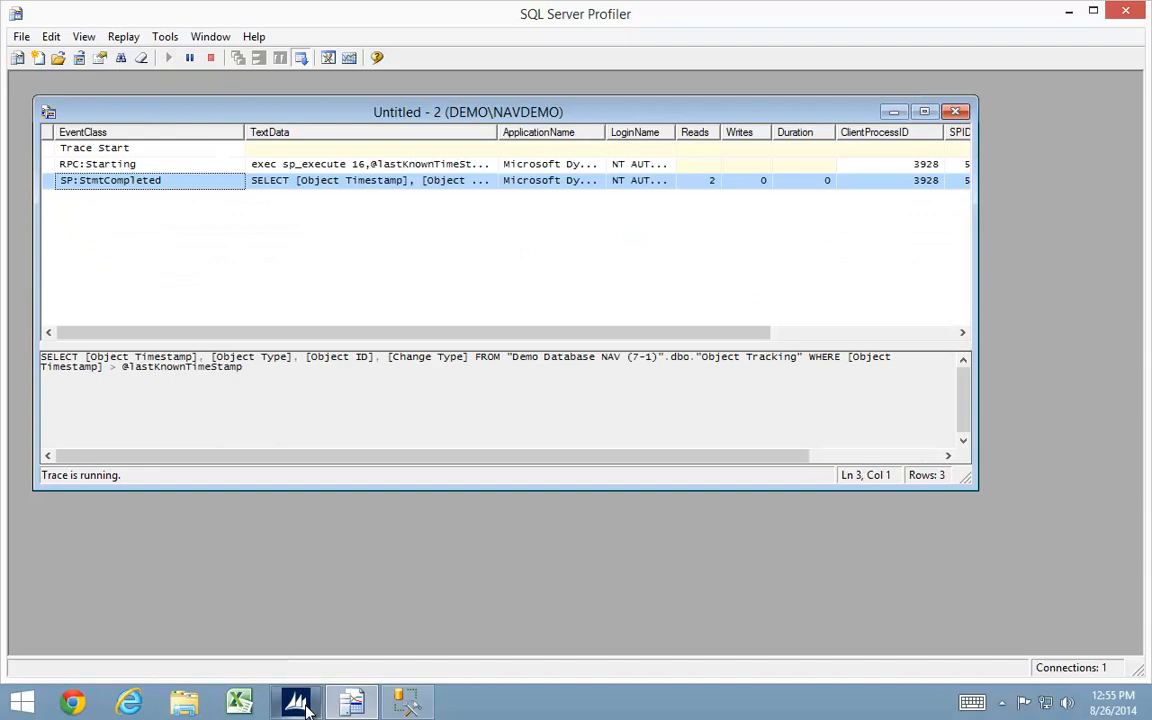
- Switch back to Dynamics NAV and change the company to CRONUS North America
{"action": "mouse_move", "coordinate": [300, 705]}
{"action": "left_click", "coordinate": [280, 640]}
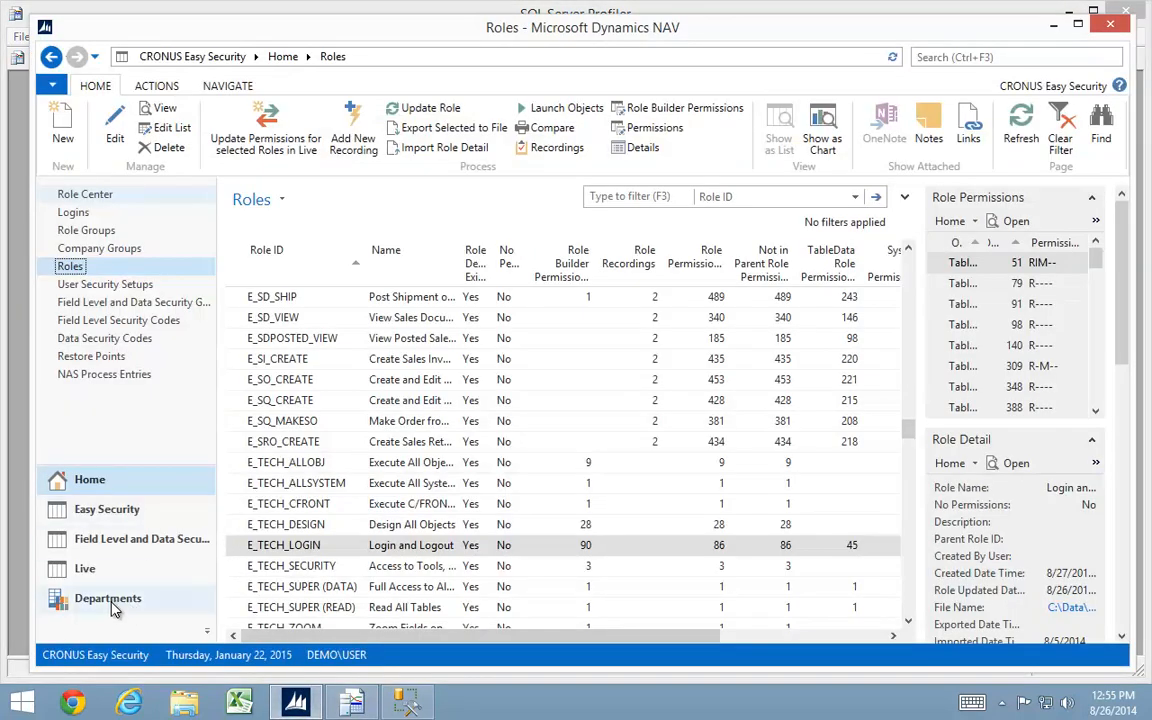
{"action": "left_click", "coordinate": [80, 655]}
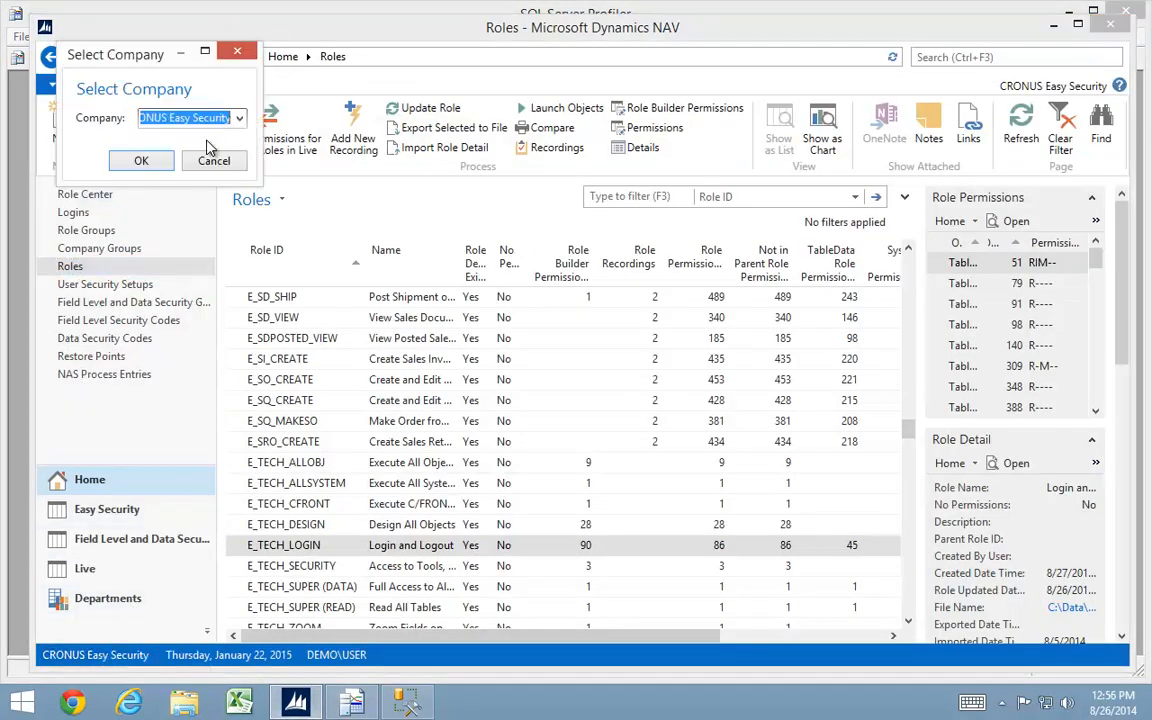
{"action": "left_click", "coordinate": [239, 117]}
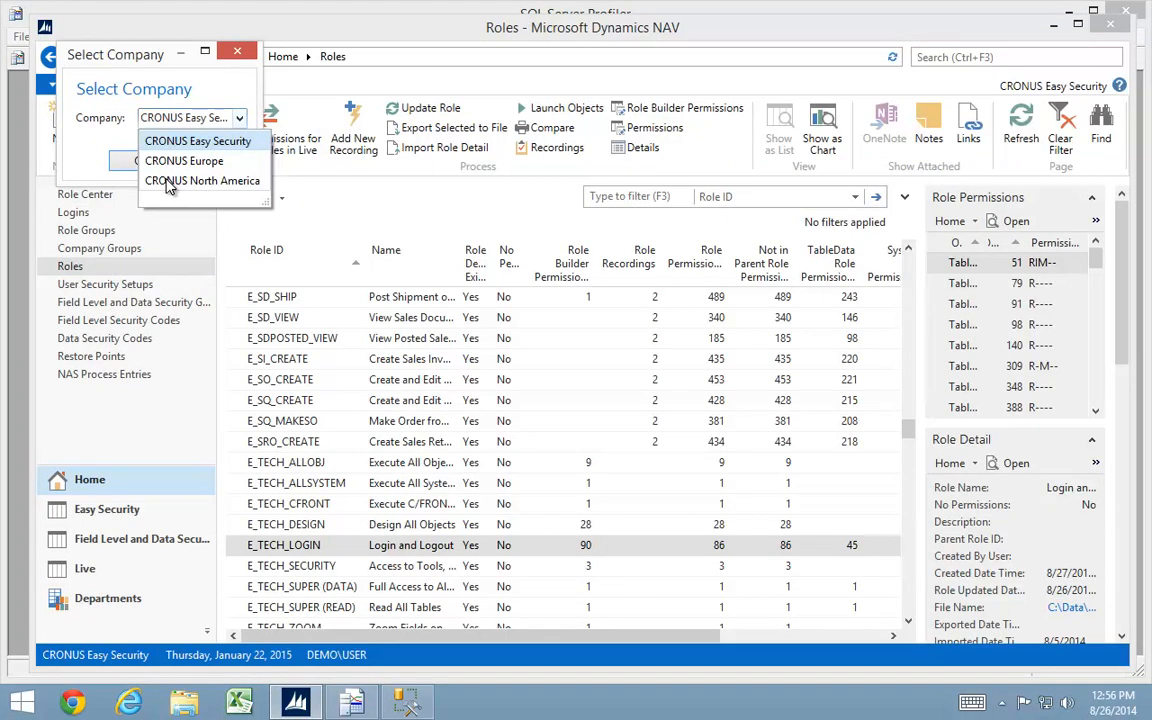
{"action": "left_click", "coordinate": [170, 181]}
{"action": "left_click", "coordinate": [141, 160]}
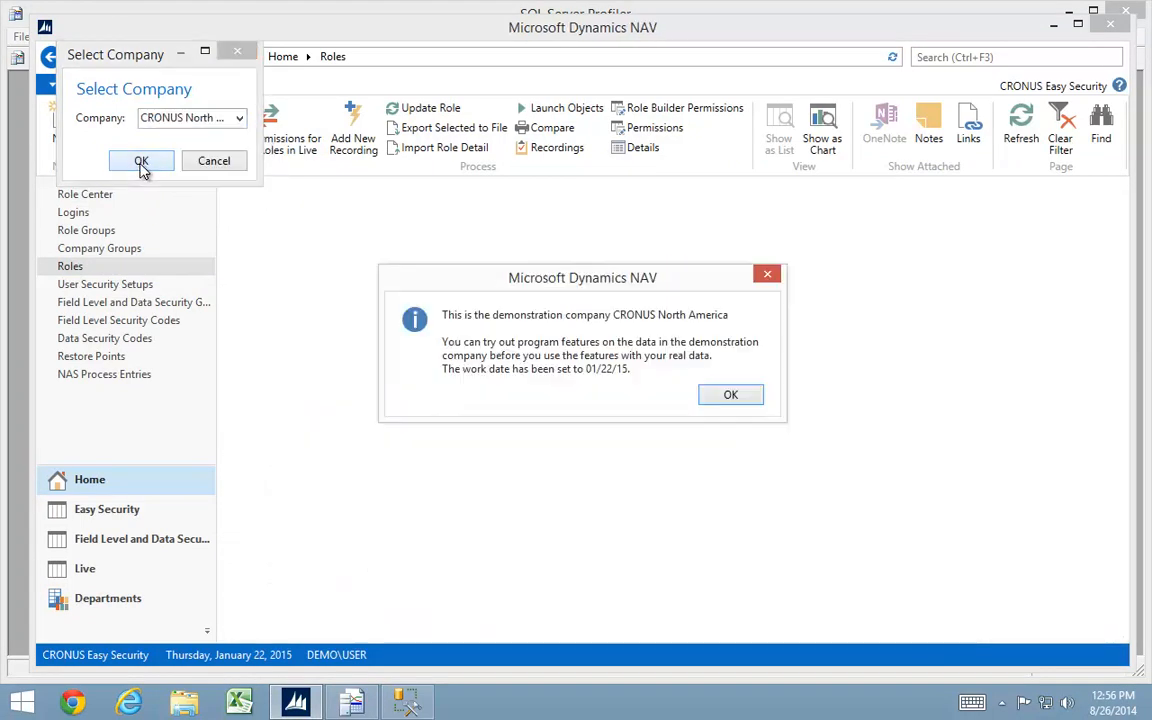
{"action": "left_click", "coordinate": [731, 396]}
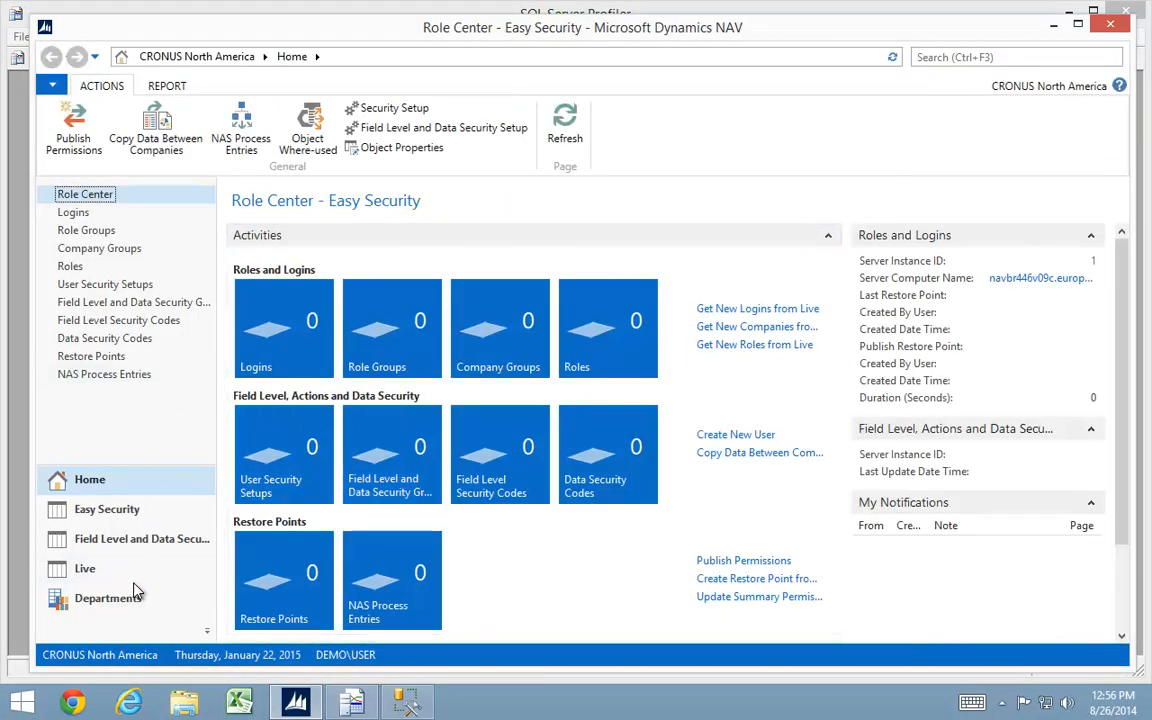
- Open the customer card of The Cannon Group PLC from the Customers list of the Sales & Marketing Order Processing department
{"action": "left_click", "coordinate": [130, 596]}
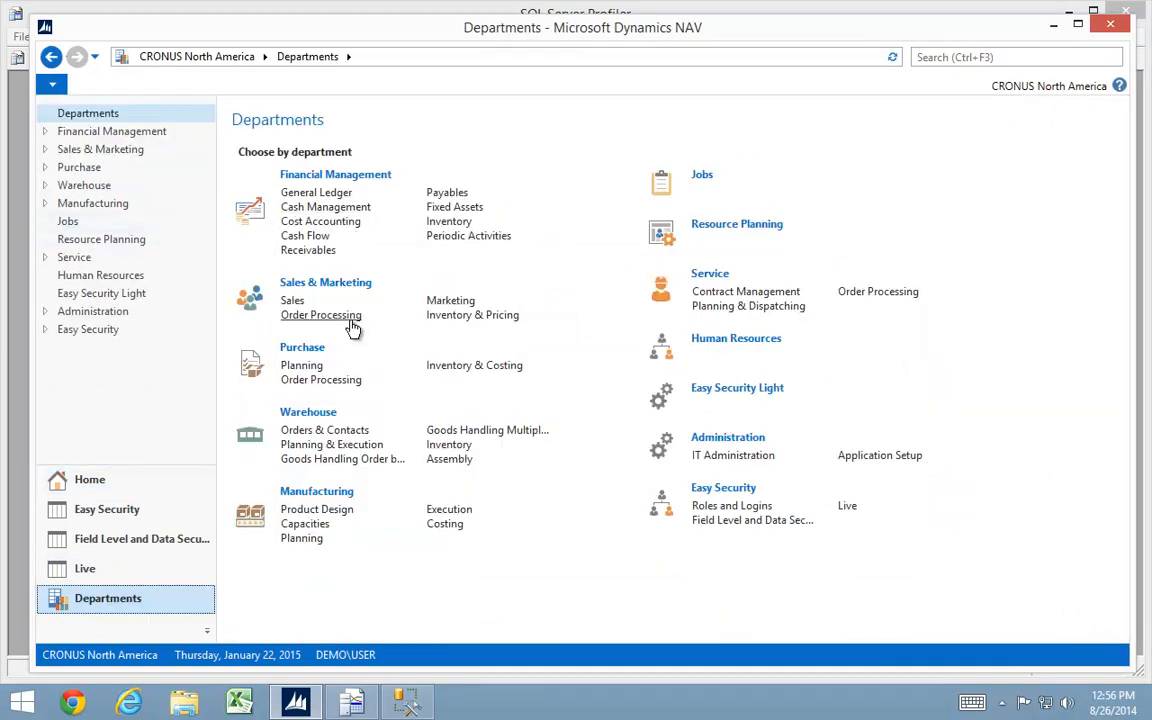
{"action": "left_click", "coordinate": [295, 315]}
{"action": "left_click", "coordinate": [288, 180]}
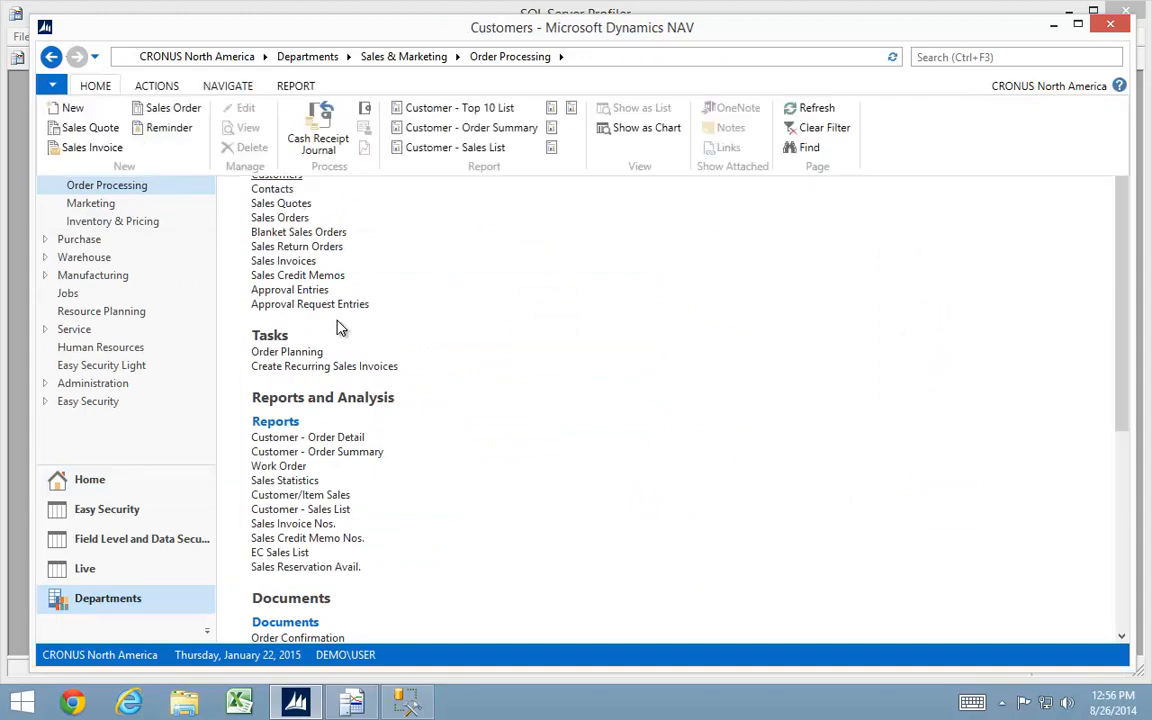
{"action": "double_click", "coordinate": [238, 421]}
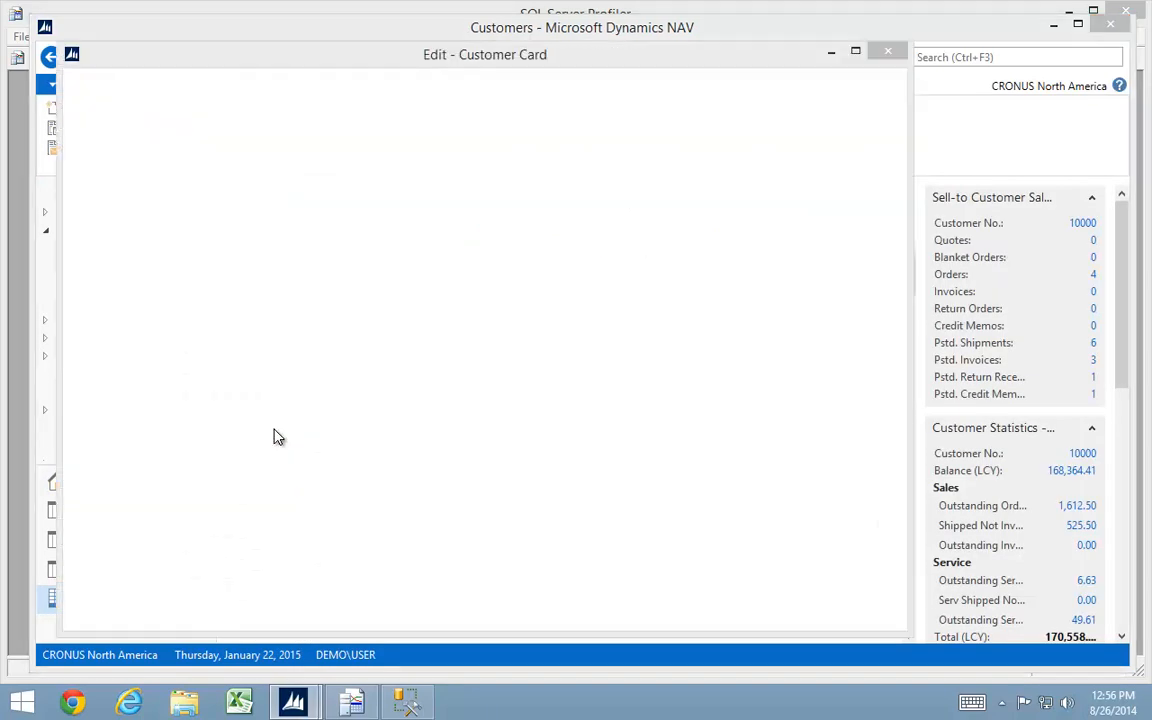
- Clear the Address 2 field on the customer card and close the card
{"action": "left_click", "coordinate": [270, 323]}
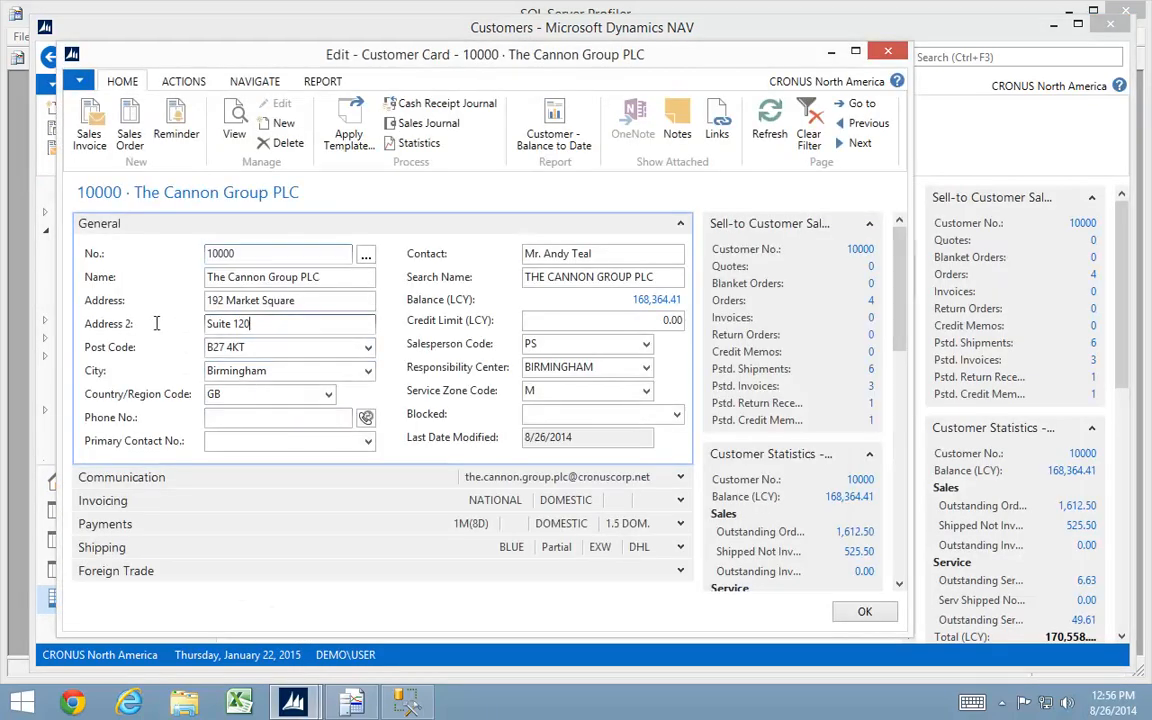
{"action": "key", "text": "shift+Home"}
{"action": "key", "text": "BackSpace"}
{"action": "key", "text": "Tab"}
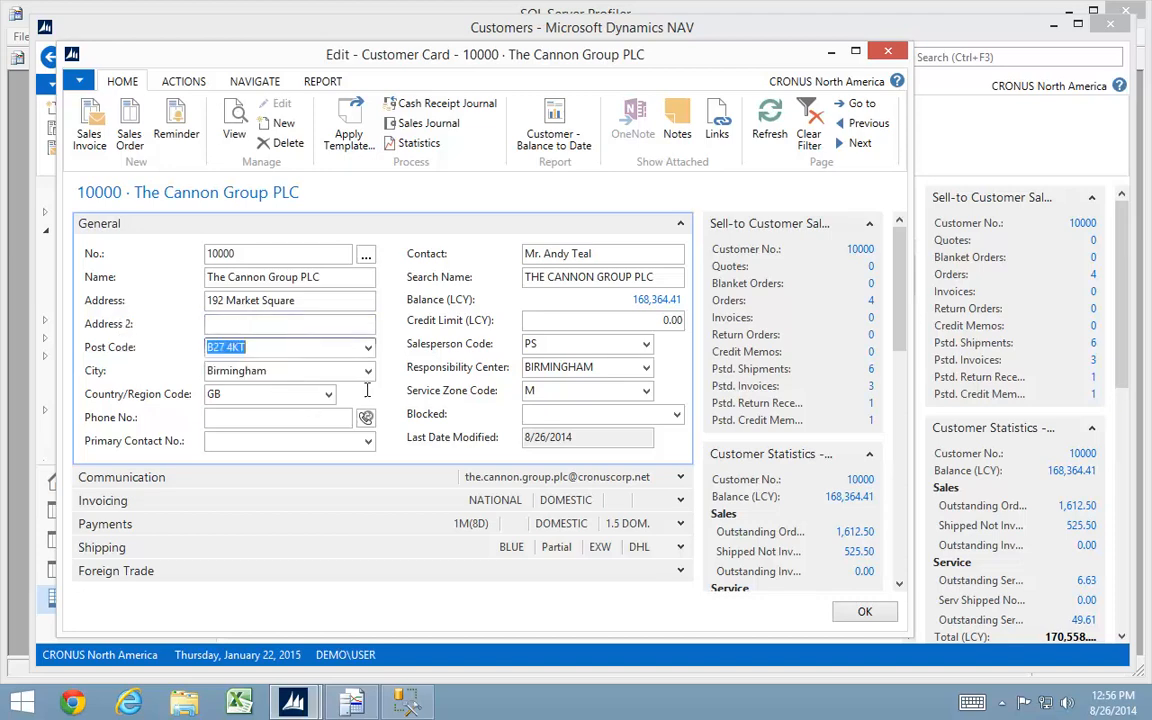
{"action": "left_click", "coordinate": [865, 611]}
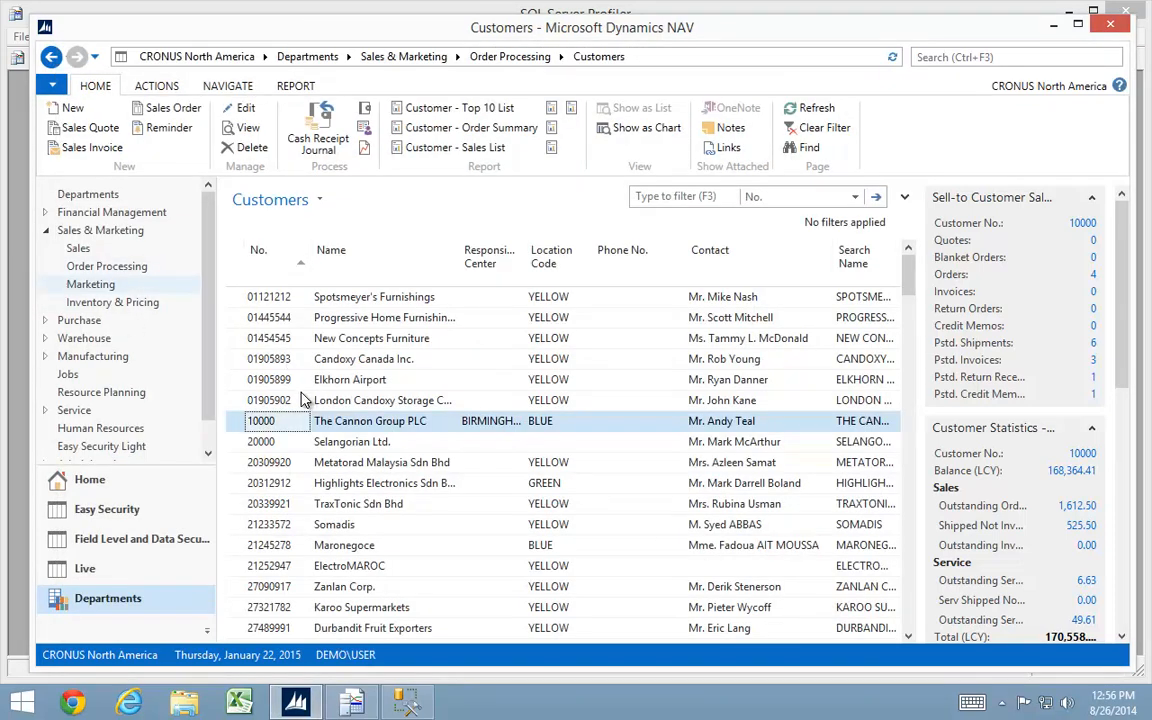
- Switch to SQL Server Profiler, stop the running trace and save it as the XML trace file Edit Customer 2.xml in C:\Temp
{"action": "left_click", "coordinate": [22, 428]}
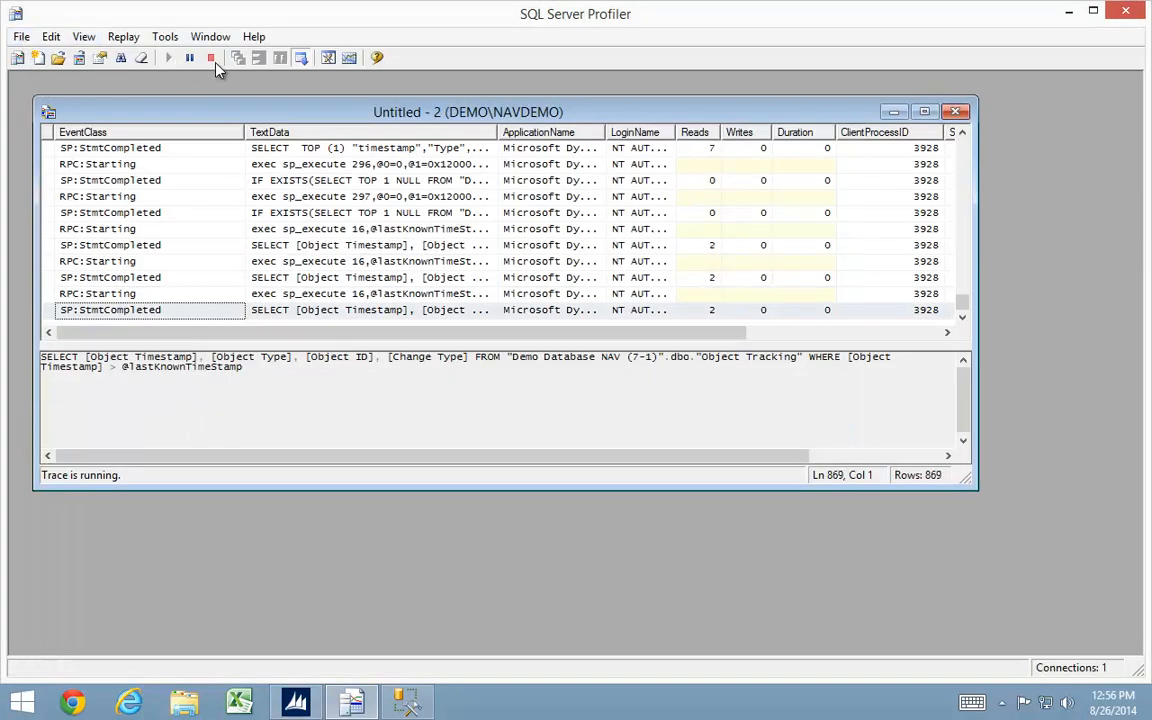
{"action": "left_click", "coordinate": [21, 36]}
{"action": "mouse_move", "coordinate": [67, 143]}
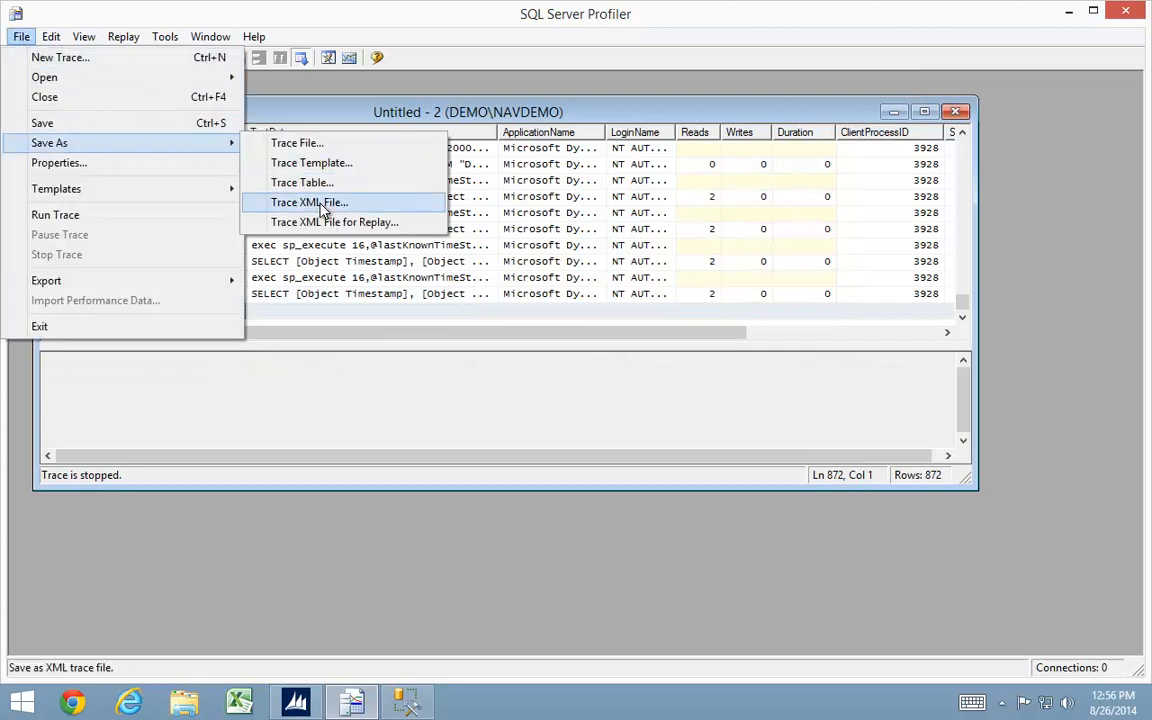
{"action": "left_click", "coordinate": [316, 204]}
{"action": "left_click", "coordinate": [236, 174]}
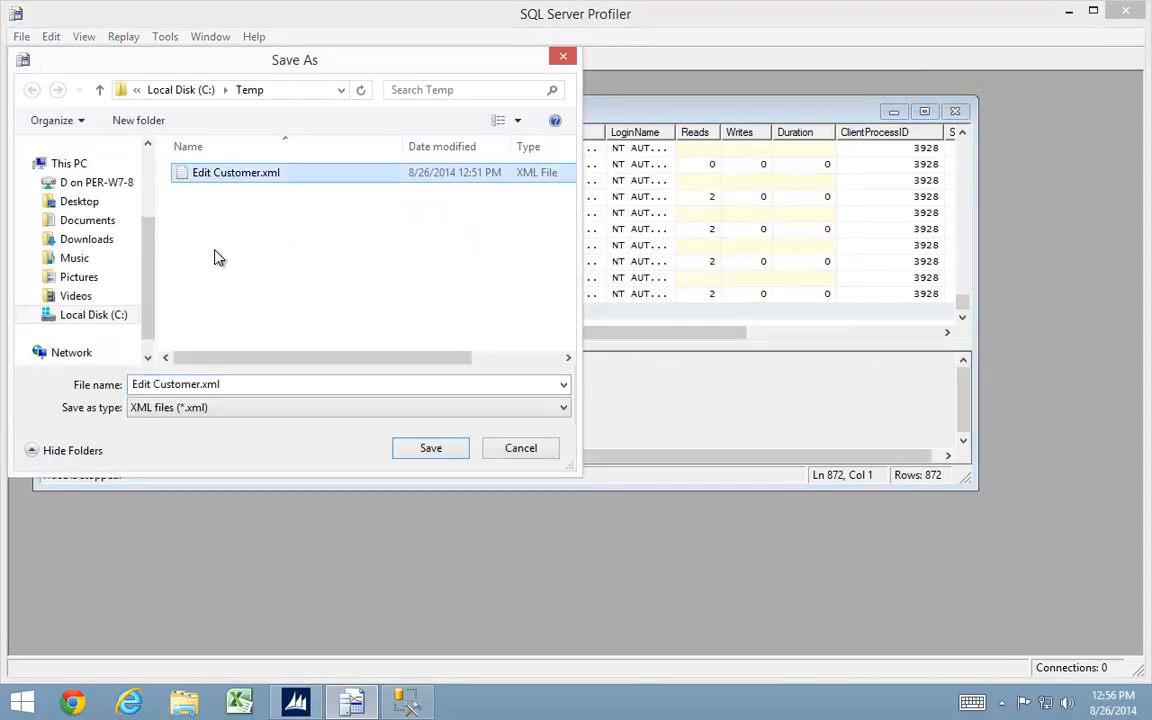
{"action": "left_click", "coordinate": [200, 384]}
{"action": "left_click", "coordinate": [196, 384]}
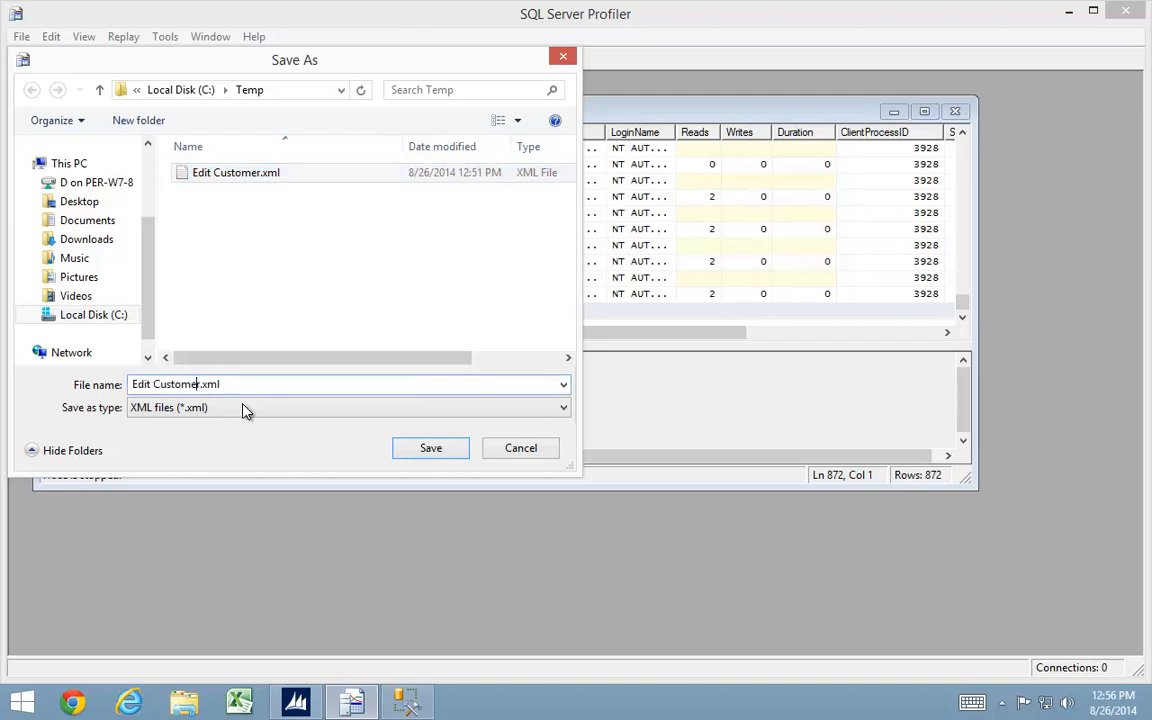
{"action": "key", "text": "Right"}
{"action": "type", "text": "2"}
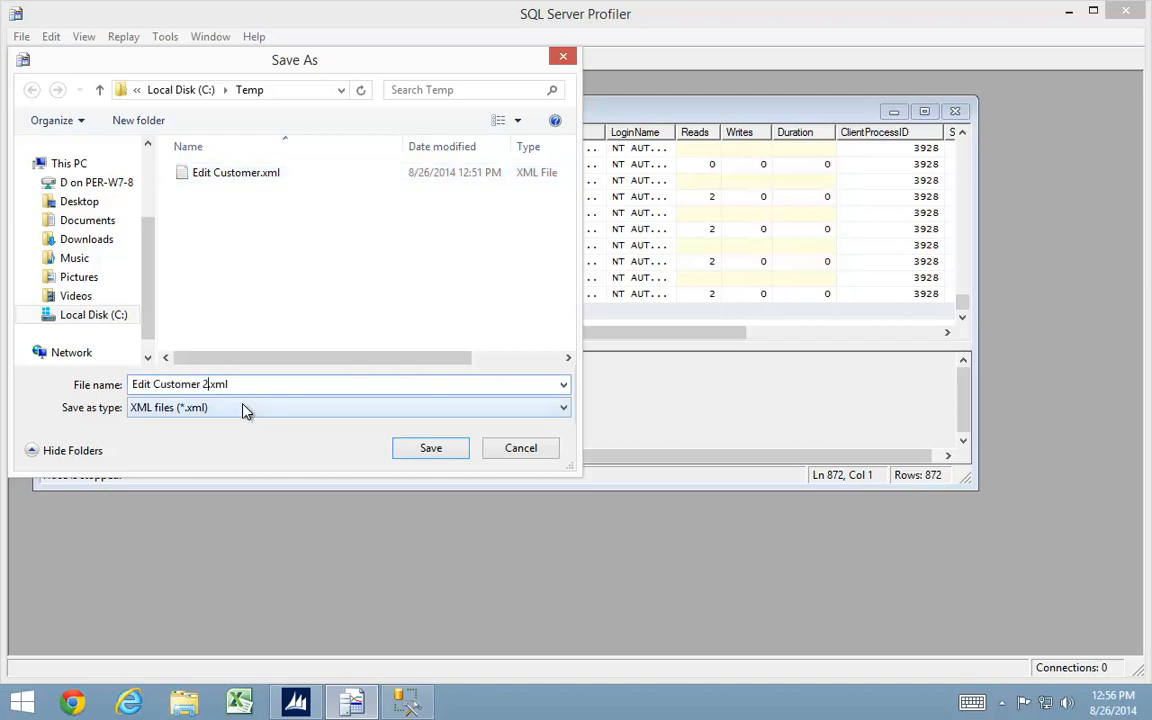
{"action": "key", "text": "Return"}
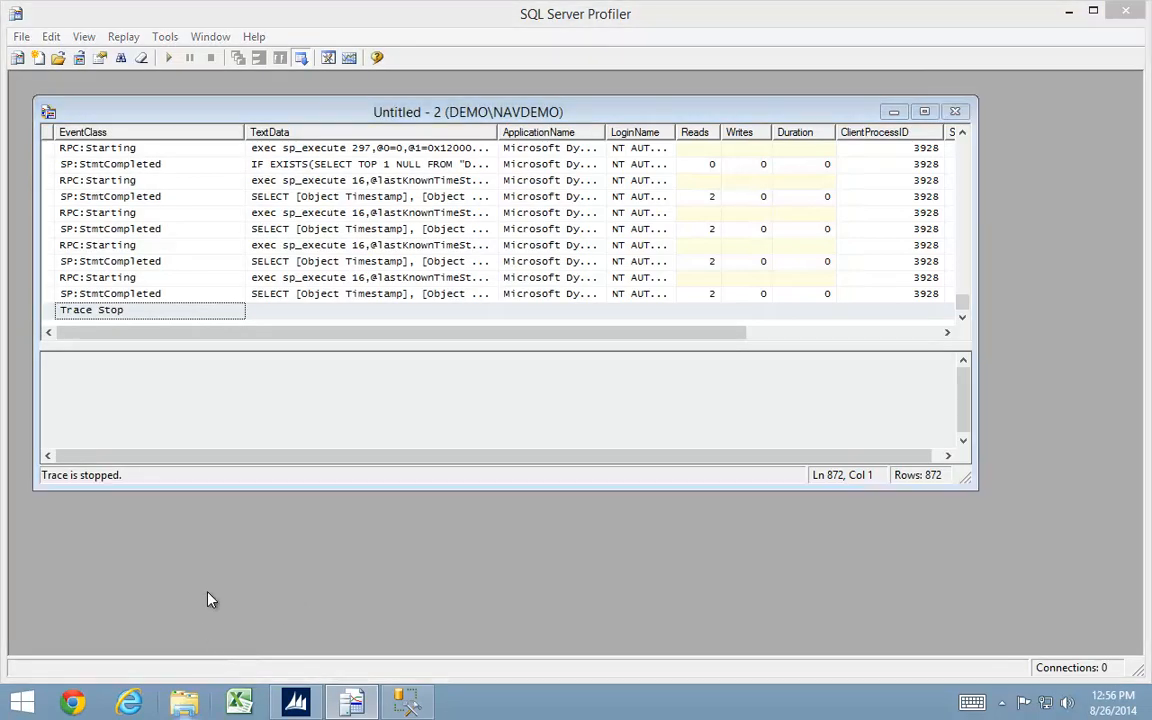
- Open the C:\Temp folder in File Explorer to compare the sizes of the saved trace files
{"action": "key", "text": "super+e"}
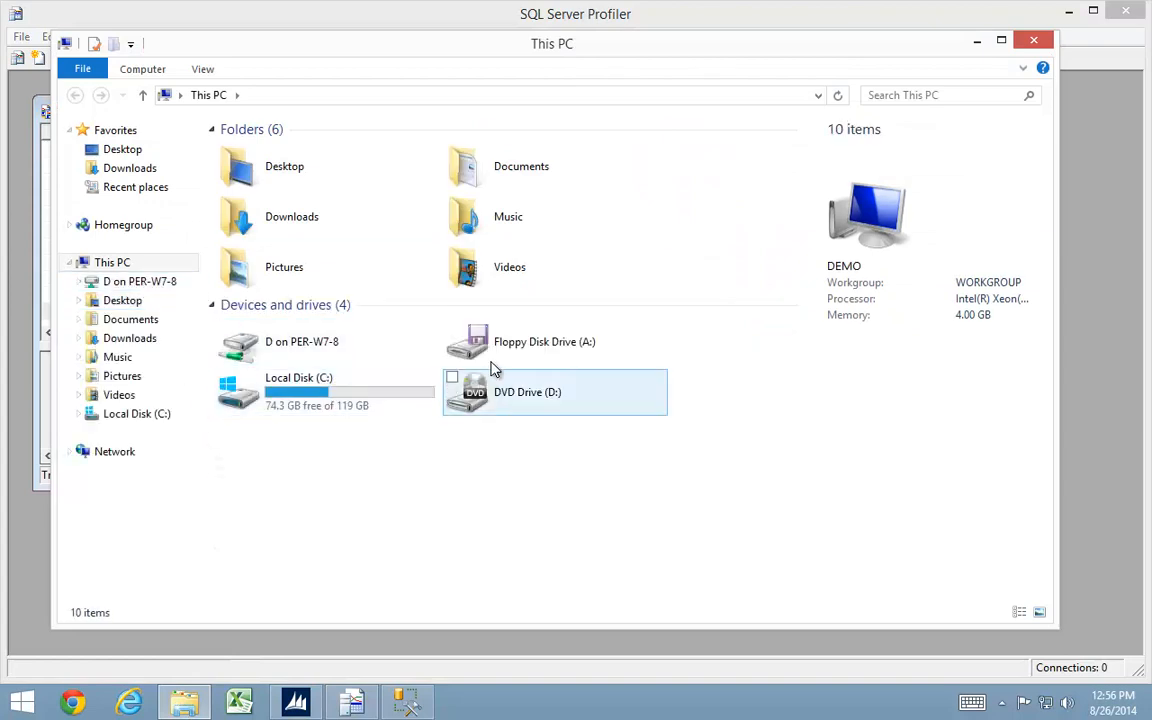
{"action": "double_click", "coordinate": [365, 400]}
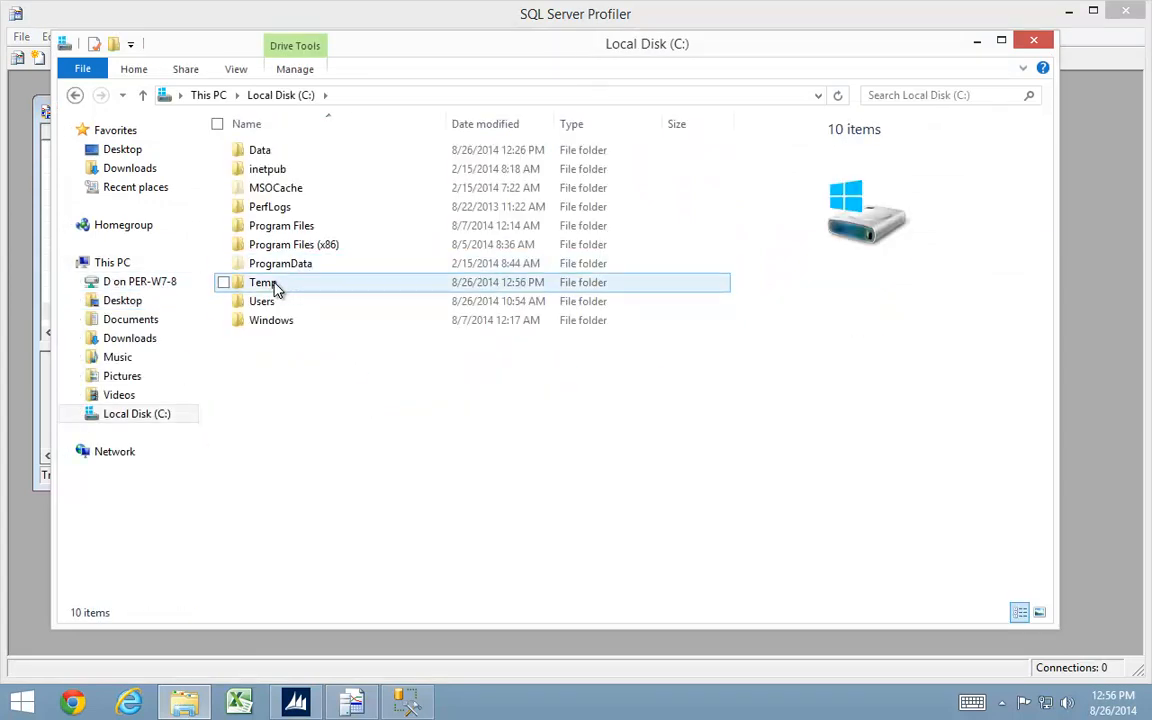
{"action": "double_click", "coordinate": [280, 291]}
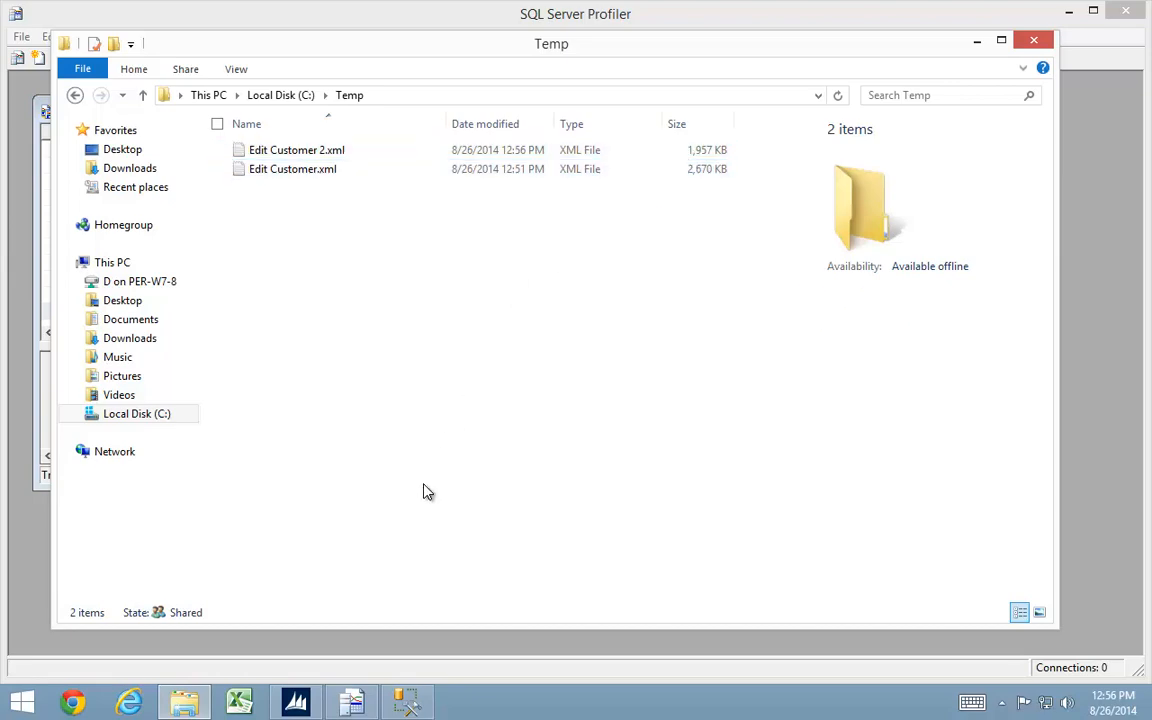
- Switch back to Dynamics NAV and change the company to CRONUS Easy Security, accepting the demonstration company notice
{"action": "left_click", "coordinate": [296, 700]}
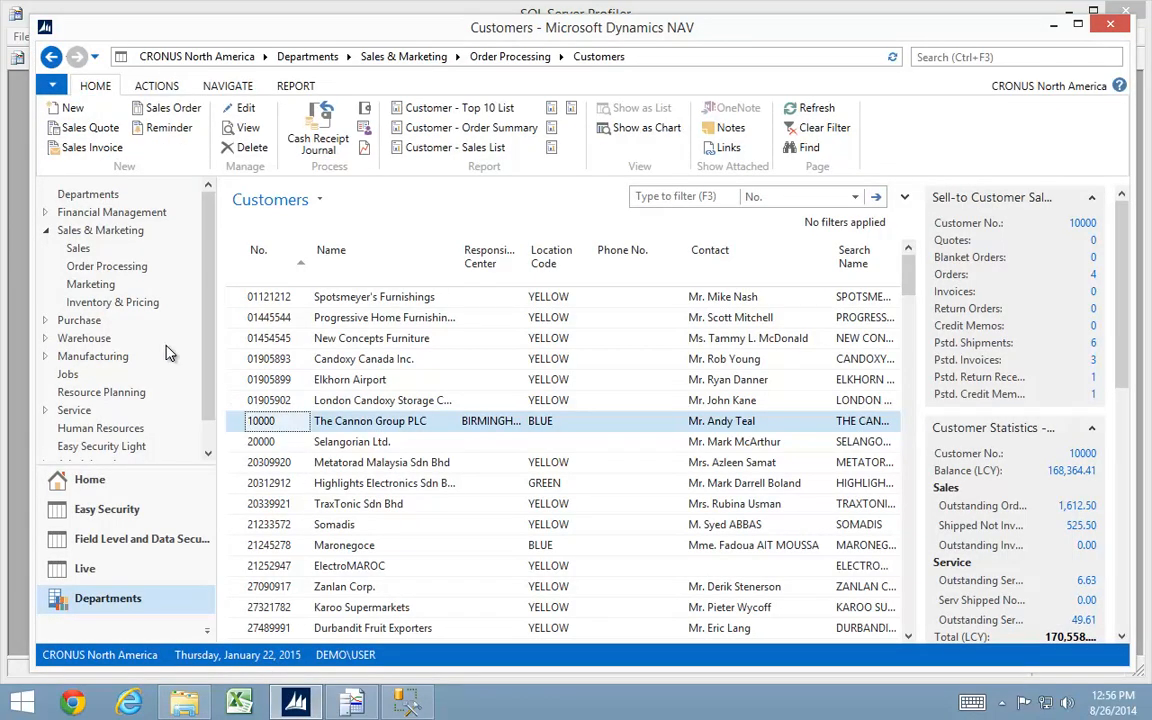
{"action": "left_click", "coordinate": [95, 655]}
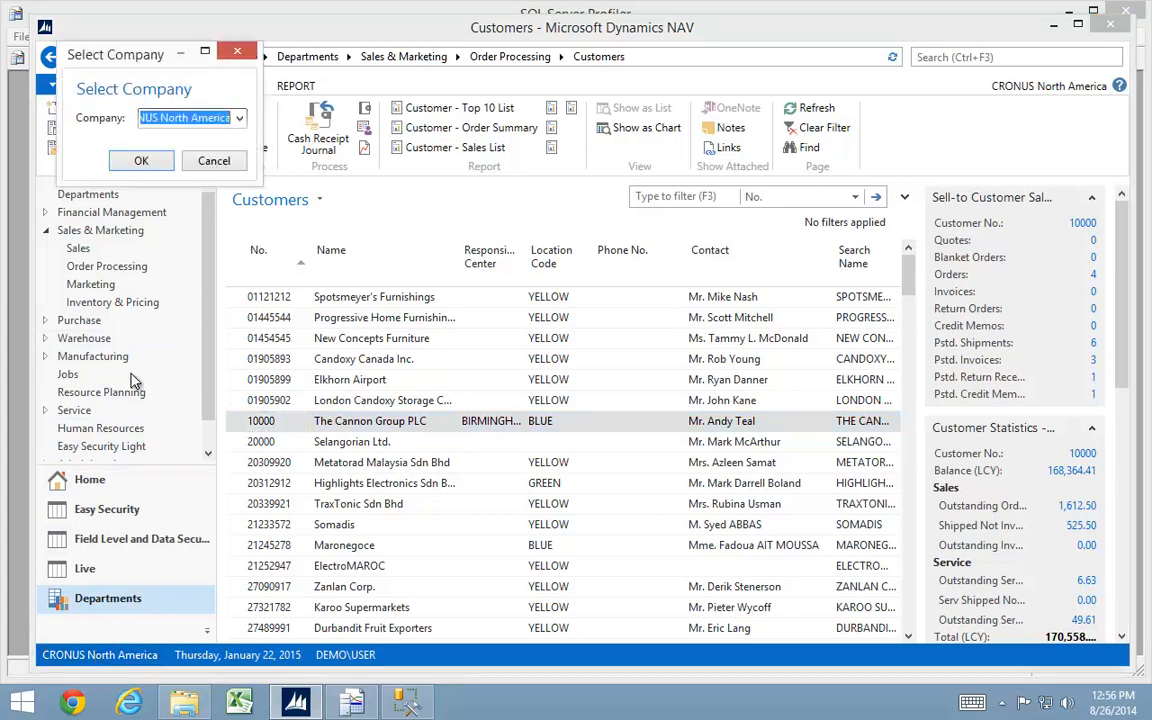
{"action": "left_click", "coordinate": [219, 118]}
{"action": "left_click", "coordinate": [187, 142]}
{"action": "left_click", "coordinate": [141, 163]}
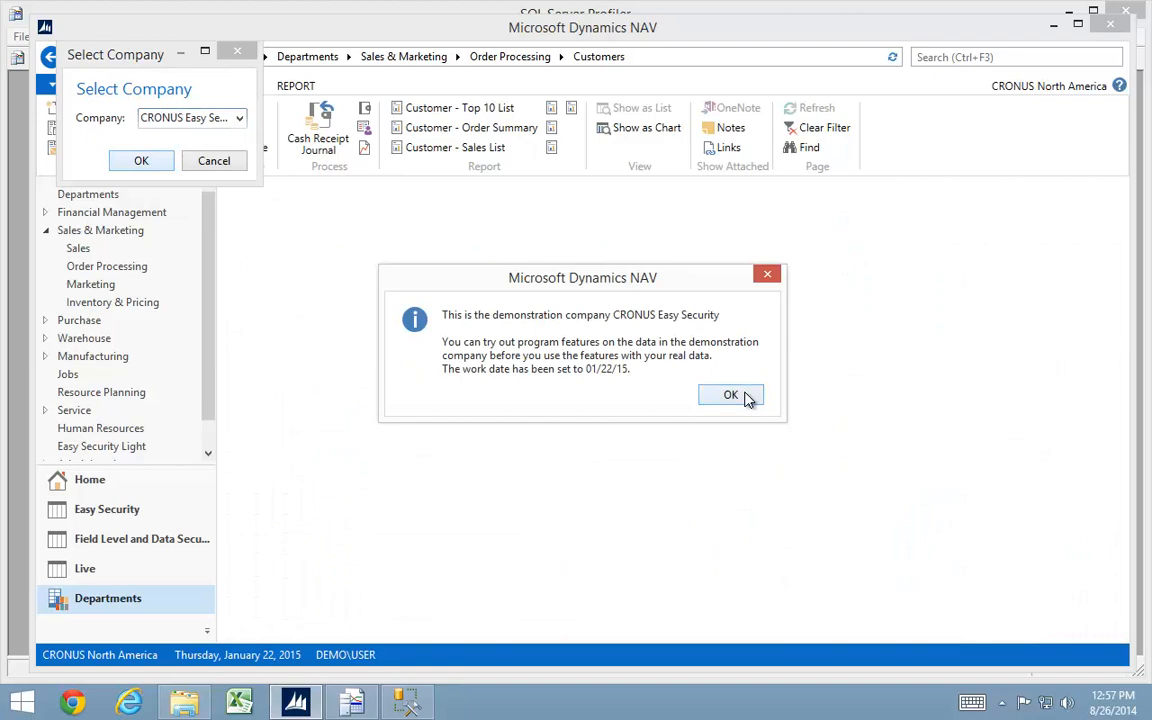
{"action": "left_click", "coordinate": [740, 396]}
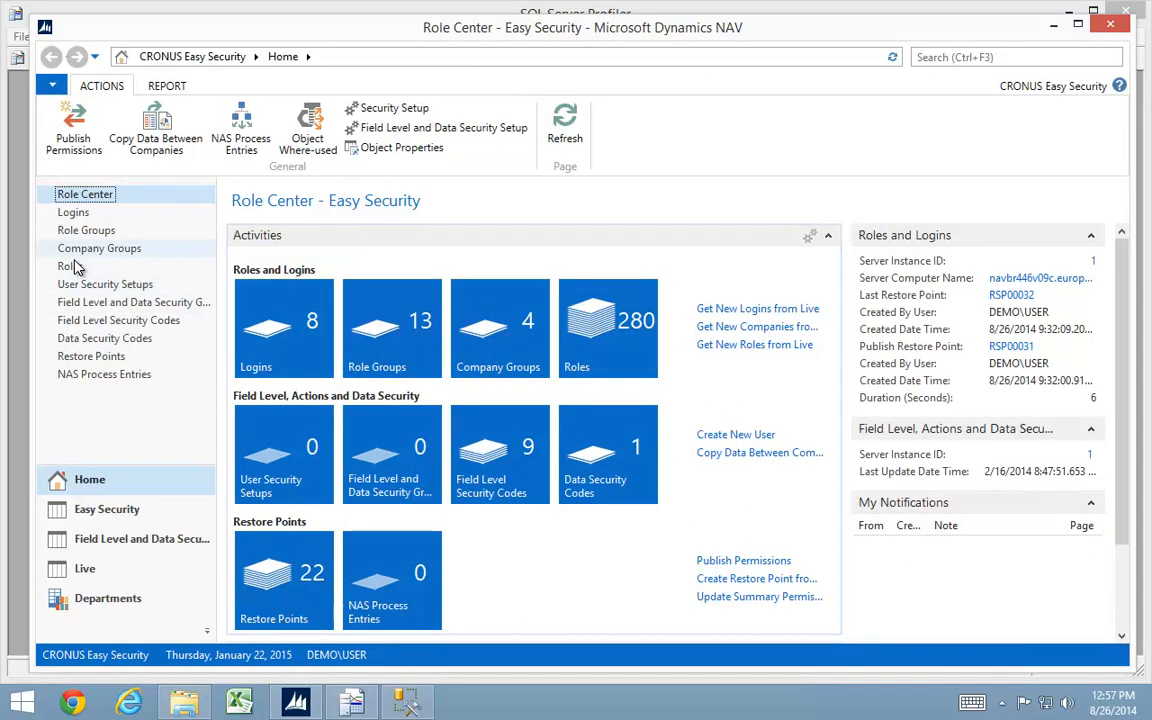
- Create a new role in the Roles list with the Role ID EDIT CUSTOMER 2
{"action": "left_click", "coordinate": [73, 261]}
{"action": "left_click", "coordinate": [62, 132]}
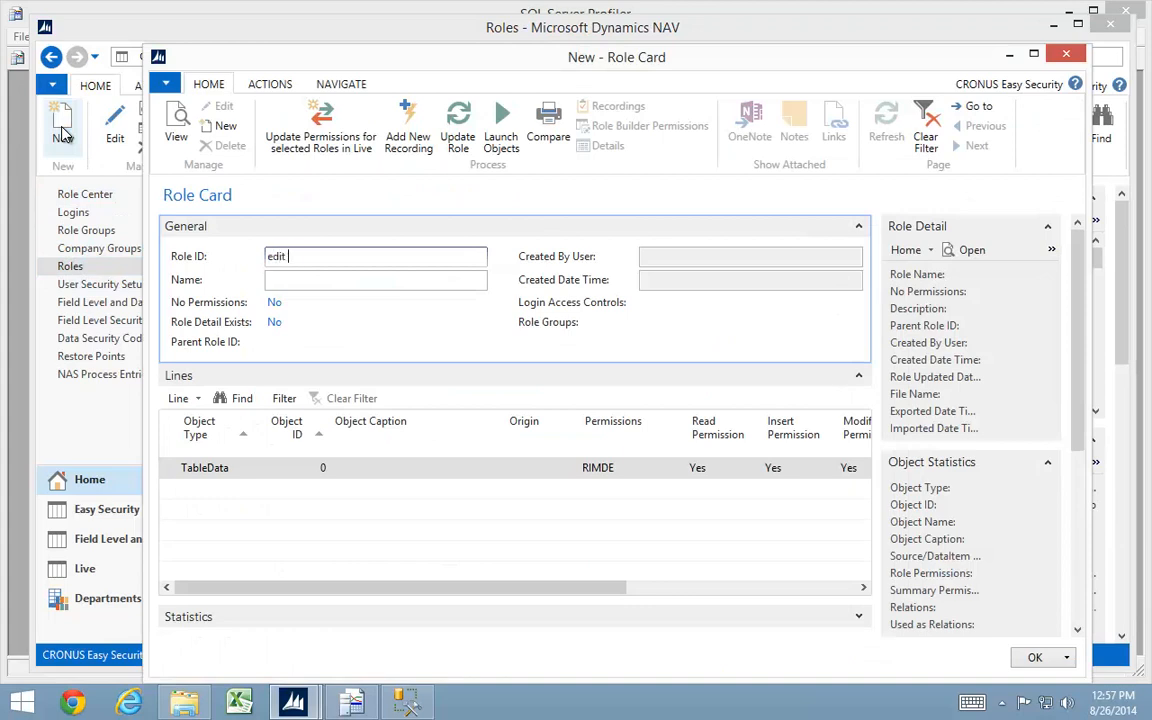
{"action": "type", "text": "edit customer 2"}
{"action": "key", "text": "Tab"}
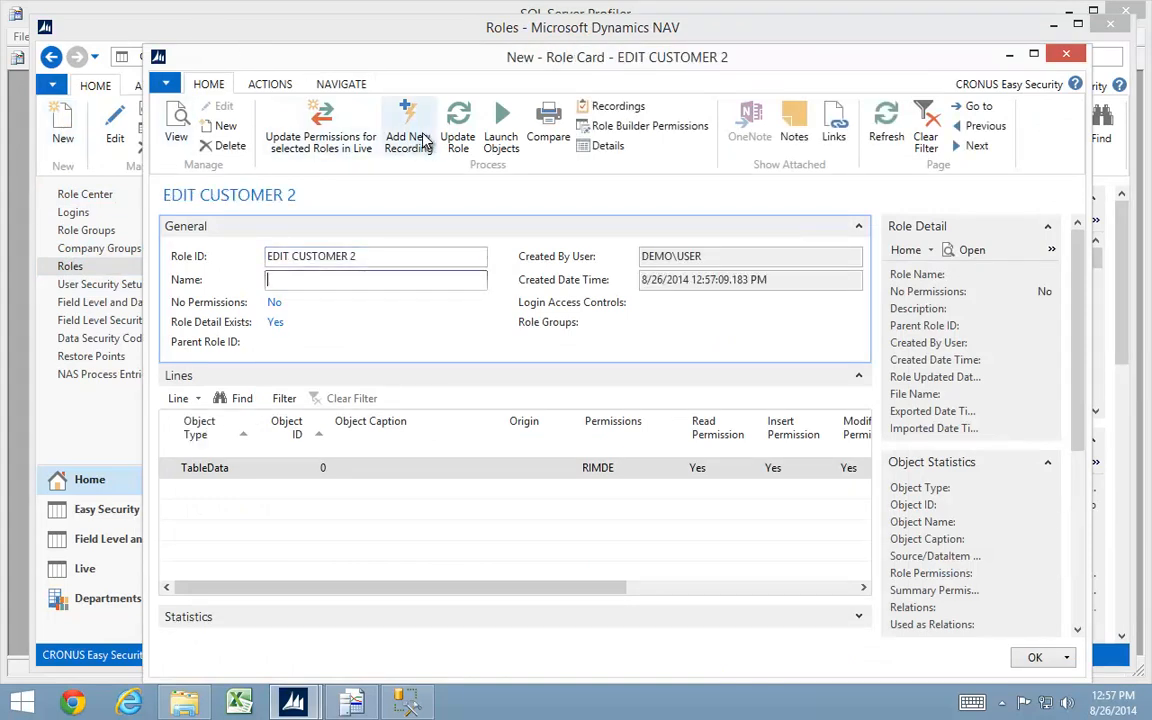
- Add a new recording to the role by importing the trace Edit Customer 2.xml with all trace clients included
{"action": "left_click", "coordinate": [420, 141]}
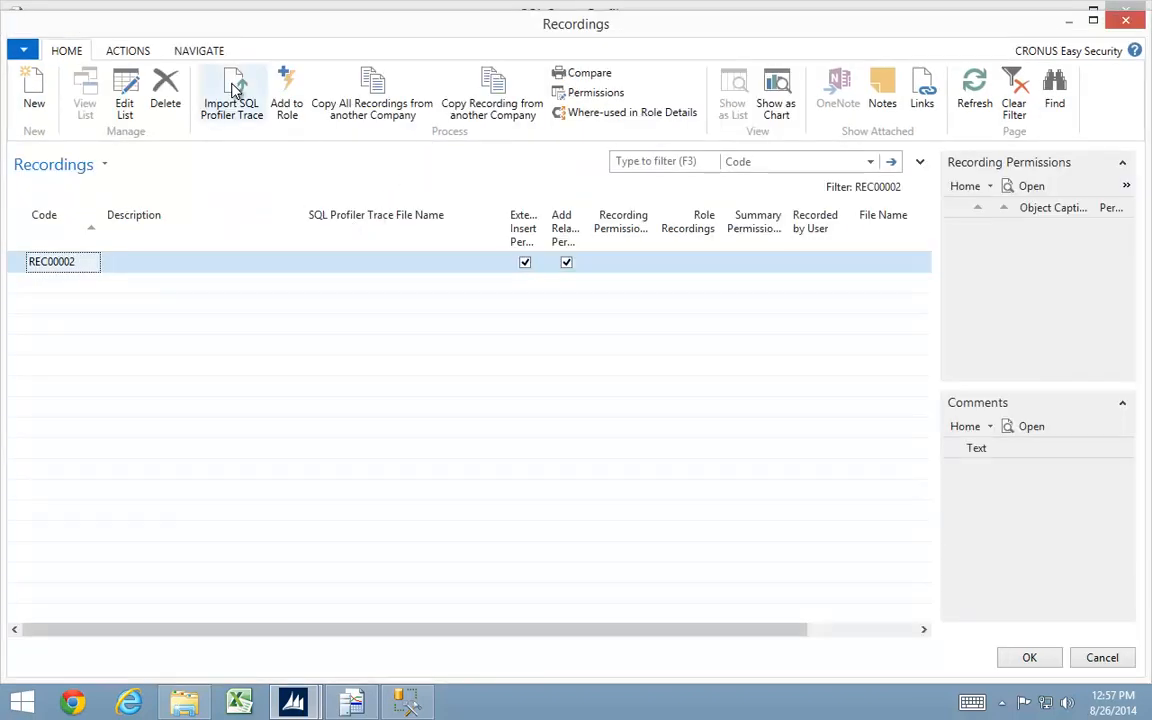
{"action": "left_click", "coordinate": [235, 90]}
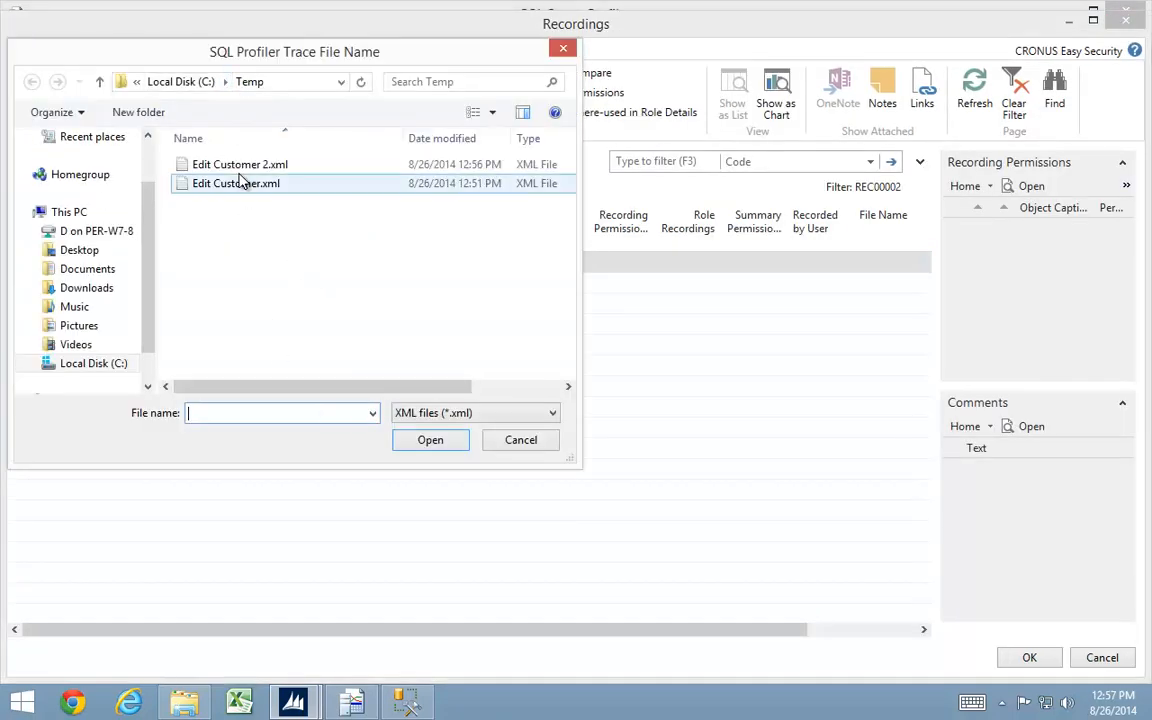
{"action": "left_click", "coordinate": [240, 164]}
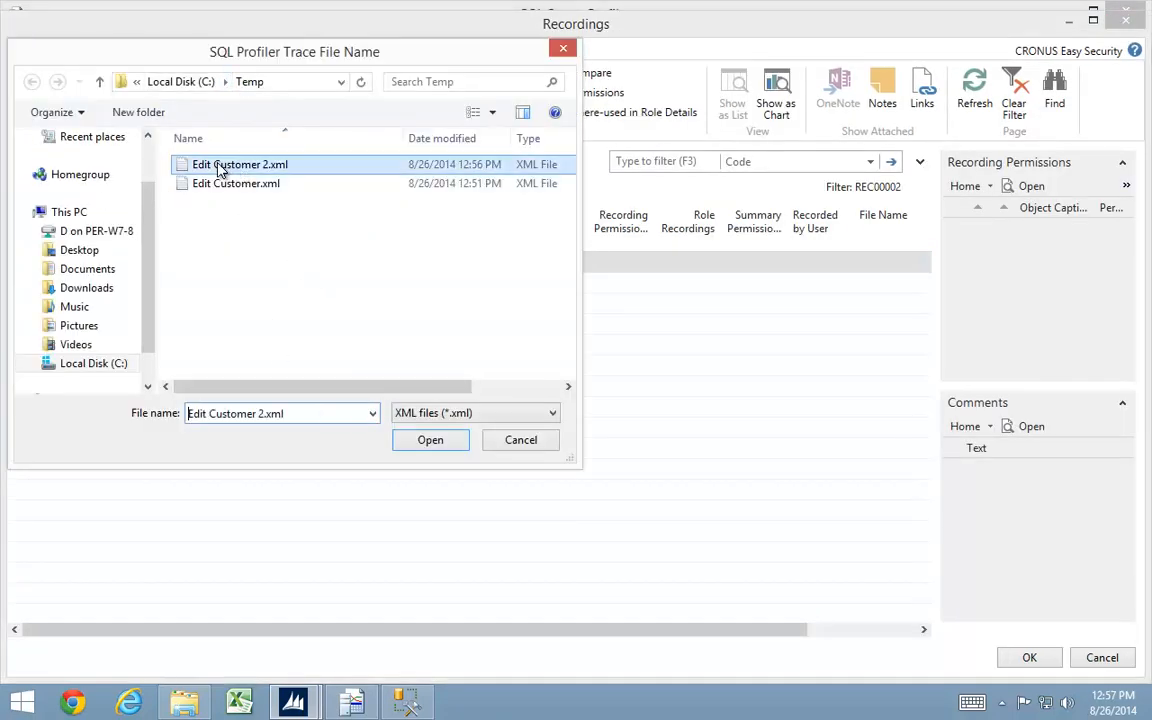
{"action": "left_click", "coordinate": [432, 442]}
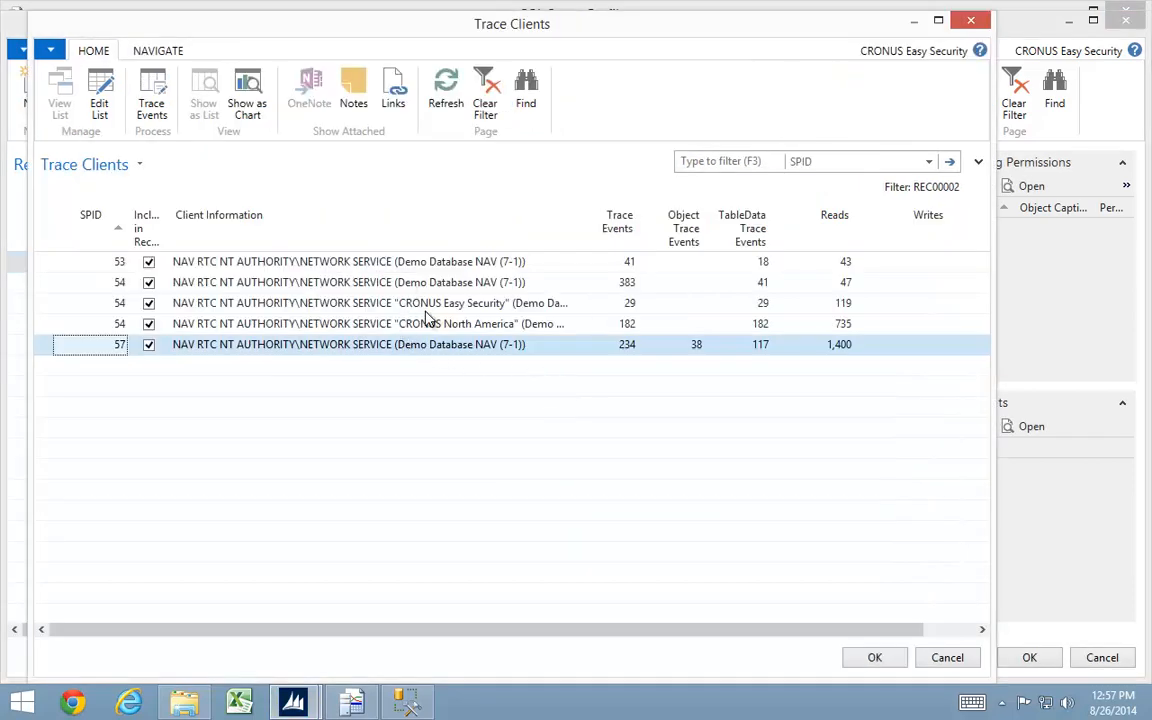
{"action": "left_click", "coordinate": [874, 658]}
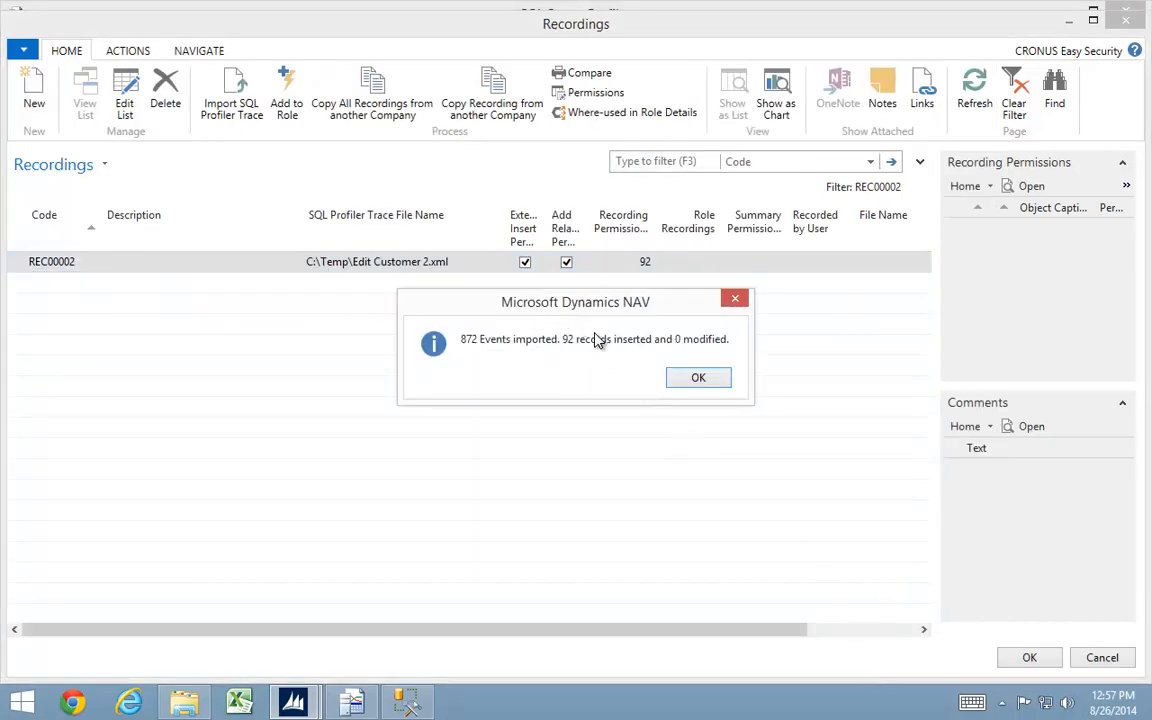
{"action": "left_click", "coordinate": [698, 378]}
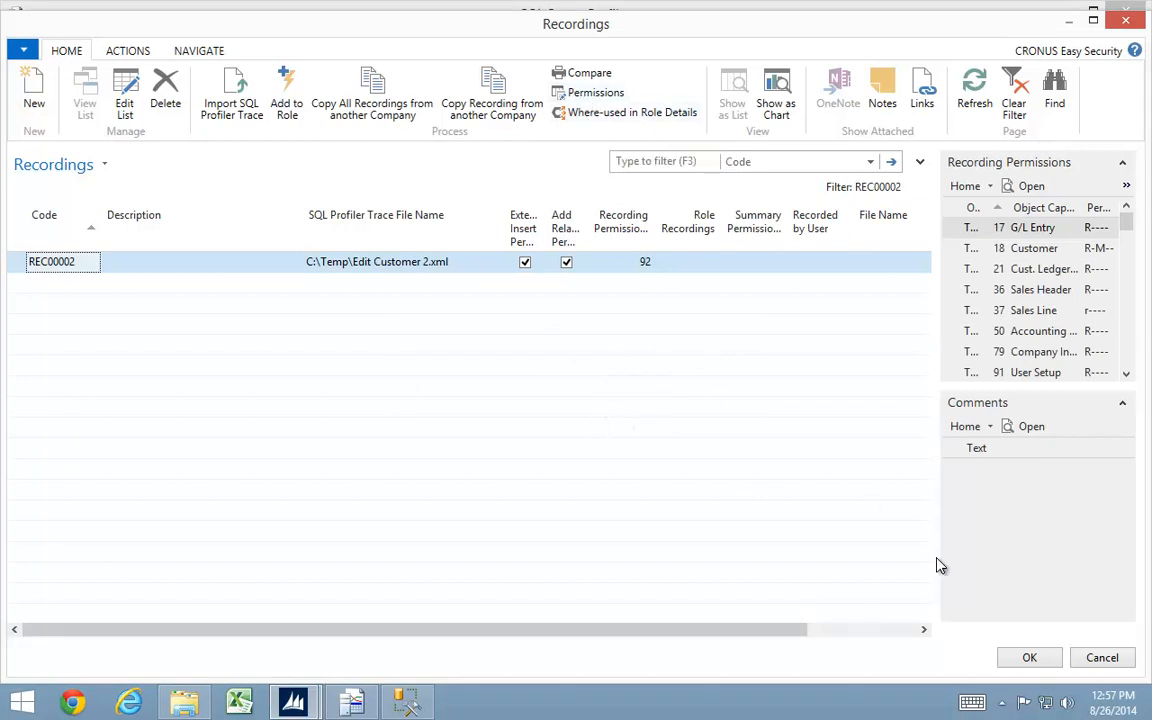
{"action": "left_click", "coordinate": [1029, 657]}
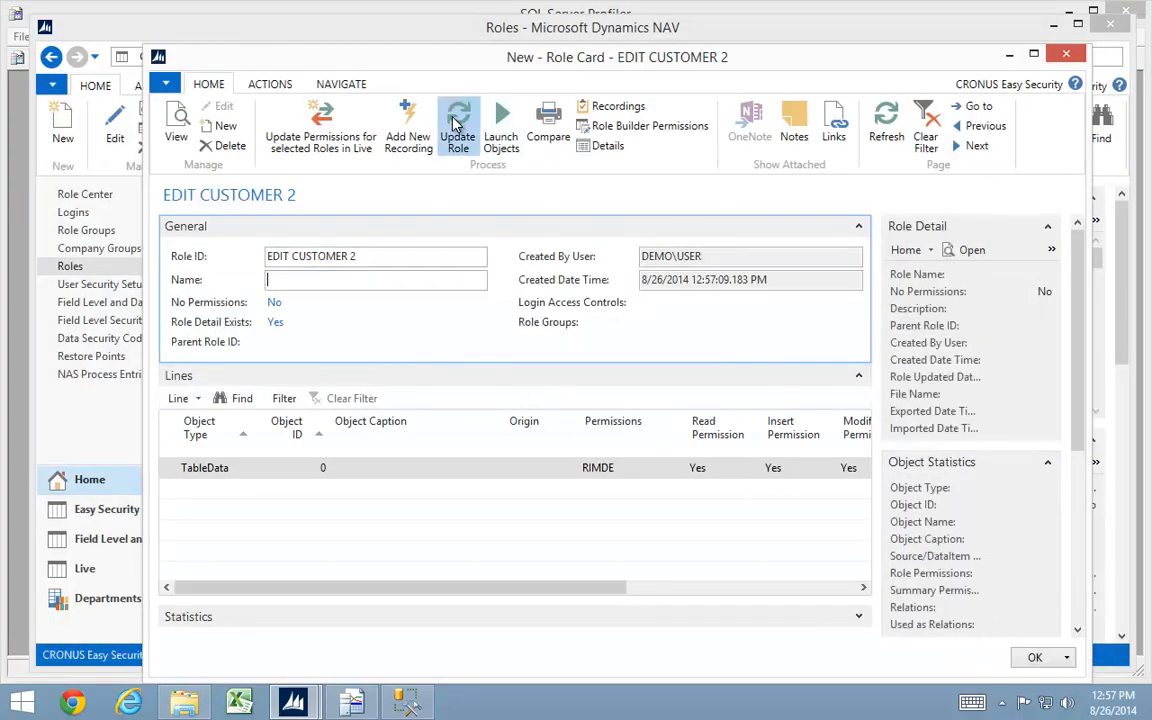
- Update the role EDIT CUSTOMER 2 with the recorded permissions and close its role card
{"action": "left_click", "coordinate": [455, 124]}
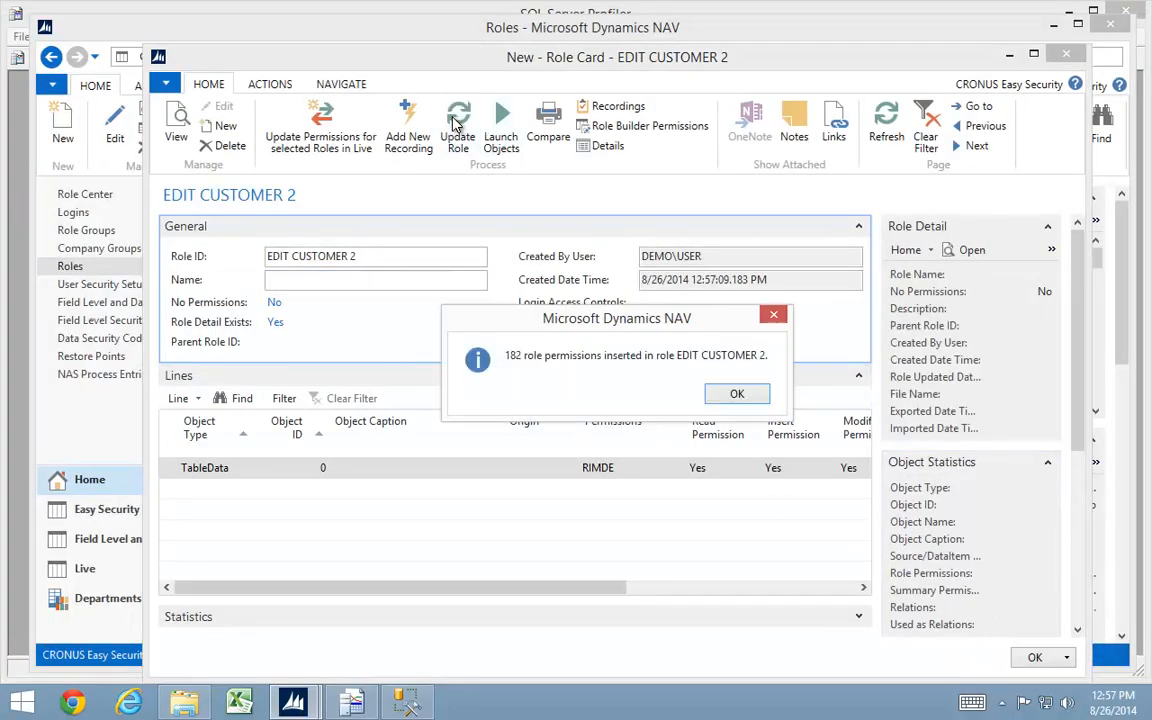
{"action": "left_click", "coordinate": [737, 396]}
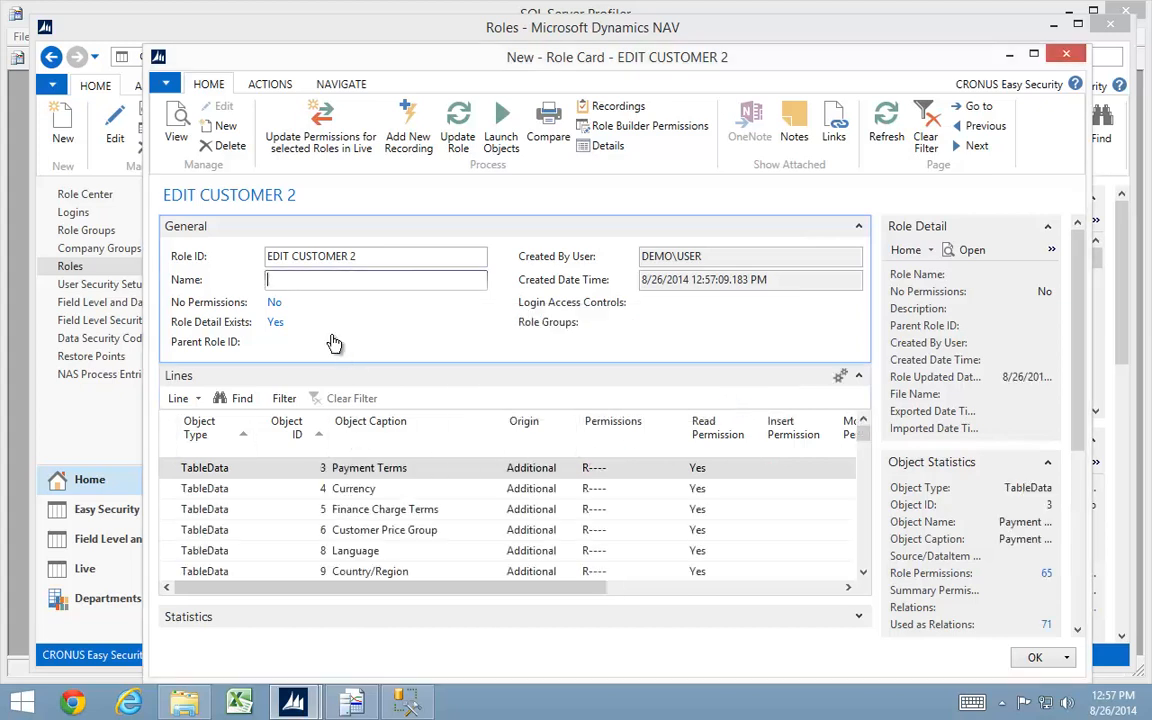
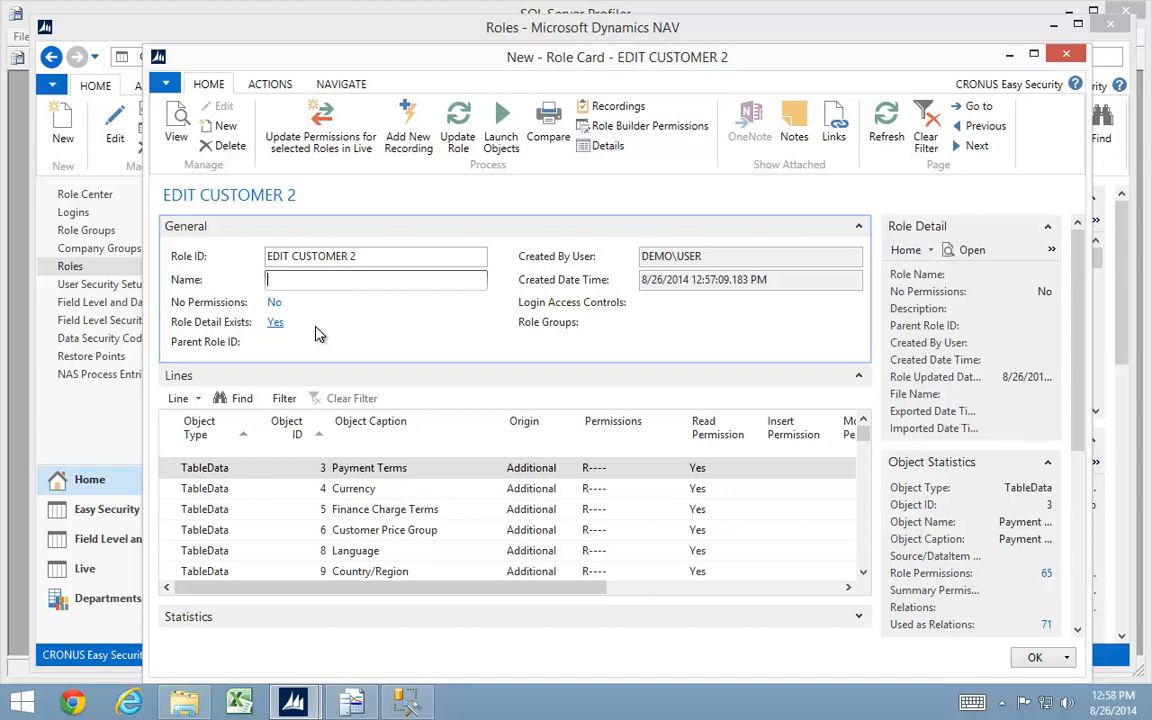
{"action": "key", "text": "Escape"}
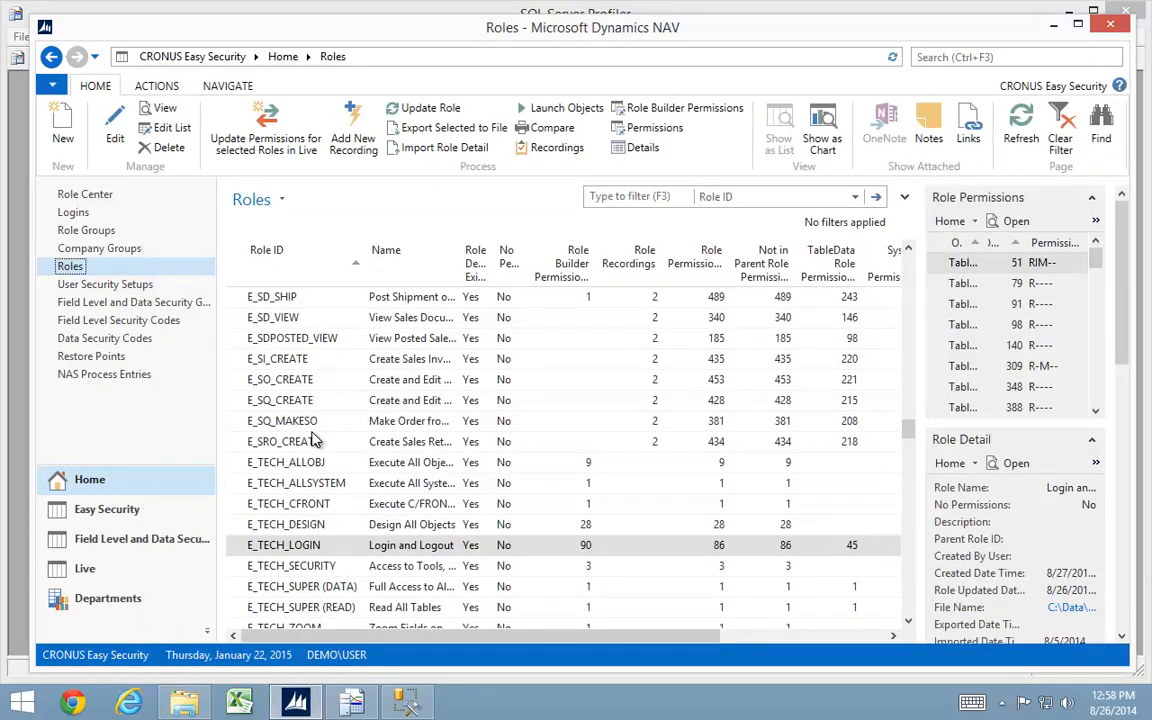
- Find the EDIT CUSTOMER role in the Roles list by searching the Role ID for "edit c"
{"action": "left_click", "coordinate": [280, 421]}
{"action": "scroll", "coordinate": [290, 410], "scroll_direction": "up", "scroll_amount": 10}
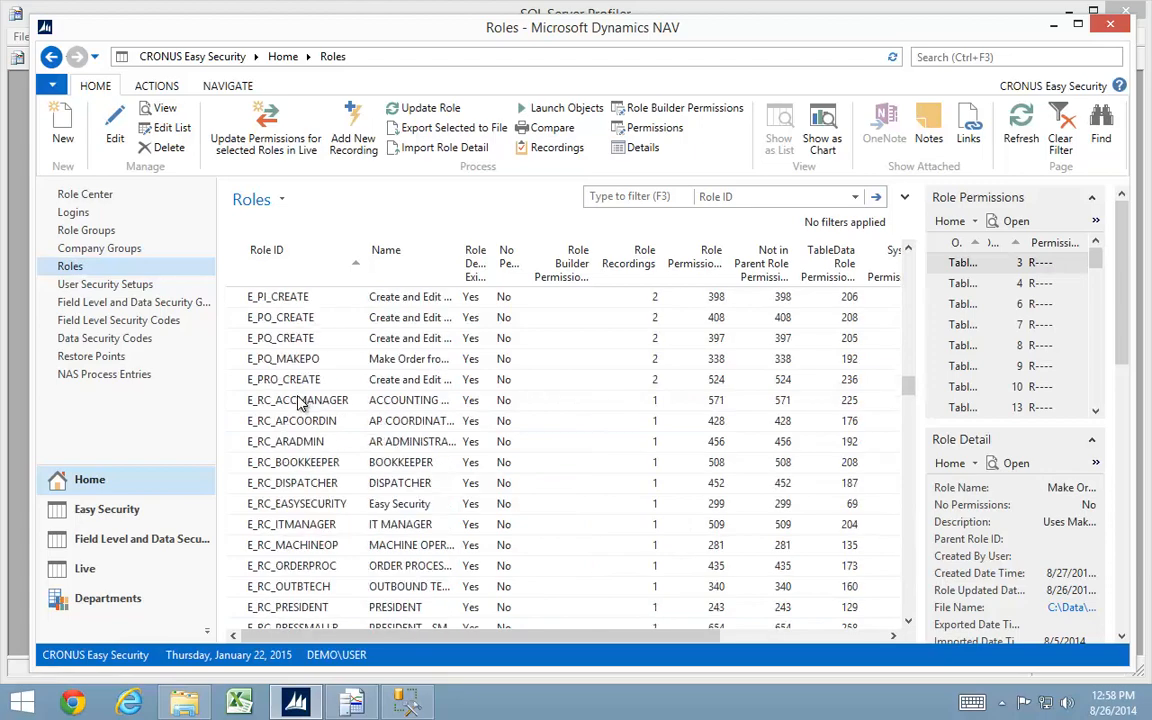
{"action": "scroll", "coordinate": [297, 401], "scroll_direction": "up", "scroll_amount": 15}
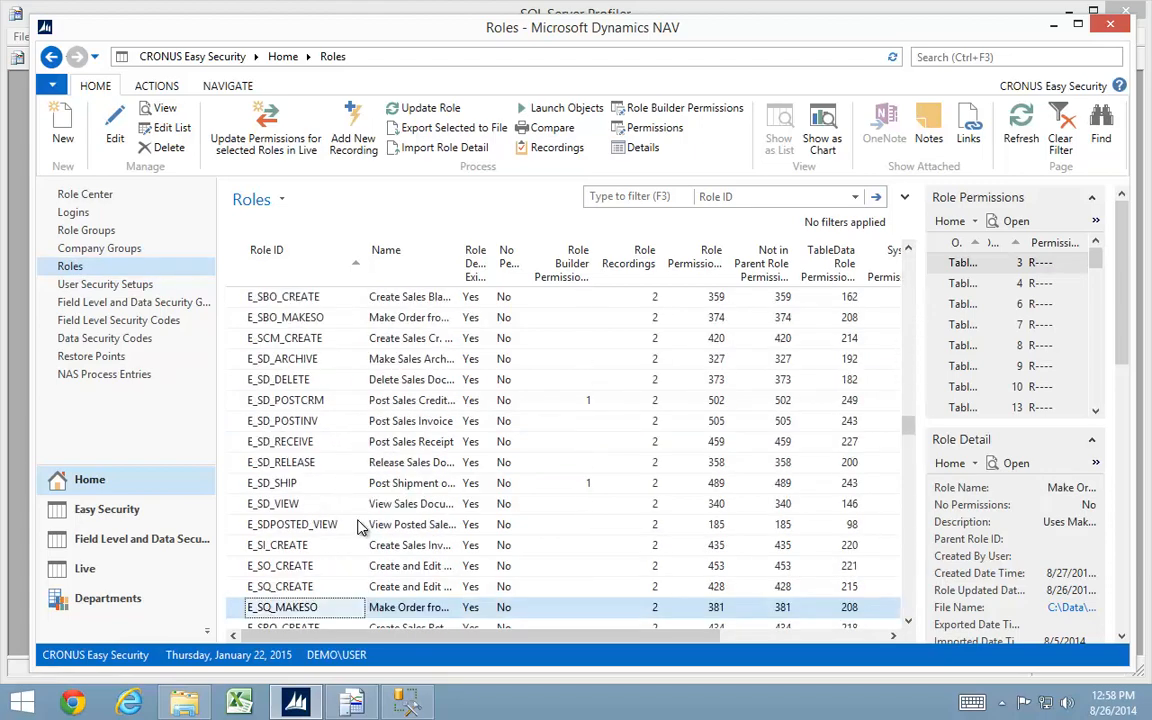
{"action": "key", "text": "ctrl+Home"}
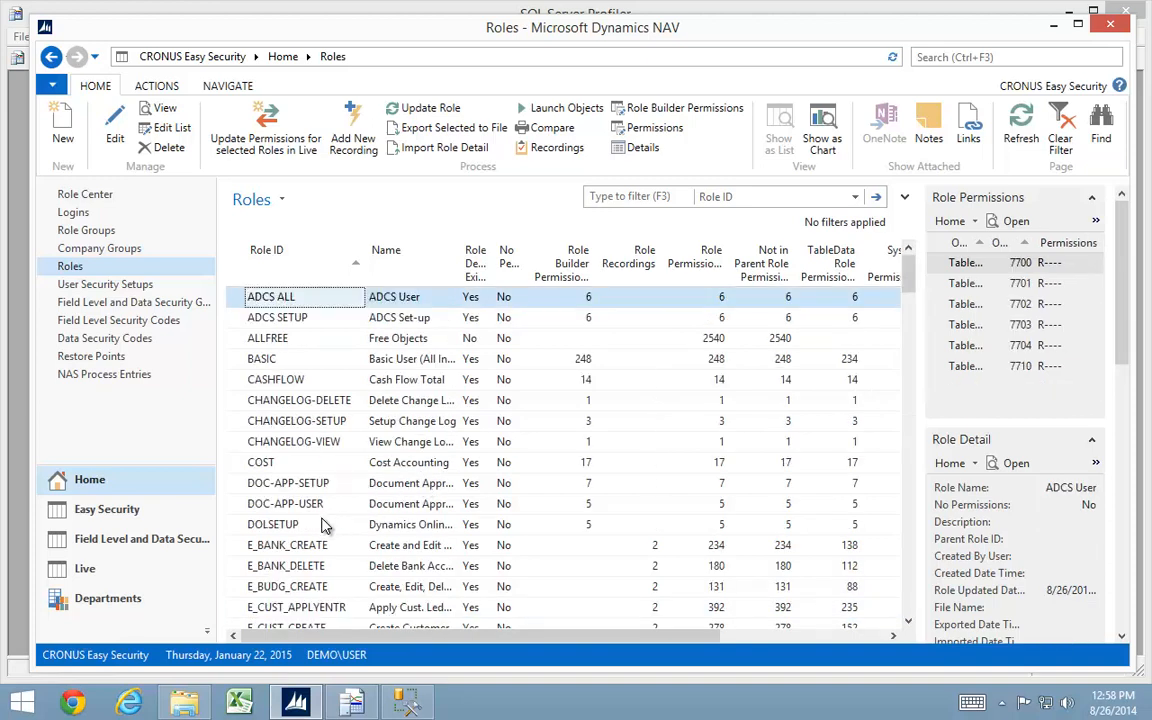
{"action": "key", "text": "ctrl+f"}
{"action": "type", "text": "edit c"}
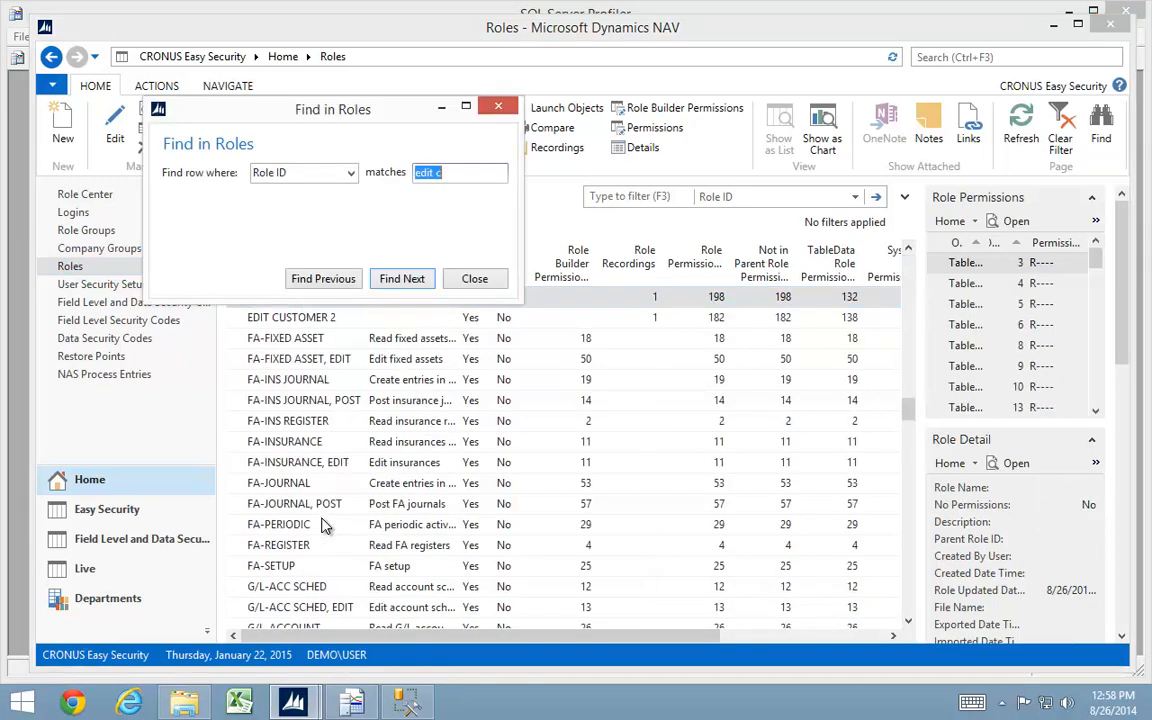
{"action": "key", "text": "Escape"}
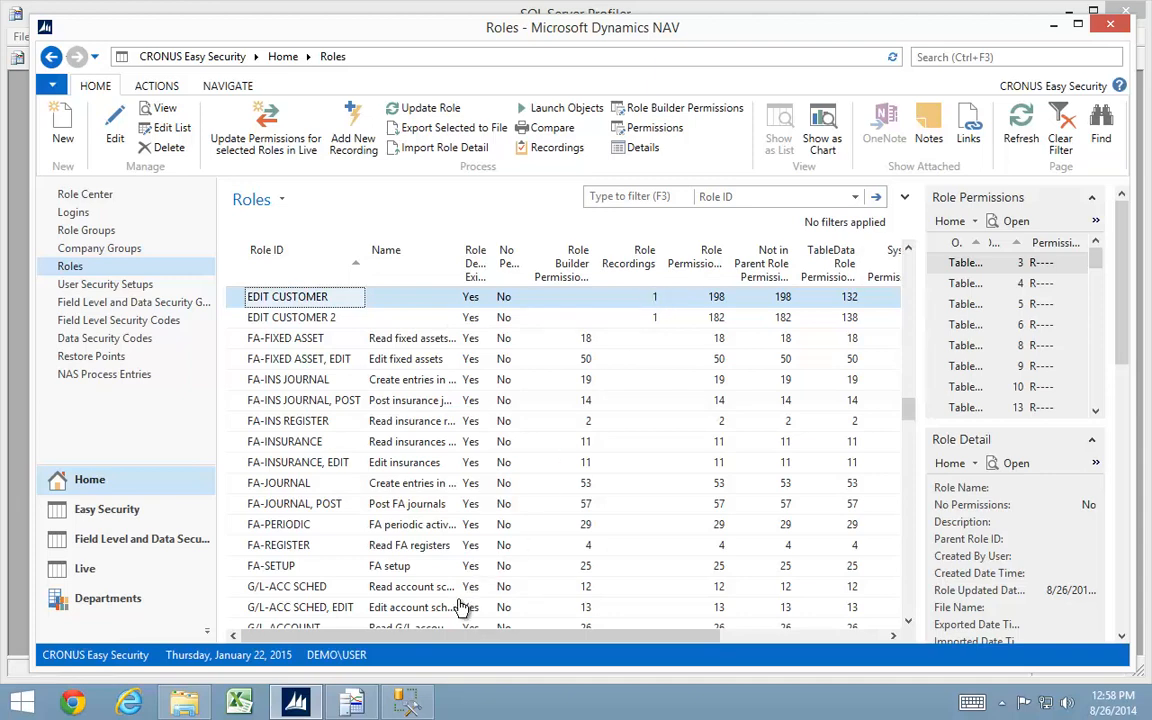
- Open the Windows Start screen
{"action": "key", "text": "super"}
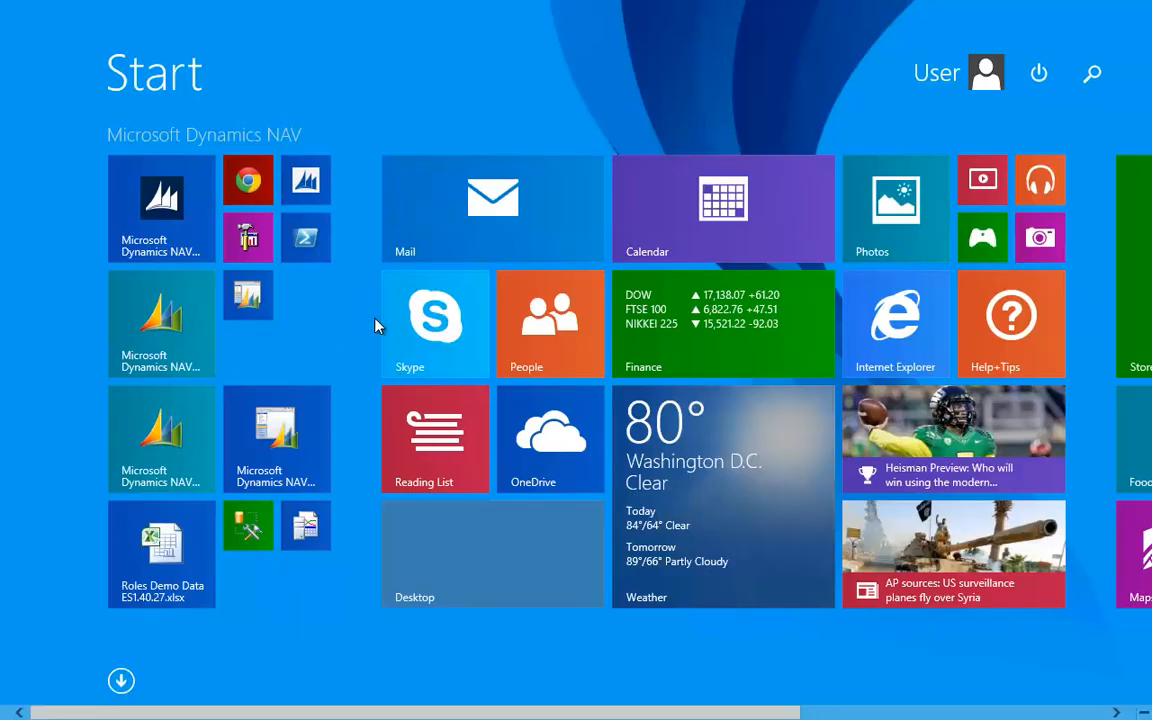
- Open Microsoft Dynamics NAV Server administration, restart the DynamicsNAV71 instance, and let the connected NAV client close
{"action": "left_click", "coordinate": [256, 249]}
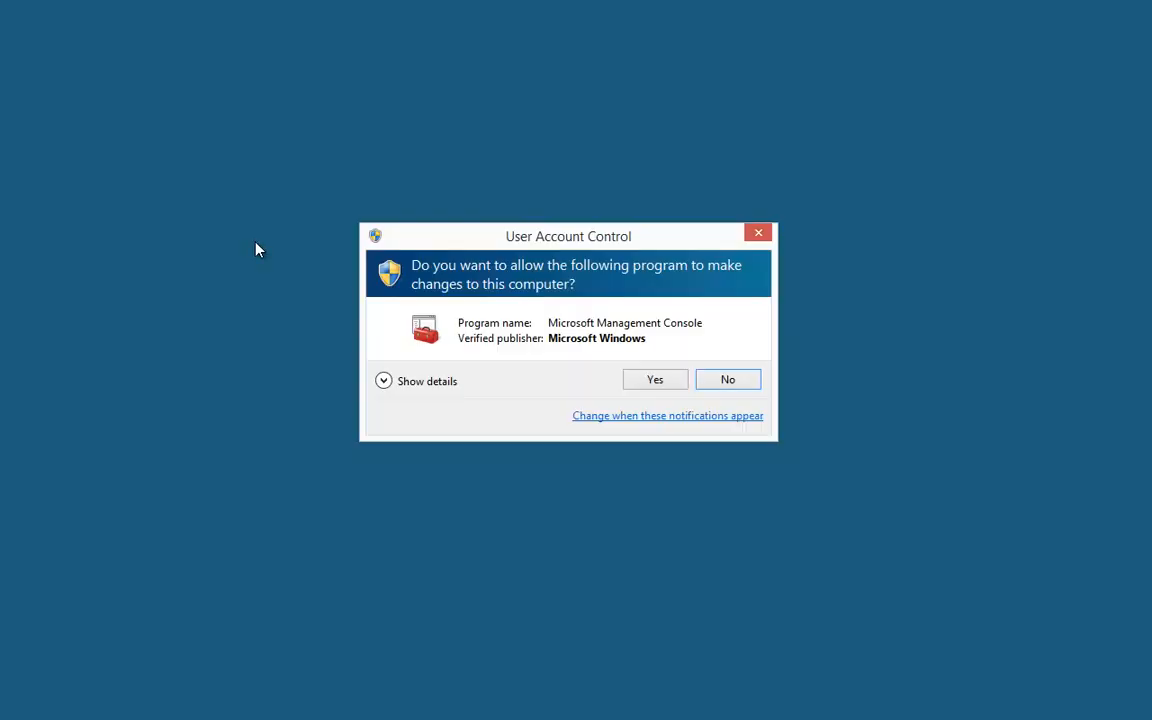
{"action": "left_click", "coordinate": [664, 390]}
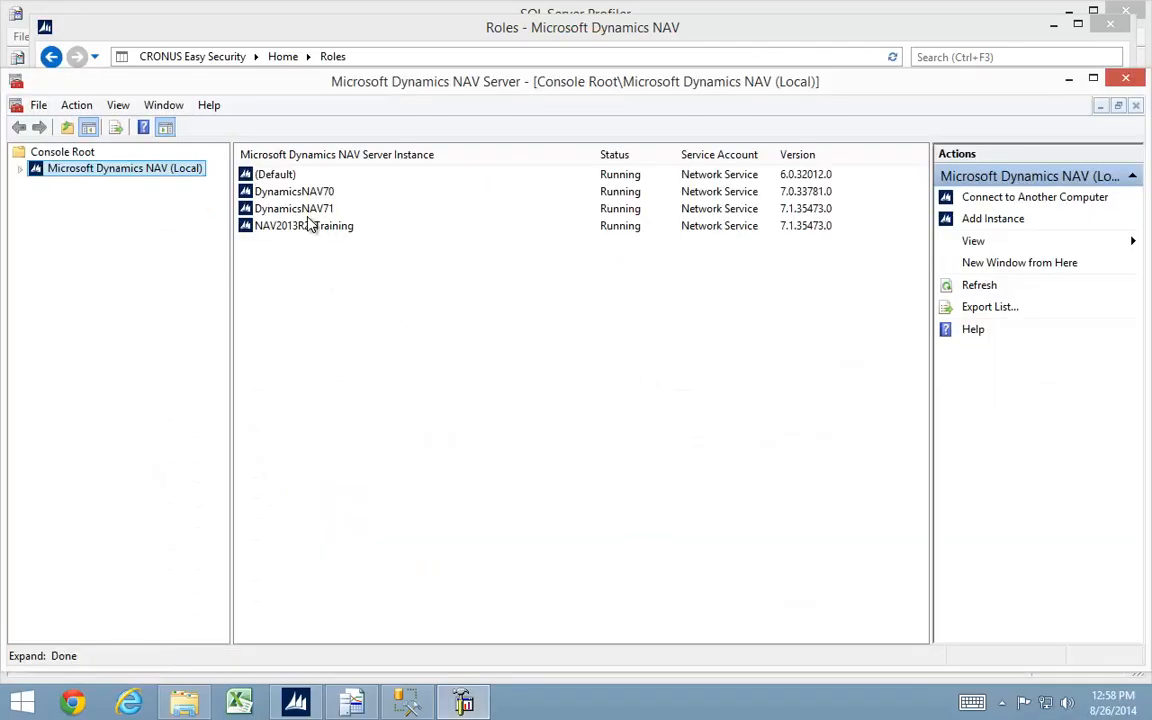
{"action": "left_click", "coordinate": [325, 209]}
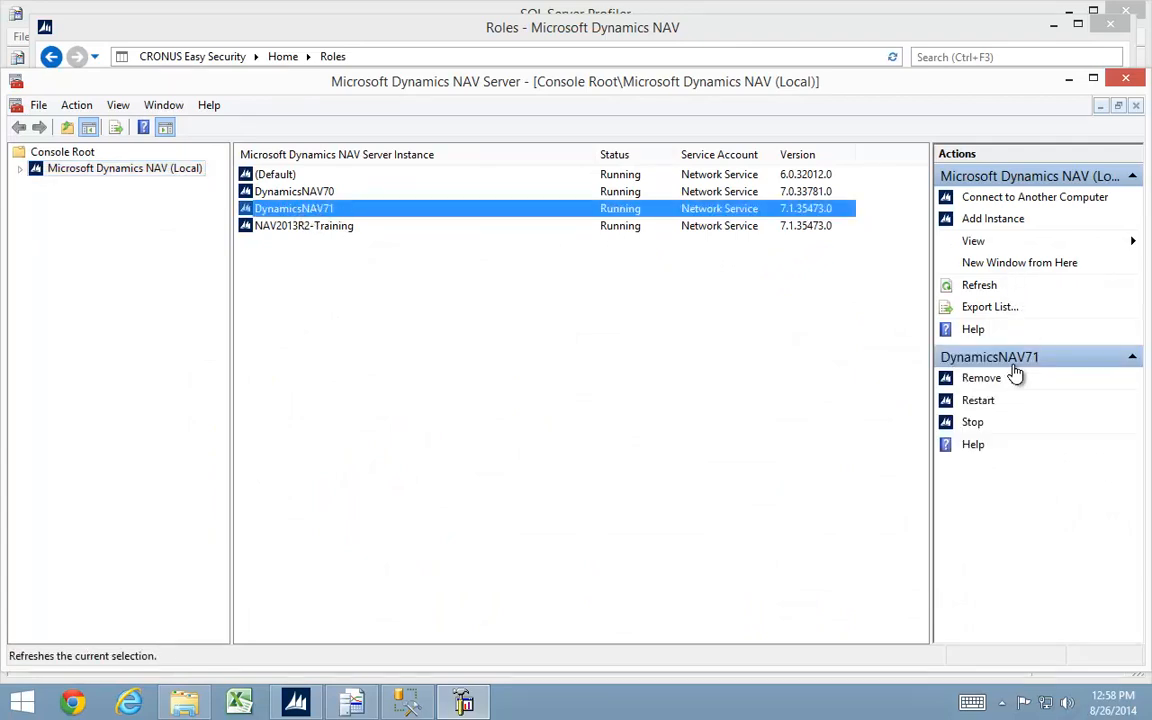
{"action": "left_click", "coordinate": [977, 400]}
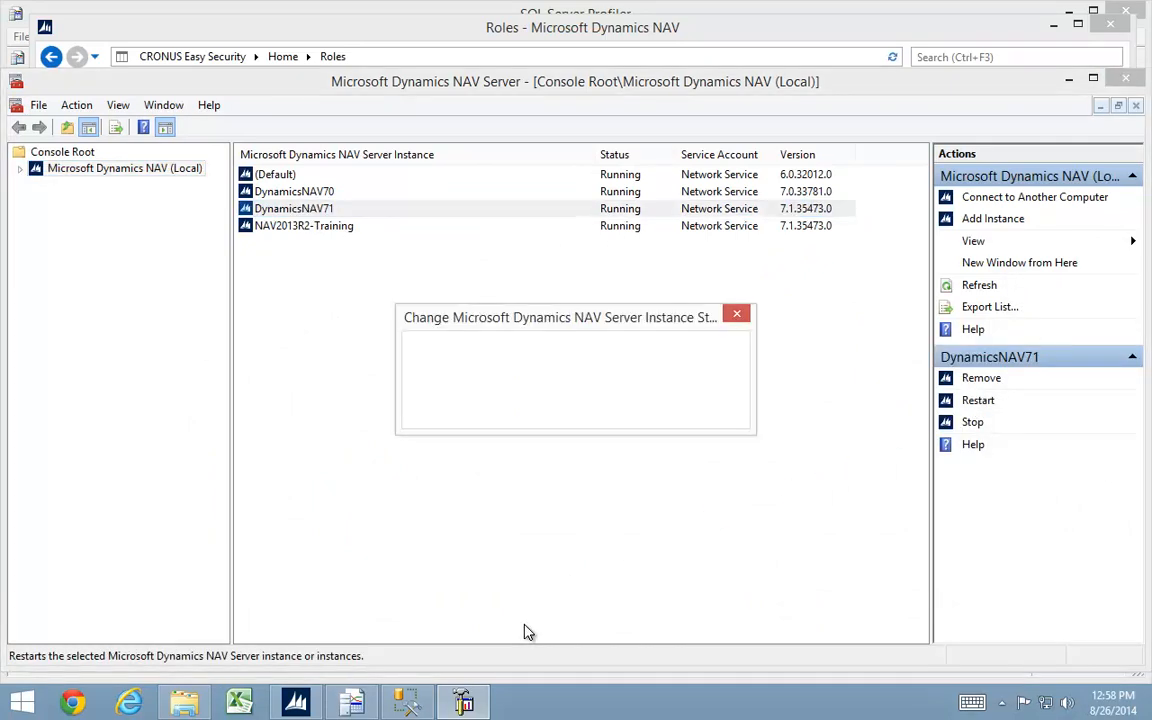
{"action": "left_click", "coordinate": [625, 408]}
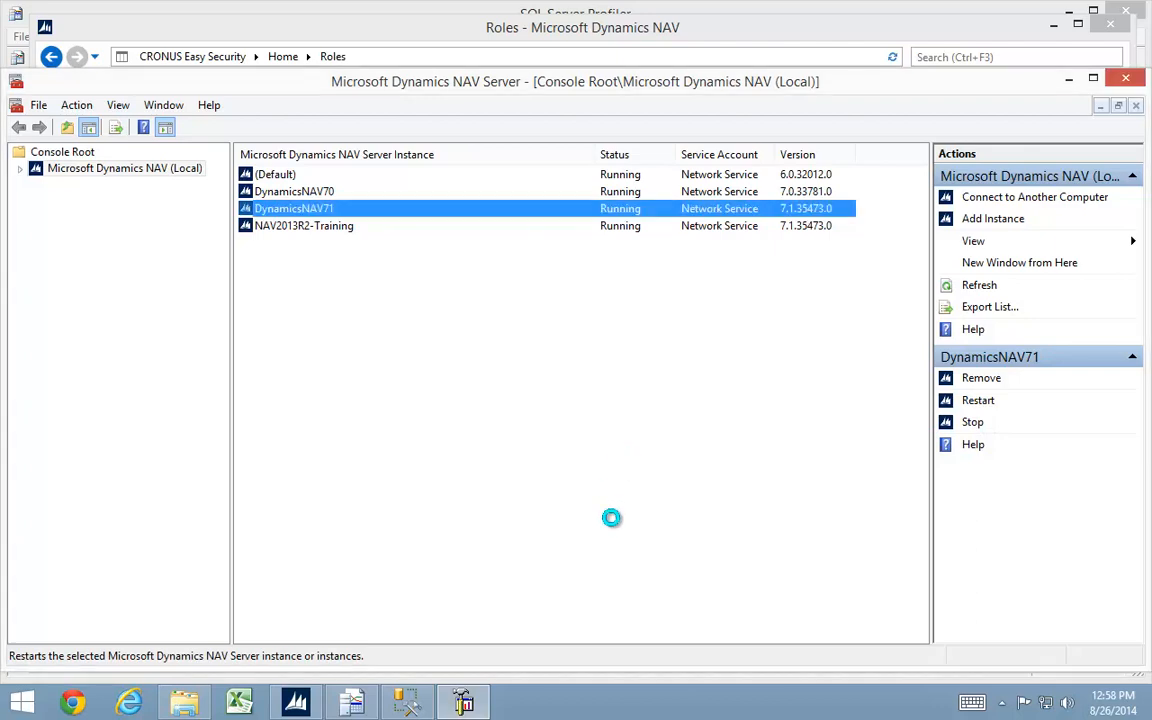
{"action": "left_click", "coordinate": [297, 705]}
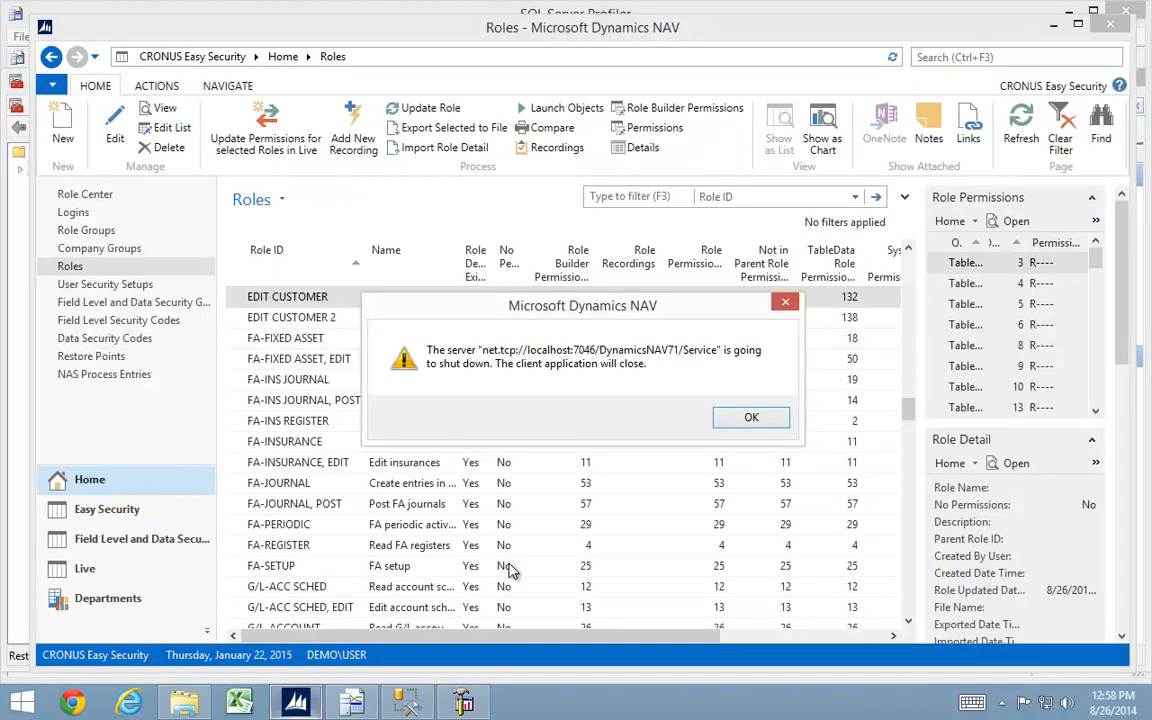
{"action": "left_click", "coordinate": [755, 419]}
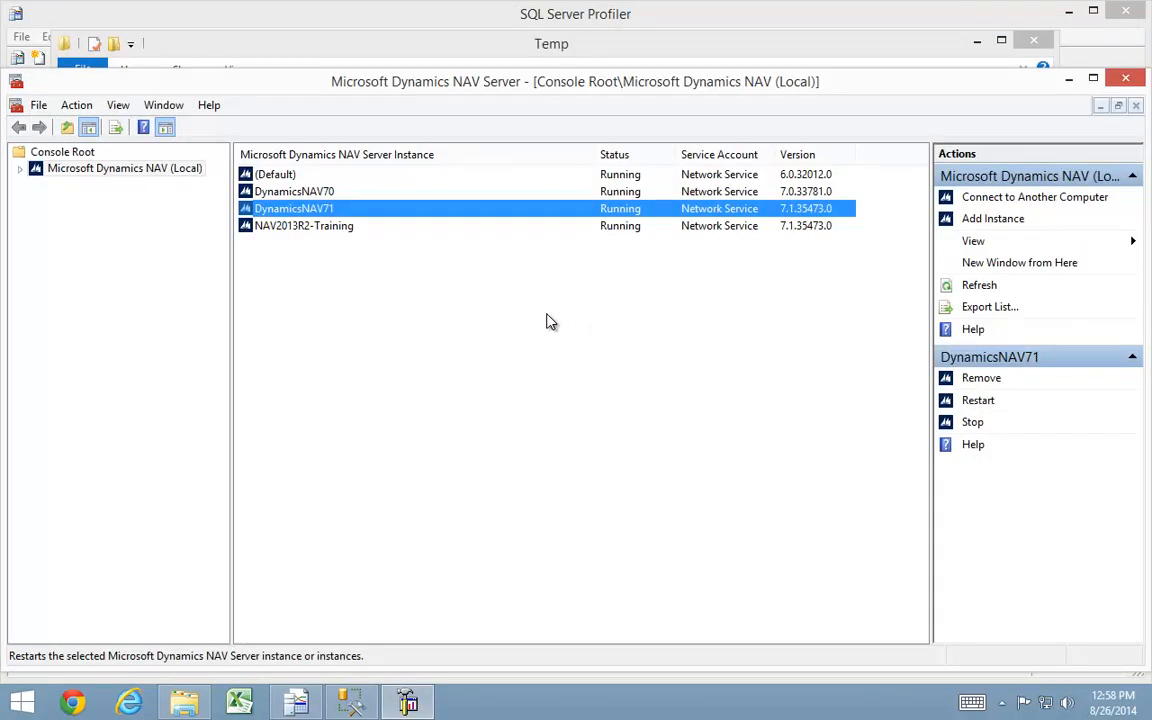
- Relaunch the Microsoft Dynamics NAV client and accept the demonstration company notice
{"action": "left_click", "coordinate": [22, 703]}
{"action": "left_click", "coordinate": [122, 193]}
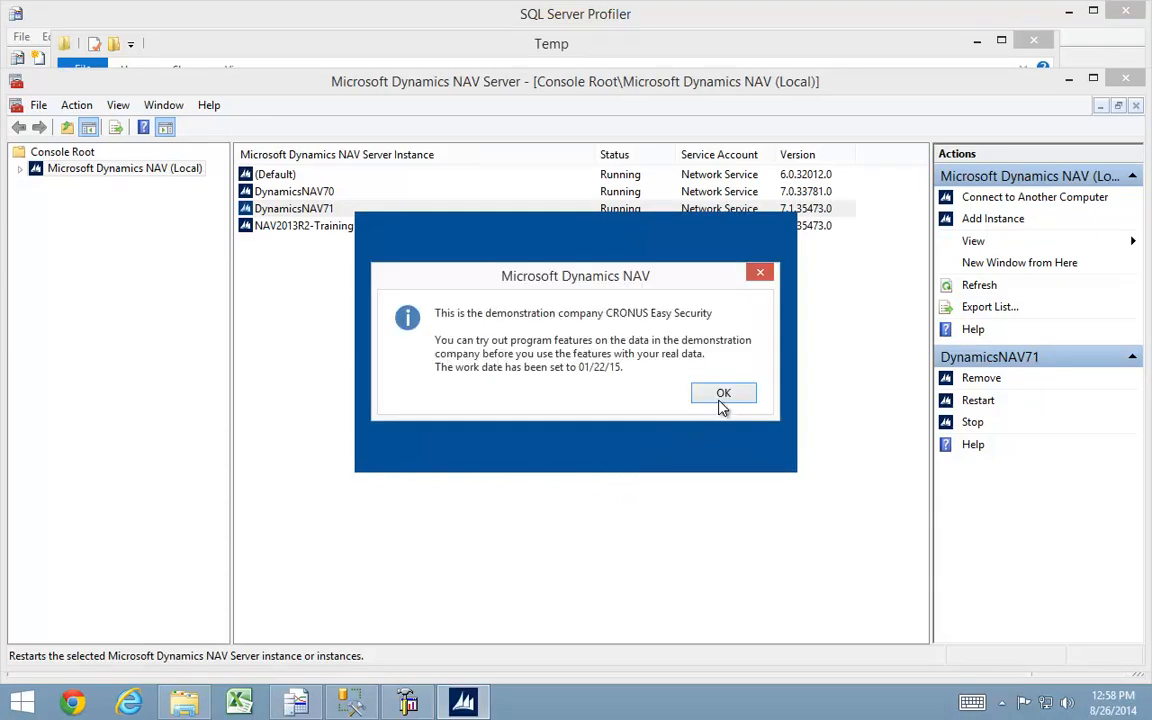
{"action": "left_click", "coordinate": [719, 397]}
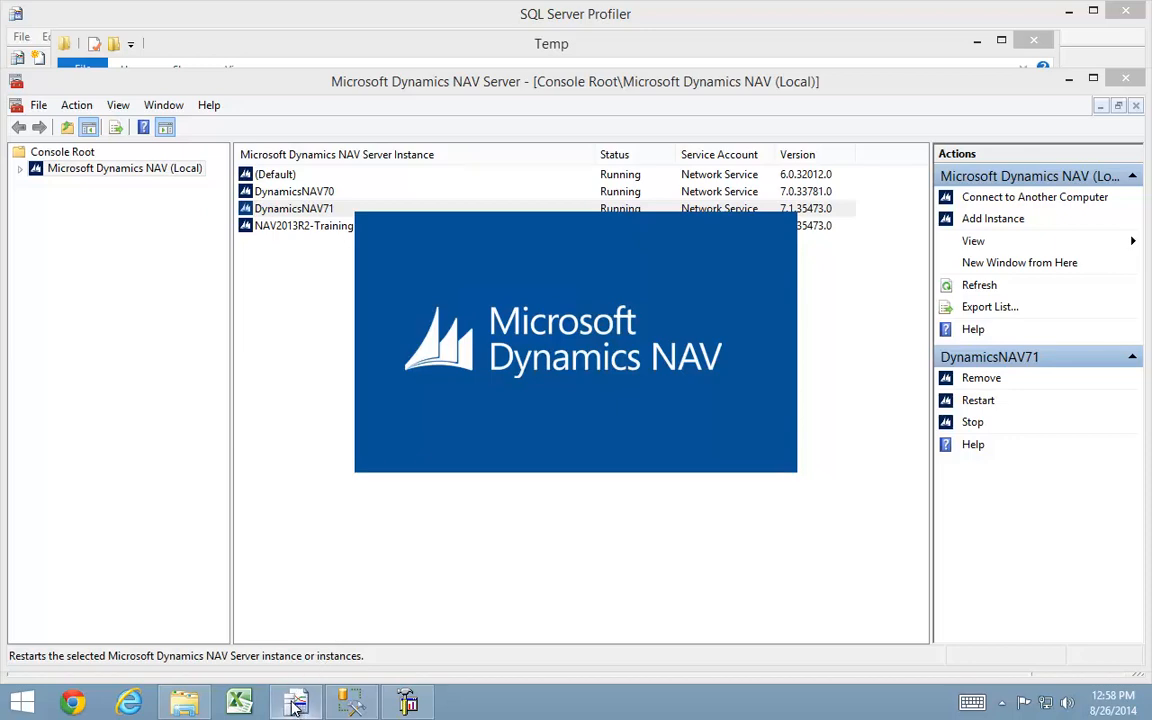
- Switch to SQL Server Profiler and start the stopped trace again
{"action": "mouse_move", "coordinate": [297, 704]}
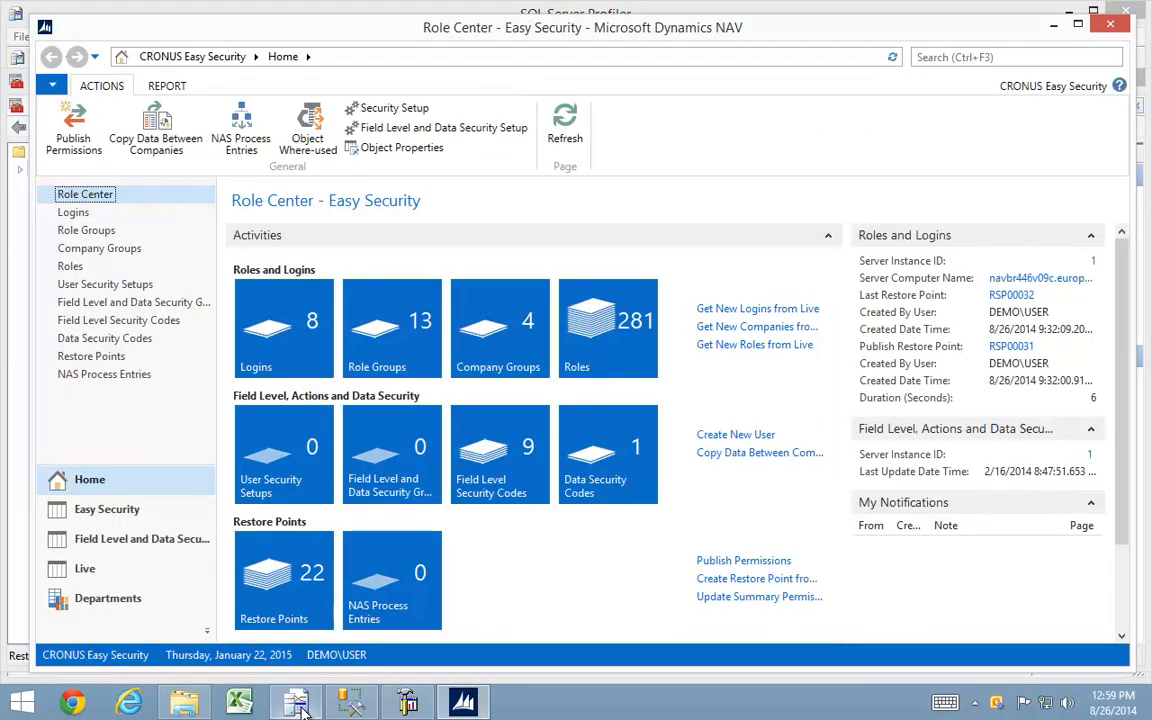
{"action": "left_click", "coordinate": [299, 705]}
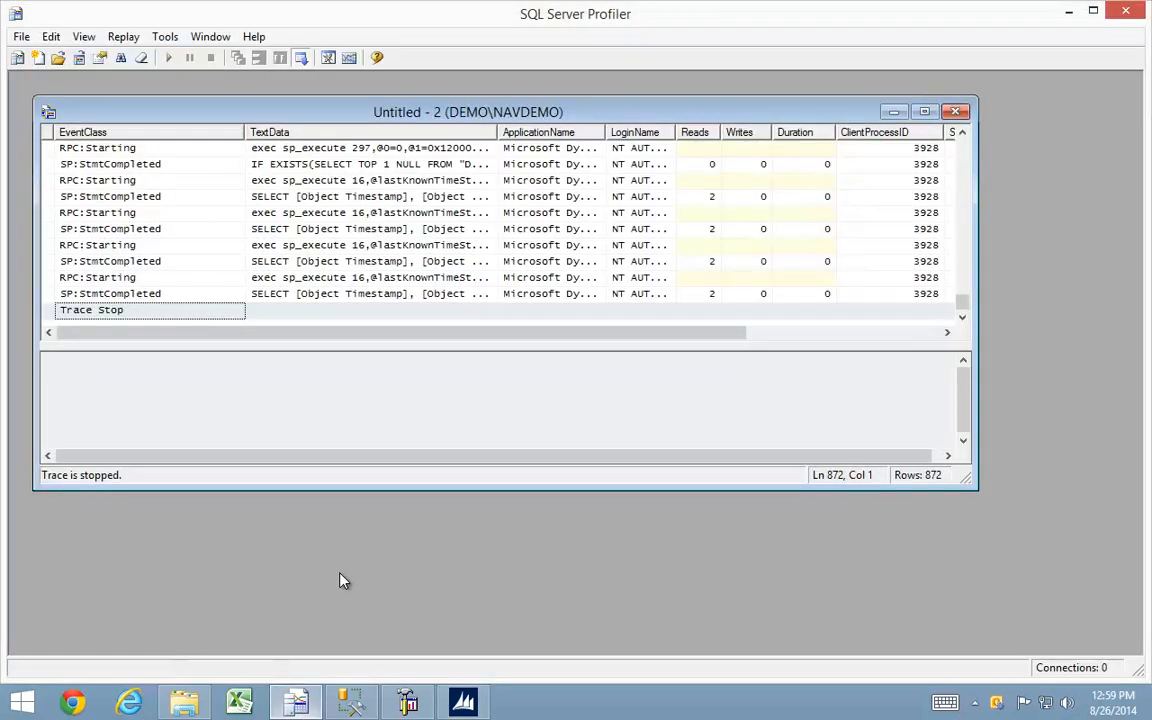
{"action": "left_click", "coordinate": [170, 59]}
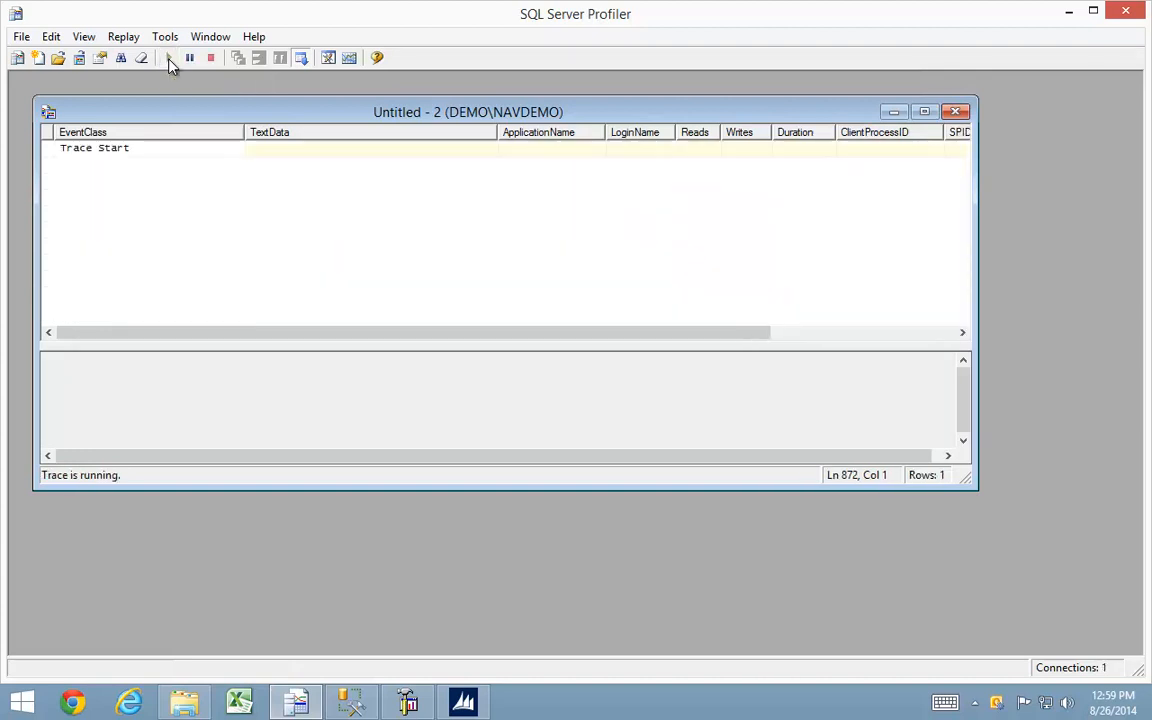
- Switch to the Dynamics NAV client and change the company to CRONUS North America
{"action": "left_click", "coordinate": [463, 702]}
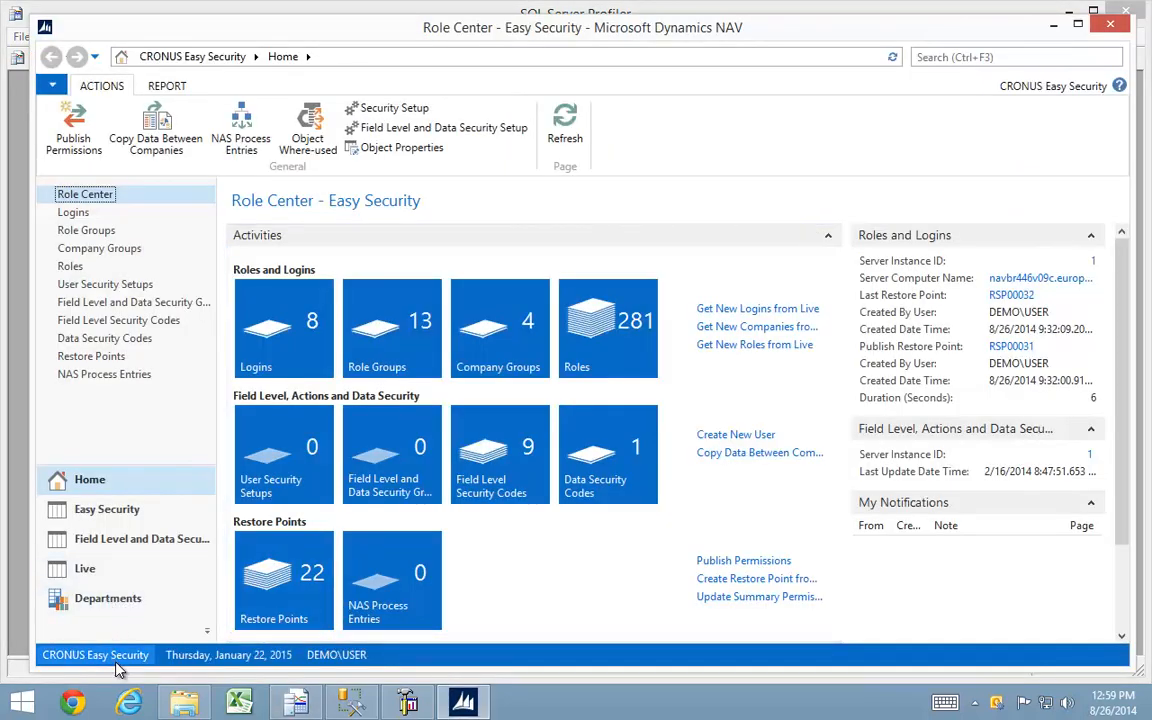
{"action": "left_click", "coordinate": [60, 655]}
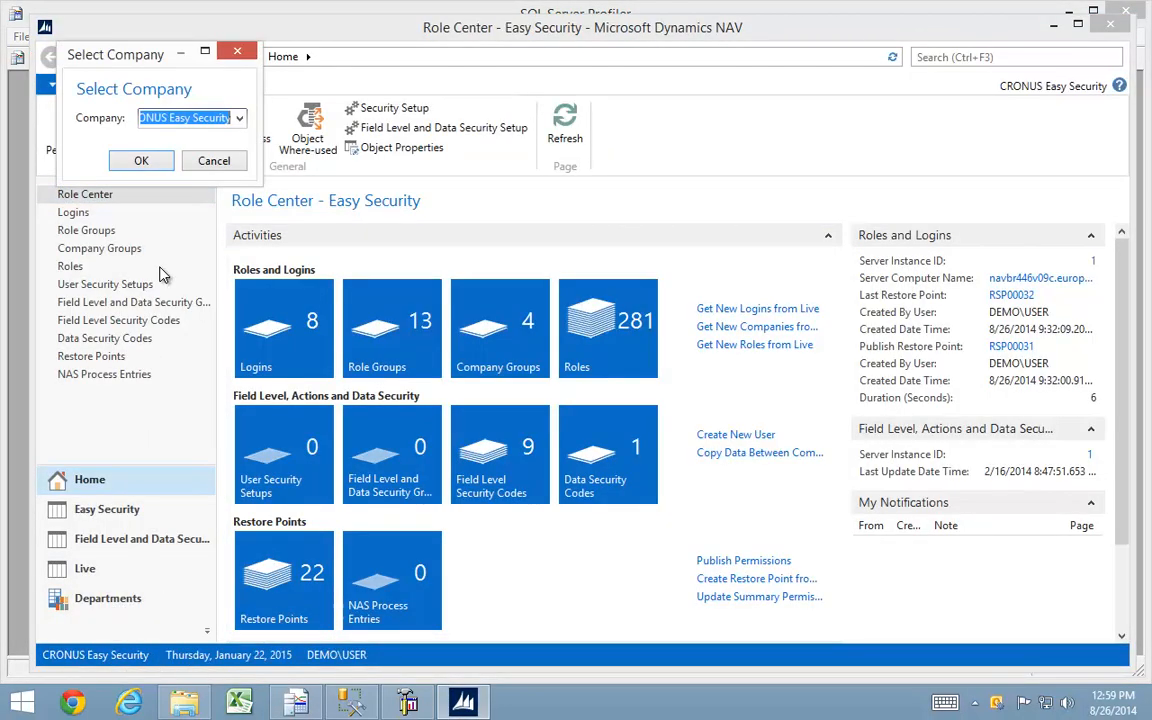
{"action": "left_click", "coordinate": [240, 119]}
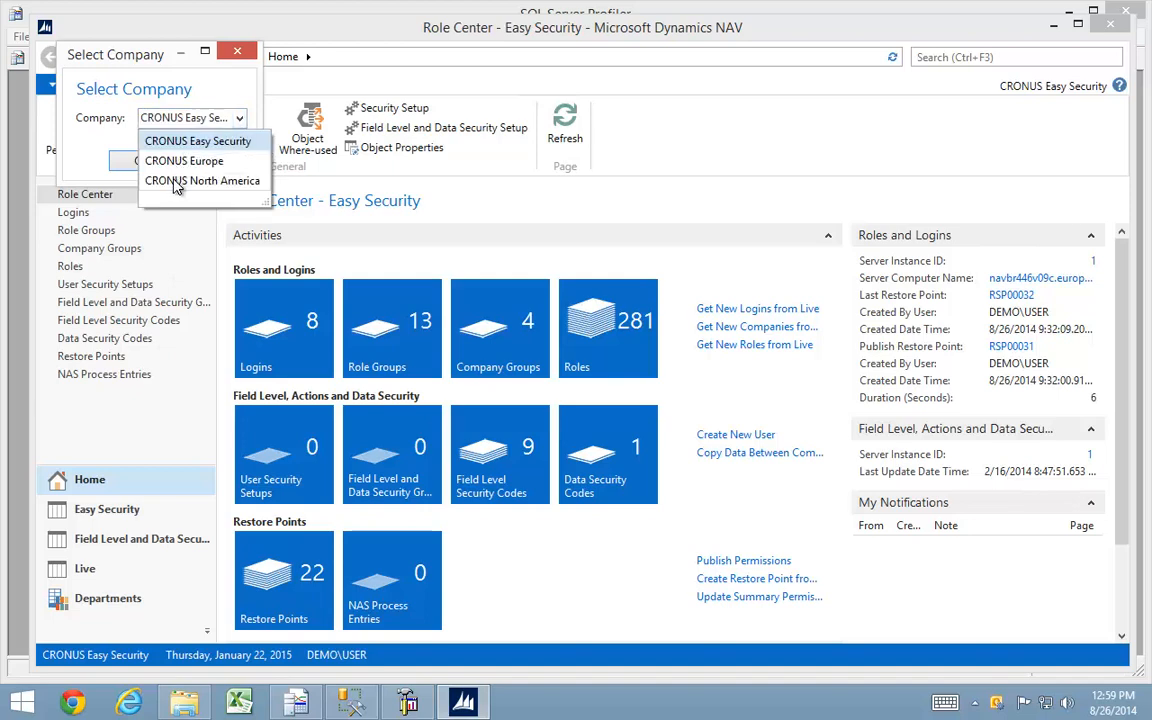
{"action": "left_click", "coordinate": [181, 181]}
{"action": "key", "text": "Return"}
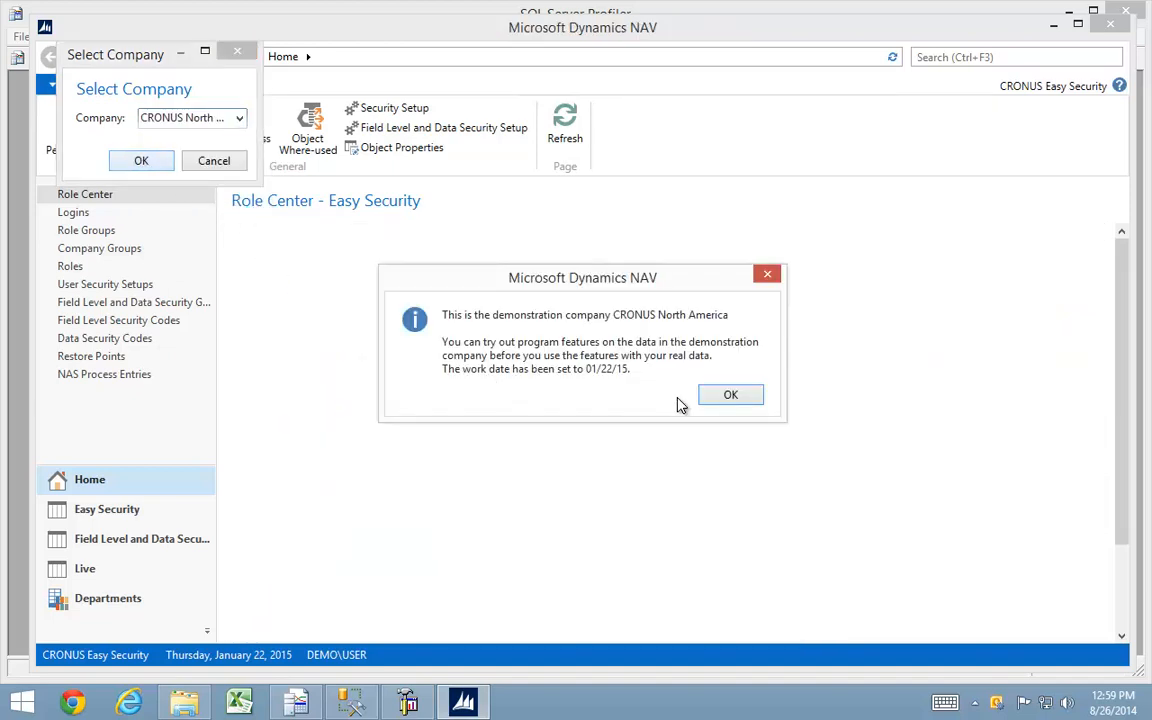
{"action": "left_click", "coordinate": [727, 394]}
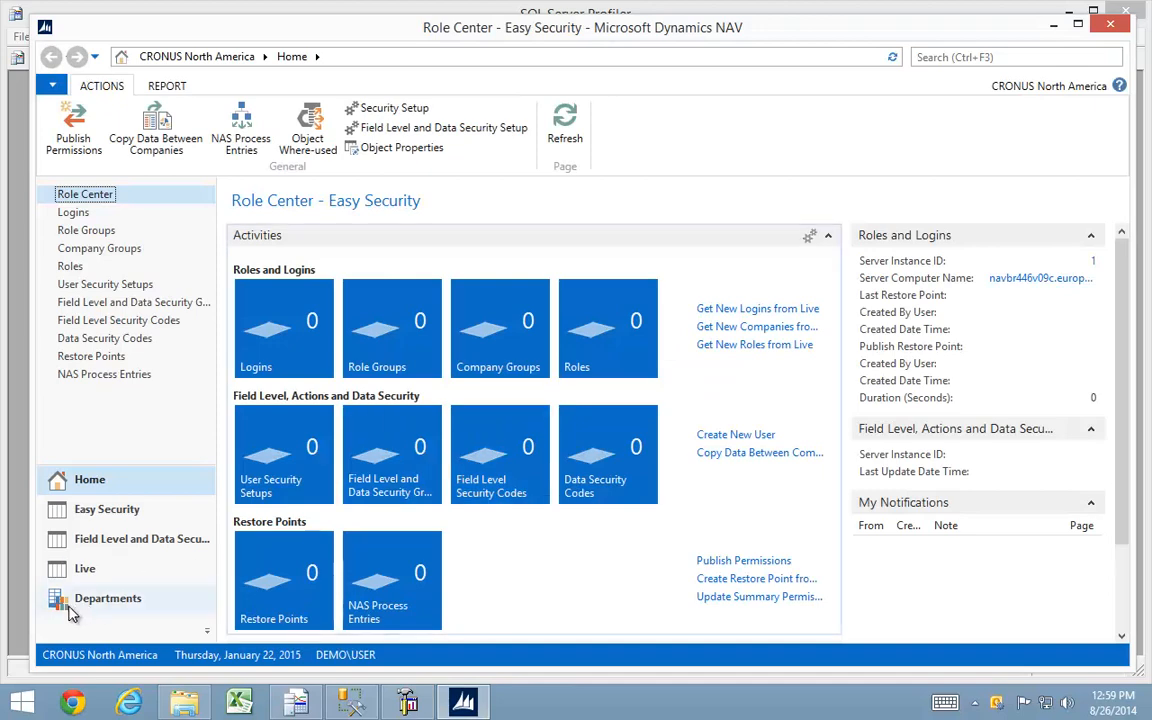
- Go to the customer list in Sales & Marketing order processing and open the card of The Cannon Group PLC
{"action": "left_click", "coordinate": [85, 600]}
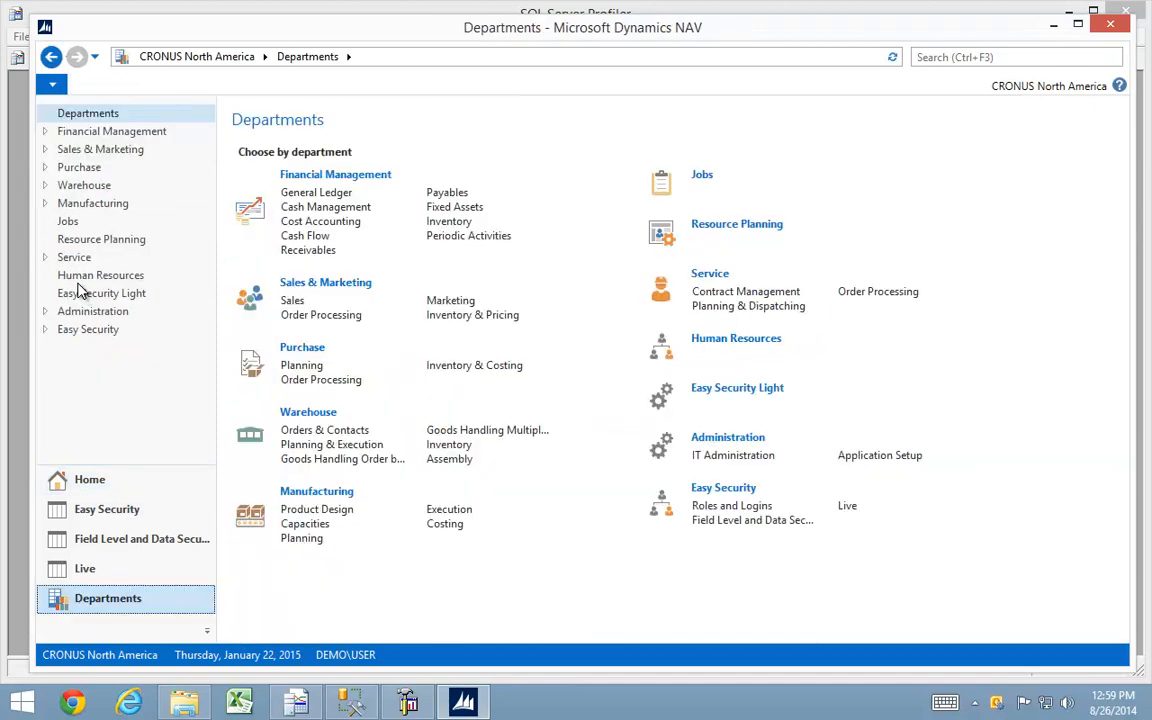
{"action": "left_click", "coordinate": [86, 150]}
{"action": "left_click", "coordinate": [112, 186]}
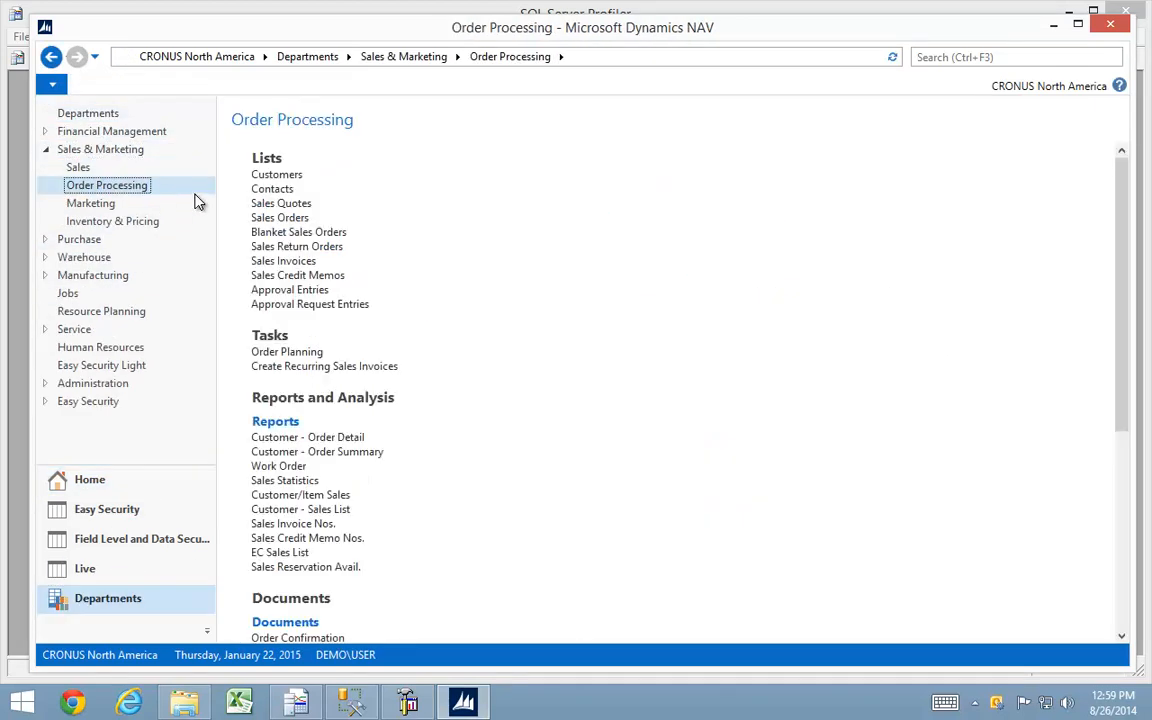
{"action": "left_click", "coordinate": [281, 177]}
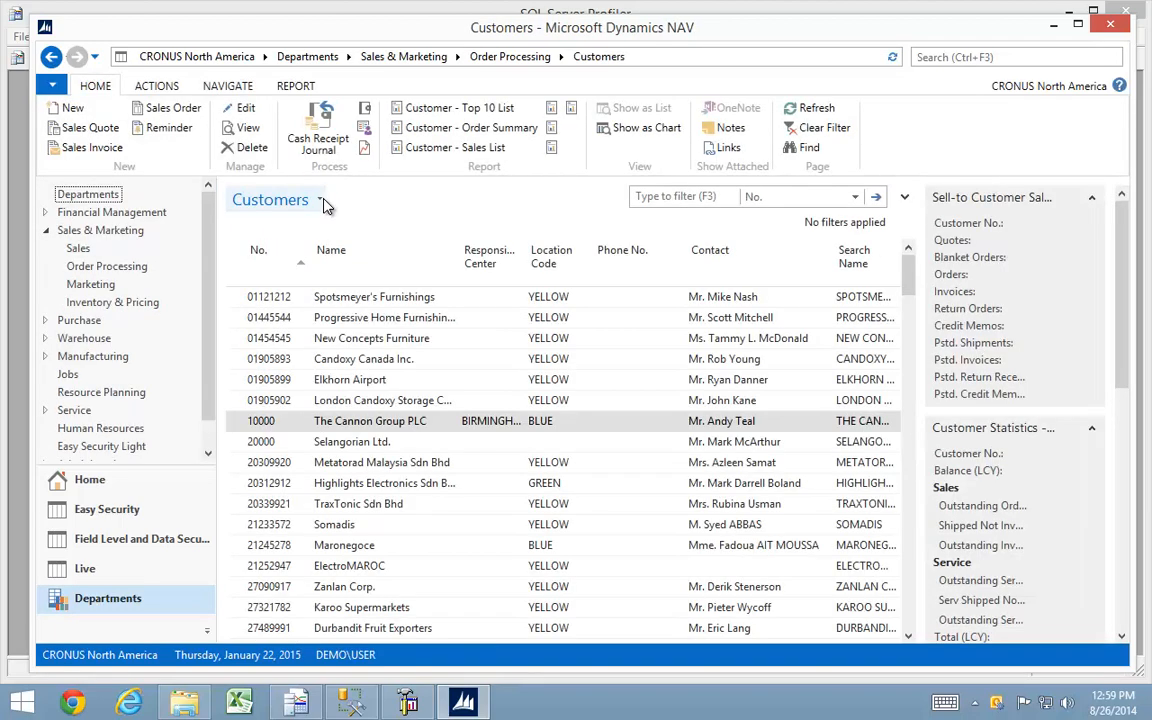
{"action": "double_click", "coordinate": [240, 428]}
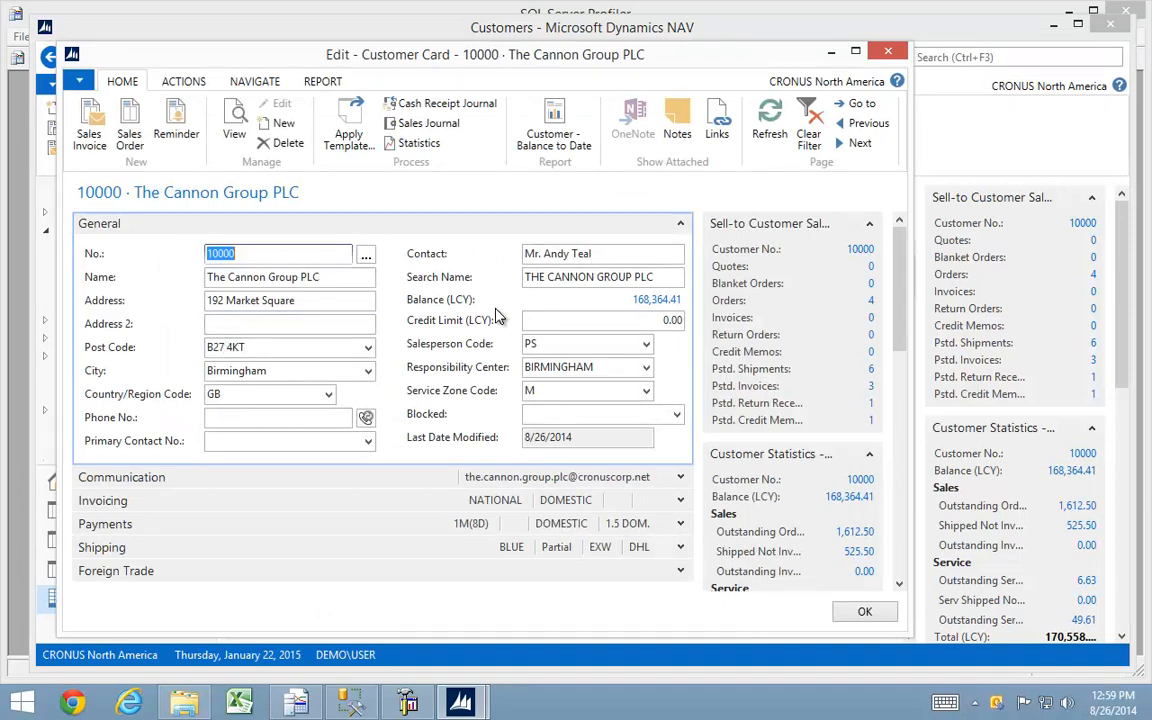
- Widen the customer card, open the customer's ship-to addresses and create a new one
{"action": "left_click", "coordinate": [254, 83]}
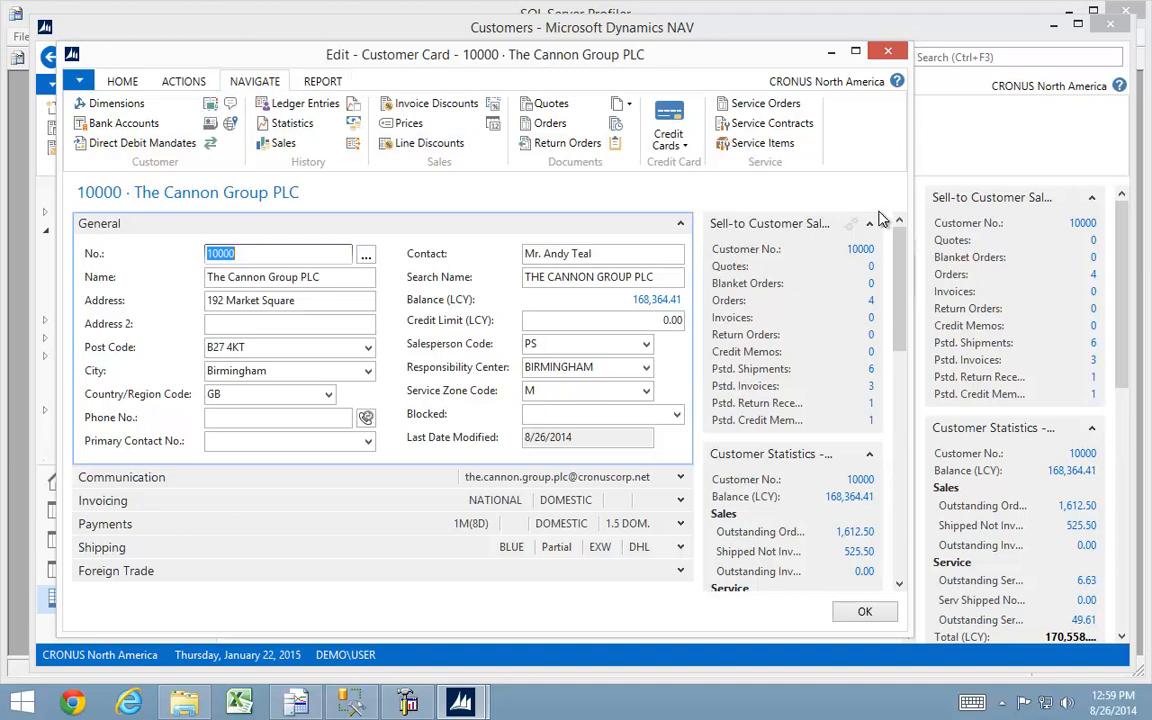
{"action": "left_click_drag", "start_coordinate": [1000, 224], "coordinate": [1130, 237]}
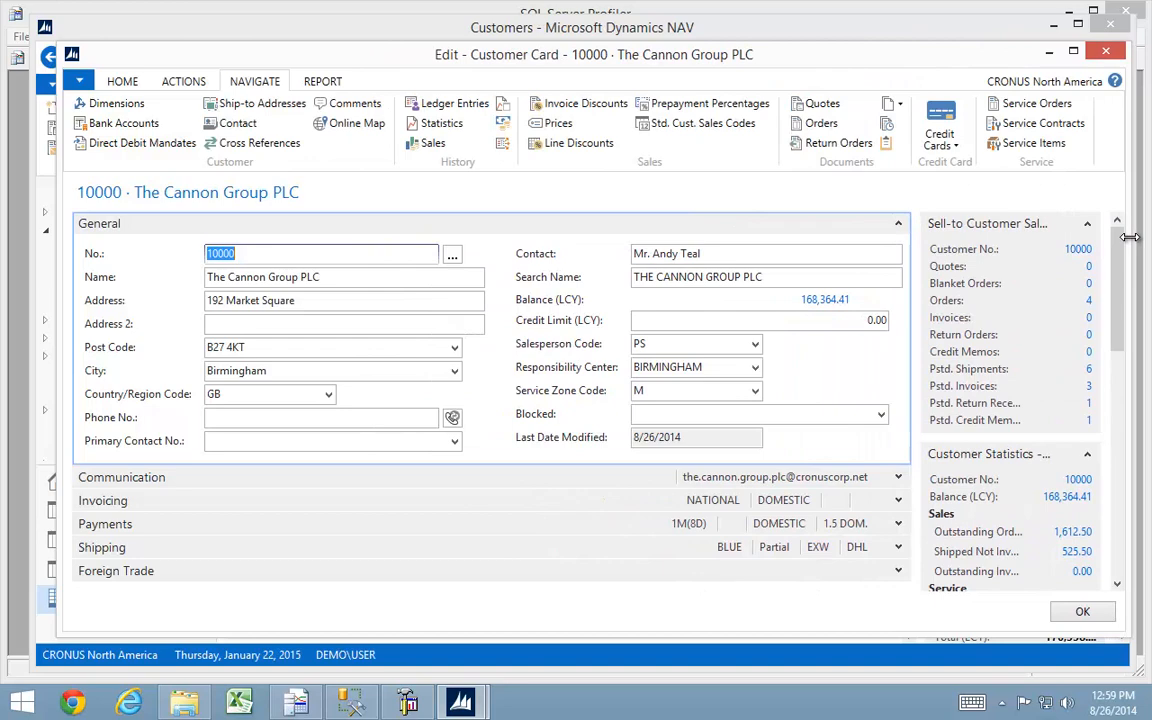
{"action": "left_click", "coordinate": [262, 104]}
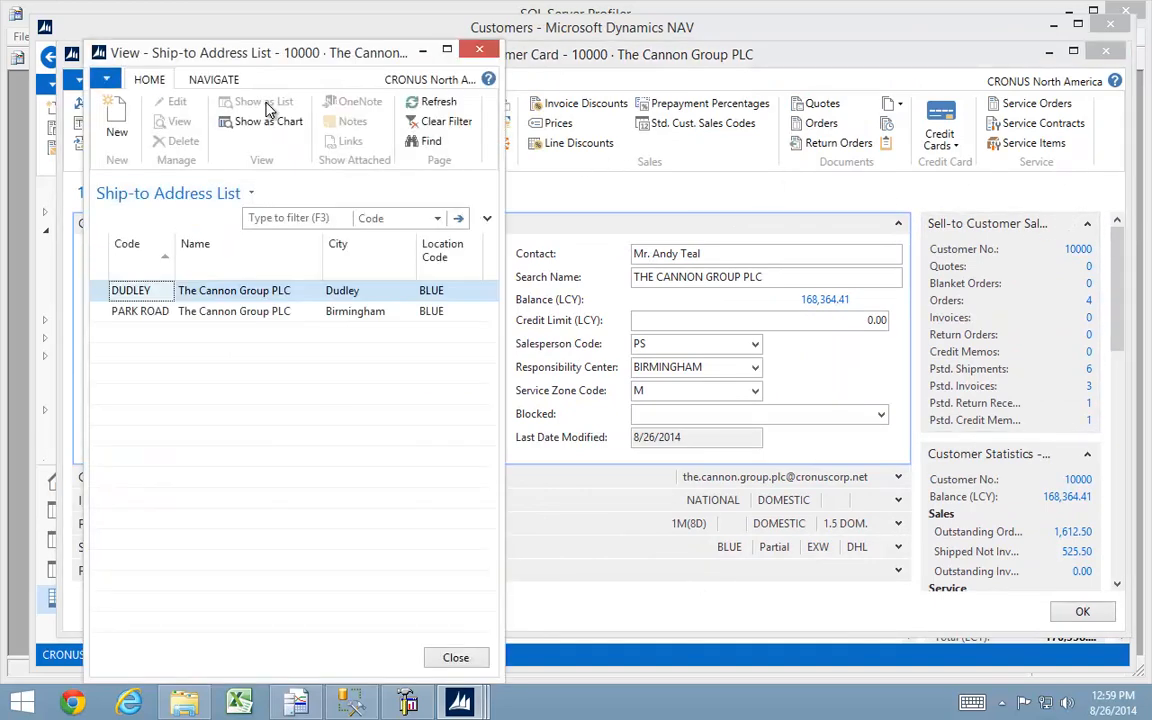
{"action": "left_click", "coordinate": [118, 133]}
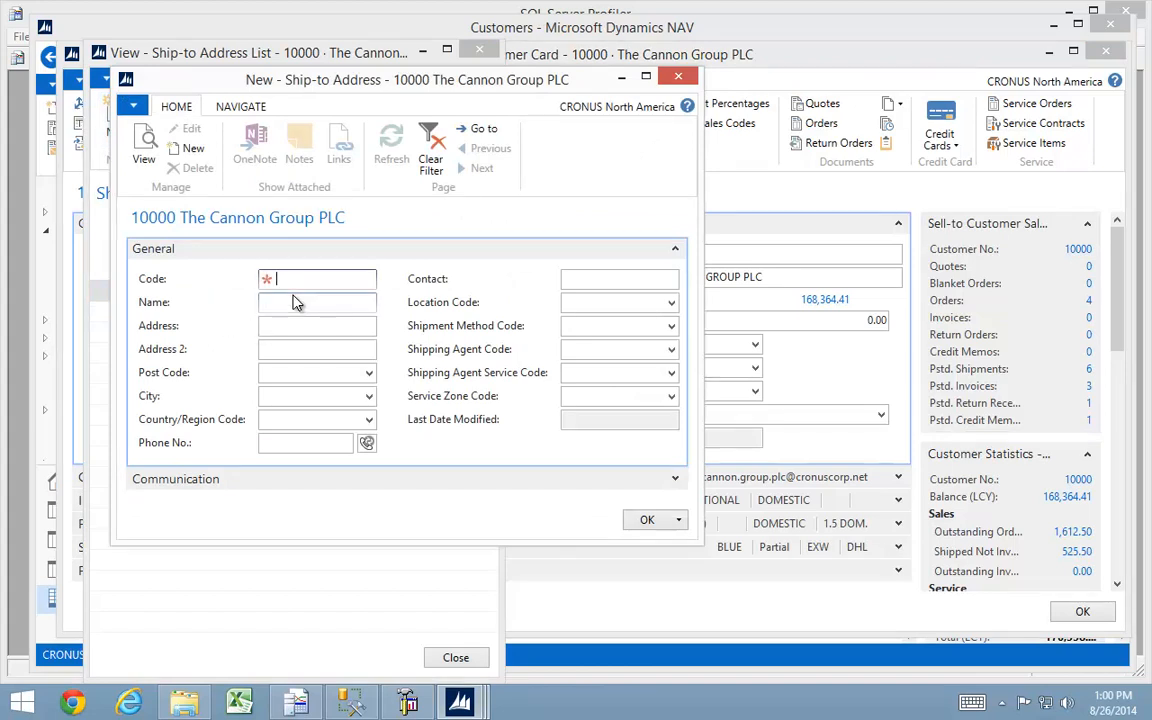
- Give the new ship-to address the code TEST1 and city Atlanta, then save it and close the address list
{"action": "key", "text": "Tab"}
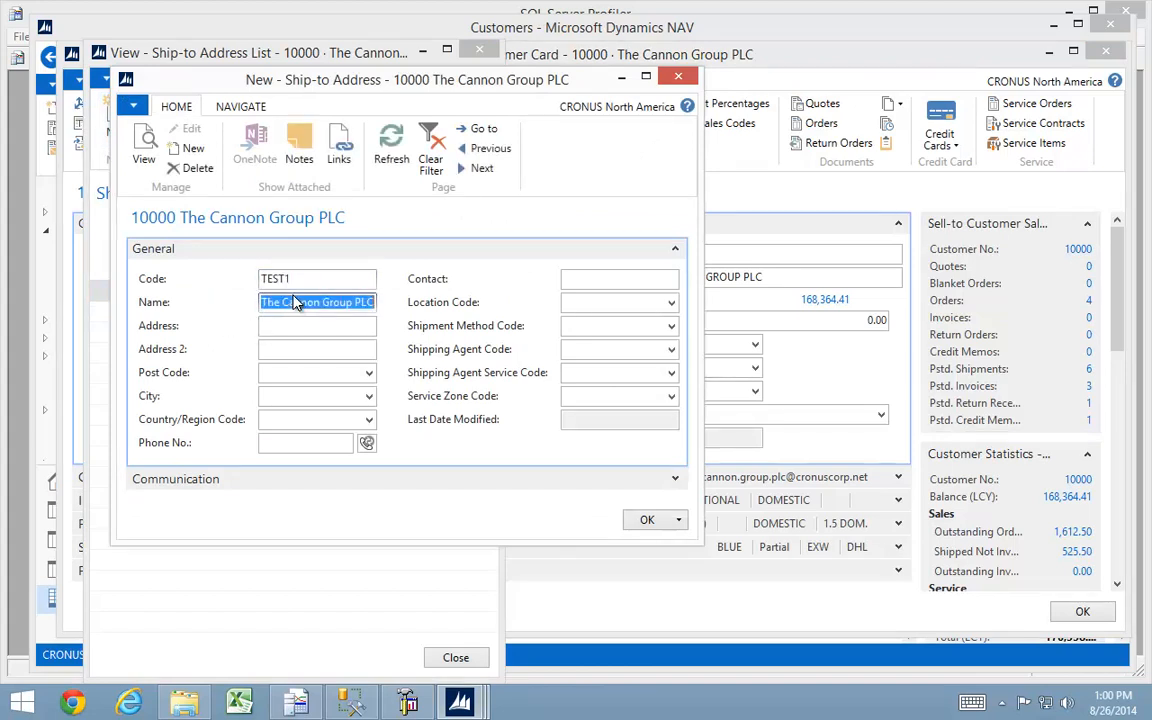
{"action": "left_click", "coordinate": [291, 325]}
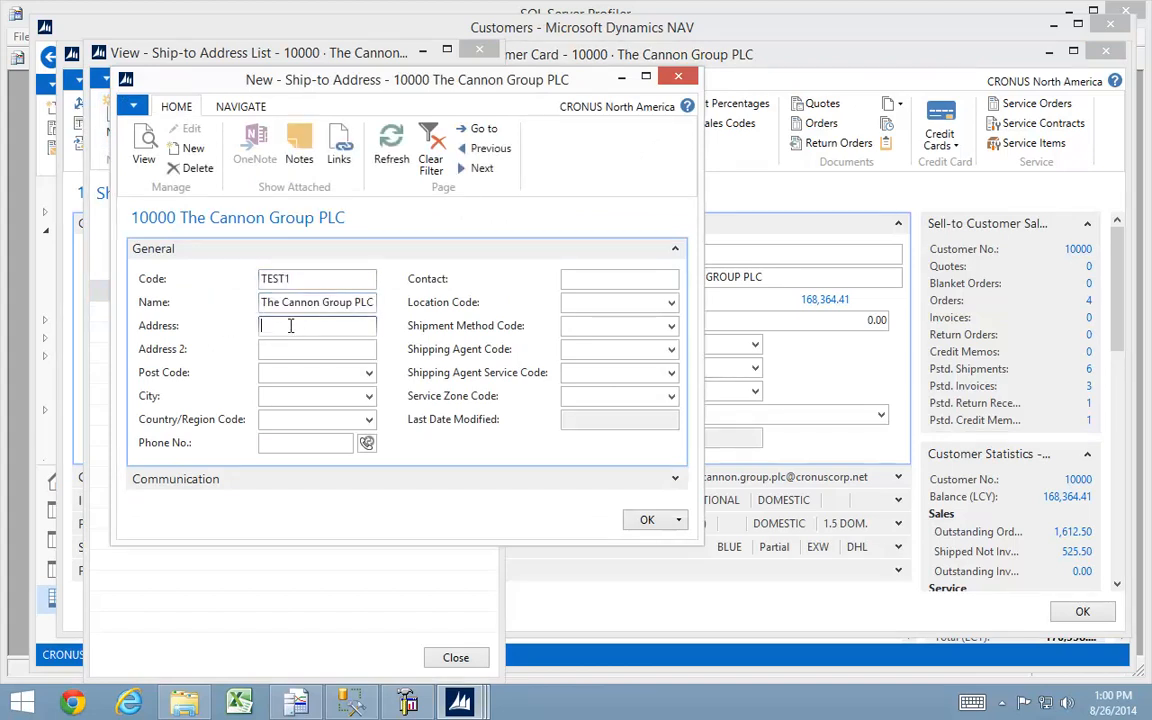
{"action": "left_click", "coordinate": [297, 397]}
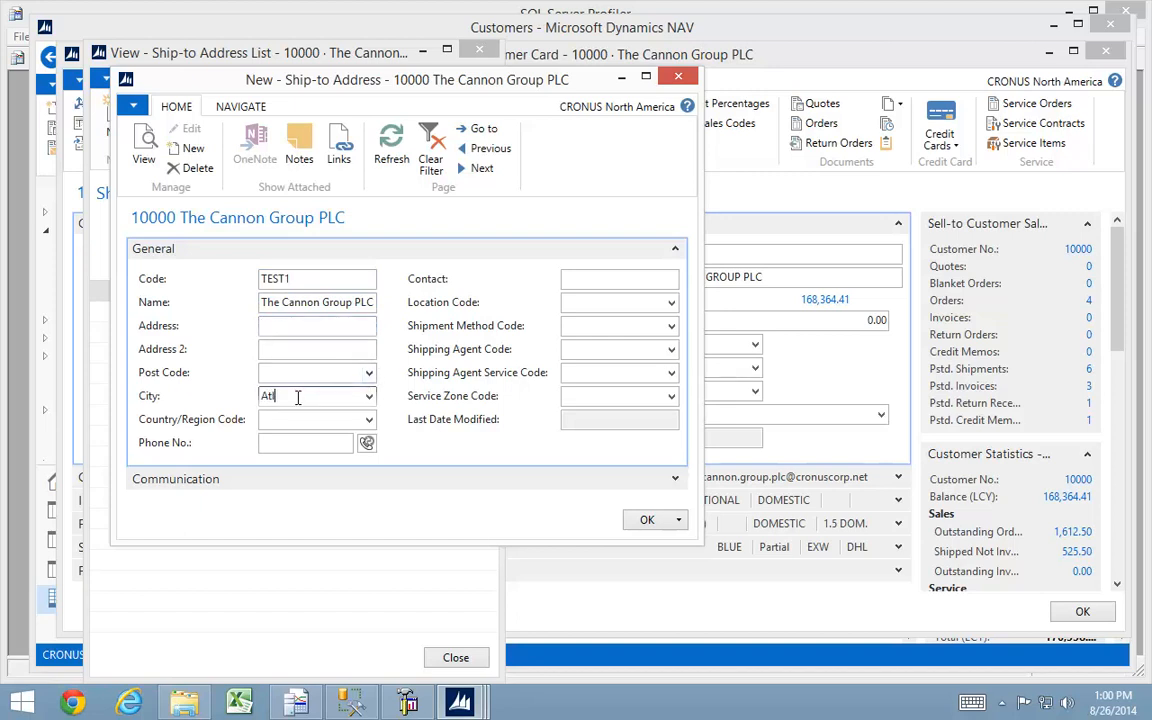
{"action": "key", "text": "Tab"}
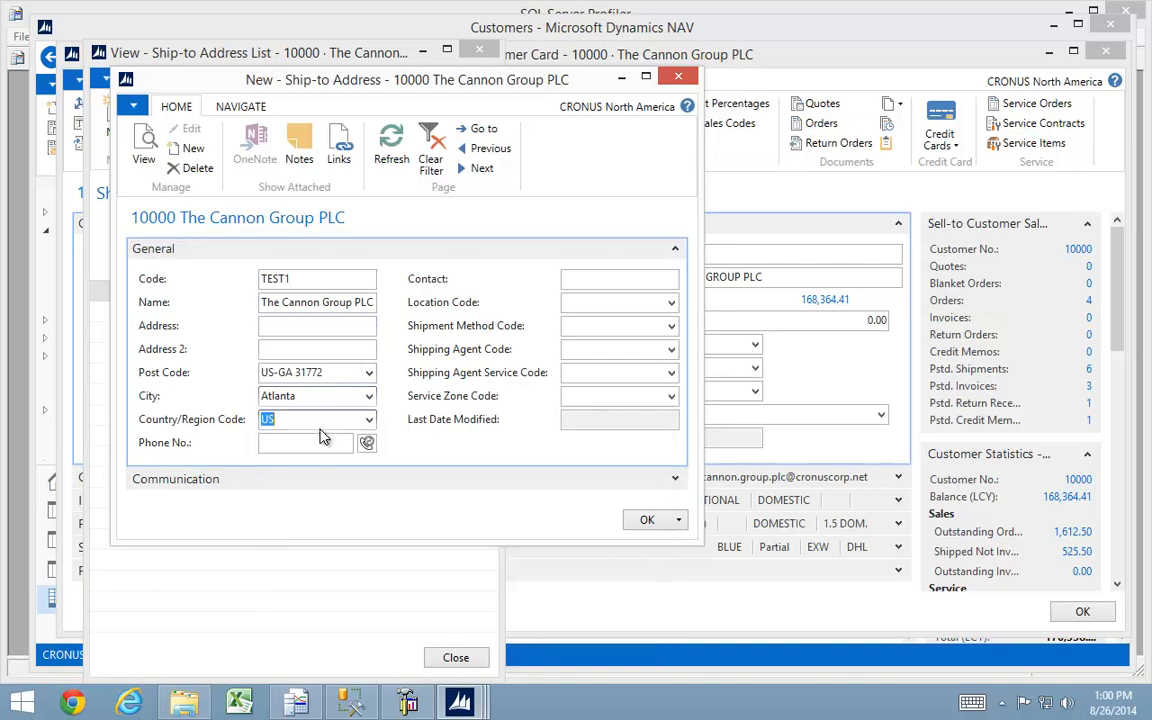
{"action": "left_click", "coordinate": [645, 519]}
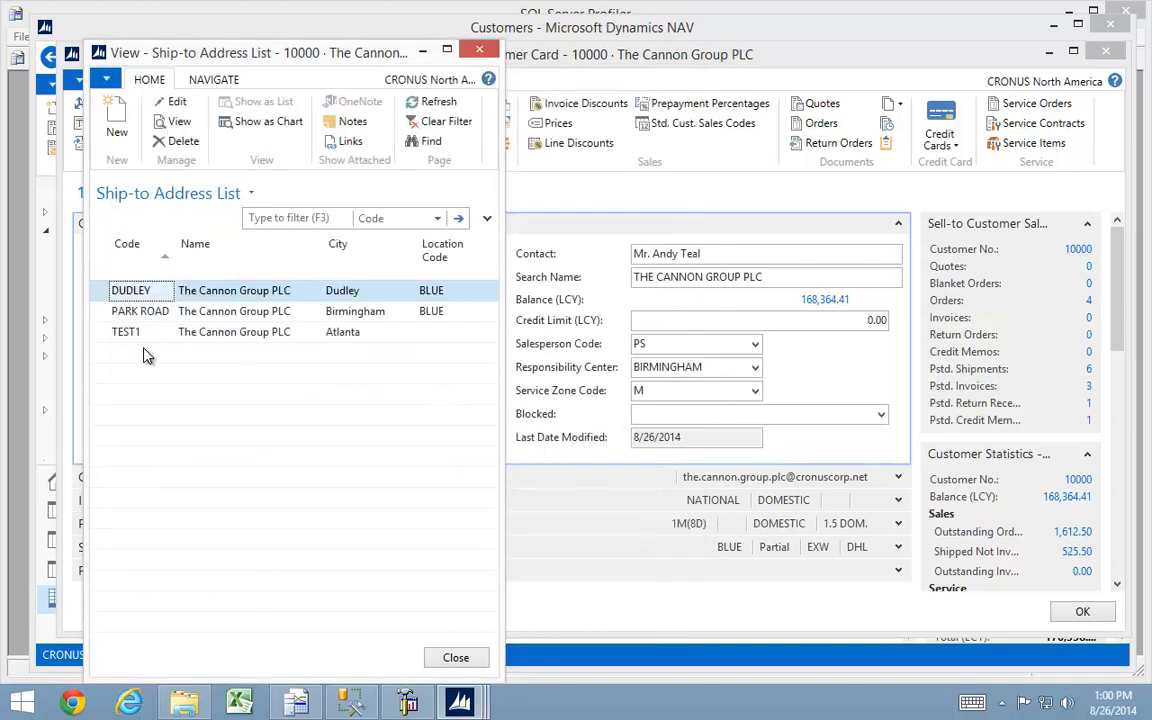
{"action": "key", "text": "Escape"}
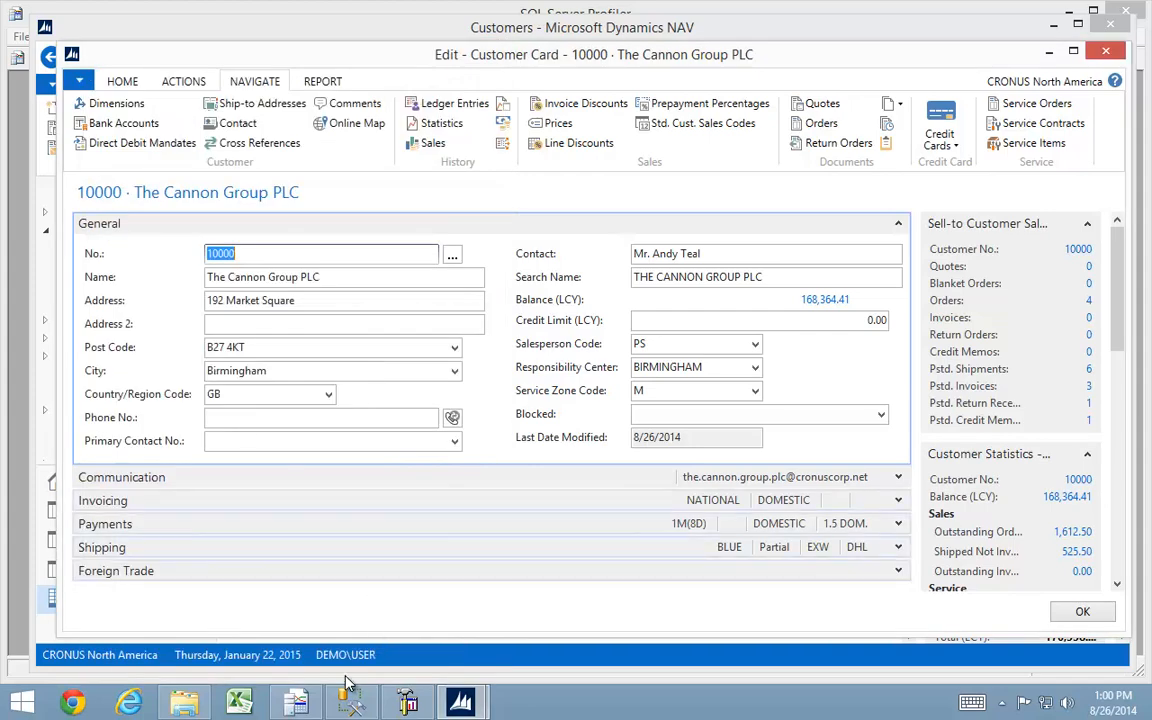
- Switch to SQL Server Profiler, stop the running trace and save it as the XML file Edit Customer Add Shipto.xml in C:\Temp
{"action": "left_click", "coordinate": [284, 640]}
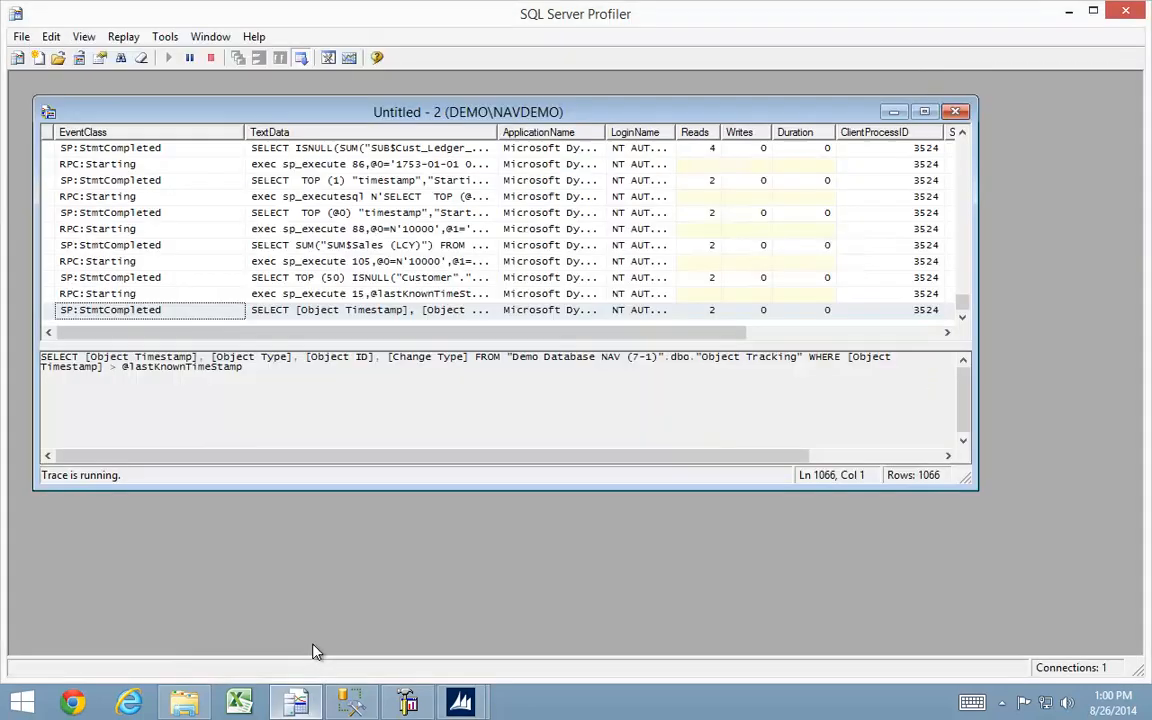
{"action": "left_click", "coordinate": [211, 58]}
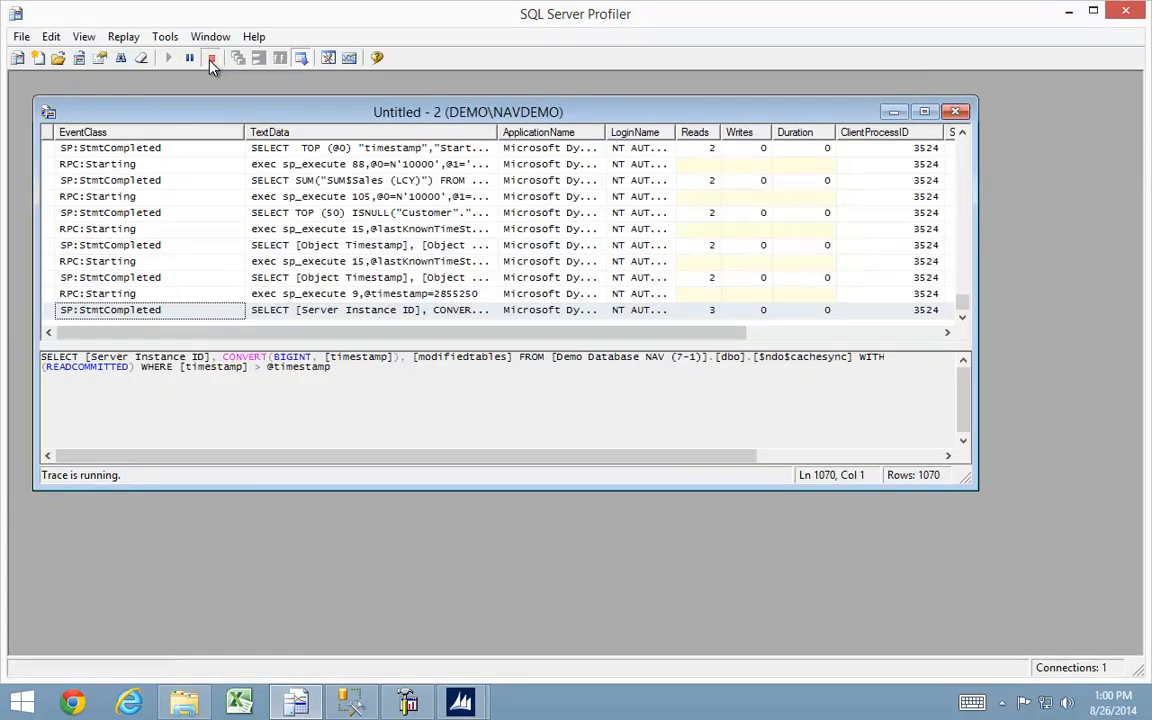
{"action": "left_click", "coordinate": [22, 38]}
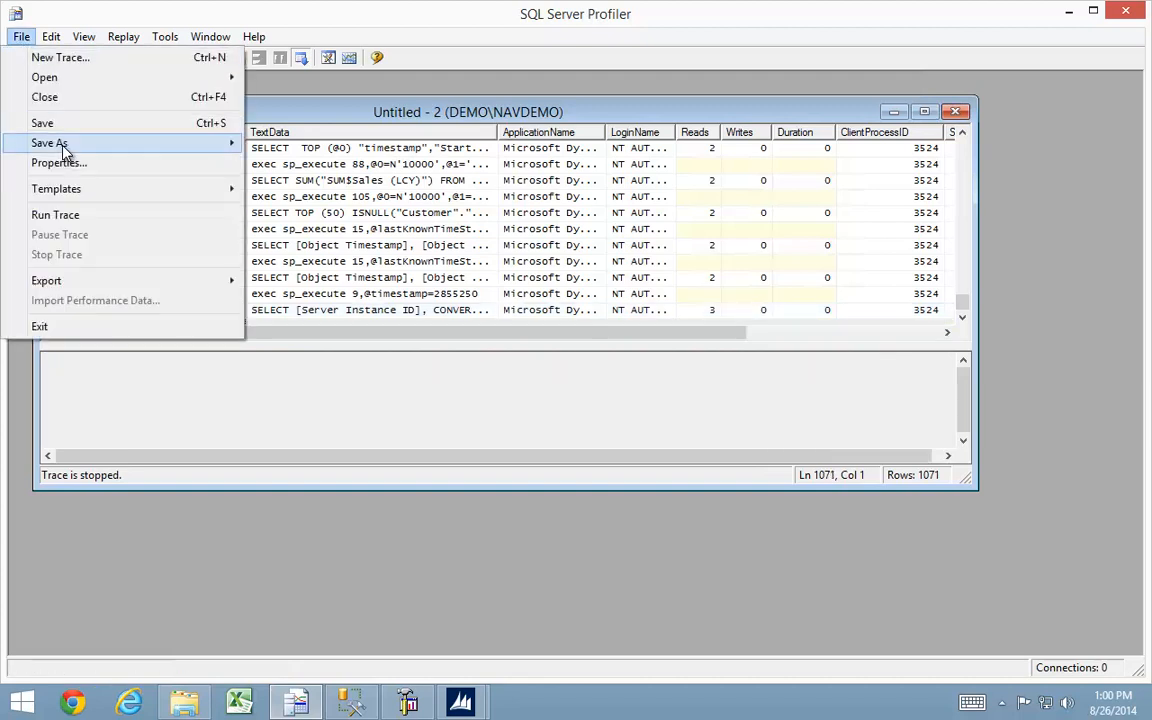
{"action": "mouse_move", "coordinate": [145, 140]}
{"action": "left_click", "coordinate": [310, 202]}
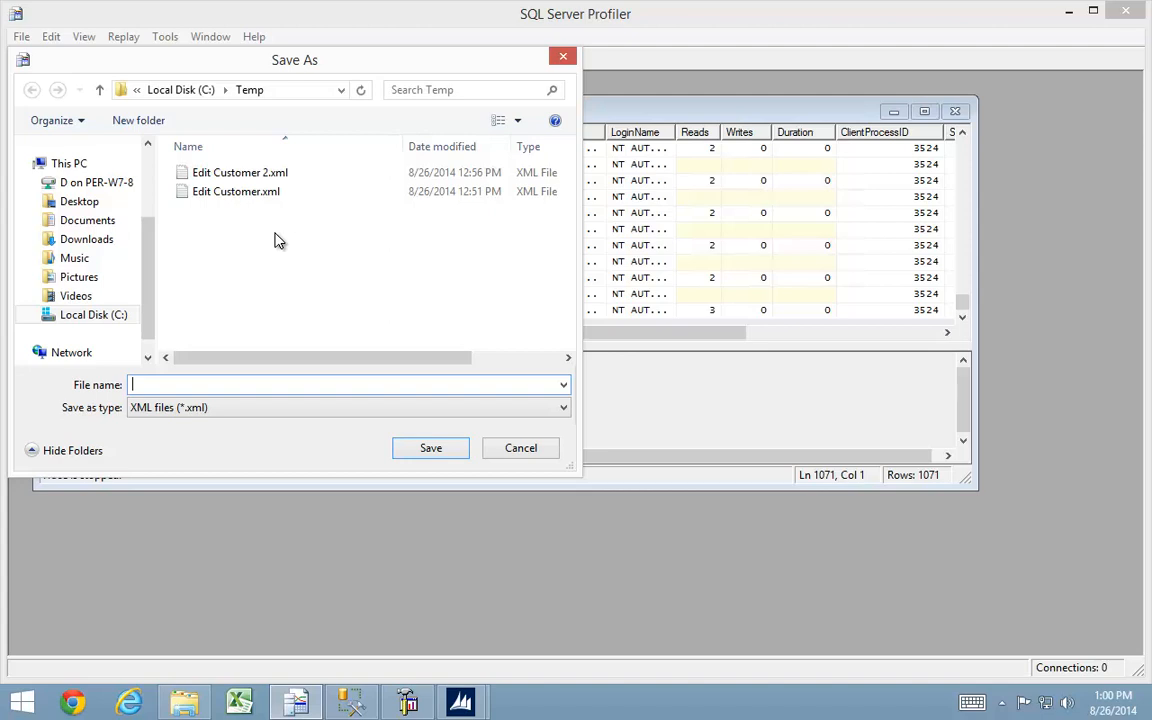
{"action": "type", "text": "E"}
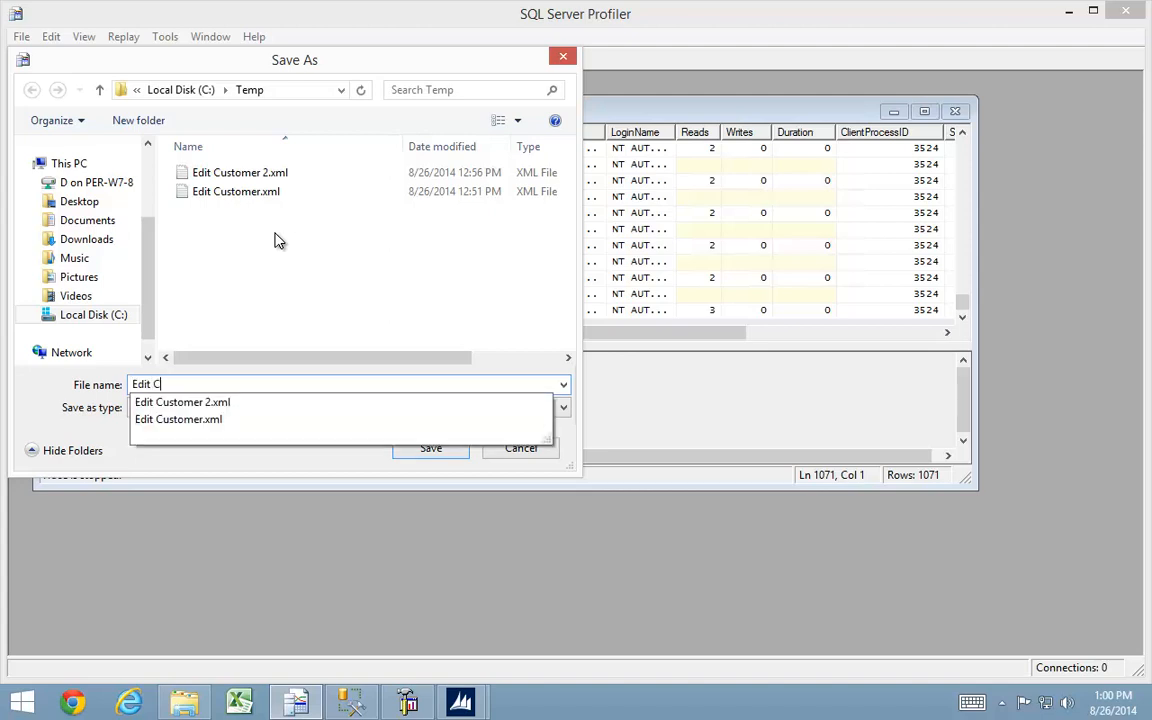
{"action": "type", "text": "dit C"}
{"action": "key", "text": "Down"}
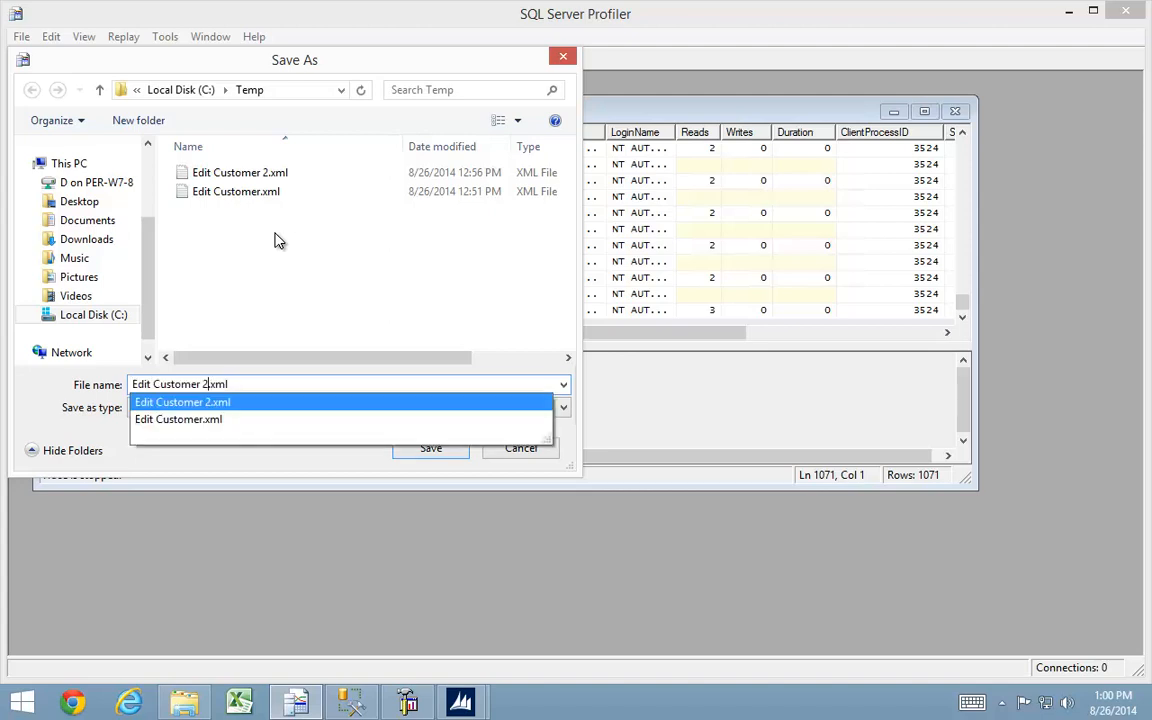
{"action": "key", "text": "BackSpace"}
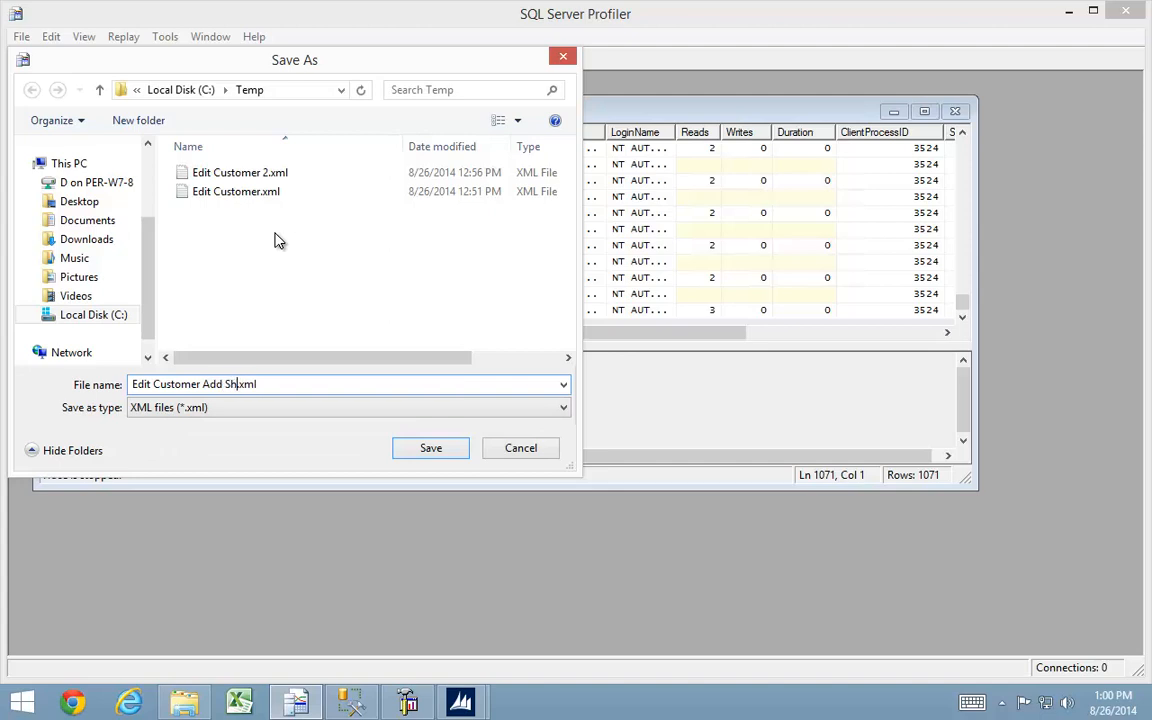
{"action": "type", "text": "Add Shipto"}
{"action": "key", "text": "Return"}
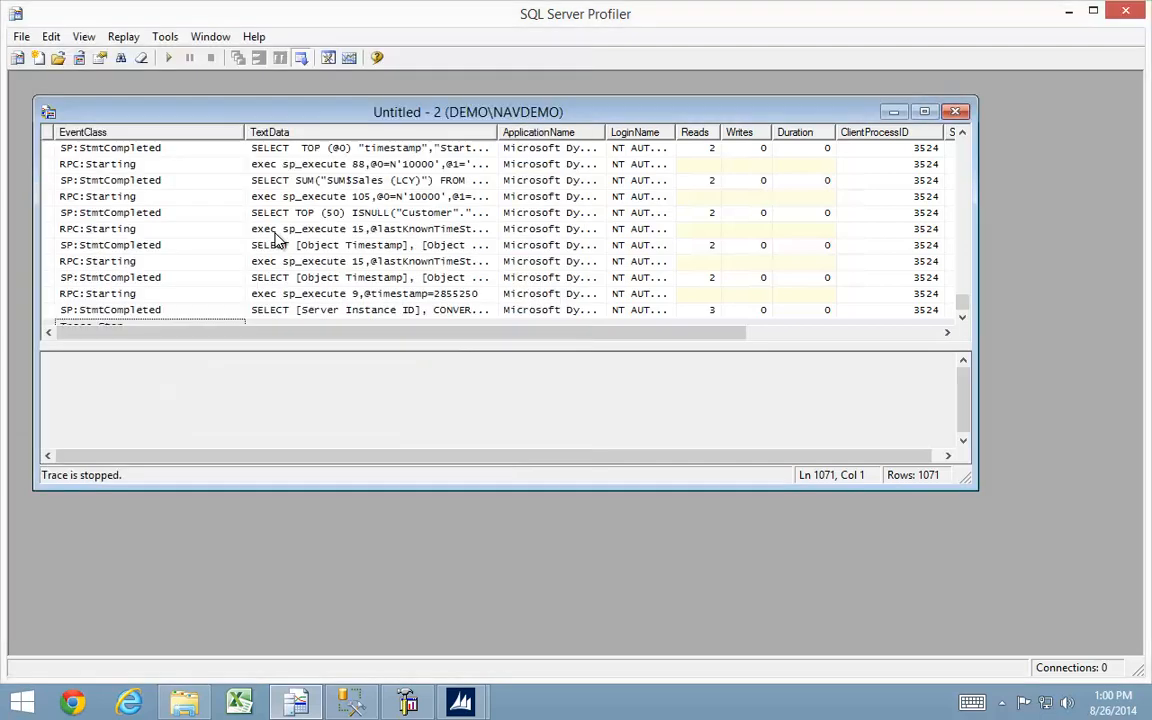
- Return to Dynamics NAV, close the customer card and change the company to CRONUS Easy Security
{"action": "left_click", "coordinate": [1067, 13]}
{"action": "mouse_move", "coordinate": [461, 702]}
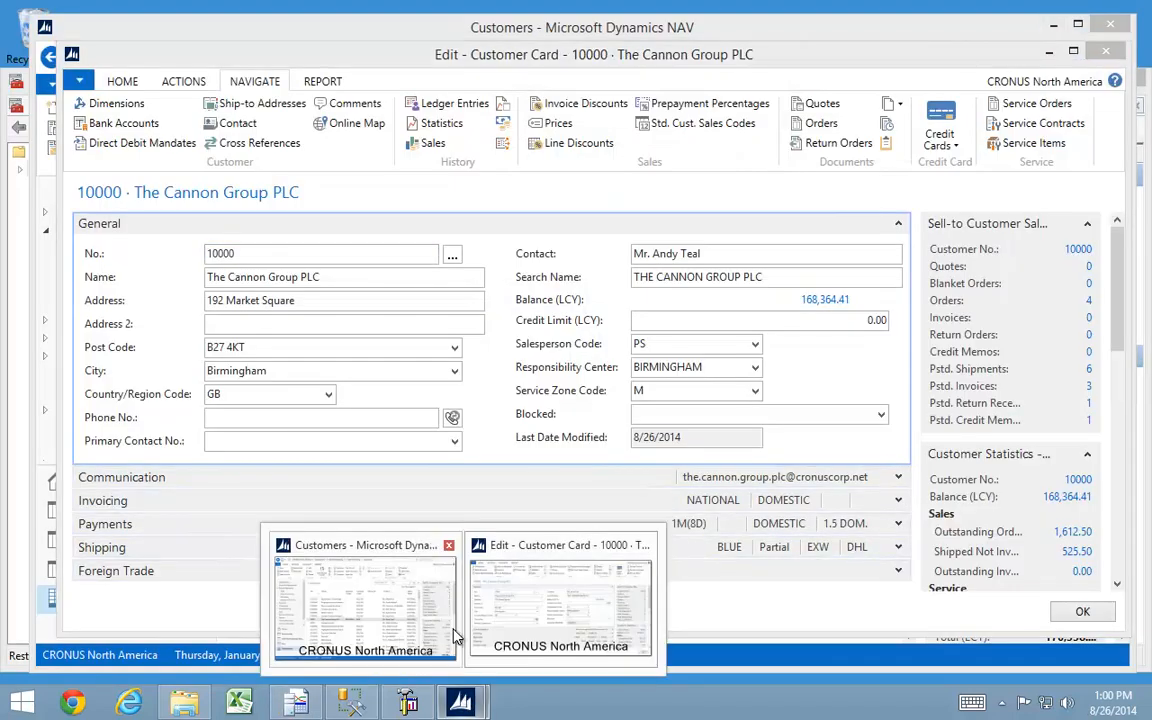
{"action": "left_click", "coordinate": [522, 625]}
{"action": "key", "text": "Escape"}
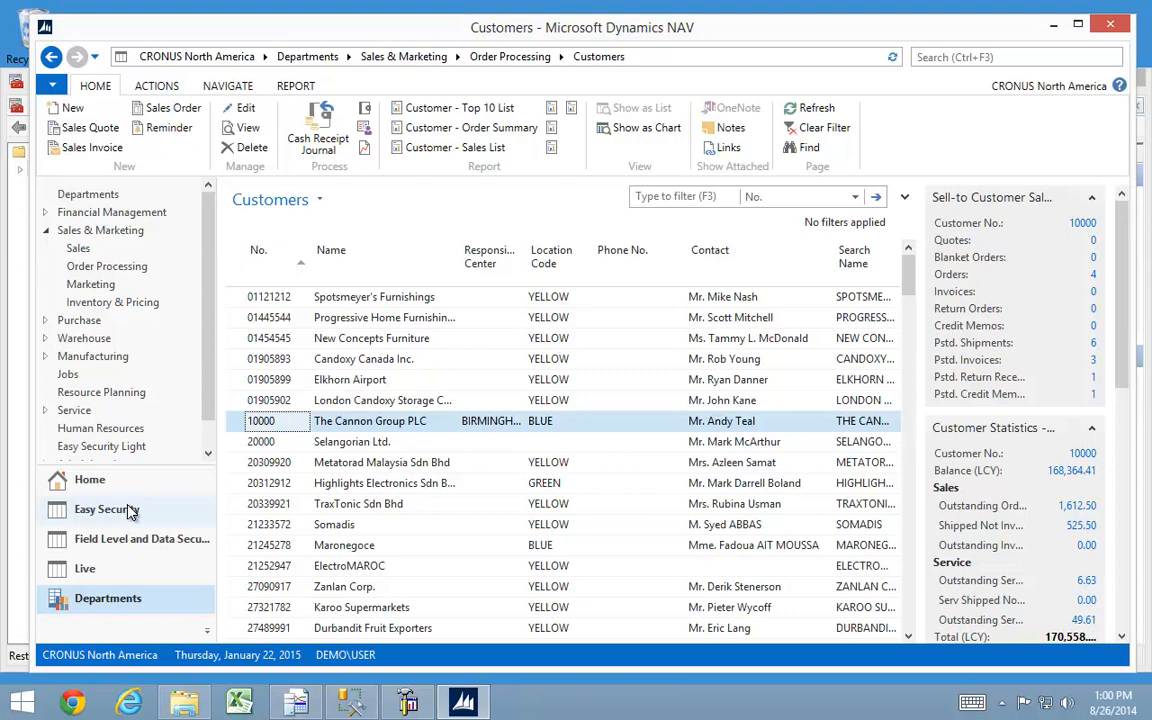
{"action": "left_click", "coordinate": [98, 655]}
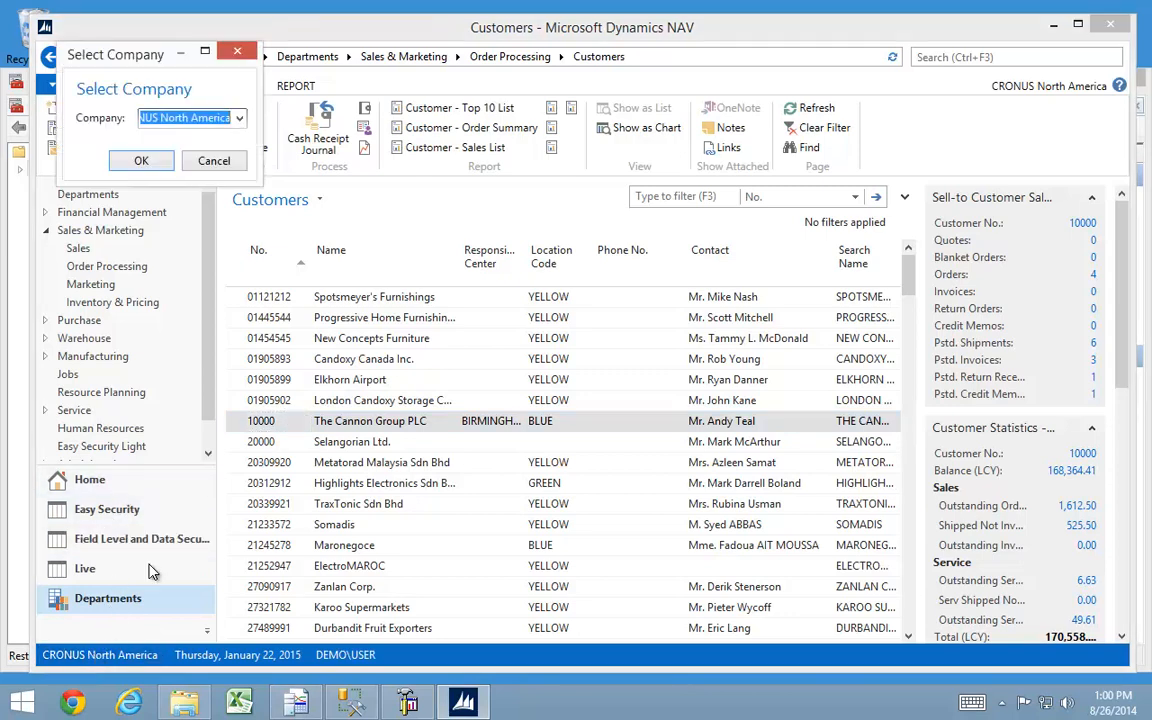
{"action": "left_click", "coordinate": [238, 118]}
{"action": "left_click", "coordinate": [172, 142]}
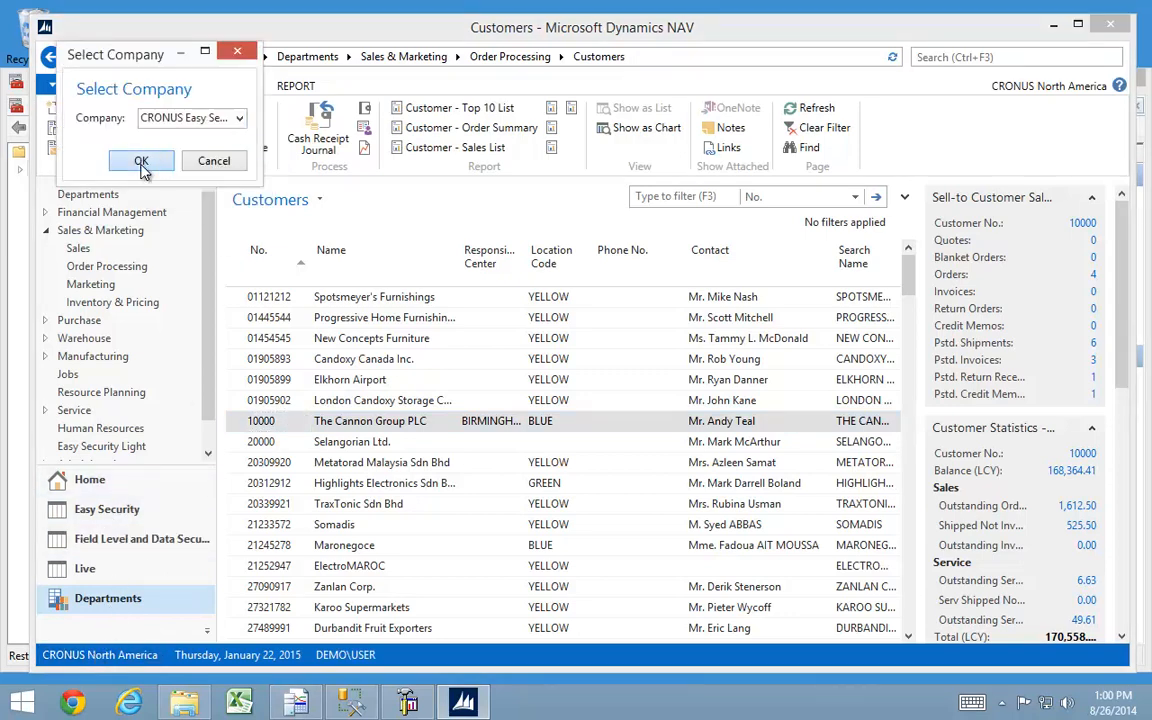
{"action": "left_click", "coordinate": [141, 160]}
- Open the roles list and find the EDIT CUSTOMER role by searching the Role ID for "edit cu"
{"action": "left_click", "coordinate": [731, 394]}
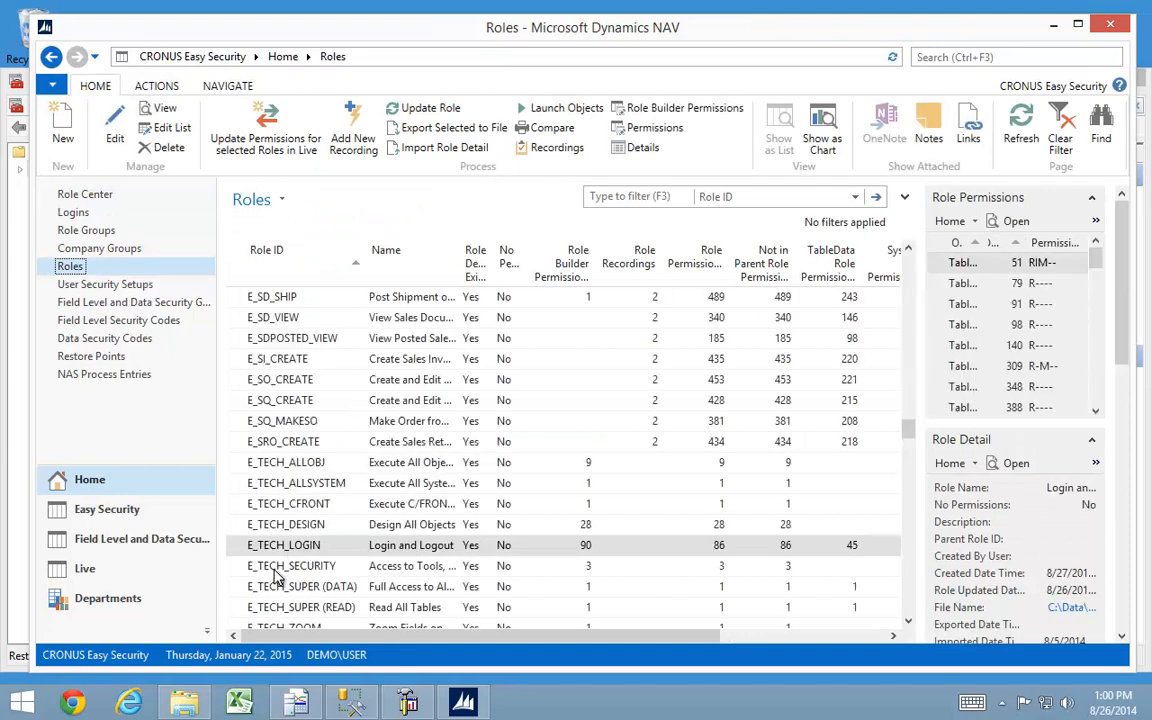
{"action": "left_click", "coordinate": [279, 570]}
{"action": "key", "text": "ctrl+f"}
{"action": "type", "text": "e"}
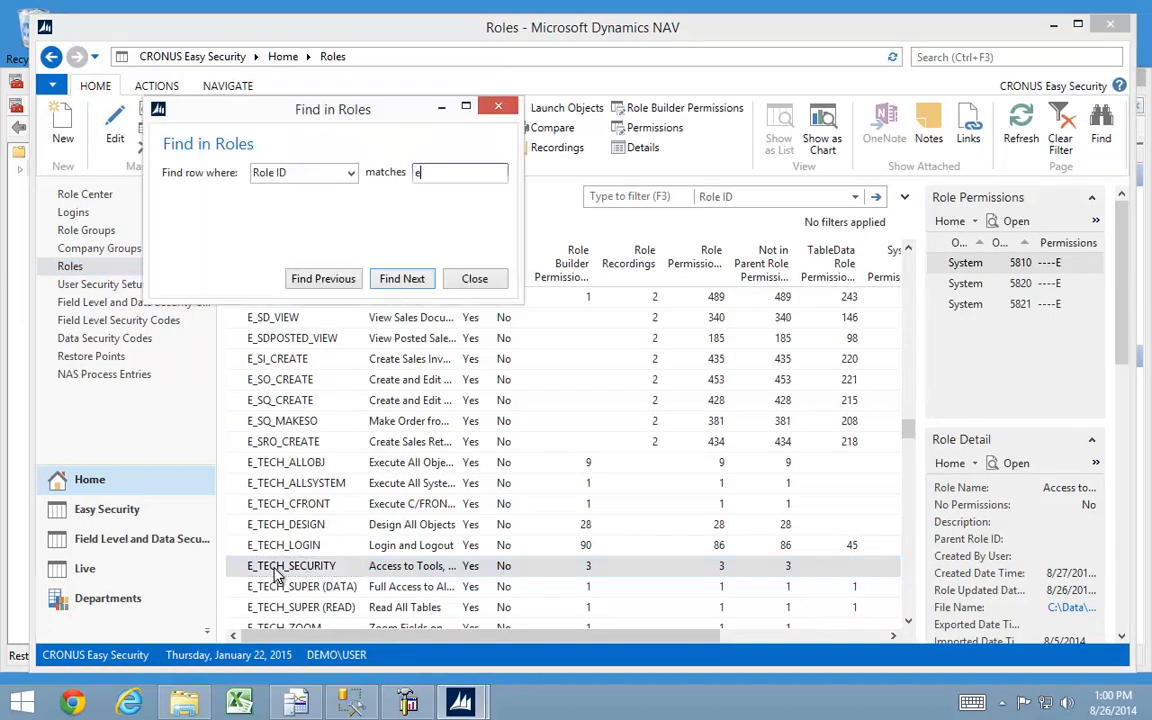
{"action": "type", "text": "dit cu"}
{"action": "key", "text": "Return"}
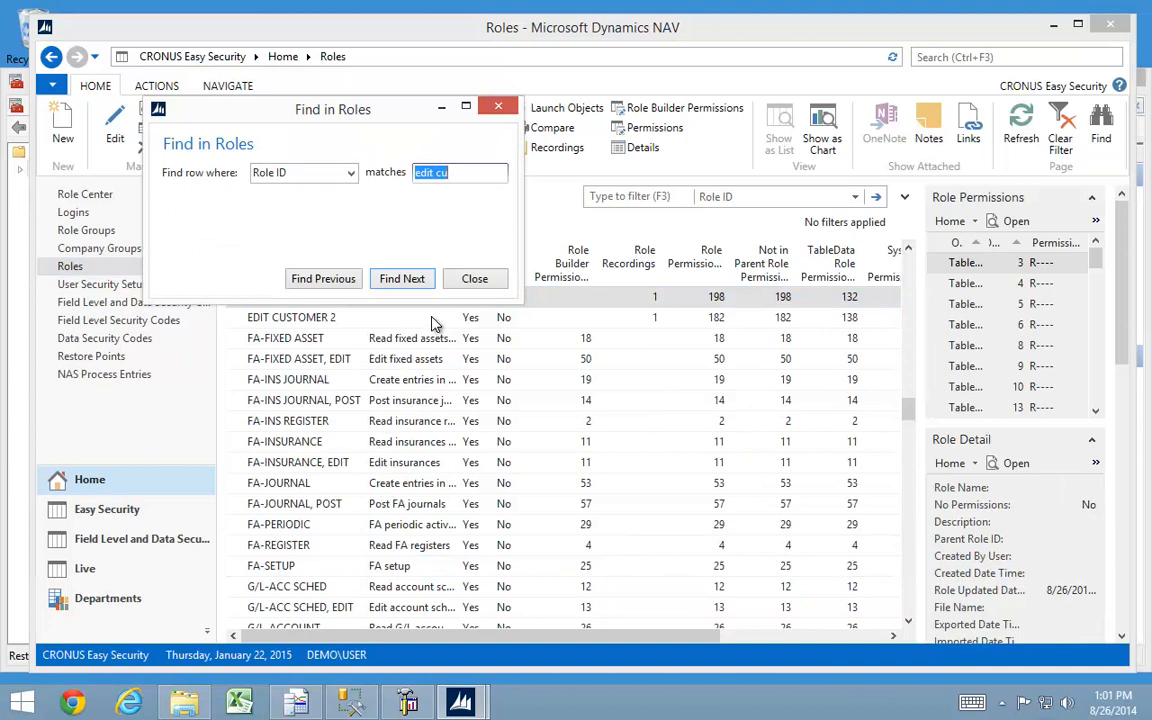
{"action": "key", "text": "Escape"}
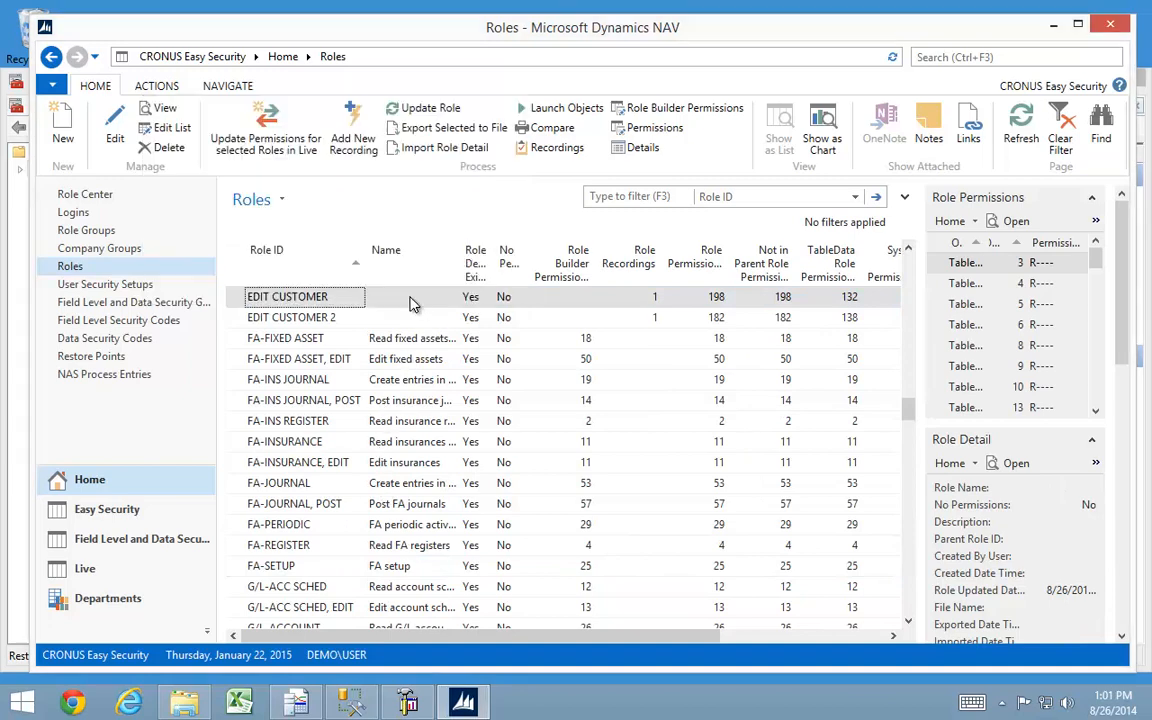
- Add a new recording to the EDIT CUSTOMER role and import Edit Customer Add Shipto.xml with all trace clients, allowing the external component for this session
{"action": "left_click", "coordinate": [355, 141]}
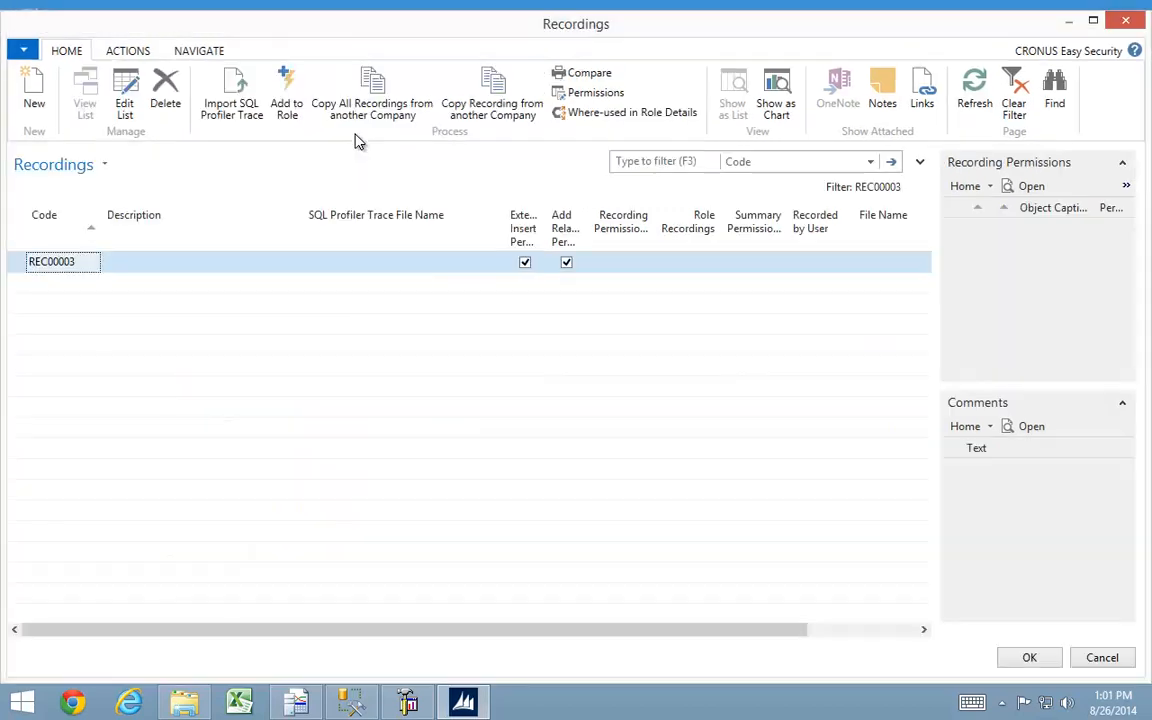
{"action": "left_click", "coordinate": [232, 92]}
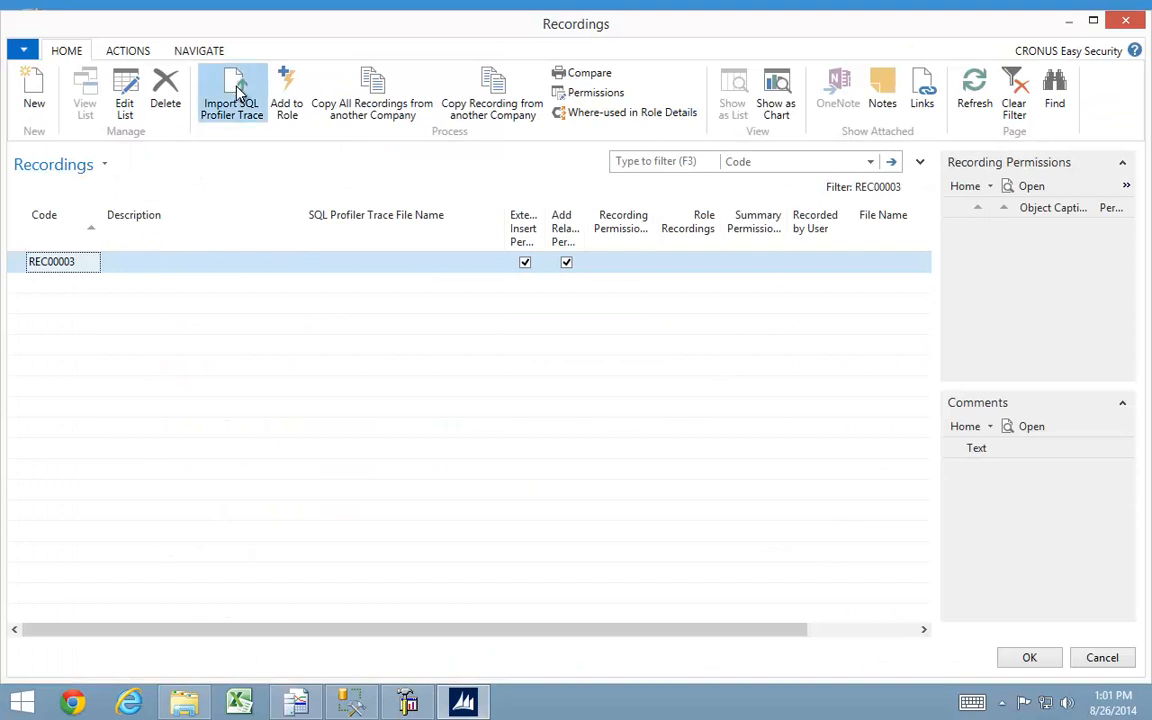
{"action": "left_click", "coordinate": [490, 380]}
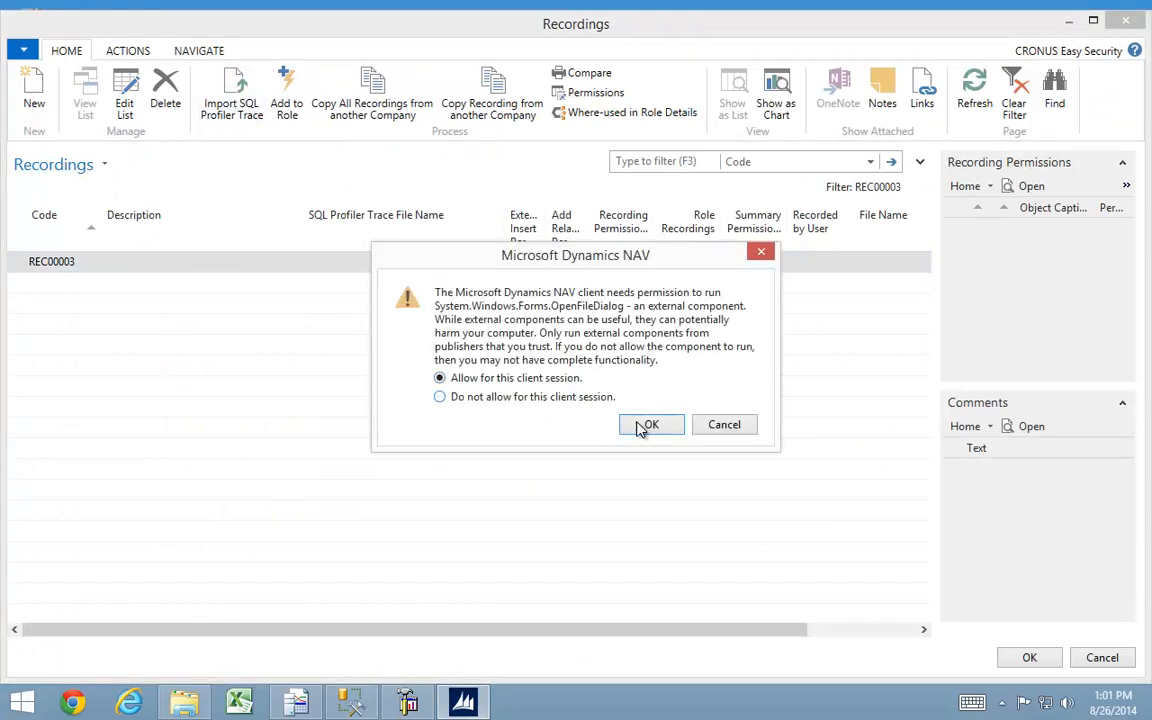
{"action": "left_click", "coordinate": [662, 428]}
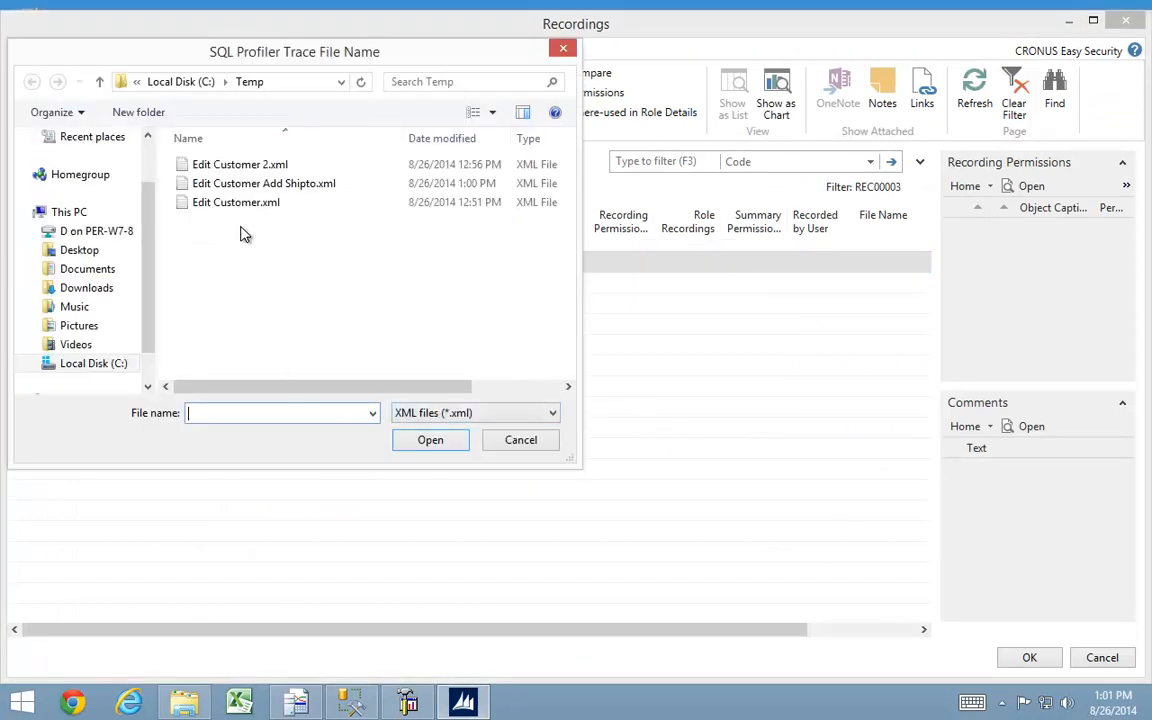
{"action": "left_click", "coordinate": [238, 187]}
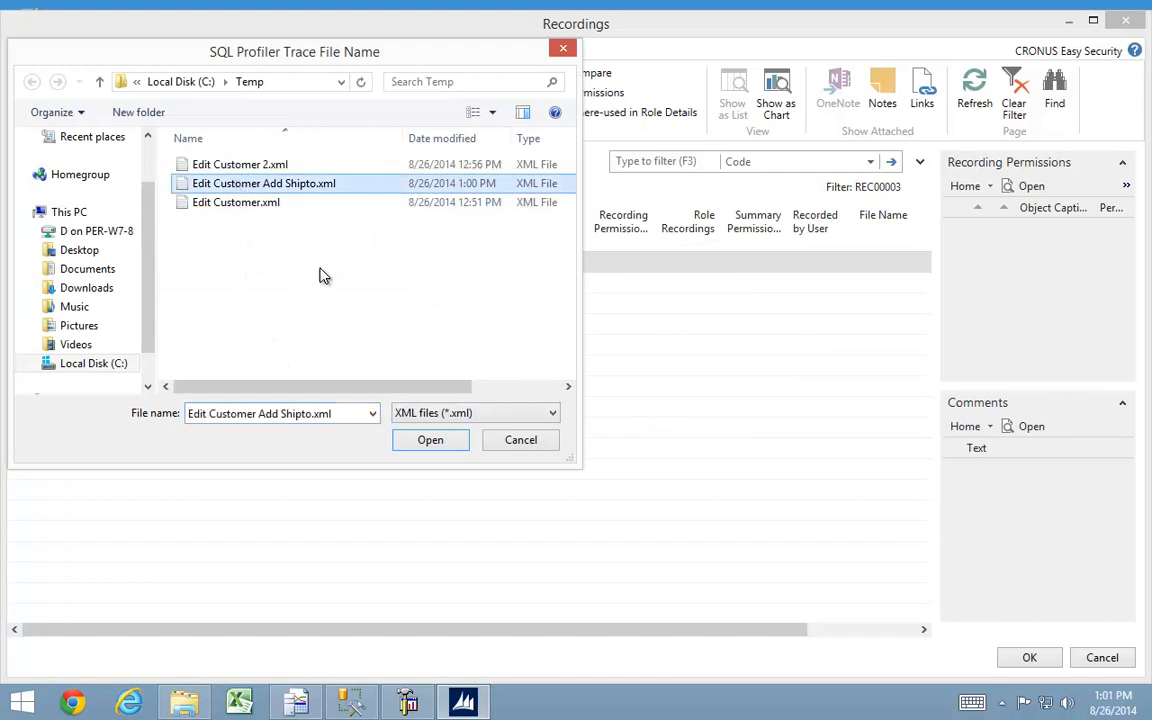
{"action": "left_click", "coordinate": [430, 440]}
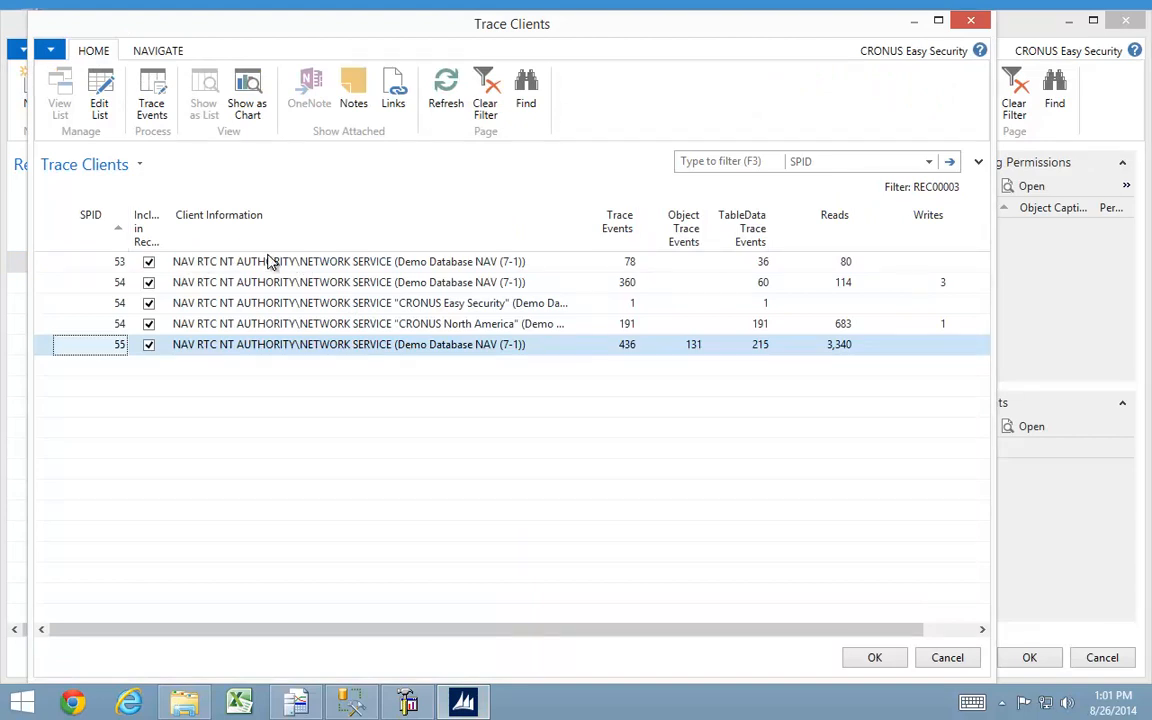
{"action": "left_click", "coordinate": [871, 659]}
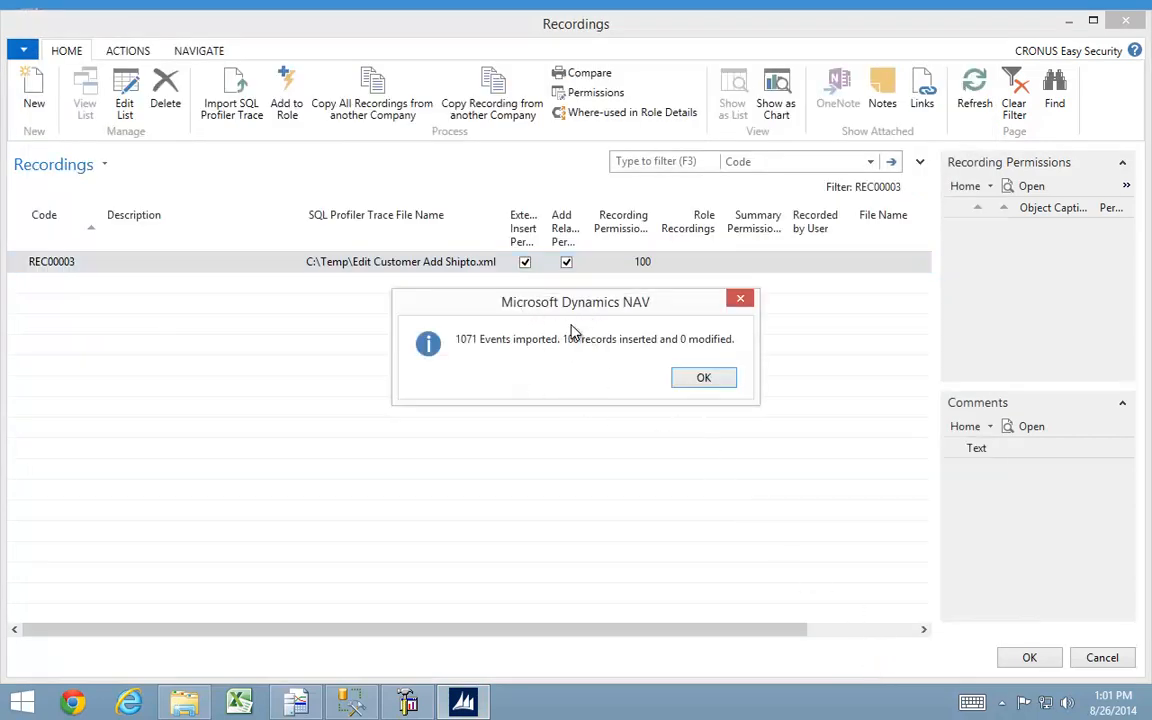
{"action": "left_click", "coordinate": [704, 381]}
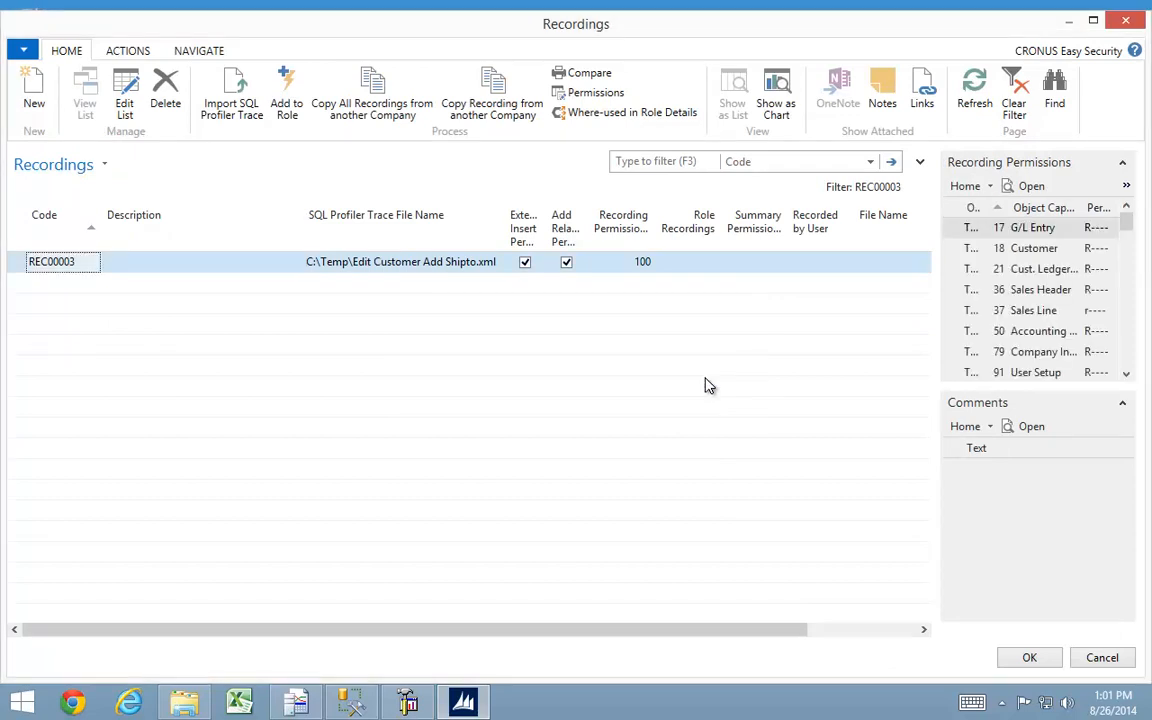
- Review the permissions captured by the new recording, then accept the recording for the EDIT CUSTOMER role
{"action": "left_click", "coordinate": [595, 93]}
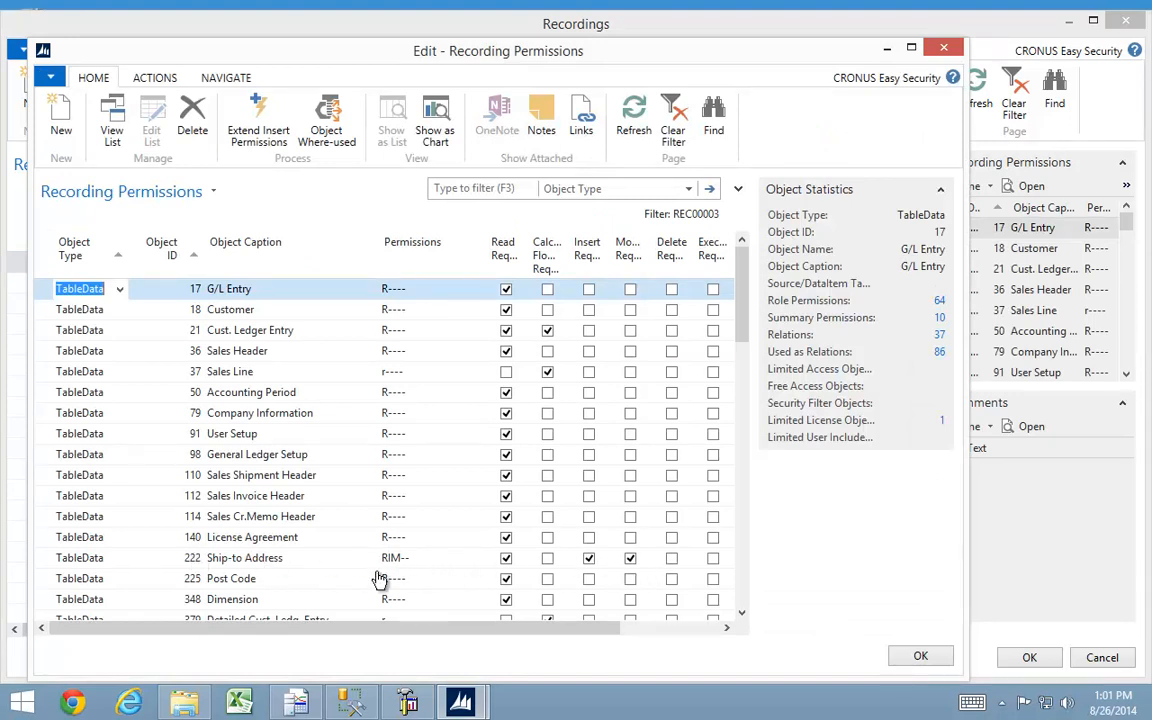
{"action": "key", "text": "Escape"}
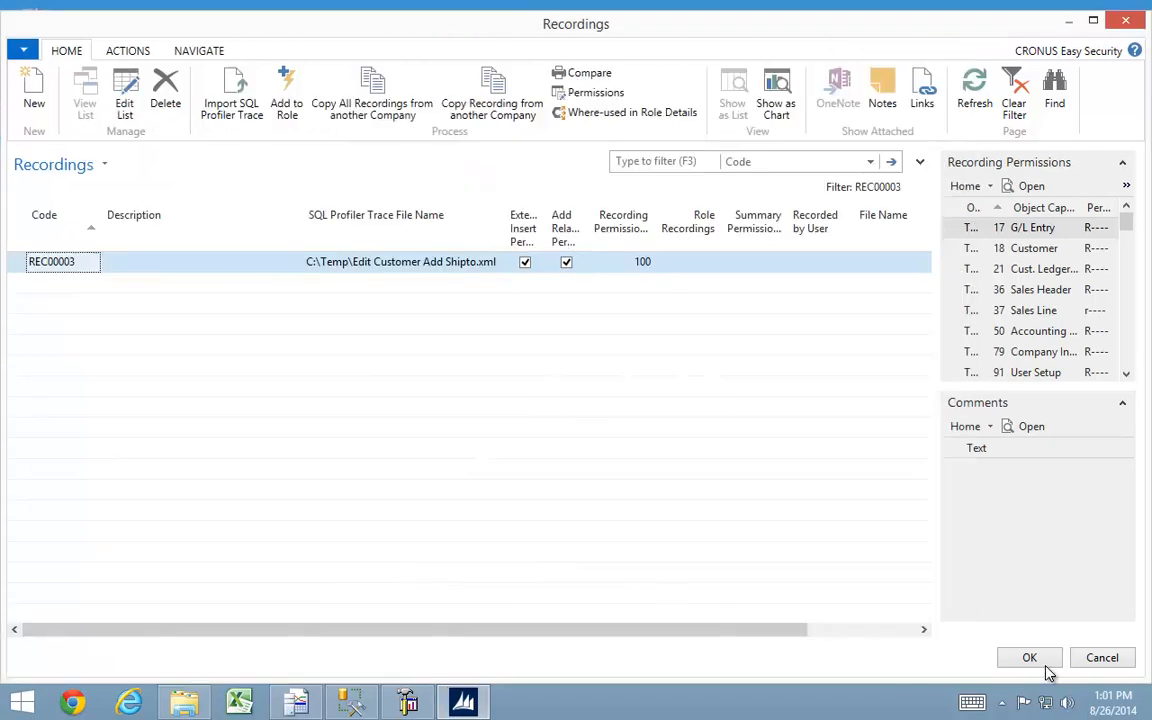
{"action": "left_click", "coordinate": [1030, 658]}
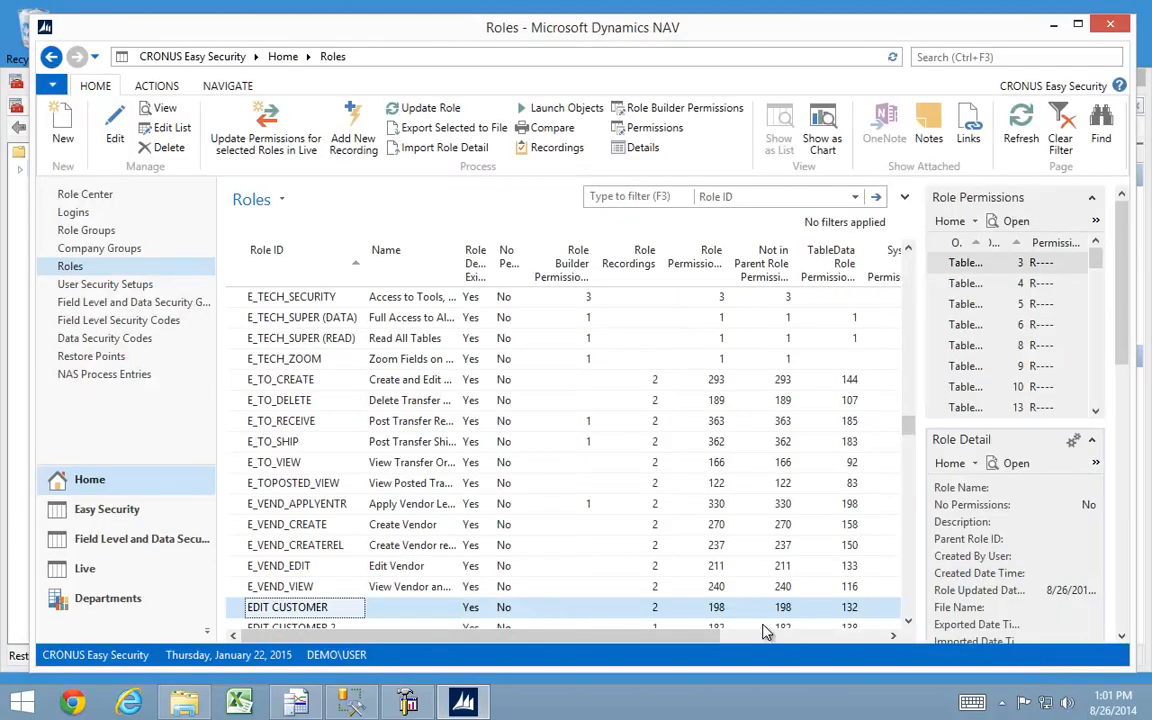
- Update the EDIT CUSTOMER role from its recordings and review its permission lines on the role card
{"action": "left_click", "coordinate": [422, 112]}
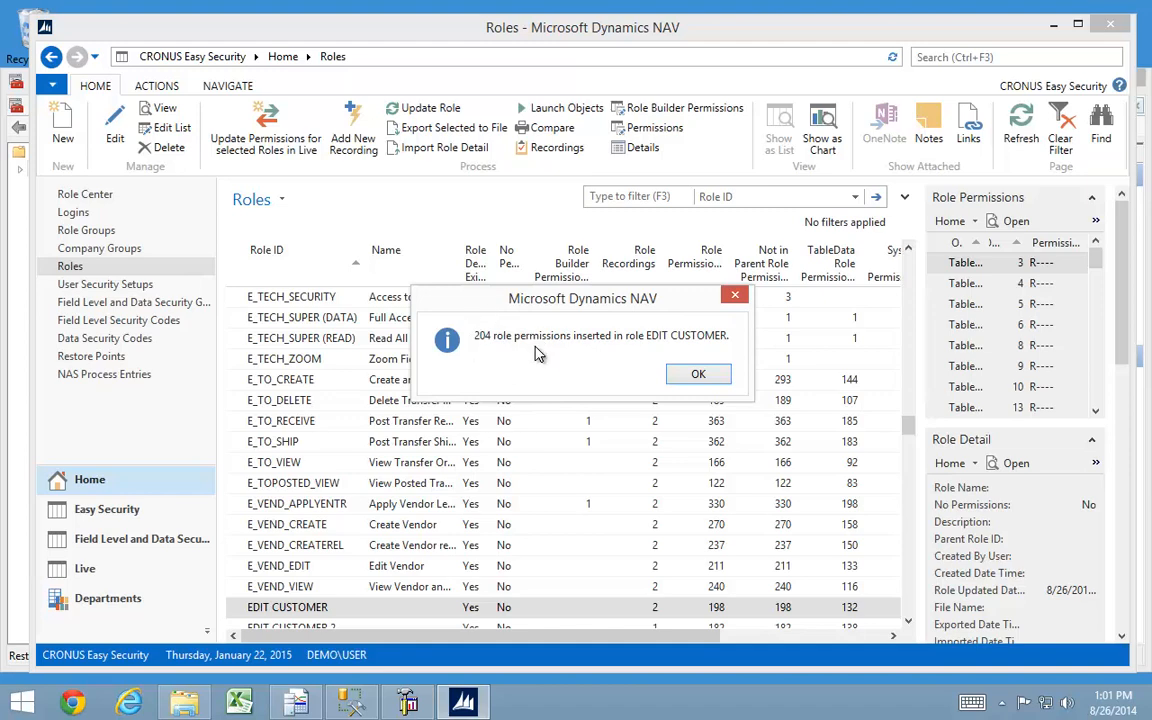
{"action": "left_click", "coordinate": [699, 380]}
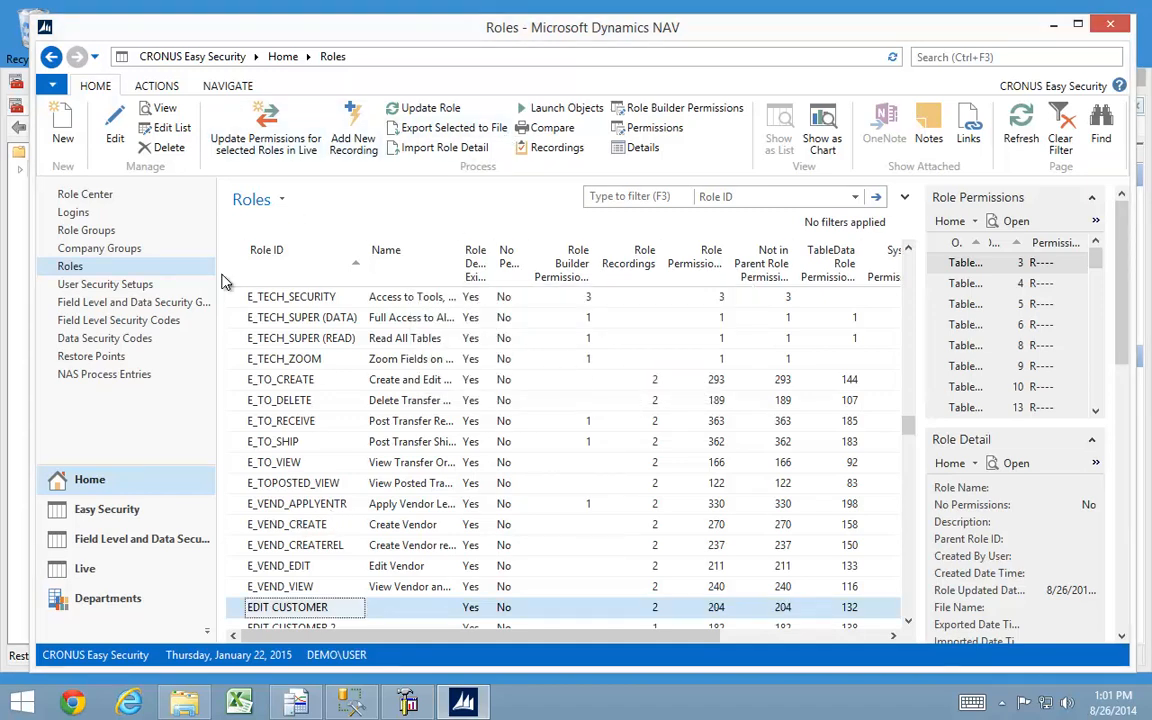
{"action": "left_click", "coordinate": [160, 108]}
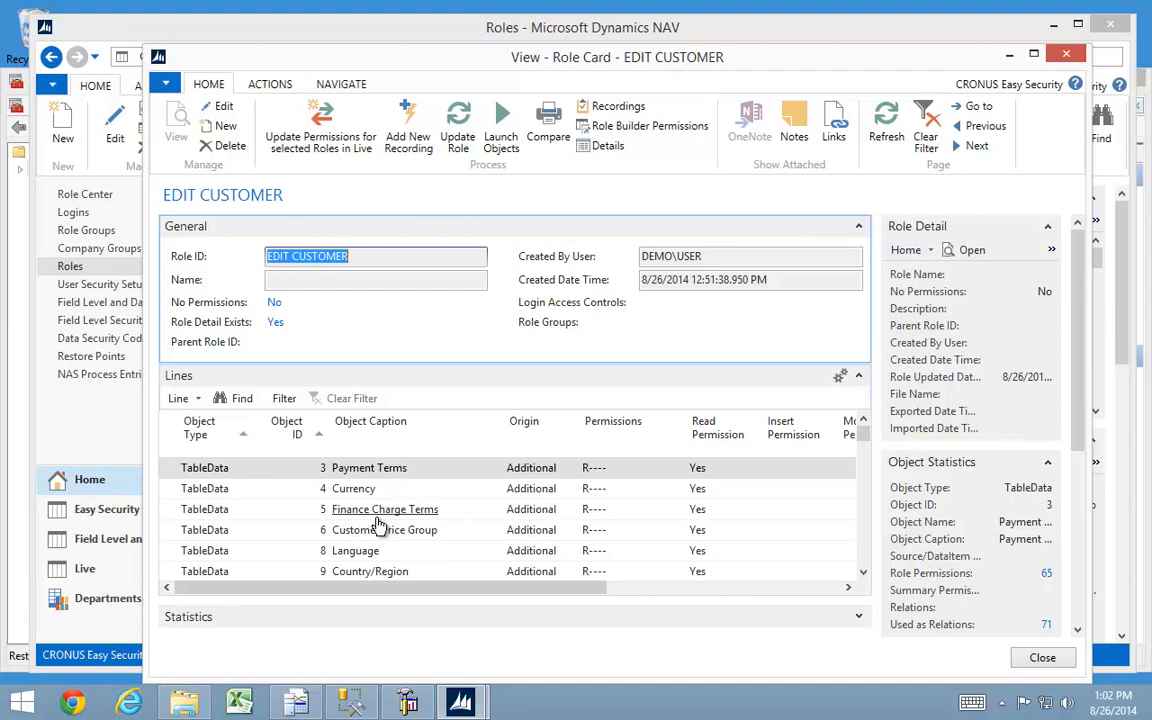
{"action": "key", "text": "Escape"}
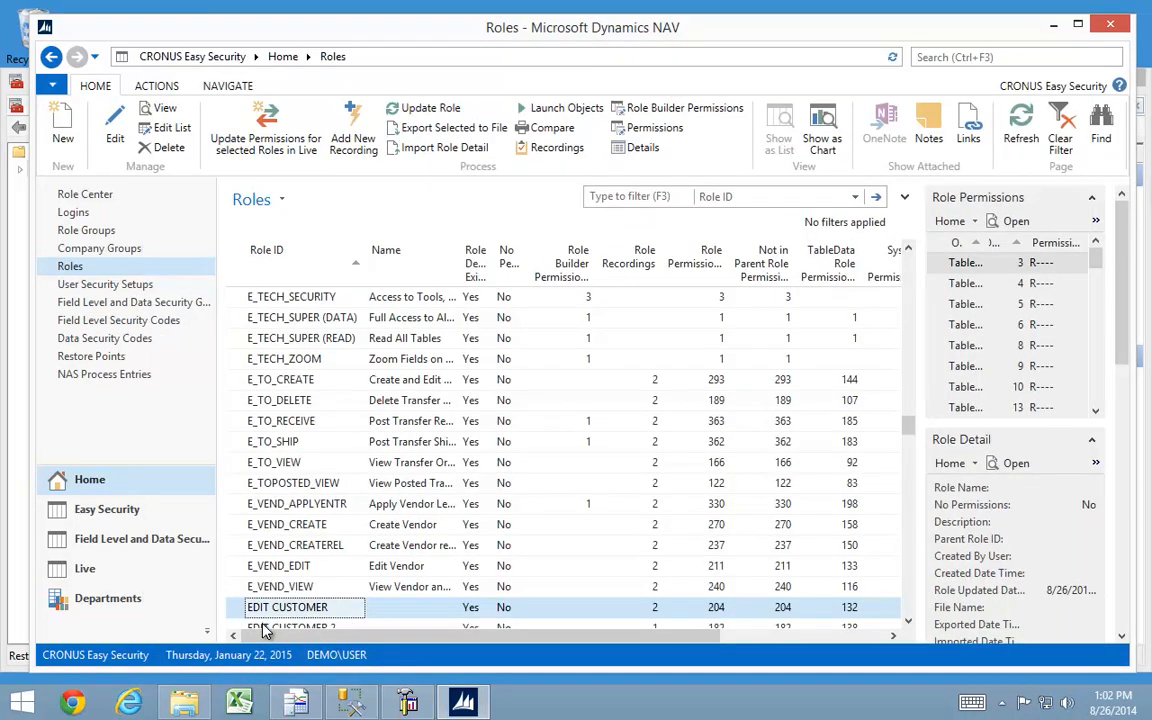
{"action": "scroll", "coordinate": [290, 560], "scroll_direction": "up", "scroll_amount": 3}
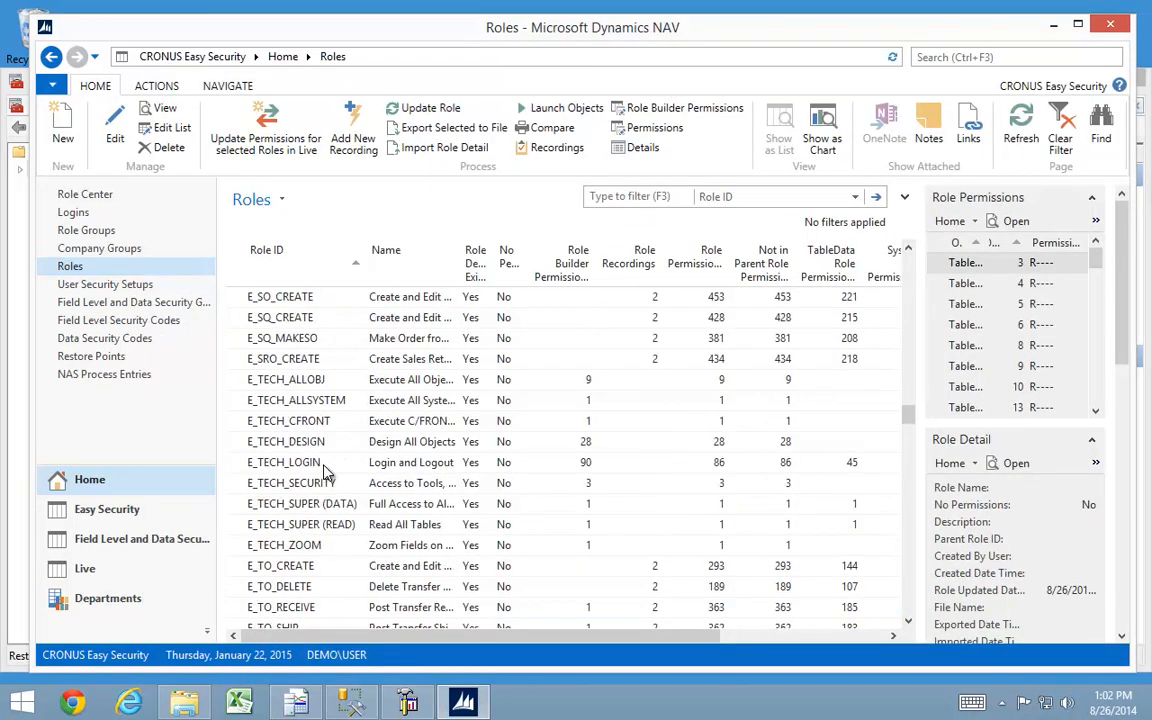
{"action": "scroll", "coordinate": [340, 570], "scroll_direction": "down", "scroll_amount": 4}
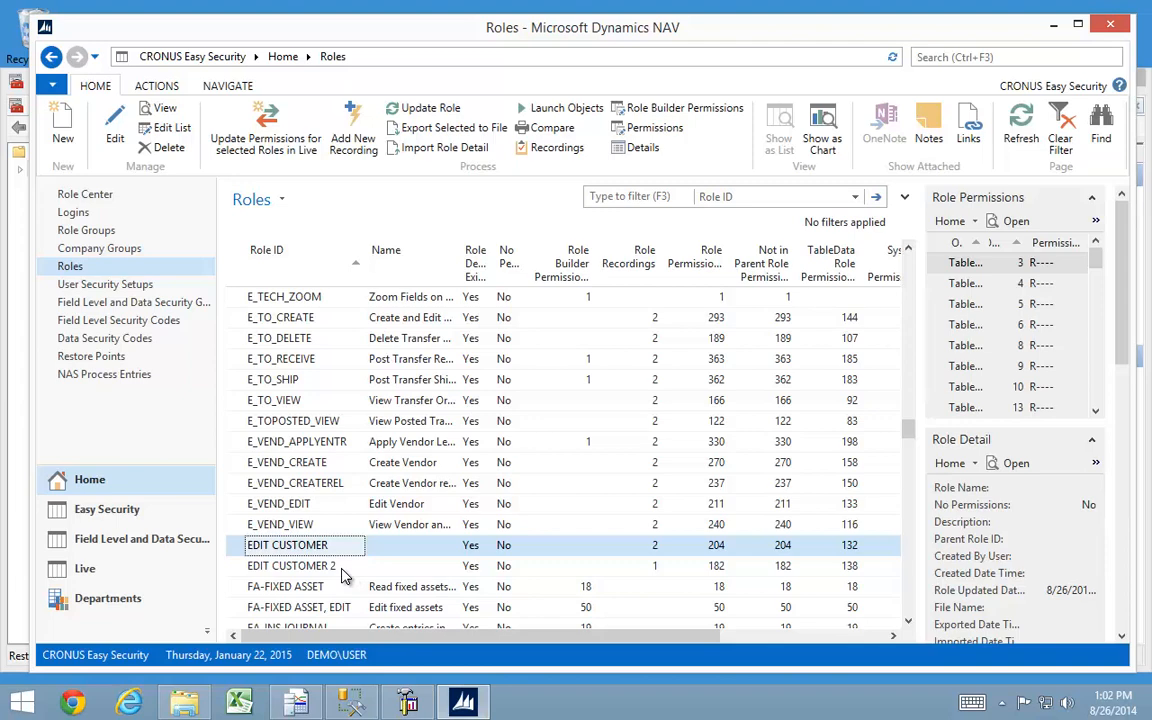
{"action": "scroll", "coordinate": [330, 590], "scroll_direction": "down", "scroll_amount": 6}
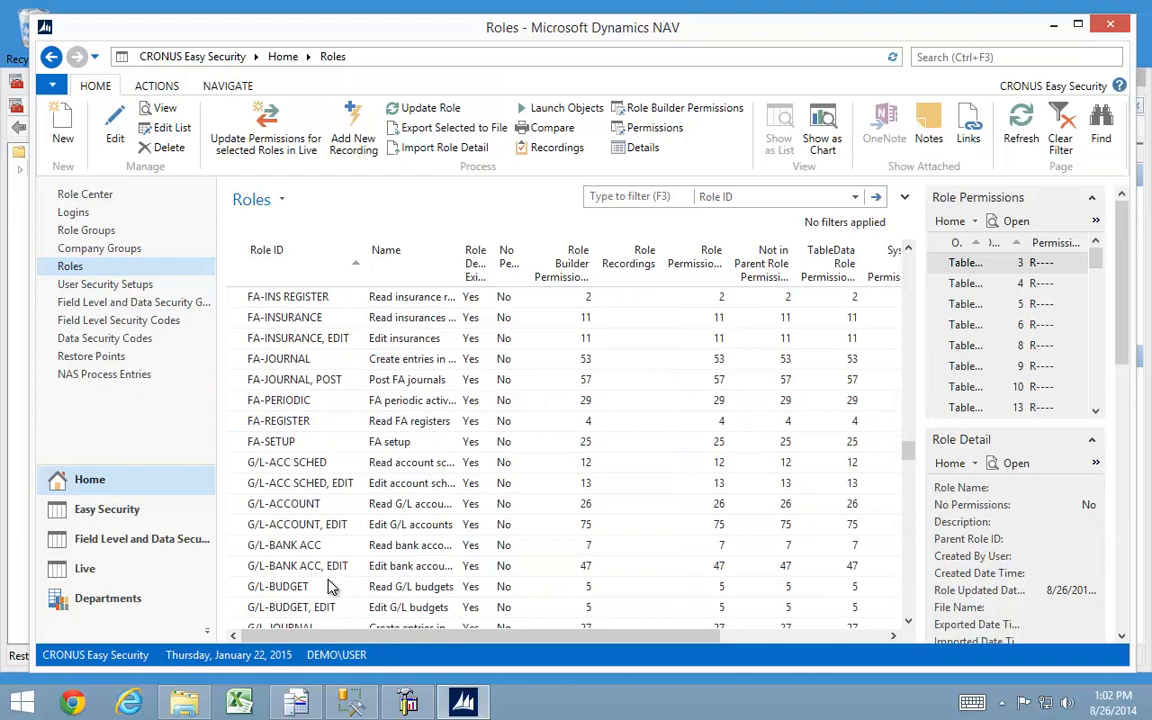
{"action": "scroll", "coordinate": [330, 590], "scroll_direction": "down", "scroll_amount": 20}
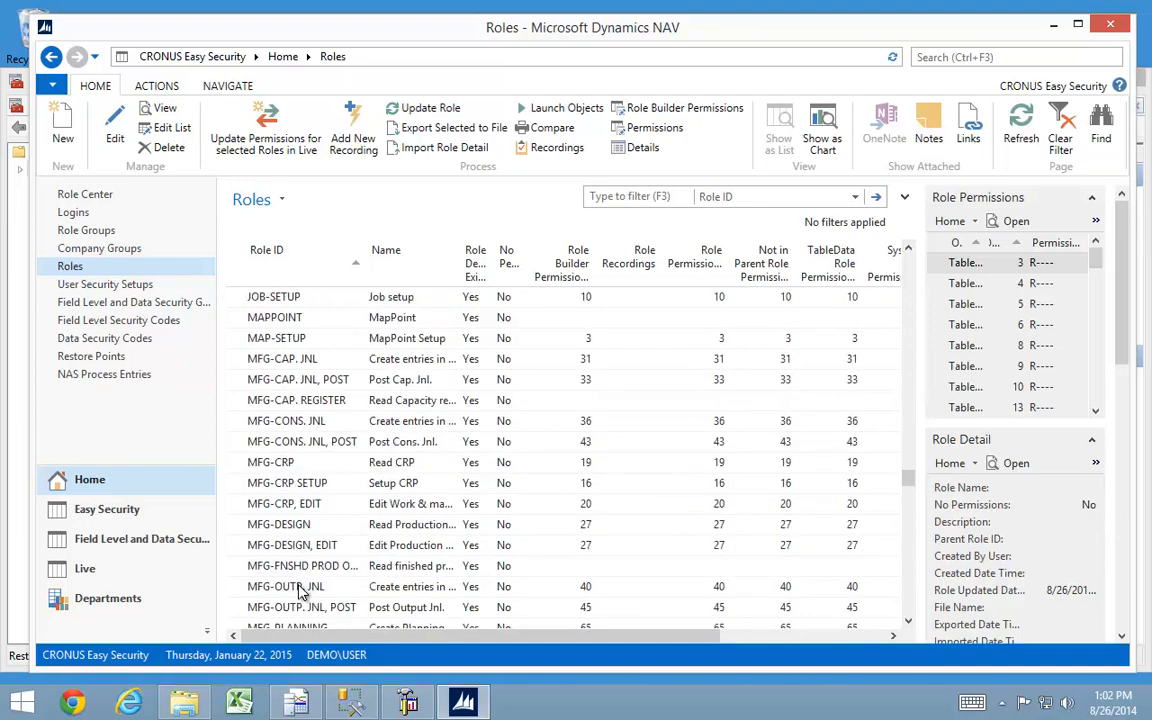
- Locate the SUPER (DATA) role in the roles list and show its permissions
{"action": "scroll", "coordinate": [297, 590], "scroll_direction": "down", "scroll_amount": 20}
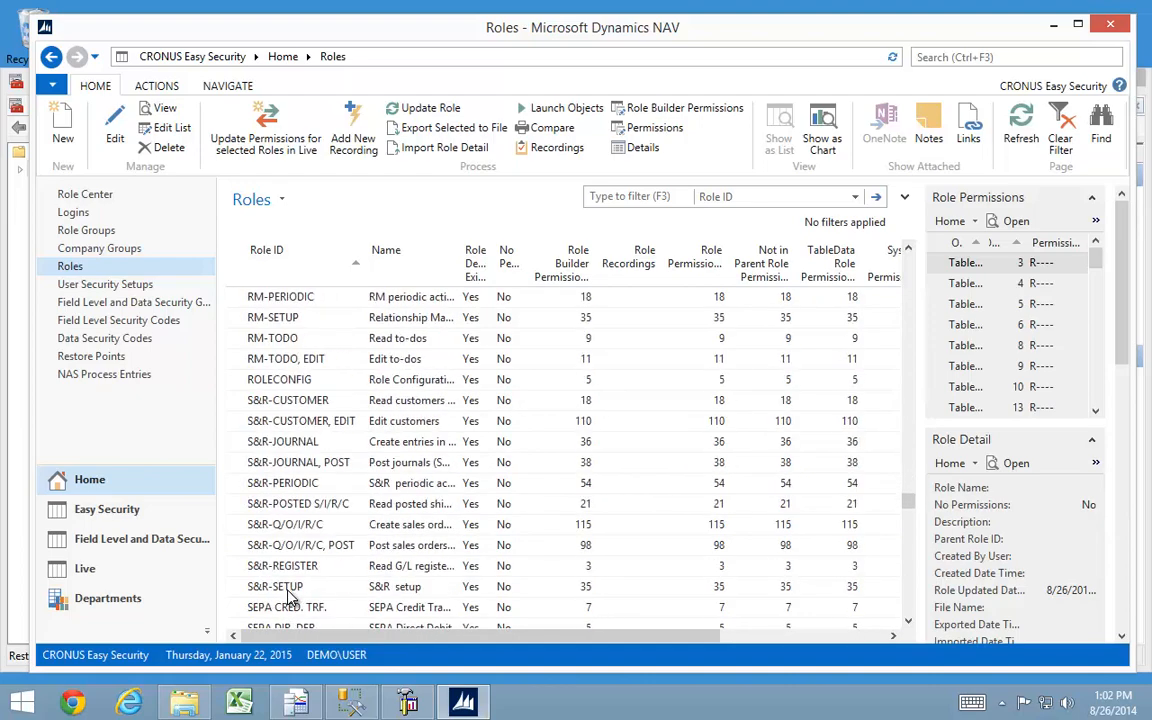
{"action": "scroll", "coordinate": [288, 597], "scroll_direction": "down", "scroll_amount": 6}
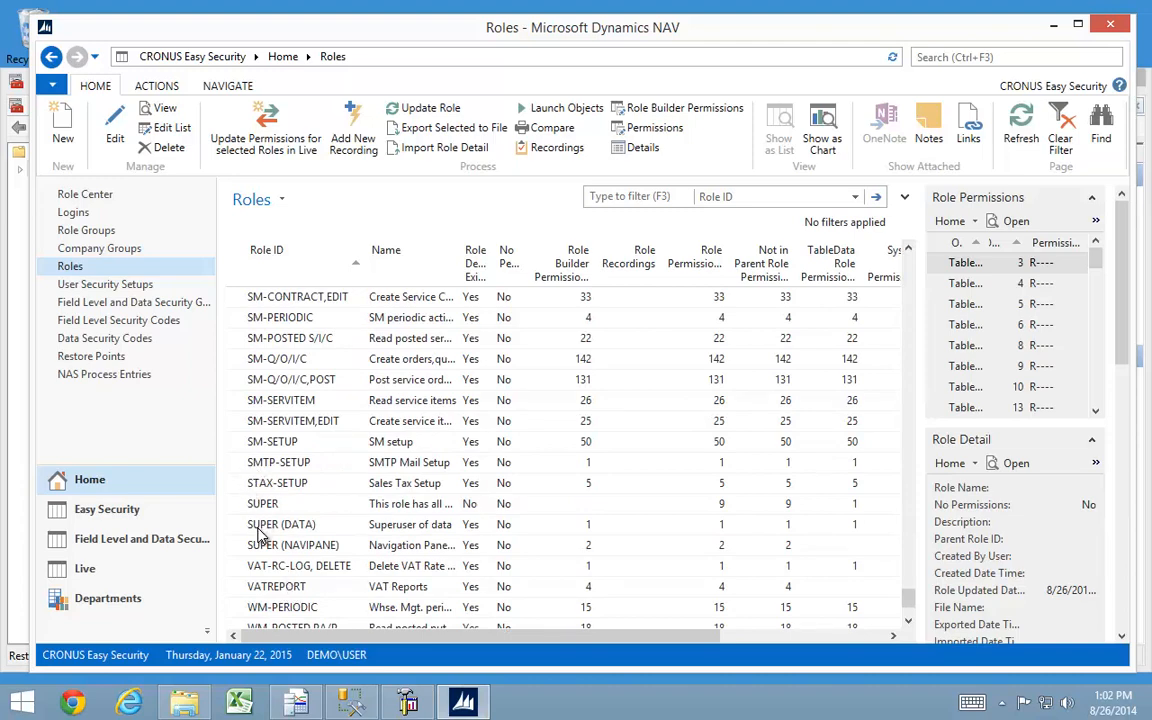
{"action": "left_click", "coordinate": [258, 527]}
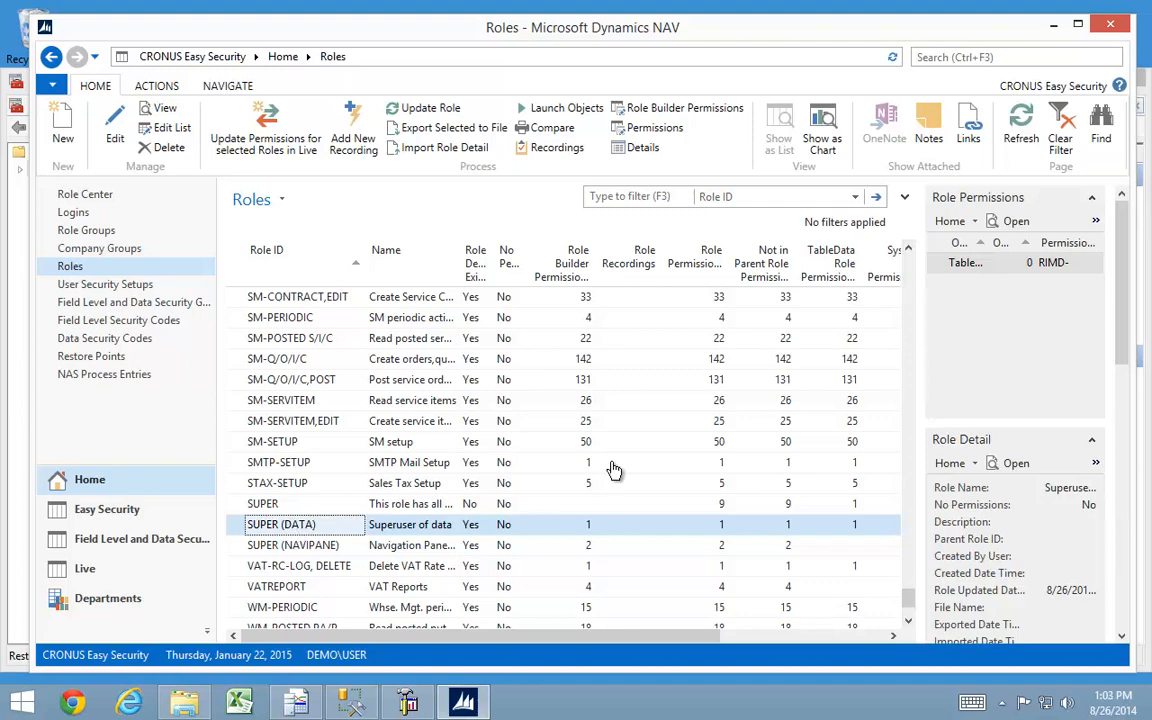
- Create a new role with the Role ID SUPER (DATA NO HR)
{"action": "left_click", "coordinate": [63, 125]}
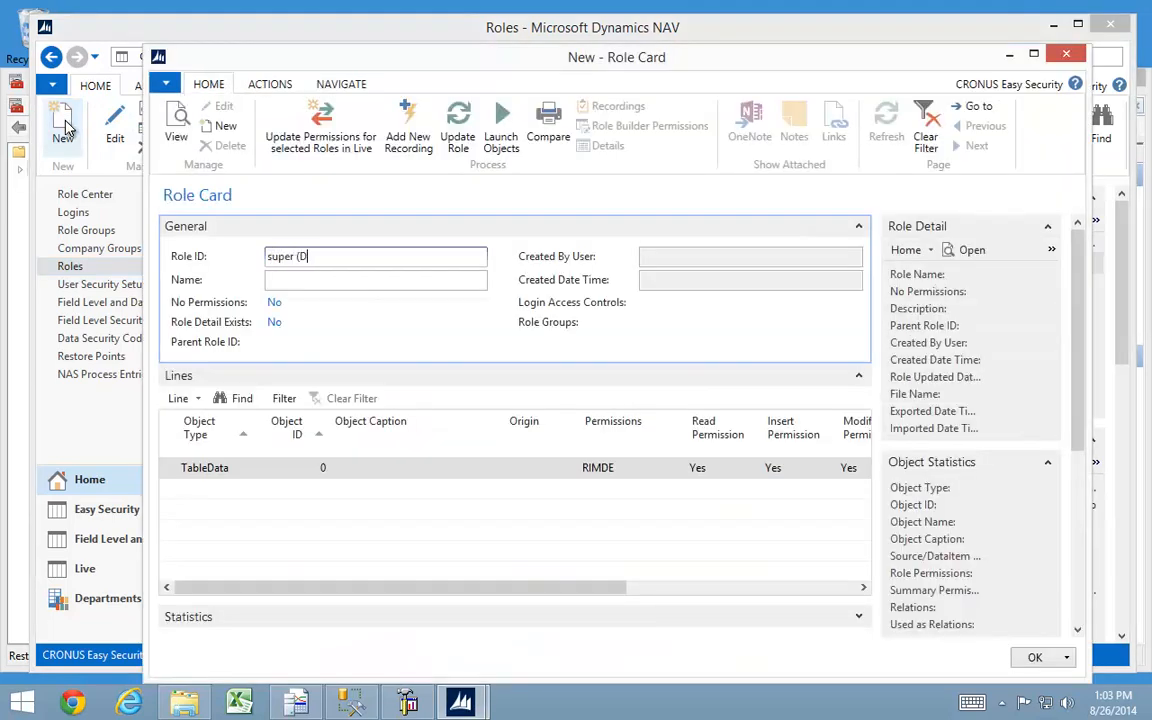
{"action": "type", "text": "O HR)"}
{"action": "key", "text": "Return"}
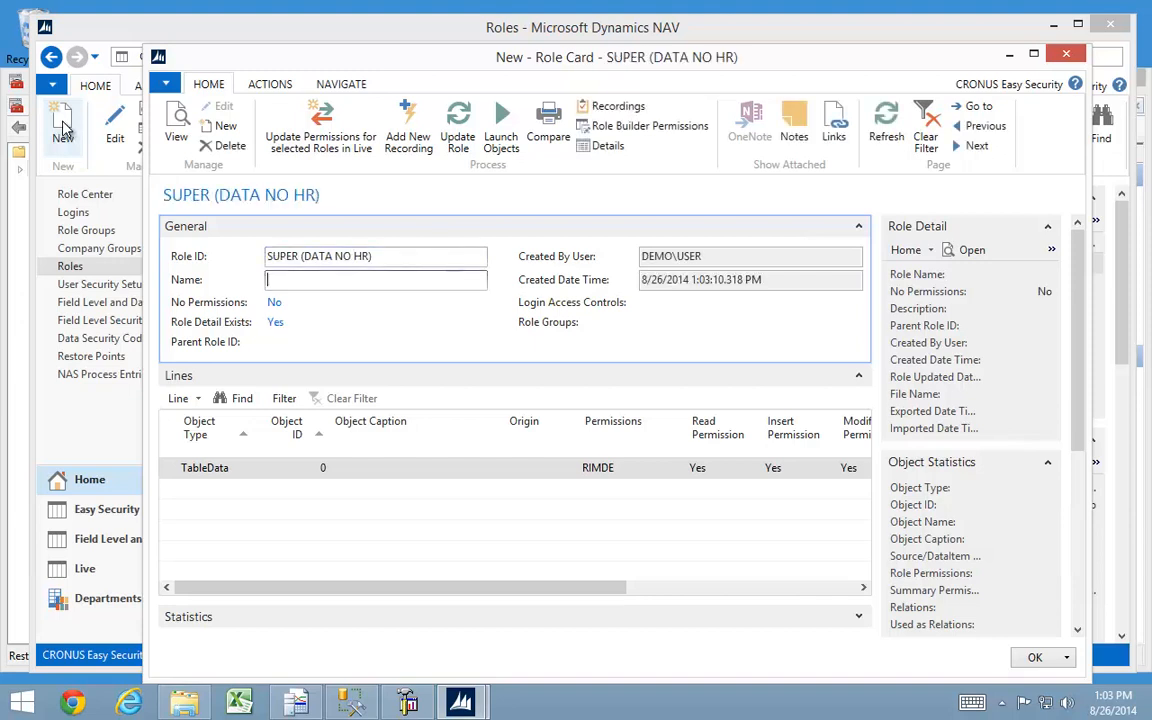
- Open the new role's builder permissions and set the first TableData line to cover object IDs 1 to 5199
{"action": "left_click", "coordinate": [625, 131]}
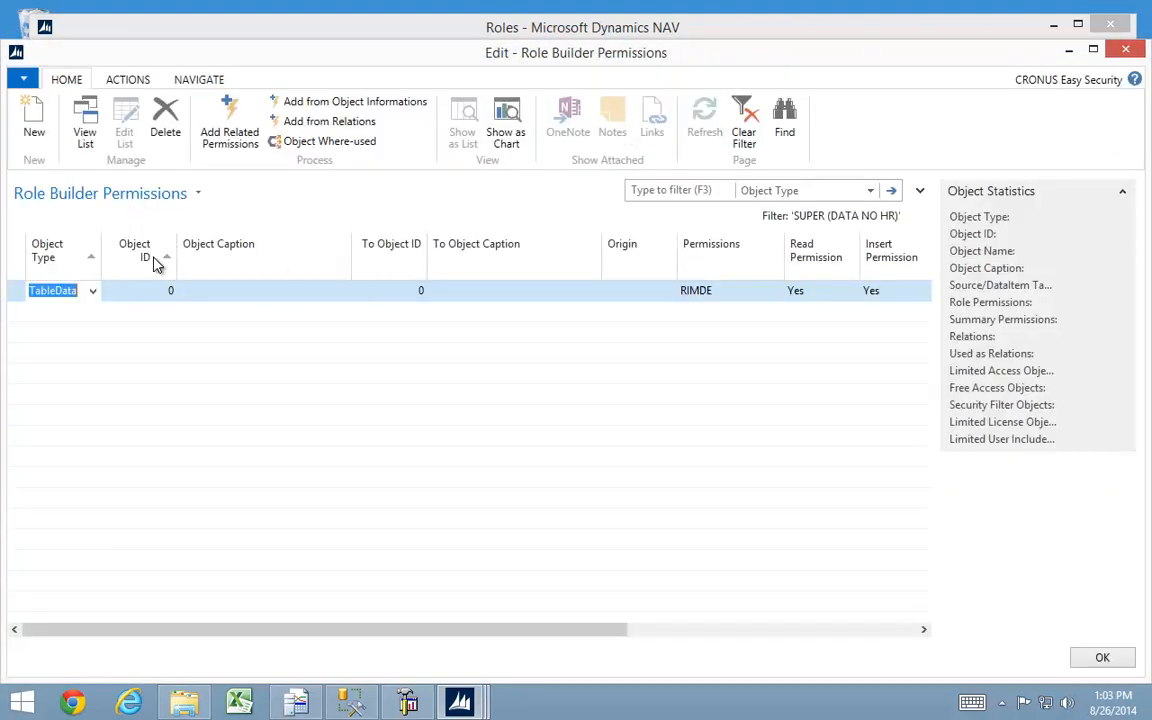
{"action": "left_click", "coordinate": [165, 294]}
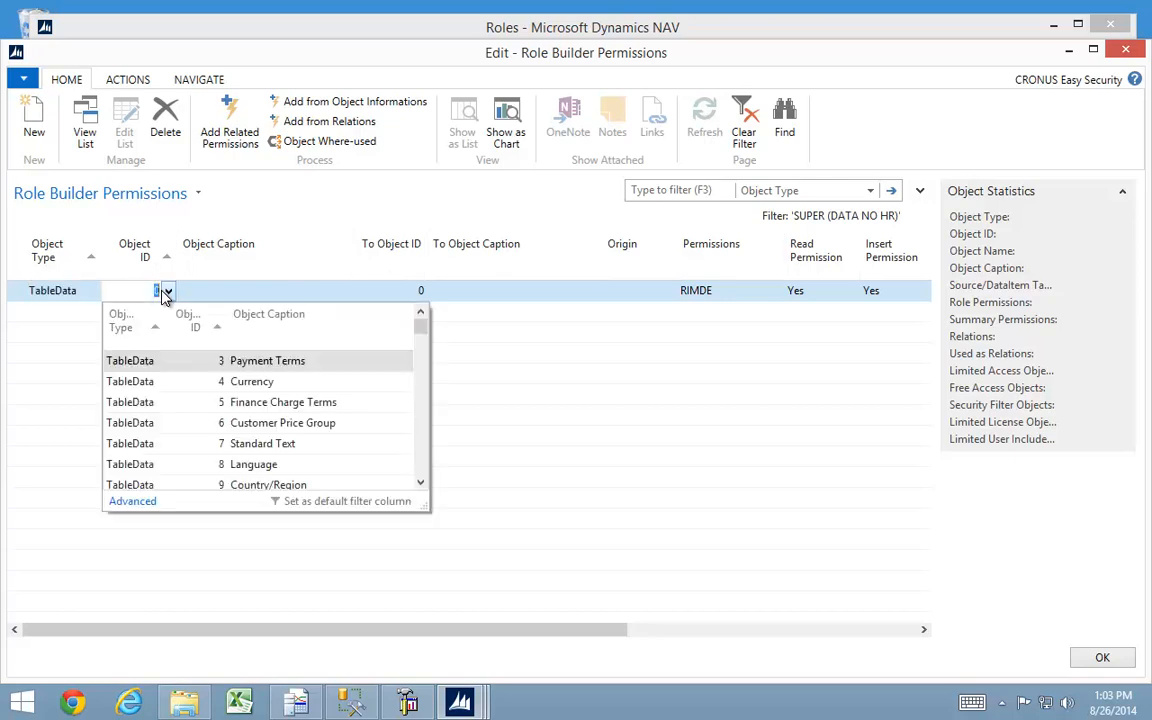
{"action": "left_click", "coordinate": [166, 295]}
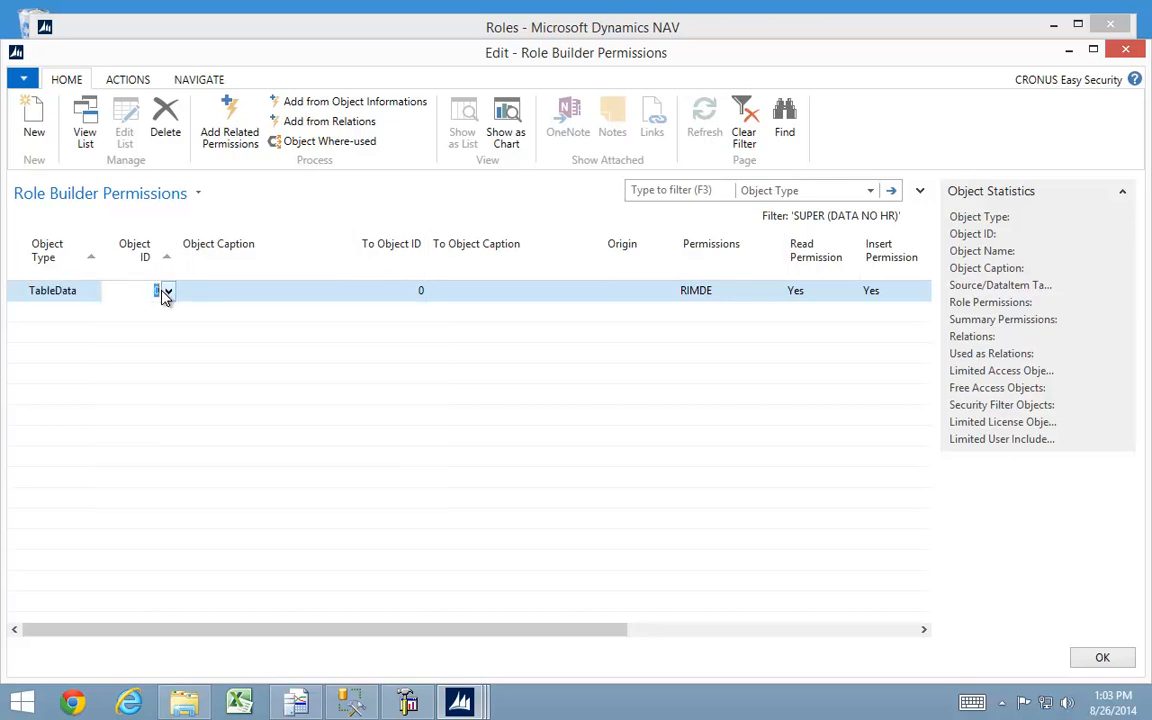
{"action": "key", "text": "Tab"}
{"action": "left_click", "coordinate": [399, 292]}
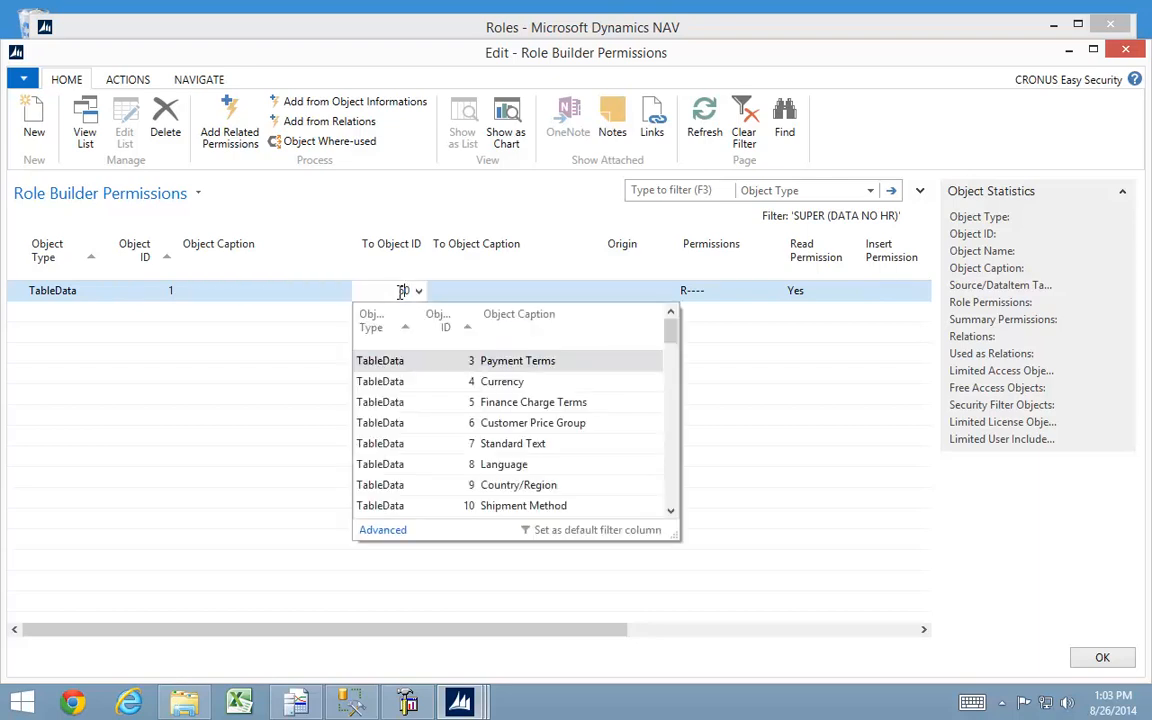
{"action": "type", "text": "5100"}
{"action": "key", "text": "Tab"}
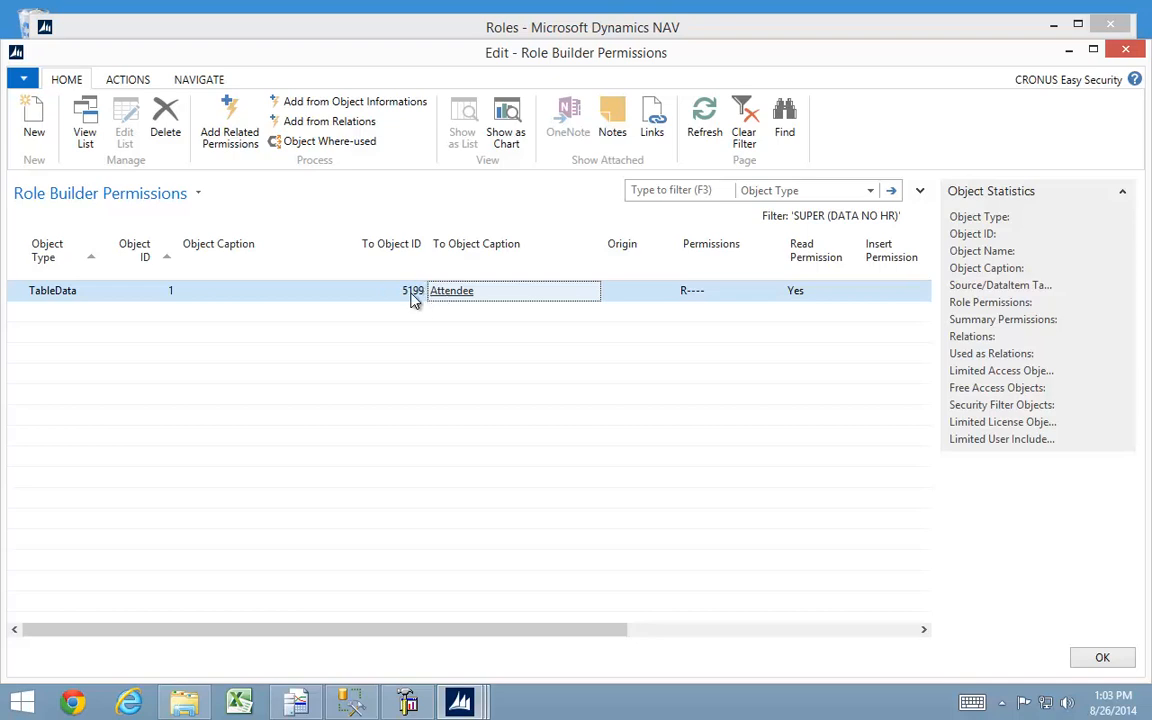
- Set Insert, Modify and Delete permission to Yes for the TableData range 1 to 5199
{"action": "left_click", "coordinate": [413, 300]}
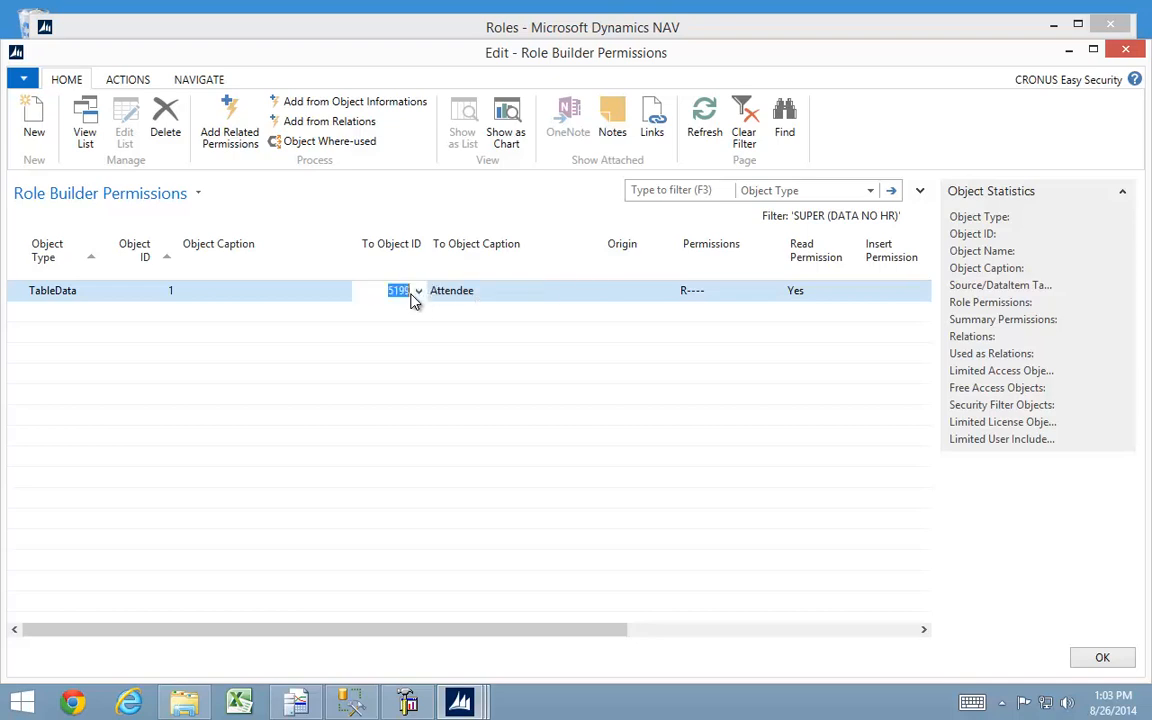
{"action": "key", "text": "Tab"}
{"action": "key", "text": "Tab"}
{"action": "key", "text": "Tab"}
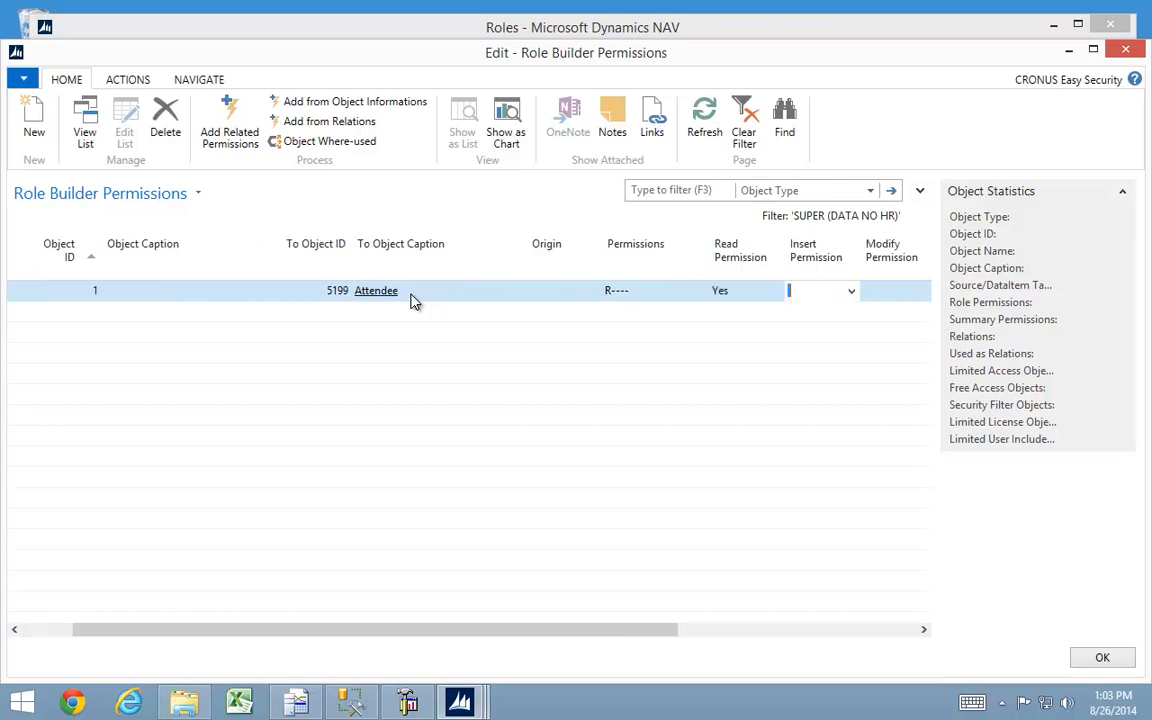
{"action": "type", "text": "y"}
{"action": "key", "text": "Tab"}
{"action": "type", "text": "y"}
{"action": "key", "text": "Tab"}
{"action": "type", "text": "y"}
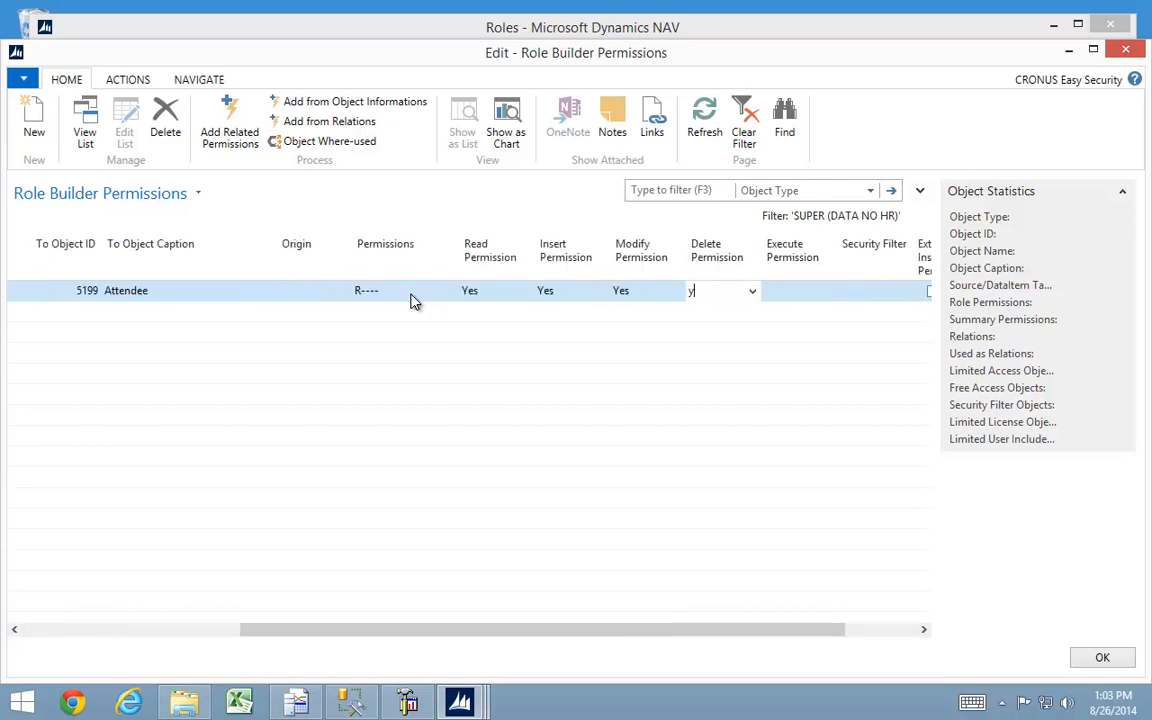
{"action": "key", "text": "shift+Tab"}
{"action": "key", "text": "shift+Tab"}
{"action": "key", "text": "shift+Tab"}
{"action": "key", "text": "shift+Tab"}
{"action": "key", "text": "shift+Tab"}
{"action": "key", "text": "shift+Tab"}
{"action": "key", "text": "shift+Tab"}
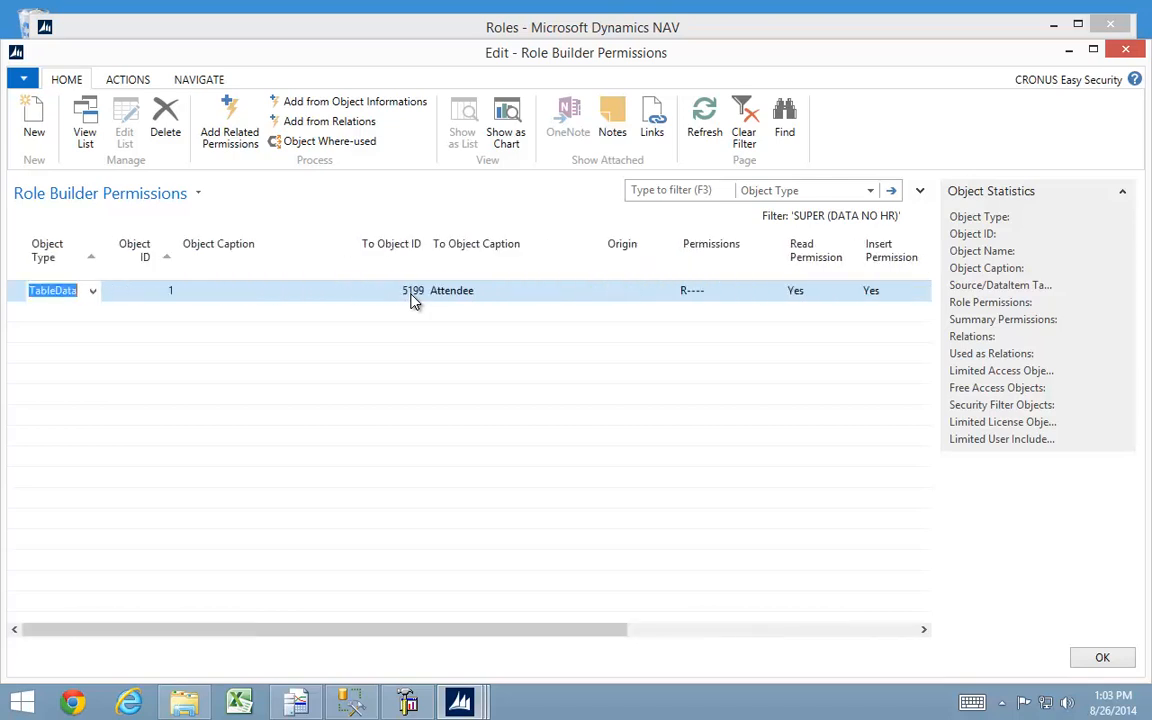
- Add a second TableData line covering object IDs 5300 to 99999999
{"action": "key", "text": "Down"}
{"action": "key", "text": "Tab"}
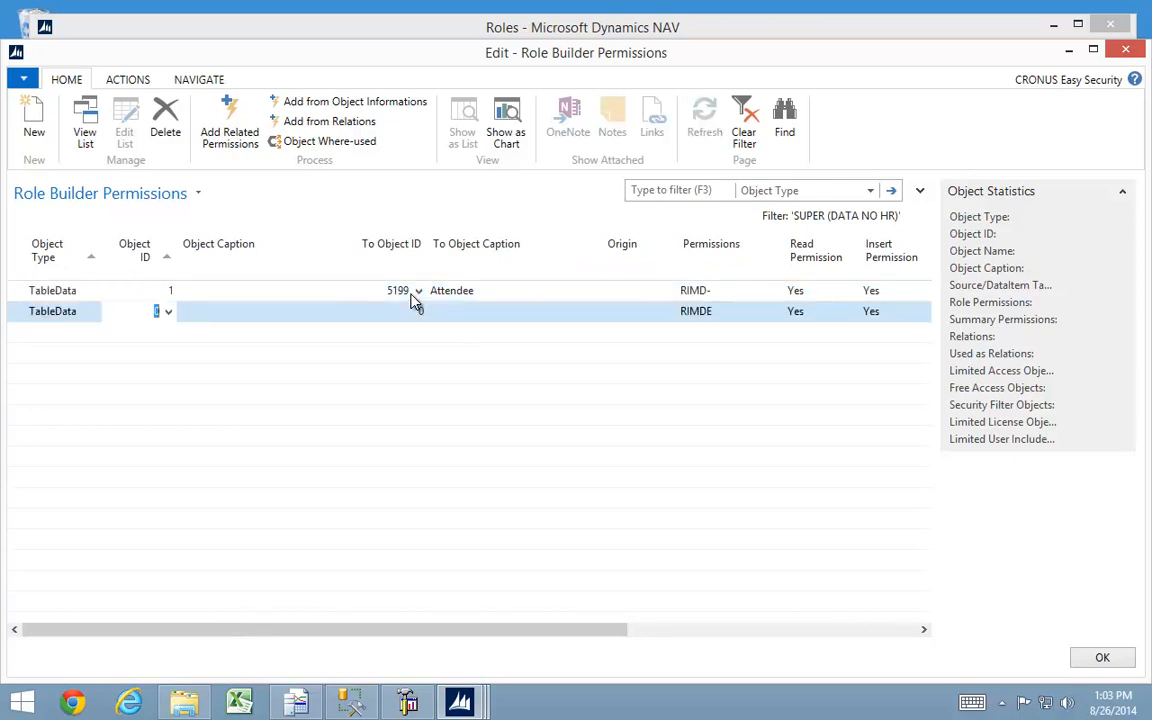
{"action": "type", "text": "5300"}
{"action": "key", "text": "Tab"}
{"action": "key", "text": "Tab"}
{"action": "type", "text": "9999999"}
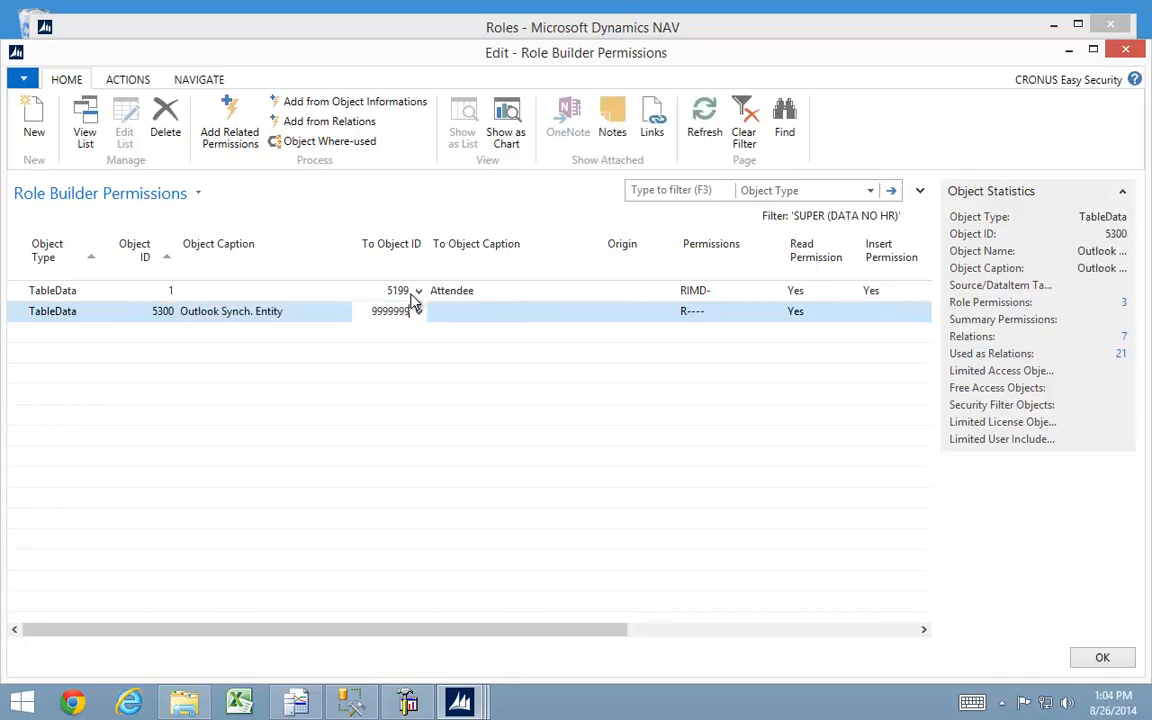
{"action": "key", "text": "Tab"}
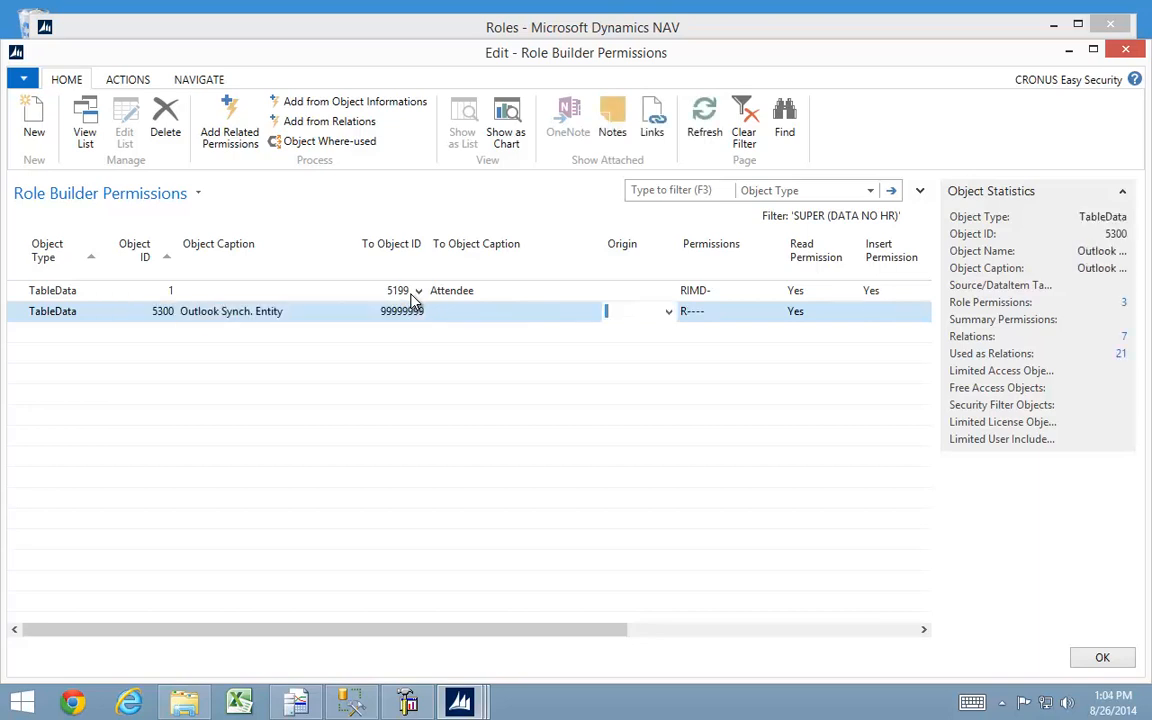
- Set Insert, Modify and Delete permission to Yes for the range starting at 5300, and return to the role card
{"action": "key", "text": "Tab"}
{"action": "key", "text": "Tab"}
{"action": "key", "text": "Tab"}
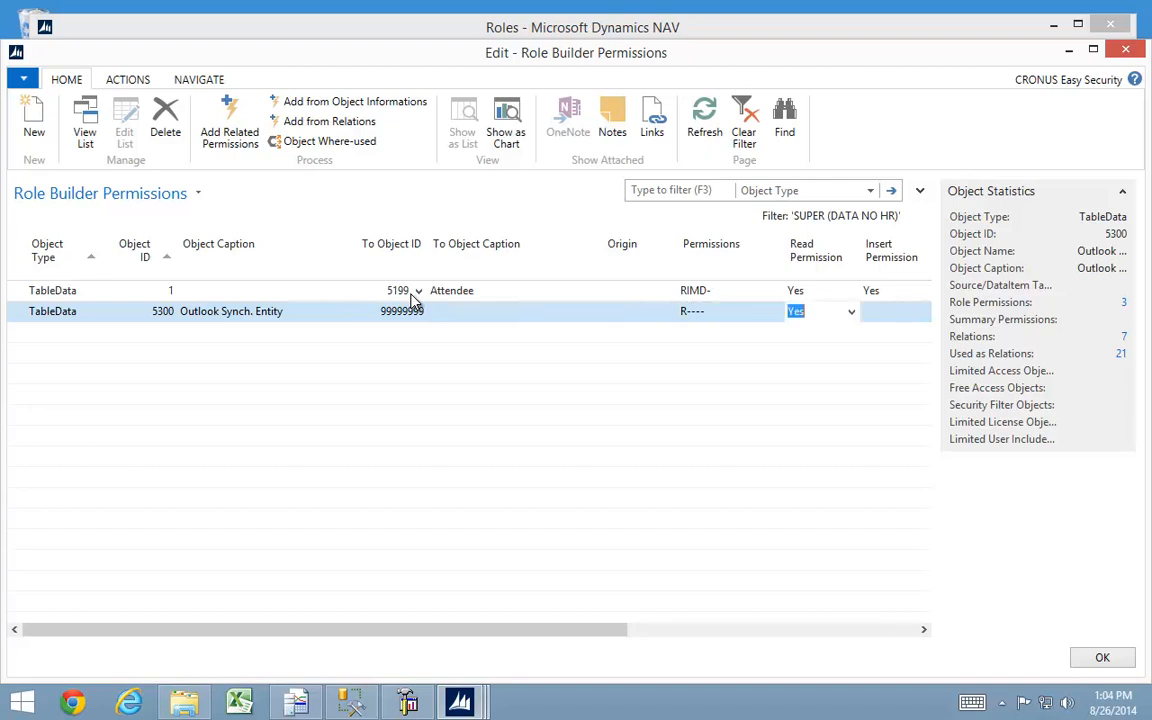
{"action": "key", "text": "Tab"}
{"action": "key", "text": "Tab"}
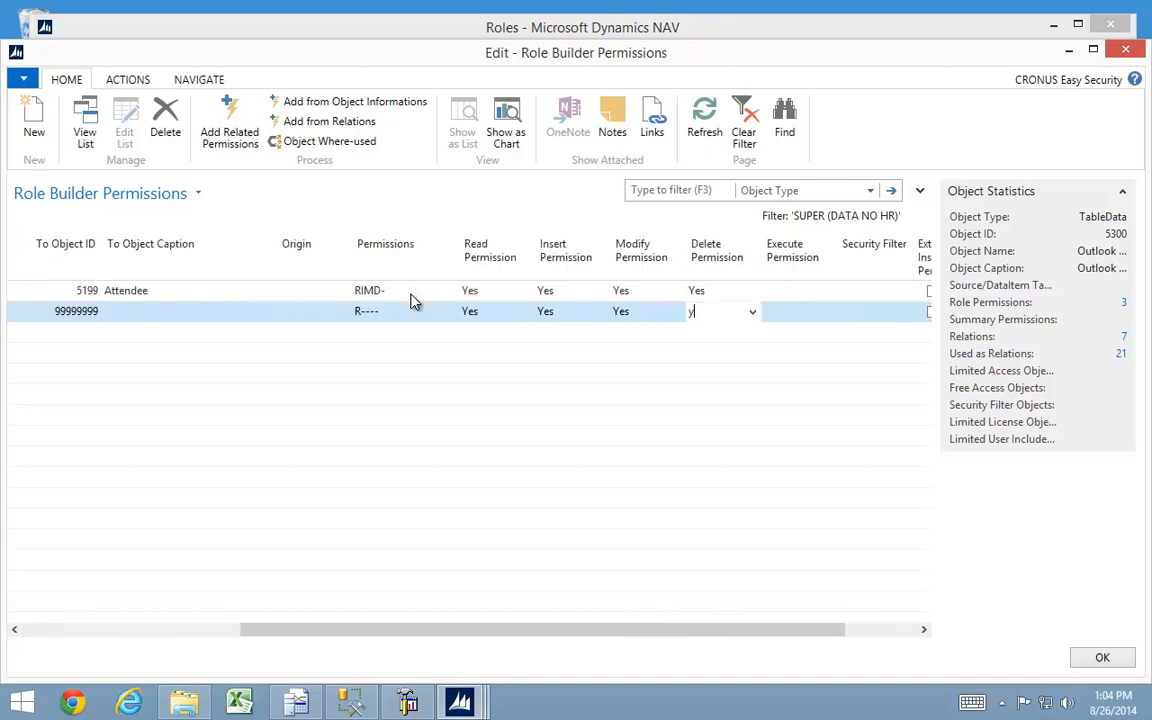
{"action": "key", "text": "Up"}
{"action": "key", "text": "Home"}
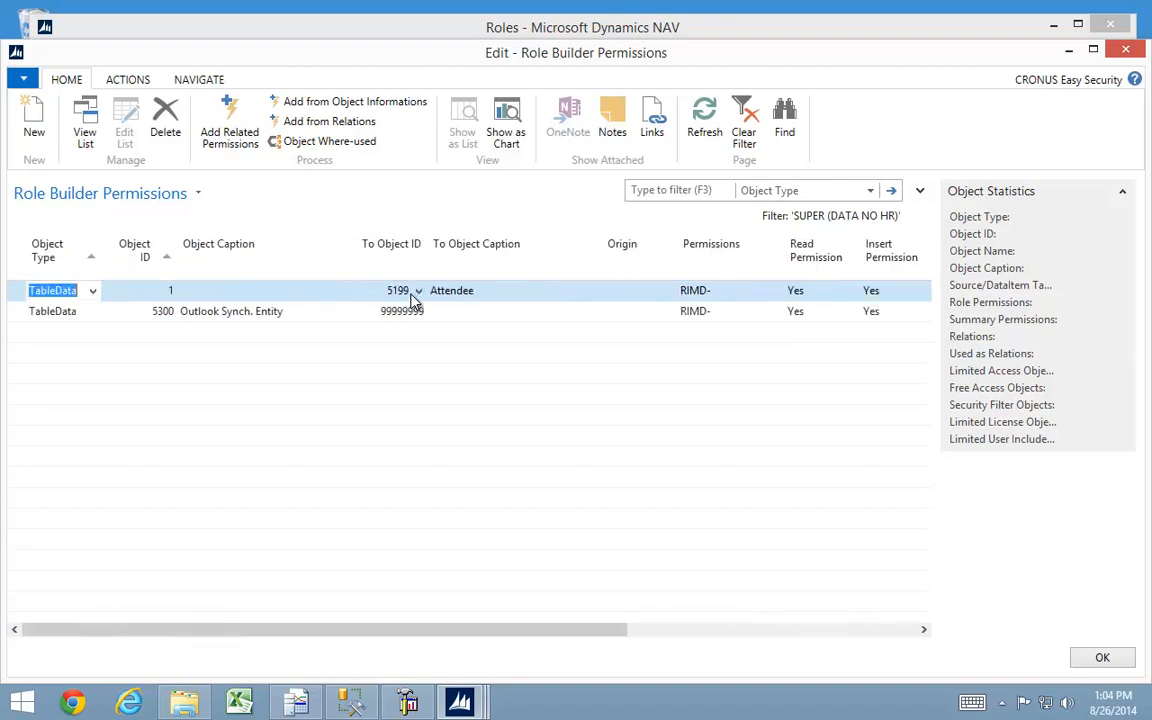
{"action": "key", "text": "Down"}
{"action": "key", "text": "Up"}
{"action": "key", "text": "Down"}
{"action": "key", "text": "Up"}
{"action": "key", "text": "Escape"}
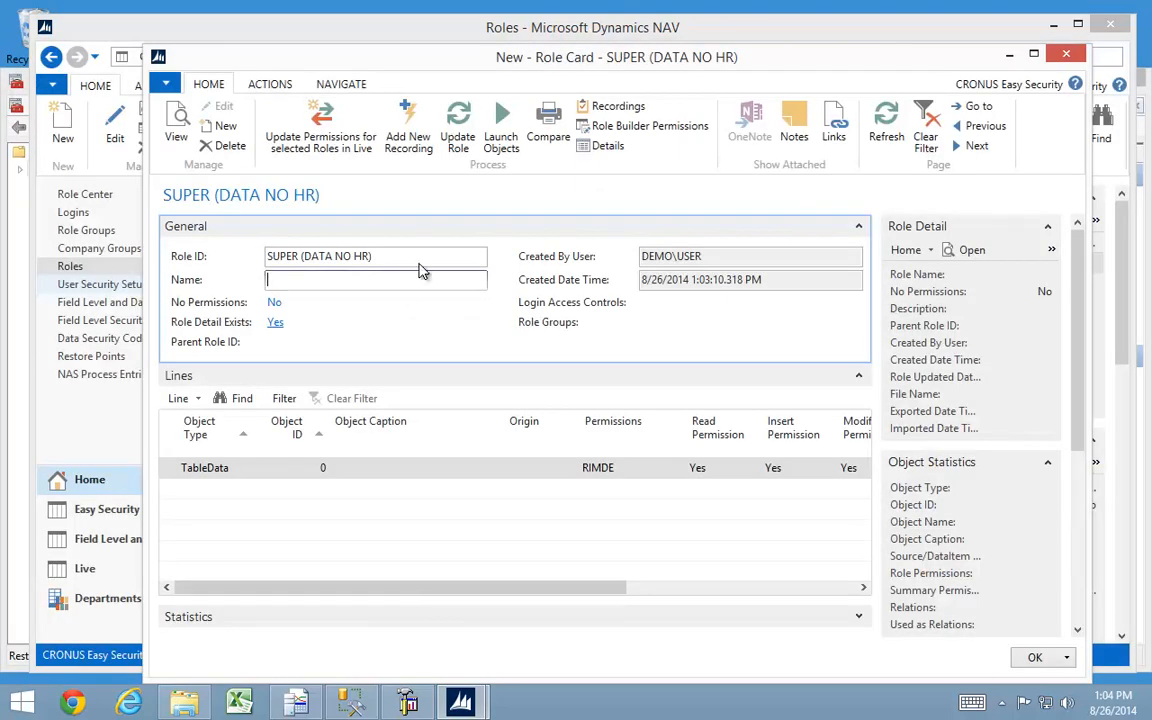
- Update the SUPER (DATA NO HR) role from its builder permissions and close its role card
{"action": "left_click", "coordinate": [460, 128]}
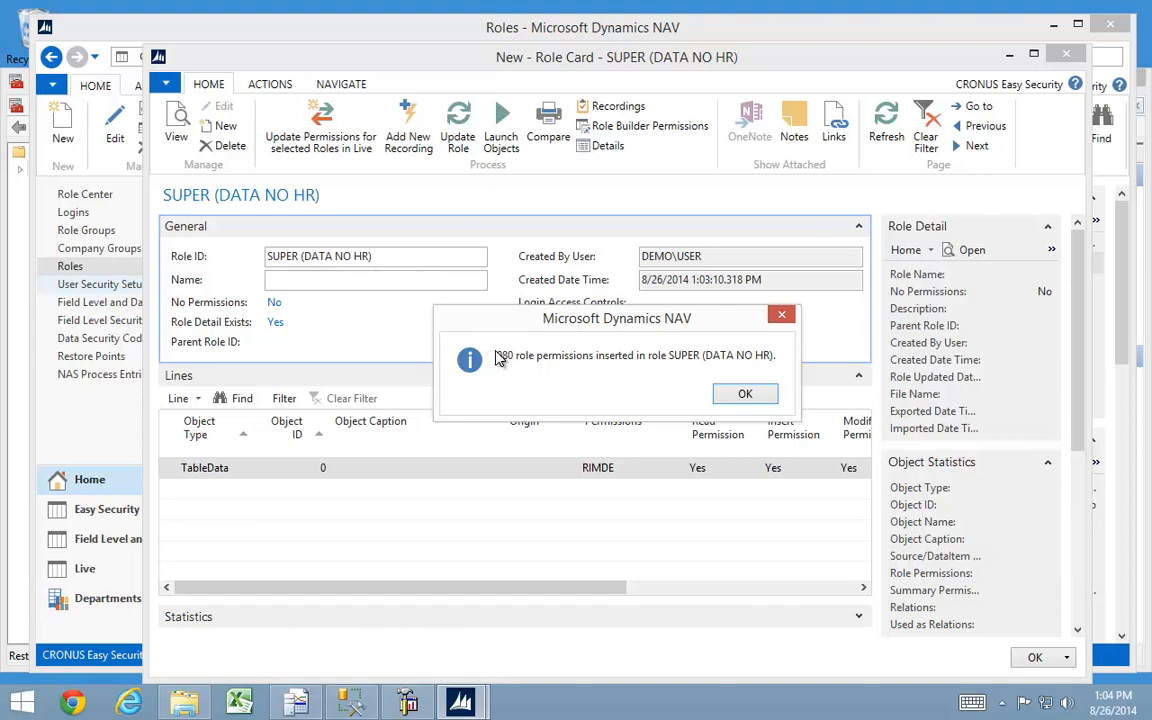
{"action": "left_click", "coordinate": [746, 396]}
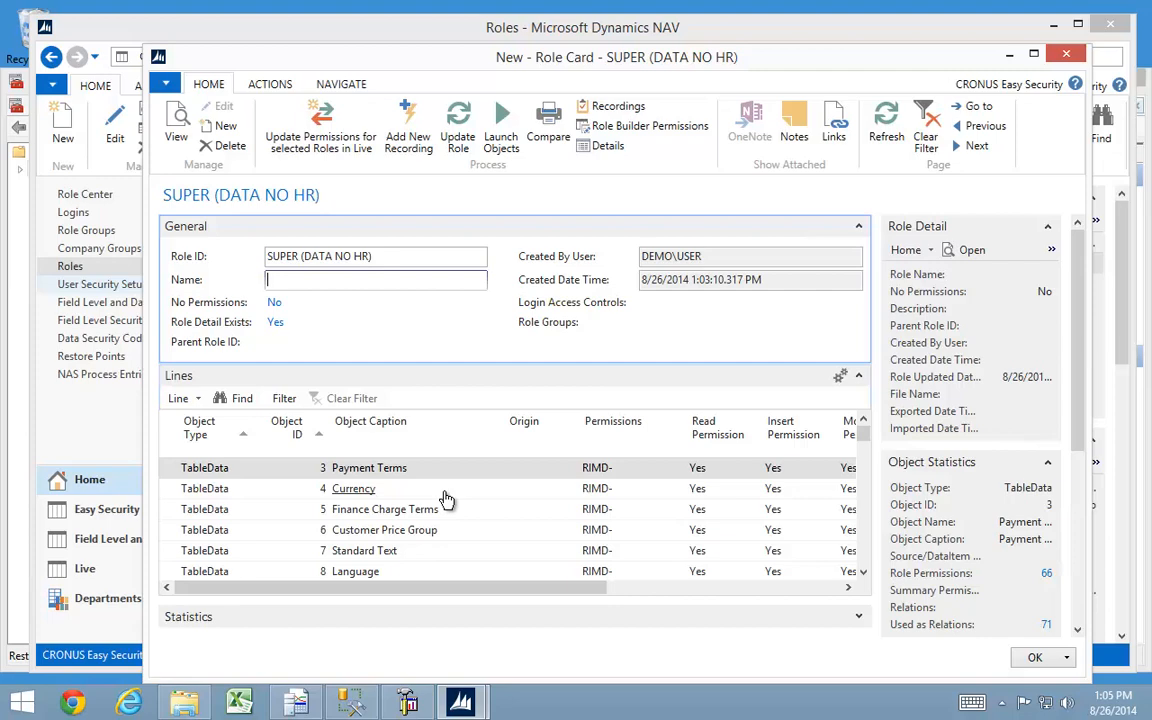
{"action": "key", "text": "Escape"}
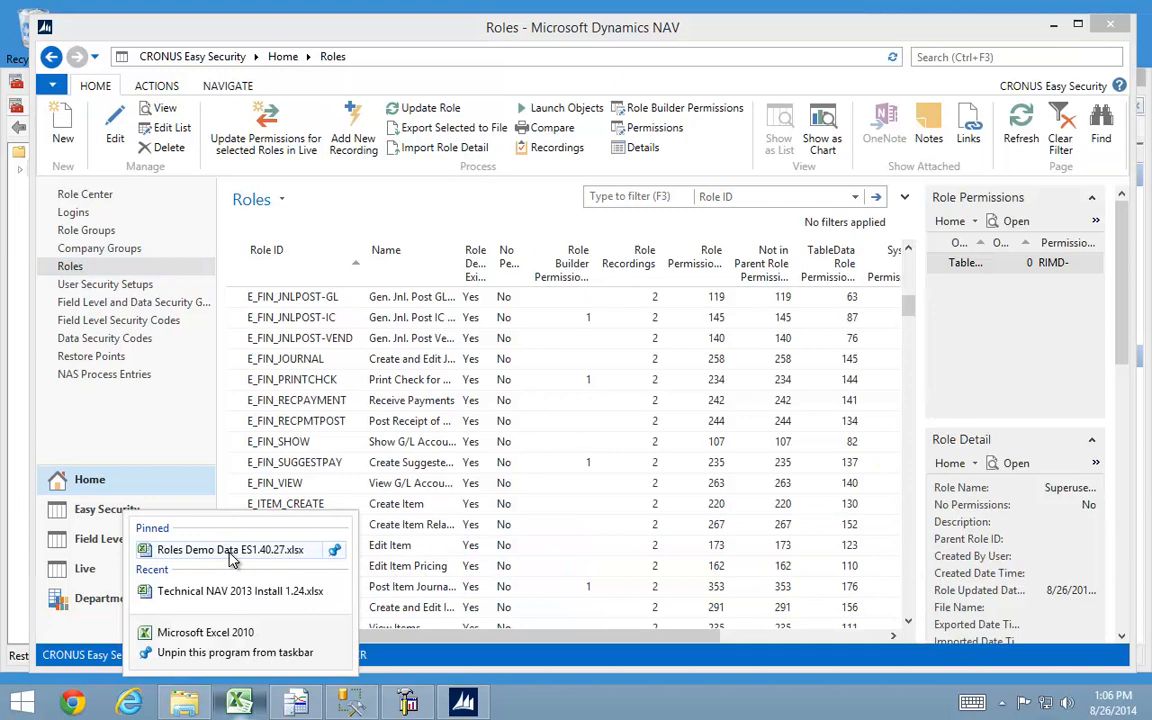
- Open Roles Demo Data ES1.40.27.xlsx in Excel and review the segregation-of-duties roles from Sales & Receivables through Technical and Easy Security
{"action": "left_click", "coordinate": [230, 551]}
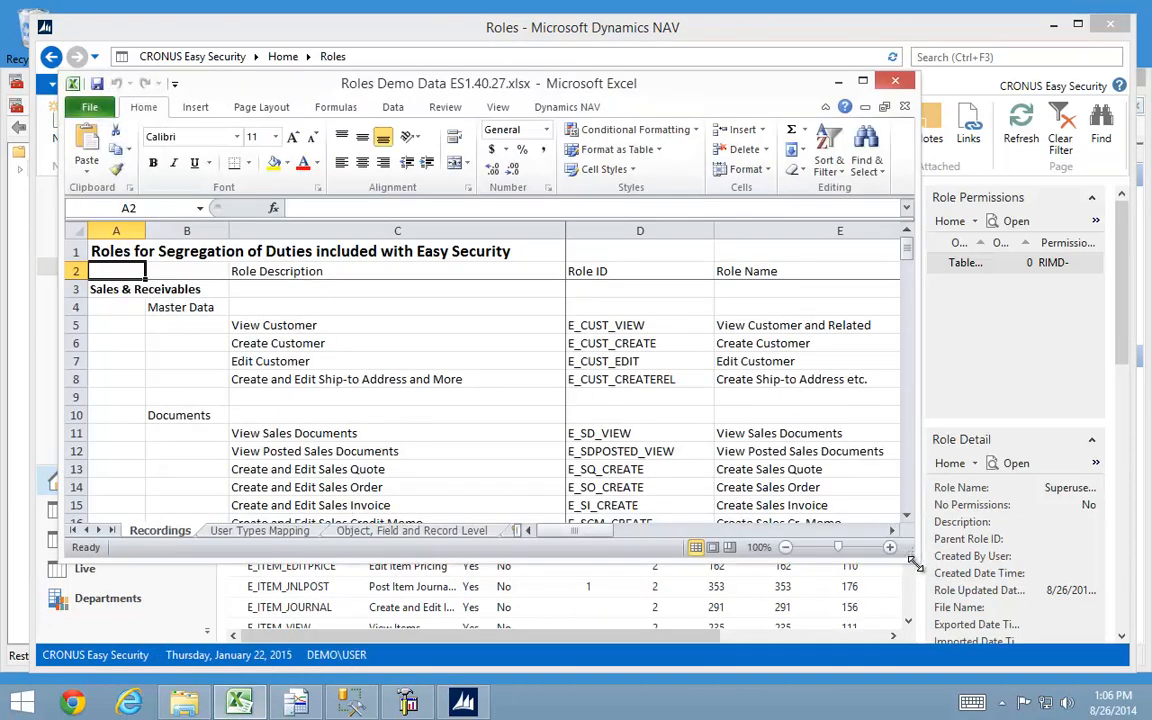
{"action": "left_click", "coordinate": [864, 83]}
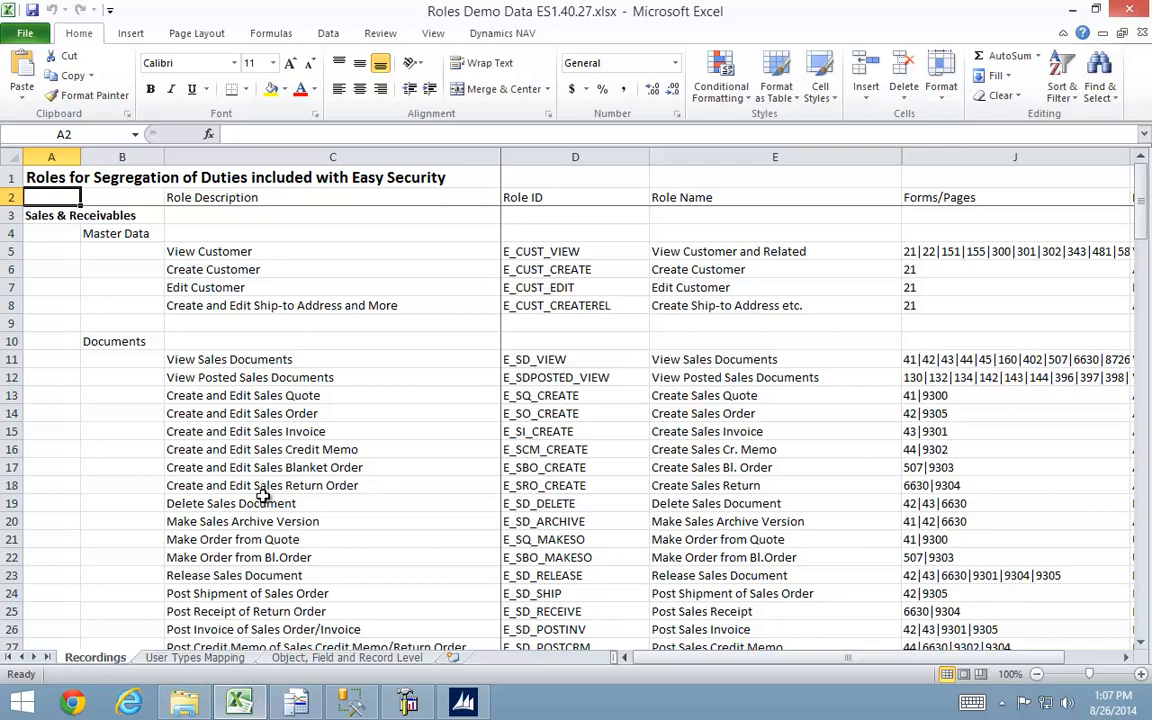
{"action": "scroll", "coordinate": [236, 490], "scroll_direction": "down", "scroll_amount": 2}
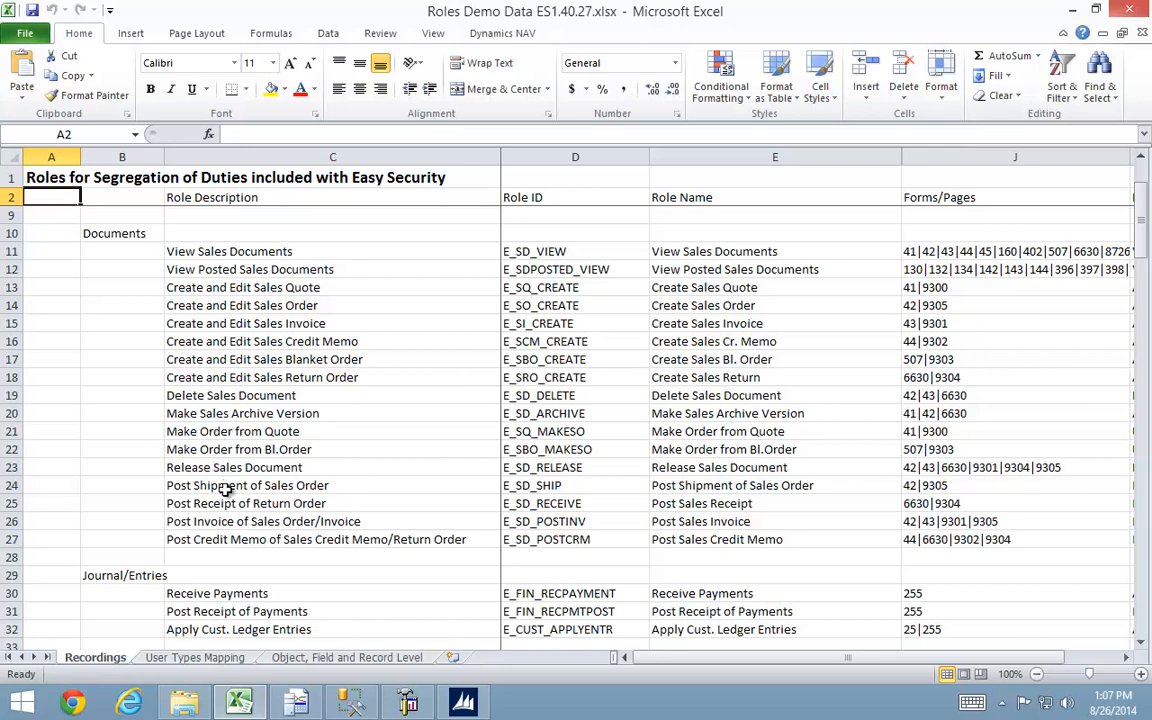
{"action": "scroll", "coordinate": [226, 488], "scroll_direction": "down", "scroll_amount": 4}
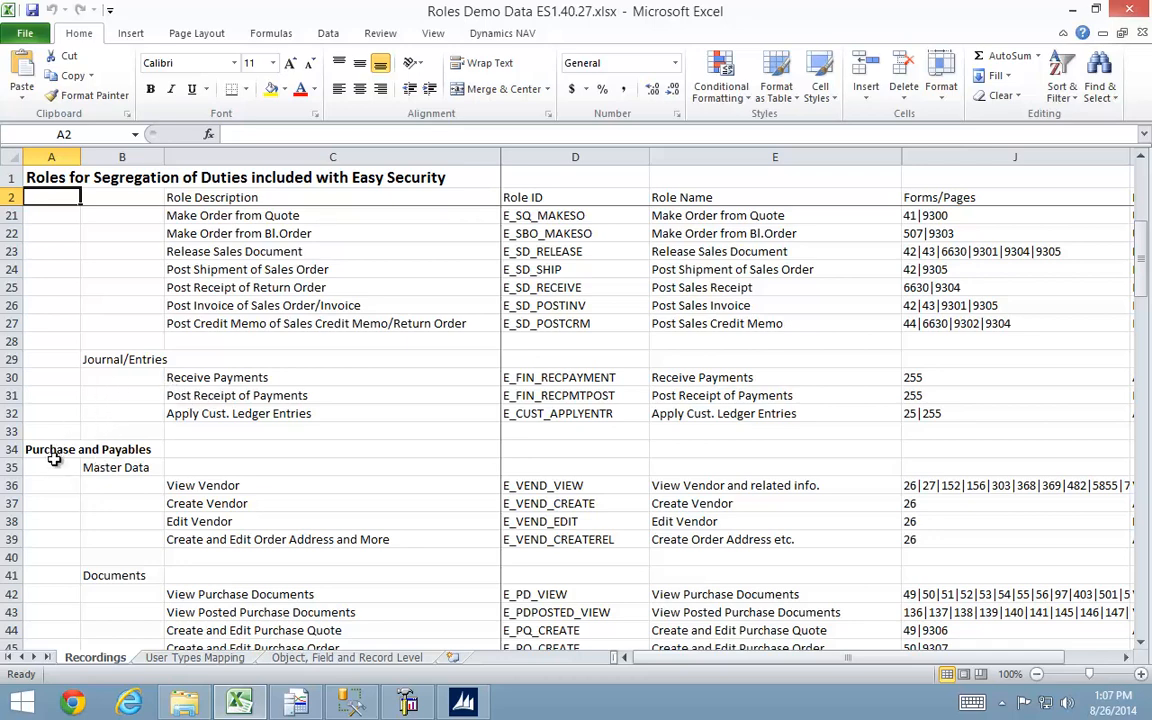
{"action": "scroll", "coordinate": [60, 465], "scroll_direction": "down", "scroll_amount": 13}
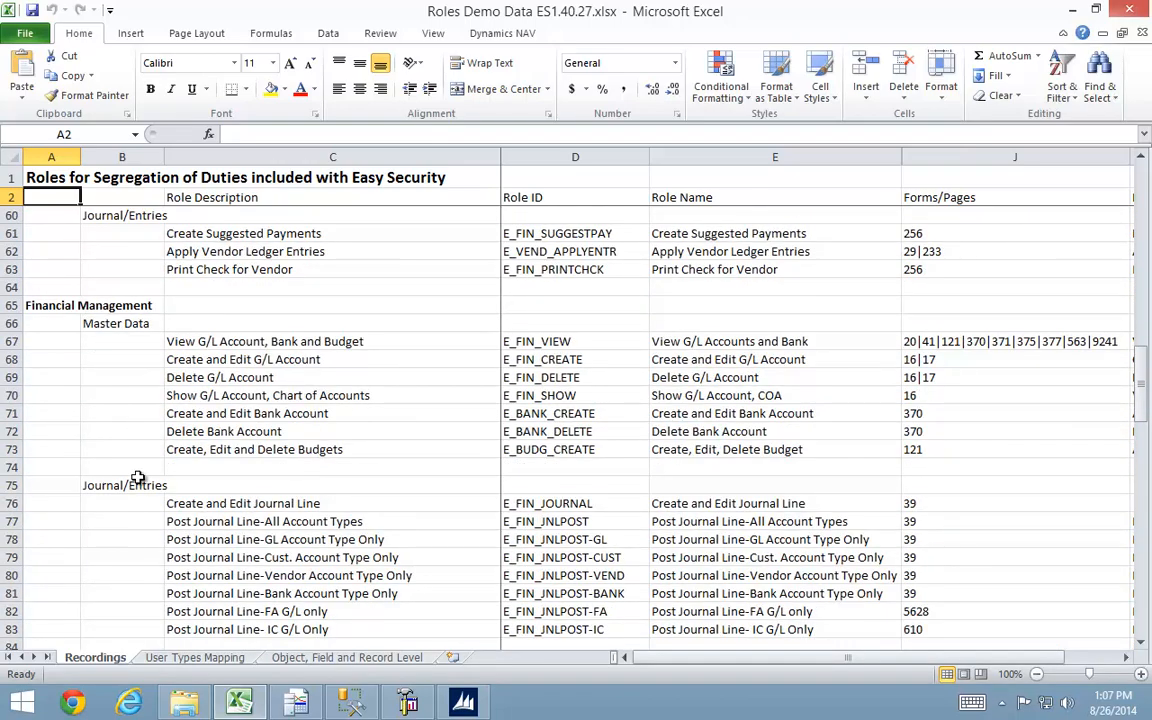
{"action": "scroll", "coordinate": [128, 430], "scroll_direction": "down", "scroll_amount": 7}
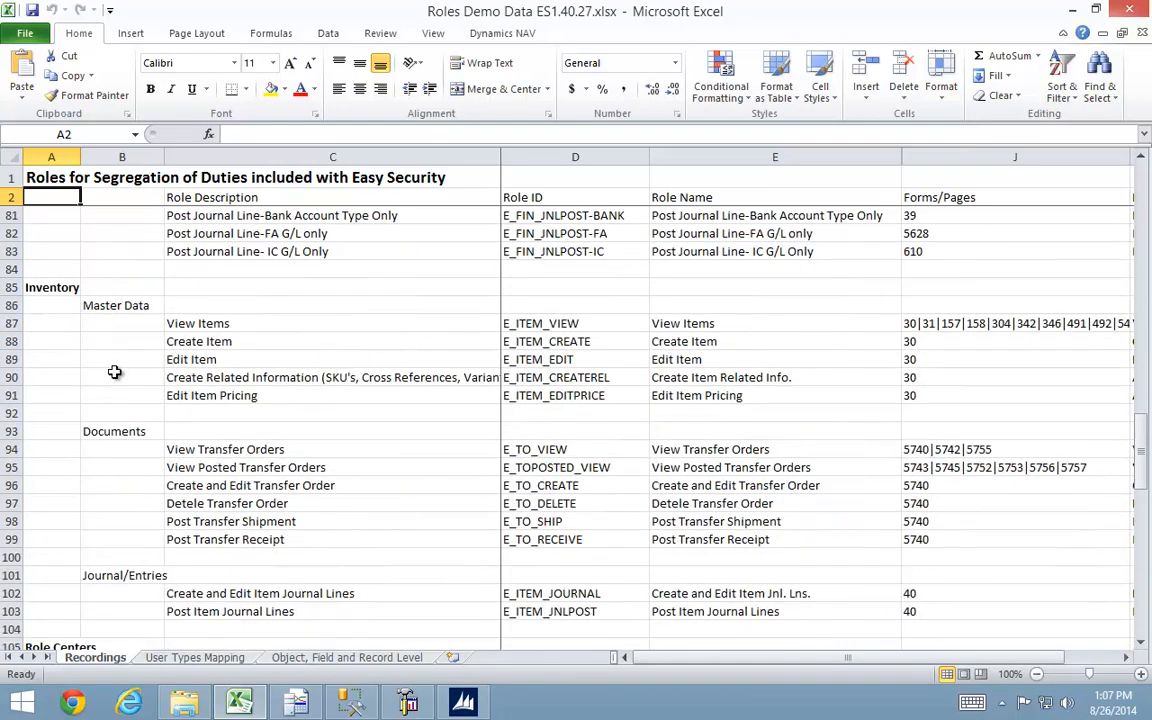
{"action": "scroll", "coordinate": [108, 335], "scroll_direction": "down", "scroll_amount": 1}
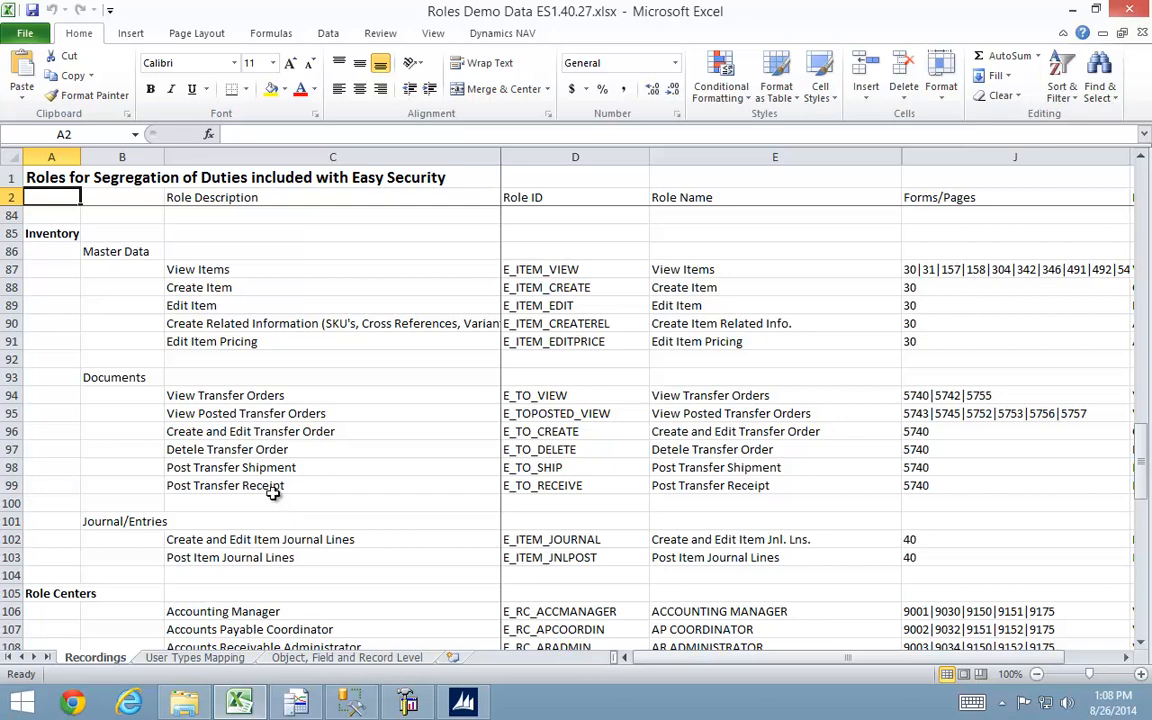
{"action": "scroll", "coordinate": [263, 557], "scroll_direction": "down", "scroll_amount": 5}
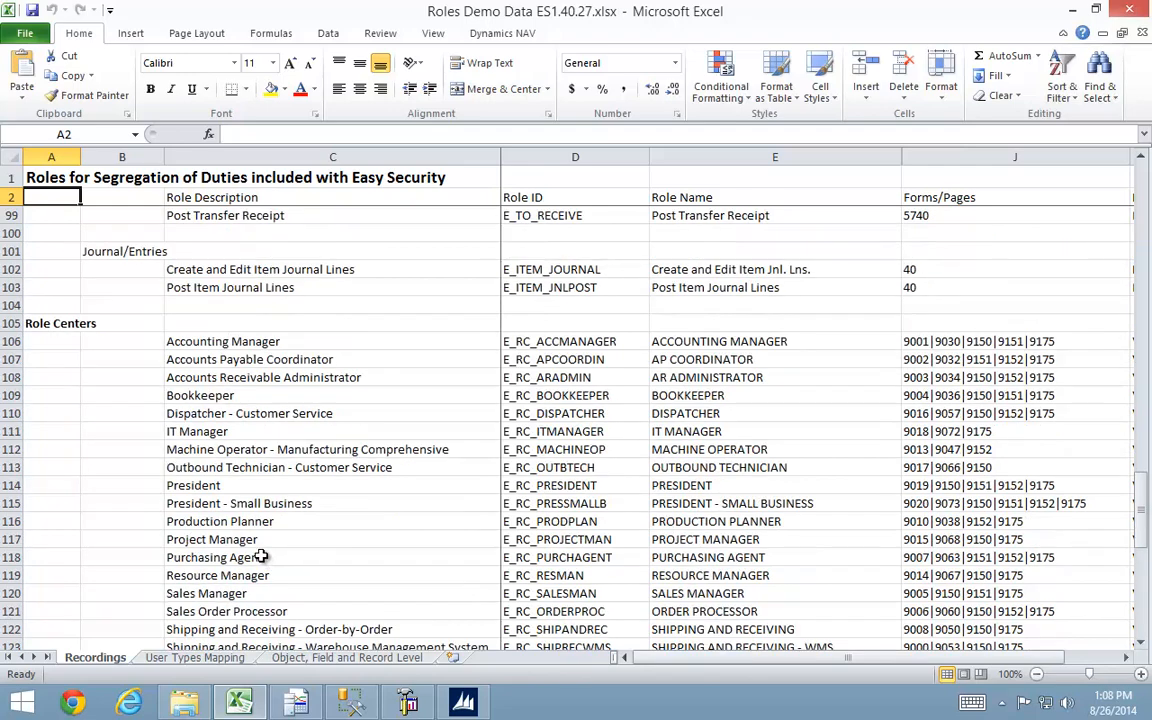
{"action": "scroll", "coordinate": [263, 557], "scroll_direction": "down", "scroll_amount": 2}
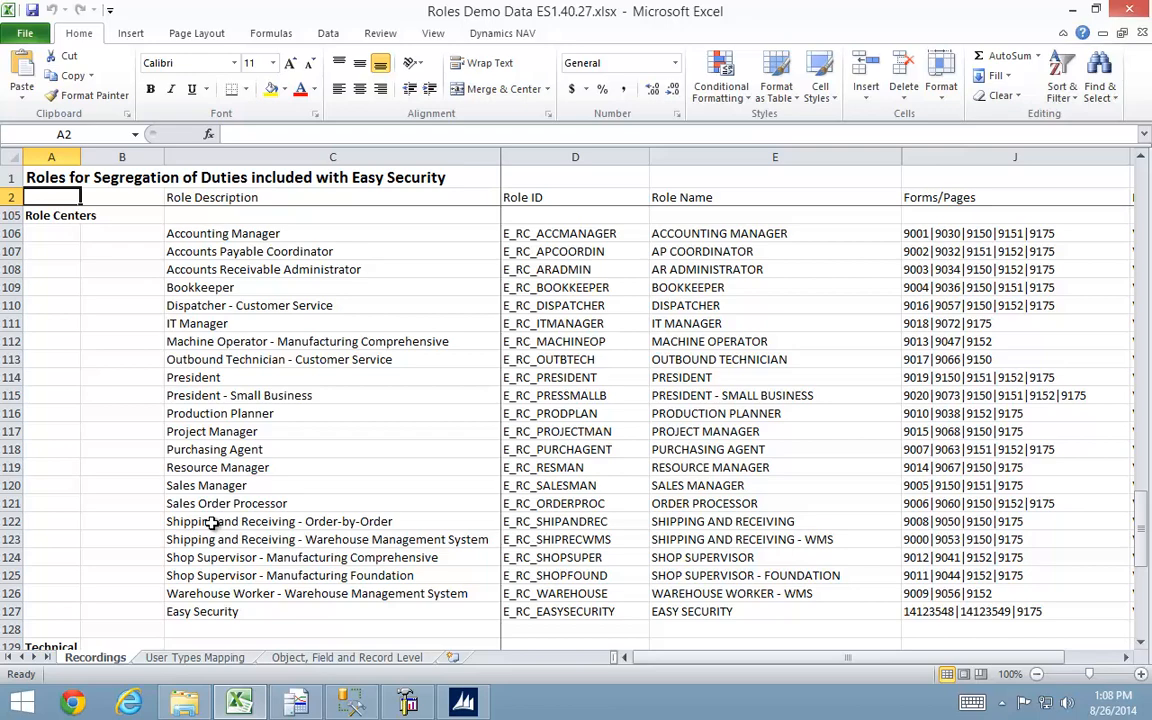
{"action": "scroll", "coordinate": [210, 522], "scroll_direction": "down", "scroll_amount": 4}
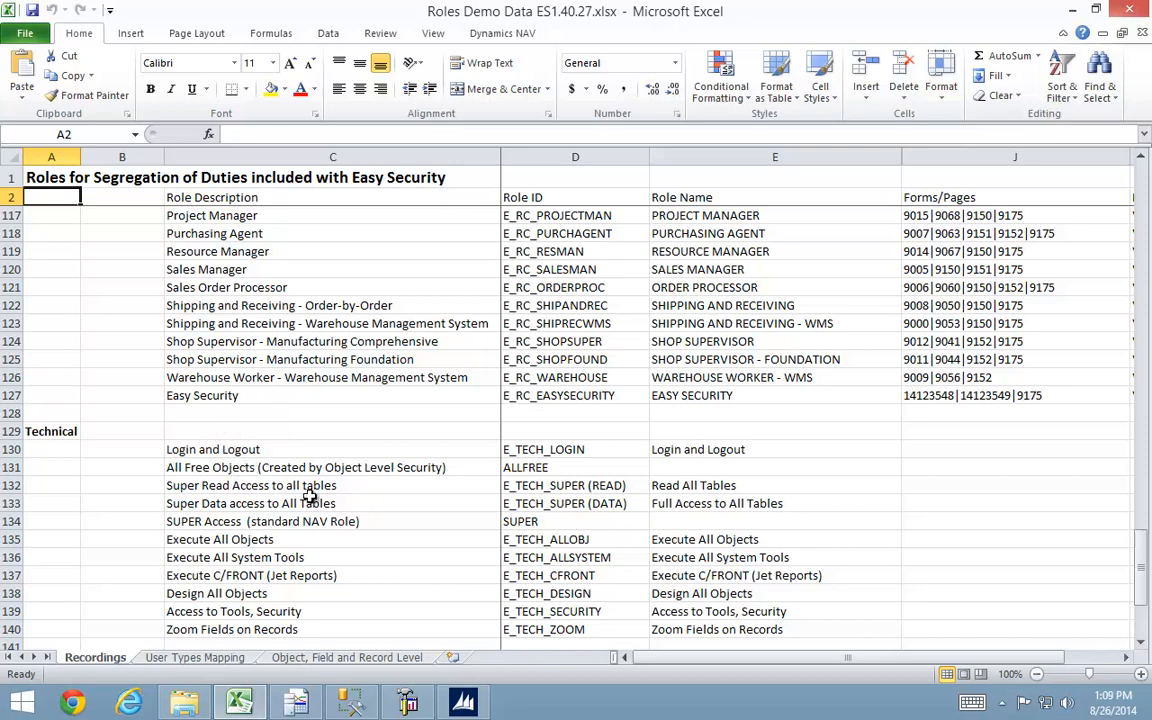
{"action": "scroll", "coordinate": [226, 447], "scroll_direction": "down", "scroll_amount": 2}
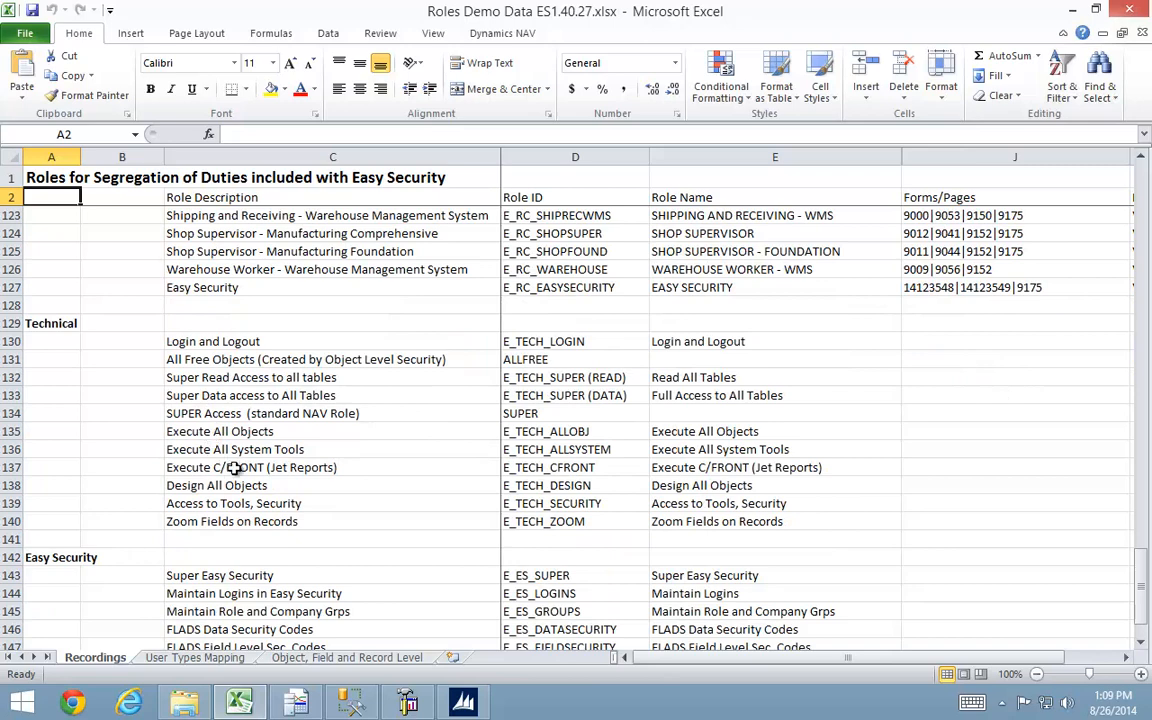
- Review the User Types Mapping sheet, examining which roles are assigned to Customer Service and the other user types from Sales & Receivables through Technical
{"action": "scroll", "coordinate": [229, 519], "scroll_direction": "down", "scroll_amount": 4}
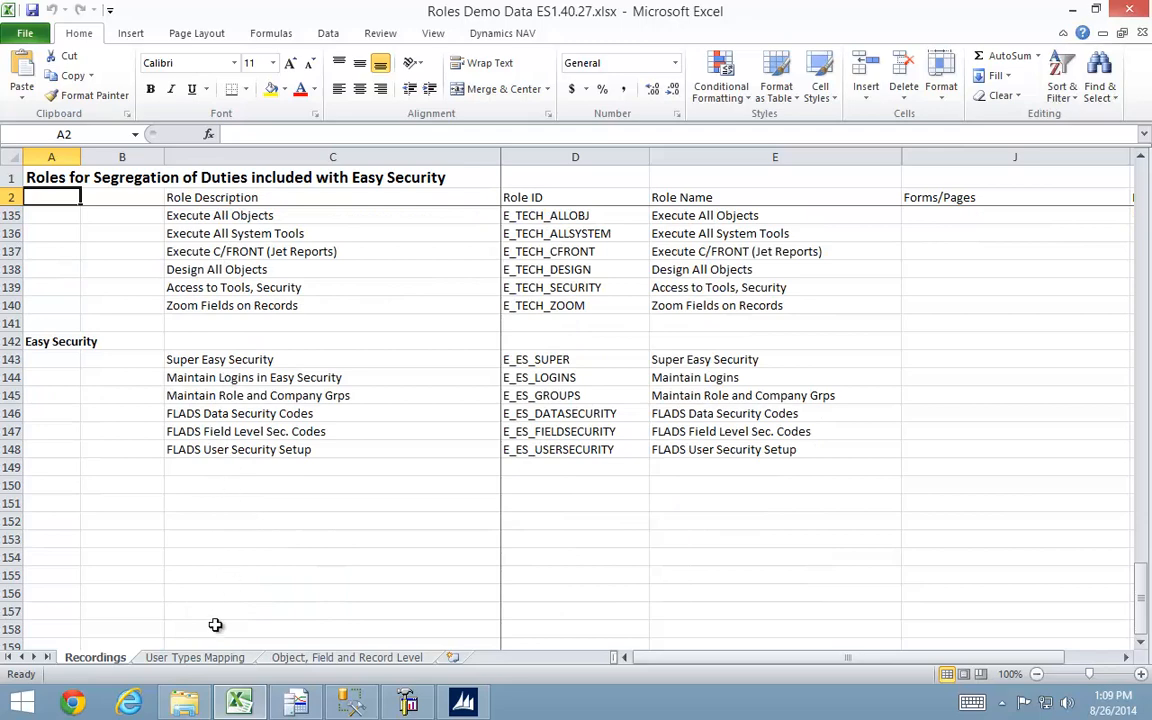
{"action": "left_click", "coordinate": [188, 658]}
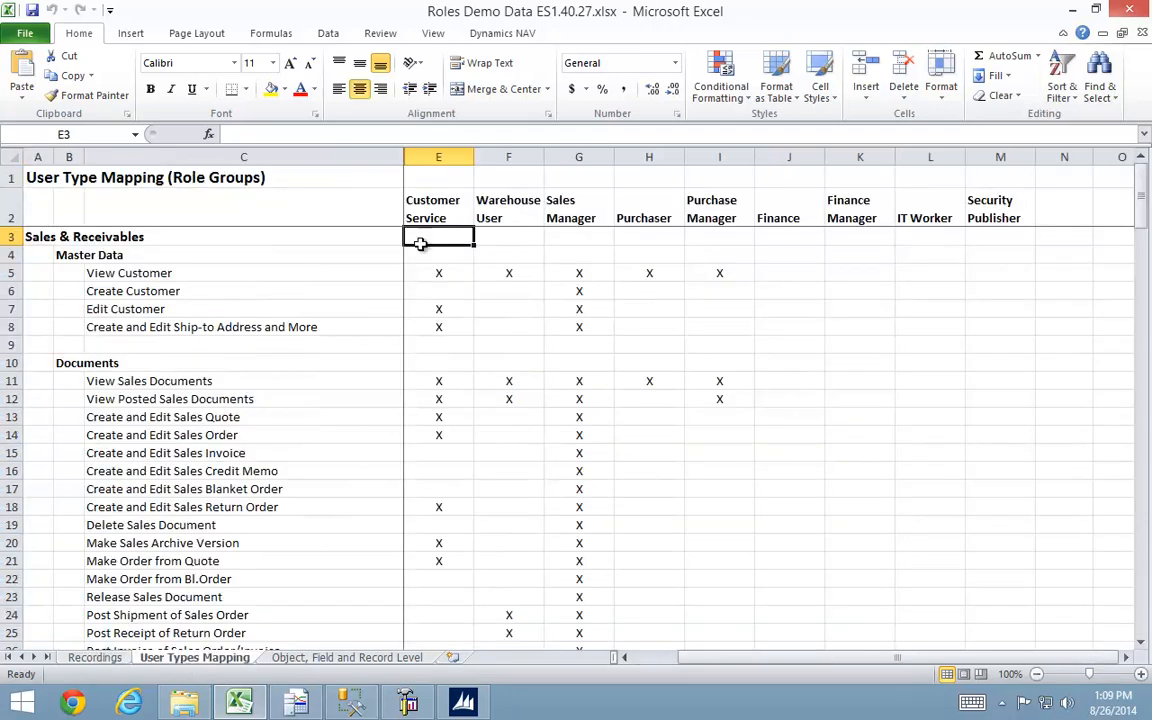
{"action": "left_click", "coordinate": [434, 158]}
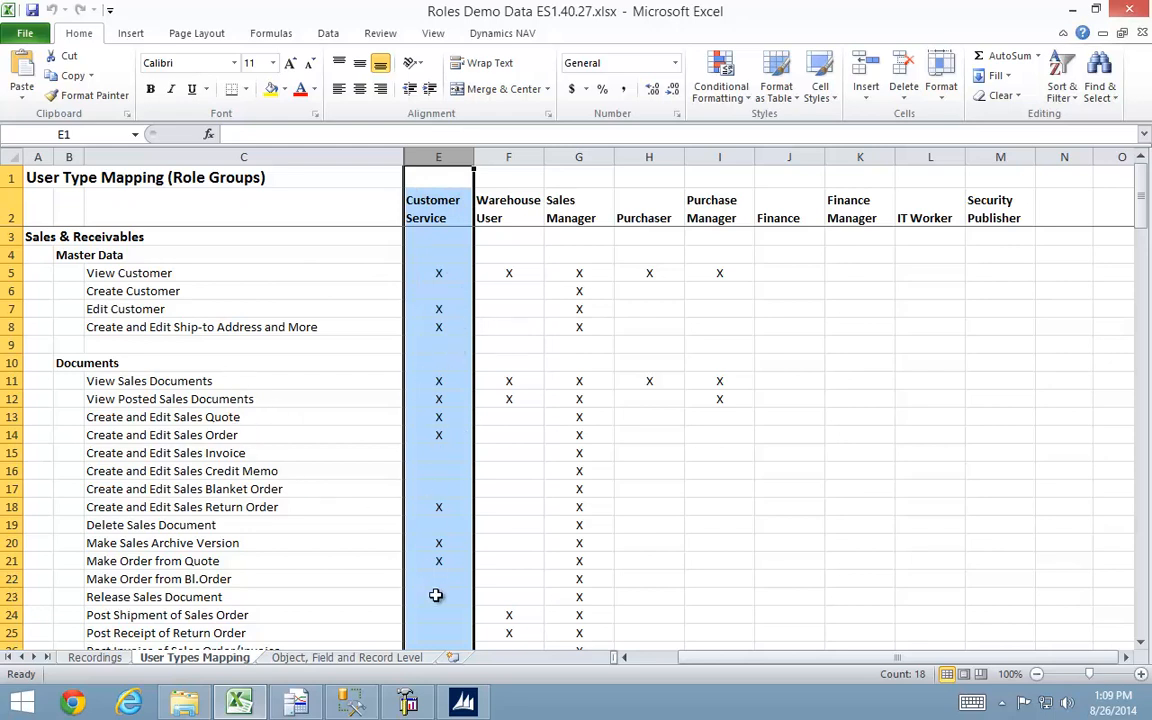
{"action": "scroll", "coordinate": [437, 595], "scroll_direction": "down", "scroll_amount": 5}
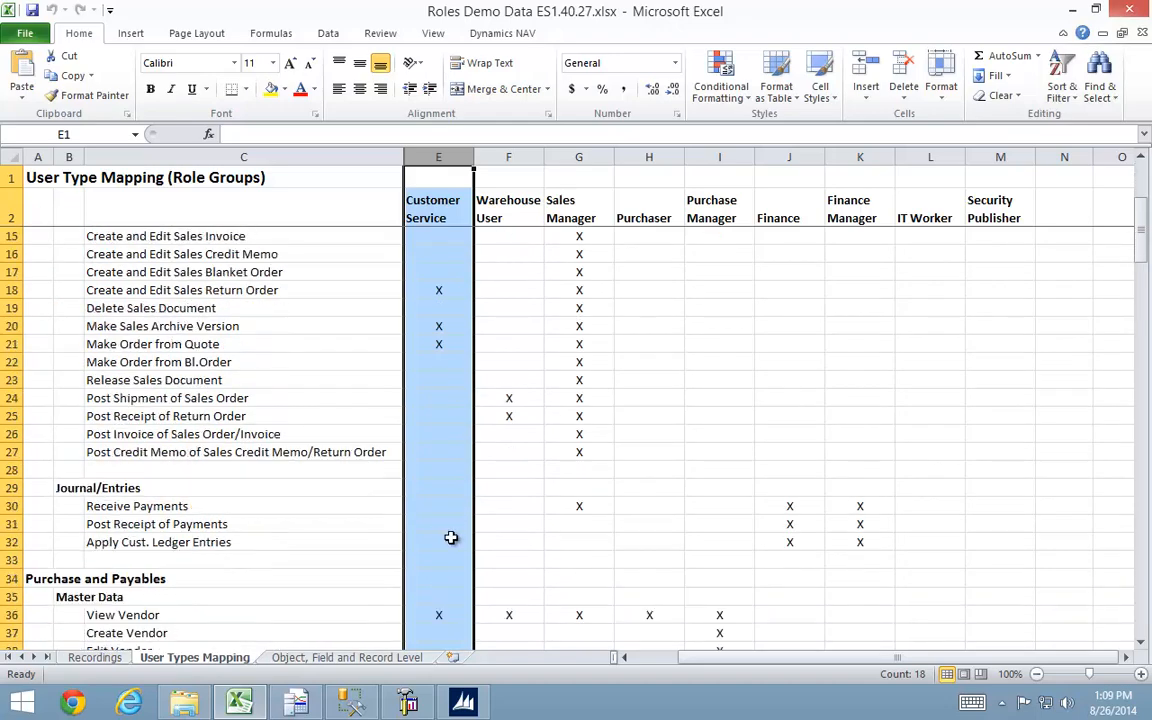
{"action": "scroll", "coordinate": [448, 530], "scroll_direction": "down", "scroll_amount": 10}
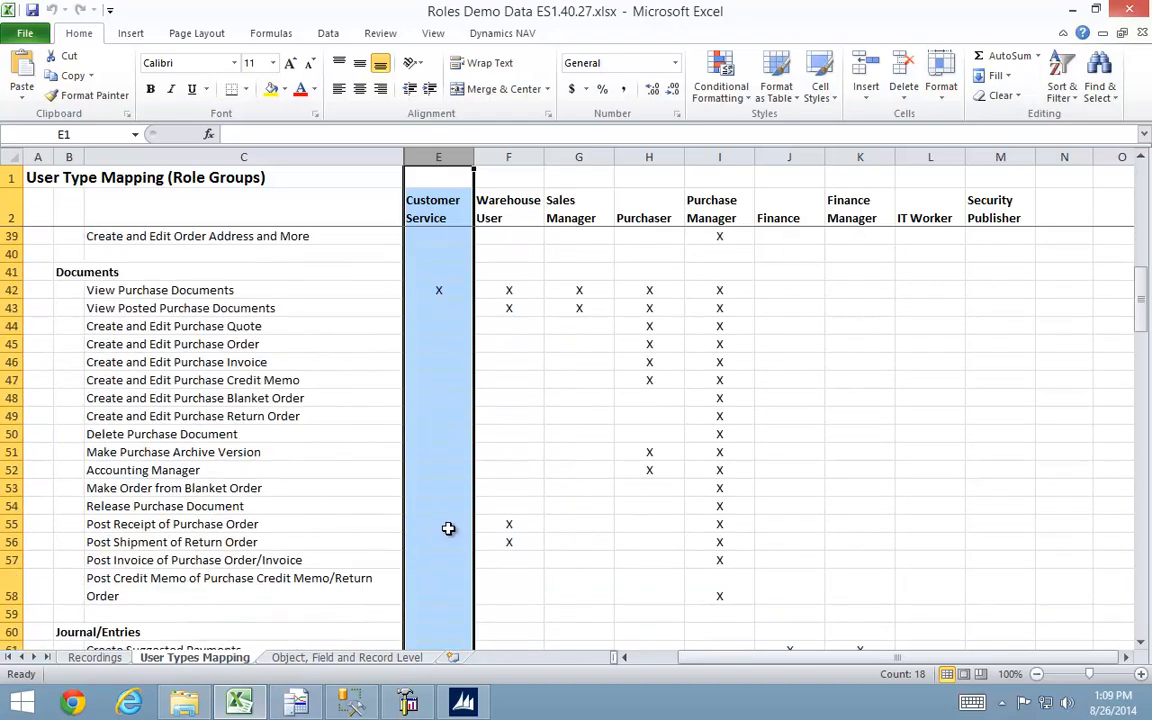
{"action": "scroll", "coordinate": [448, 527], "scroll_direction": "down", "scroll_amount": 4}
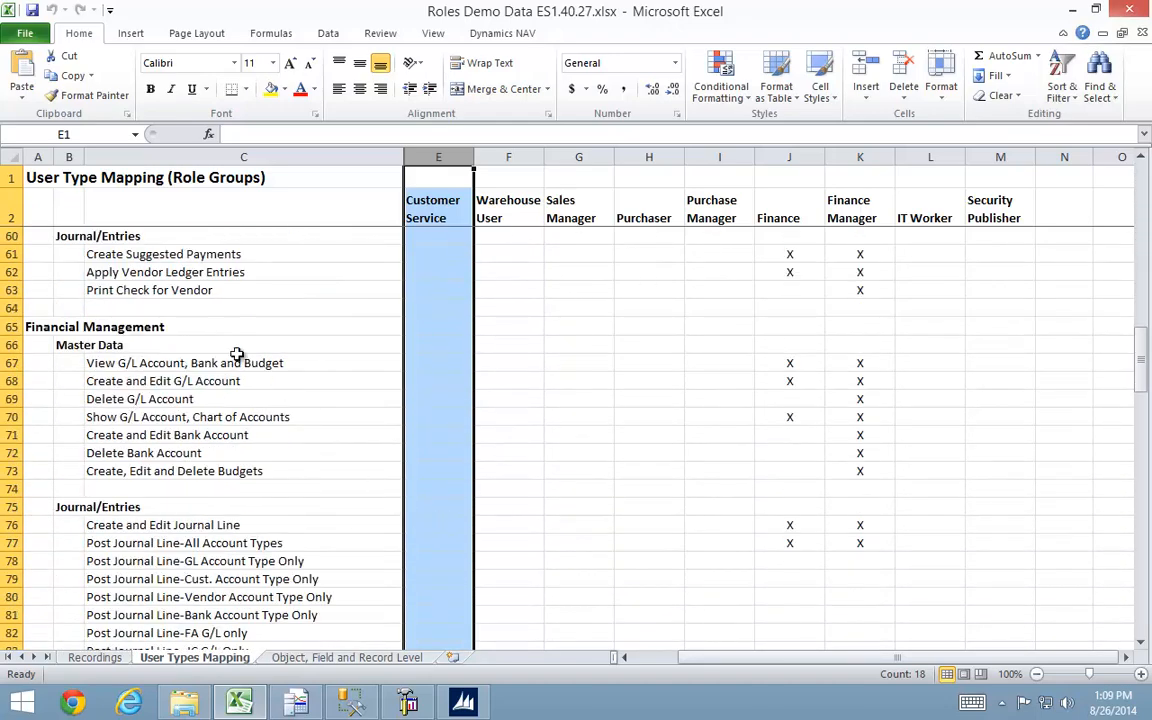
{"action": "scroll", "coordinate": [328, 418], "scroll_direction": "down", "scroll_amount": 7}
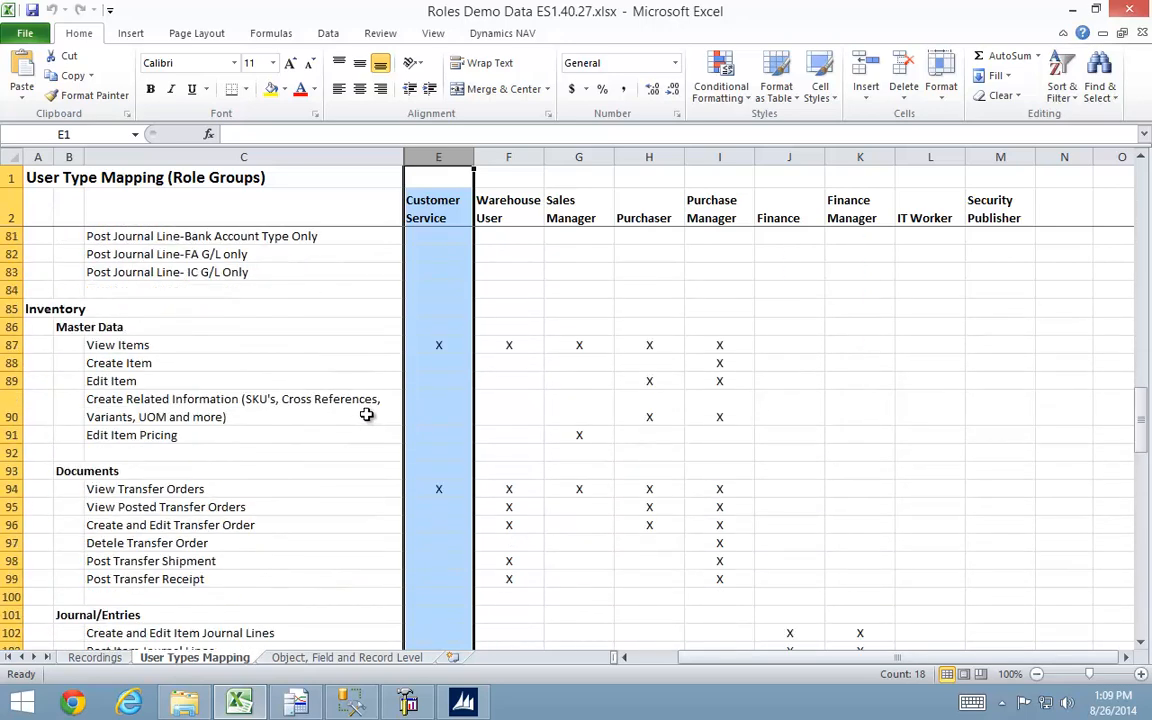
{"action": "scroll", "coordinate": [278, 416], "scroll_direction": "down", "scroll_amount": 7}
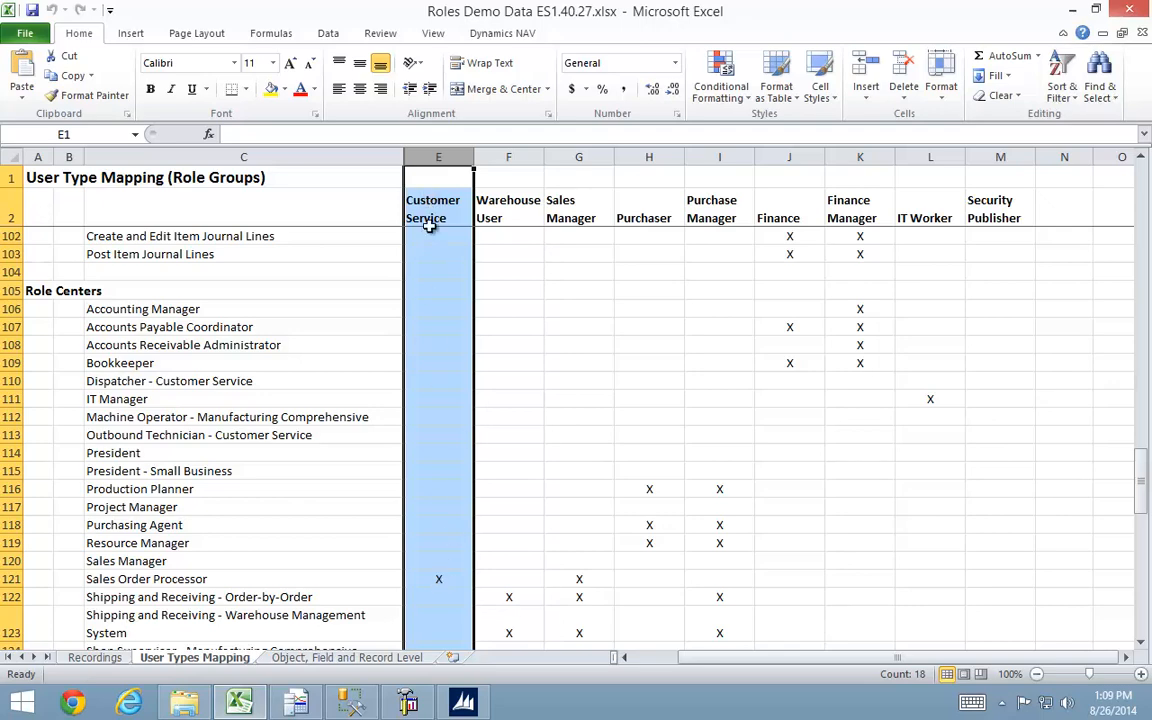
{"action": "scroll", "coordinate": [443, 395], "scroll_direction": "down", "scroll_amount": 7}
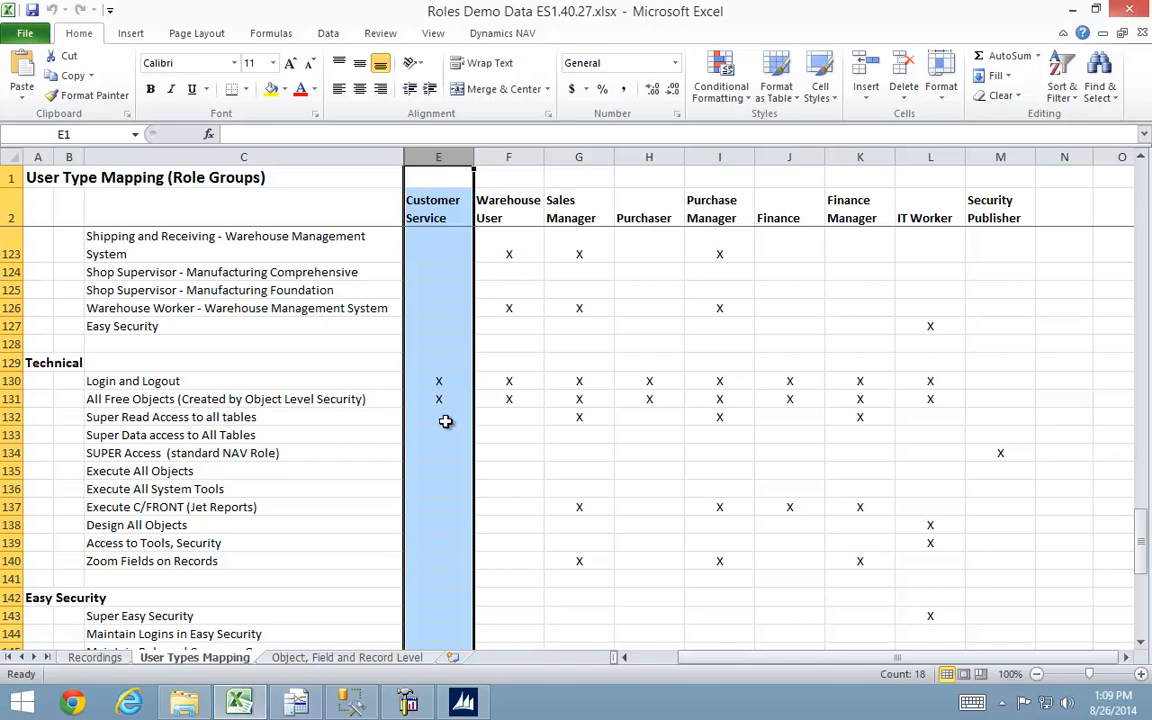
- Locate Roles Demo Data ES1.40.27.txt in C:\Data\Mergetool.com\ES1.40.29 Easy Security using File Explorer, and return to the Excel workbook
{"action": "left_click", "coordinate": [186, 702]}
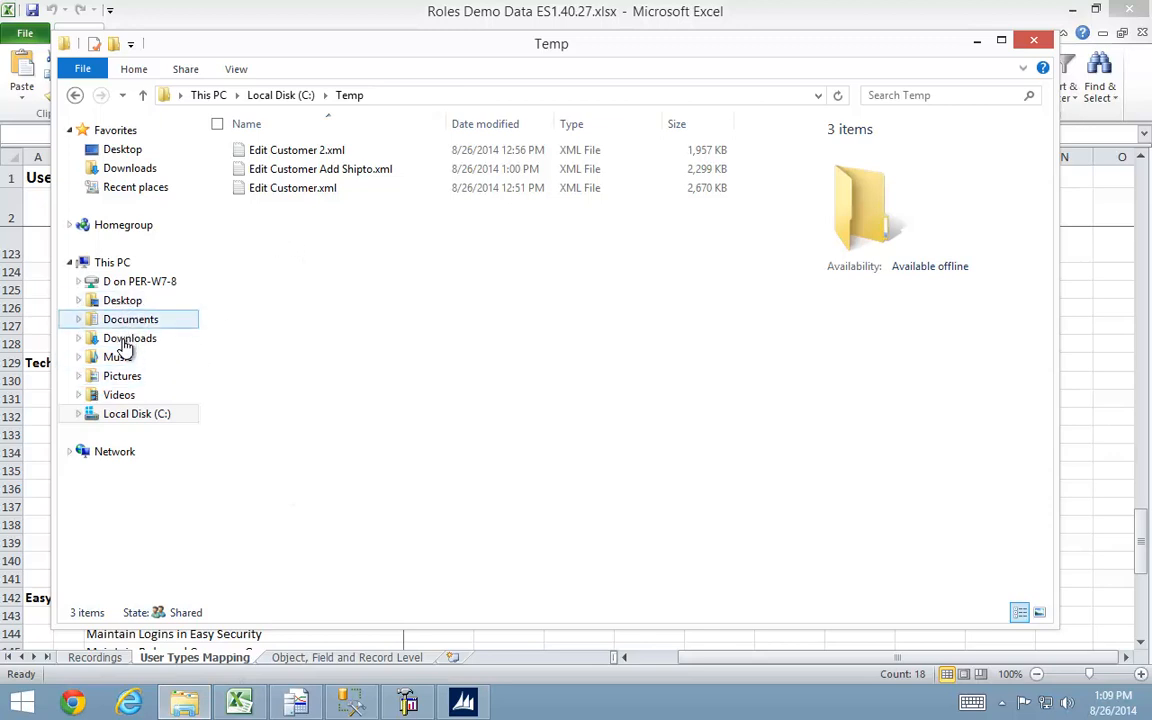
{"action": "left_click", "coordinate": [137, 418]}
{"action": "double_click", "coordinate": [260, 151]}
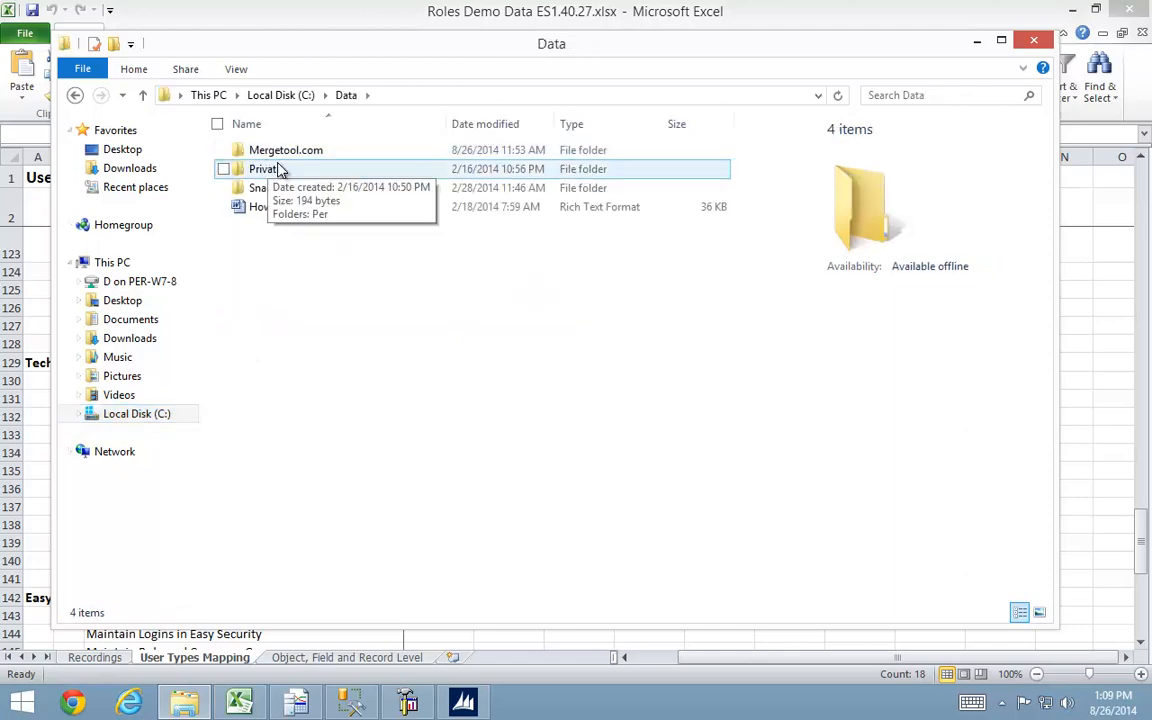
{"action": "double_click", "coordinate": [254, 150]}
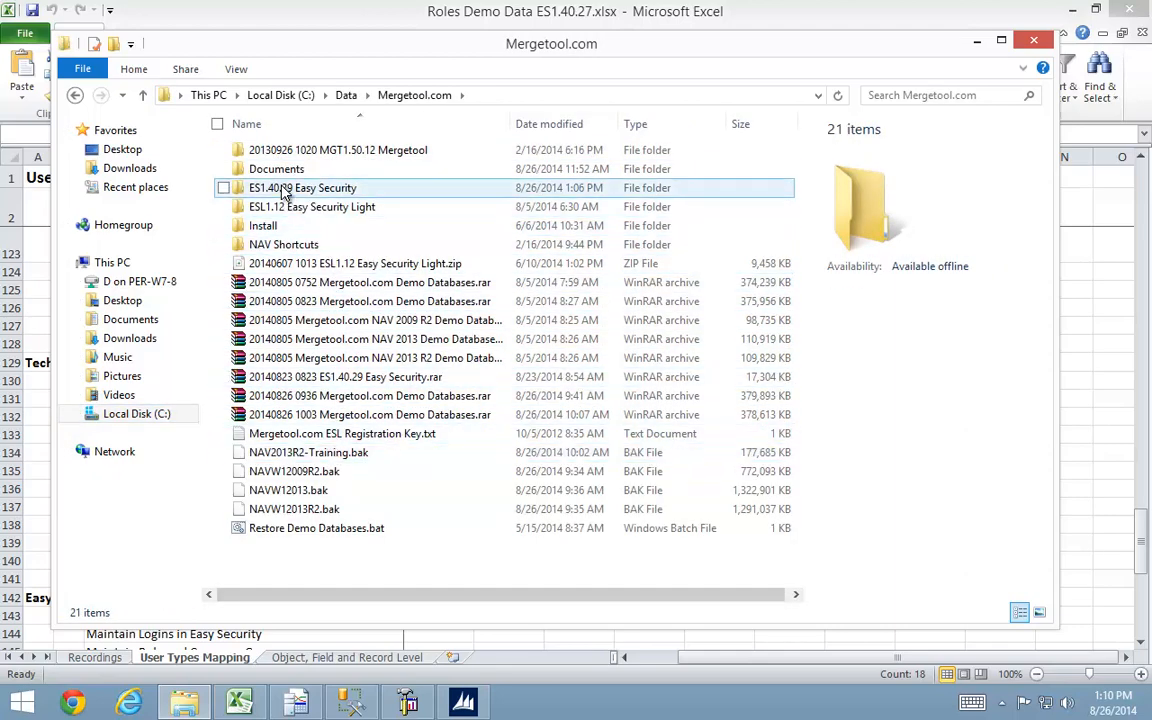
{"action": "double_click", "coordinate": [284, 190]}
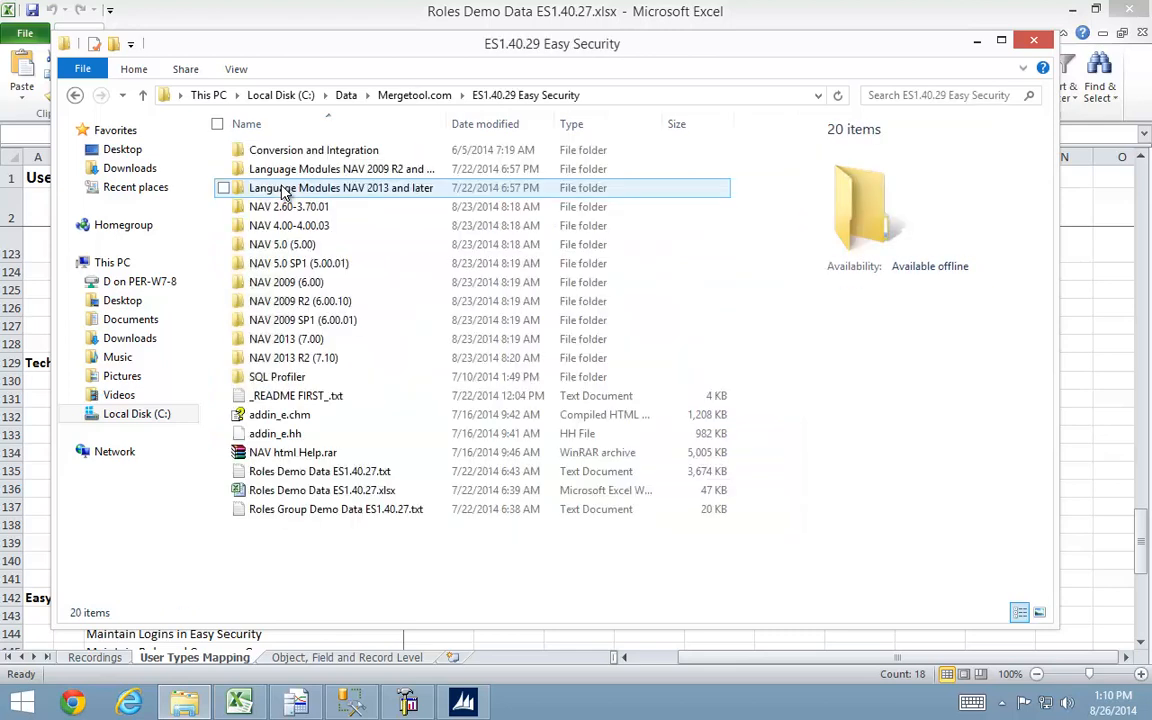
{"action": "left_click", "coordinate": [306, 476]}
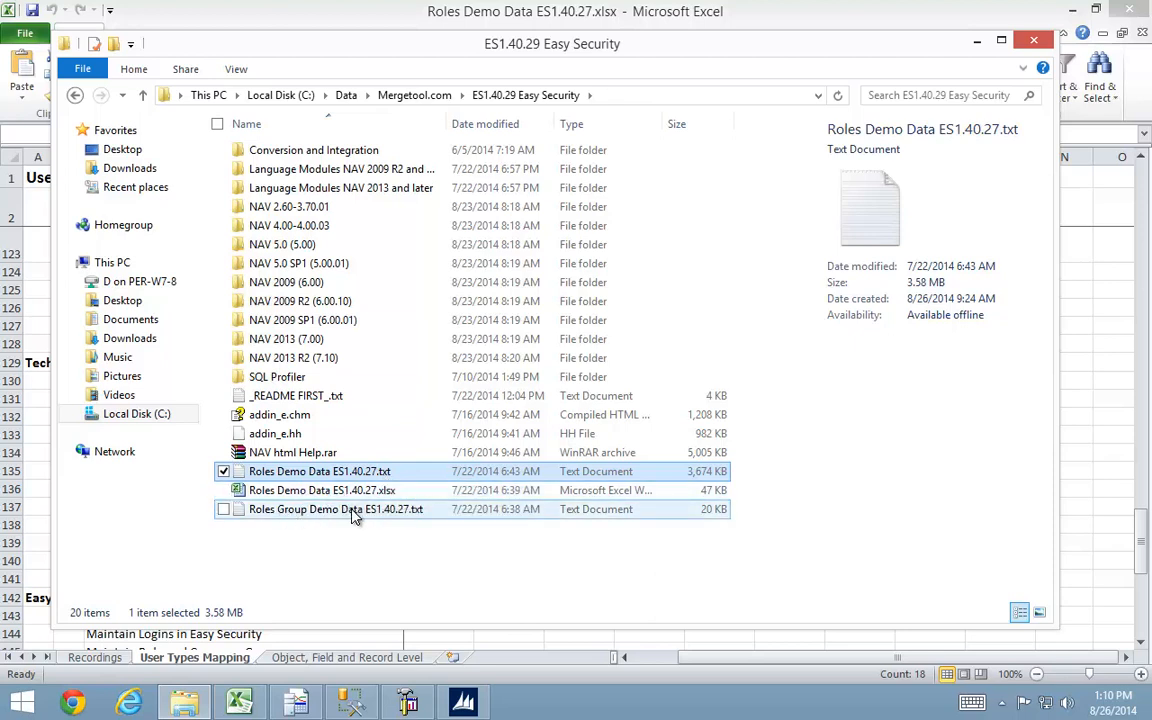
{"action": "left_click", "coordinate": [198, 658]}
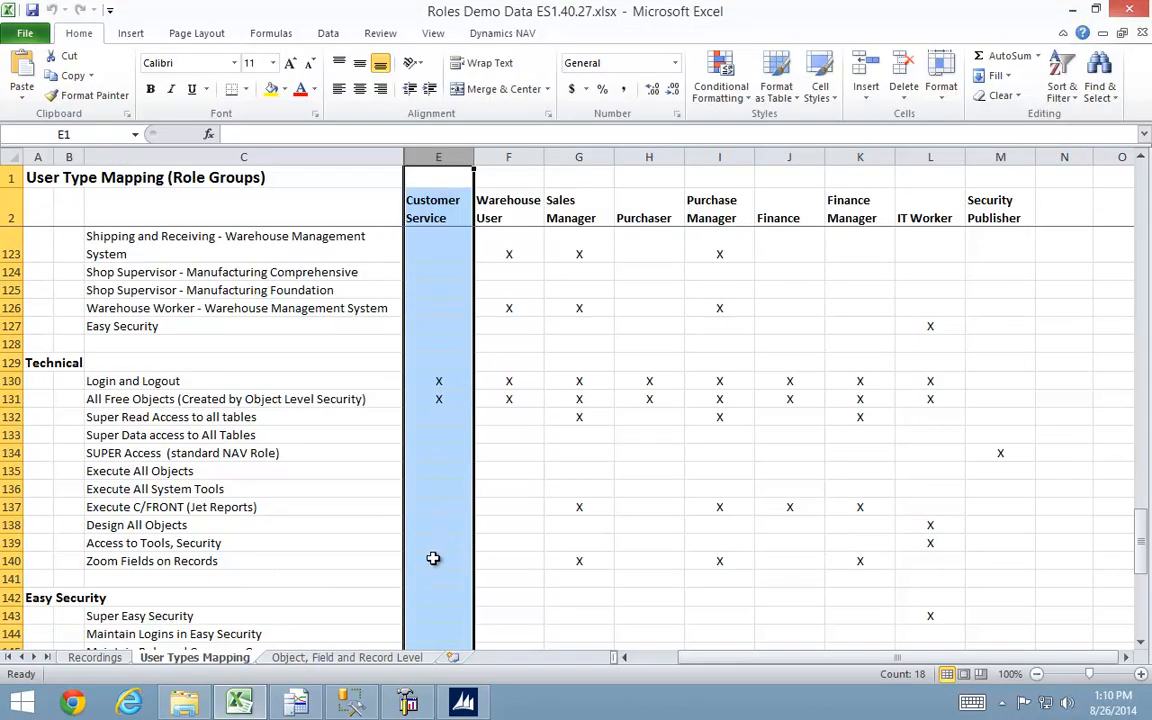
- Switch to Dynamics NAV and look at the import and export options available for the Roles list
{"action": "left_click", "coordinate": [475, 708]}
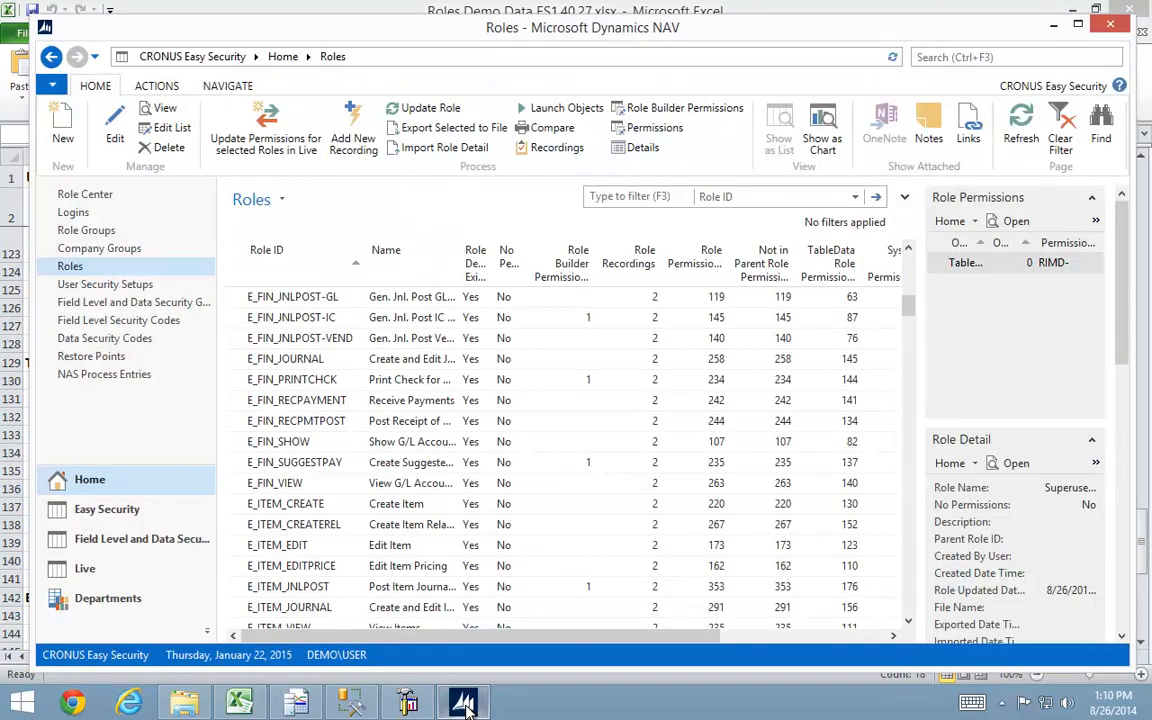
{"action": "left_click", "coordinate": [470, 710]}
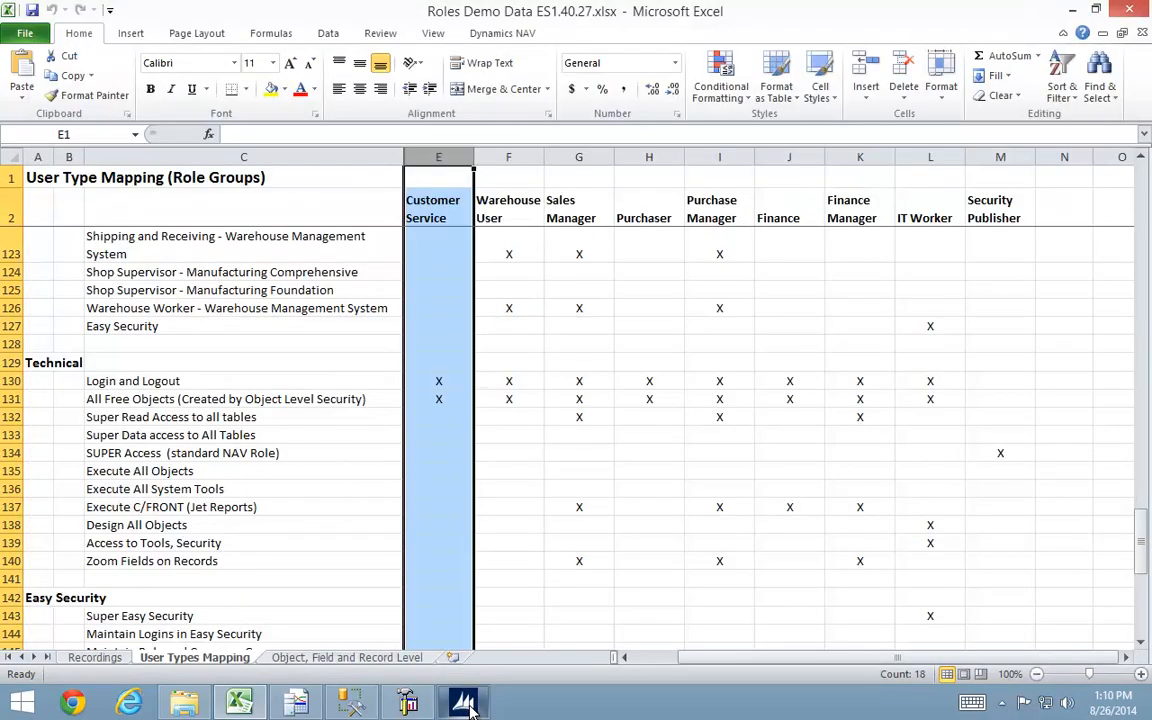
{"action": "left_click", "coordinate": [466, 706]}
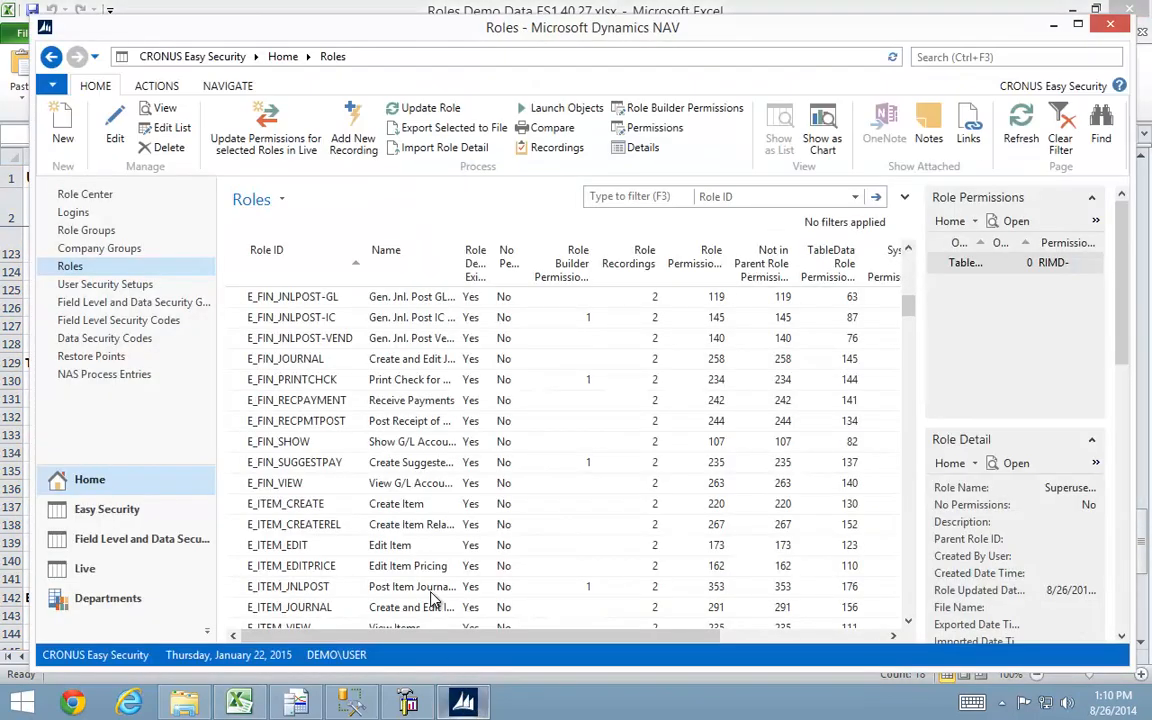
{"action": "left_click", "coordinate": [70, 266]}
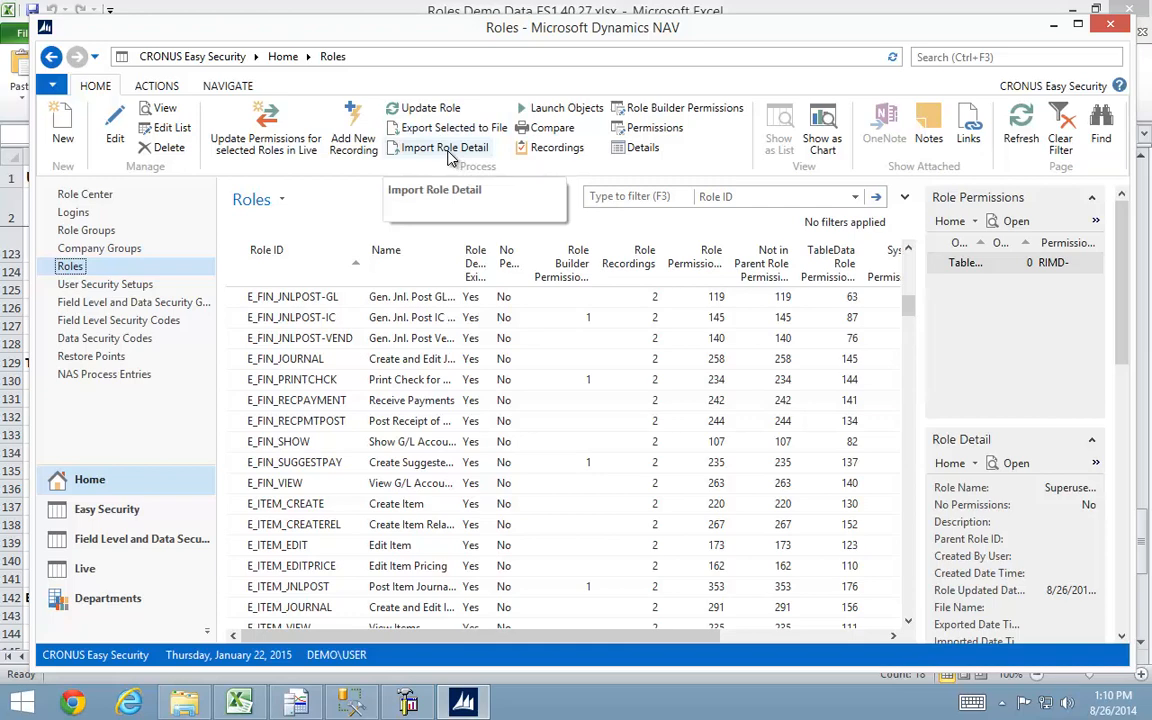
{"action": "left_click", "coordinate": [160, 87]}
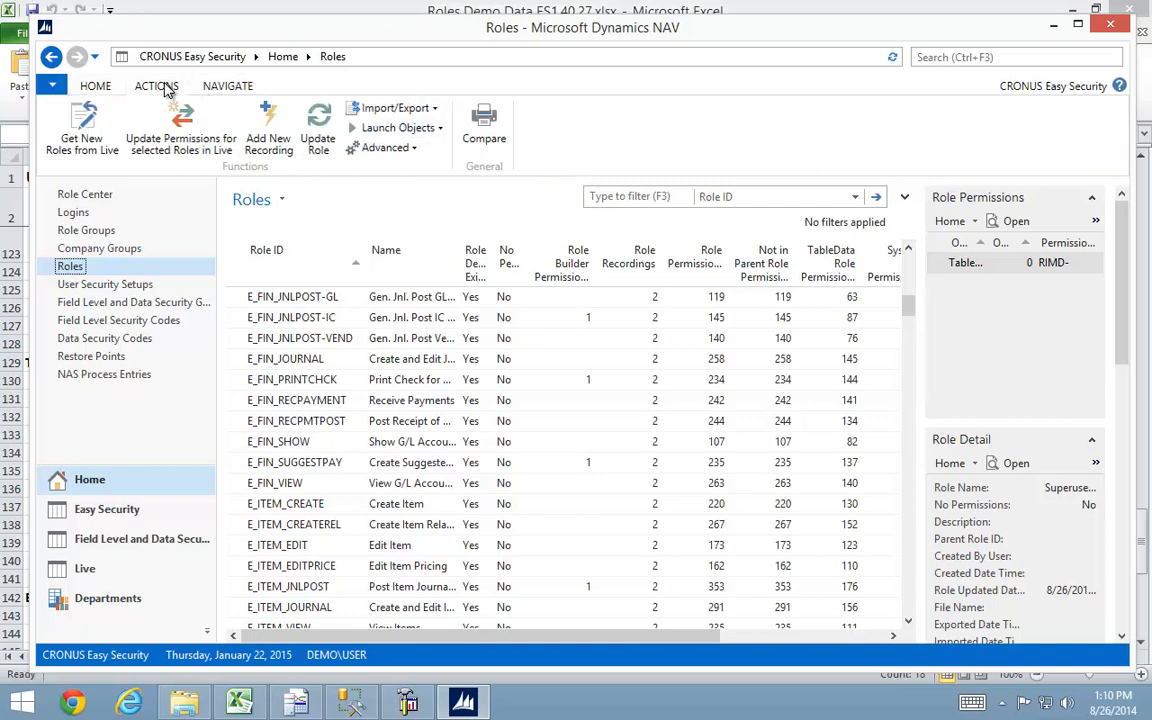
{"action": "left_click", "coordinate": [417, 114]}
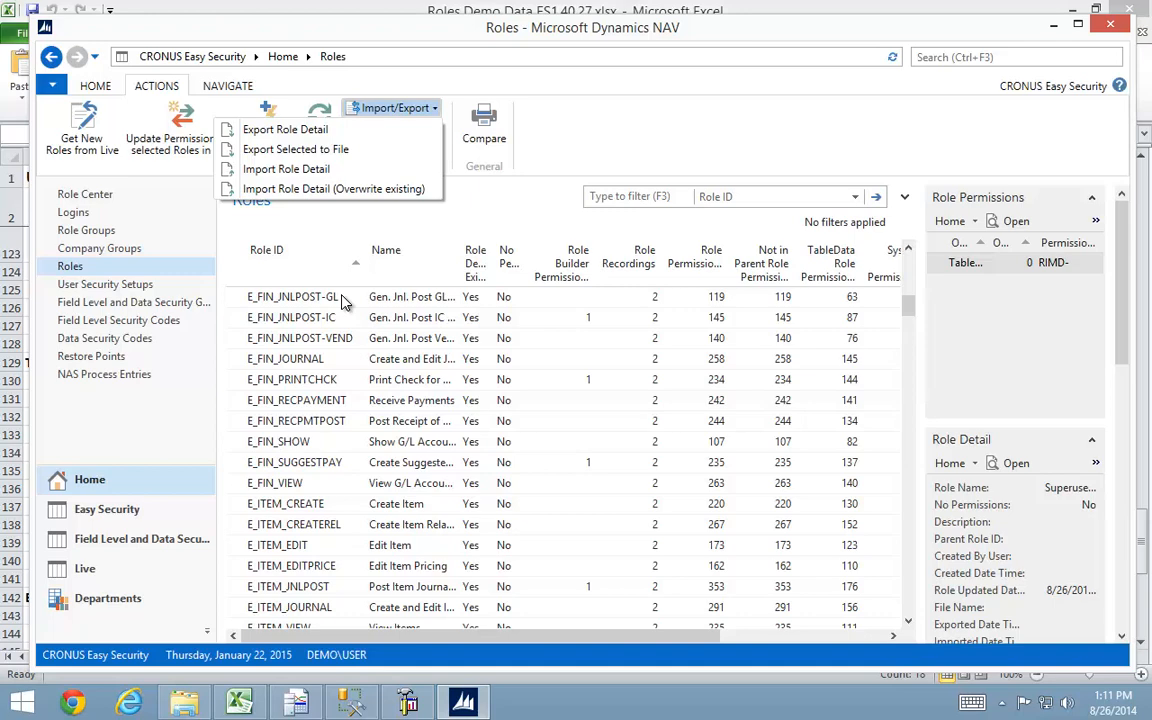
{"action": "left_click", "coordinate": [334, 355]}
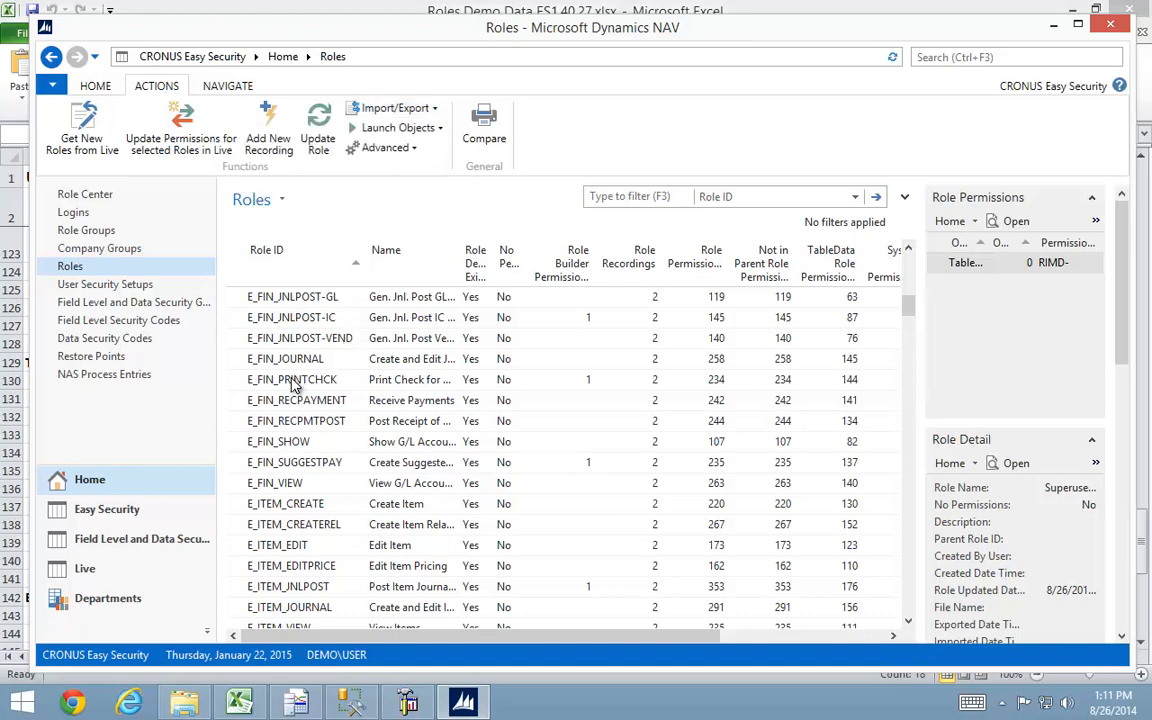
- Browse the included E_ roles in the Roles list, from the bank and customer roles through the sales document roles
{"action": "left_click", "coordinate": [293, 382]}
{"action": "scroll", "coordinate": [300, 440], "scroll_direction": "up", "scroll_amount": 10}
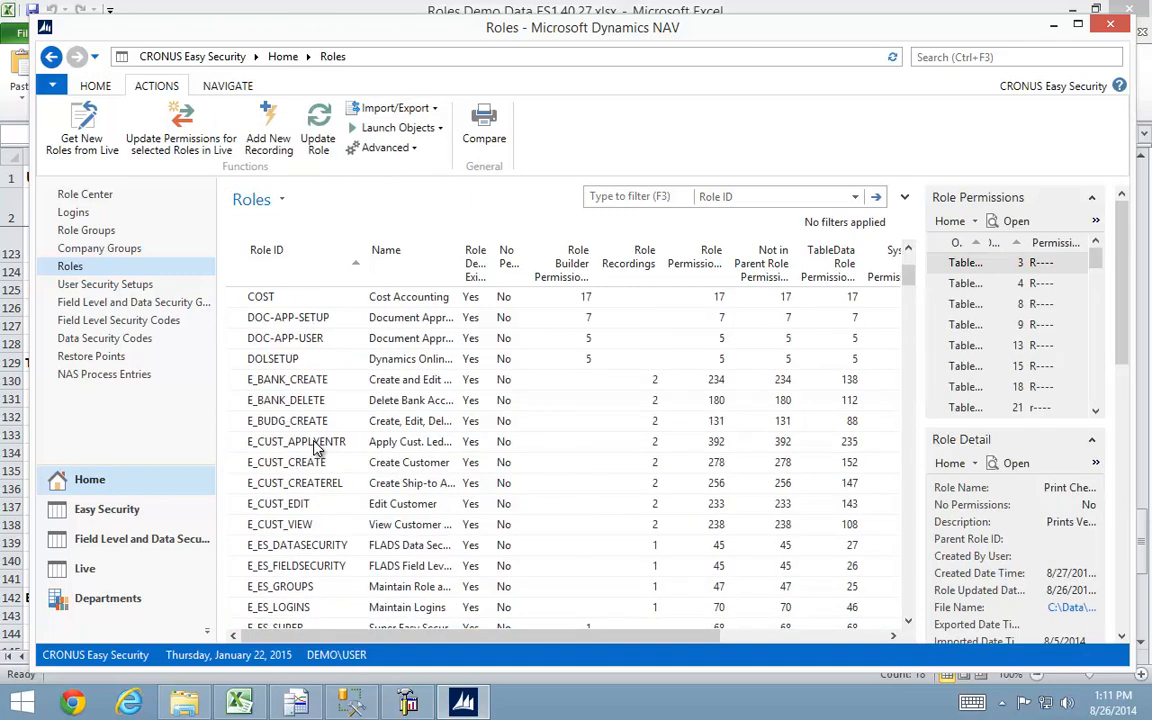
{"action": "scroll", "coordinate": [313, 447], "scroll_direction": "down", "scroll_amount": 14}
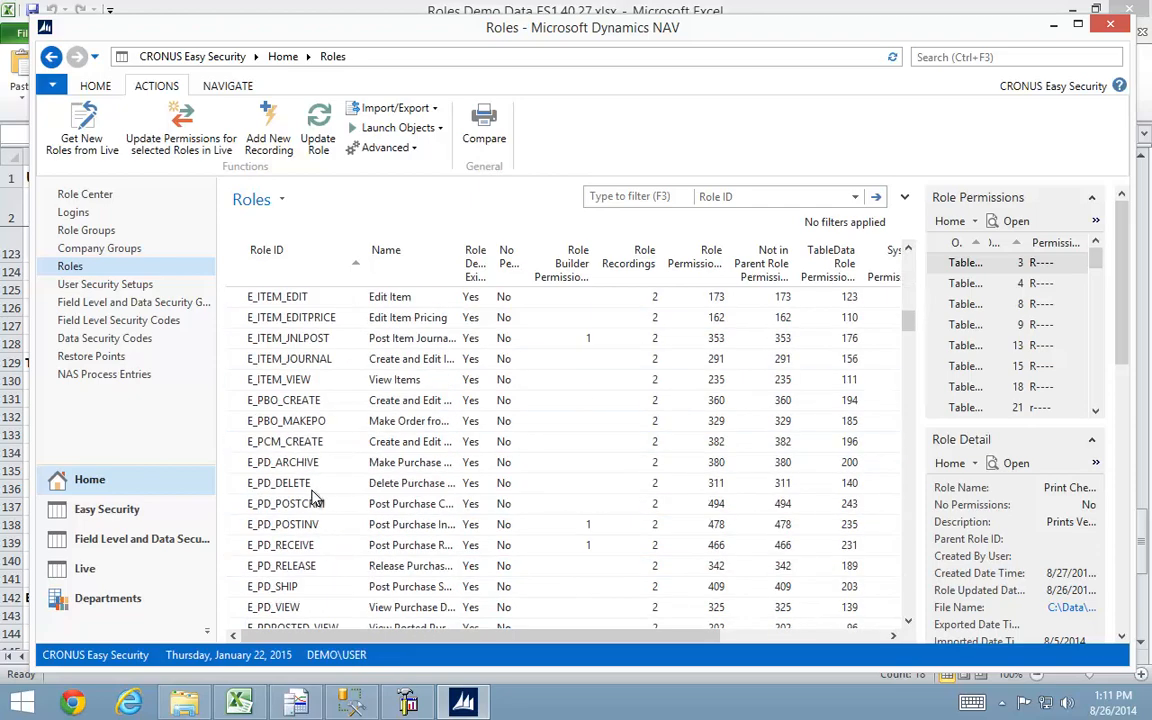
{"action": "scroll", "coordinate": [313, 497], "scroll_direction": "down", "scroll_amount": 3}
{"action": "scroll", "coordinate": [290, 497], "scroll_direction": "down", "scroll_amount": 3}
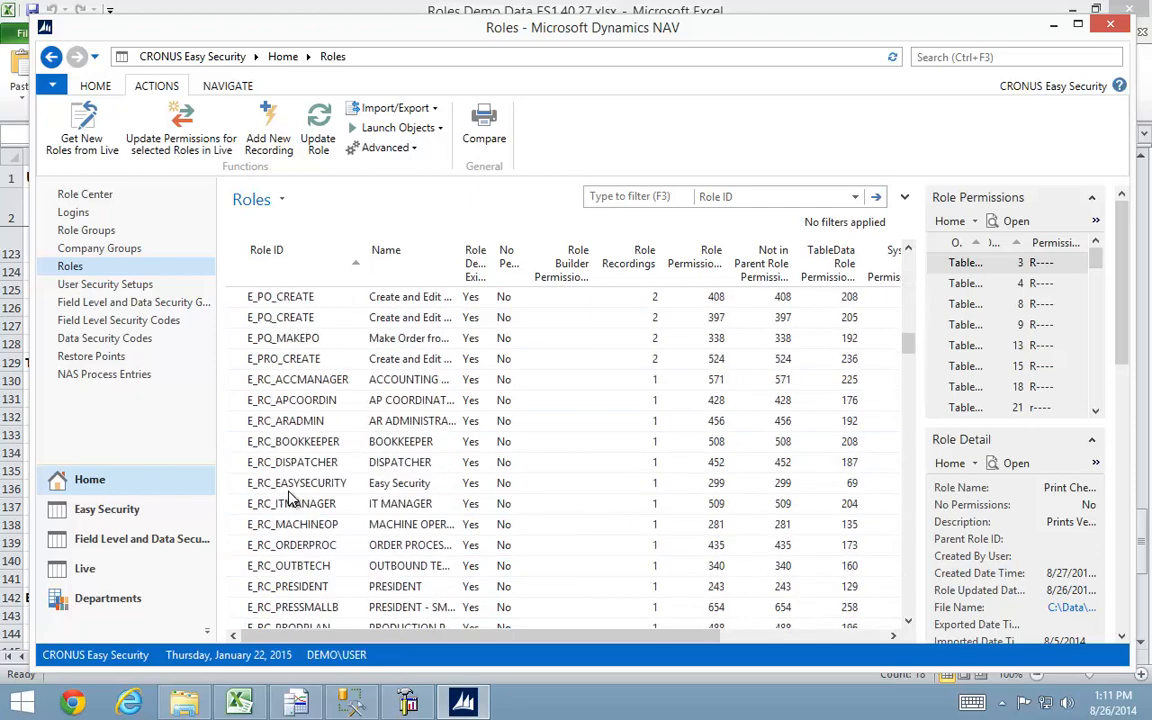
{"action": "scroll", "coordinate": [300, 500], "scroll_direction": "down", "scroll_amount": 7}
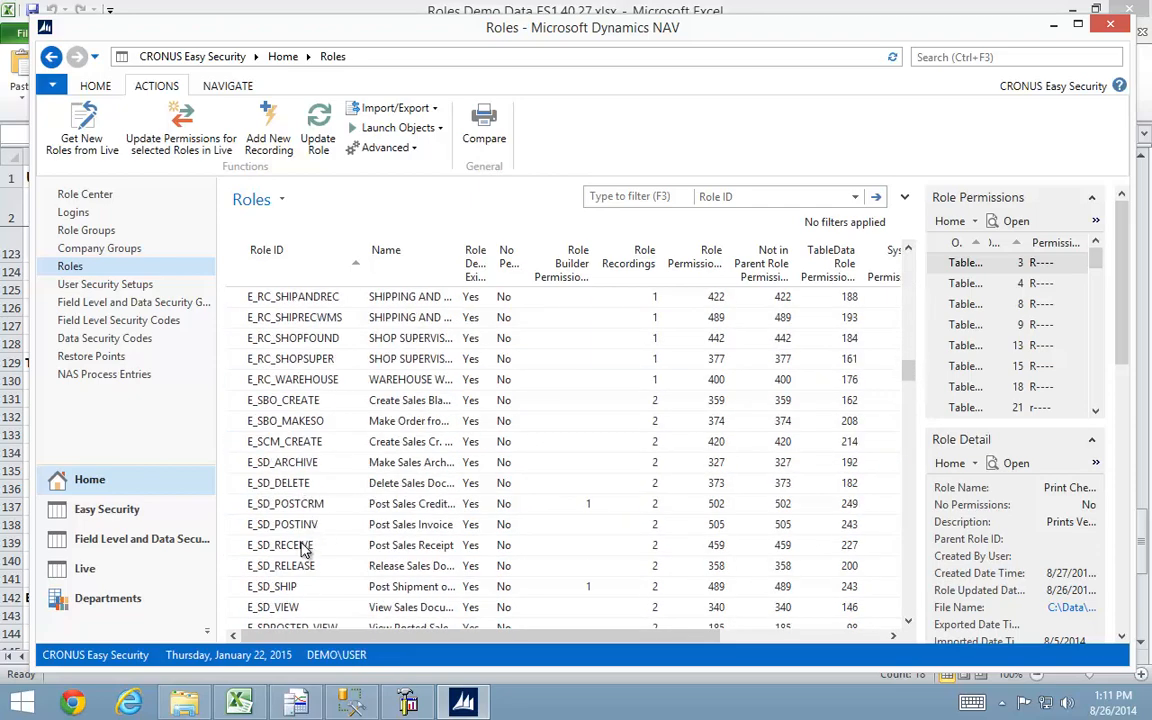
- Open the recordings of the E_SD_SHIP role and review the recorded permissions of E_SD_SHIPV2
{"action": "left_click", "coordinate": [266, 586]}
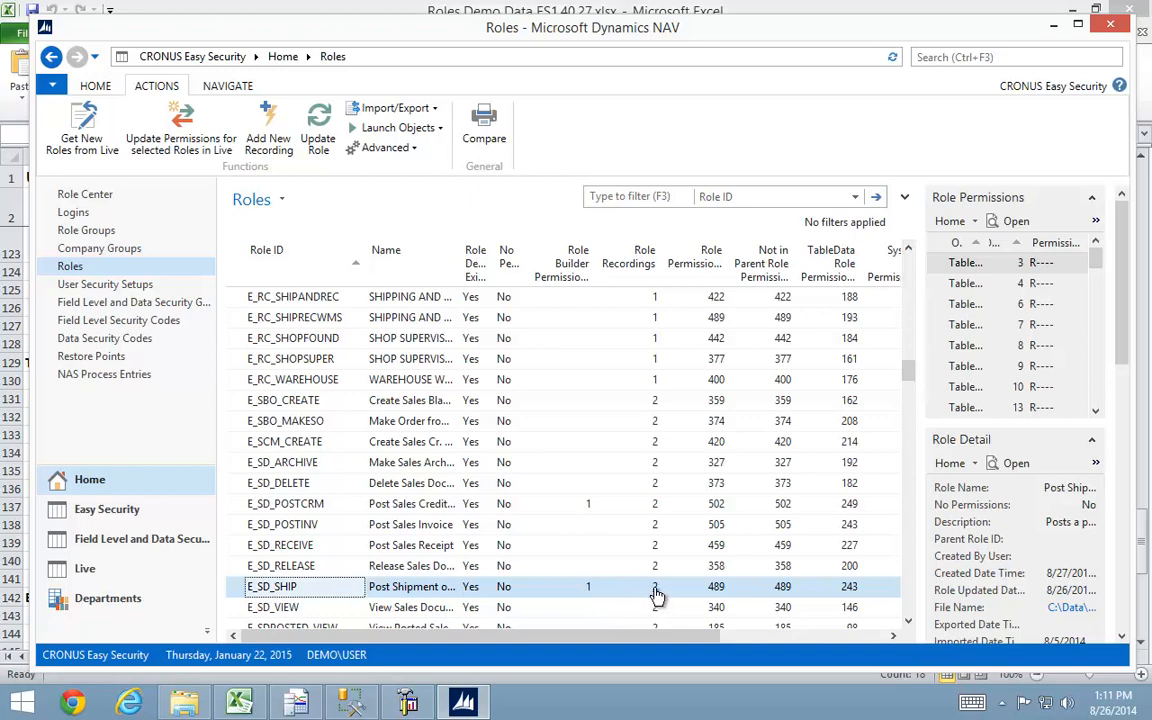
{"action": "left_click", "coordinate": [96, 87]}
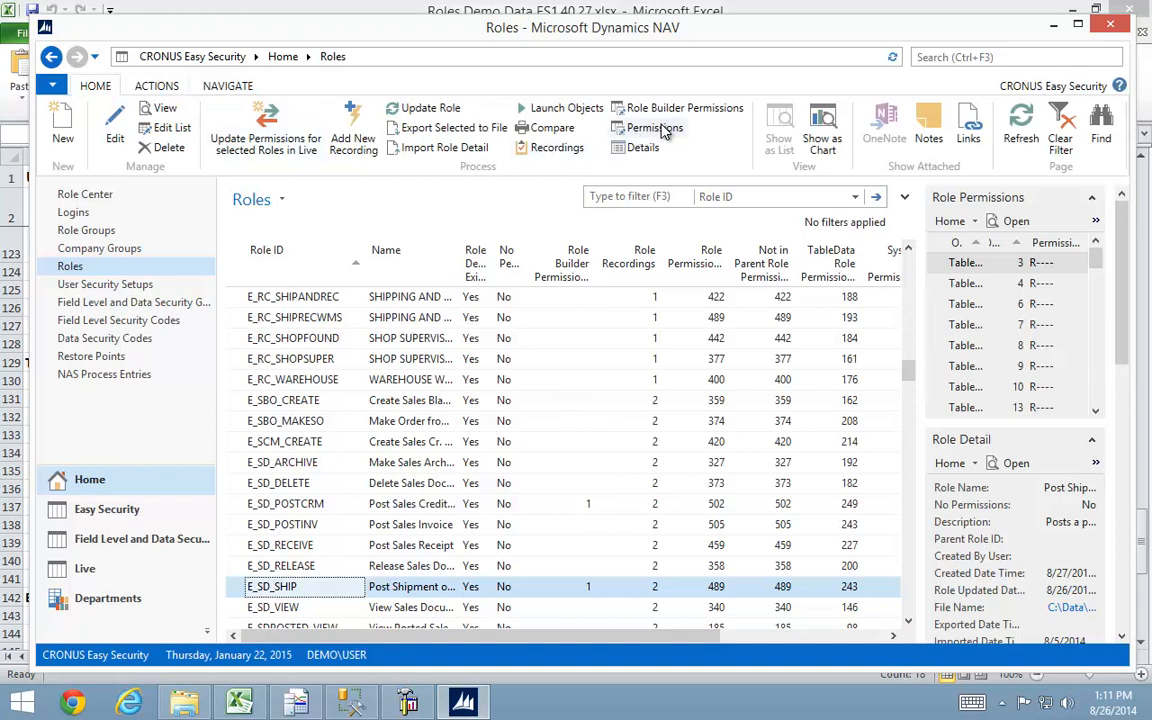
{"action": "left_click", "coordinate": [568, 147]}
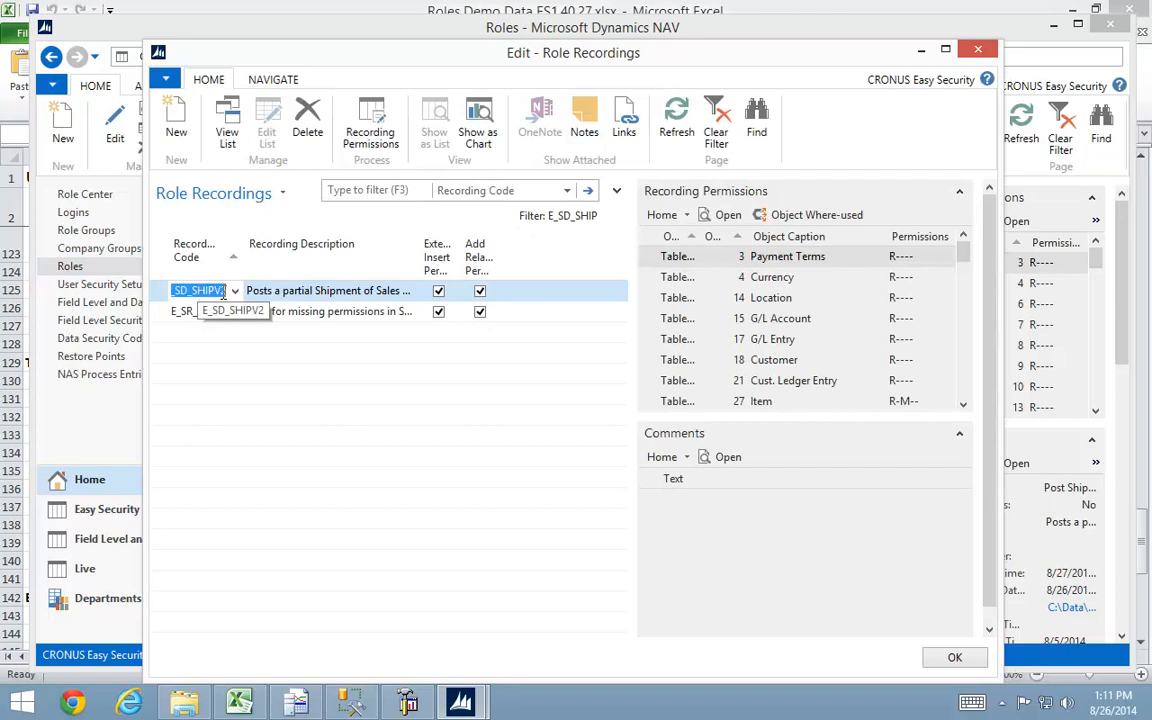
{"action": "scroll", "coordinate": [964, 350], "scroll_direction": "down", "scroll_amount": 3}
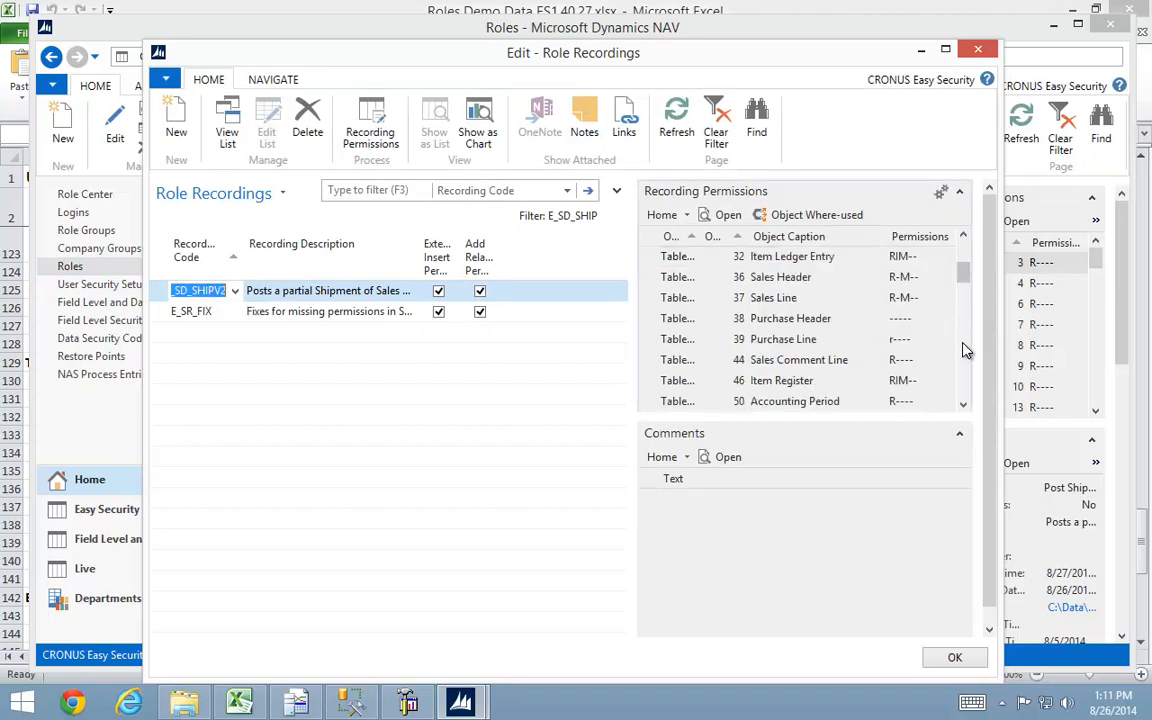
{"action": "scroll", "coordinate": [964, 370], "scroll_direction": "down", "scroll_amount": 6}
{"action": "scroll", "coordinate": [964, 393], "scroll_direction": "down", "scroll_amount": 3}
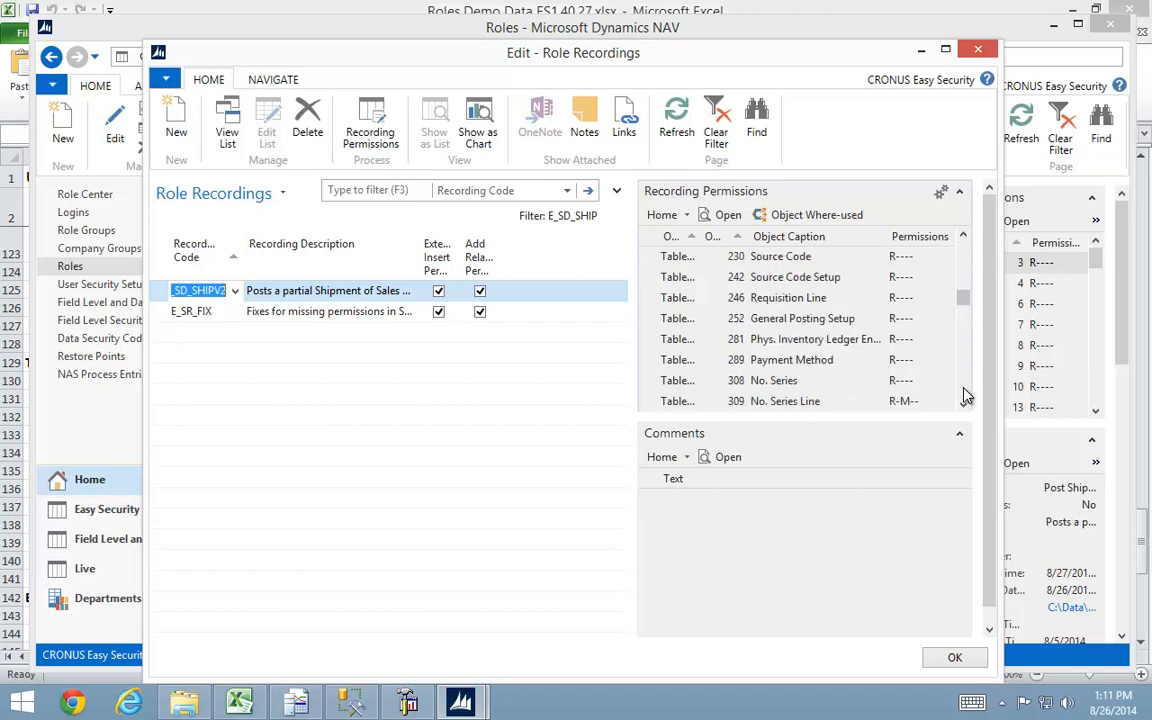
{"action": "left_click_drag", "start_coordinate": [964, 298], "coordinate": [962, 228]}
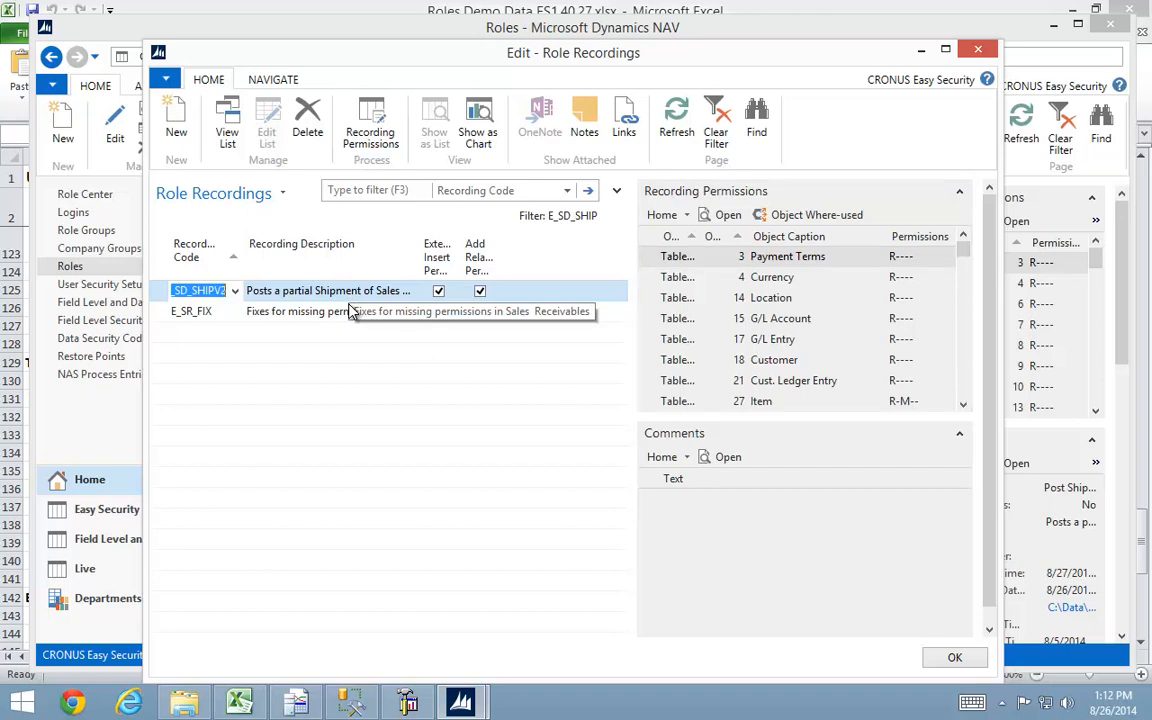
- Check the permissions of the E_SR_FIX recording, and open the Role Builder Permissions of the E_SD_SHIP role
{"action": "left_click", "coordinate": [196, 315]}
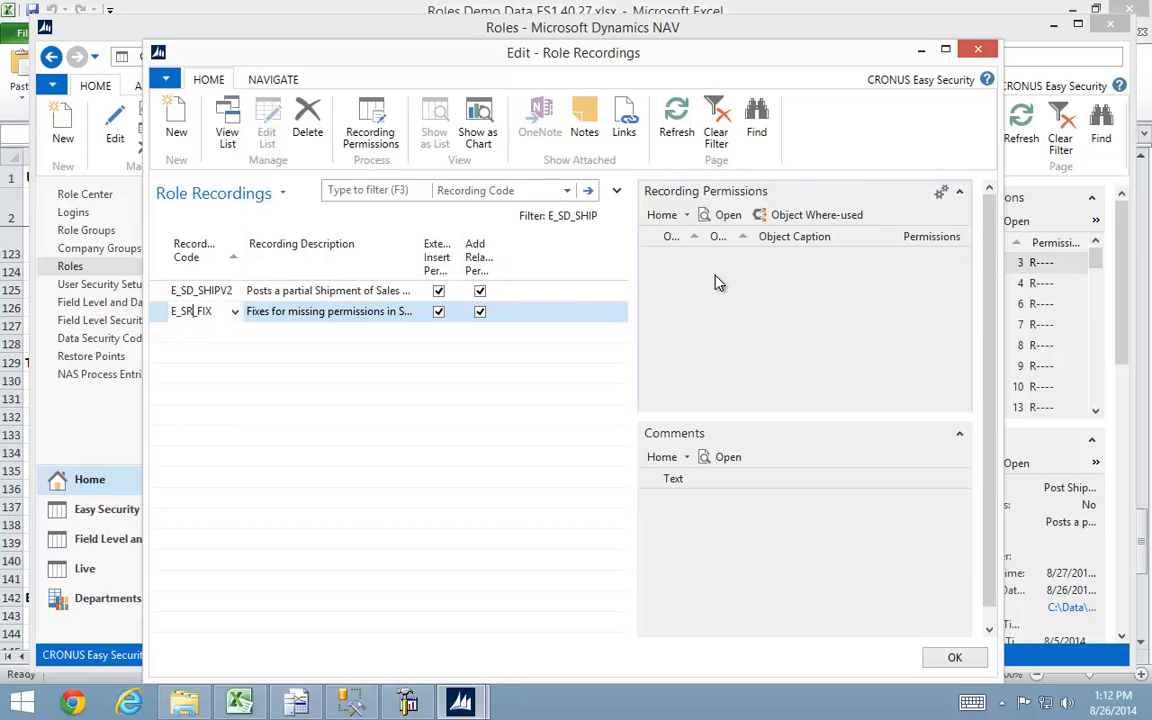
{"action": "key", "text": "Escape"}
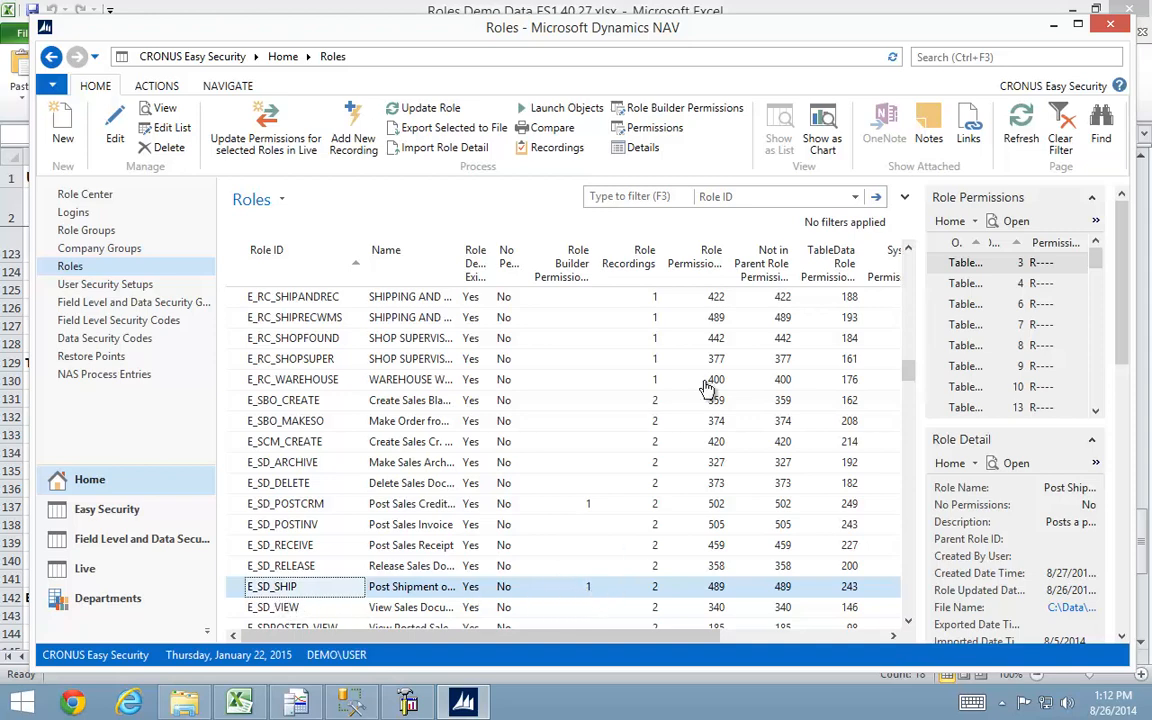
{"action": "left_click", "coordinate": [630, 107]}
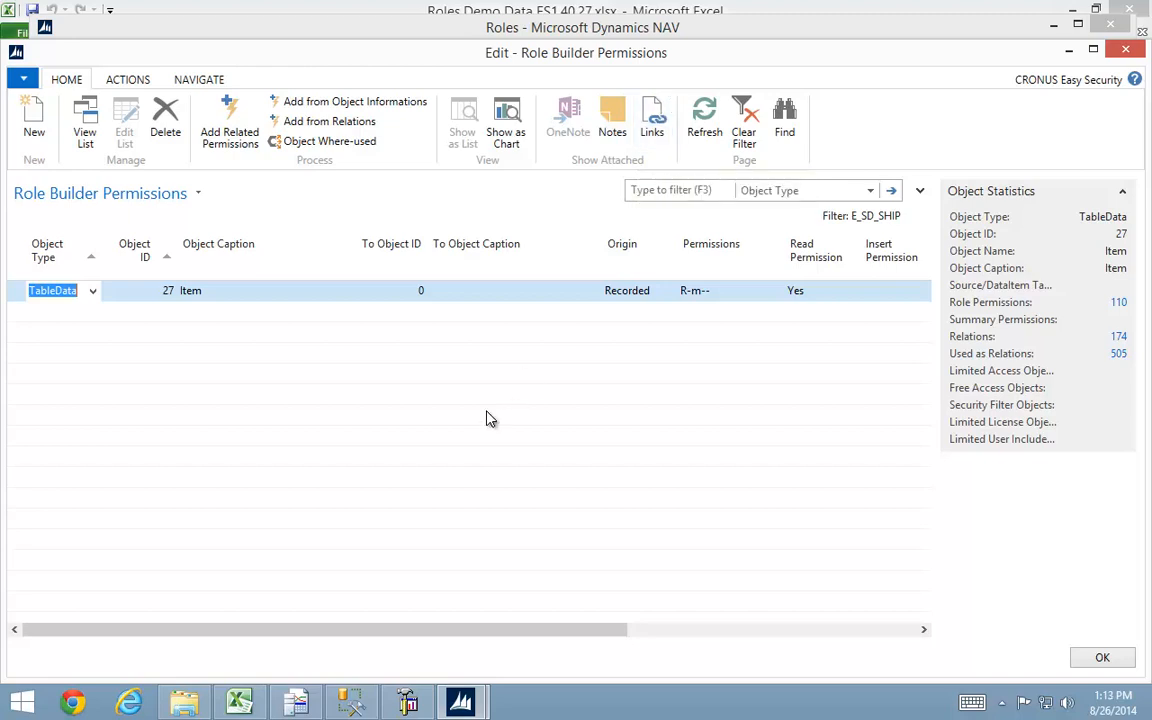
- Review all permission columns of the Item record in the E_SD_SHIP Role Builder Permissions and return to the Roles list
{"action": "left_click_drag", "start_coordinate": [358, 638], "coordinate": [491, 638]}
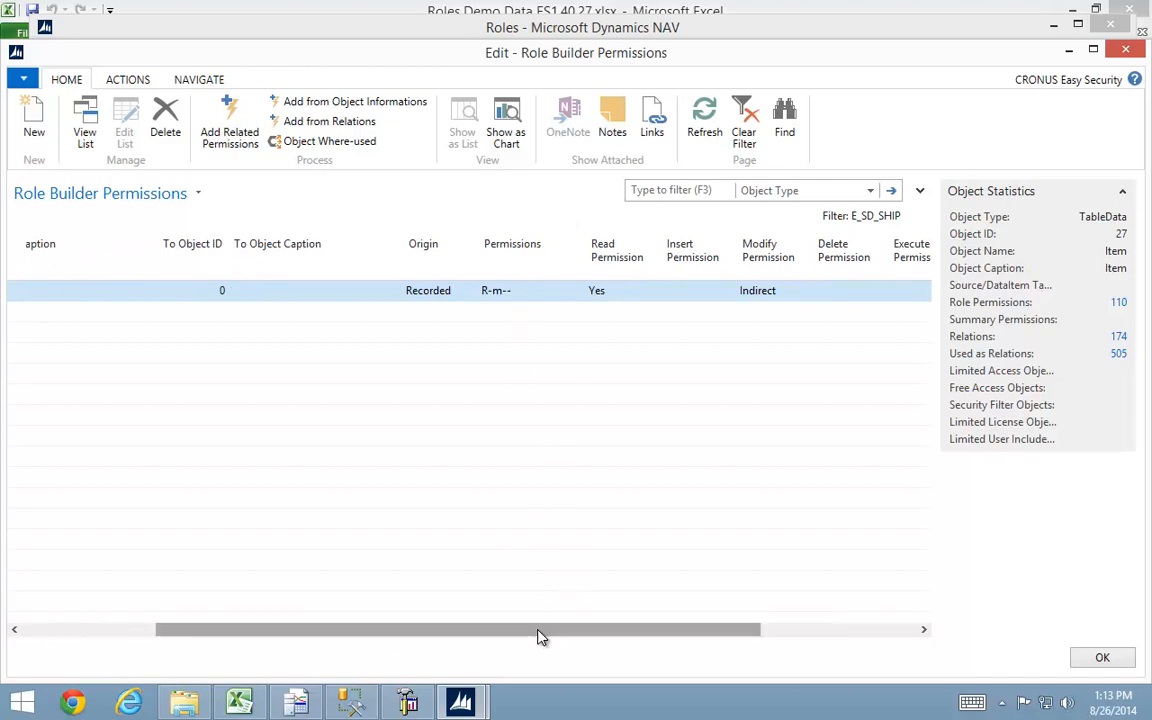
{"action": "left_click_drag", "start_coordinate": [540, 638], "coordinate": [650, 612]}
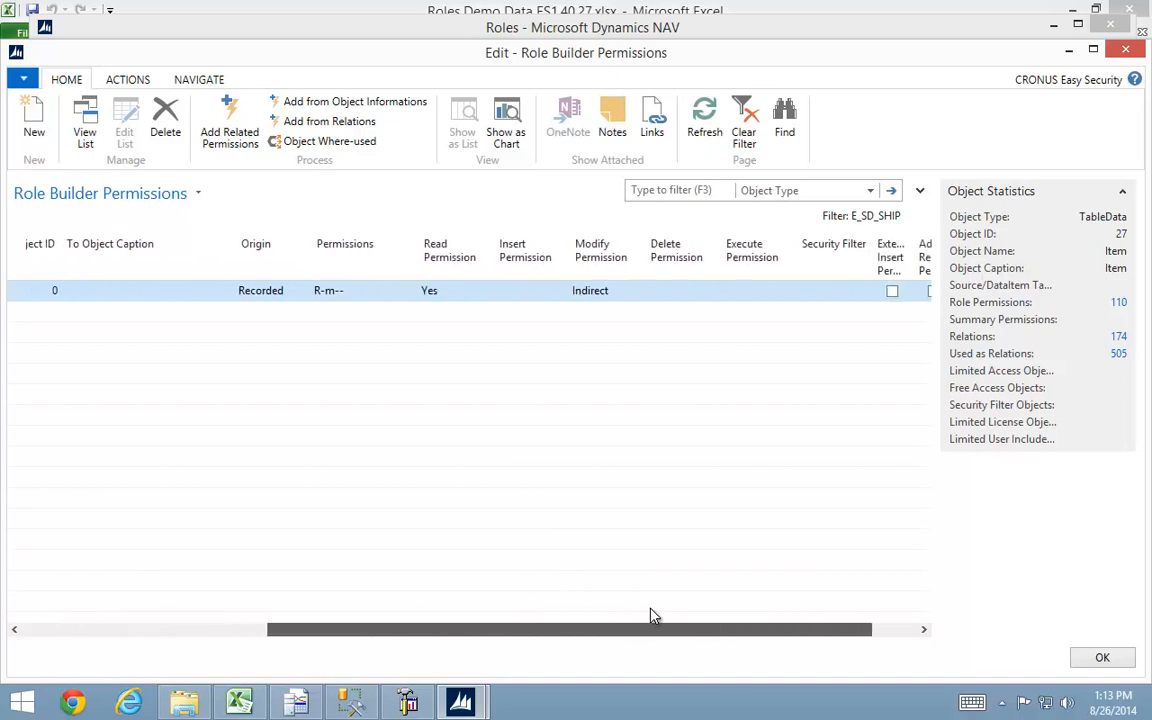
{"action": "left_click_drag", "start_coordinate": [756, 627], "coordinate": [854, 645]}
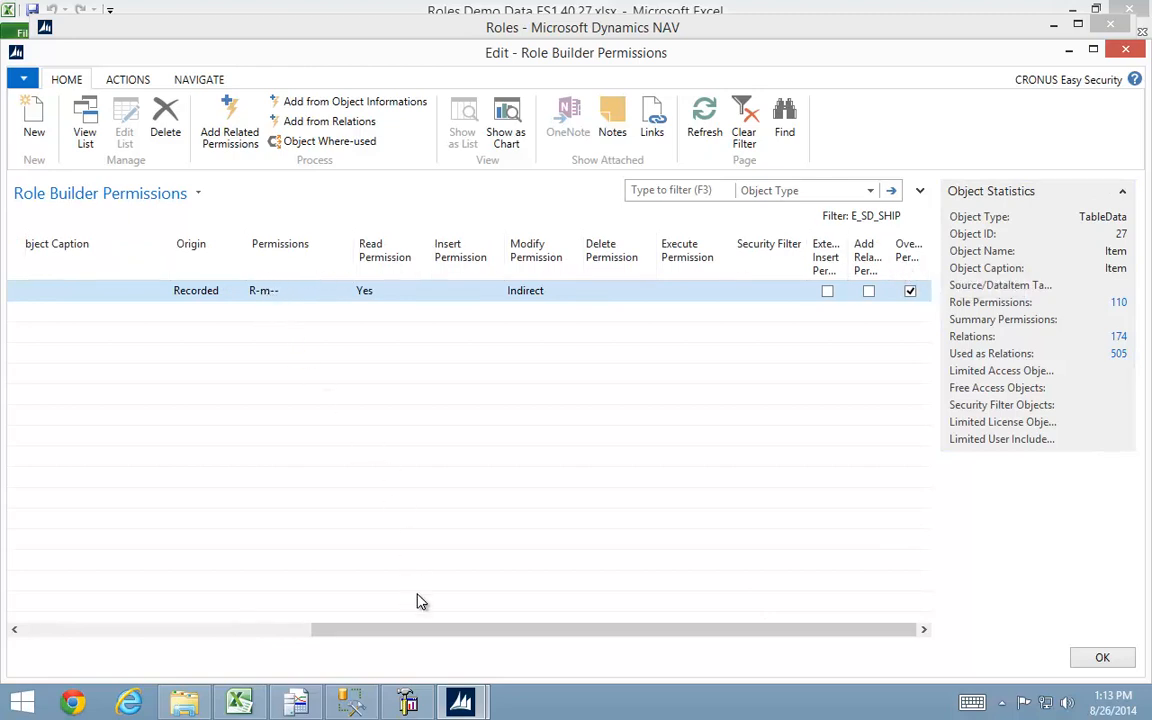
{"action": "left_click_drag", "start_coordinate": [411, 631], "coordinate": [57, 619]}
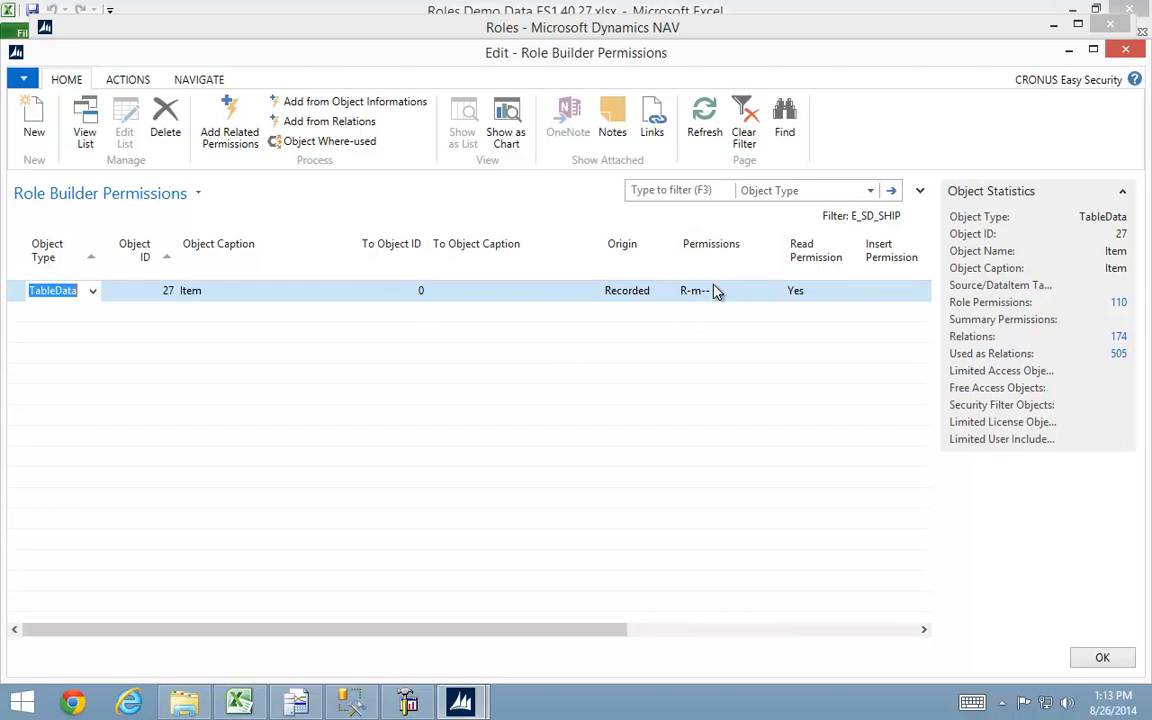
{"action": "key", "text": "Escape"}
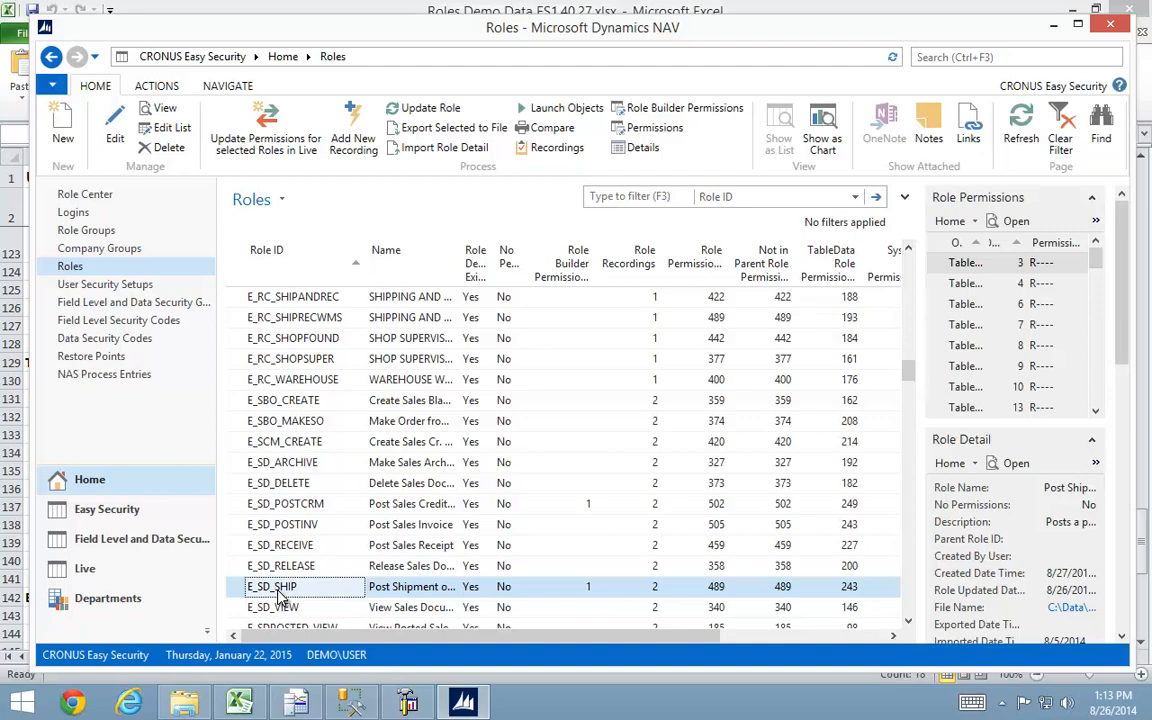
- Open the Role Groups list with the Group ID column widened and look at the roles in the E_CUSTOMER_SERVICE group
{"action": "left_click", "coordinate": [73, 268]}
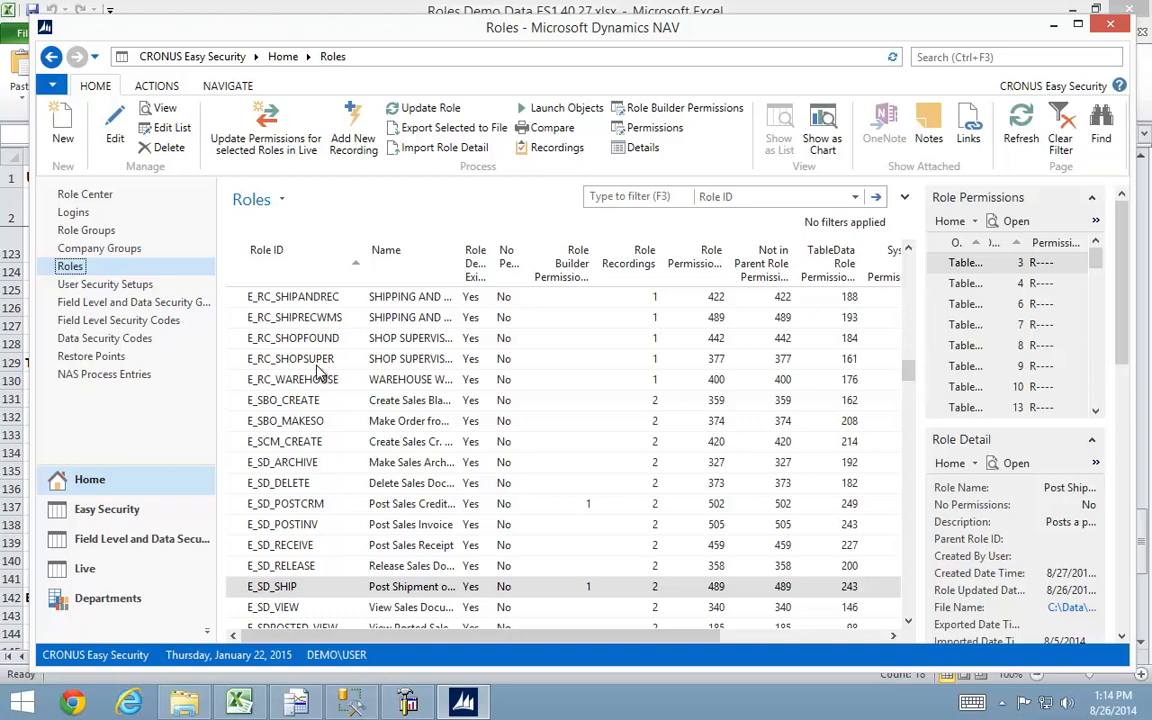
{"action": "left_click", "coordinate": [85, 236]}
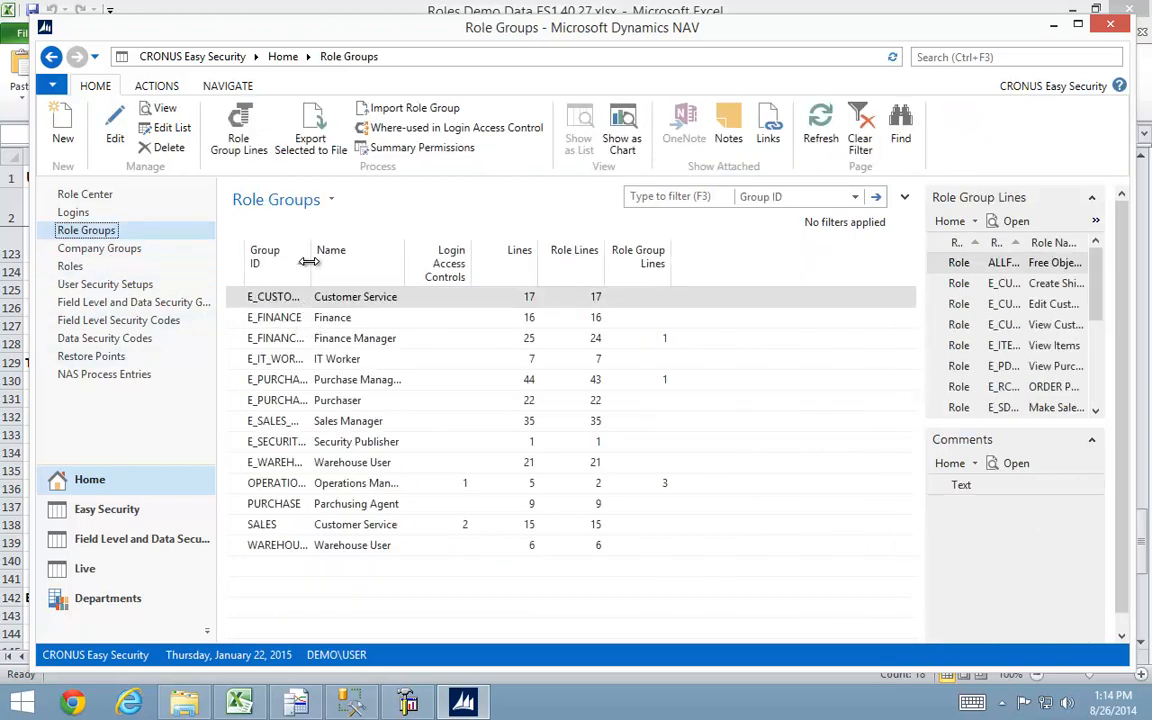
{"action": "left_click_drag", "start_coordinate": [309, 261], "coordinate": [397, 263]}
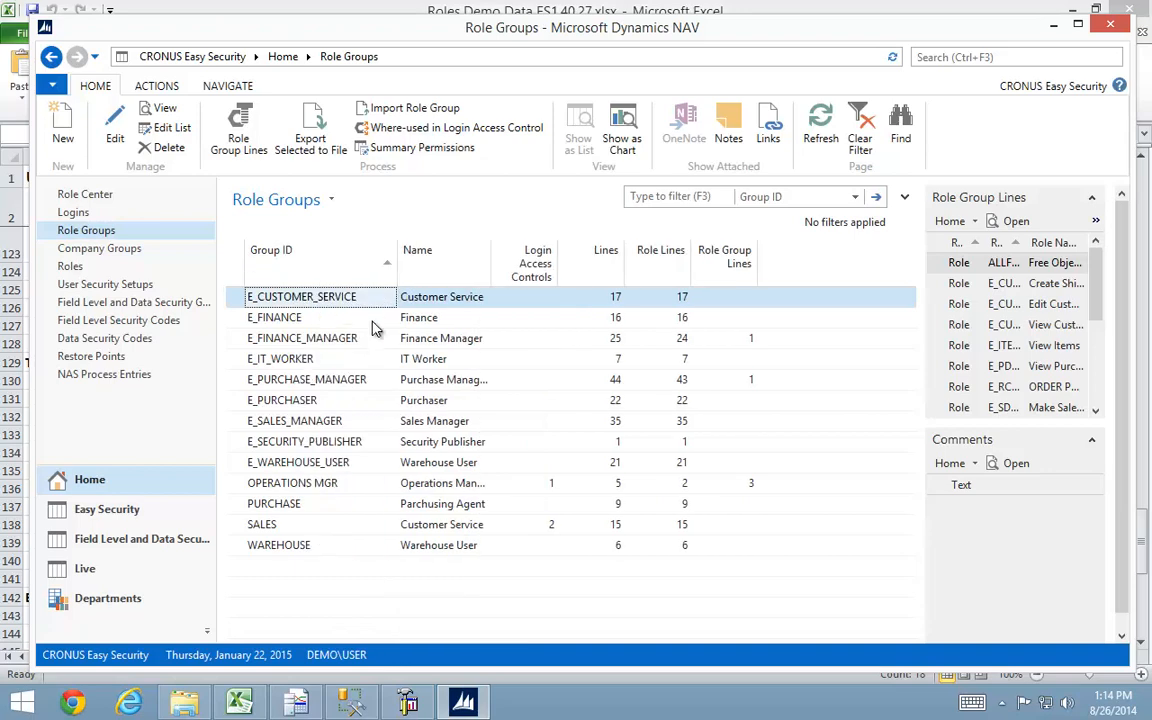
{"action": "double_click", "coordinate": [231, 302]}
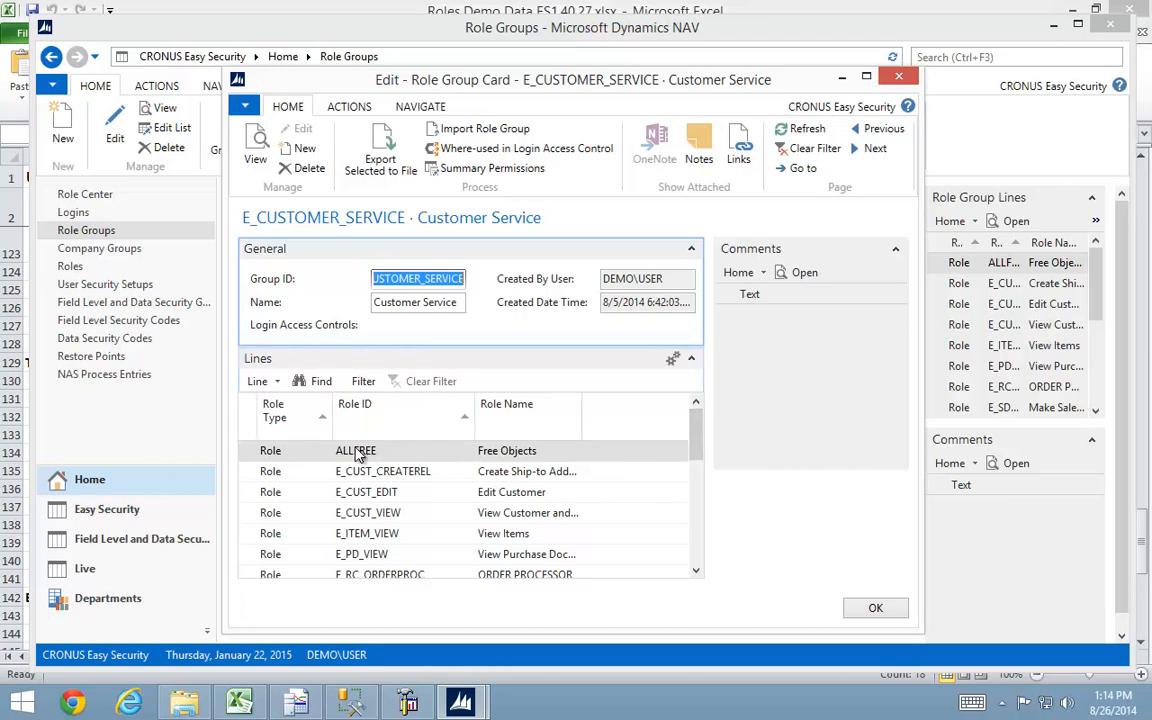
{"action": "key", "text": "Escape"}
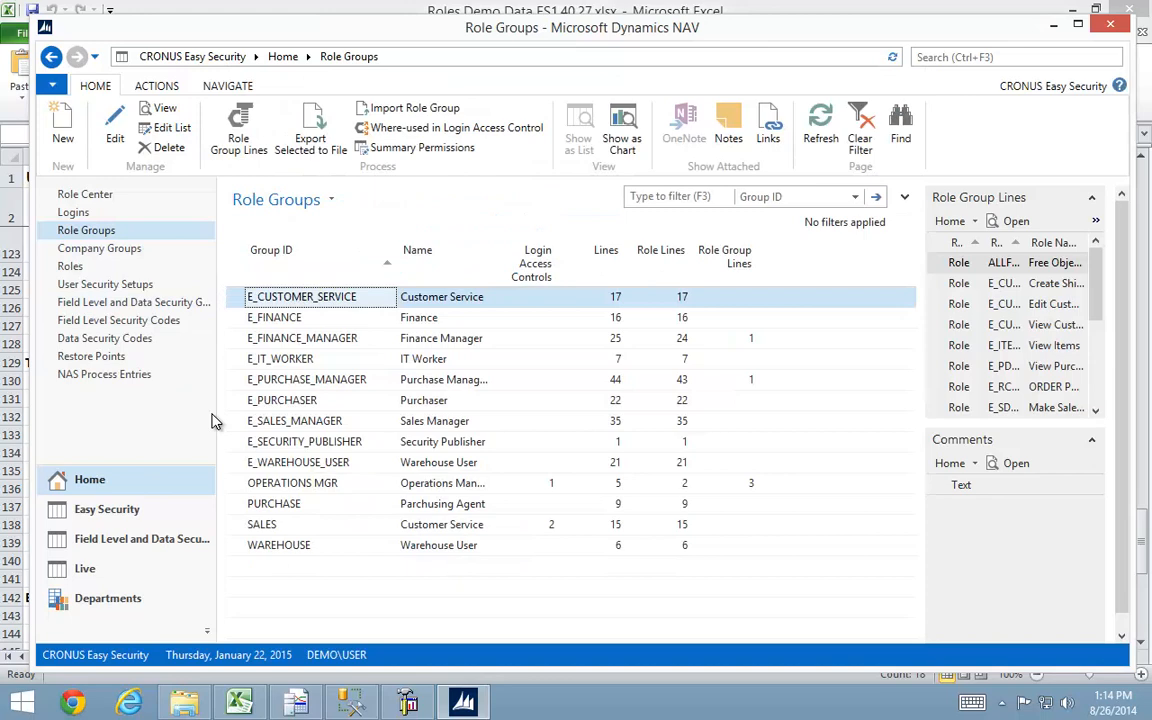
- Insert a line for the EDIT CUSTOMER role above P&P-VENDOR in the SALES role group, and close the group card
{"action": "double_click", "coordinate": [234, 524]}
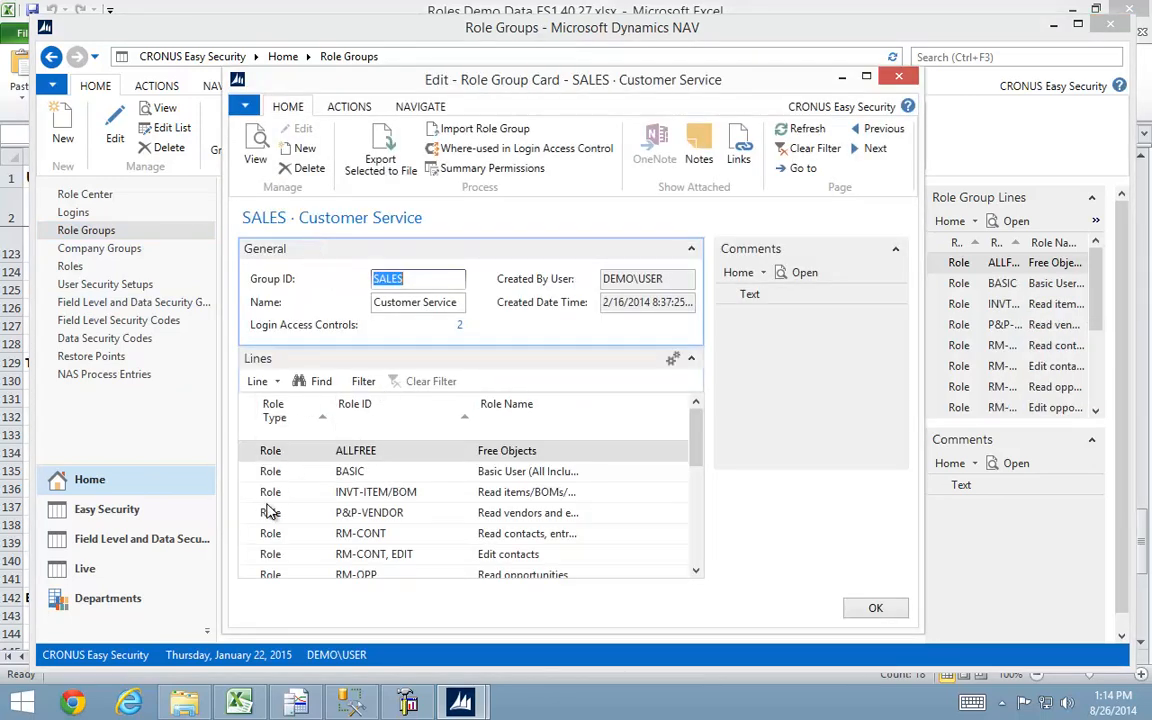
{"action": "left_click", "coordinate": [270, 512]}
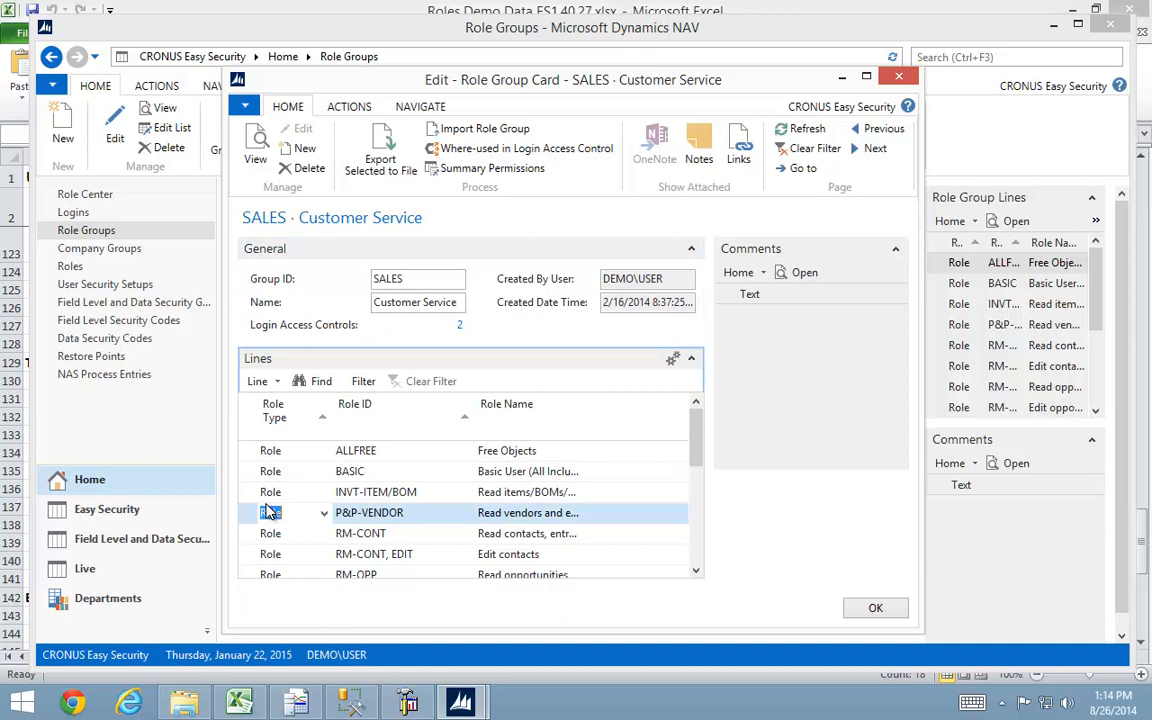
{"action": "key", "text": "ctrl+Insert"}
{"action": "key", "text": "Tab"}
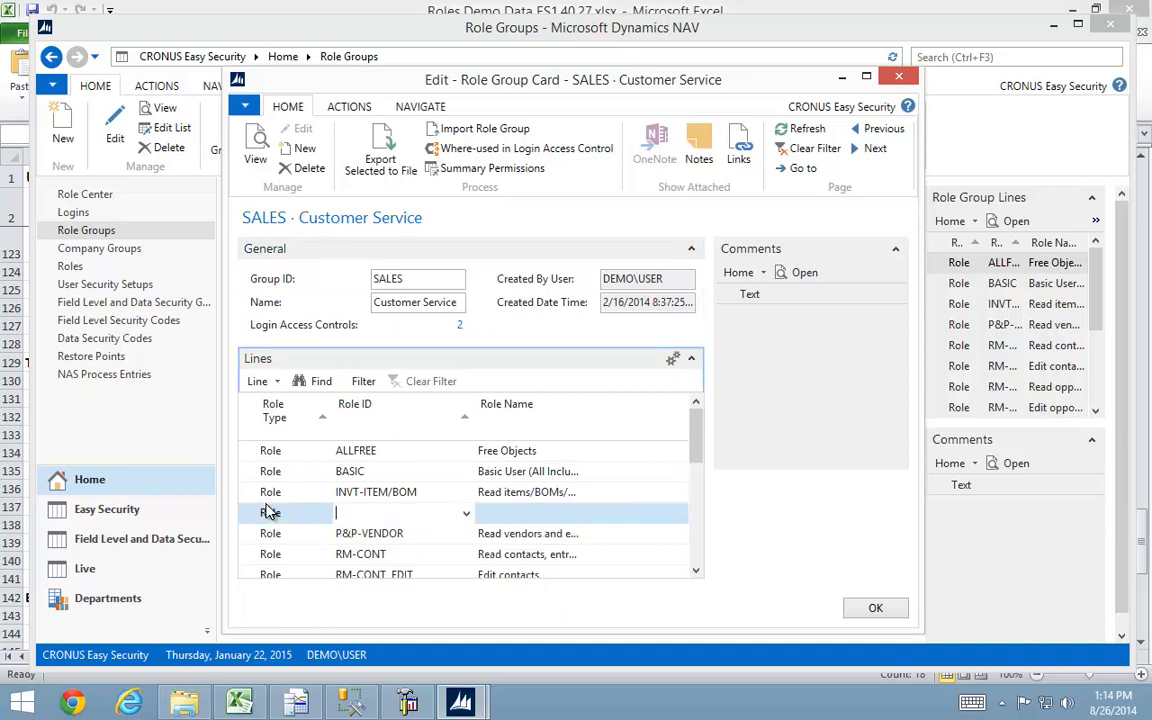
{"action": "type", "text": "edit cu"}
{"action": "key", "text": "Return"}
{"action": "key", "text": "Up"}
{"action": "key", "text": "Up"}
{"action": "key", "text": "Up"}
{"action": "key", "text": "Up"}
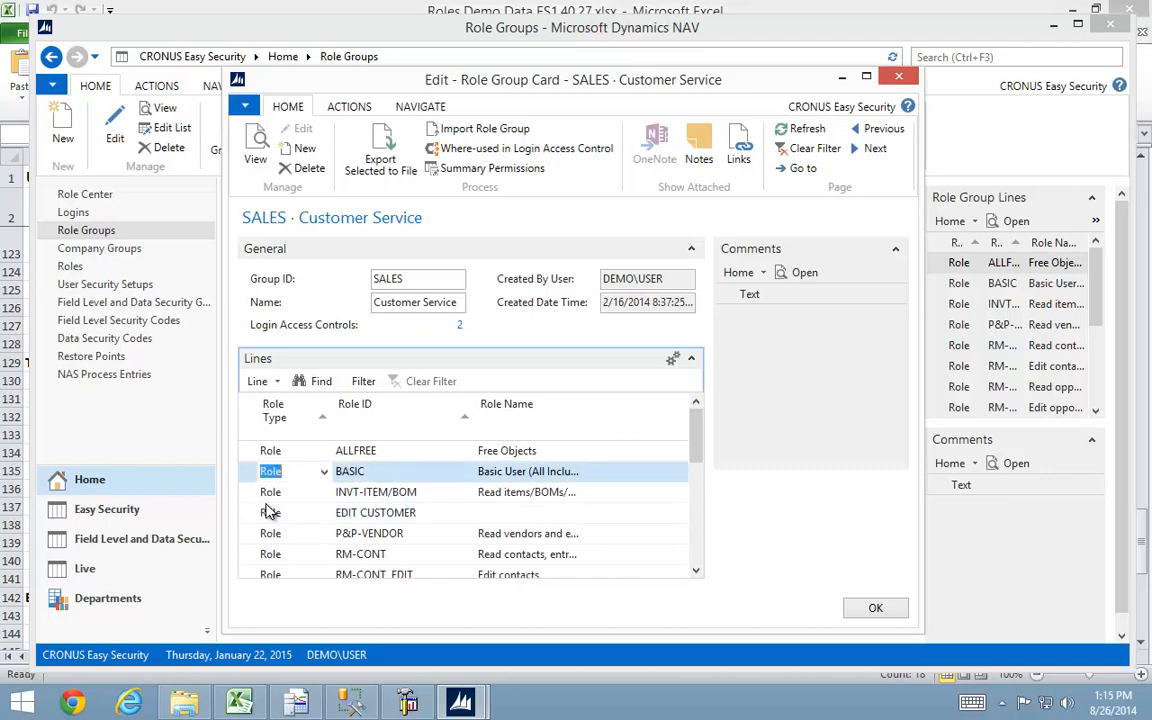
{"action": "key", "text": "Escape"}
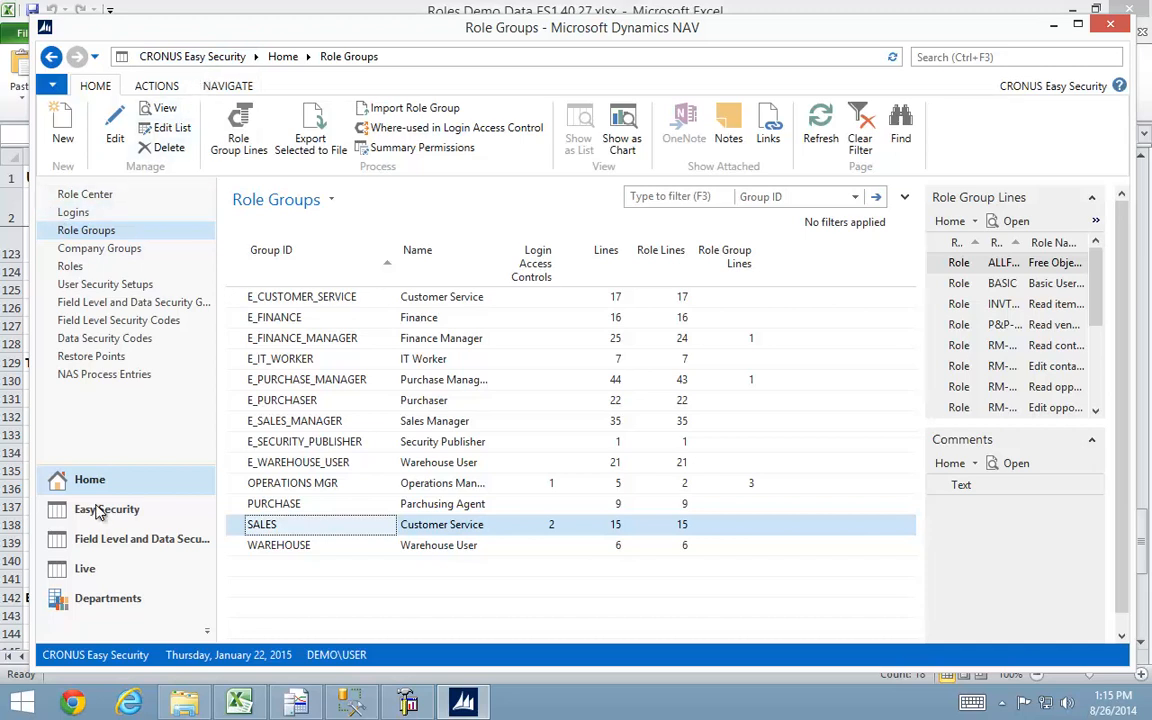
- Publish the permissions to Live from the Easy Security Roles and Logins department, with Changes as the restore point description
{"action": "left_click", "coordinate": [108, 605]}
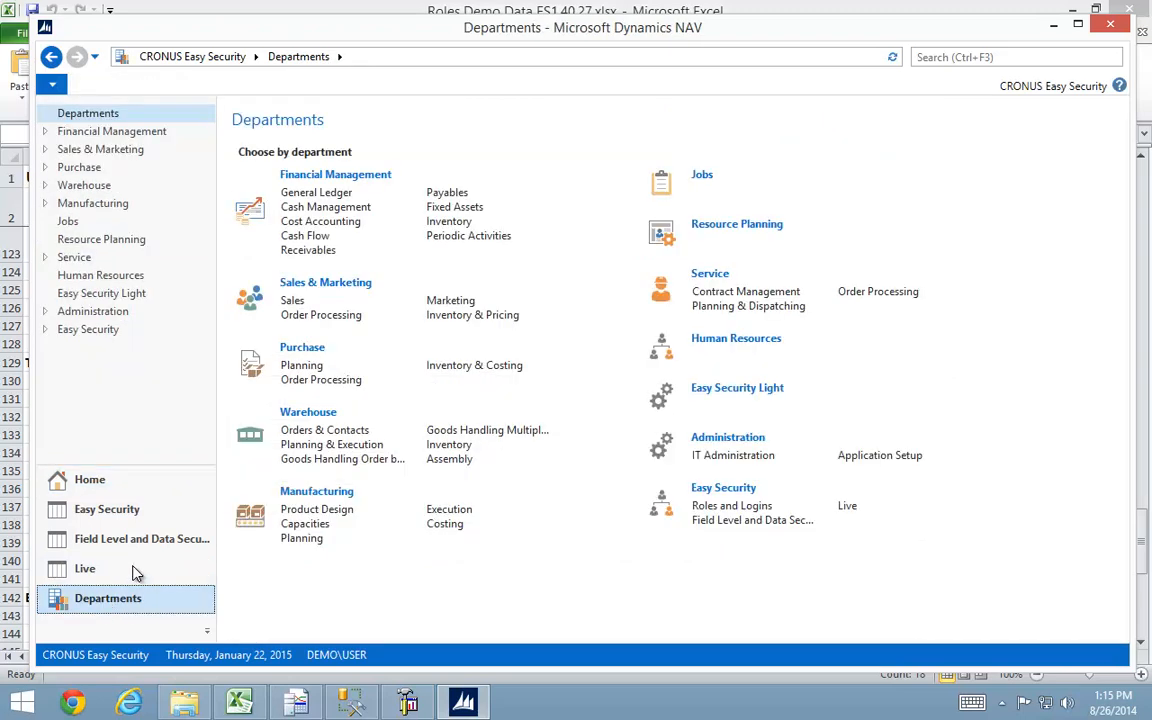
{"action": "left_click", "coordinate": [727, 506]}
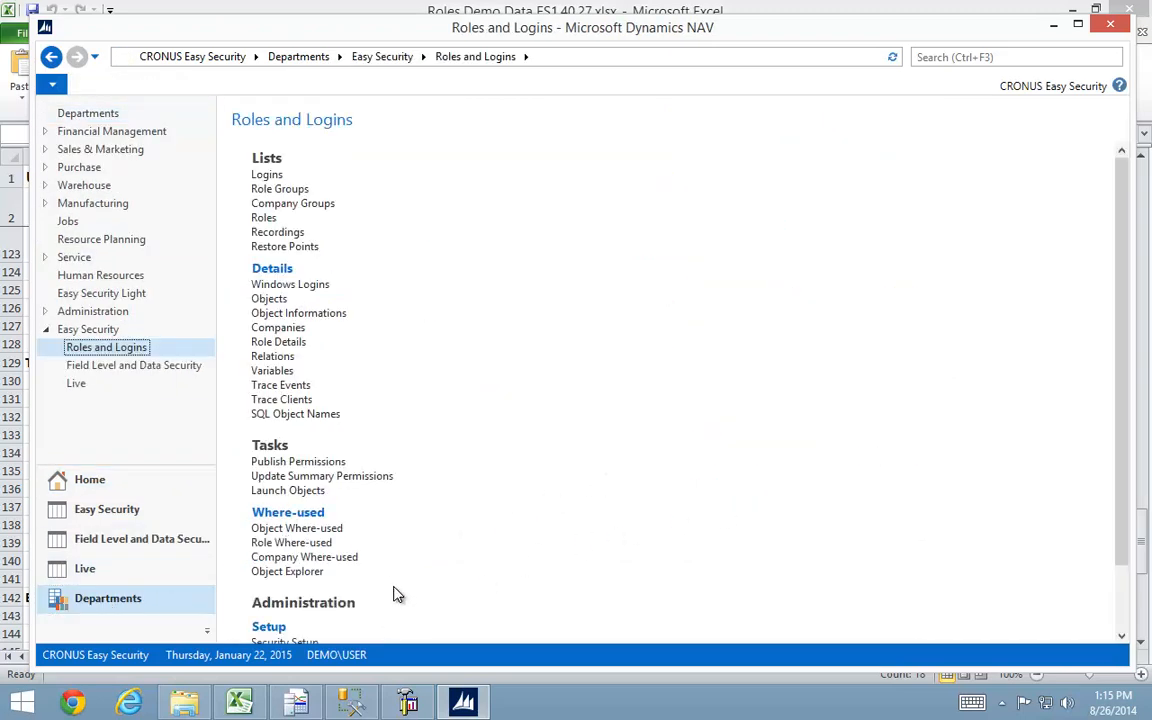
{"action": "left_click", "coordinate": [290, 463]}
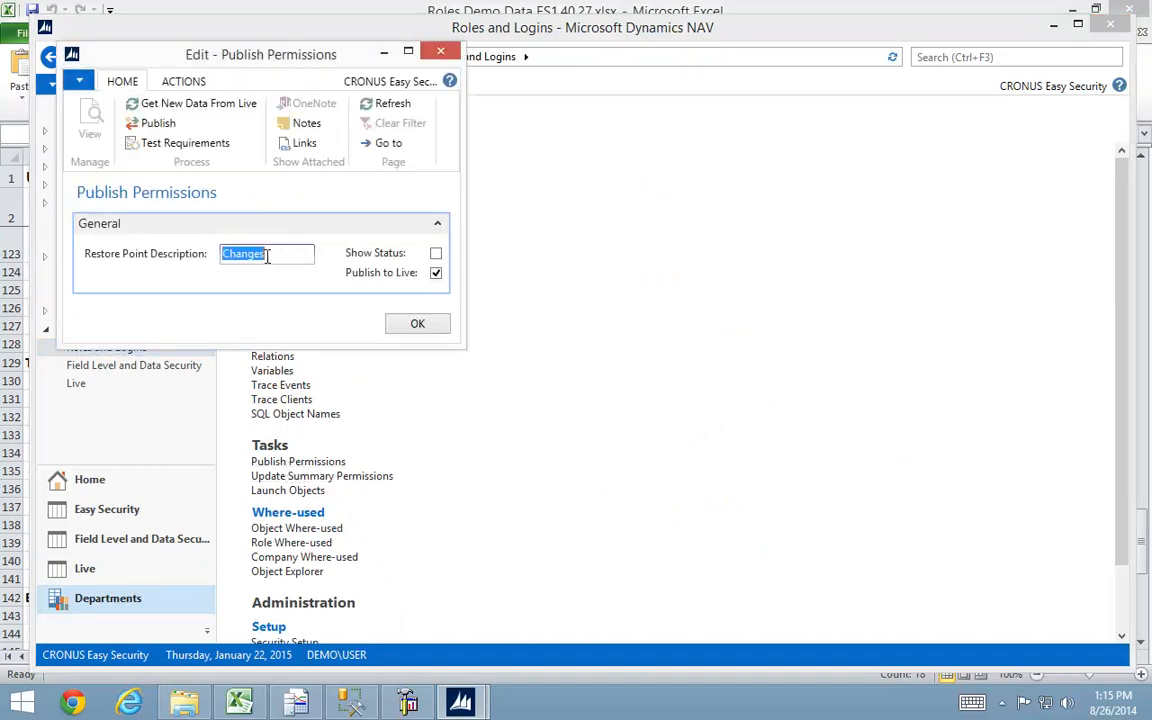
{"action": "left_click", "coordinate": [155, 128]}
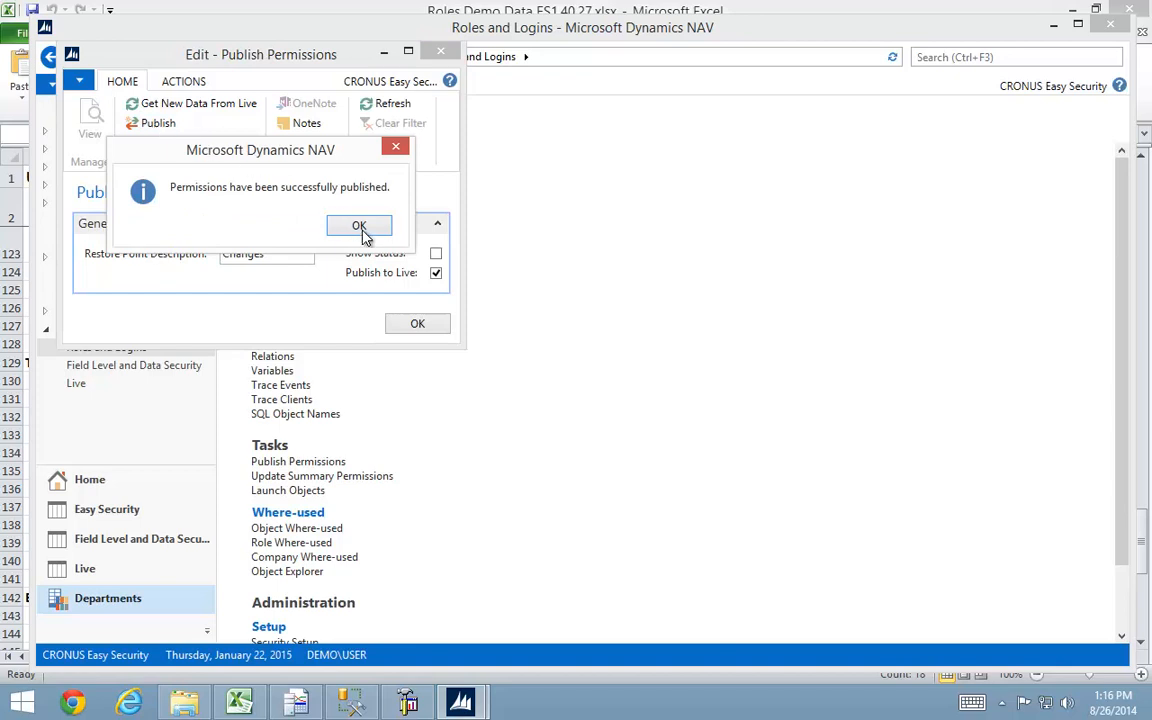
{"action": "left_click", "coordinate": [366, 229]}
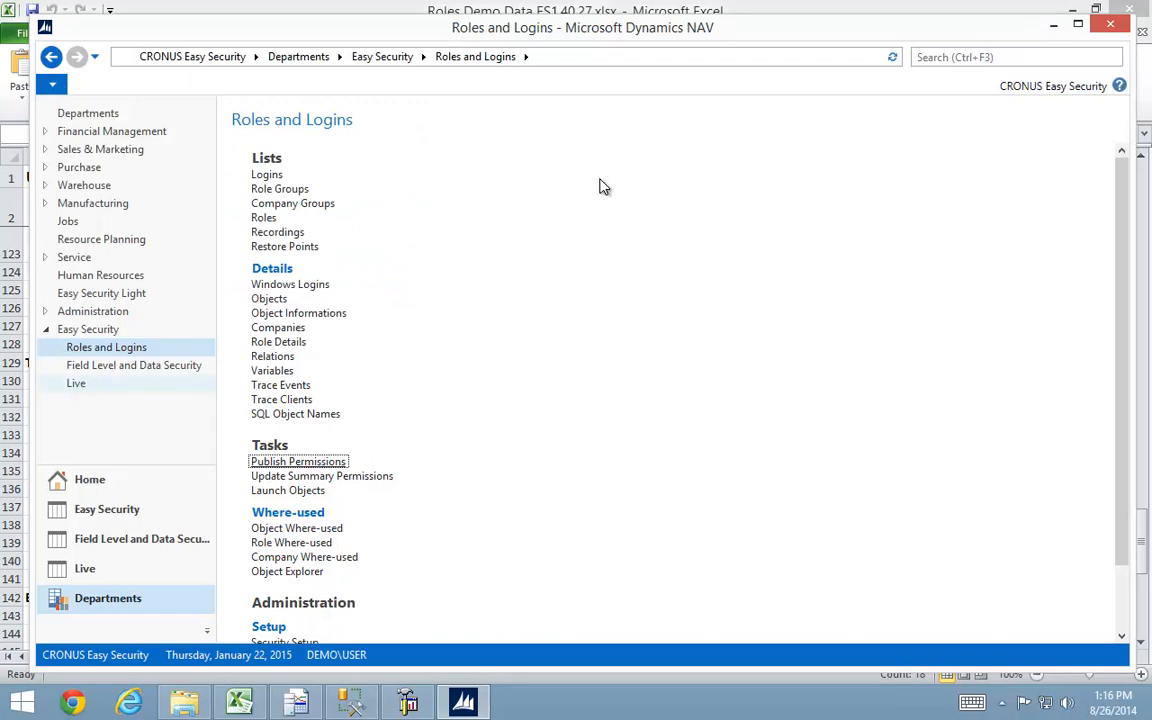
- Find the Users list under IT Administration/General and check the third user's card for the EDIT CUSTOMER permission set
{"action": "left_click", "coordinate": [946, 60]}
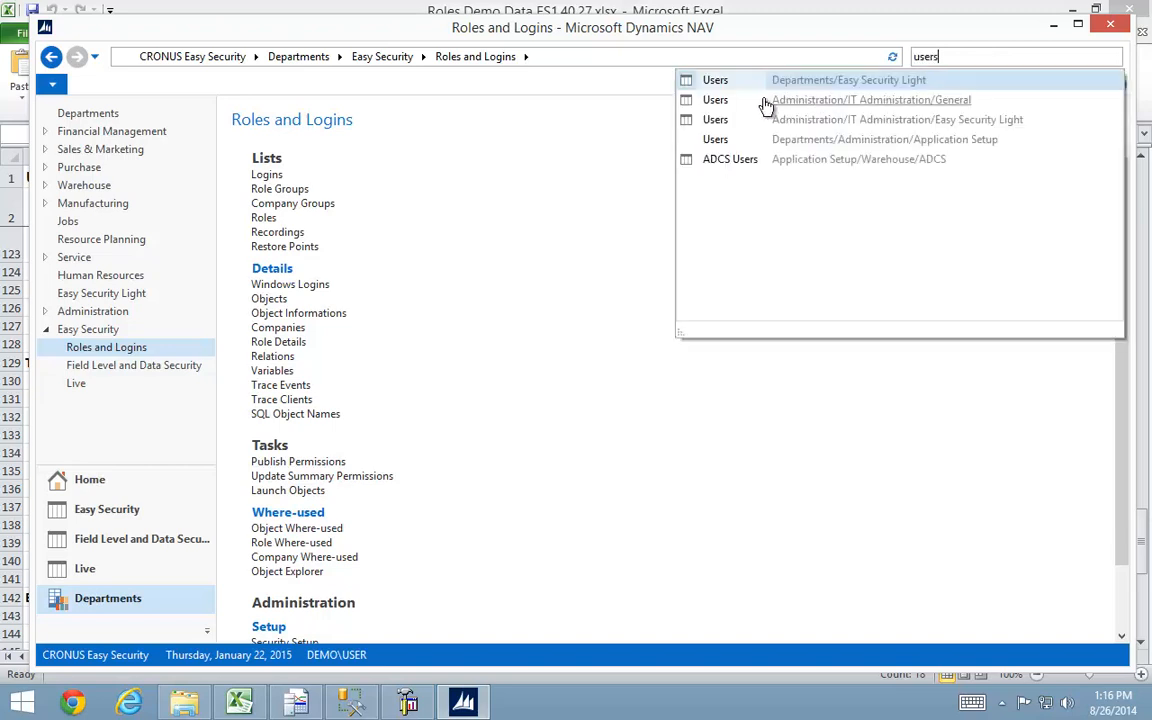
{"action": "left_click", "coordinate": [714, 104]}
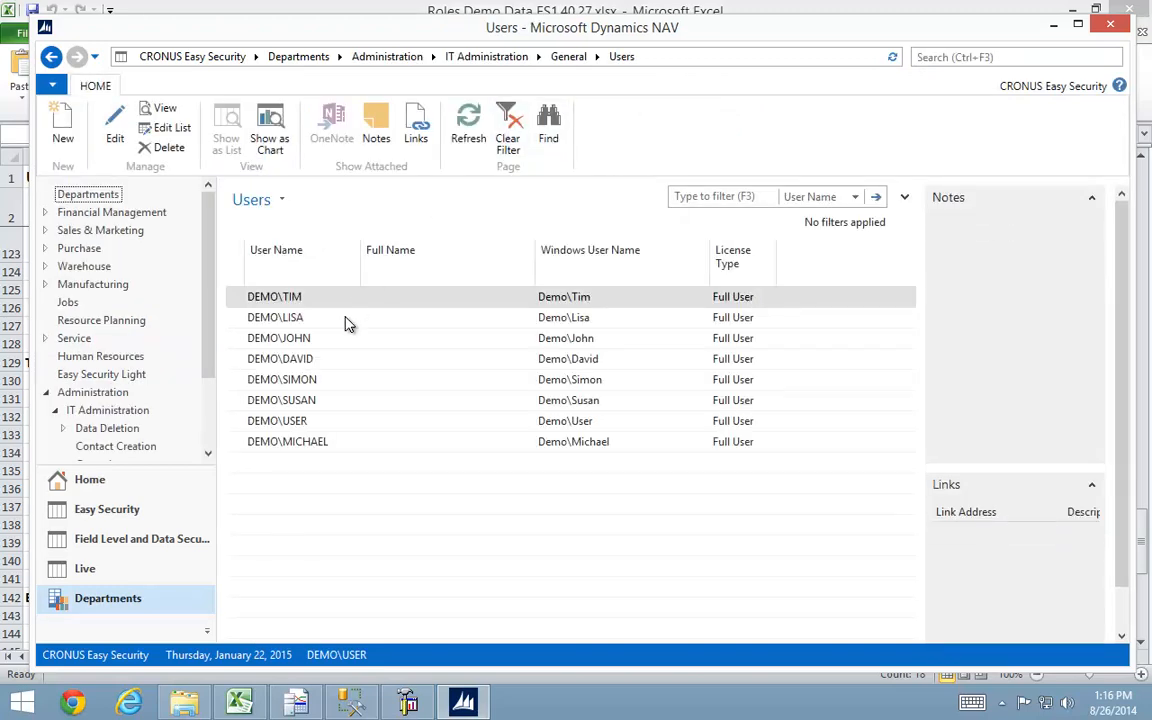
{"action": "double_click", "coordinate": [236, 340]}
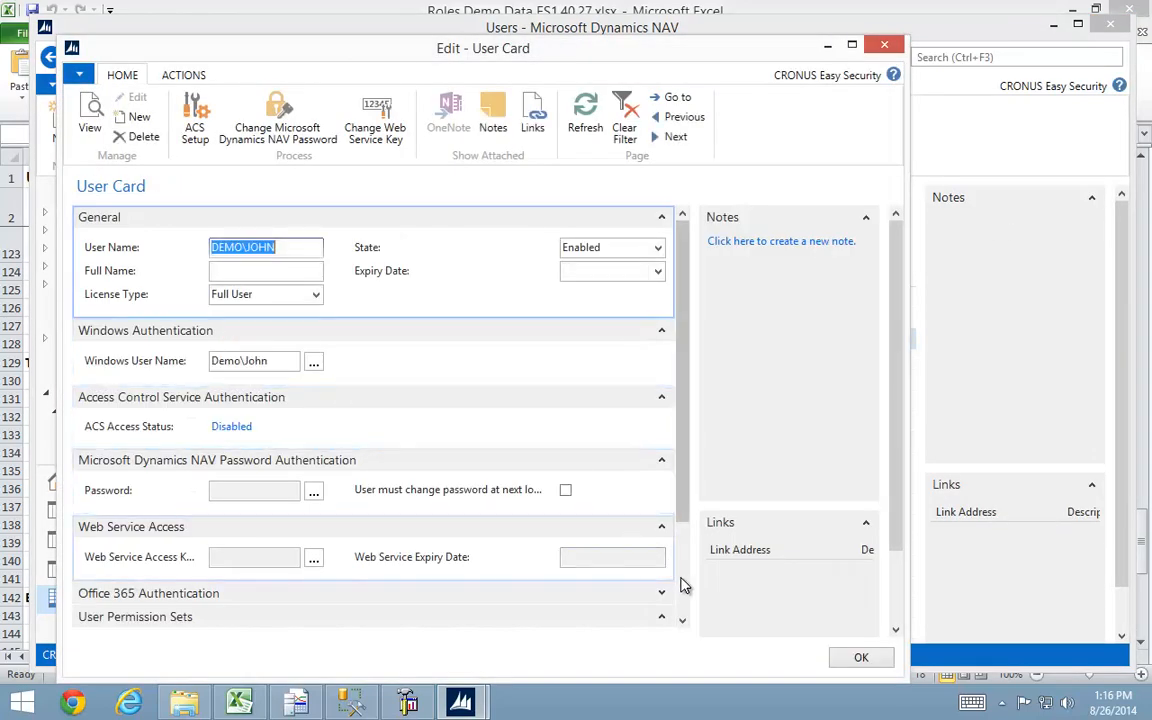
{"action": "left_click", "coordinate": [681, 584]}
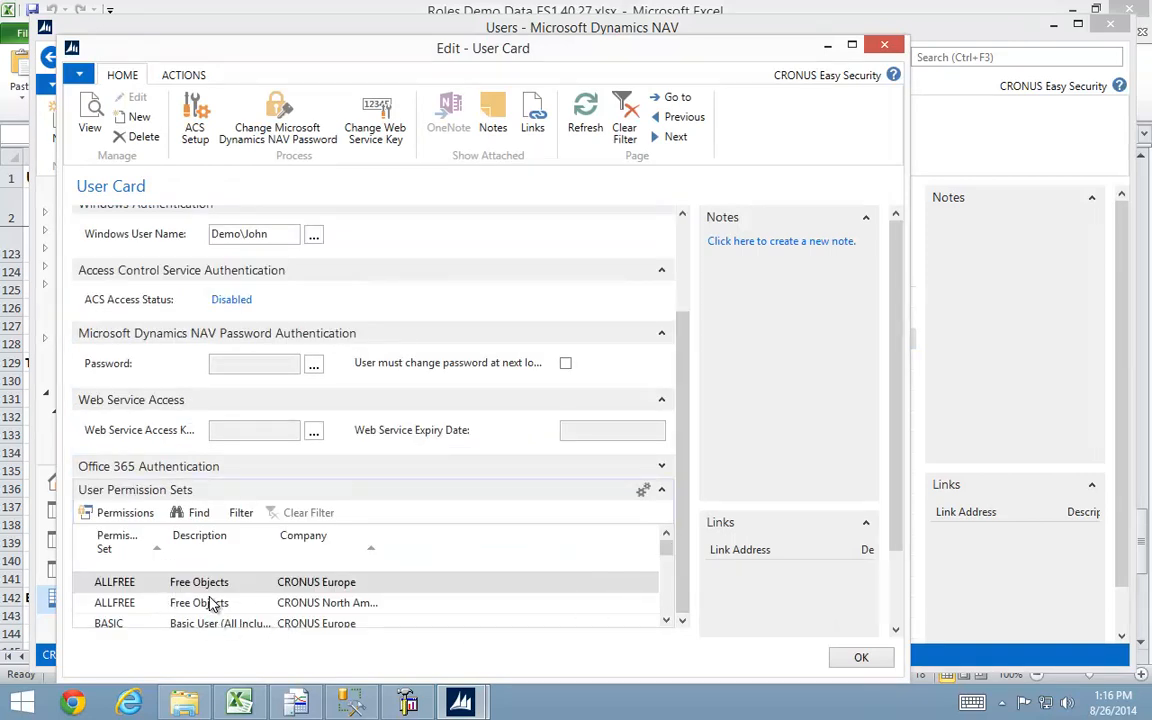
{"action": "left_click", "coordinate": [666, 619]}
{"action": "scroll", "coordinate": [672, 610], "scroll_direction": "down", "scroll_amount": 5}
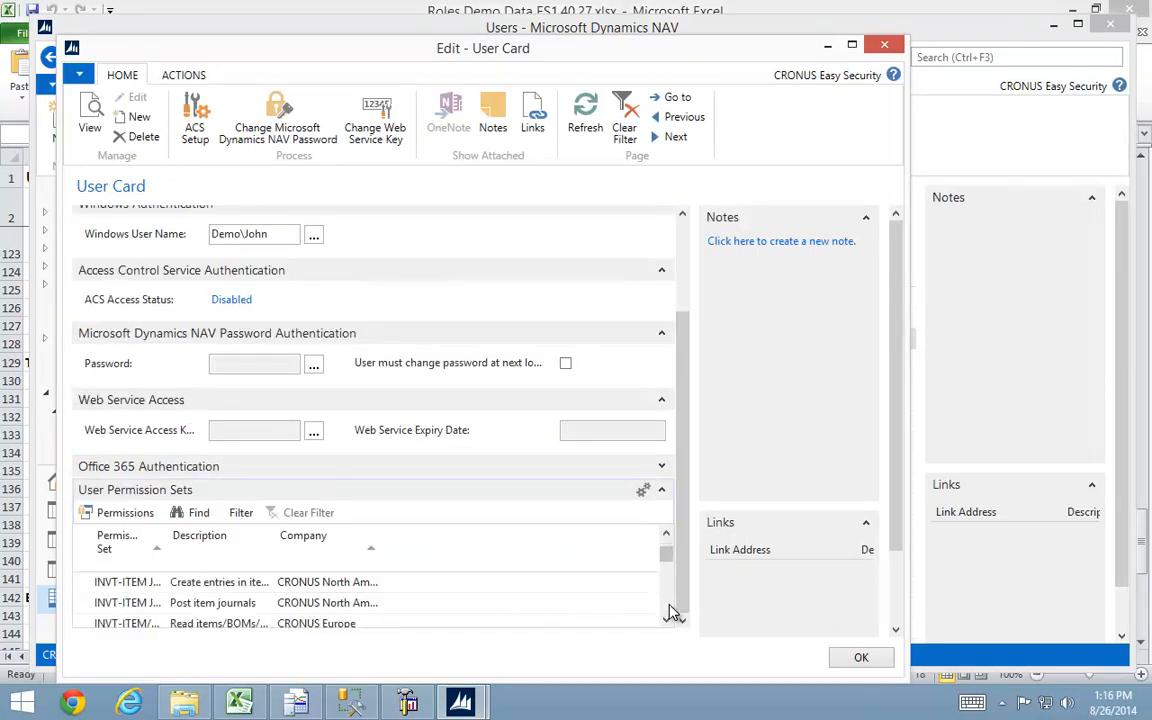
{"action": "scroll", "coordinate": [668, 540], "scroll_direction": "up", "scroll_amount": 3}
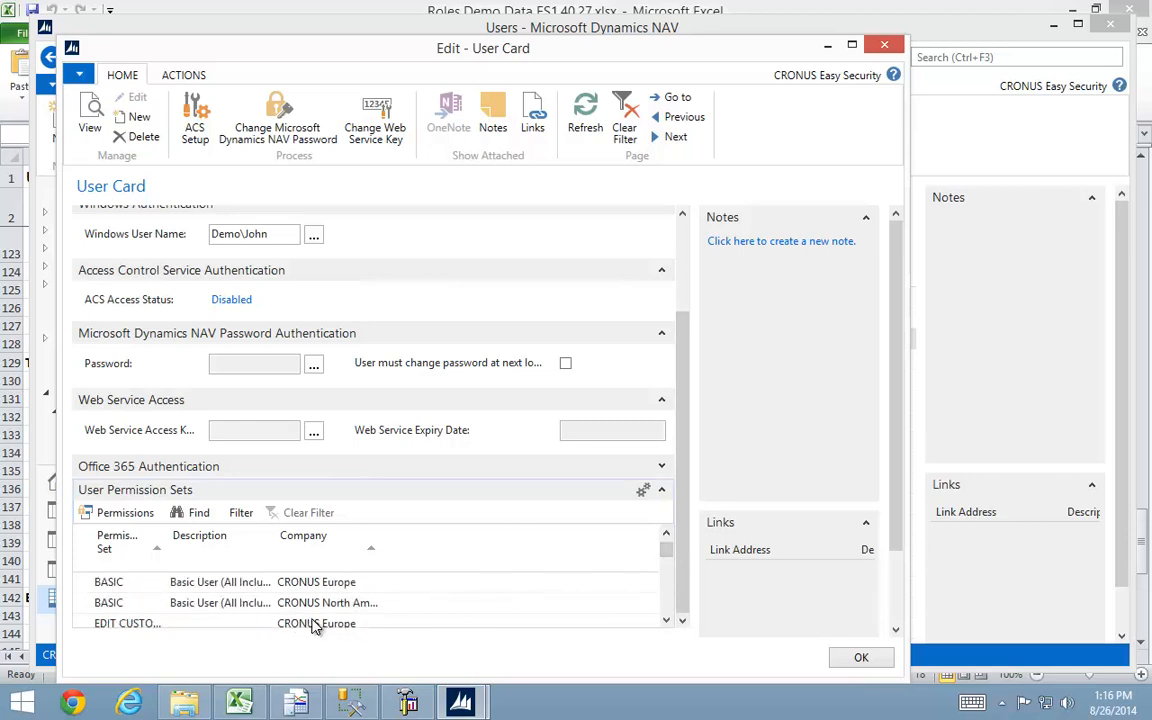
{"action": "key", "text": "Escape"}
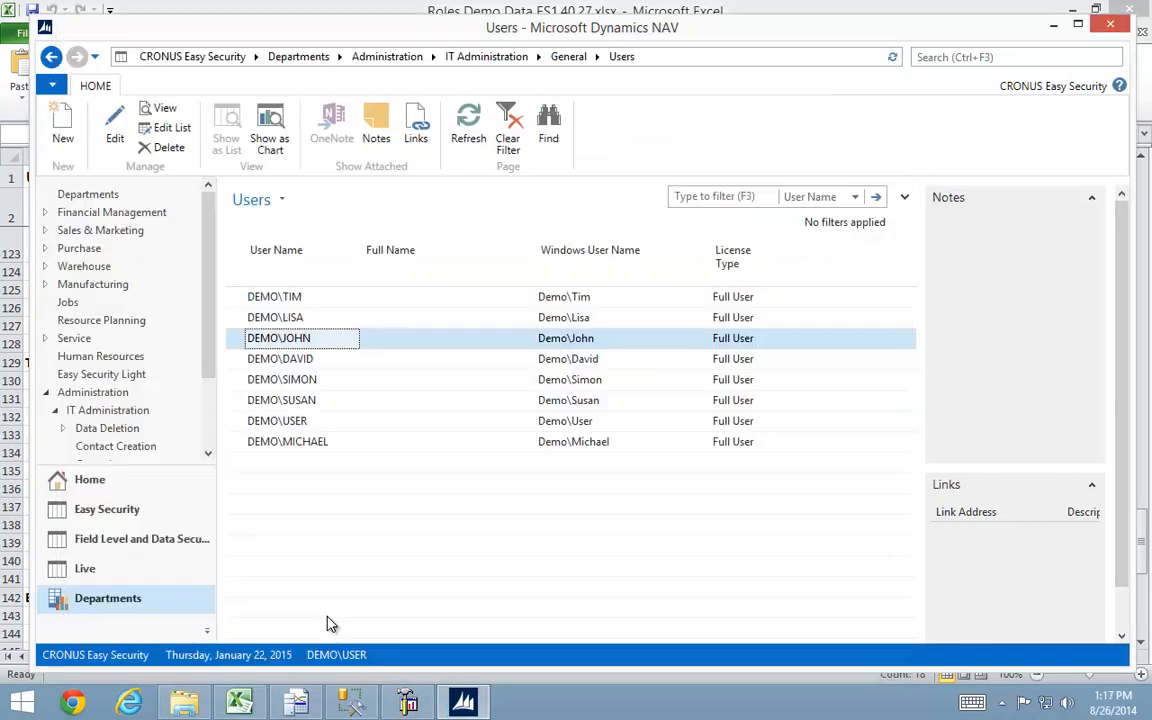
- Check the User Permission Sets on the fourth listed user's card and return to the Users list
{"action": "left_click", "coordinate": [235, 367]}
{"action": "double_click", "coordinate": [235, 367]}
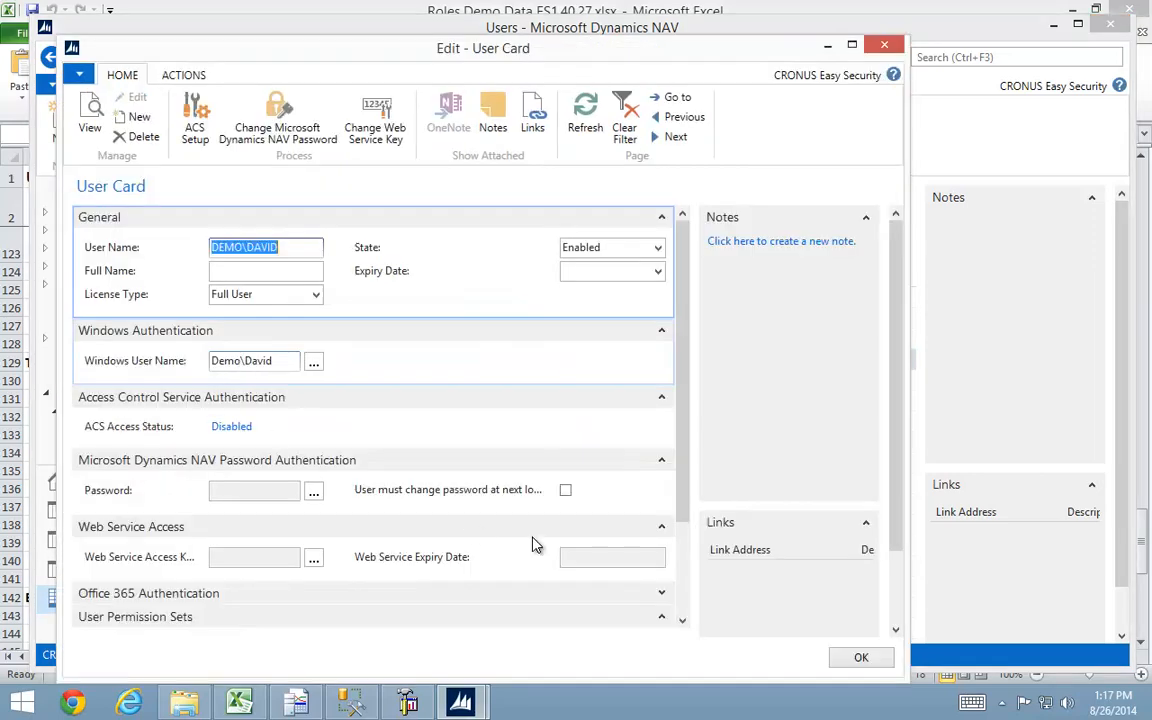
{"action": "scroll", "coordinate": [681, 581], "scroll_direction": "down", "scroll_amount": 3}
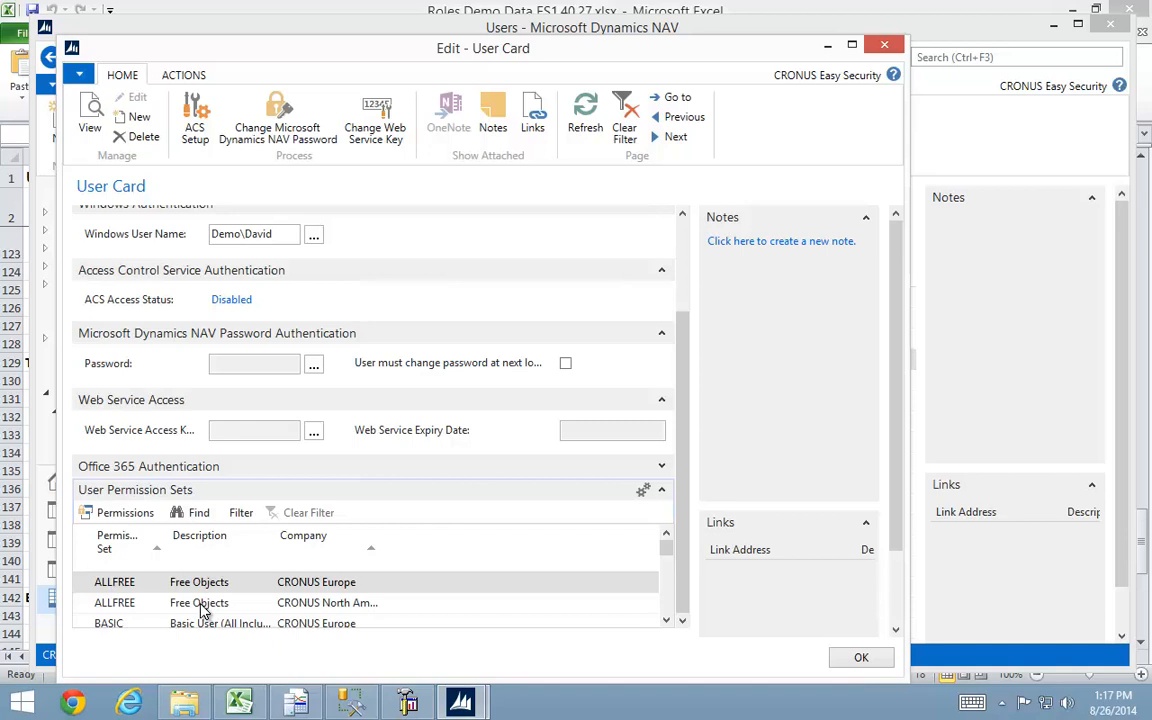
{"action": "key", "text": "Escape"}
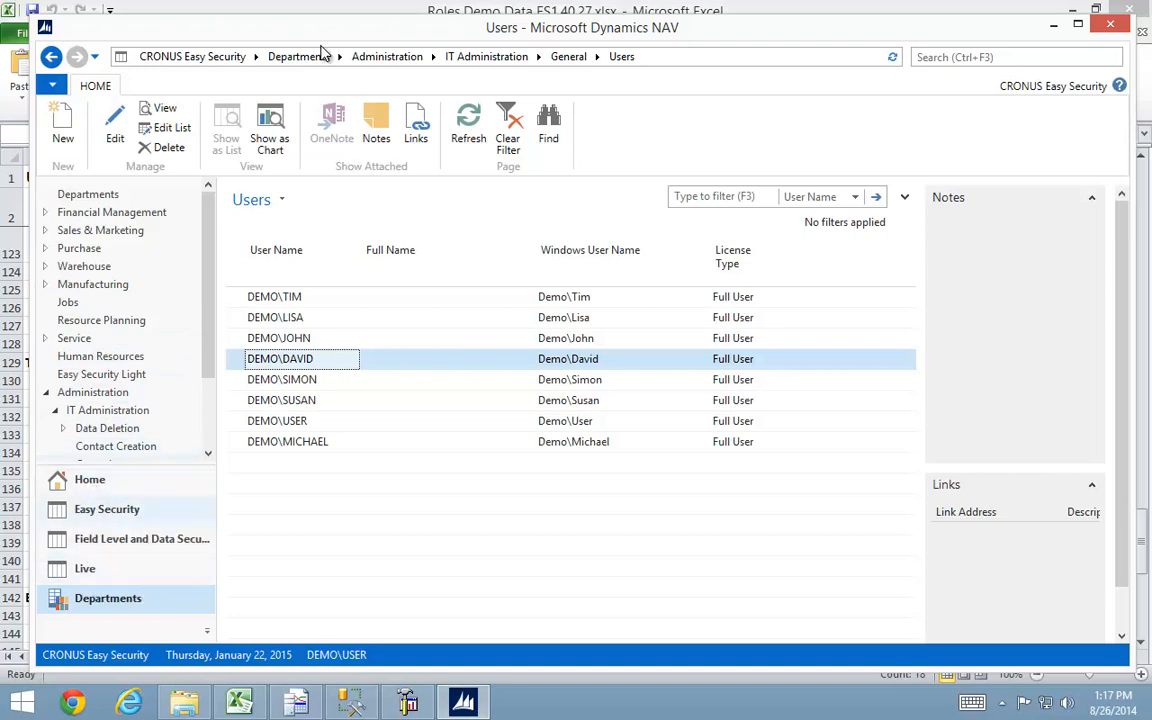
- Open the Live Windows Logins list from the Live section of the Easy Security department
{"action": "left_click", "coordinate": [194, 55]}
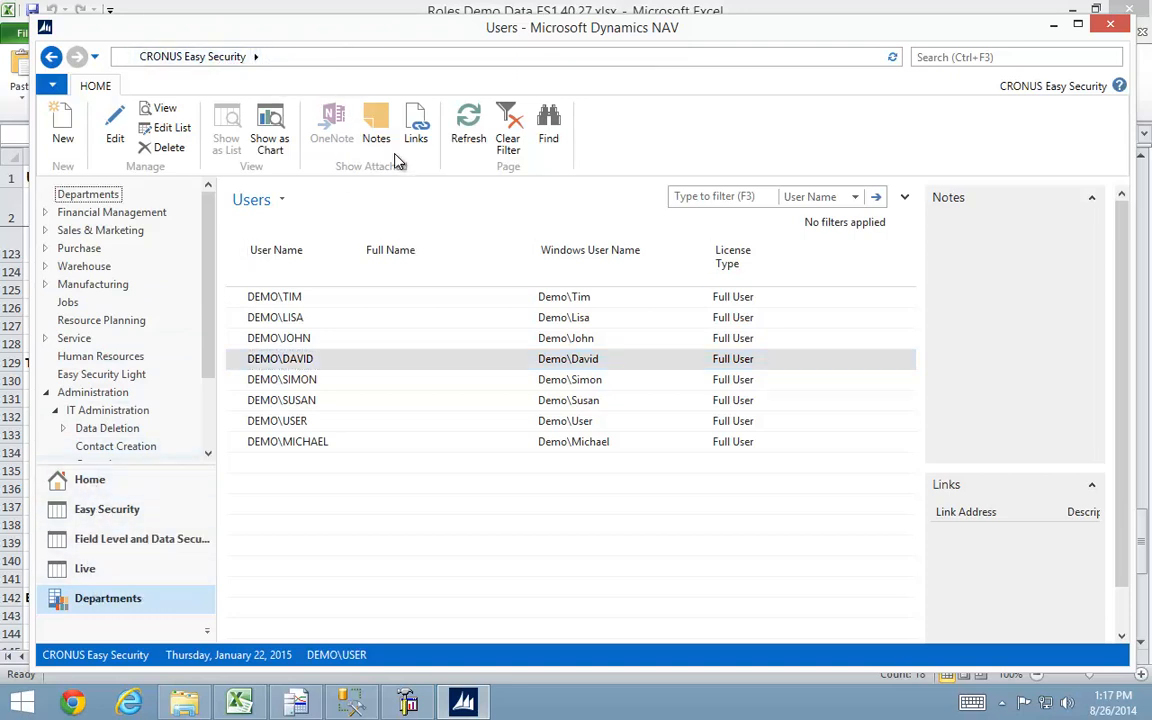
{"action": "left_click", "coordinate": [100, 601]}
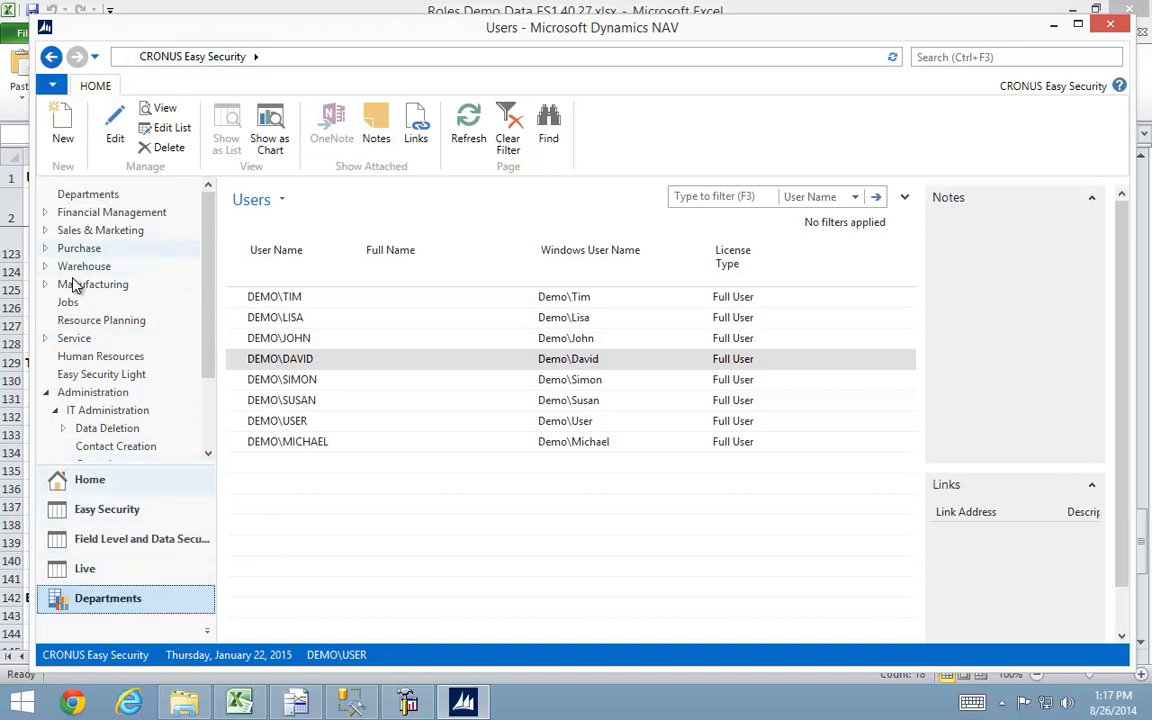
{"action": "left_click", "coordinate": [47, 396]}
{"action": "left_click", "coordinate": [80, 410]}
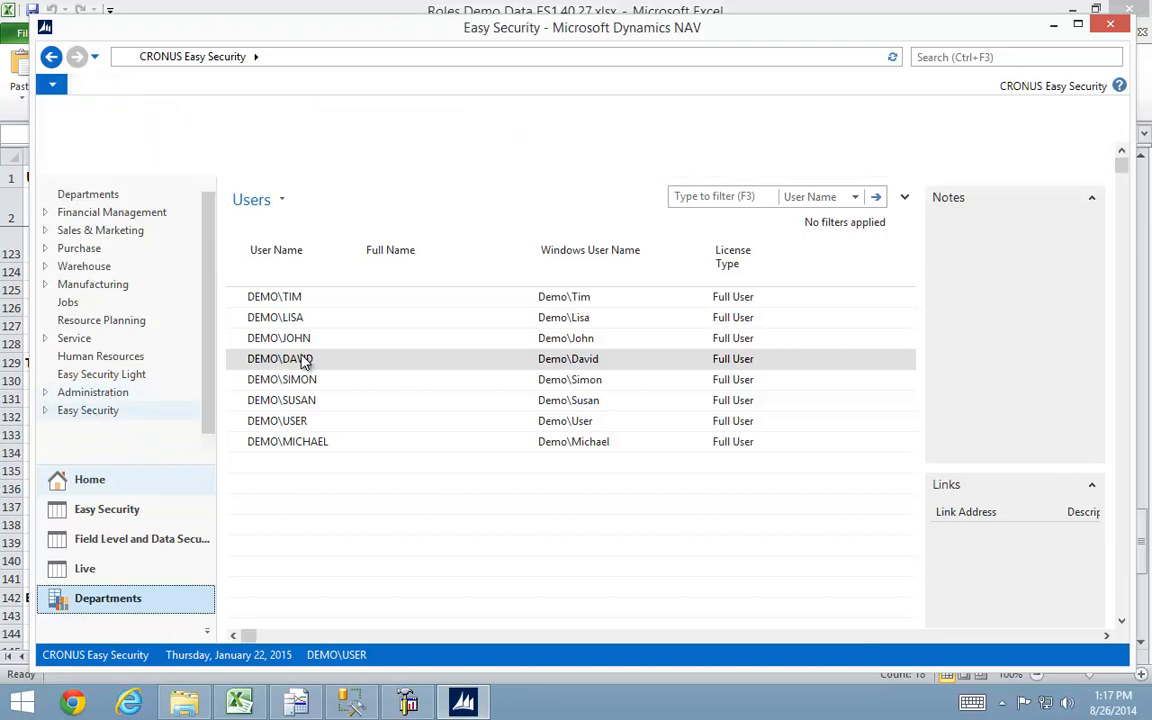
{"action": "left_click", "coordinate": [580, 175]}
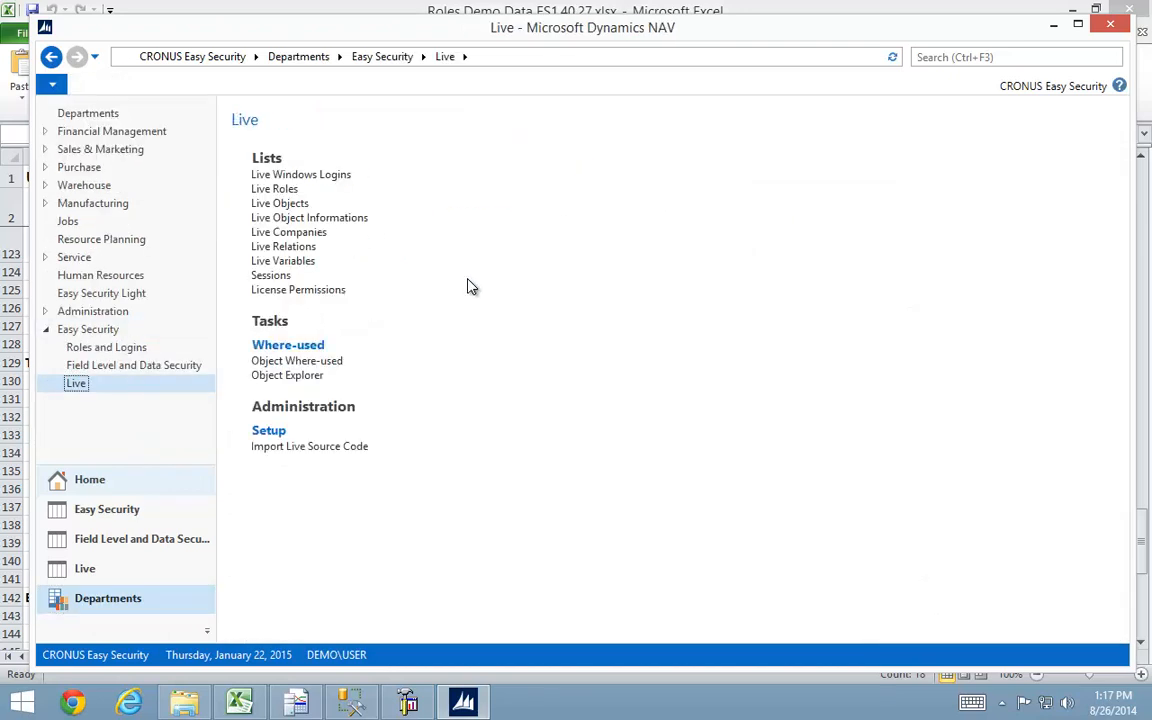
{"action": "left_click", "coordinate": [294, 176]}
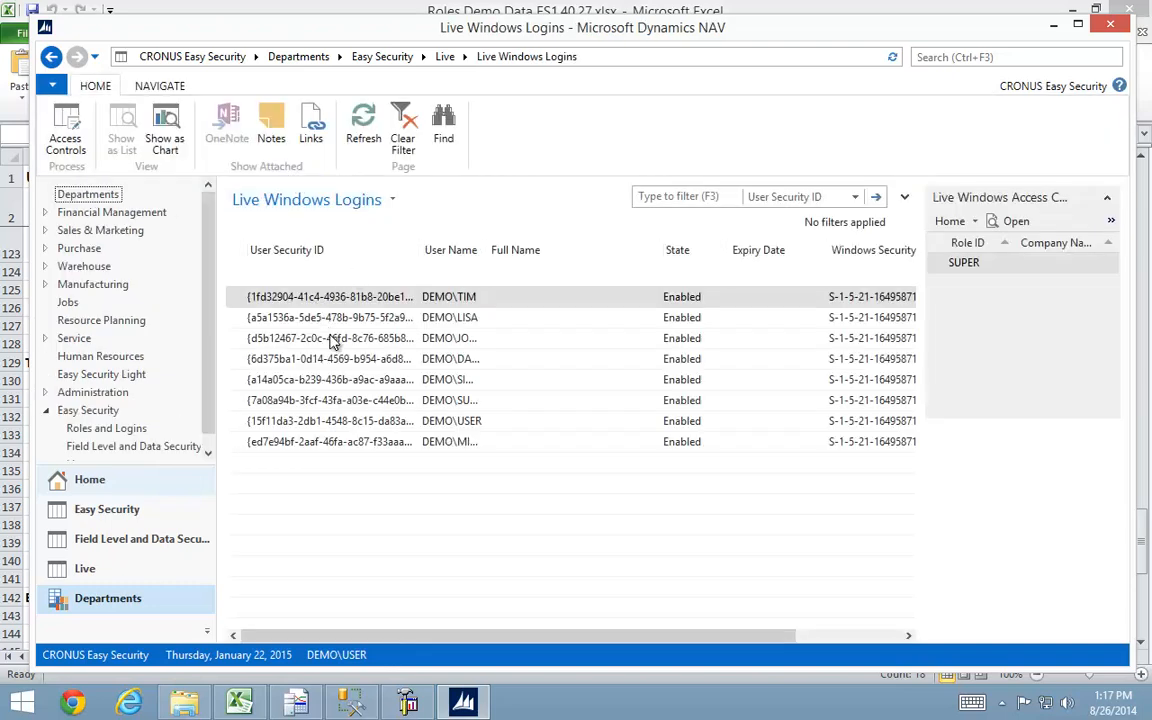
- Check the live access controls assigned to the DEMO\USER login and the fourth listed login
{"action": "left_click", "coordinate": [410, 421]}
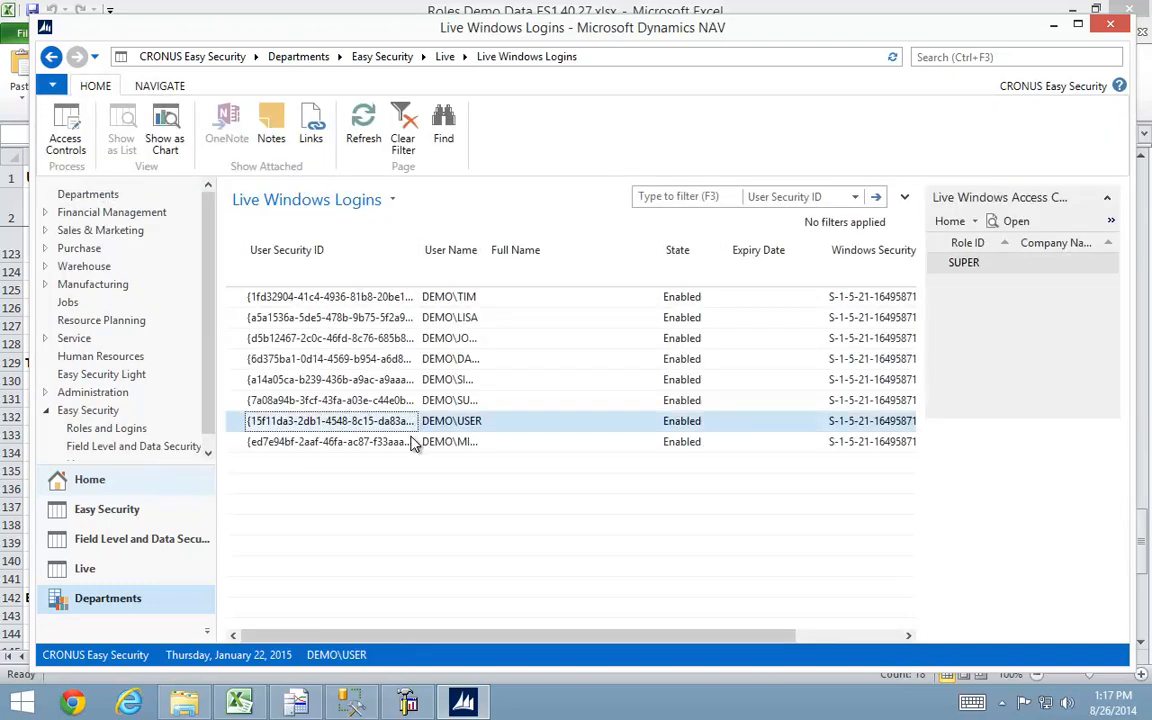
{"action": "left_click", "coordinate": [394, 361]}
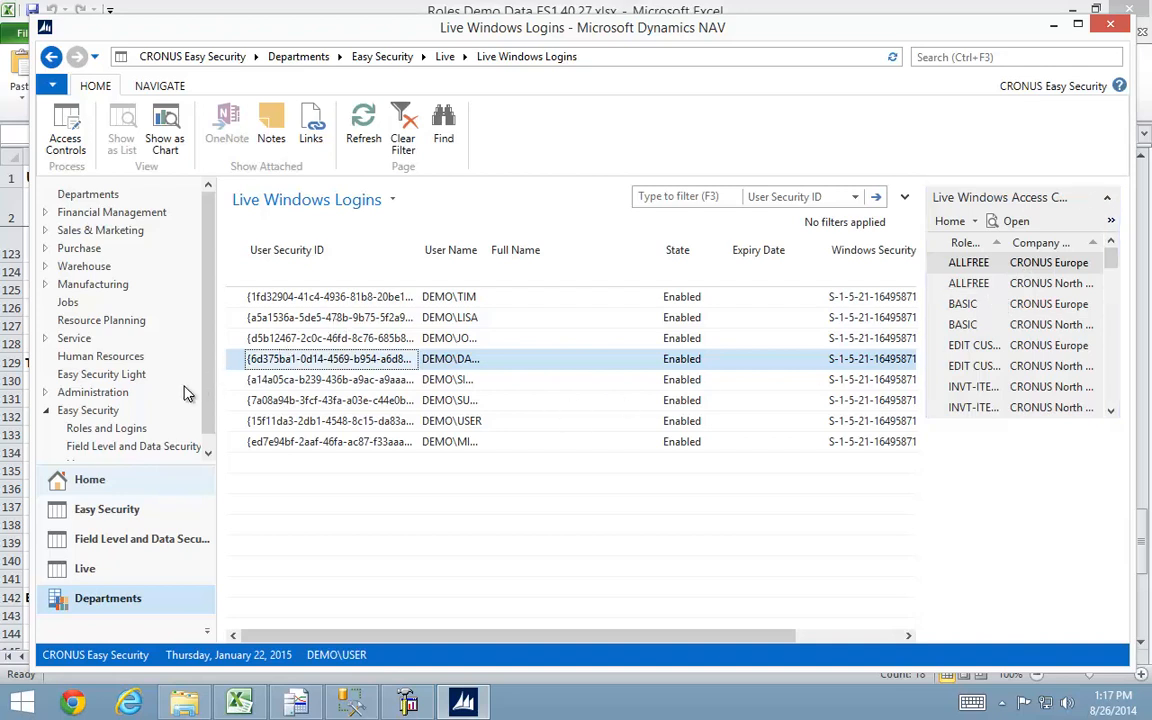
- Open the Restore Points list from the Roles and Logins department and select the last restore point, RSP00034
{"action": "left_click", "coordinate": [100, 430]}
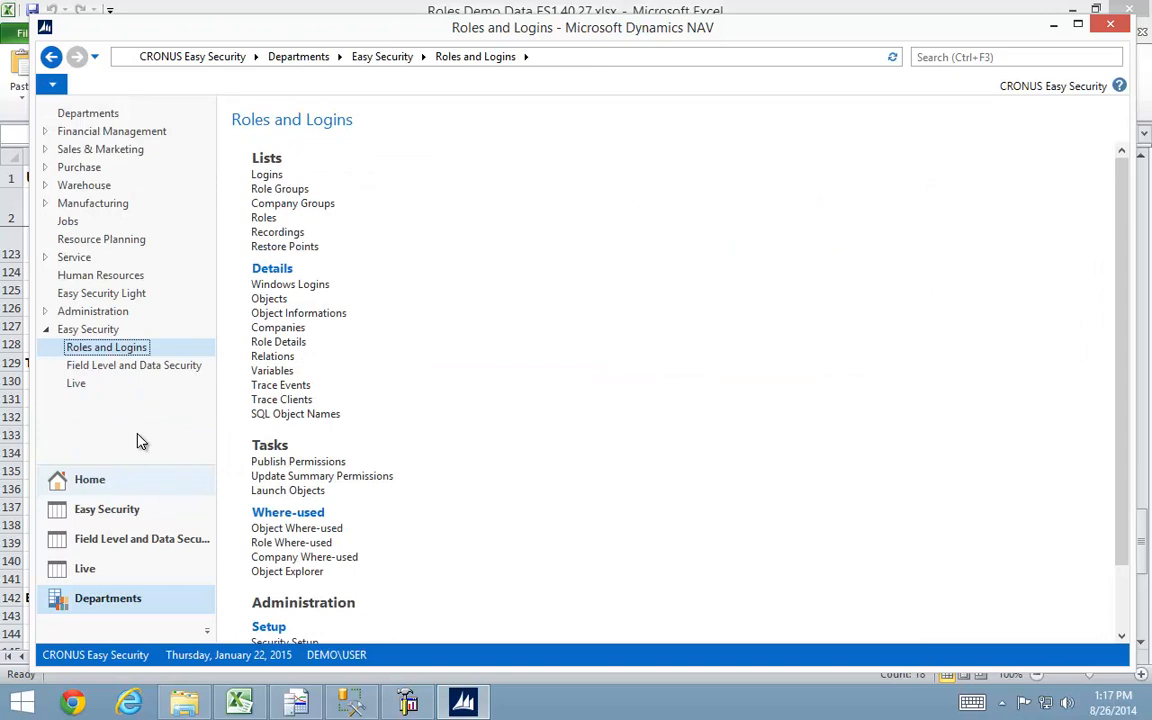
{"action": "left_click", "coordinate": [268, 248]}
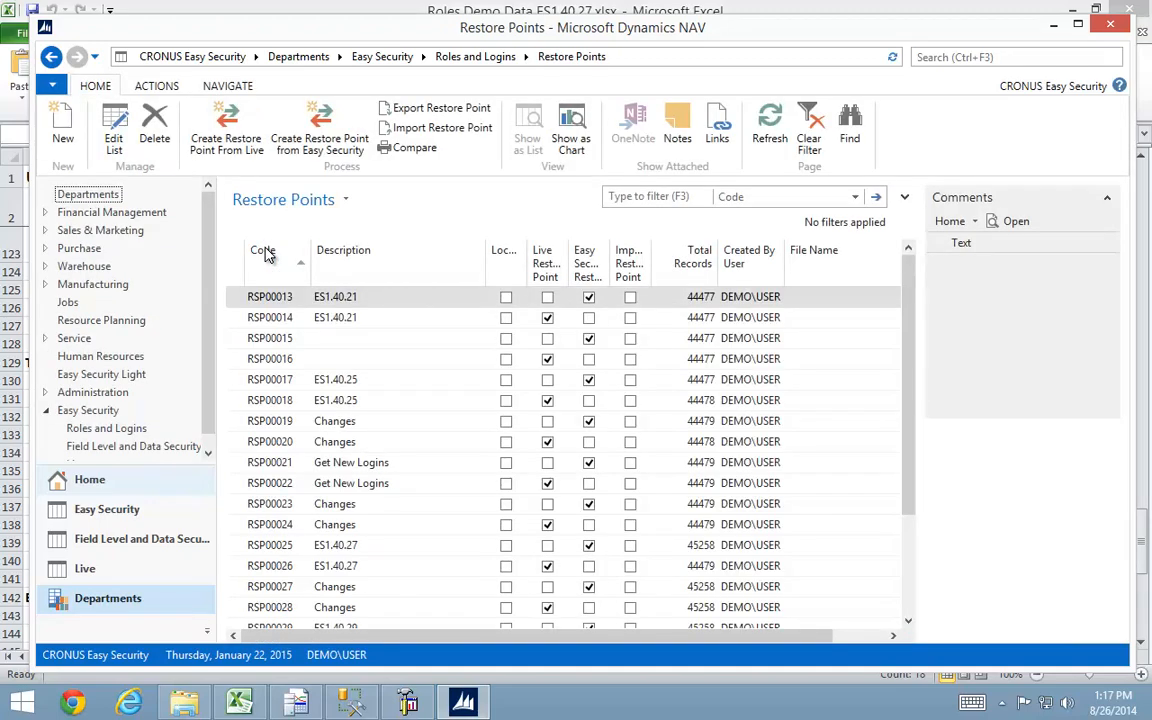
{"action": "scroll", "coordinate": [312, 375], "scroll_direction": "down", "scroll_amount": 2}
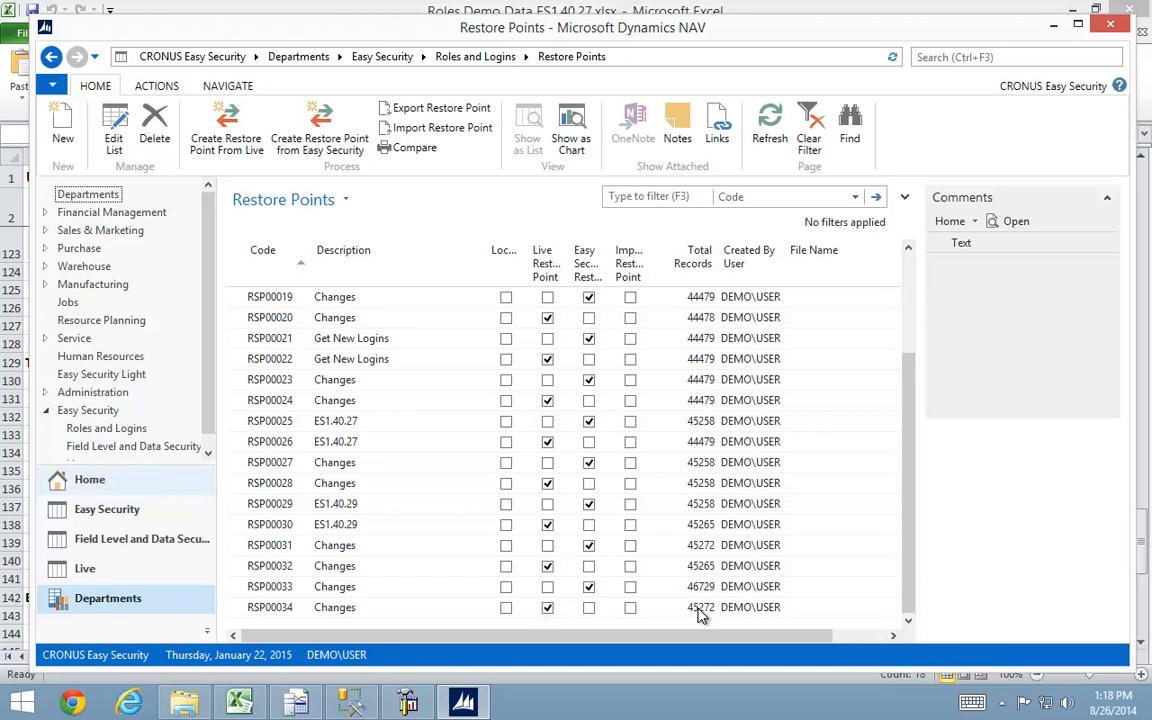
{"action": "left_click", "coordinate": [278, 614]}
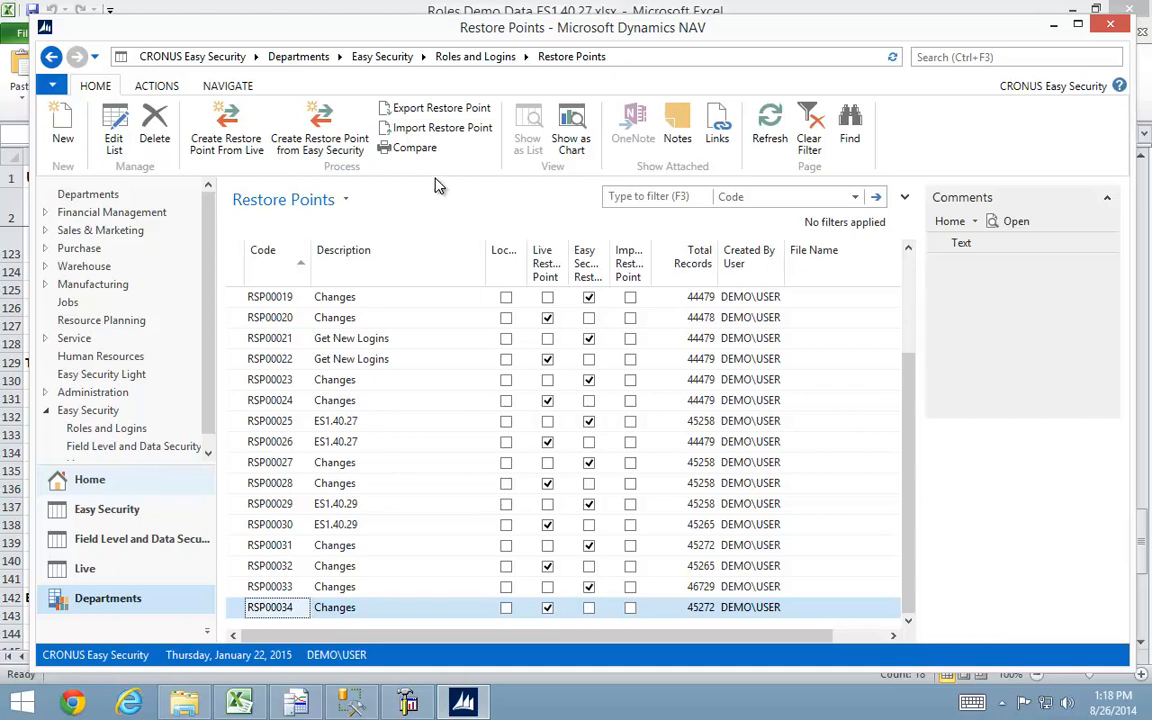
- Add a new restore point with the description Manual and create it from the Live permissions
{"action": "left_click", "coordinate": [59, 127]}
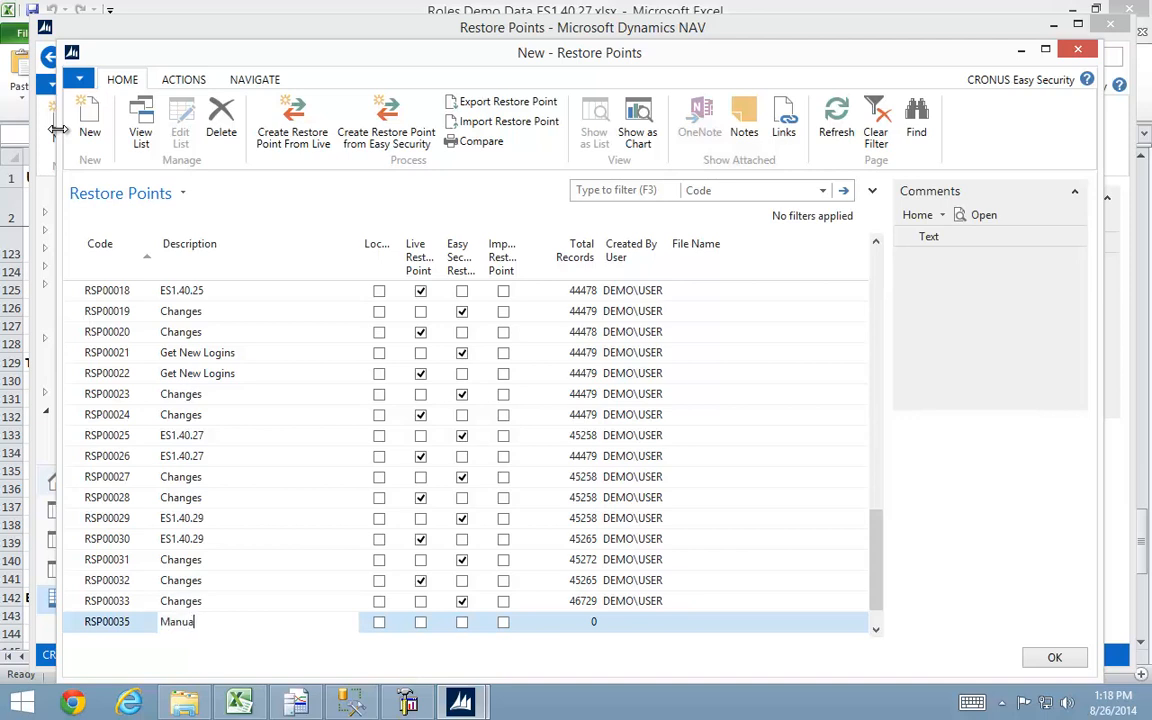
{"action": "left_click", "coordinate": [296, 127]}
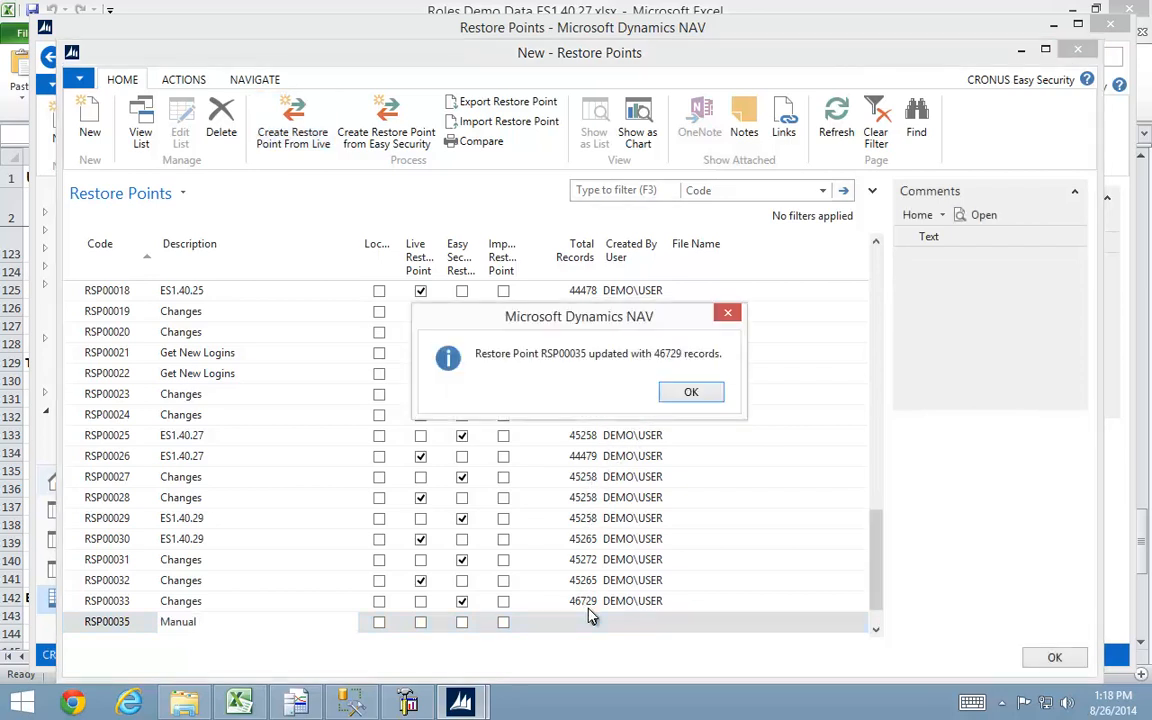
{"action": "key", "text": "Return"}
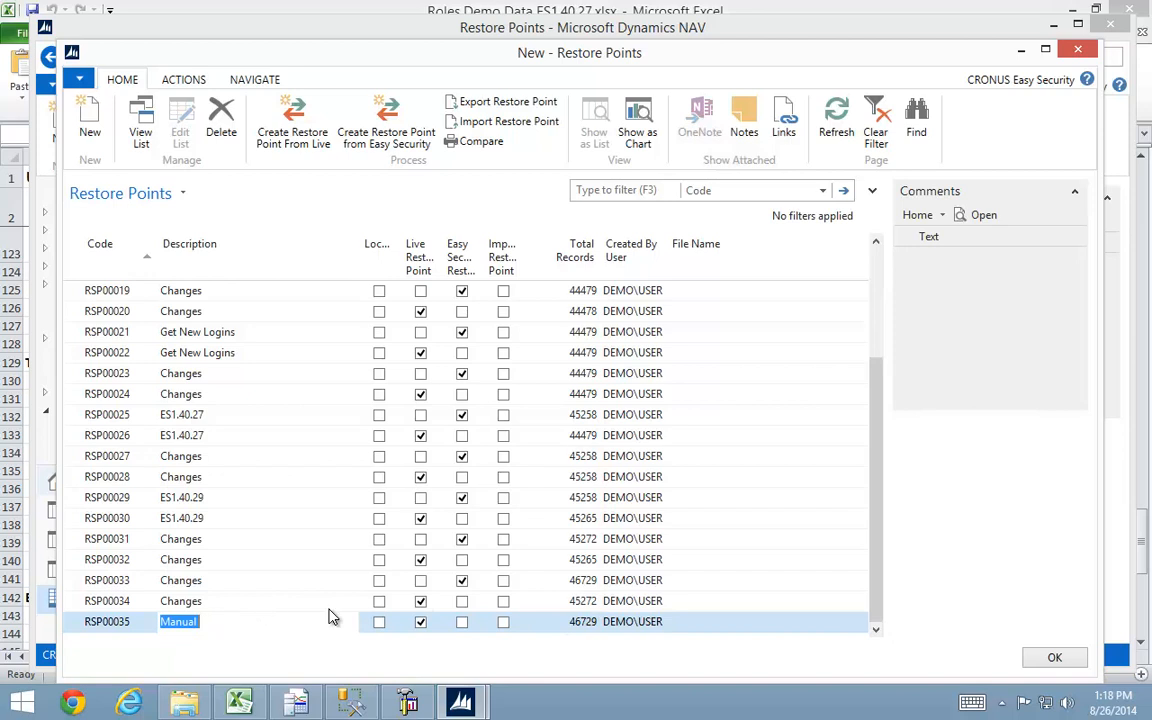
- Set up a comparison for the Manual restore point in Indented format, including Compare, Windows Logins, Windows Access Controls and Roles
{"action": "left_click", "coordinate": [484, 146]}
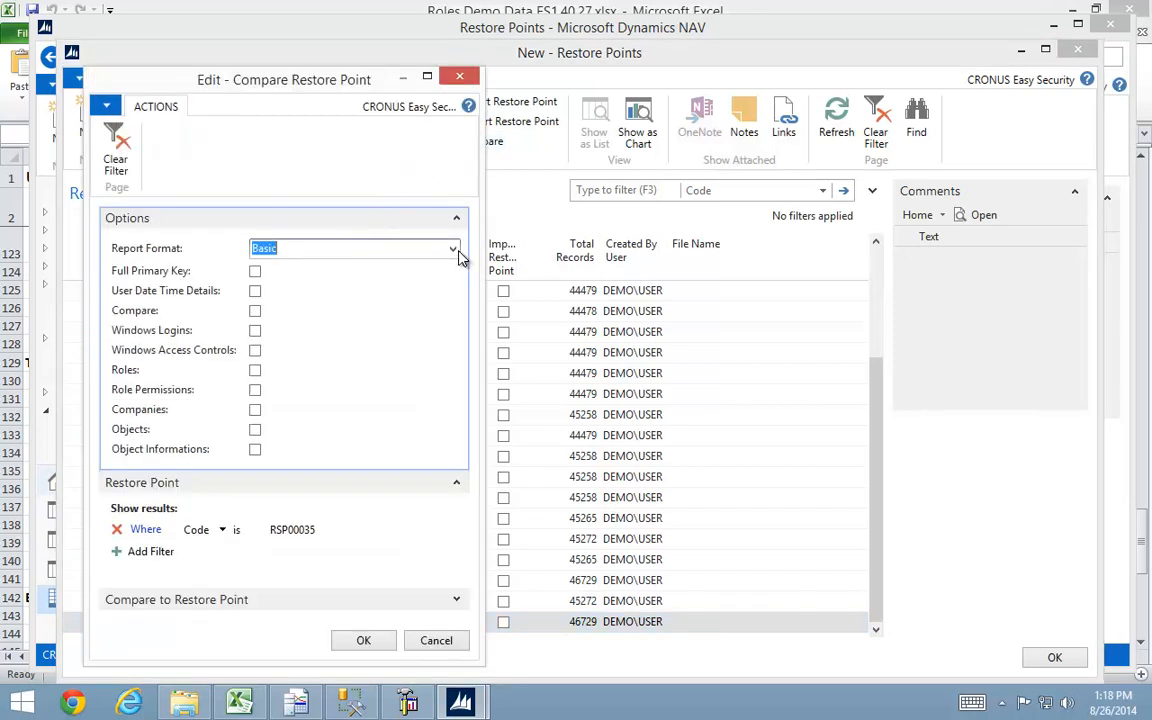
{"action": "left_click", "coordinate": [452, 250]}
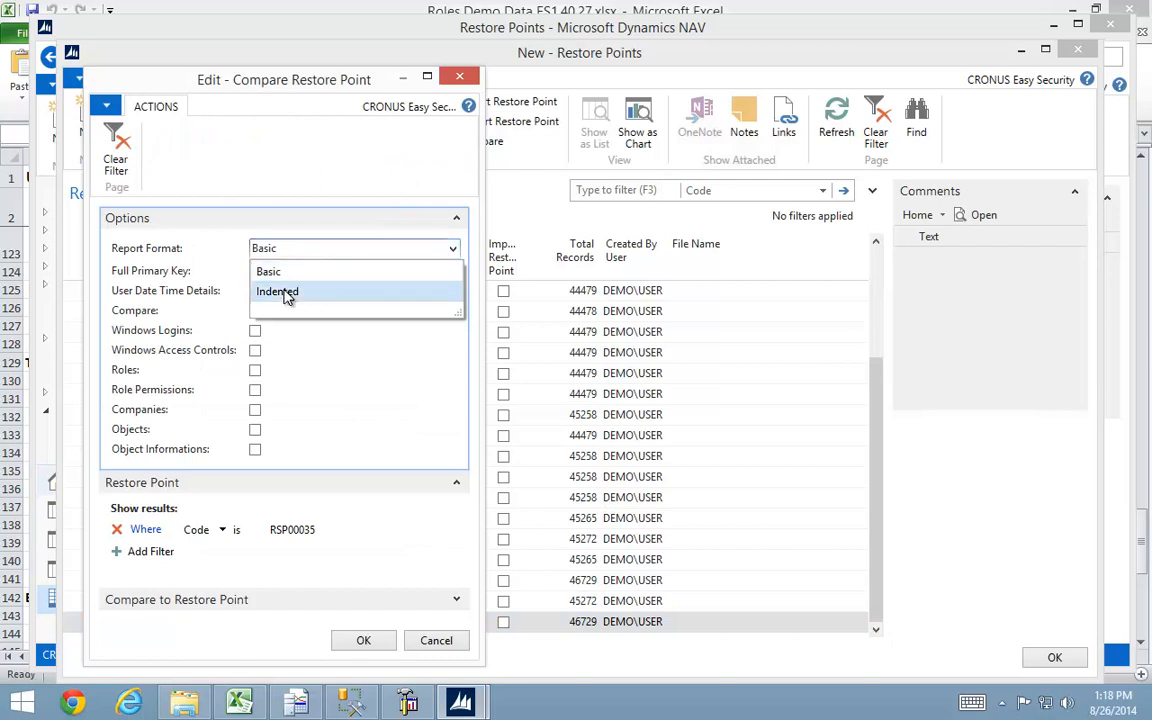
{"action": "left_click", "coordinate": [282, 292]}
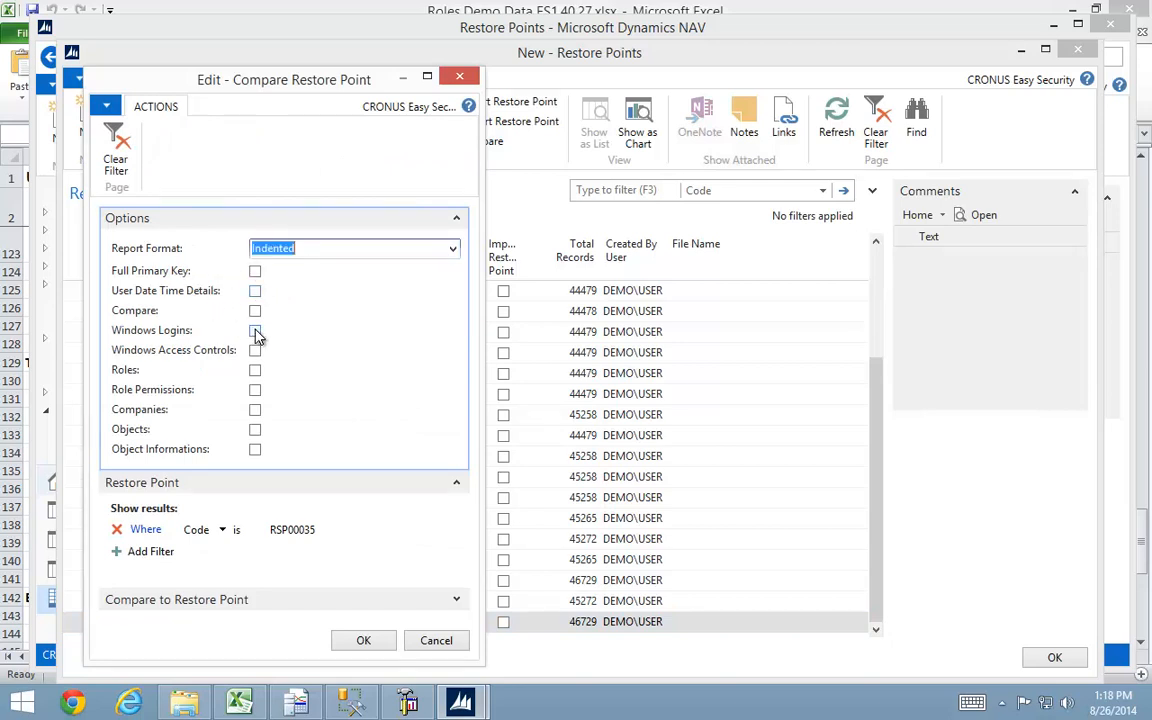
{"action": "left_click", "coordinate": [255, 331]}
{"action": "left_click", "coordinate": [256, 312]}
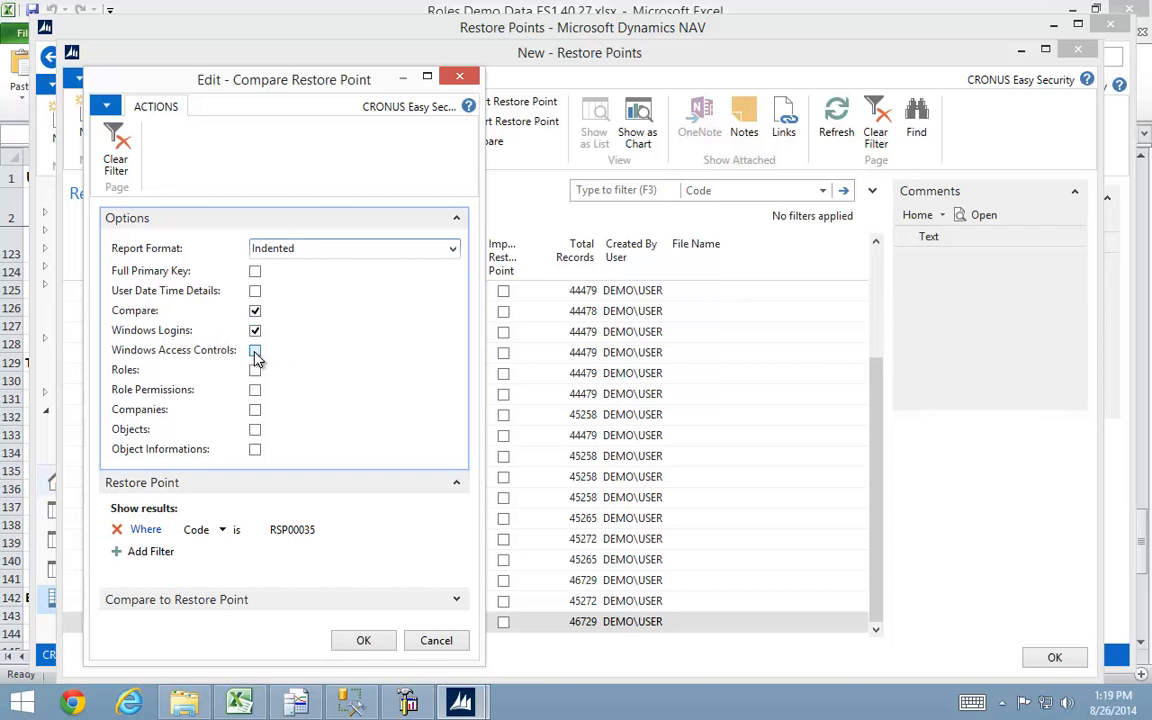
{"action": "left_click", "coordinate": [255, 354]}
- Choose RSP00034 as the restore point to compare against and run the comparison
{"action": "left_click", "coordinate": [456, 602]}
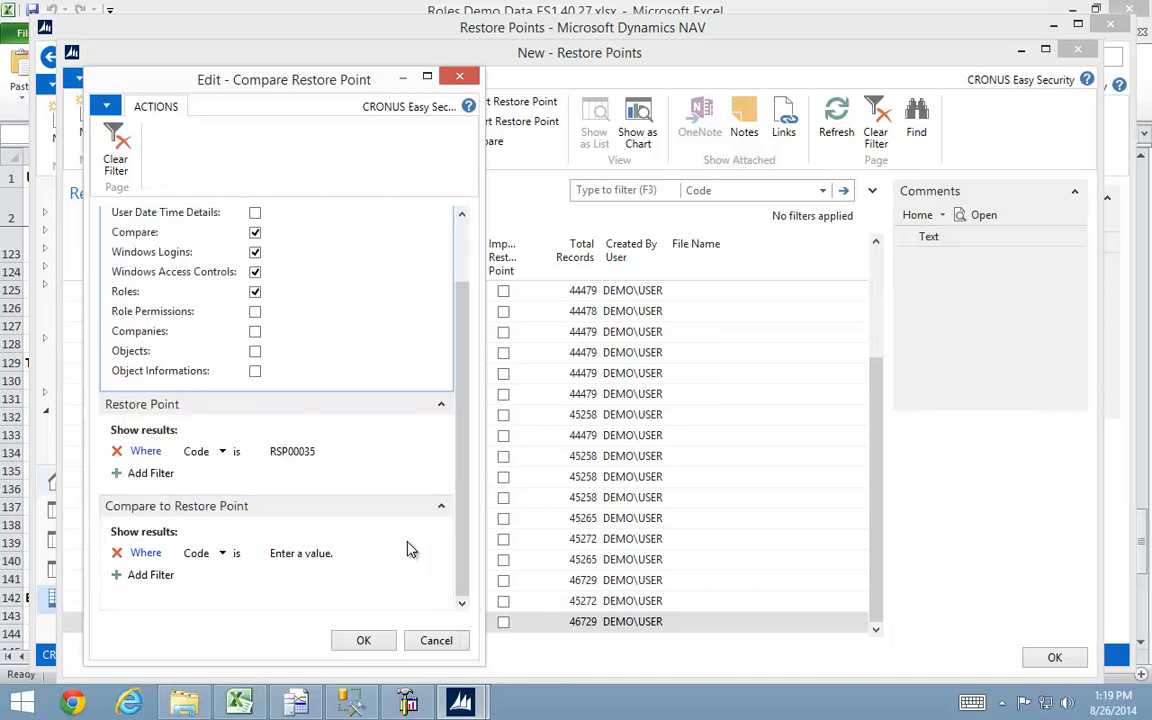
{"action": "left_click", "coordinate": [310, 555]}
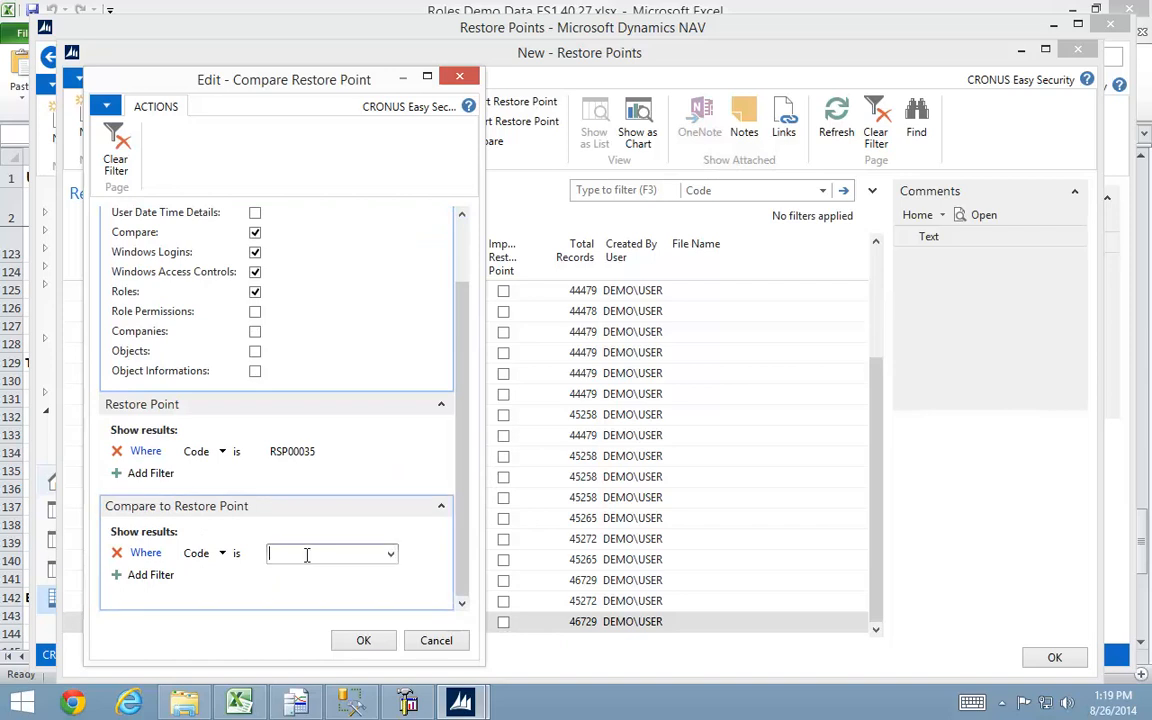
{"action": "left_click", "coordinate": [391, 560]}
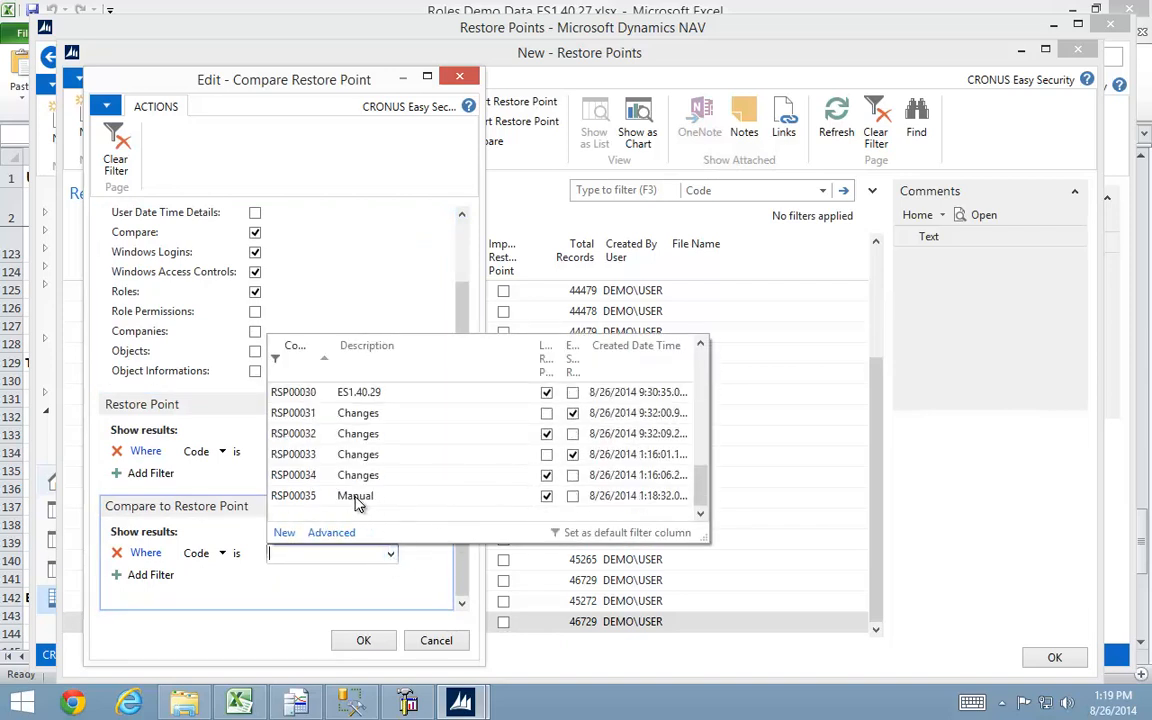
{"action": "left_click", "coordinate": [304, 476]}
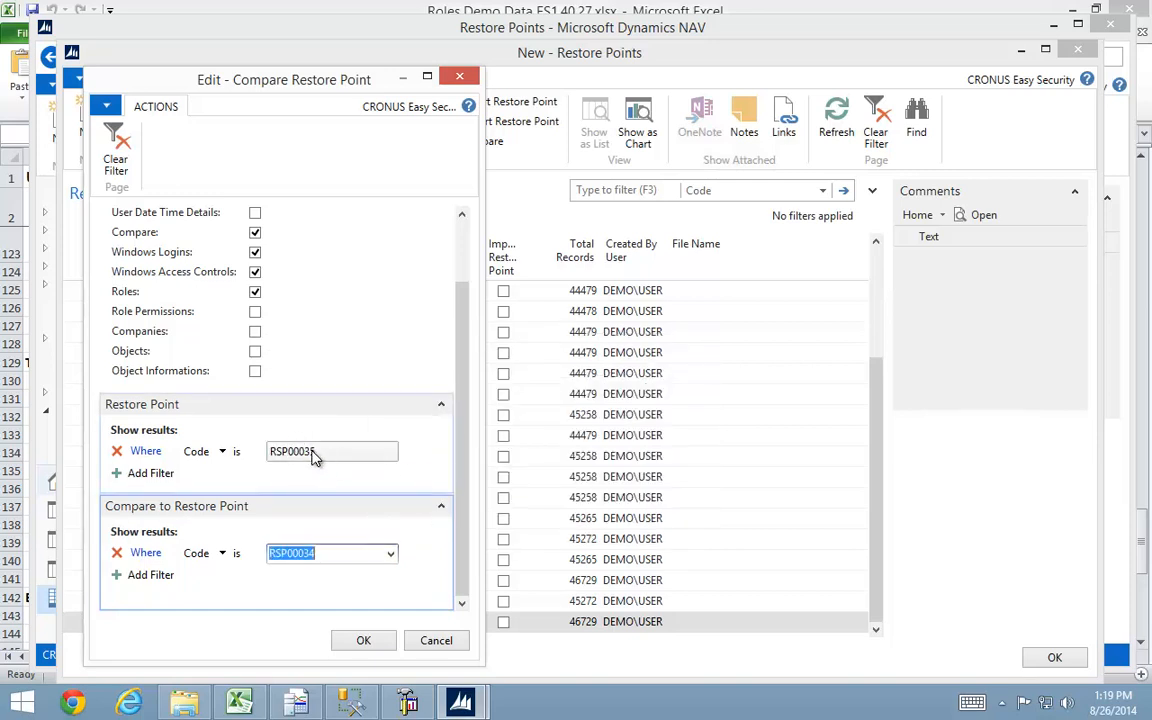
{"action": "left_click", "coordinate": [368, 643]}
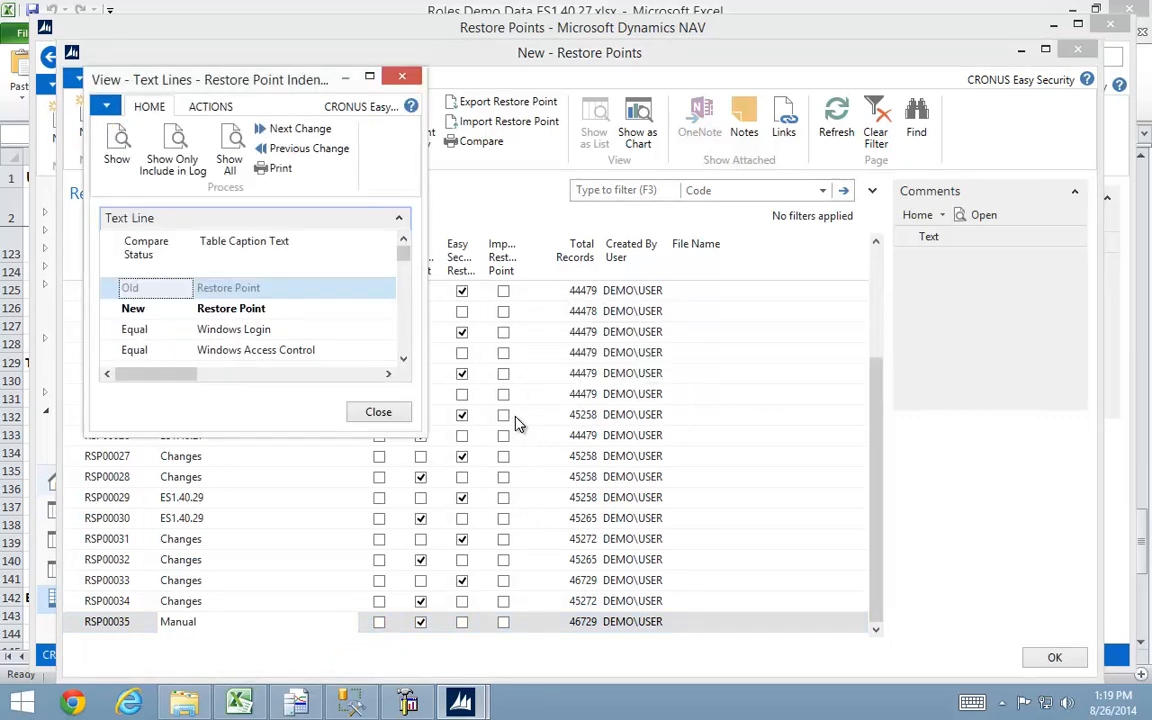
- Enlarge the comparison results, widen the Primary Key Text column, examine each change through to the last one, and close the results
{"action": "left_click_drag", "start_coordinate": [419, 432], "coordinate": [1031, 648]}
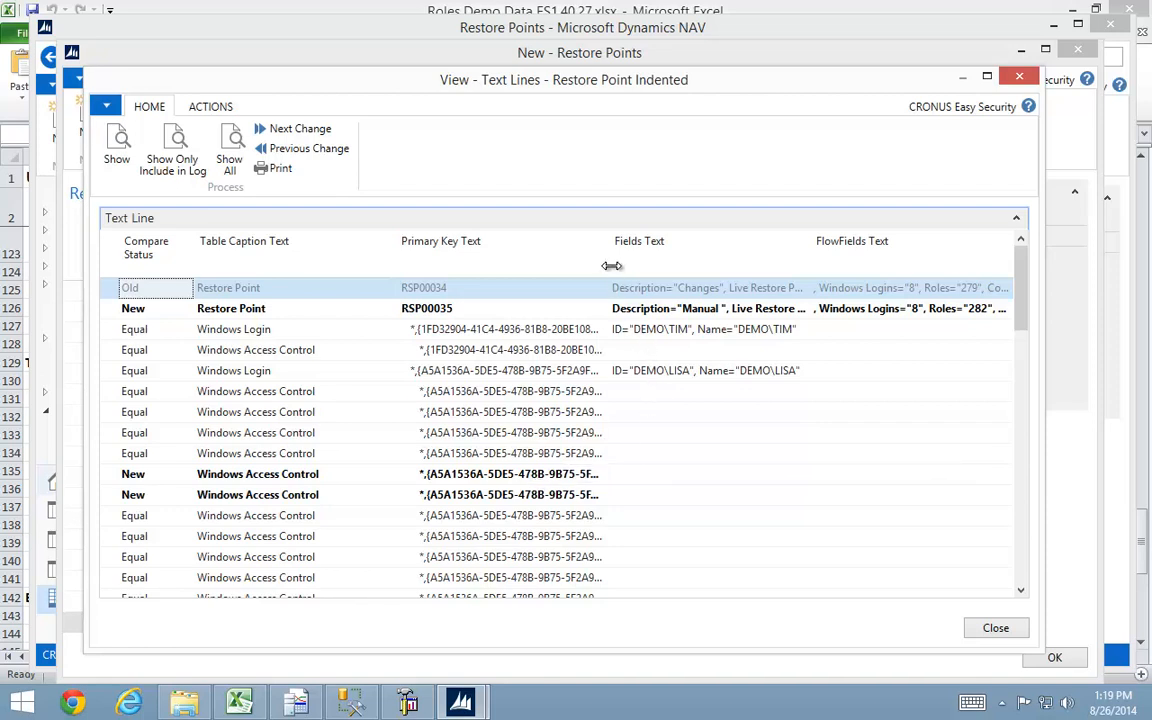
{"action": "left_click_drag", "start_coordinate": [612, 265], "coordinate": [787, 265]}
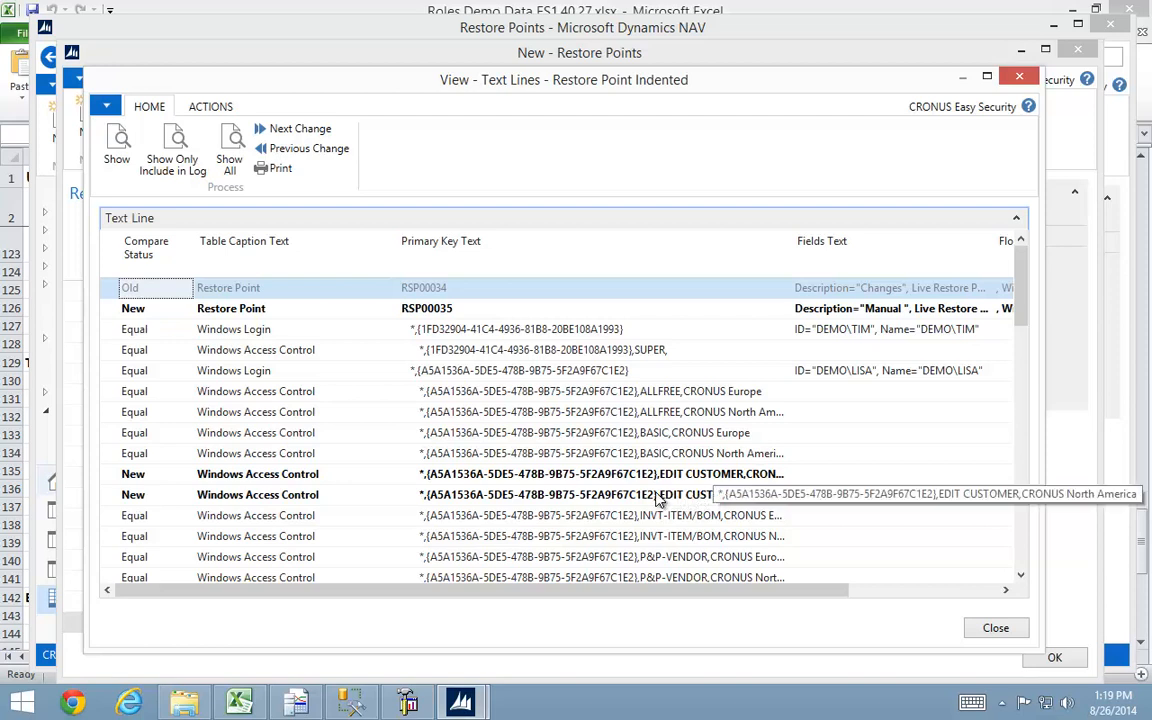
{"action": "left_click", "coordinate": [291, 134]}
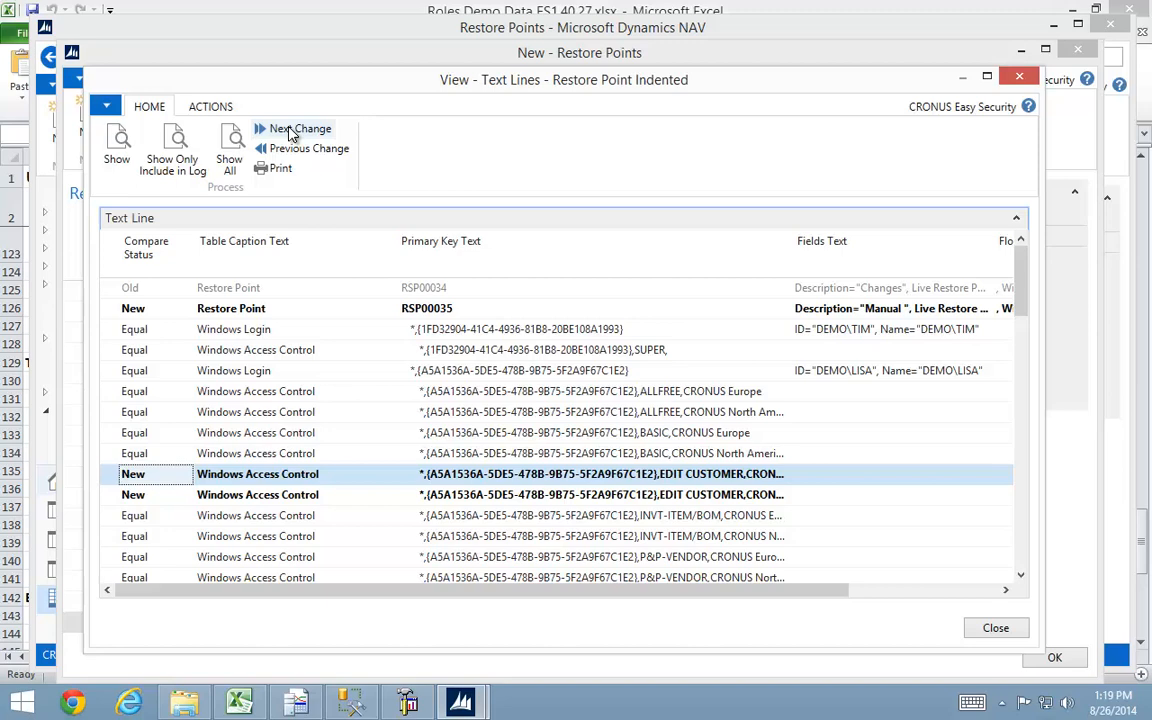
{"action": "left_click", "coordinate": [291, 134]}
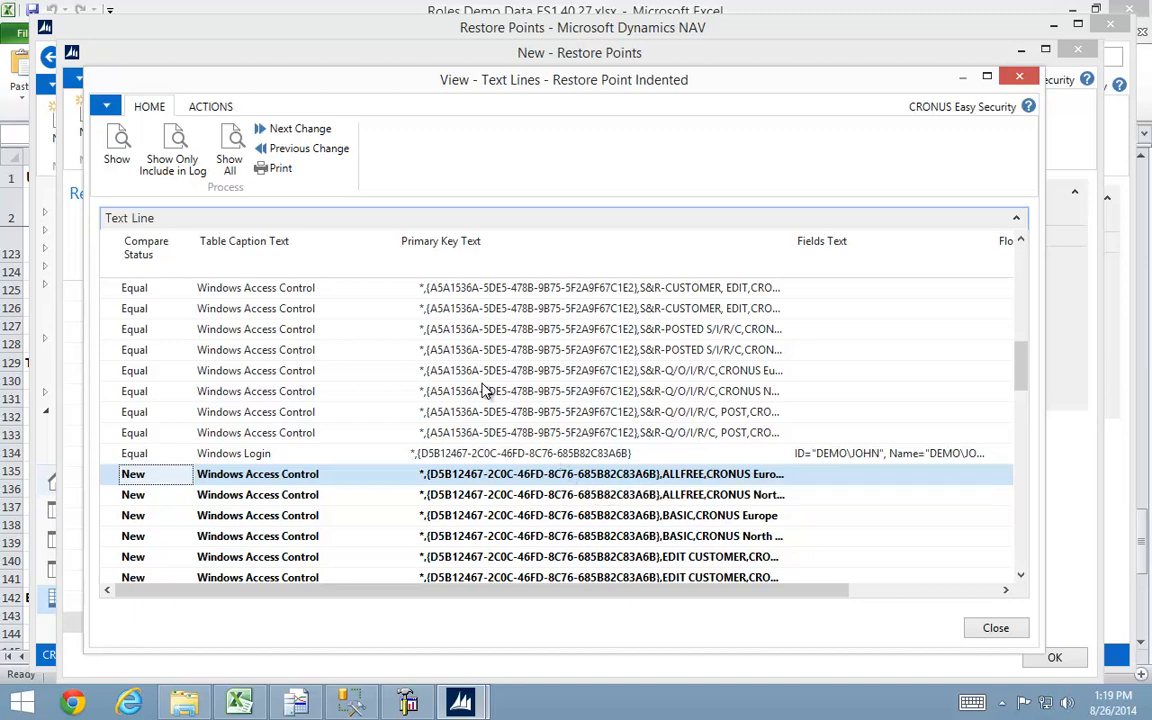
{"action": "left_click", "coordinate": [289, 131]}
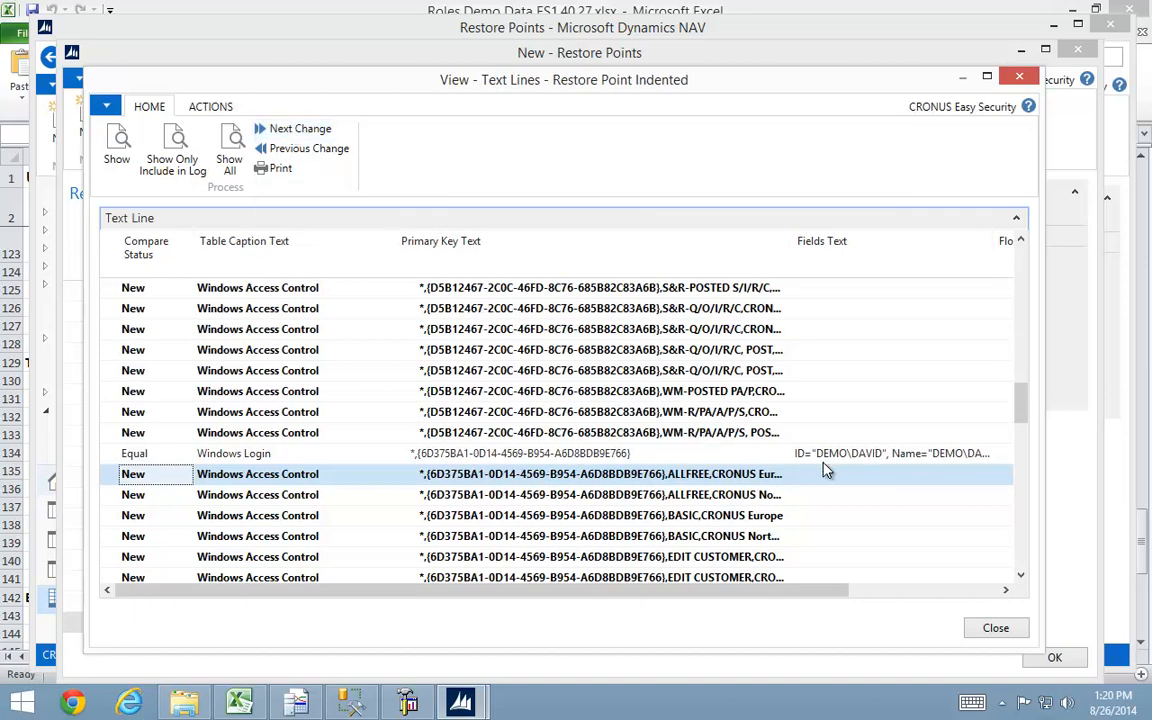
{"action": "left_click", "coordinate": [291, 135]}
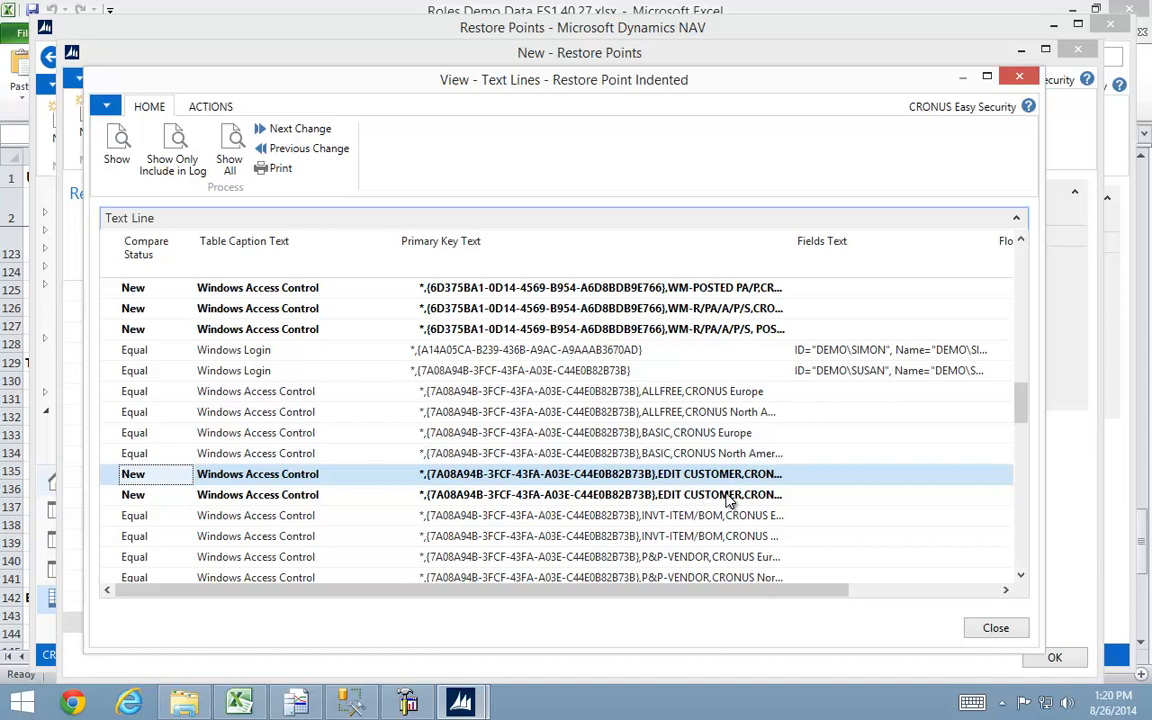
{"action": "left_click", "coordinate": [289, 132]}
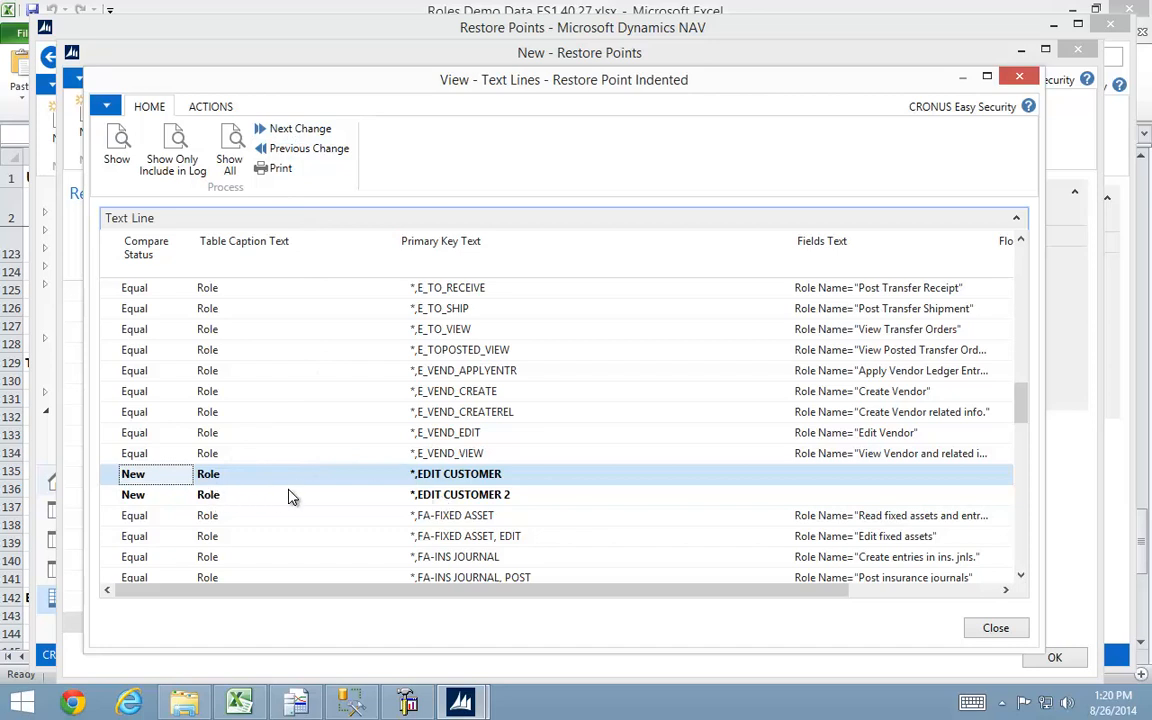
{"action": "left_click", "coordinate": [291, 133]}
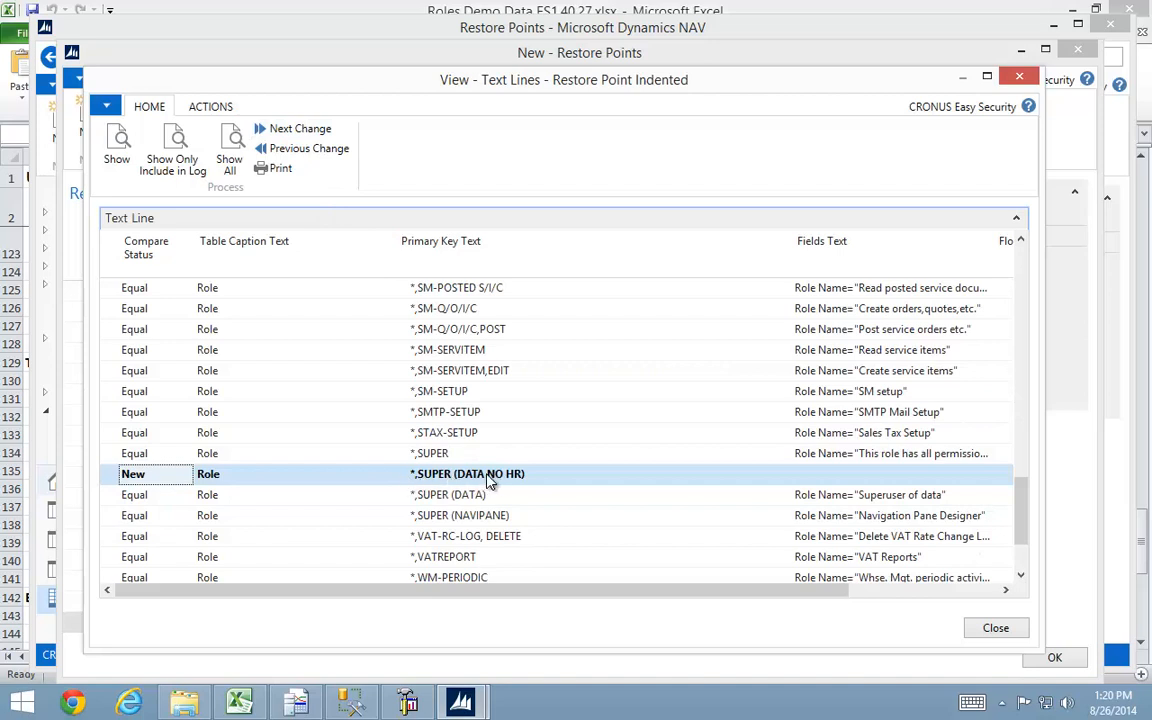
{"action": "left_click", "coordinate": [290, 130]}
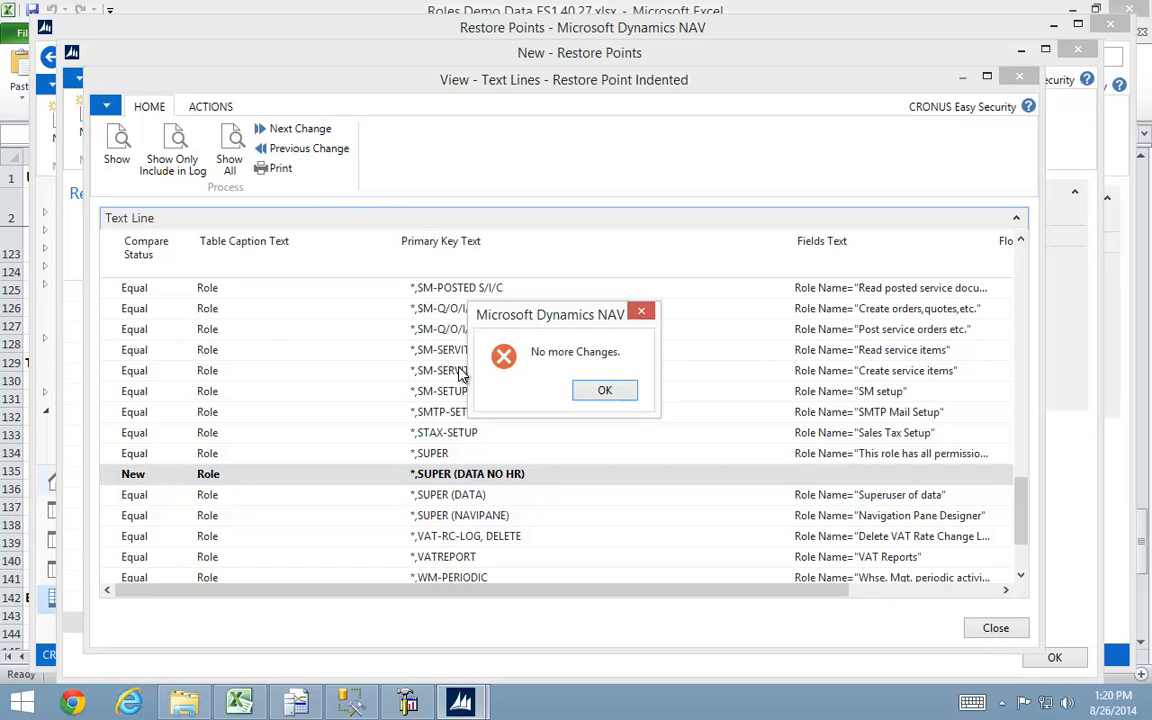
{"action": "key", "text": "Return"}
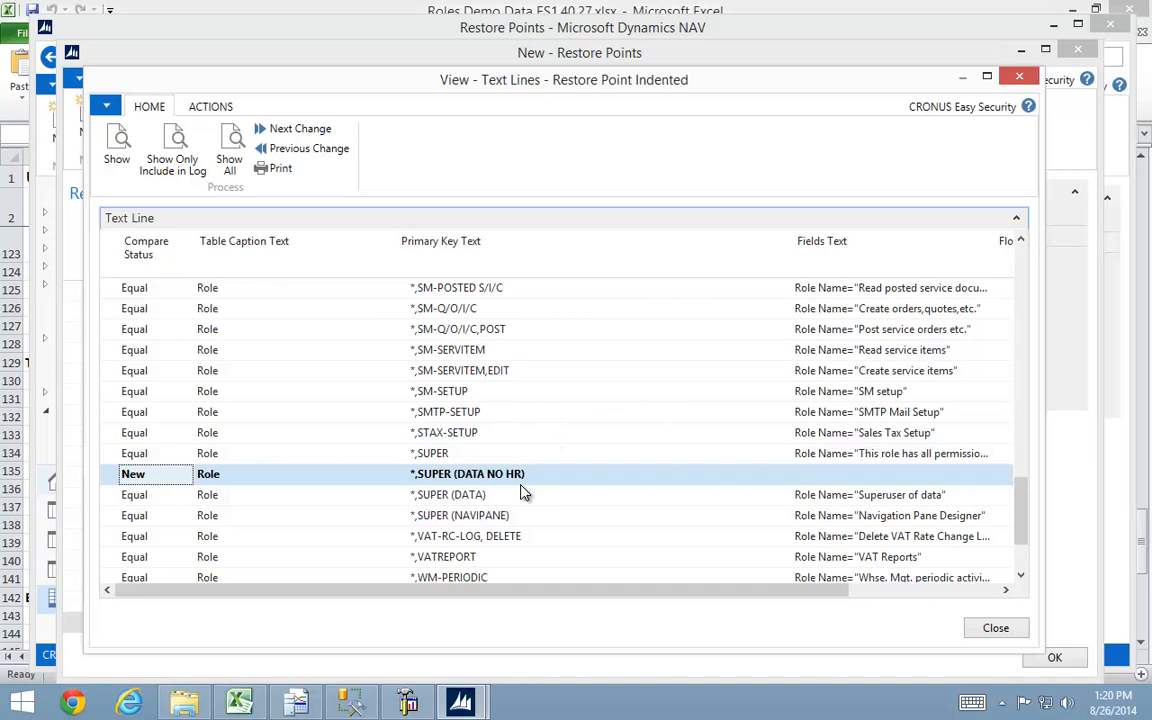
{"action": "key", "text": "Escape"}
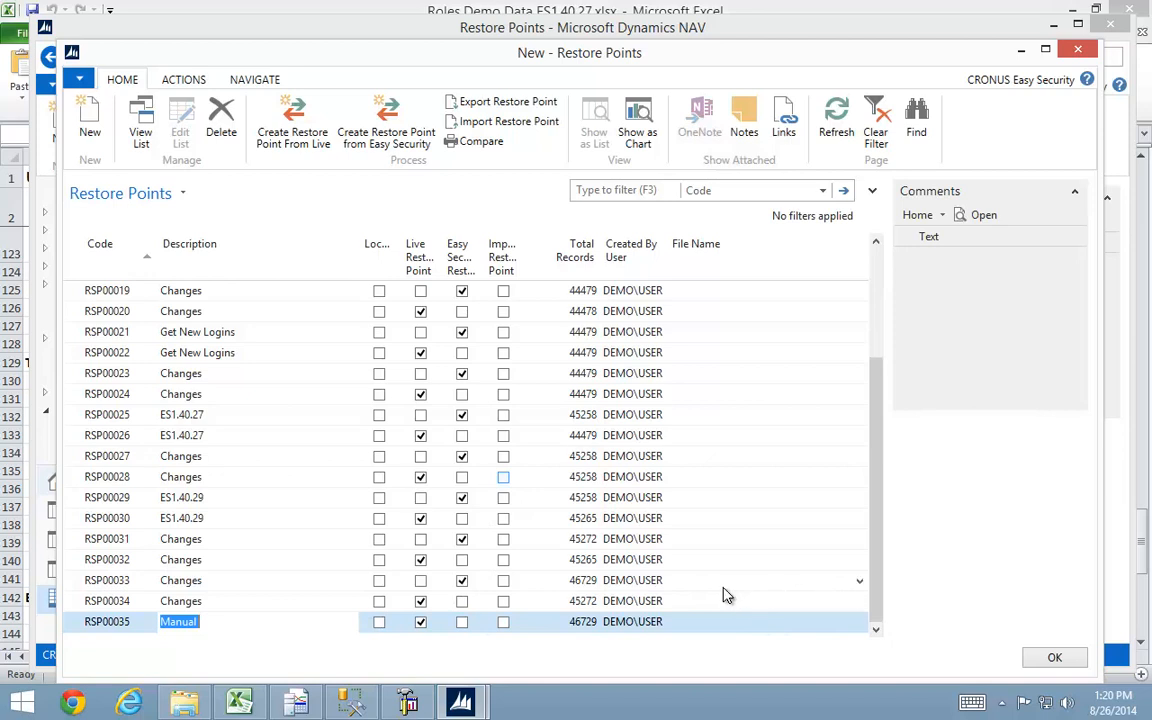
- Lock the Manual restore point and try to write restore point RSP00034 to Live
{"action": "left_click", "coordinate": [380, 623]}
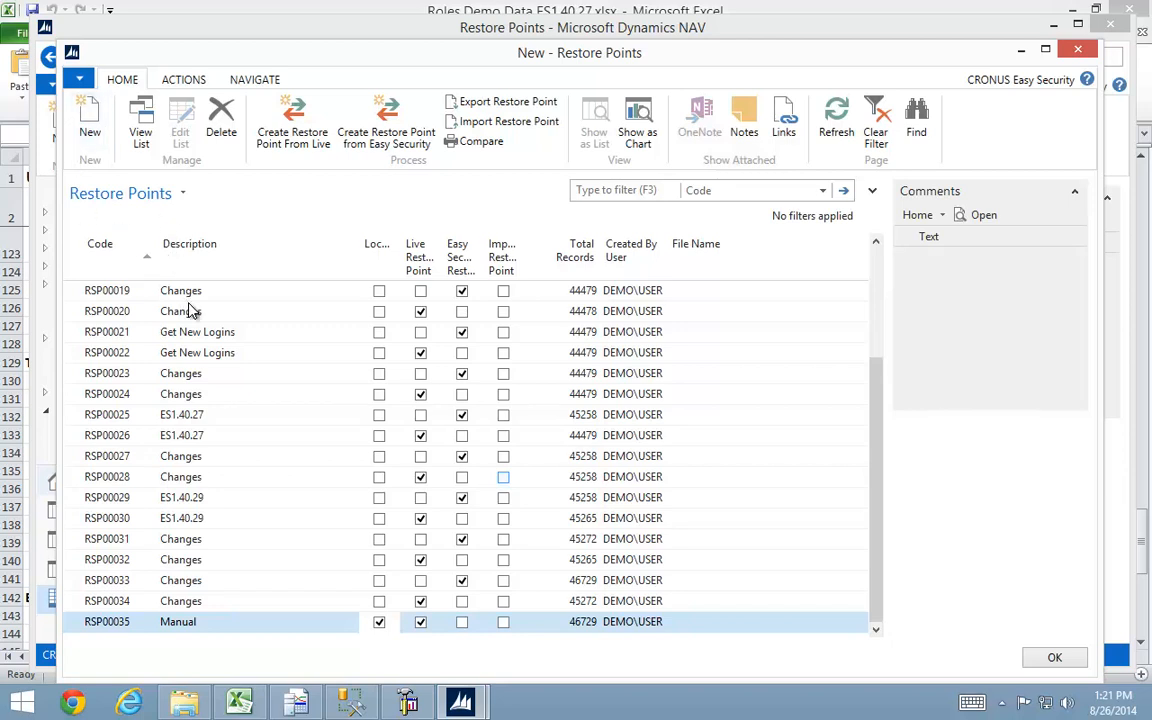
{"action": "left_click", "coordinate": [200, 601]}
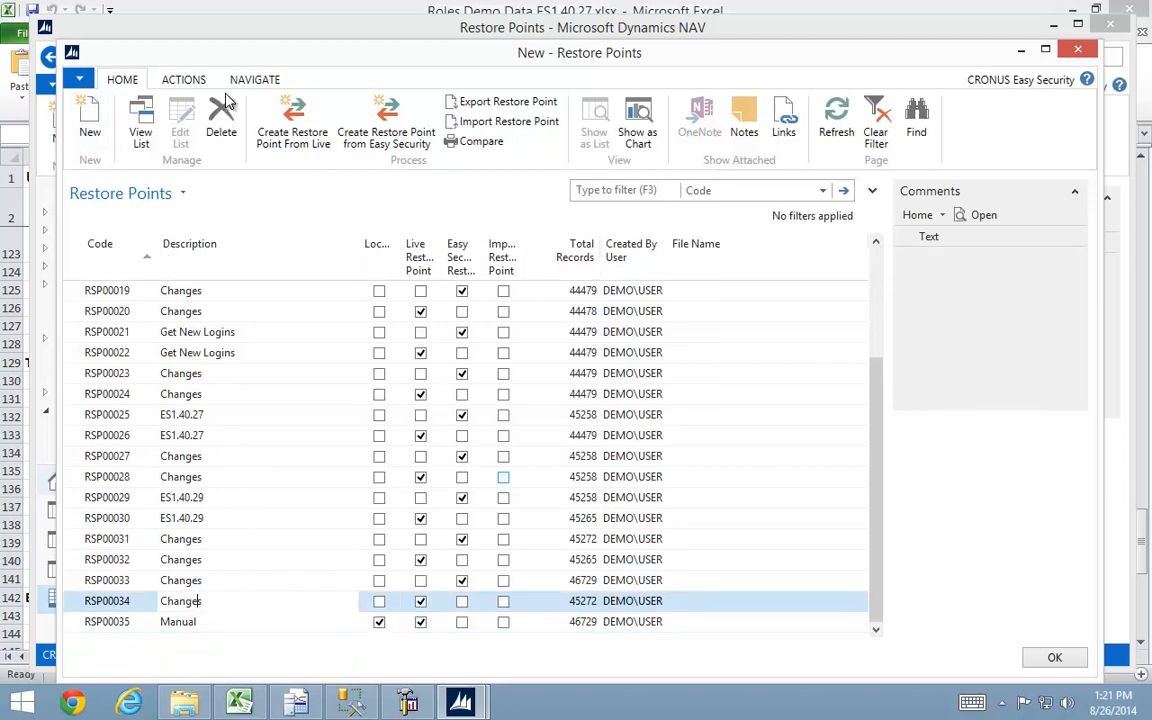
{"action": "left_click", "coordinate": [184, 82]}
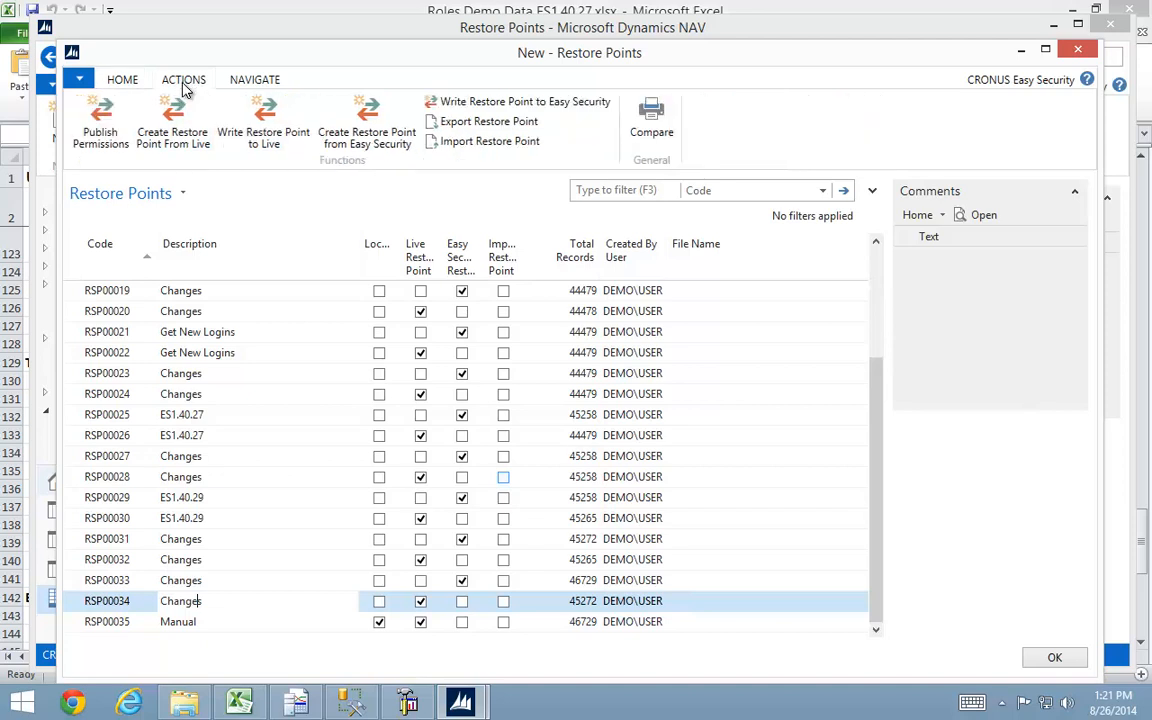
{"action": "left_click", "coordinate": [274, 134]}
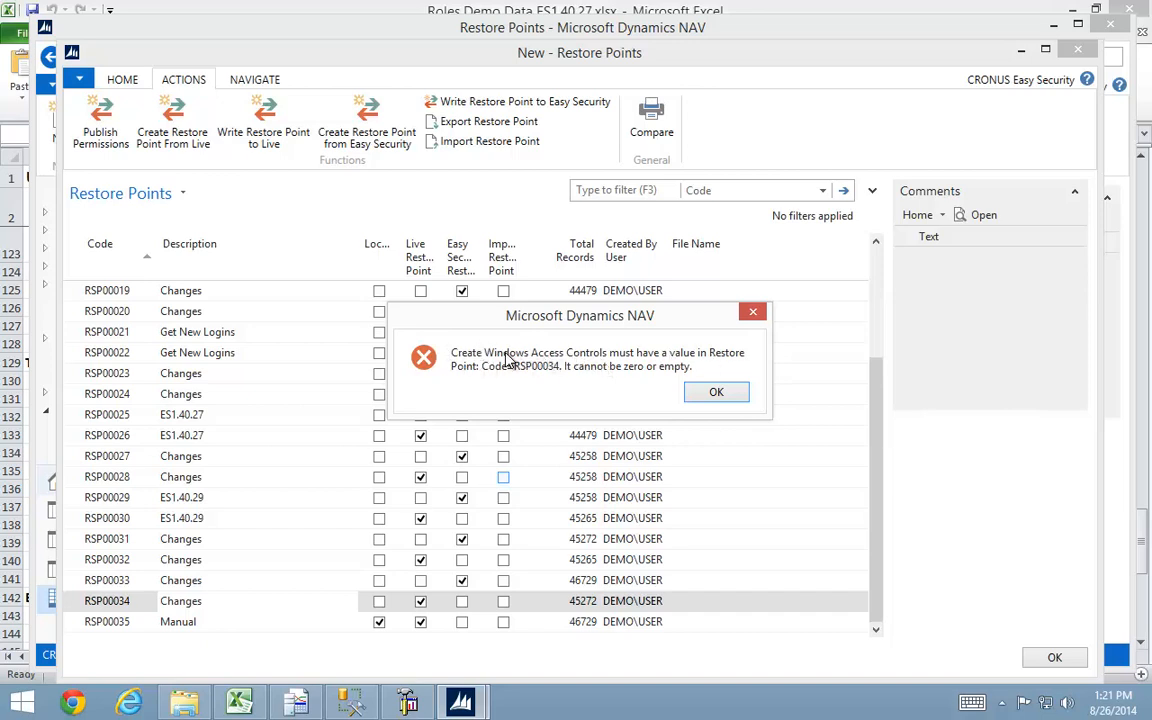
{"action": "left_click", "coordinate": [716, 398]}
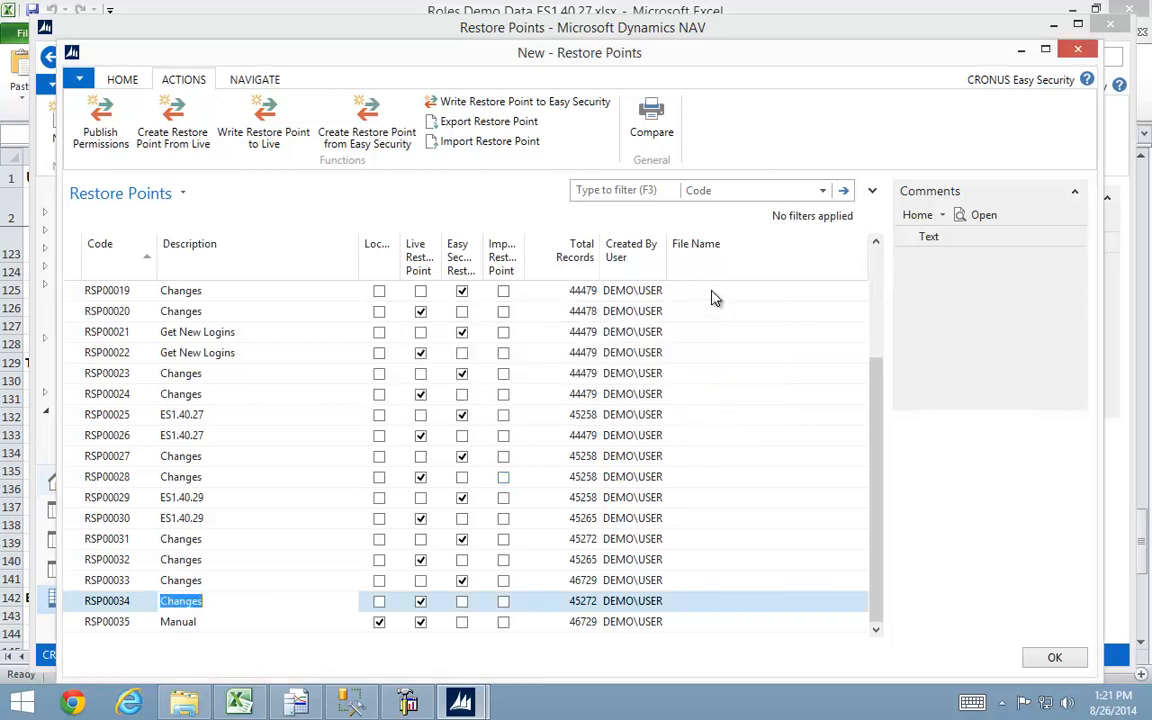
- Review the columns available for the Restore Points list, including Create Windows Access Controls, and close the restore point editing list without changes
{"action": "right_click", "coordinate": [280, 266]}
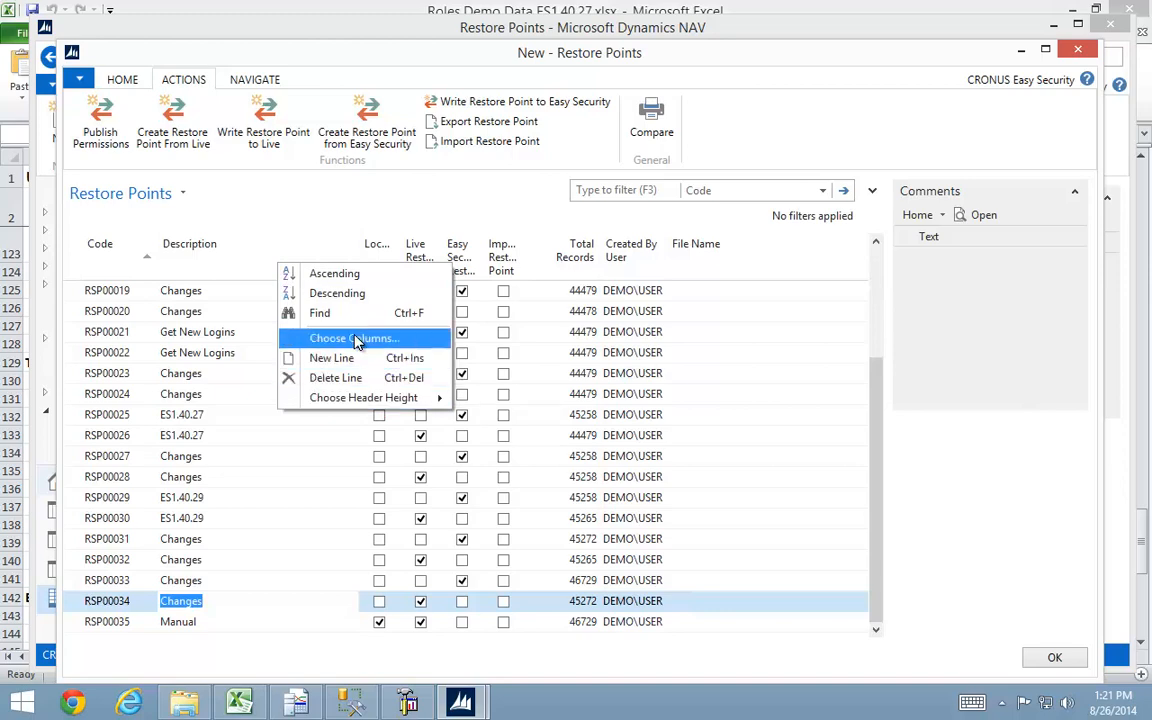
{"action": "left_click", "coordinate": [355, 338]}
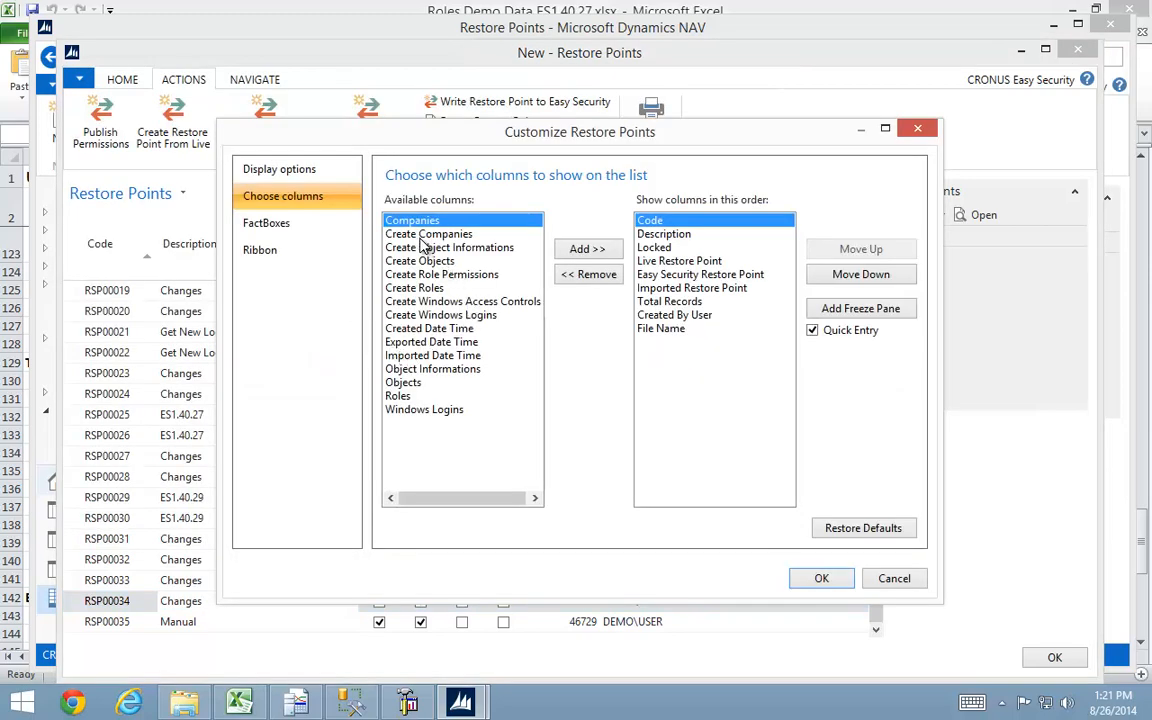
{"action": "left_click", "coordinate": [406, 302]}
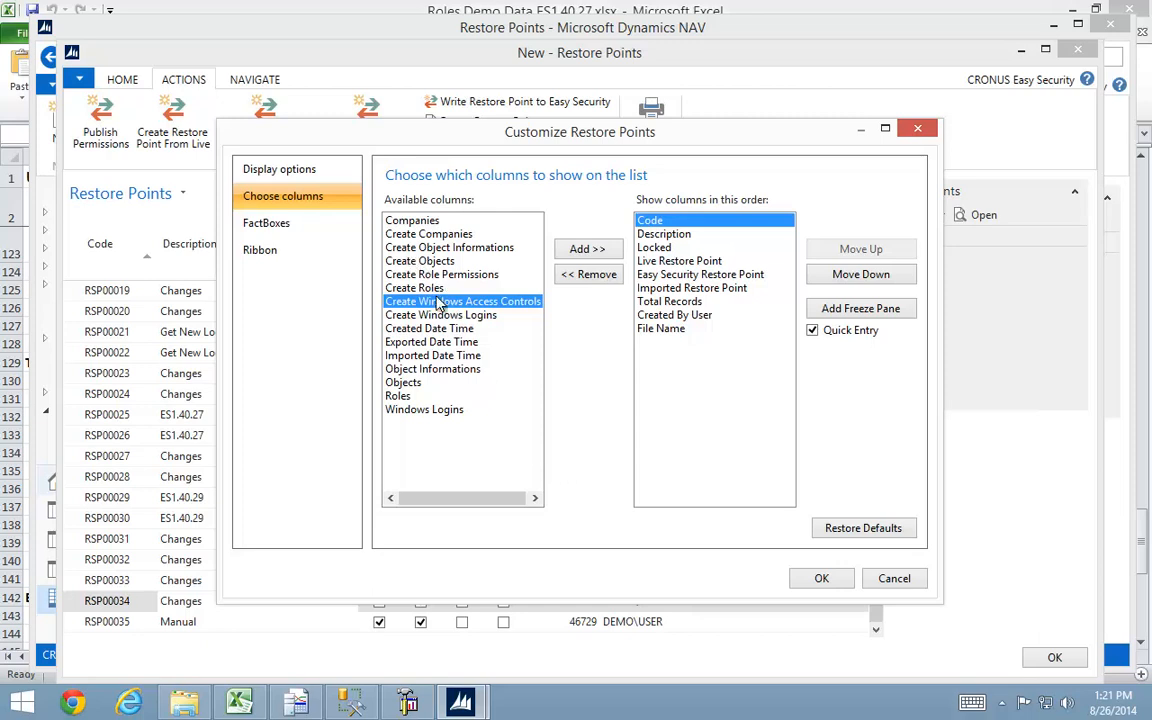
{"action": "key", "text": "Escape"}
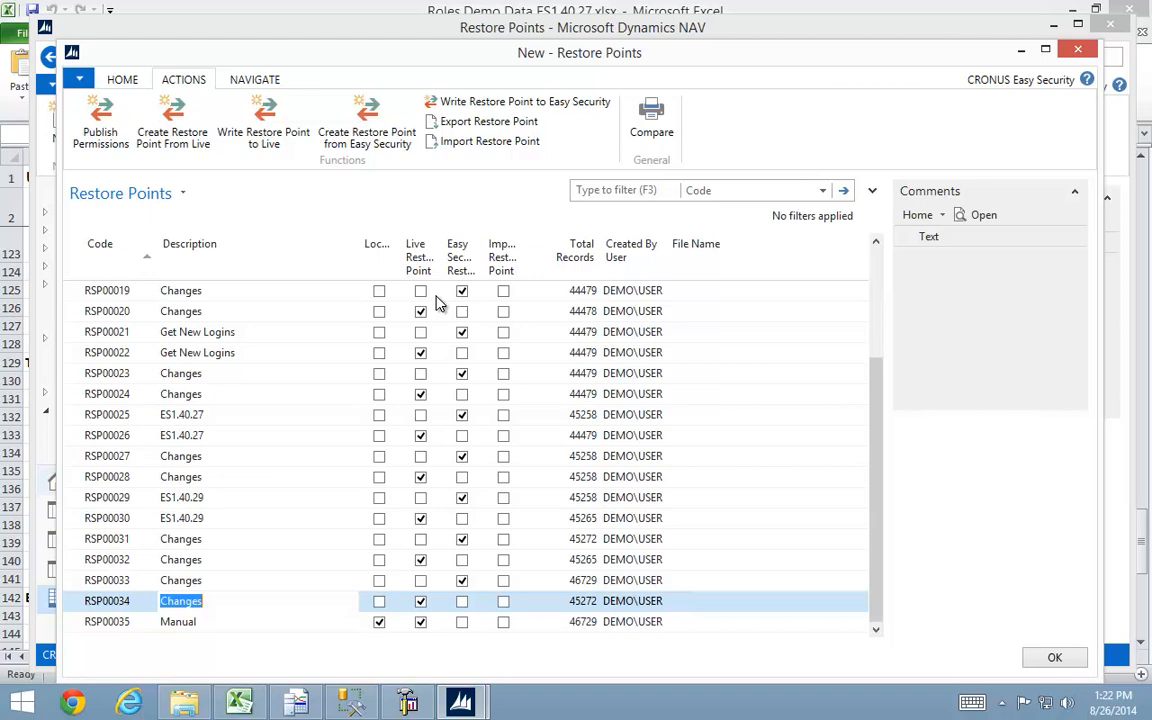
{"action": "key", "text": "Escape"}
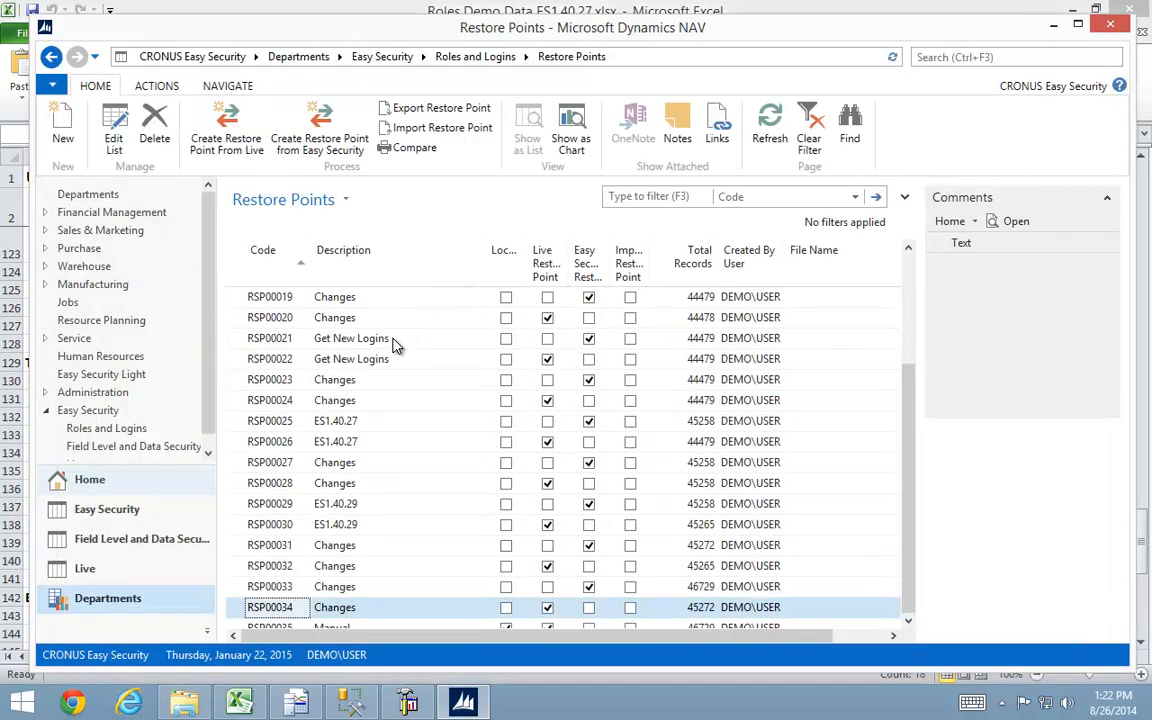
- Update the summary permissions for Role Groups, Logins and Roles from the Roles and Logins tasks
{"action": "left_click", "coordinate": [100, 428]}
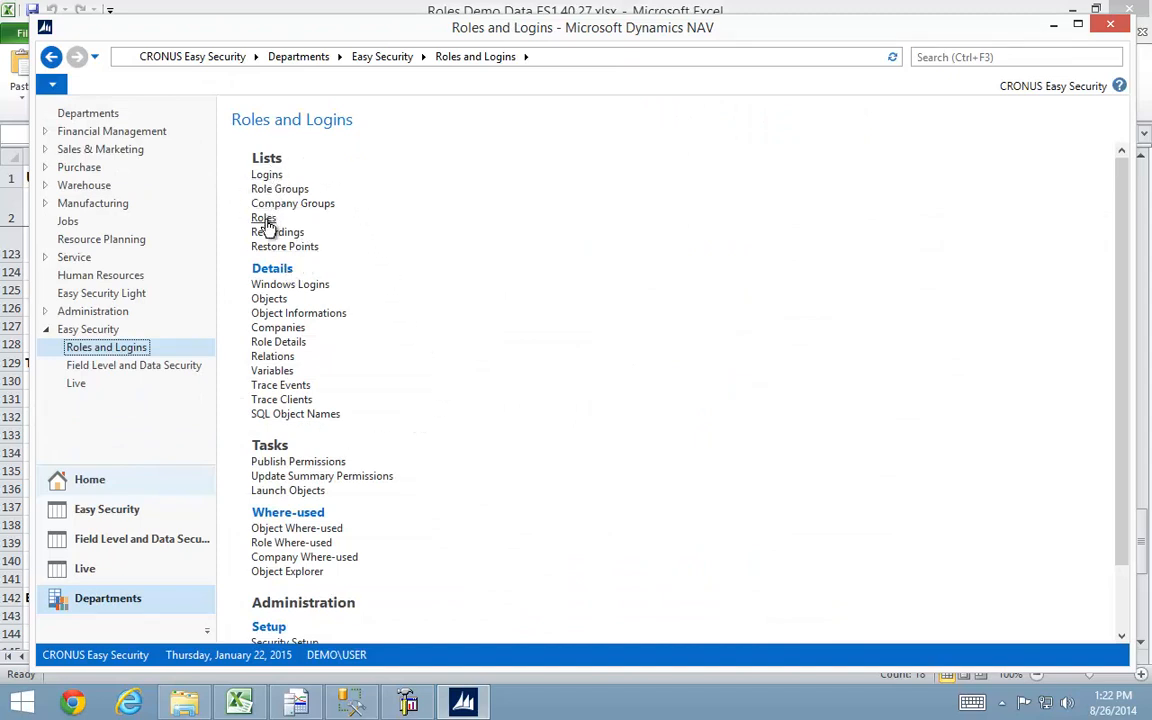
{"action": "left_click", "coordinate": [285, 481]}
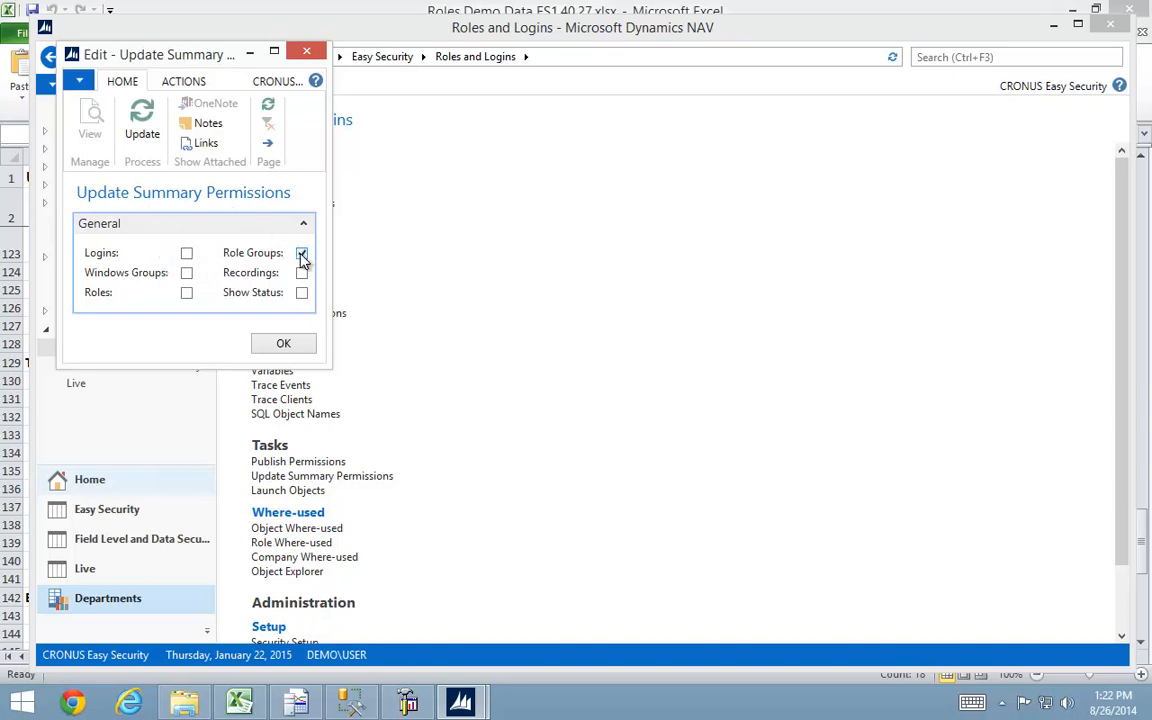
{"action": "left_click", "coordinate": [187, 254]}
{"action": "left_click", "coordinate": [187, 294]}
{"action": "left_click", "coordinate": [142, 128]}
{"action": "left_click", "coordinate": [287, 344]}
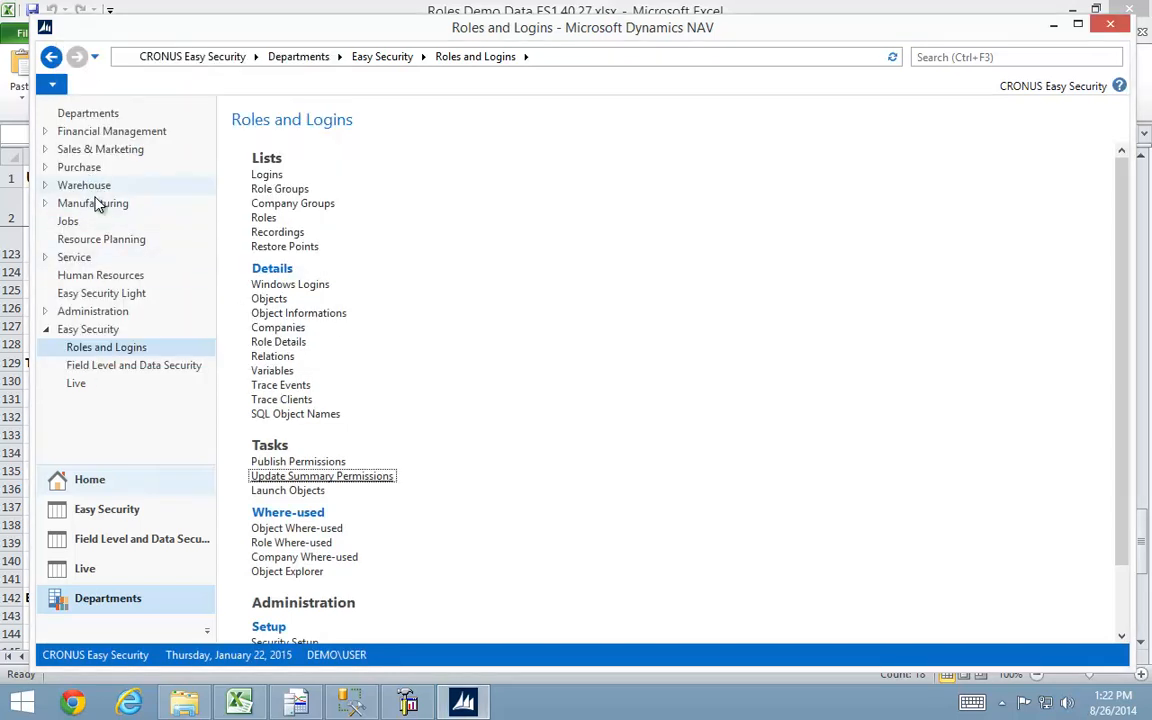
- Show the summary permissions of the SALES role group
{"action": "left_click", "coordinate": [281, 189]}
{"action": "left_click", "coordinate": [258, 525]}
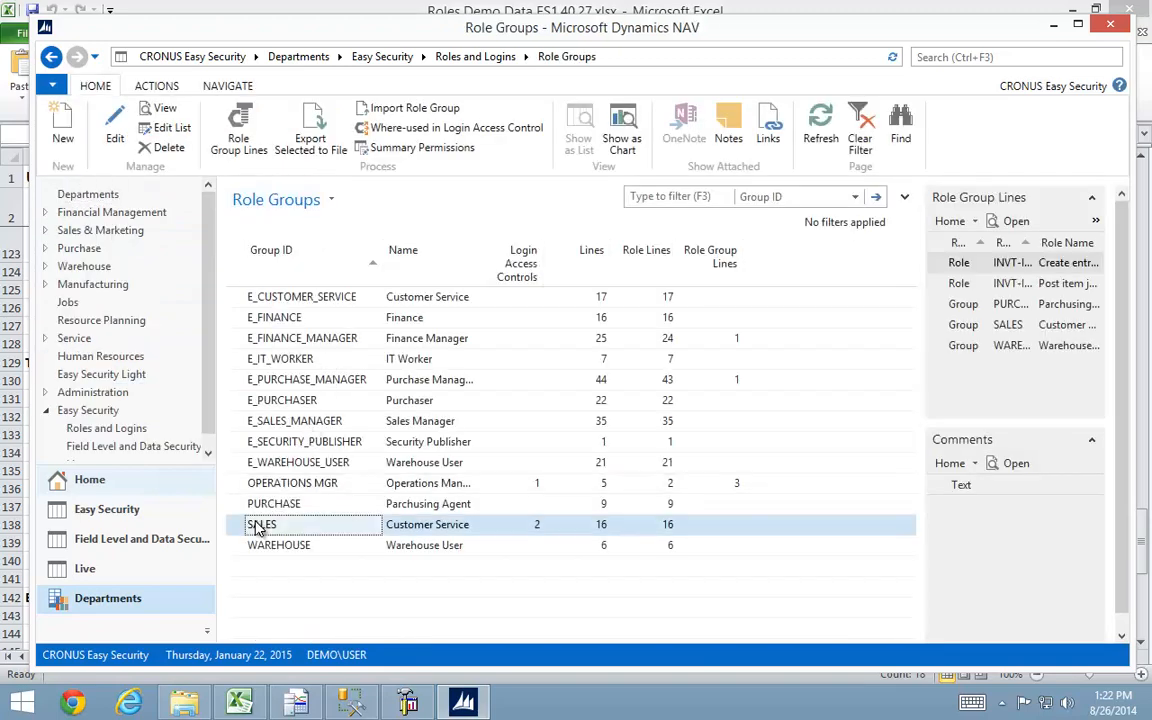
{"action": "left_click", "coordinate": [412, 148]}
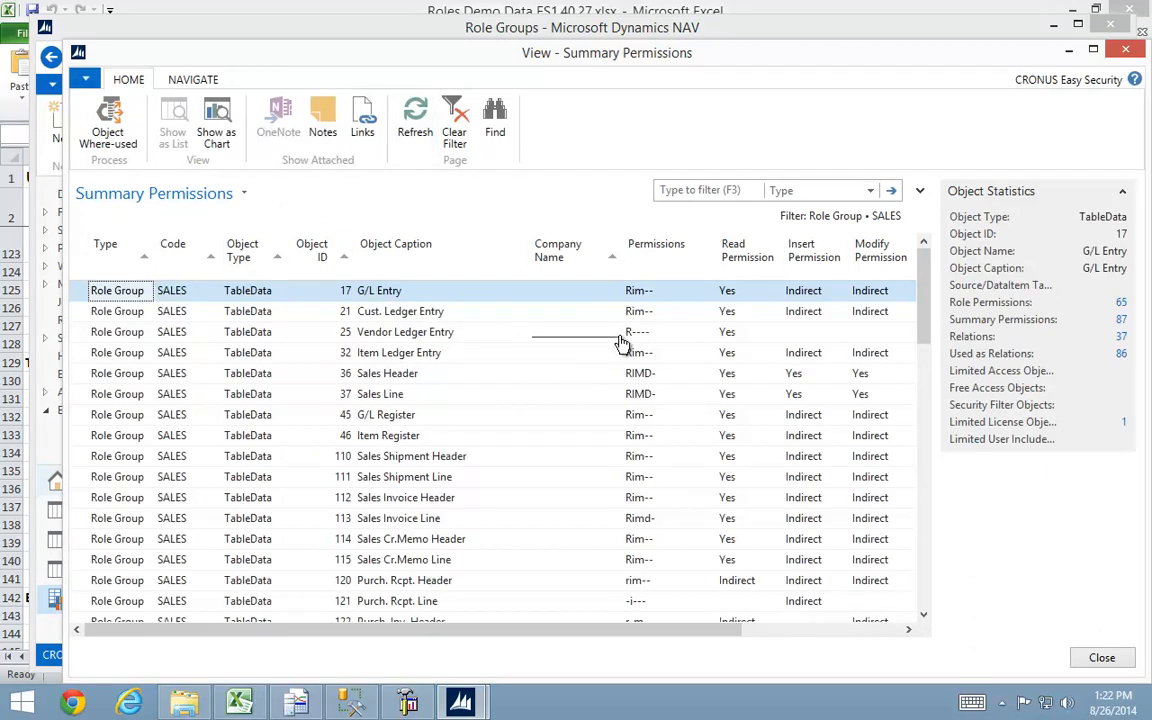
- Look up where the Vendor Ledger Entry table is used and view its role permissions with the Role ID column widened
{"action": "left_click", "coordinate": [369, 338]}
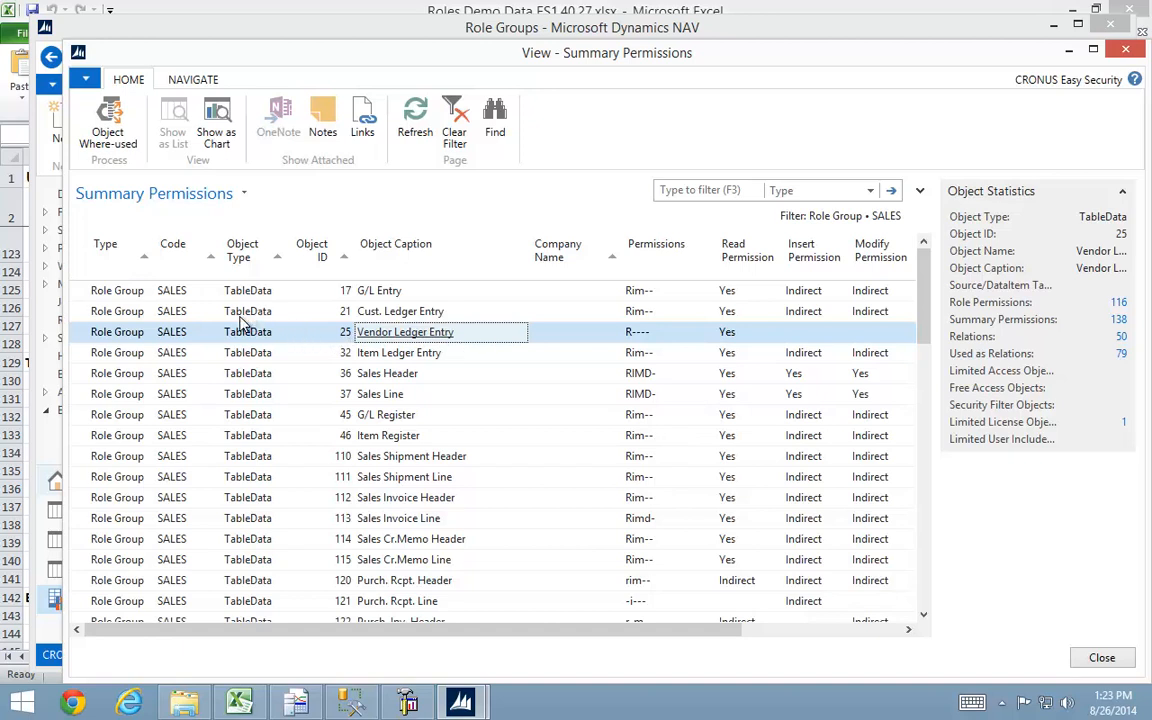
{"action": "left_click", "coordinate": [110, 132]}
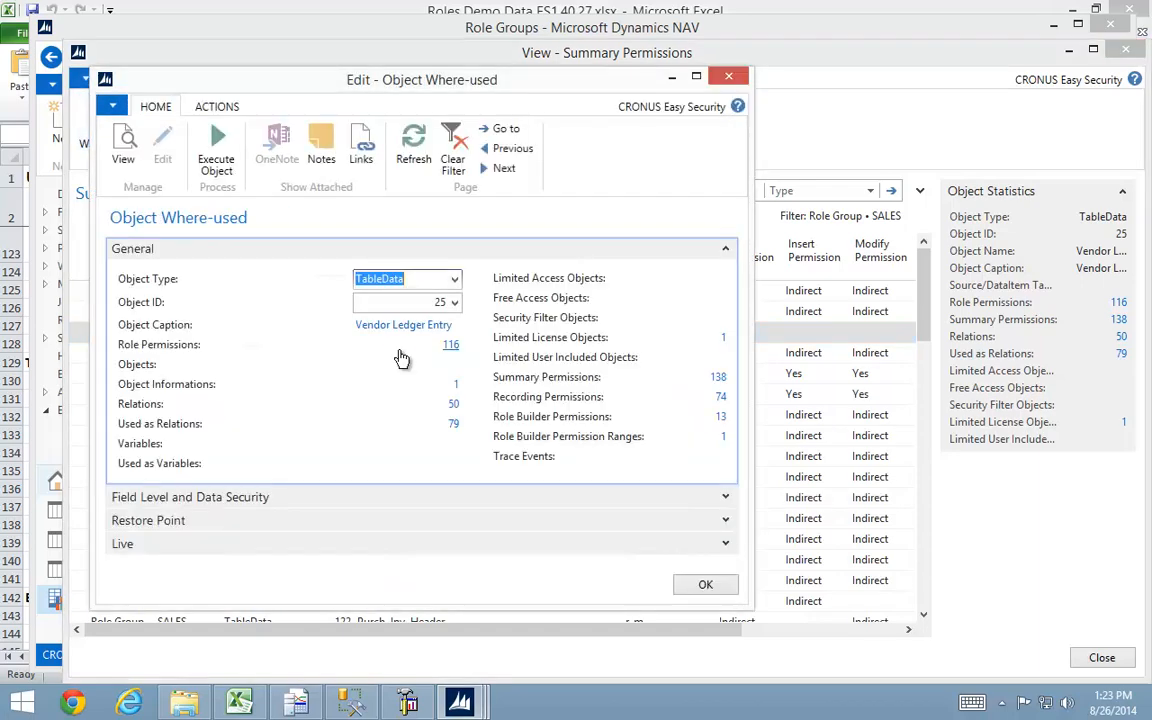
{"action": "left_click", "coordinate": [451, 346]}
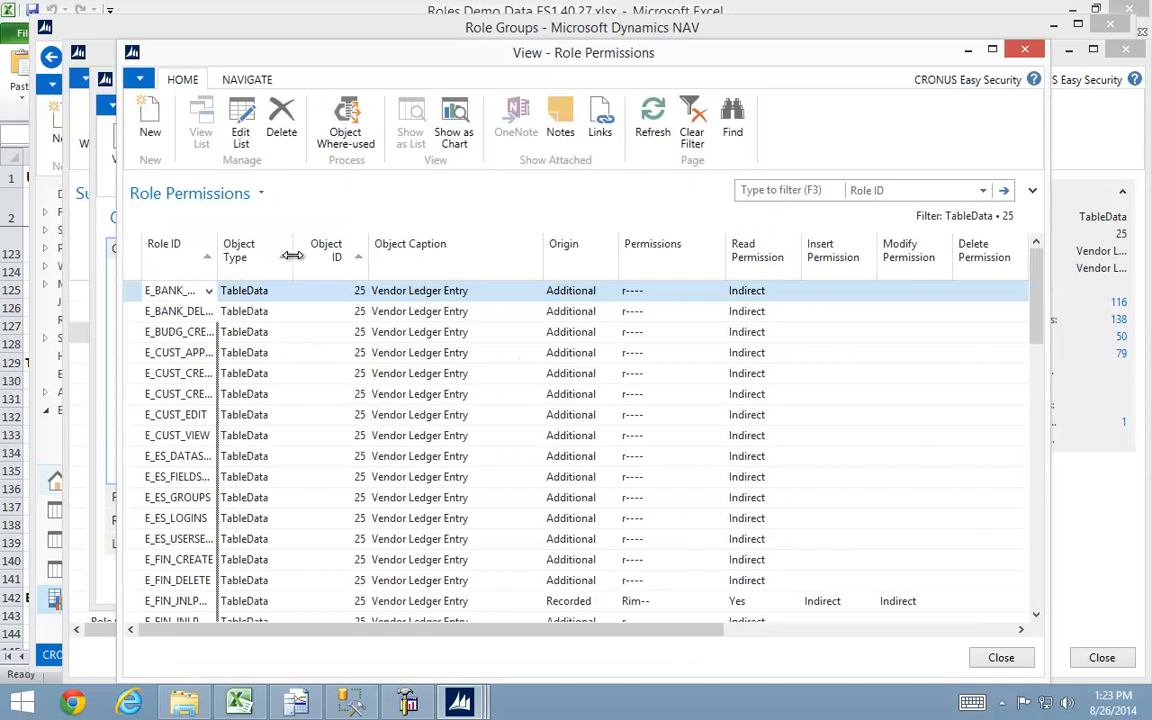
{"action": "double_click", "coordinate": [215, 250]}
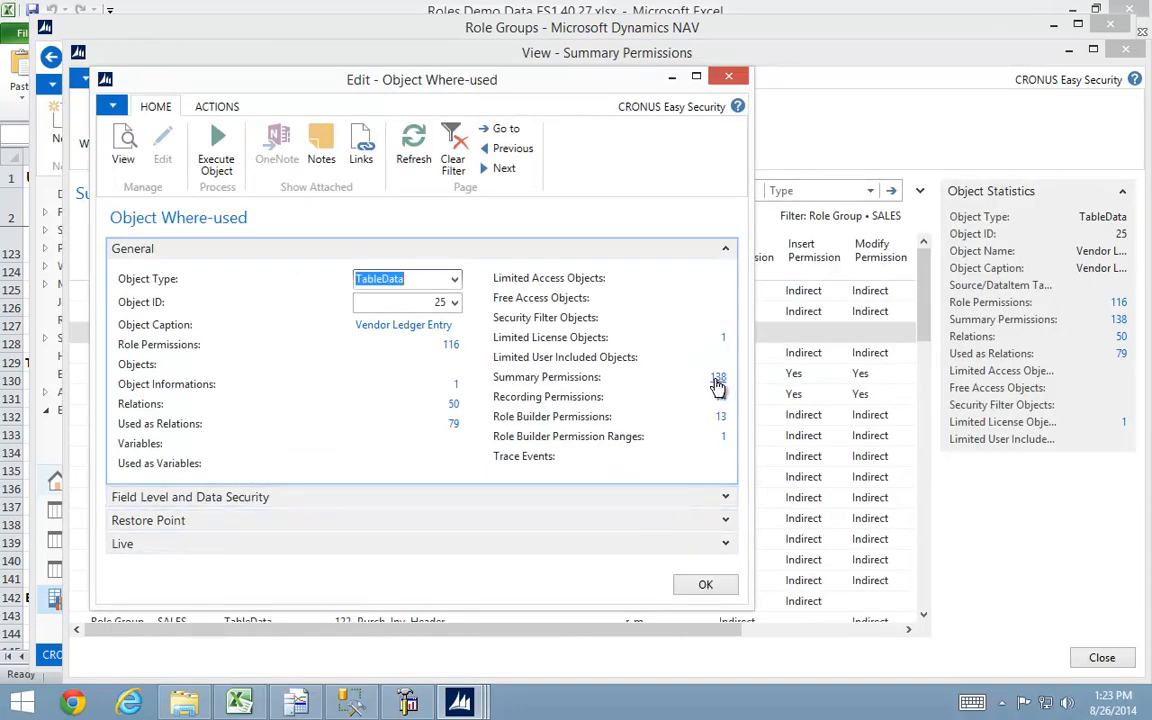
- Examine which Windows logins, role groups and roles have summary permissions to Vendor Ledger Entry, widening the Type column, and return to the SALES summary
{"action": "left_click", "coordinate": [718, 380]}
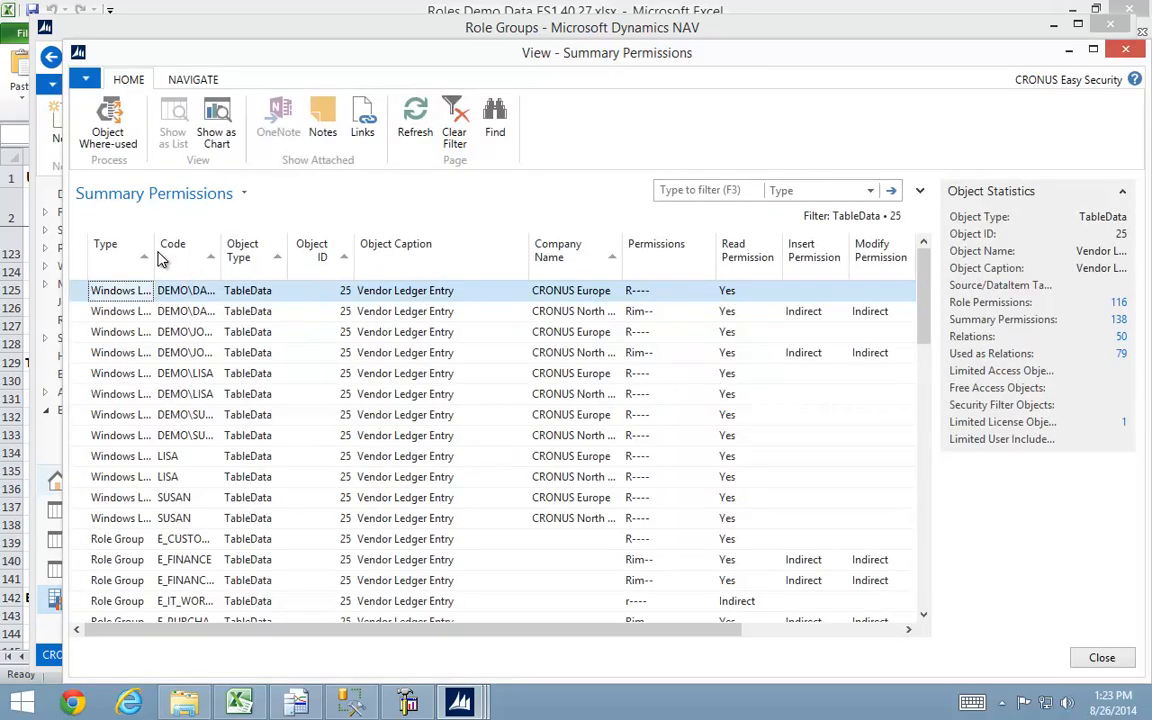
{"action": "left_click_drag", "start_coordinate": [153, 252], "coordinate": [250, 252]}
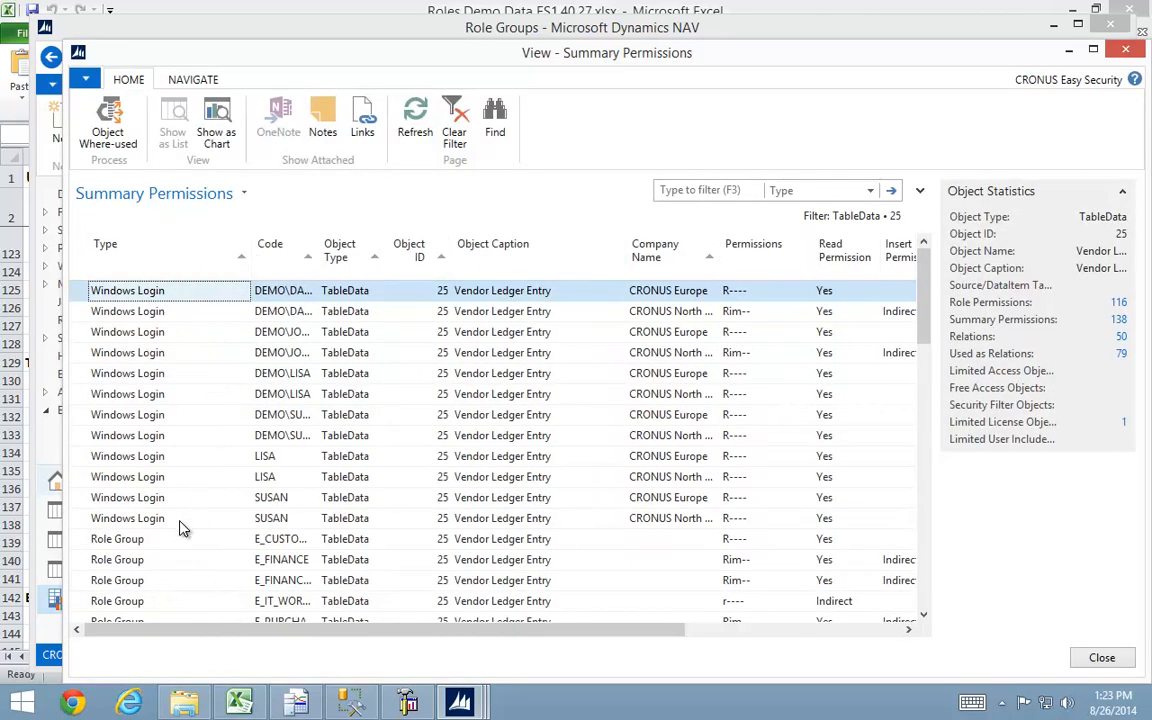
{"action": "scroll", "coordinate": [167, 545], "scroll_direction": "down", "scroll_amount": 7}
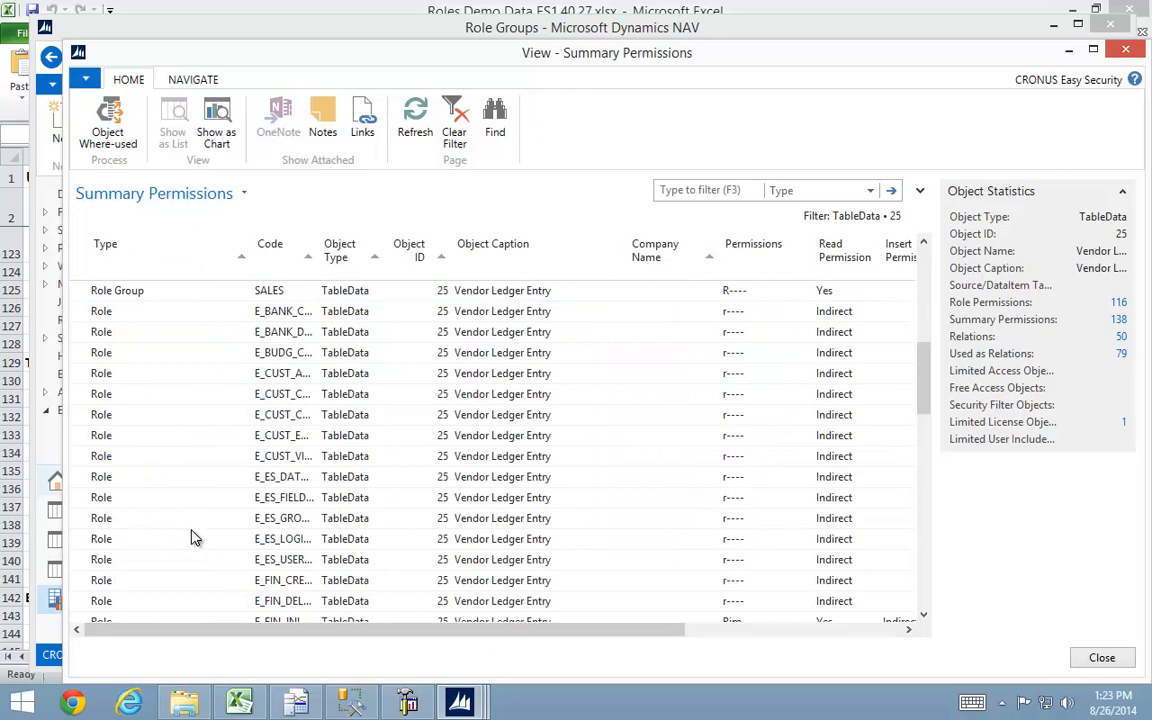
{"action": "scroll", "coordinate": [192, 535], "scroll_direction": "up", "scroll_amount": 4}
{"action": "scroll", "coordinate": [192, 535], "scroll_direction": "up", "scroll_amount": 3}
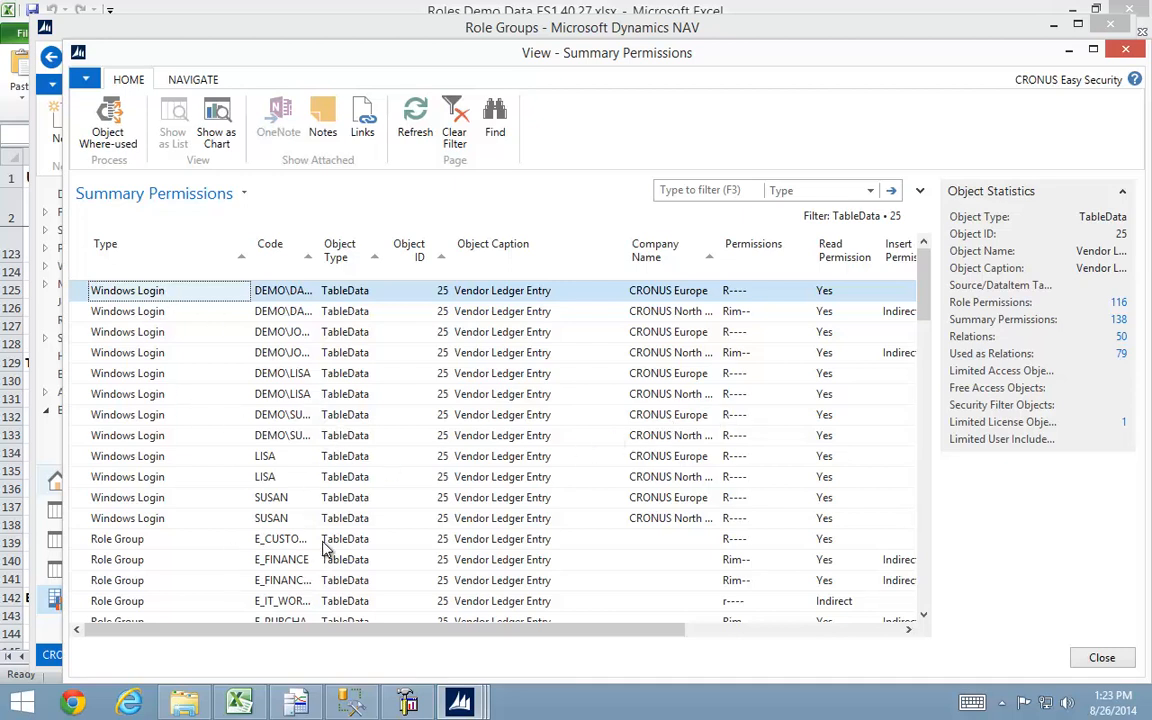
{"action": "scroll", "coordinate": [330, 545], "scroll_direction": "down", "scroll_amount": 4}
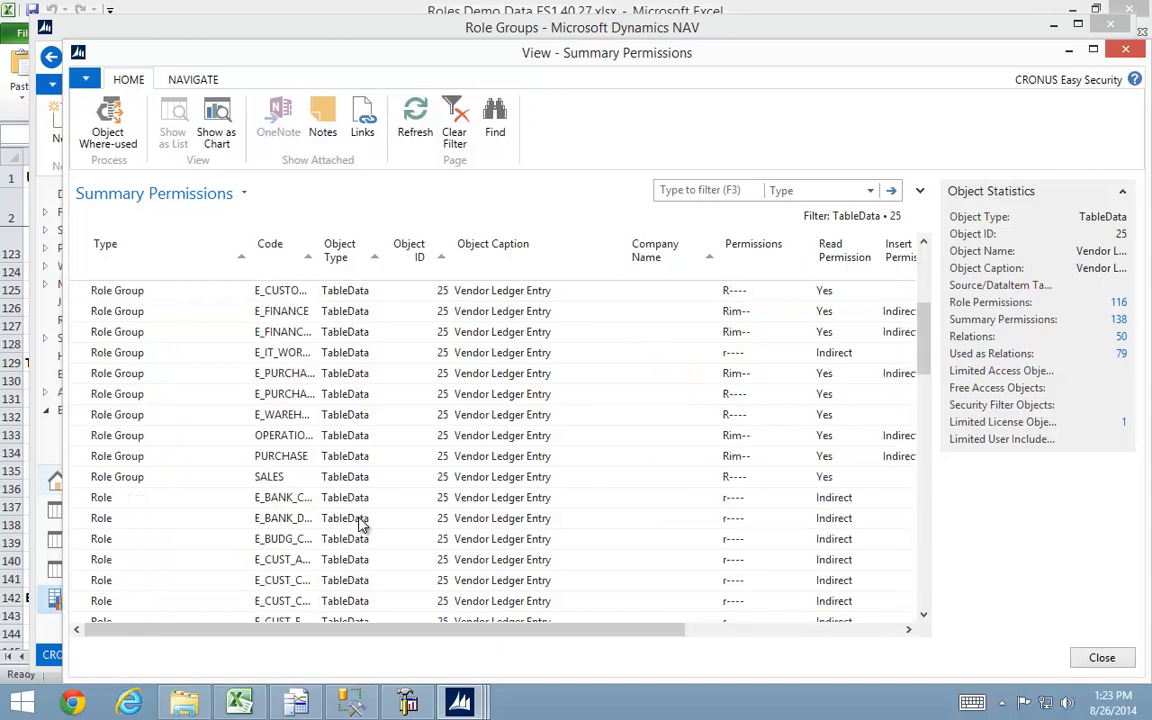
{"action": "scroll", "coordinate": [699, 527], "scroll_direction": "down", "scroll_amount": 5}
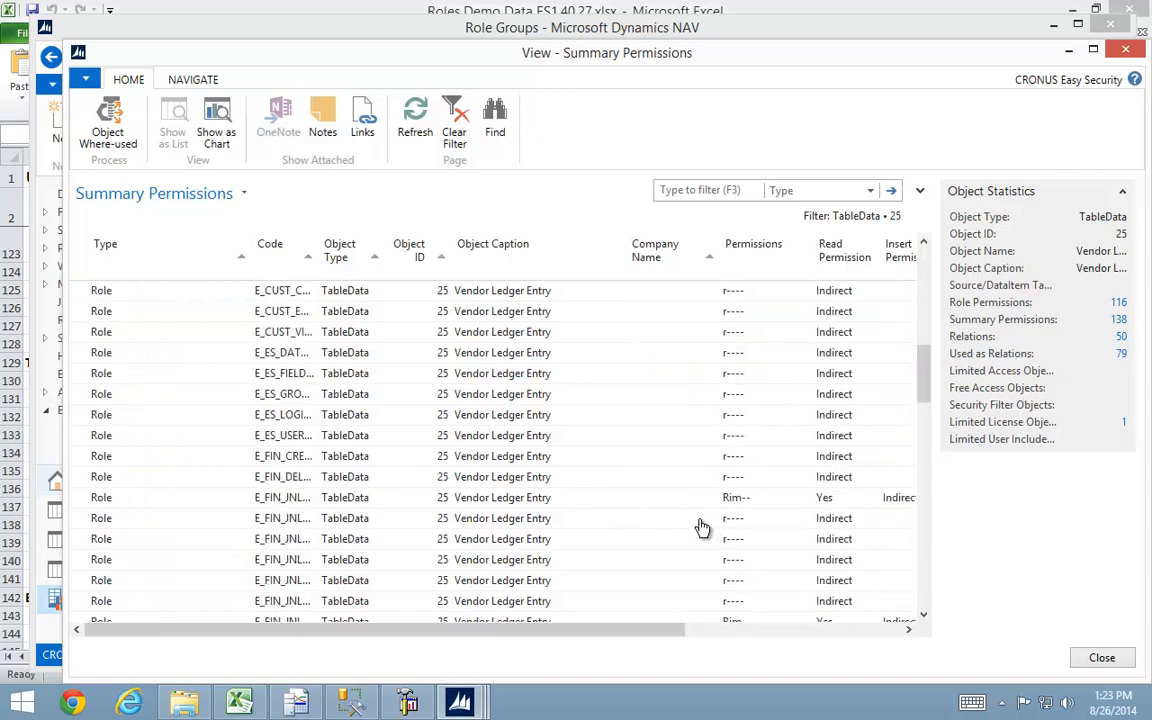
{"action": "scroll", "coordinate": [600, 535], "scroll_direction": "up", "scroll_amount": 8}
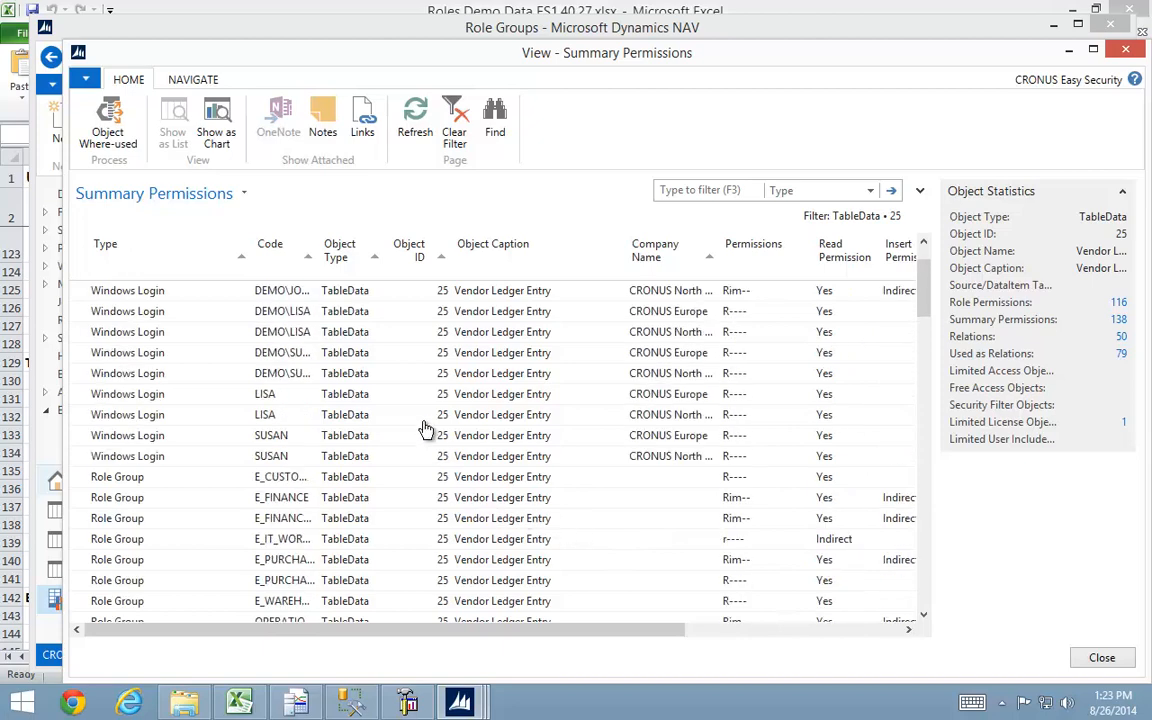
{"action": "scroll", "coordinate": [295, 395], "scroll_direction": "up", "scroll_amount": 1}
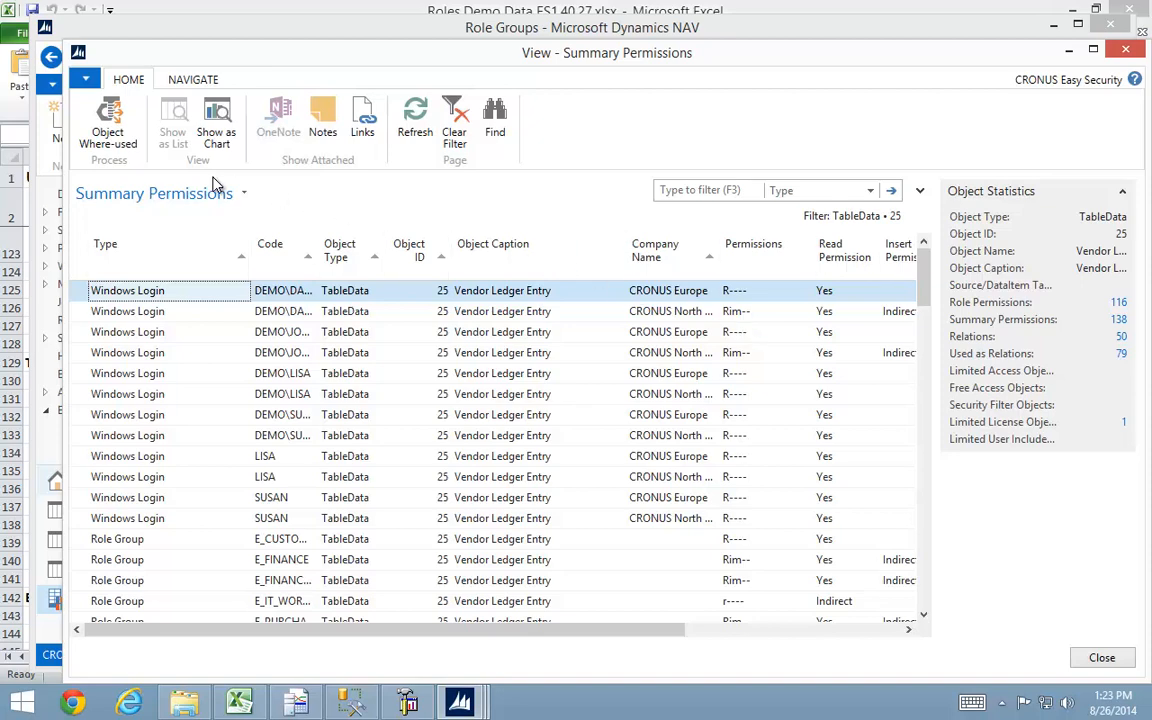
{"action": "left_click", "coordinate": [112, 128]}
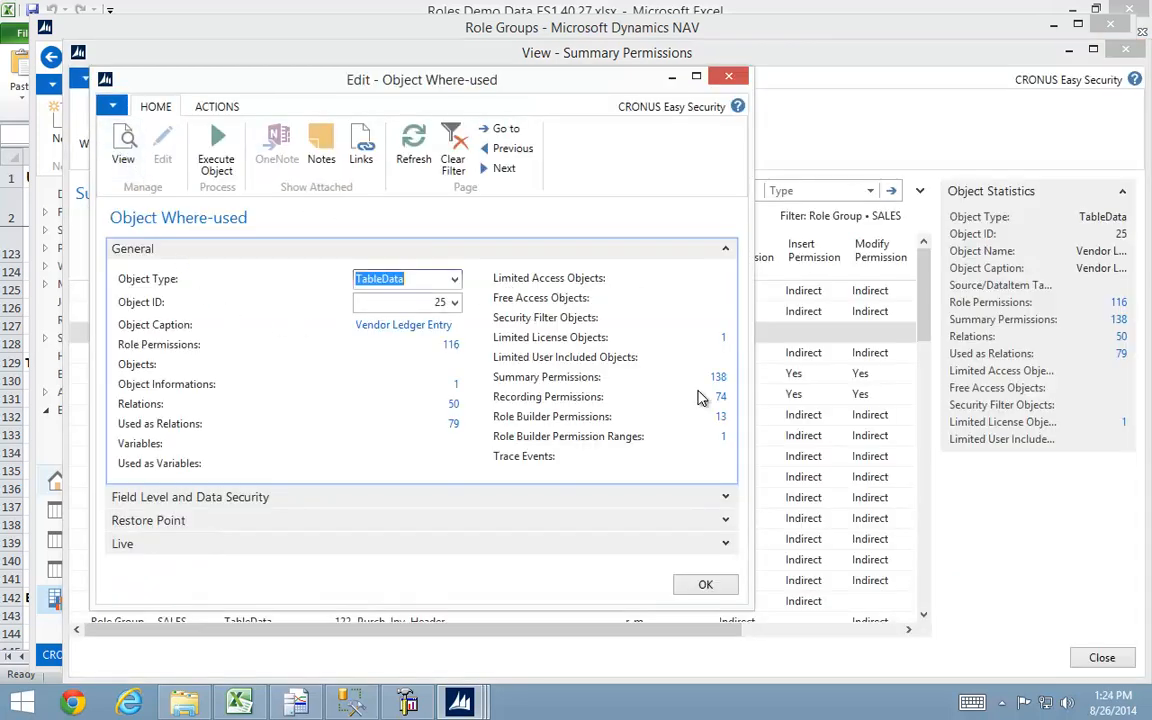
{"action": "key", "text": "Escape"}
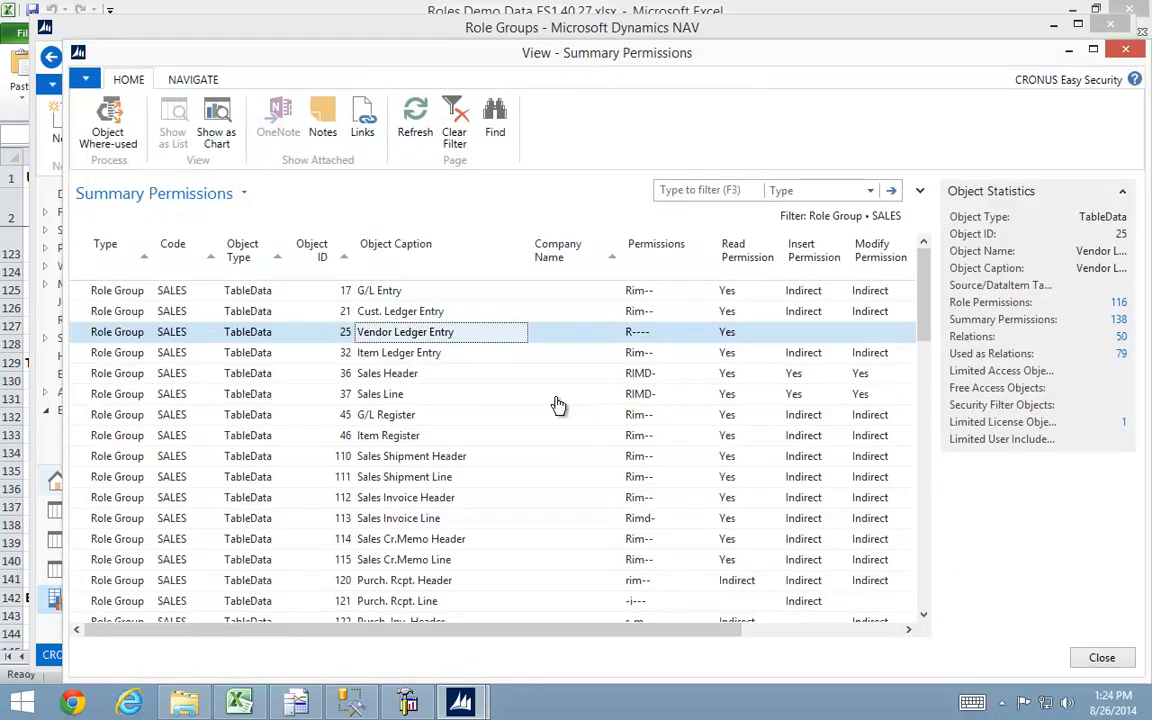